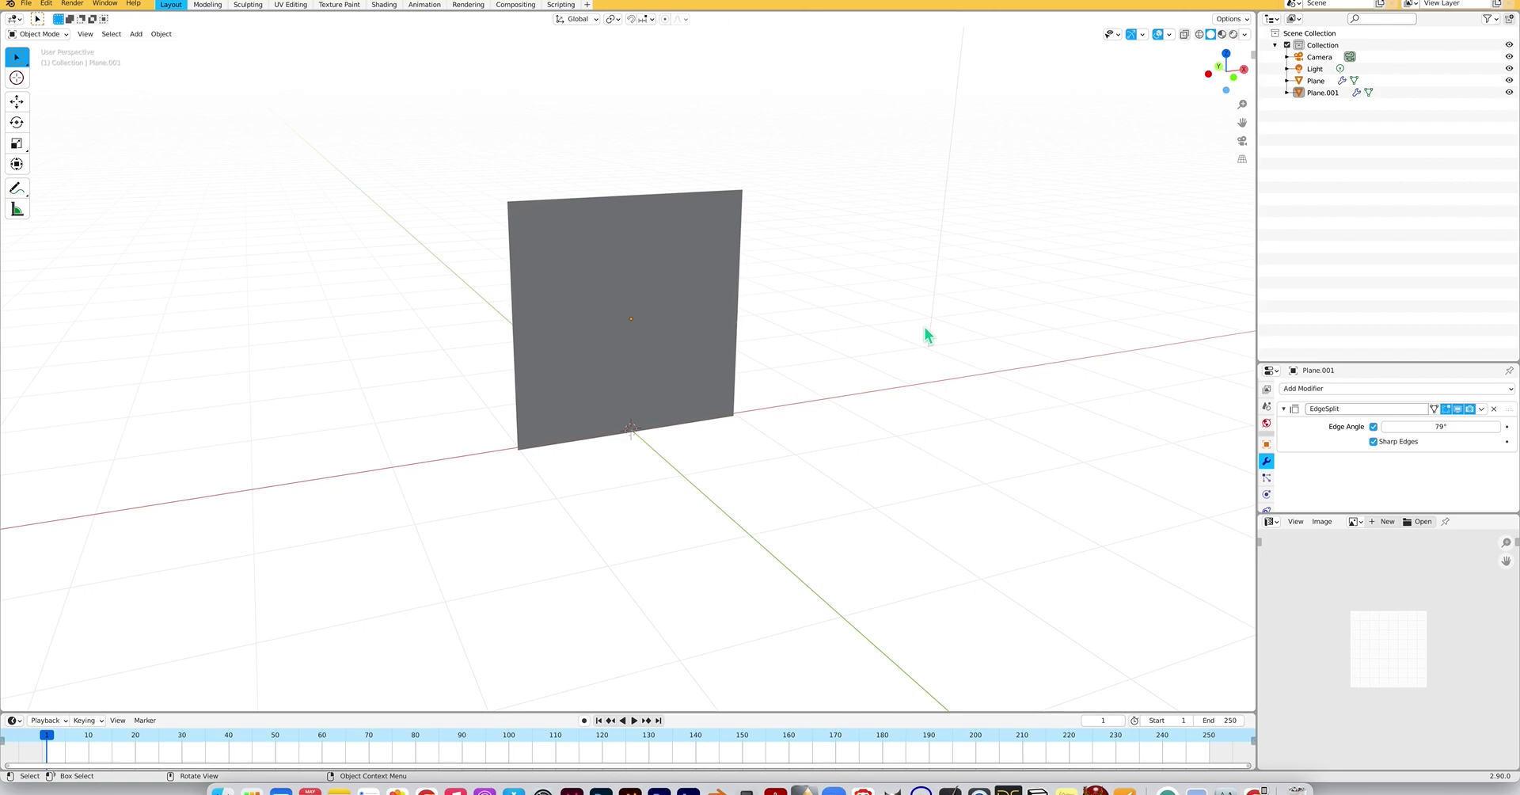
# Orbit around the upright plane to examine how its front and back sides display.
pyautogui.hscroll(-10, 925, 330)
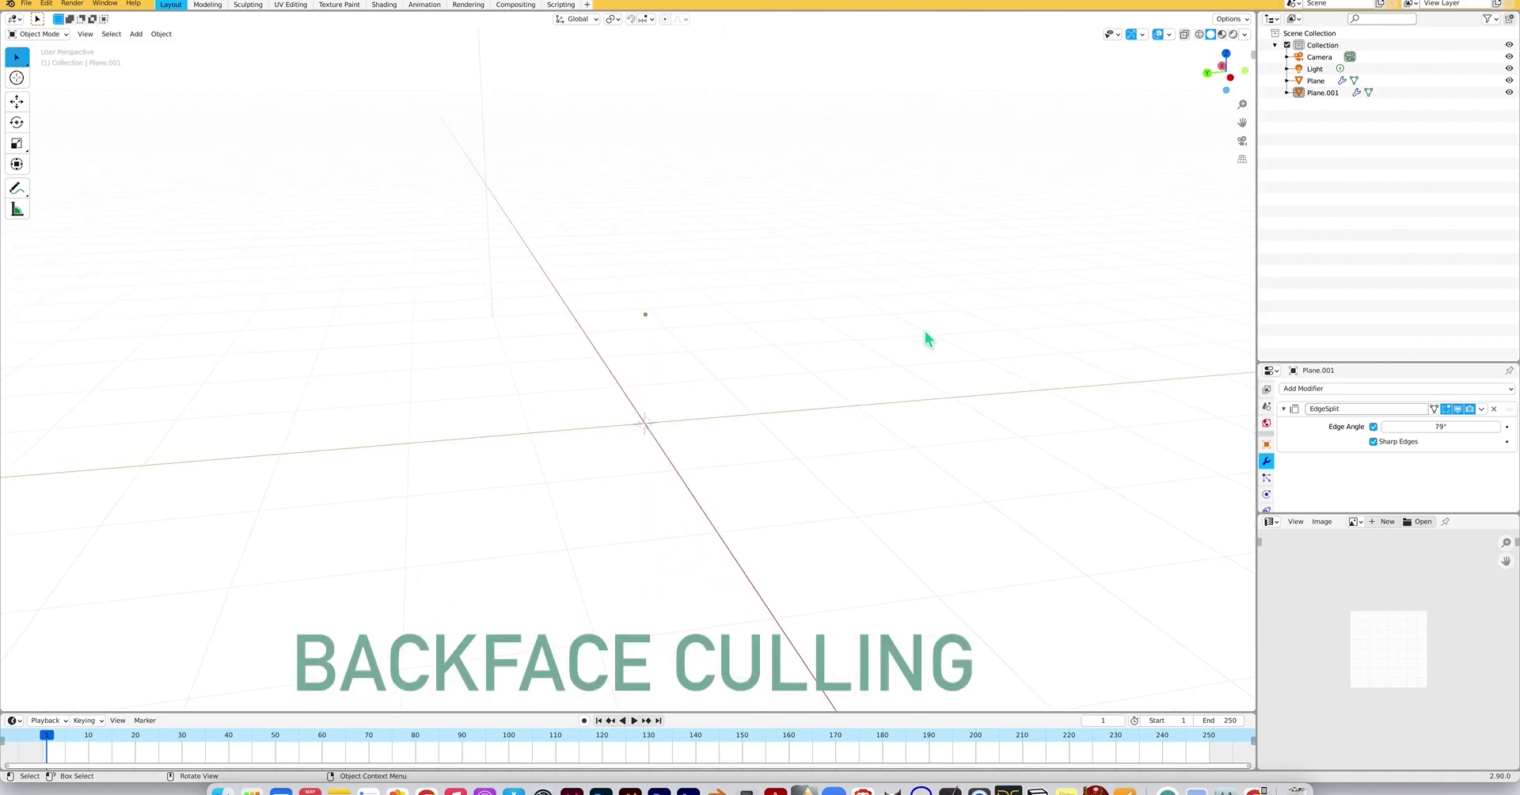
pyautogui.hscroll(-10, 924, 330)
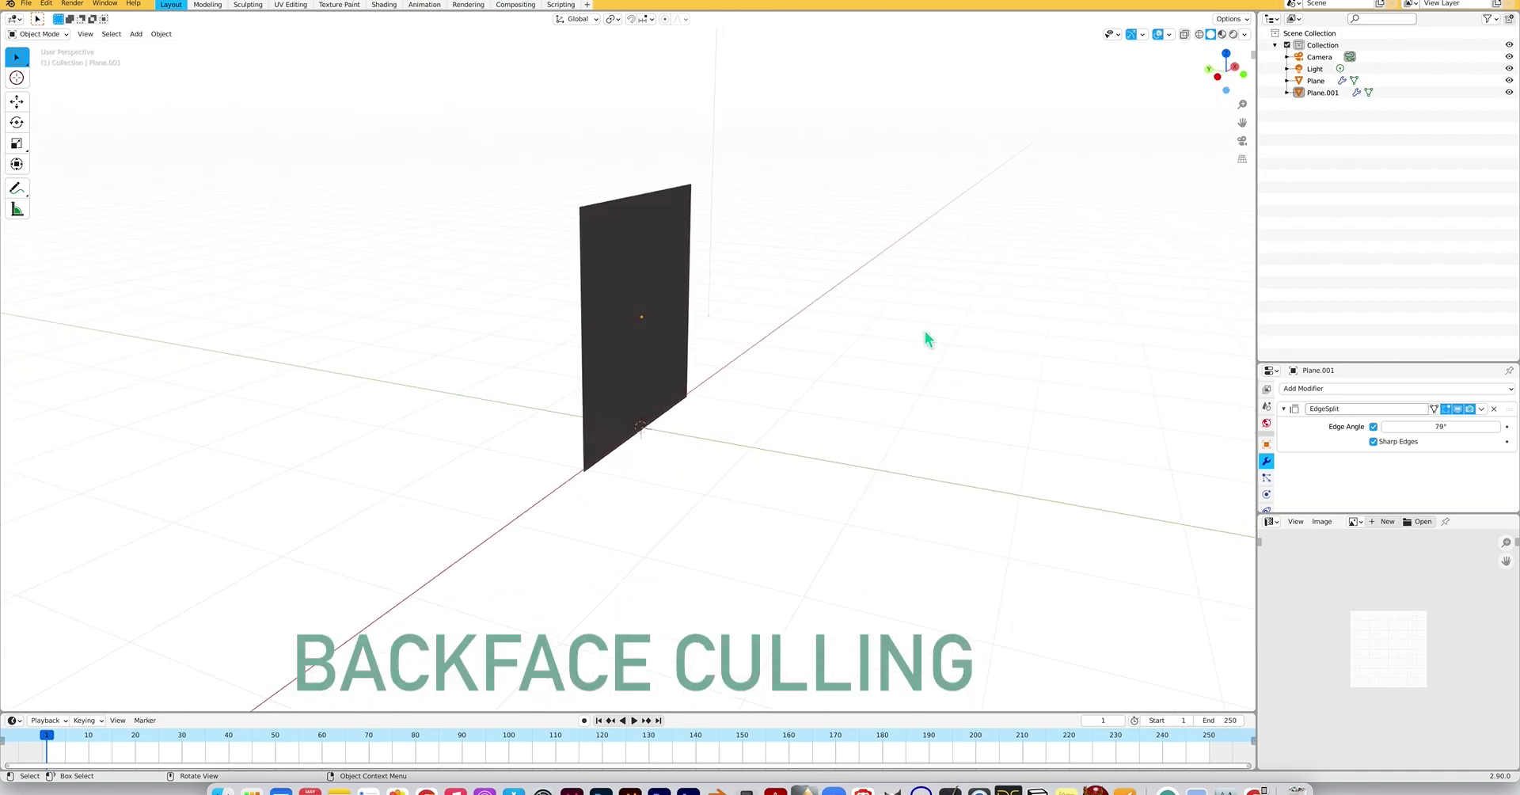
pyautogui.hscroll(-5, 925, 330)
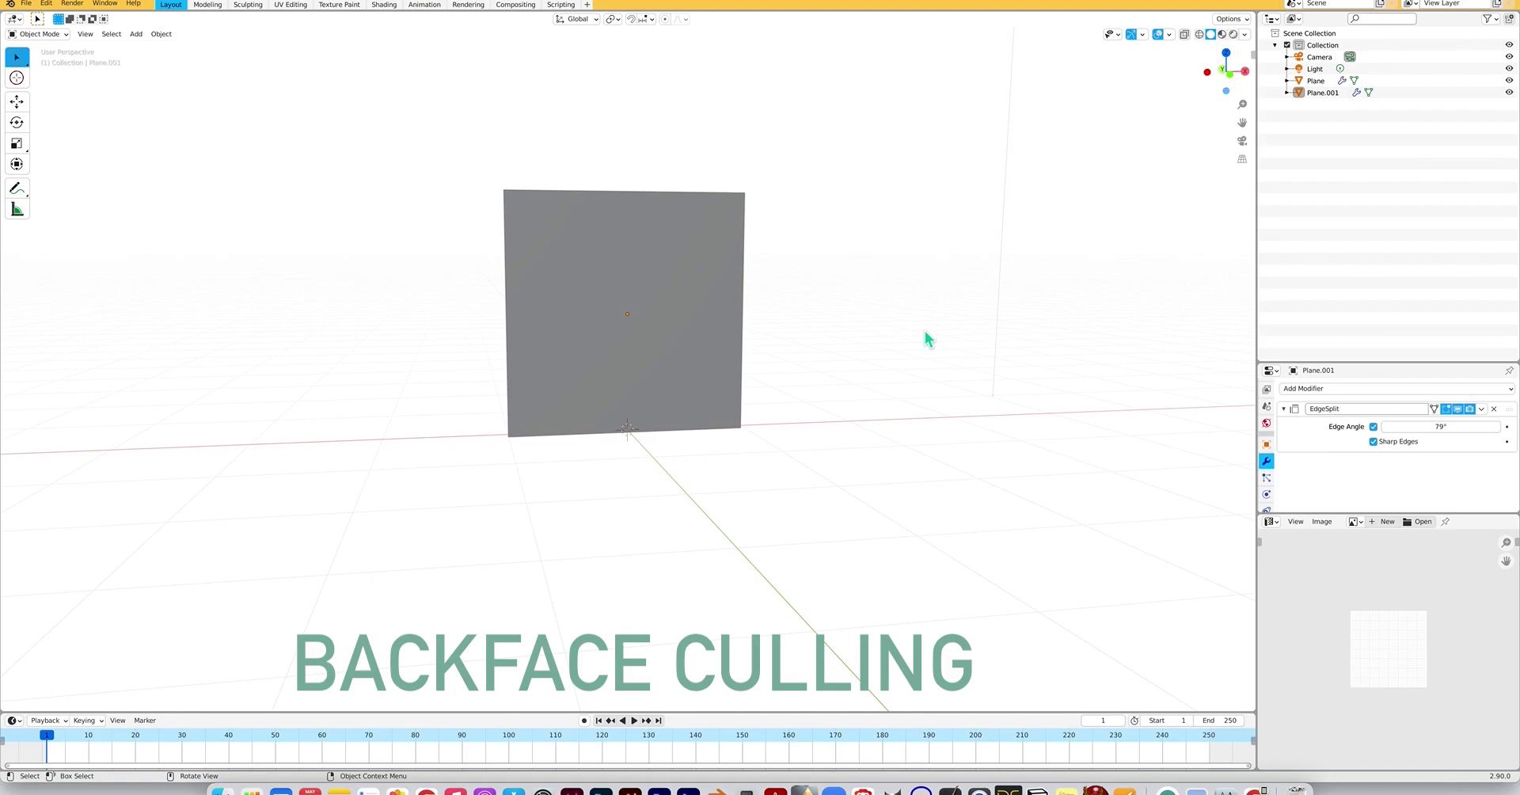
pyautogui.hscroll(-10, 924, 330)
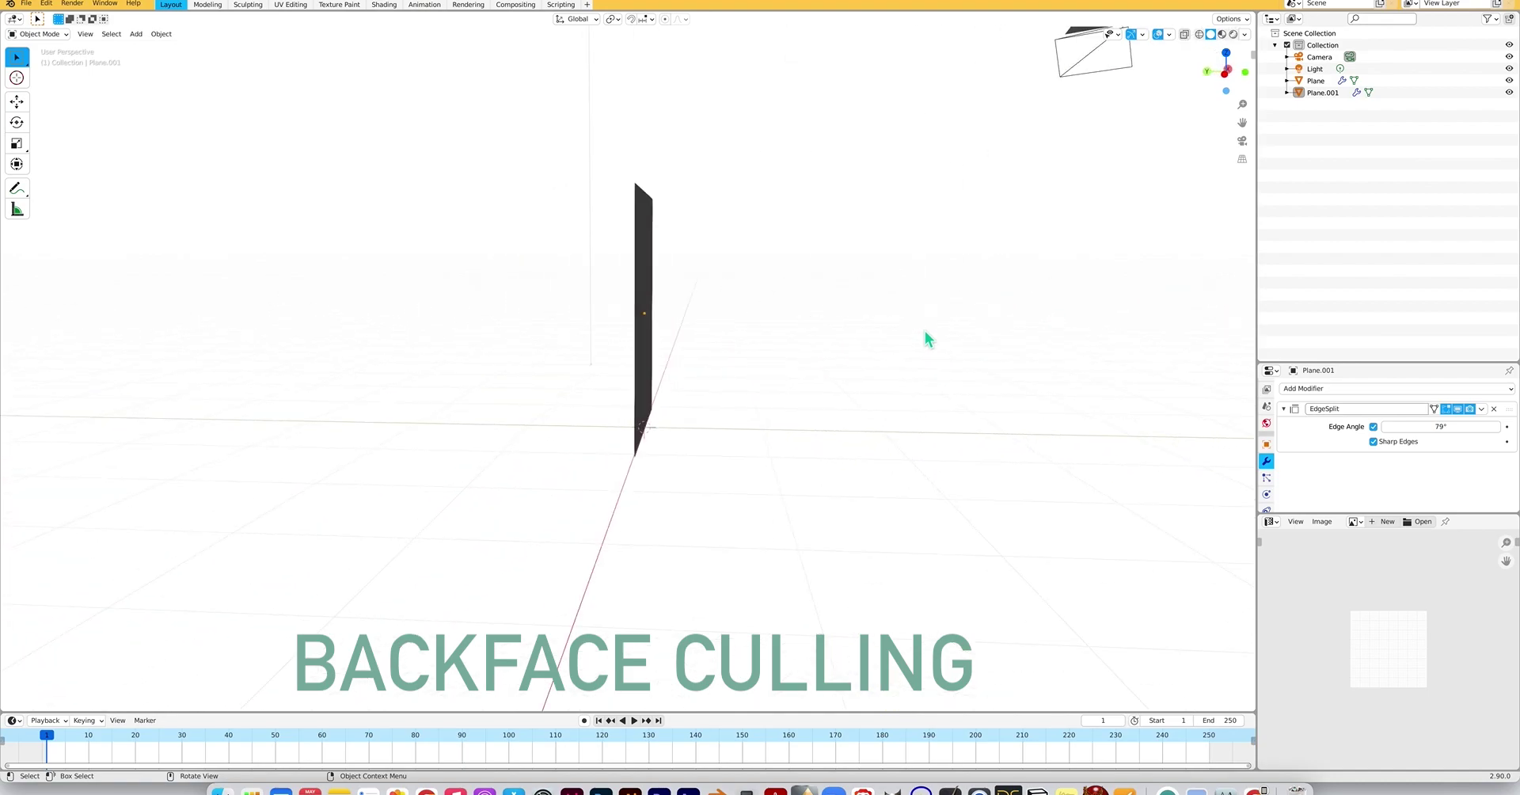
pyautogui.hscroll(-12, 924, 338)
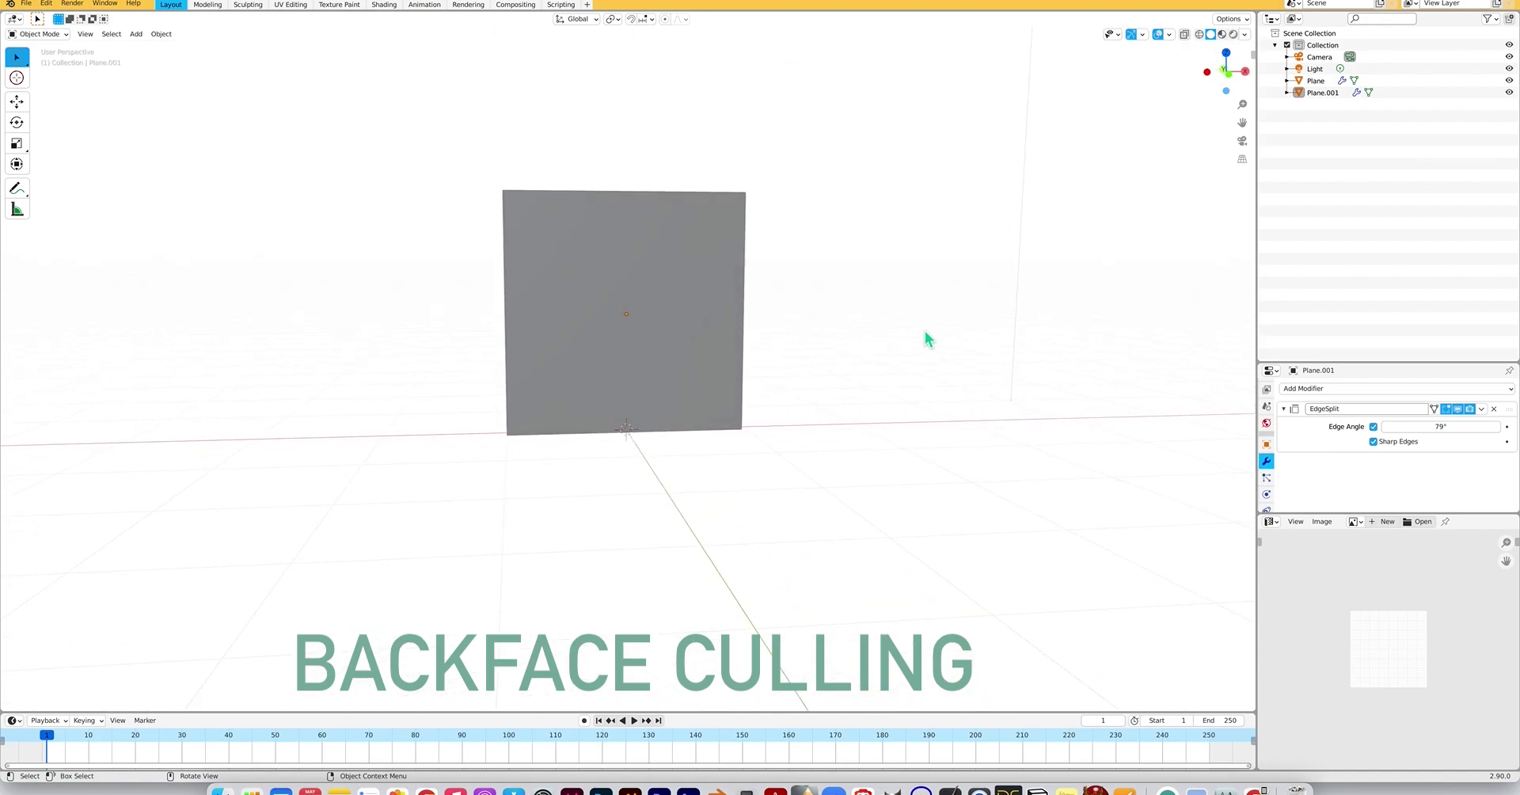
pyautogui.hscroll(-4, 846, 379)
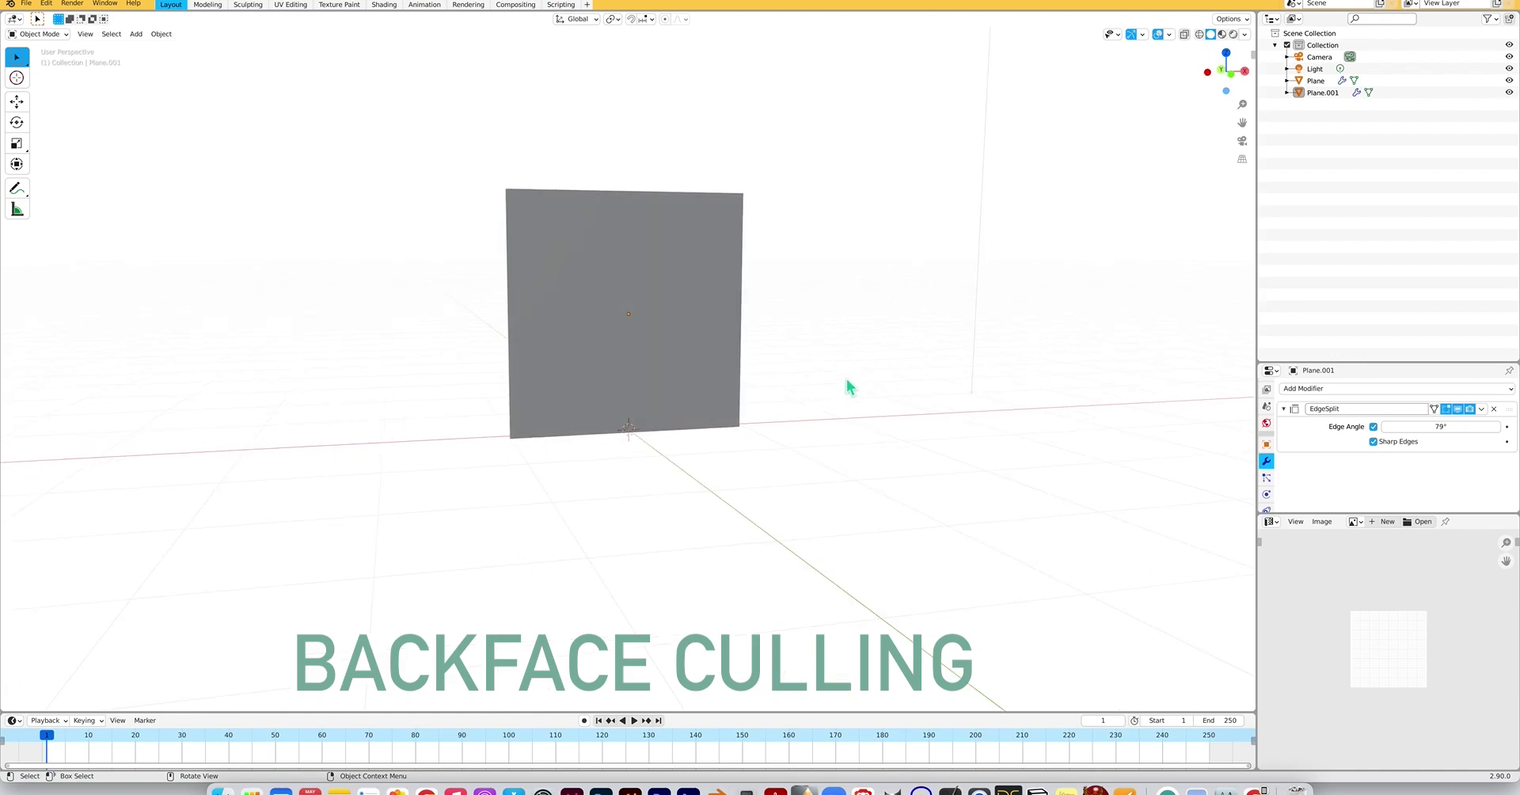
pyautogui.hscroll(-2, 849, 387)
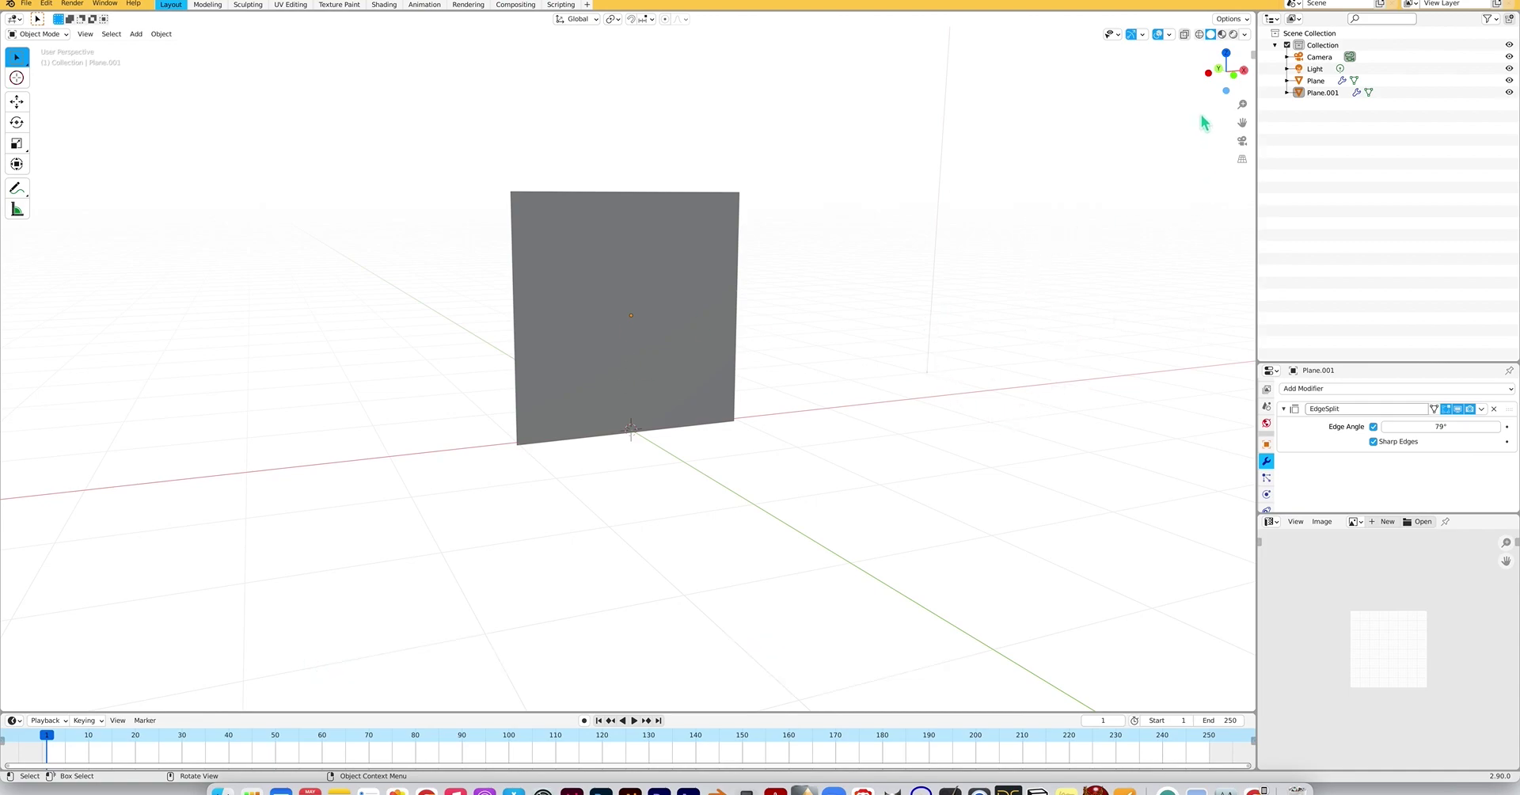
# Check the Backface Culling option in the viewport shading settings and view the plane from its front and back.
pyautogui.click(1245, 34)
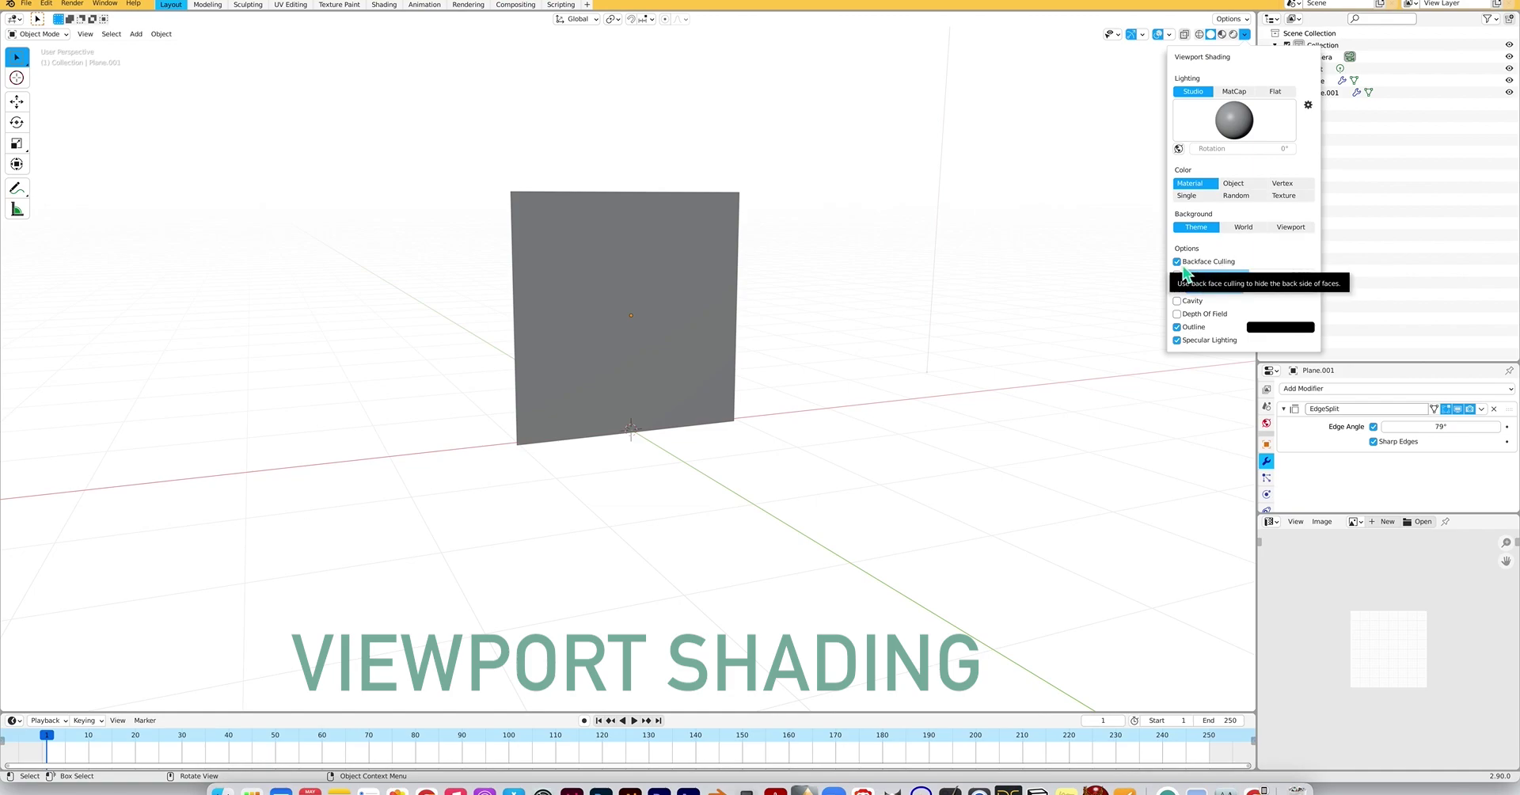
pyautogui.moveTo(869, 371); pyautogui.dragTo(893, 369, button='middle')
pyautogui.hscroll(-10, 892, 366)
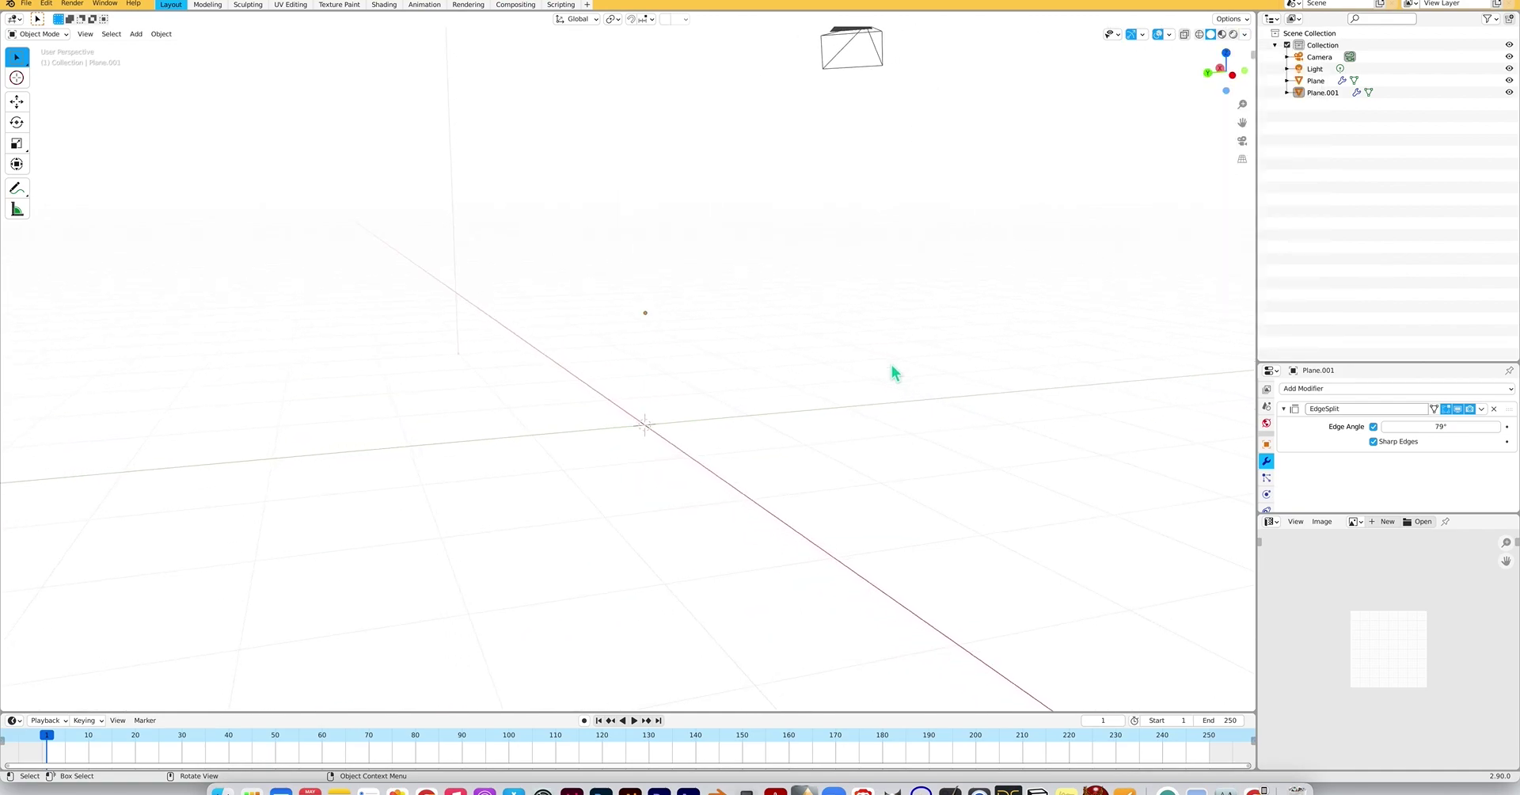
pyautogui.hscroll(7, 892, 366)
pyautogui.hscroll(5, 892, 372)
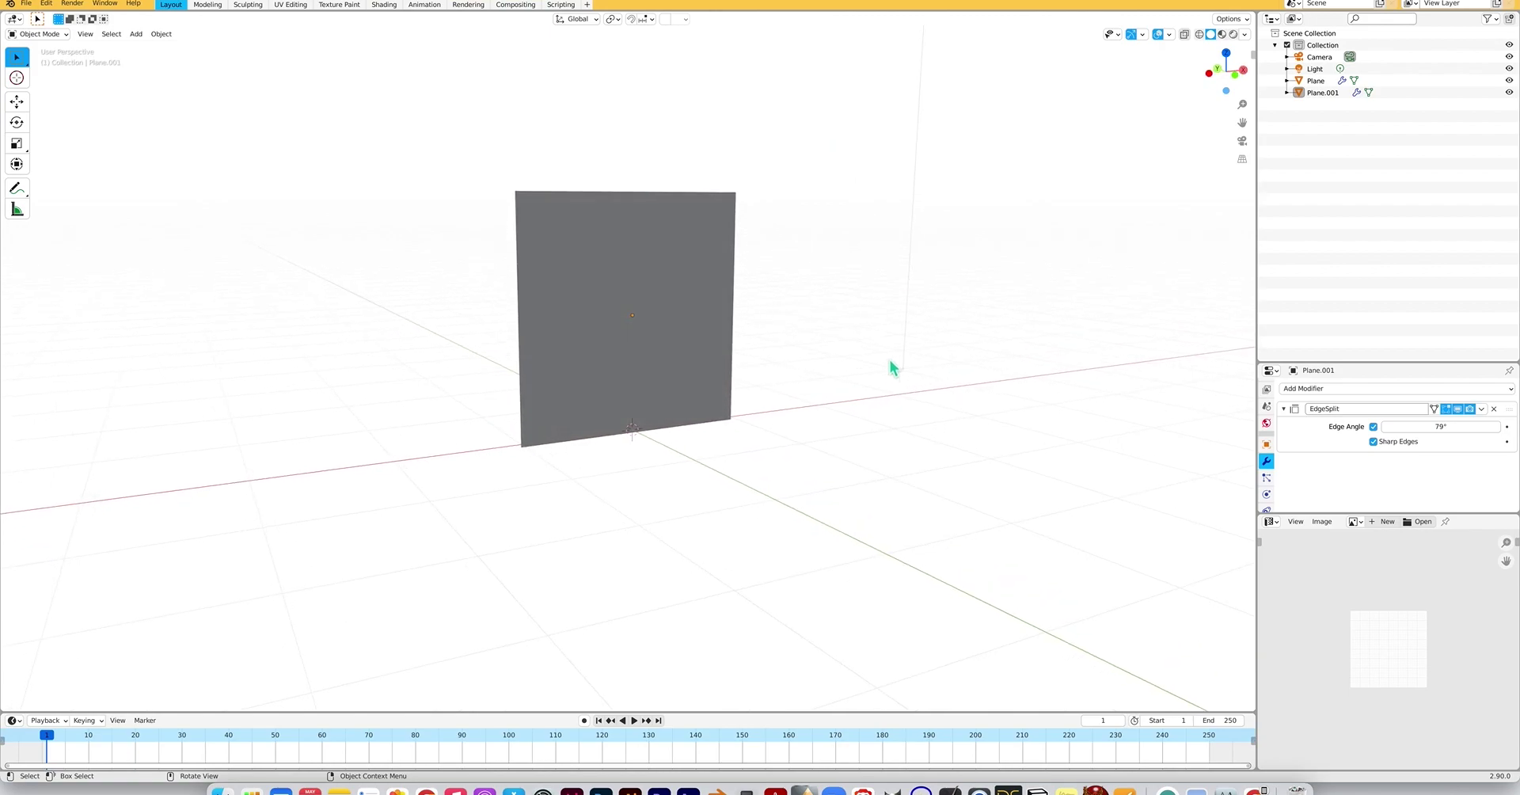
# Delete the upright plane Plane.001 from the scene.
pyautogui.click(719, 313)
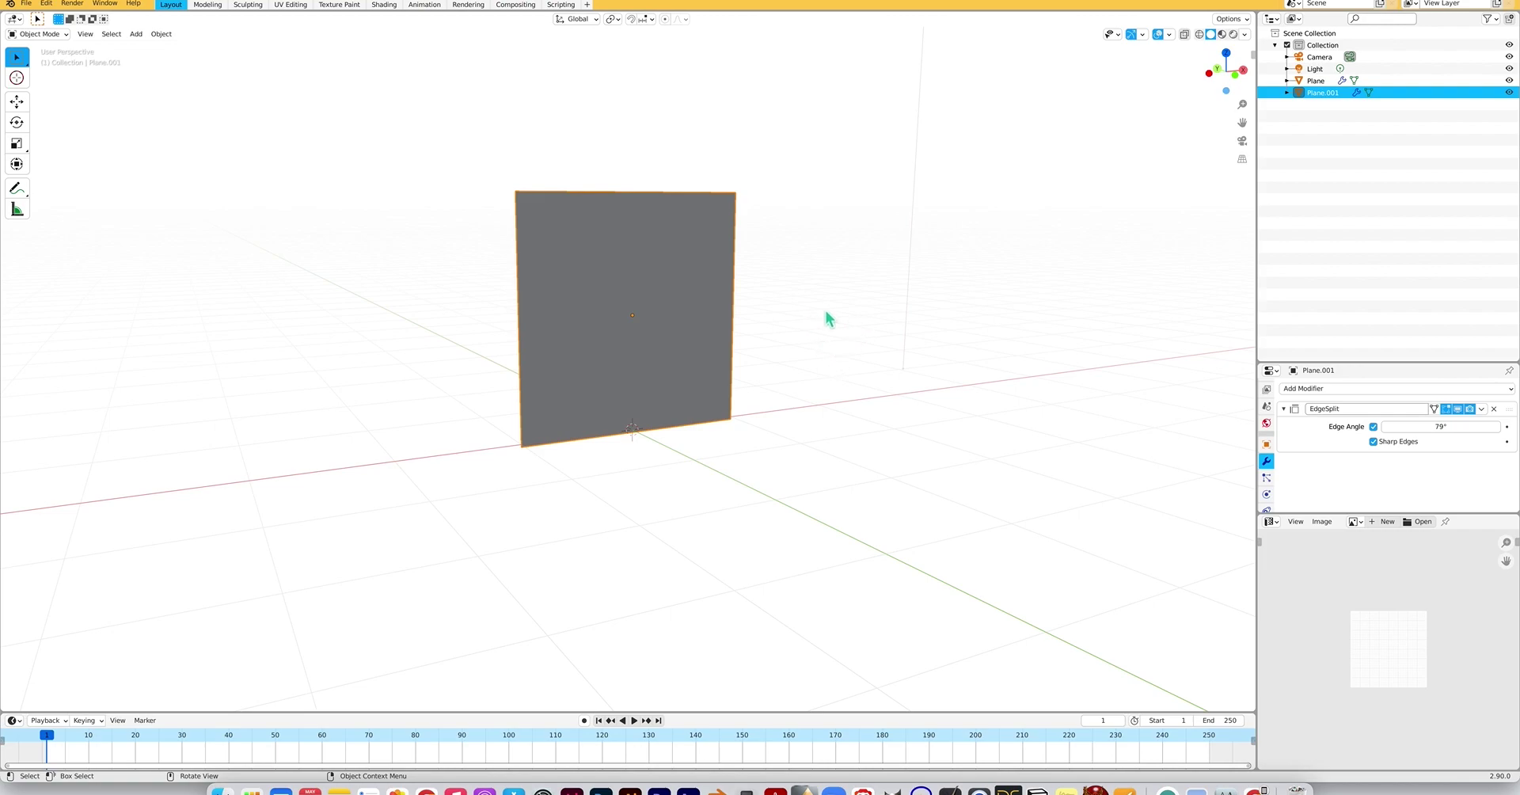
pyautogui.press('x')
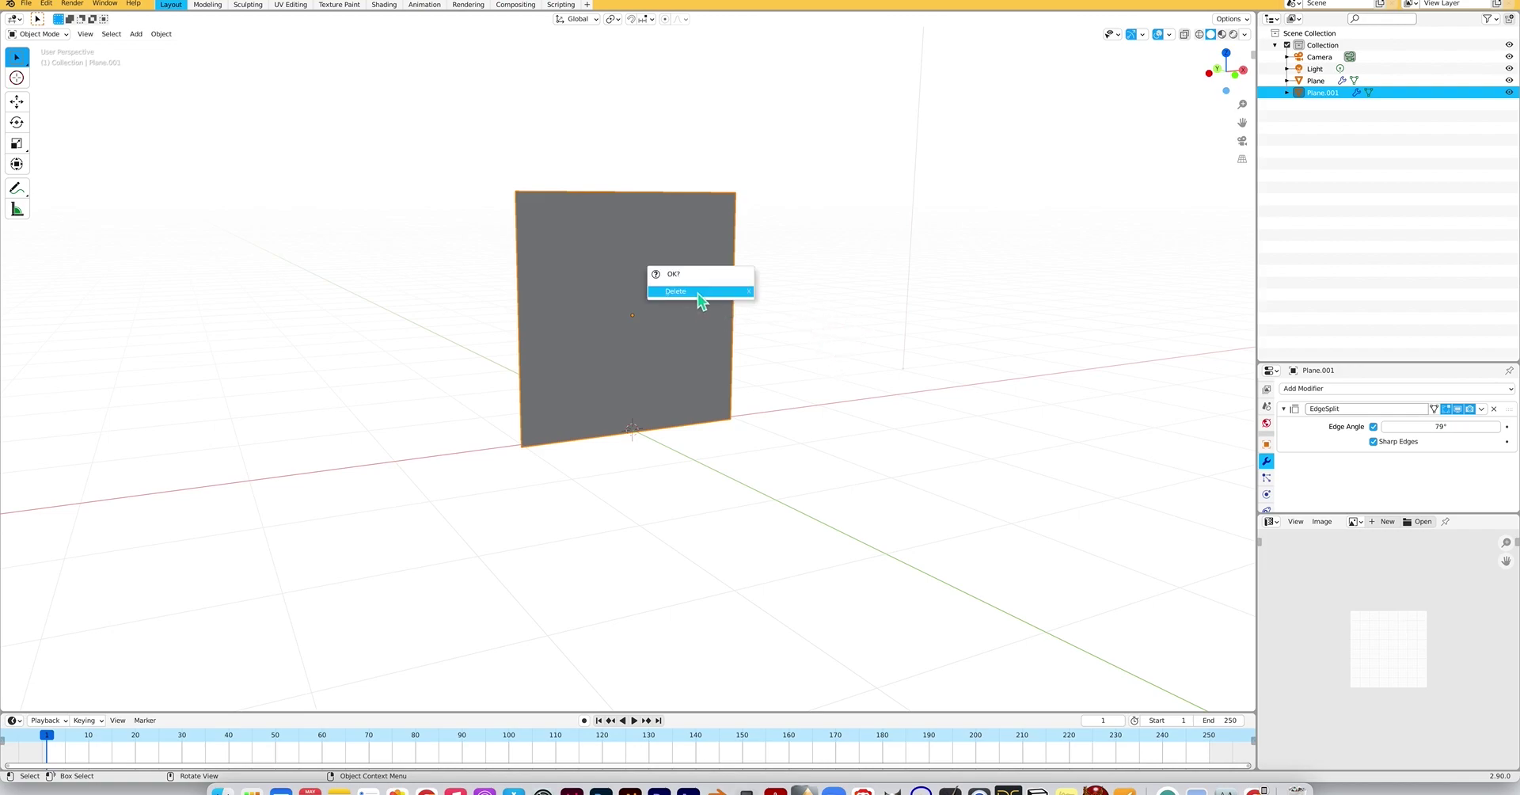
pyautogui.click(698, 293)
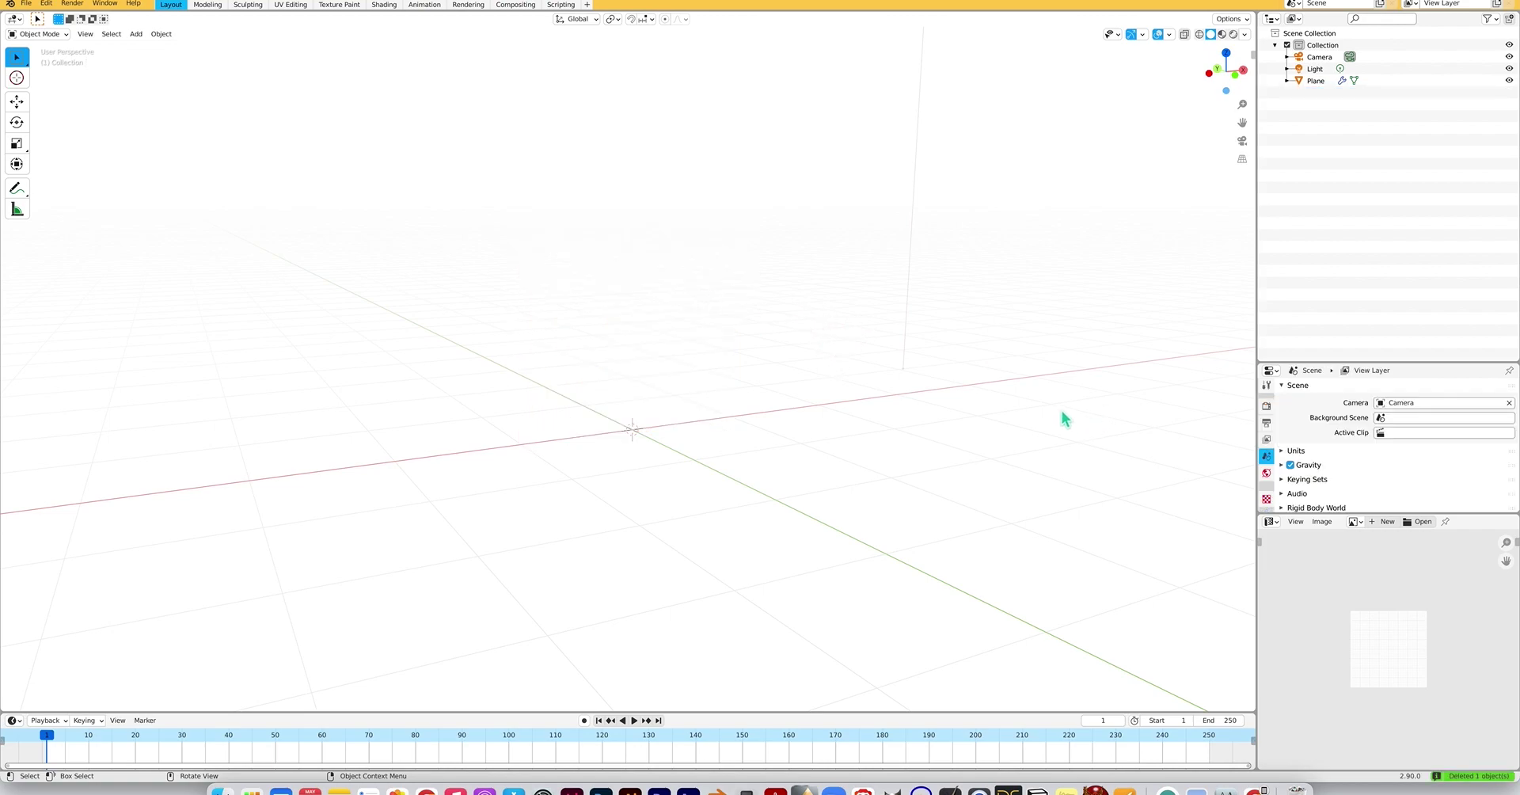
# Enlarge the Properties editor and bring up the render engine choice in the render properties, keeping Cycles.
pyautogui.moveTo(1257, 383); pyautogui.dragTo(1203, 332)
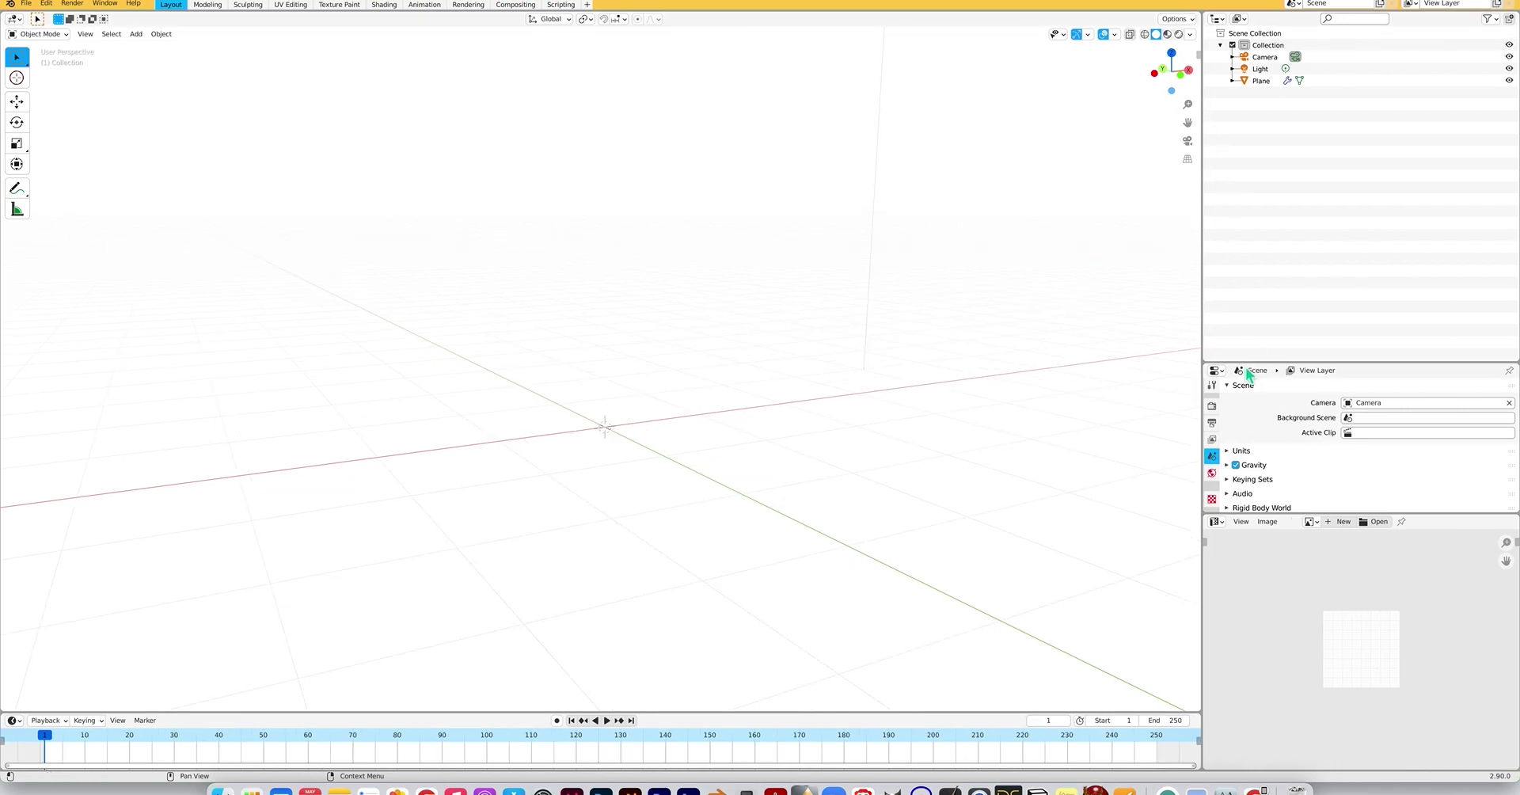
pyautogui.moveTo(1241, 365); pyautogui.dragTo(1237, 240)
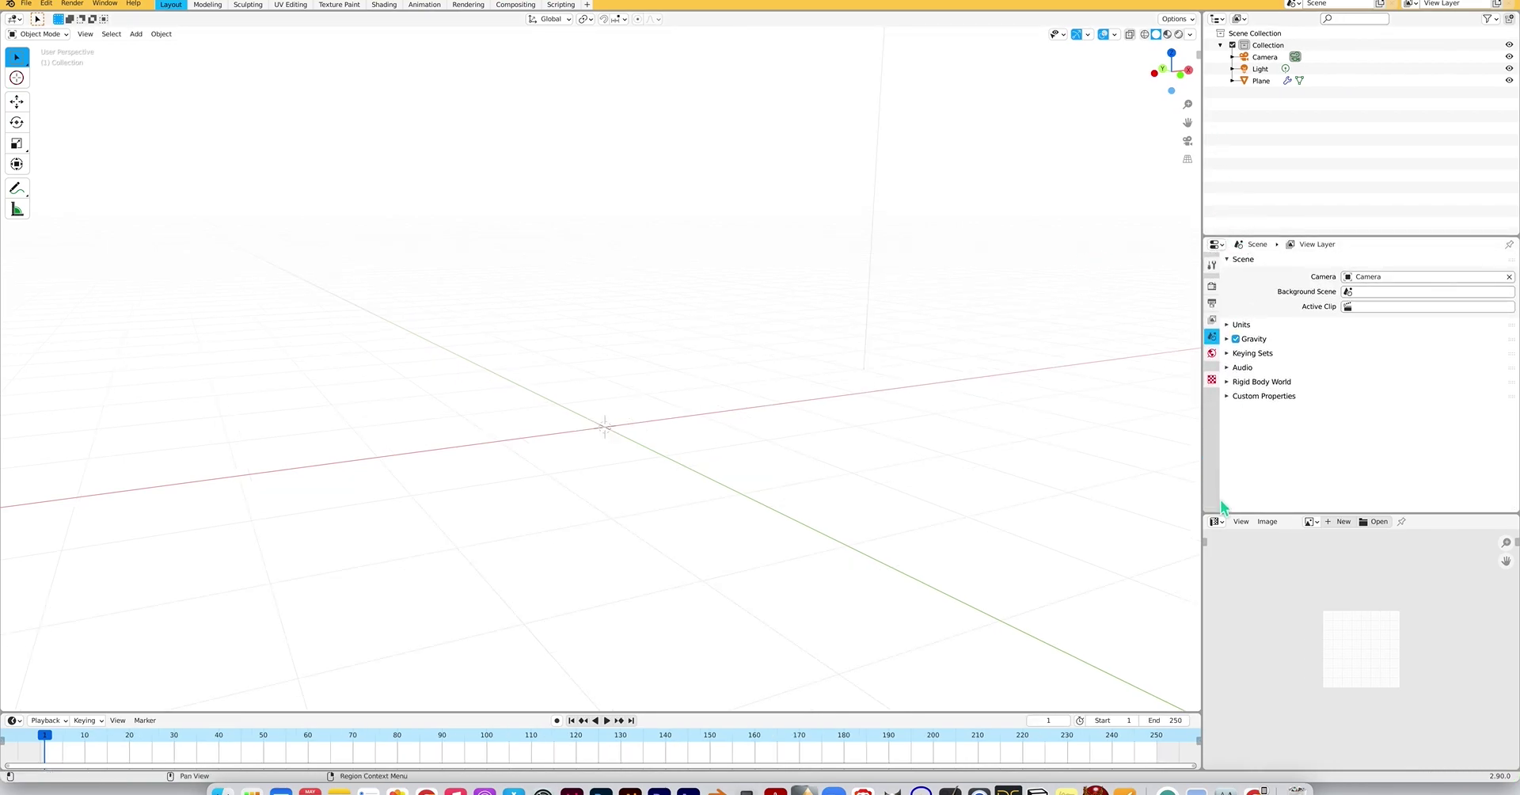
pyautogui.click(1213, 289)
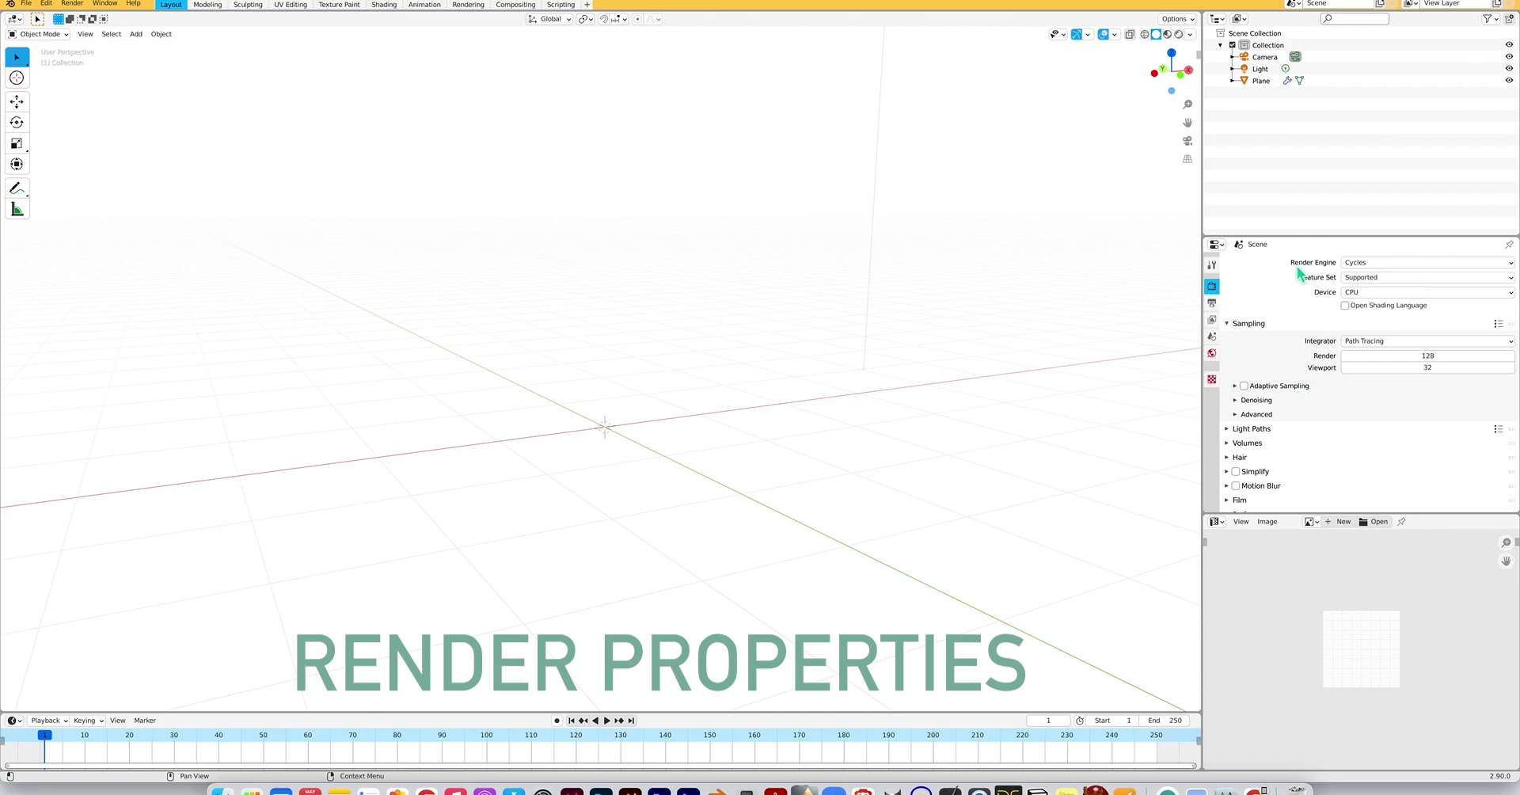
pyautogui.click(1385, 264)
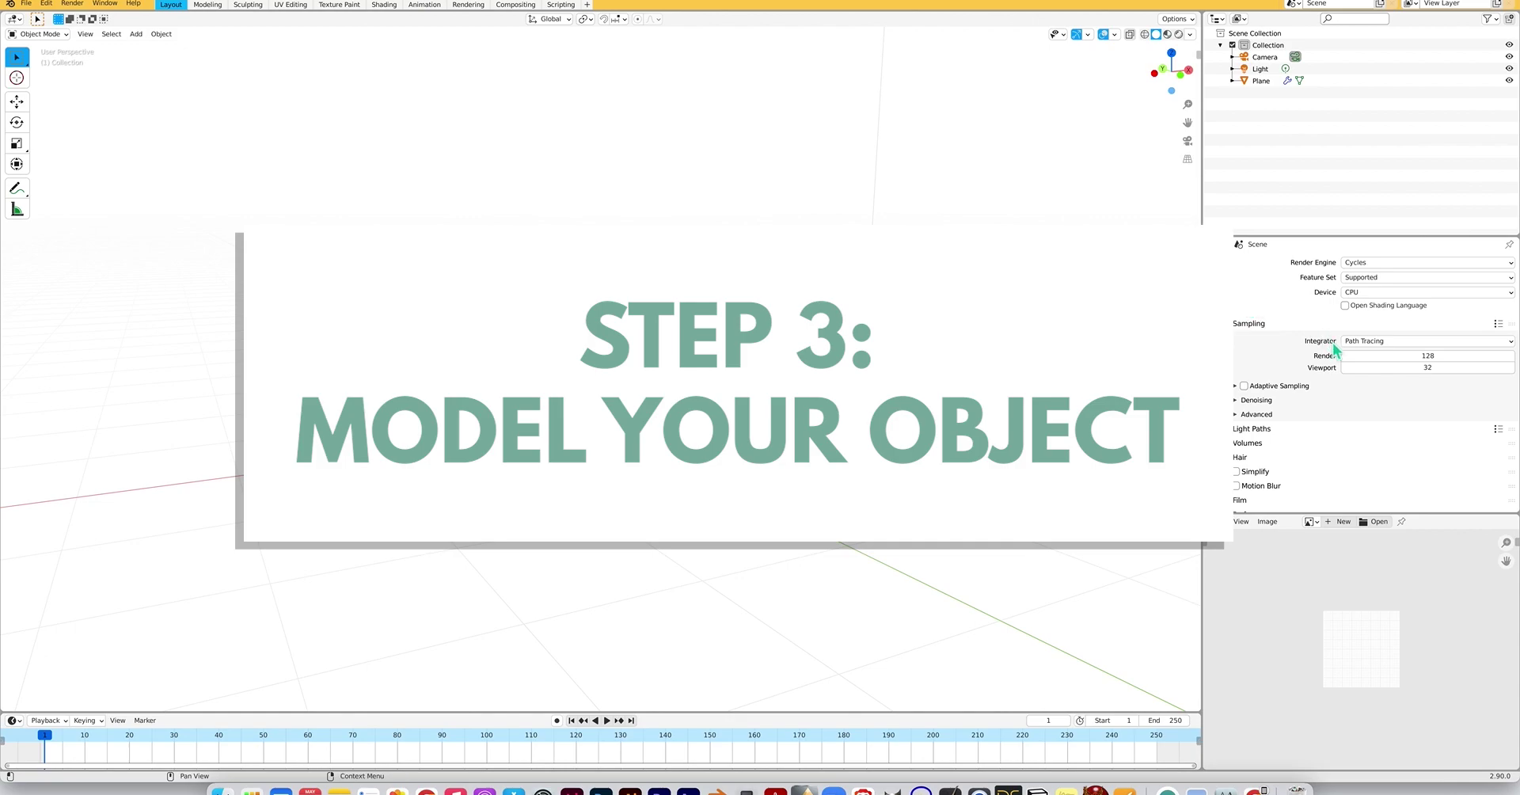
# Switch to Google Chrome, search for "log holder" images, and browse the results for modelling reference.
pyautogui.scroll(4, 549, 375)
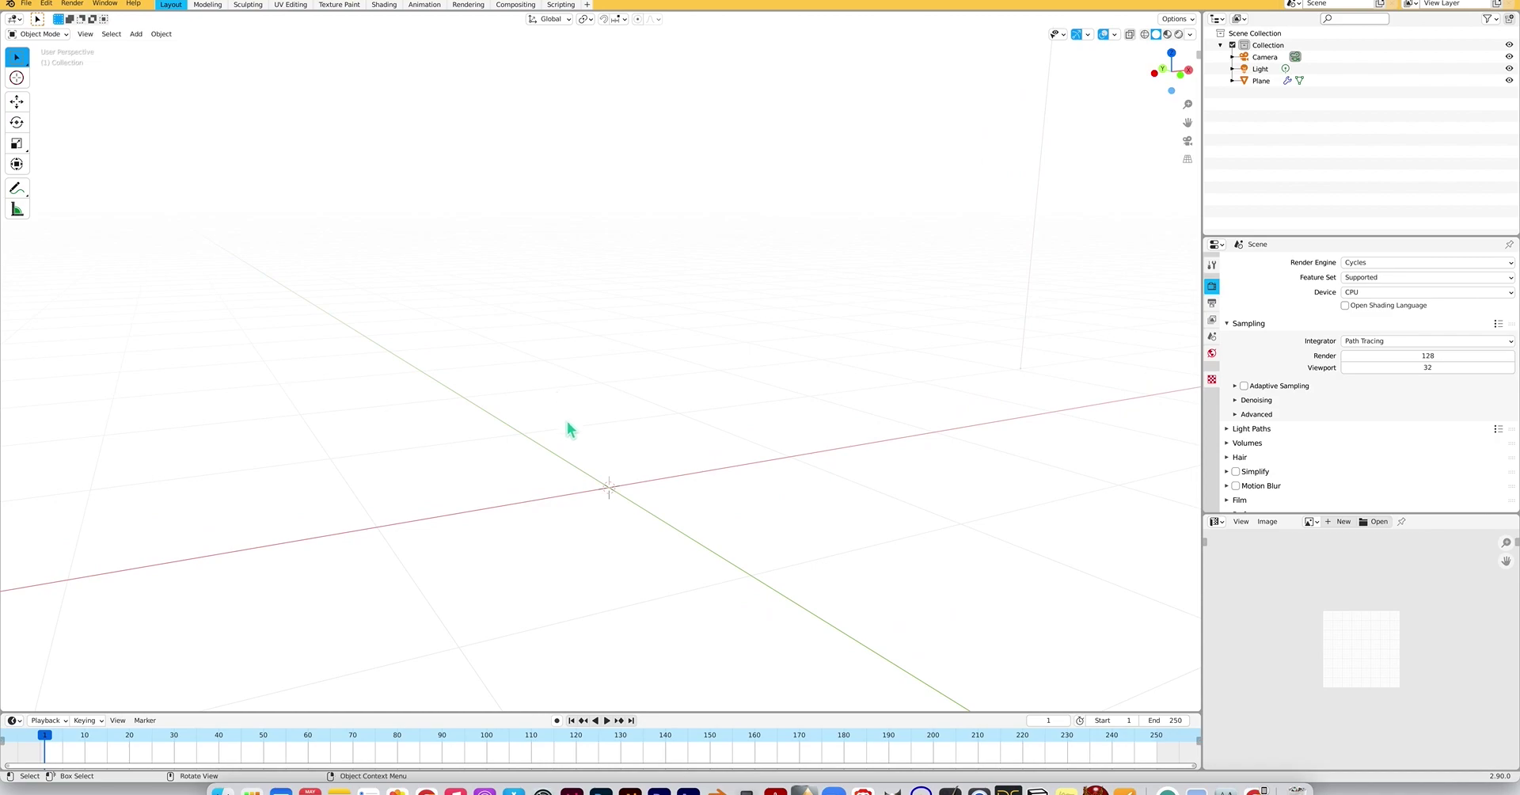
pyautogui.click(426, 789)
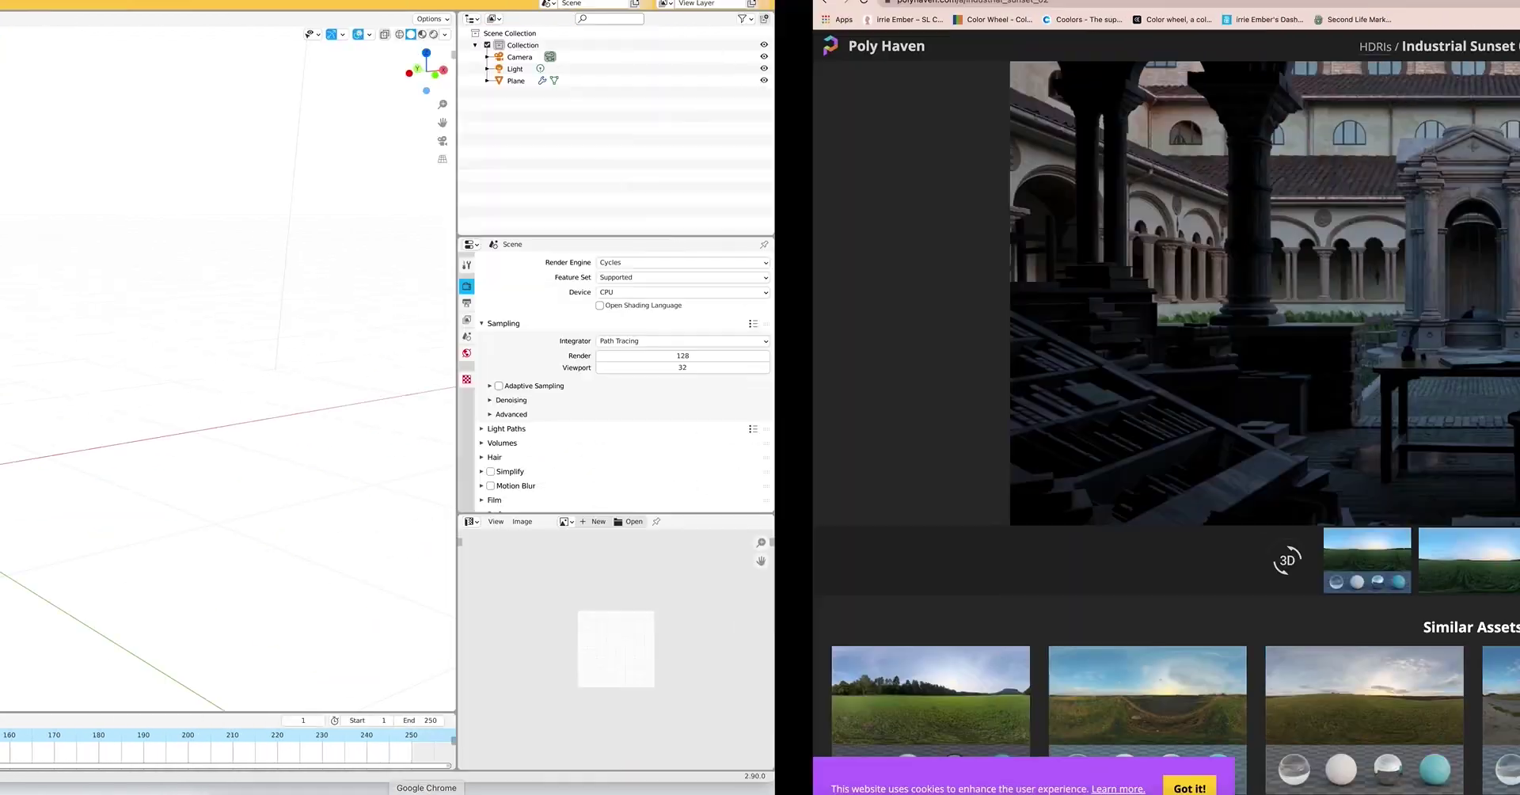
pyautogui.click(305, 3)
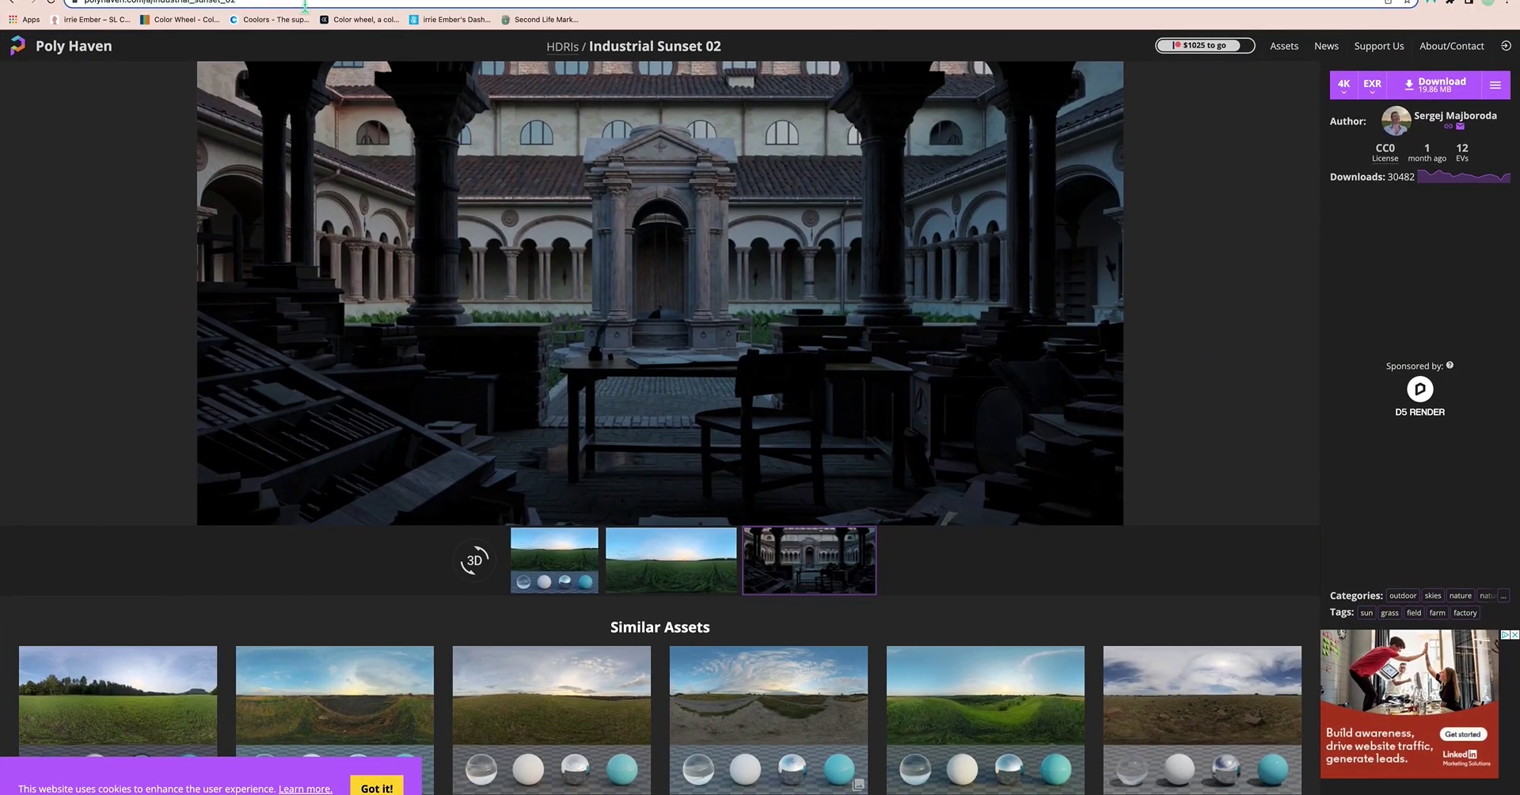
pyautogui.write('log holder')
pyautogui.press('Return')
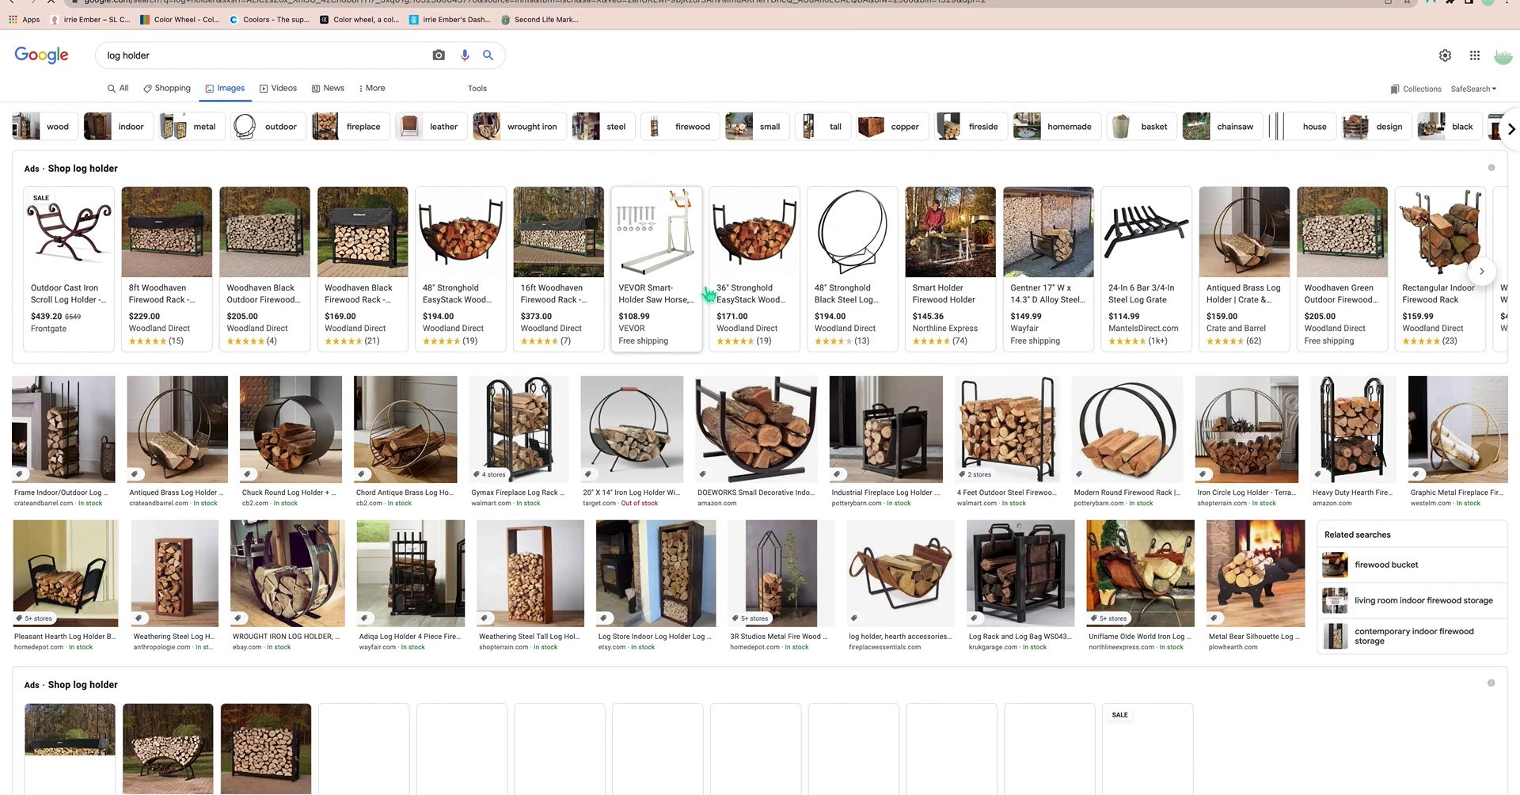
pyautogui.scroll(-3, 707, 295)
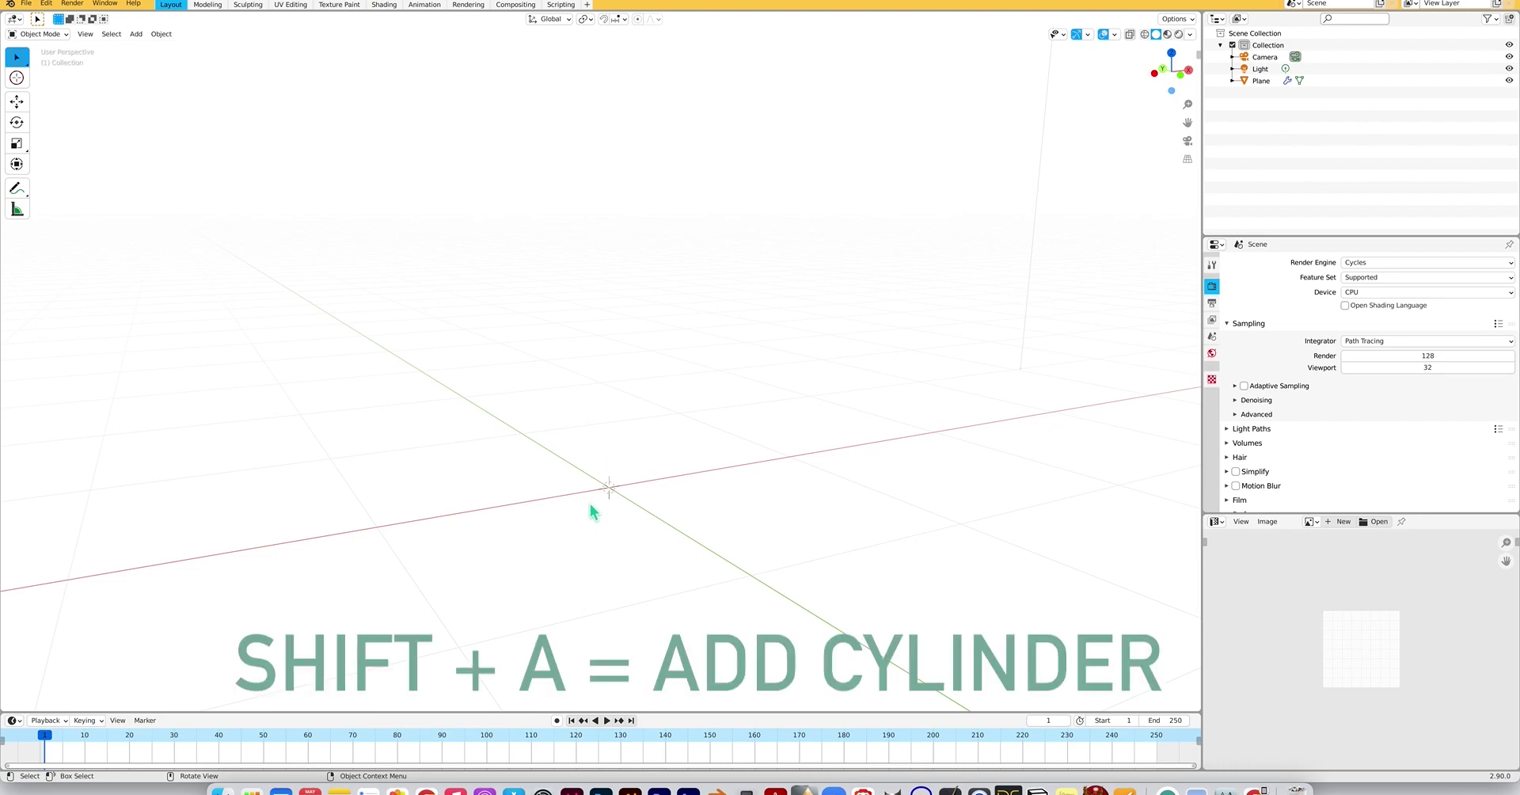
# Add a mesh cylinder at the world origin.
pyautogui.hotkey('shift', 'a')
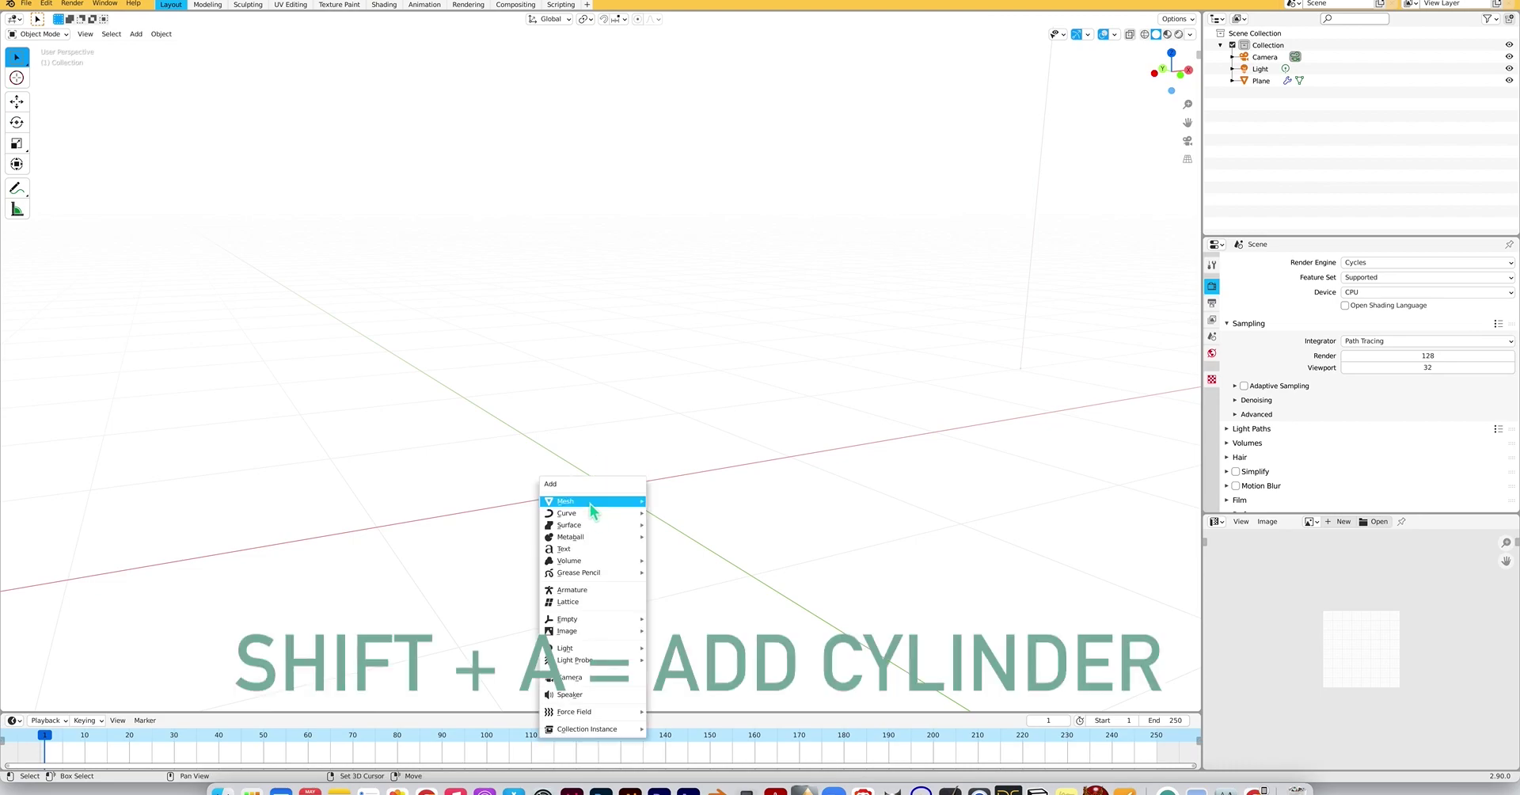
pyautogui.moveTo(590, 503)
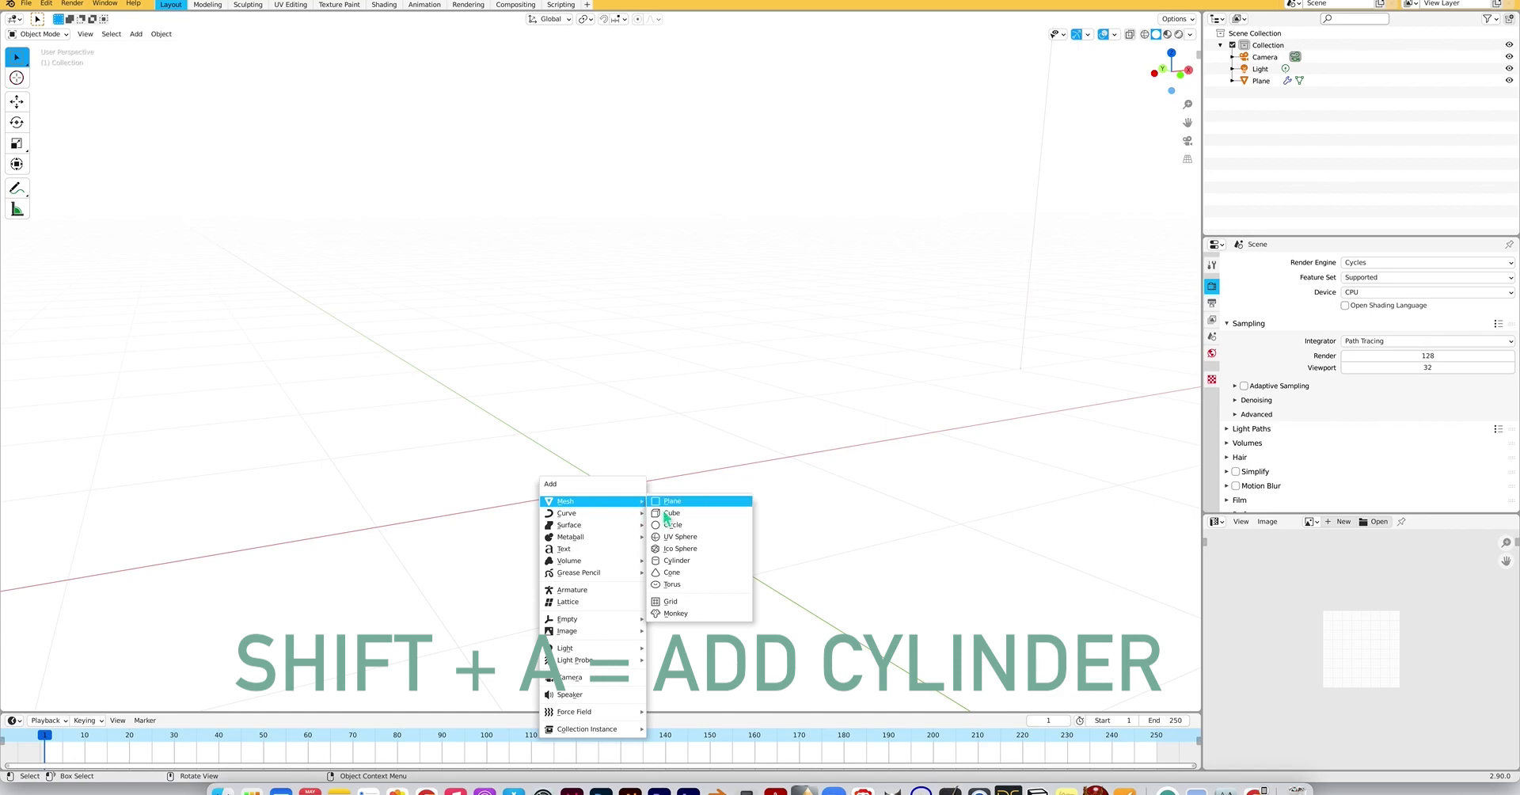
pyautogui.click(677, 561)
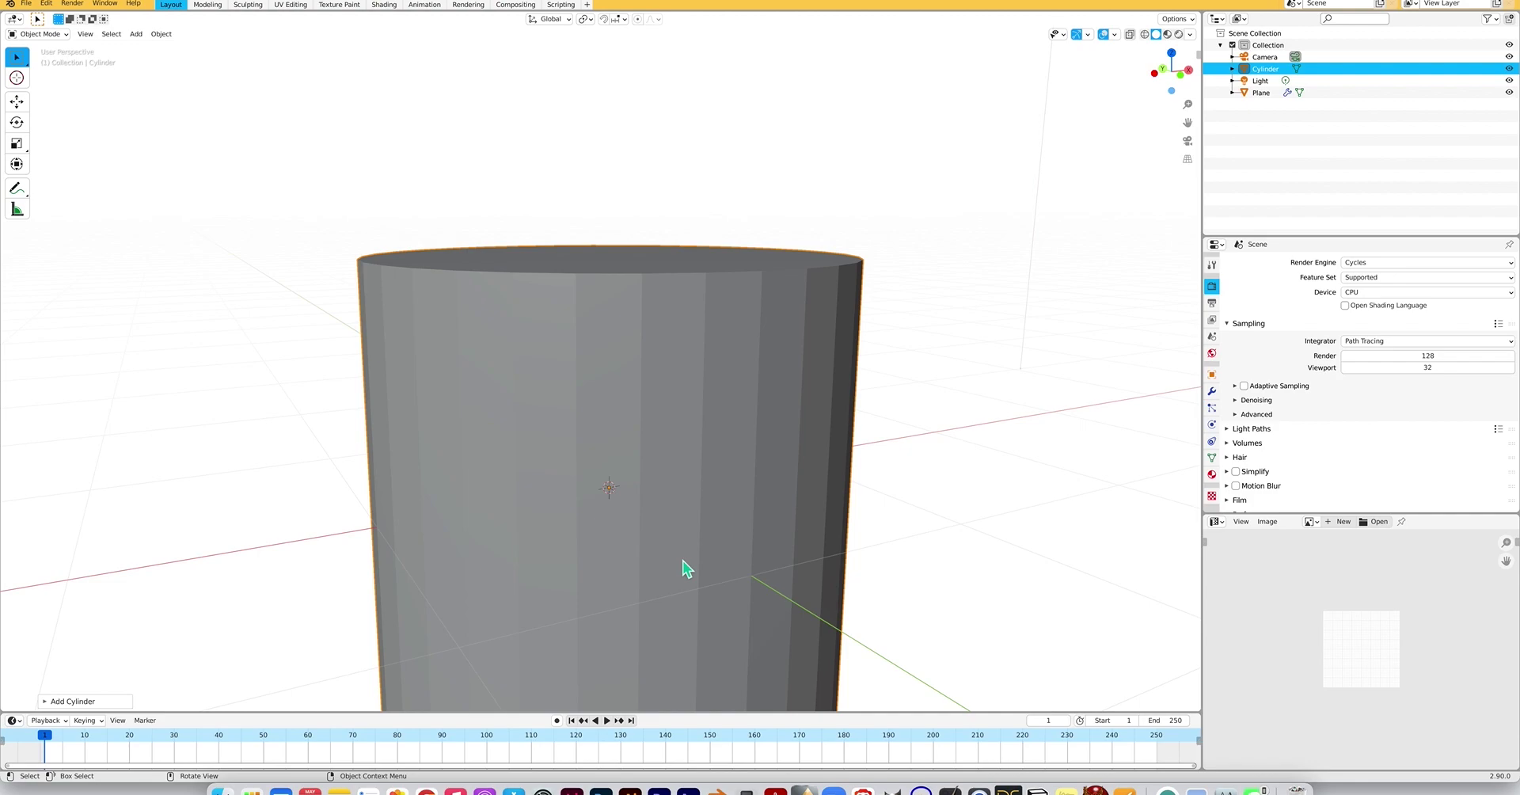
pyautogui.scroll(5, 678, 501)
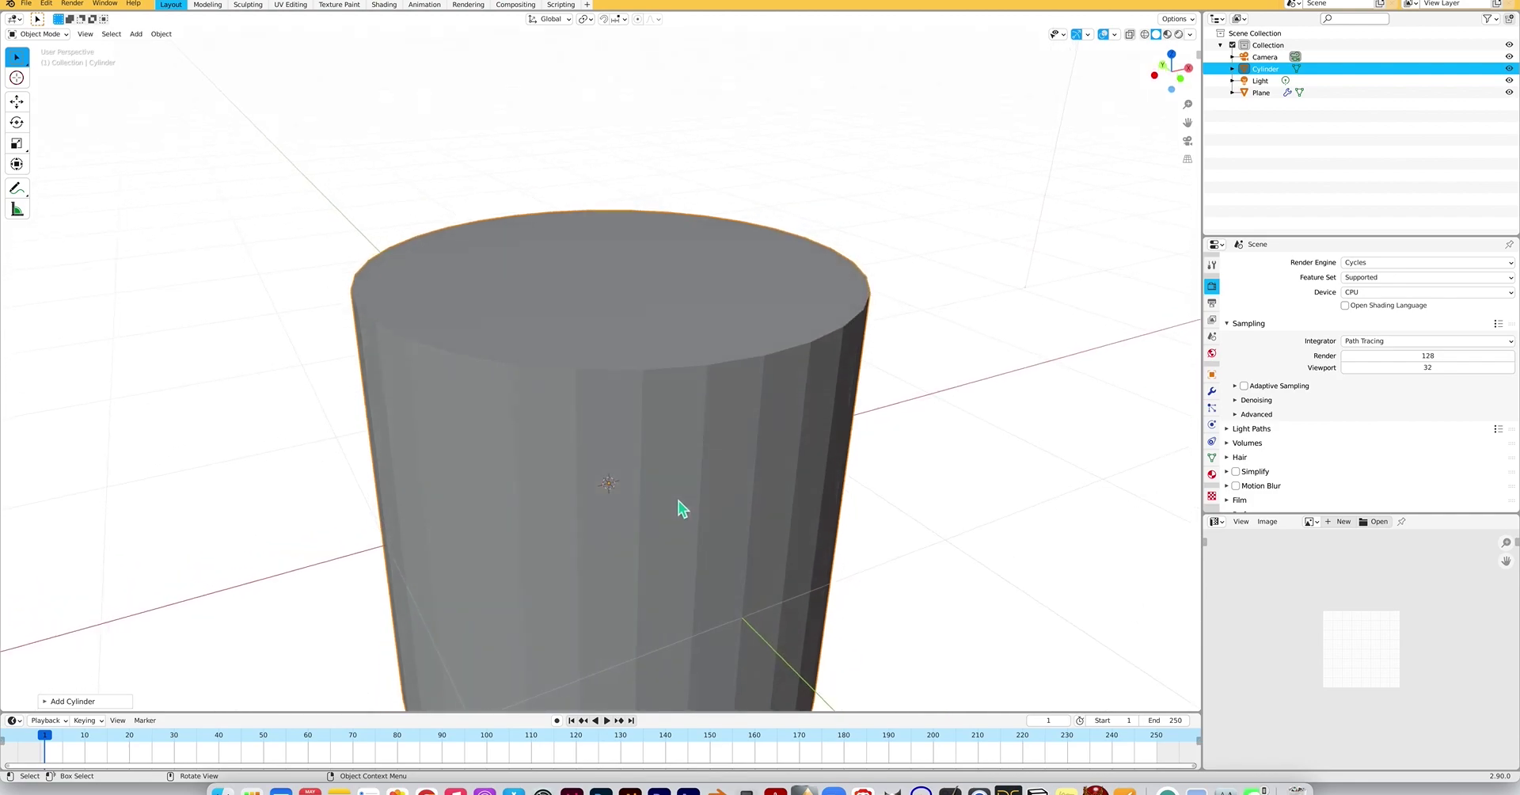
pyautogui.scroll(-3, 679, 504)
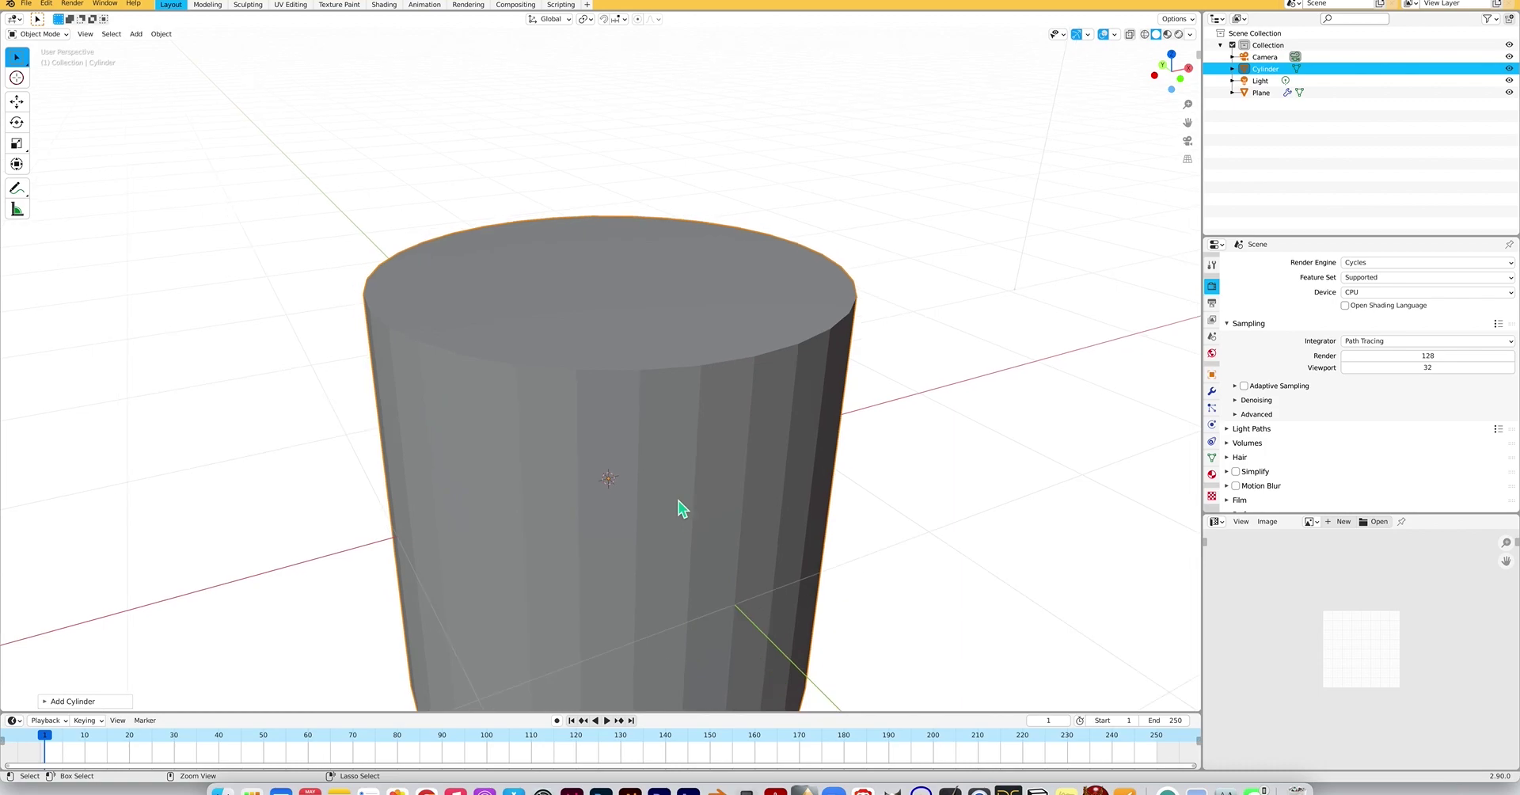
pyautogui.keyDown('ctrl'); pyautogui.scroll(-2, 678, 500); pyautogui.keyUp('ctrl')
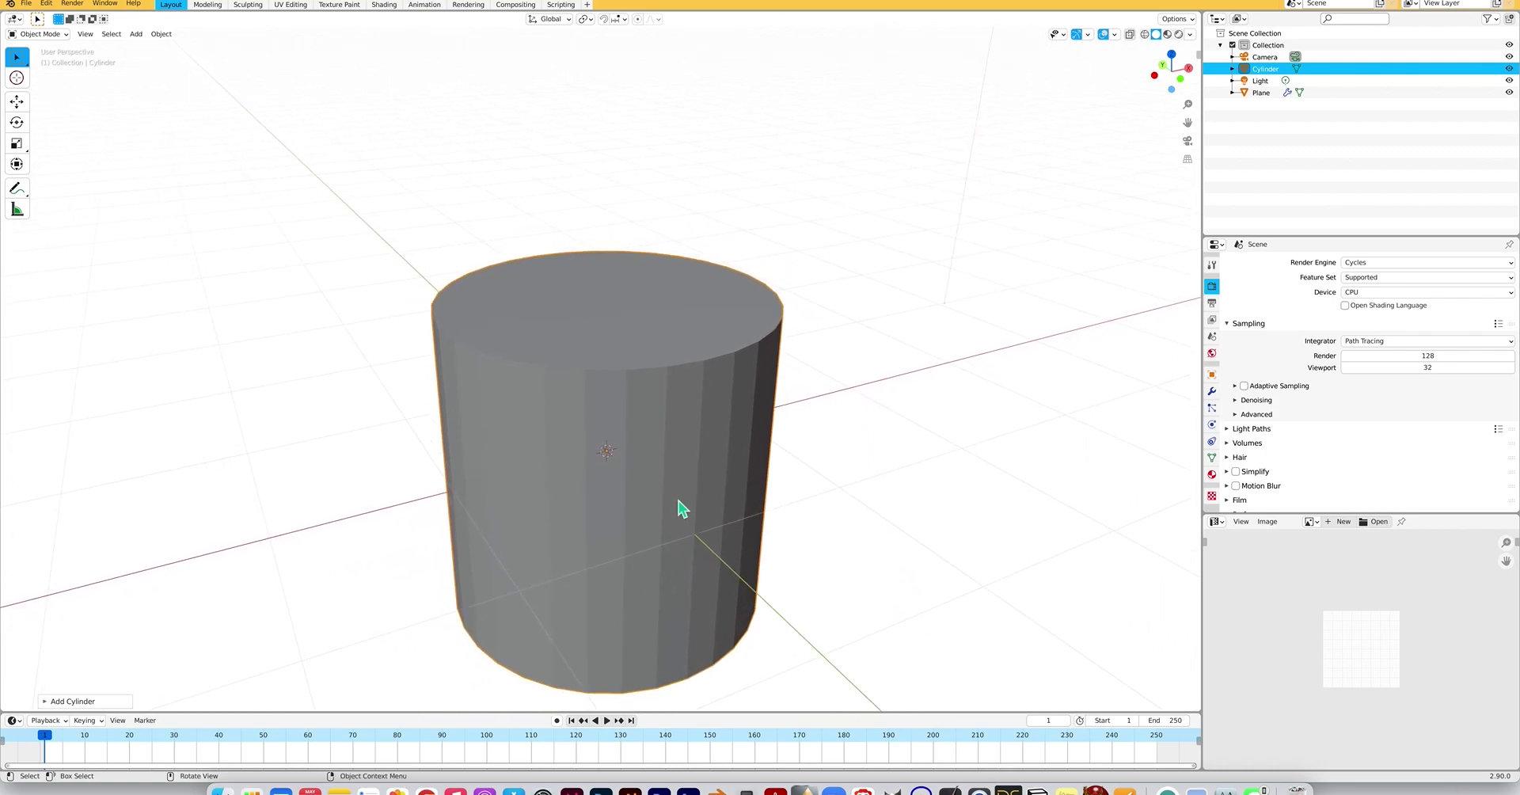
pyautogui.keyDown('shift'); pyautogui.scroll(-2, 679, 501); pyautogui.keyUp('shift')
pyautogui.keyDown('shift'); pyautogui.scroll(-2, 678, 500); pyautogui.keyUp('shift')
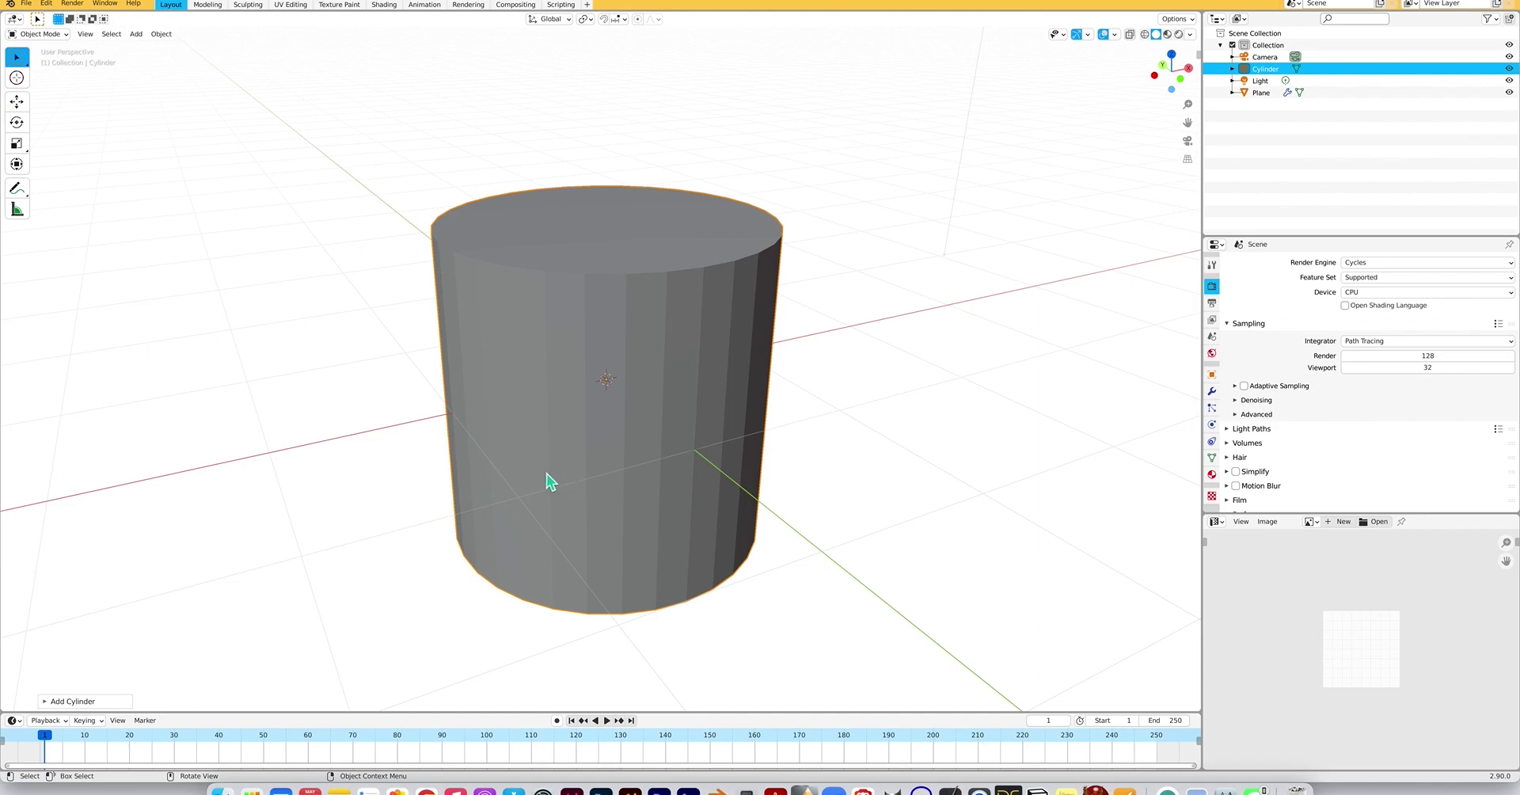
# Set the new cylinder's cap fill type to Nothing and leave the cylinder selected.
pyautogui.click(103, 703)
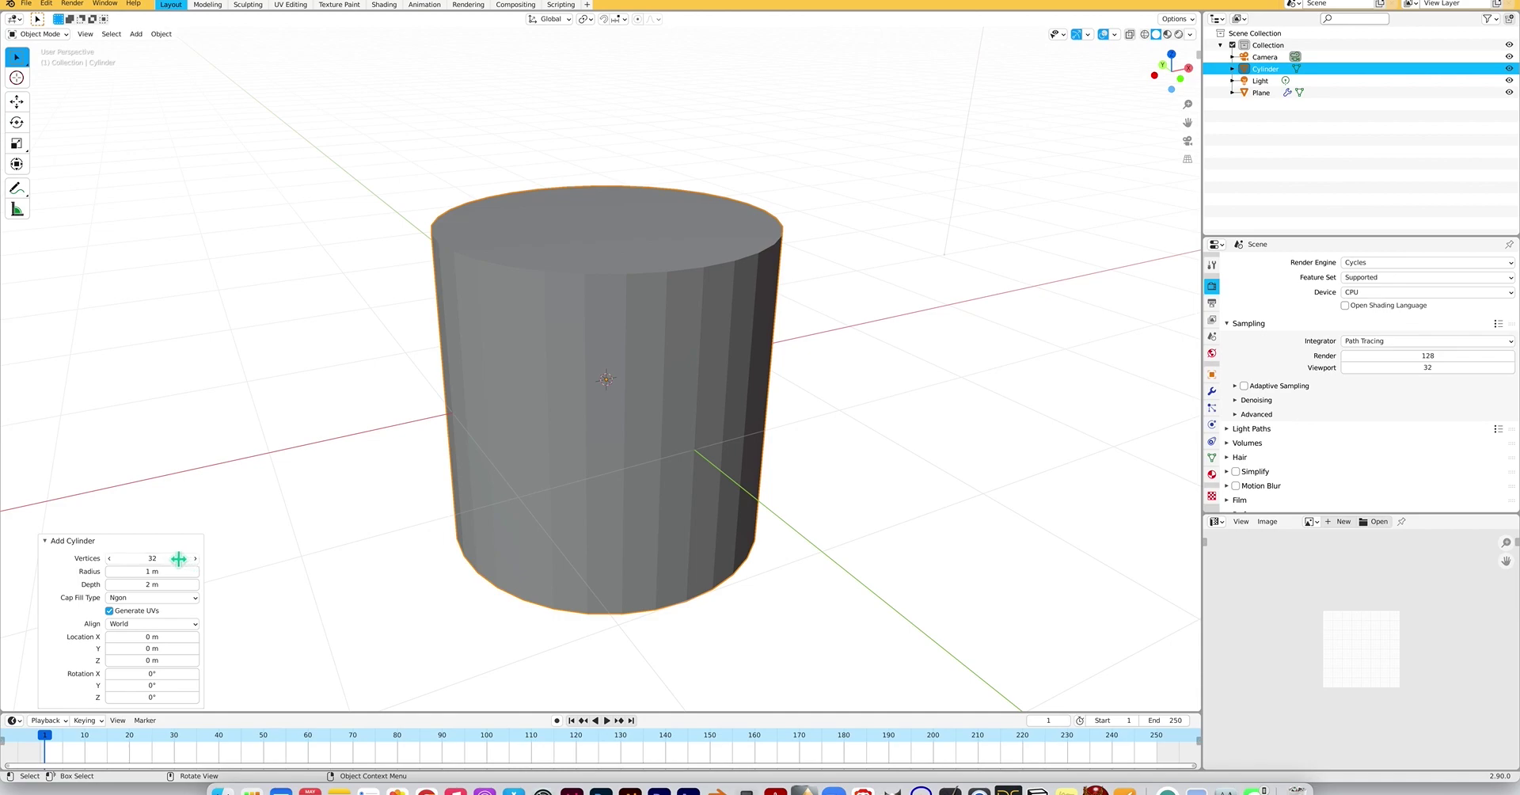
pyautogui.scroll(5, 393, 520)
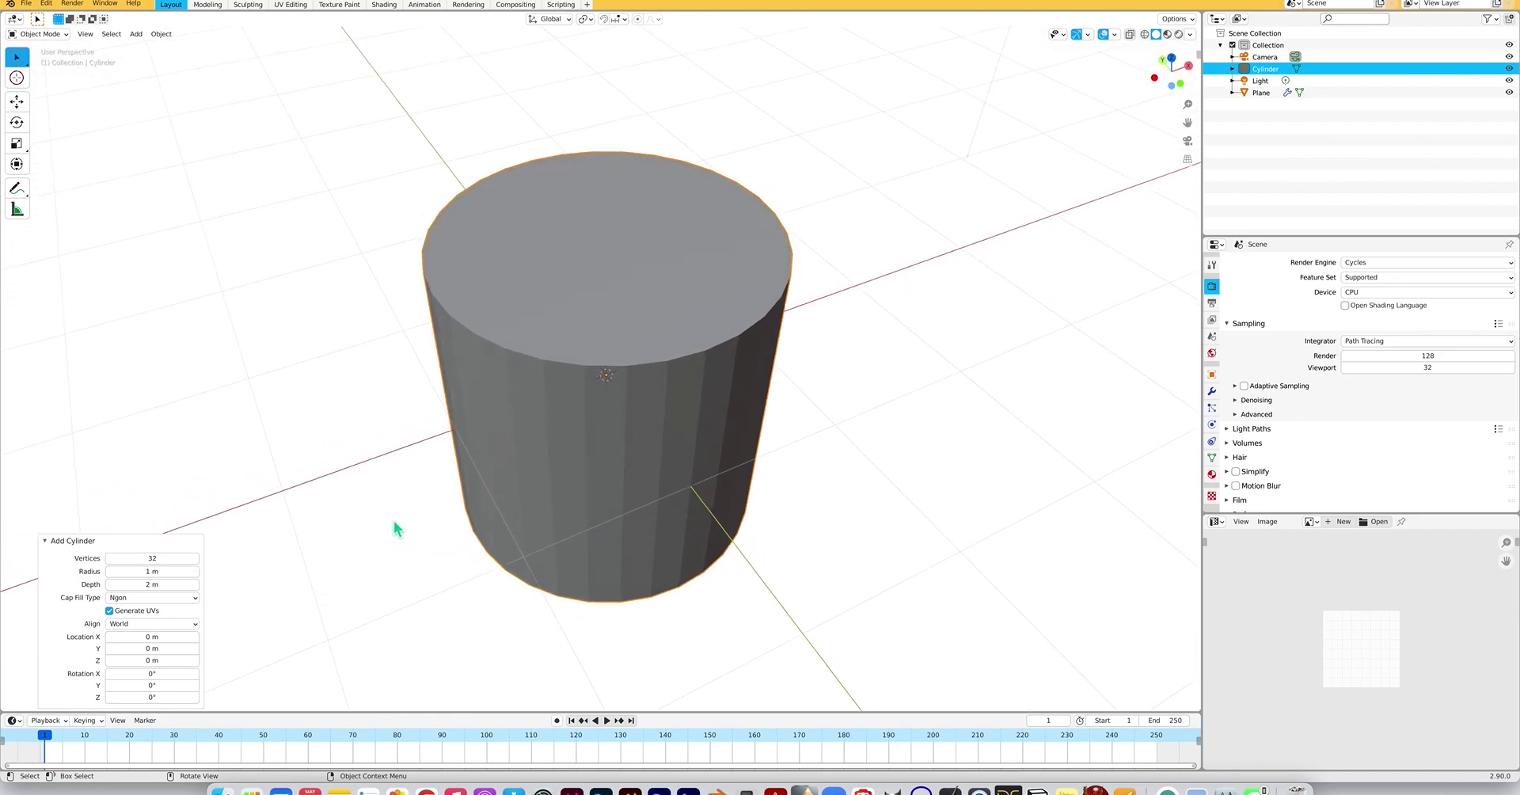
pyautogui.scroll(-2, 393, 520)
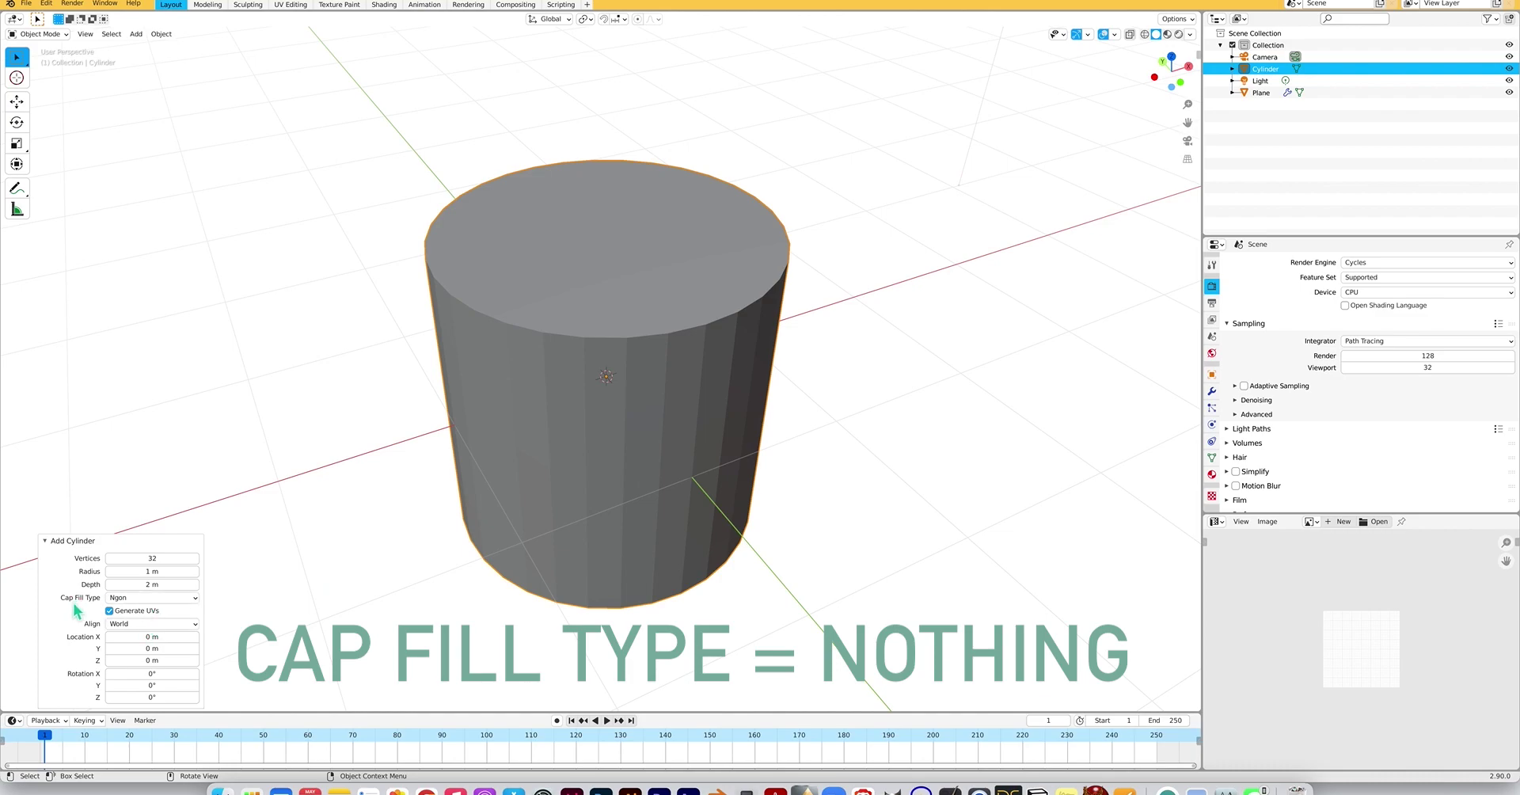
pyautogui.click(183, 601)
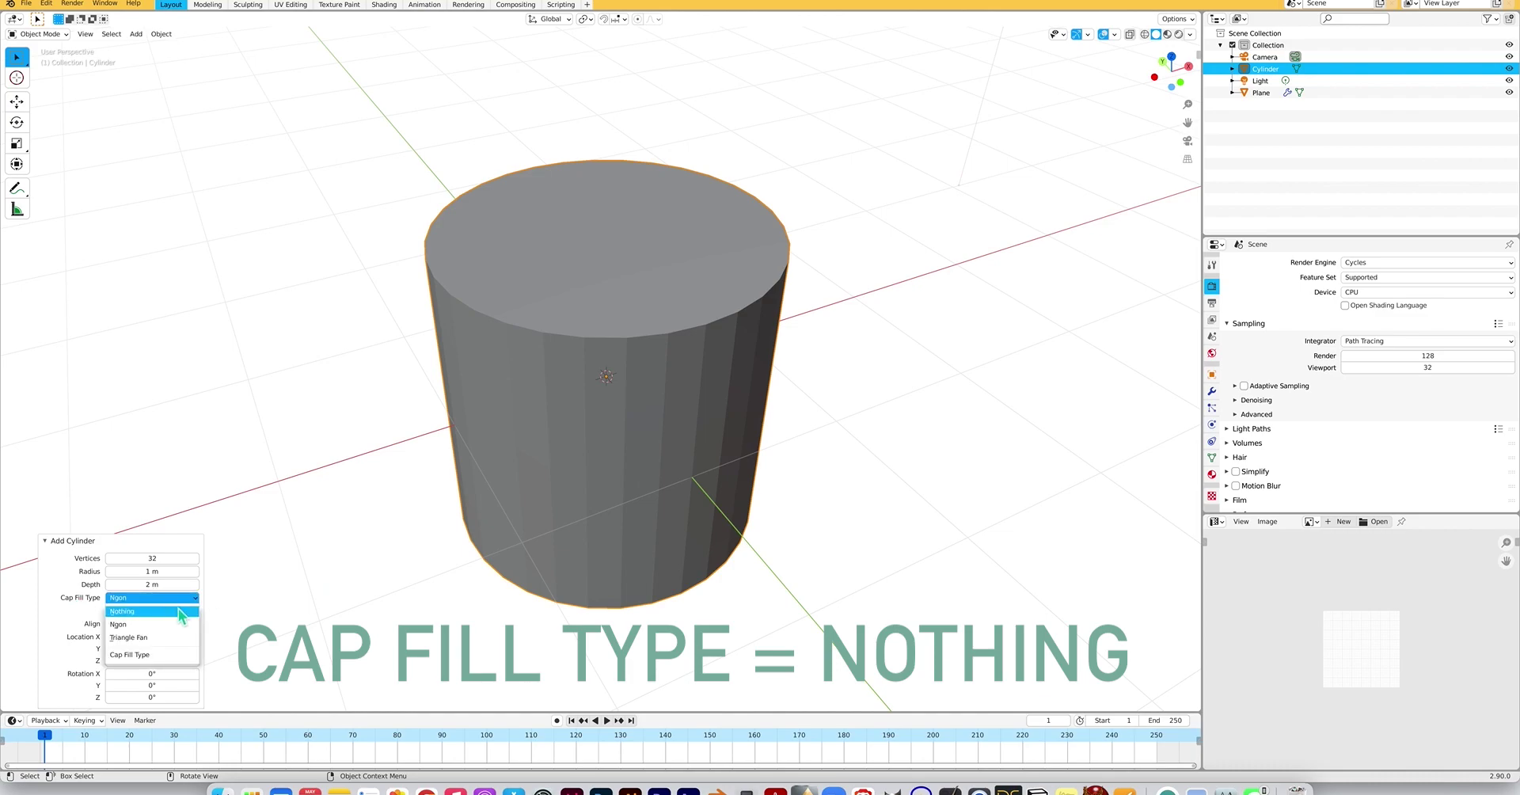
pyautogui.click(178, 611)
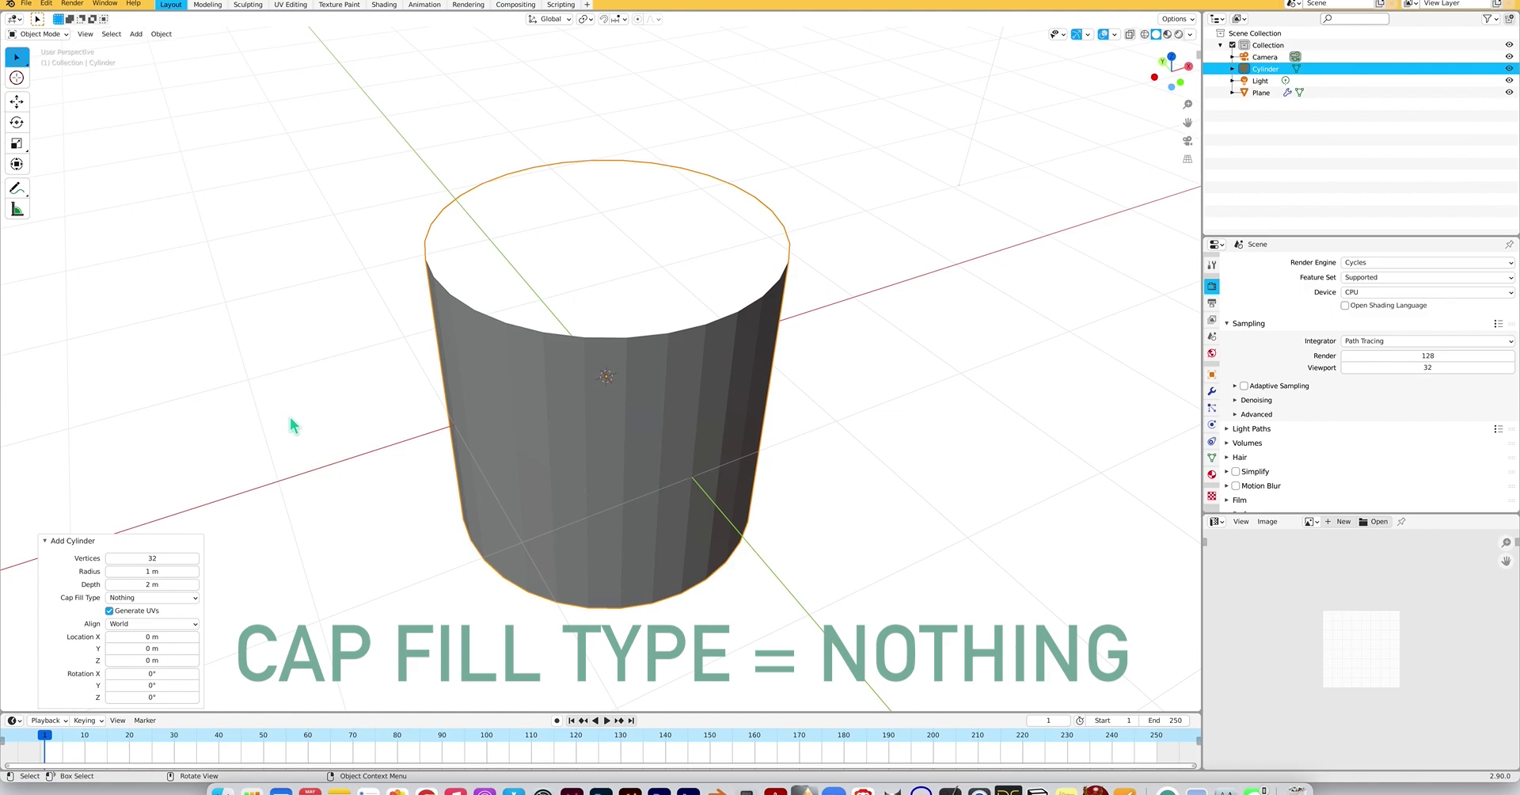
pyautogui.click(374, 471)
pyautogui.click(673, 460)
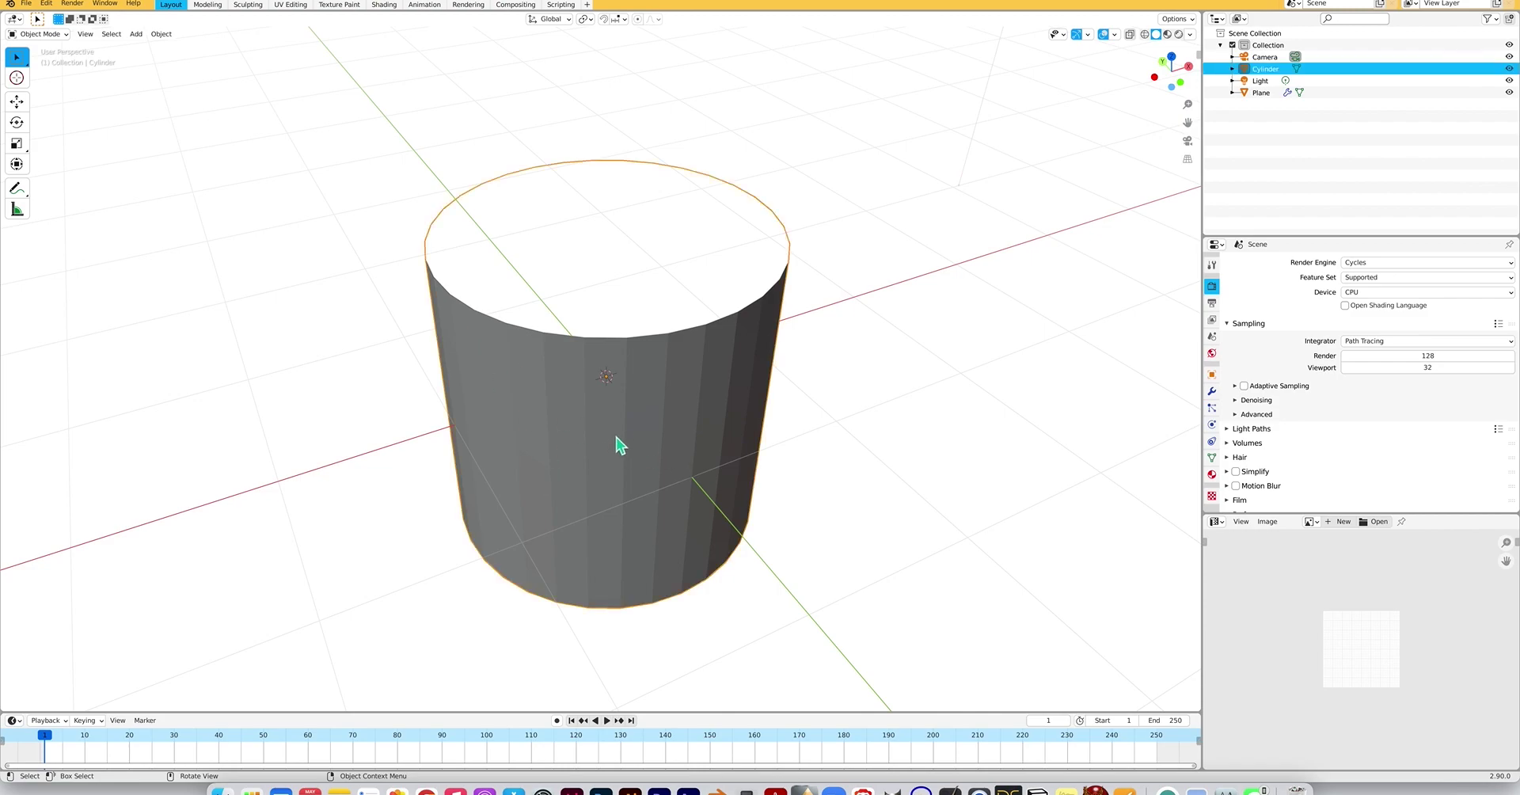
# Apply smooth shading to the open cylinder.
pyautogui.rightClick(622, 440)
pyautogui.click(633, 437)
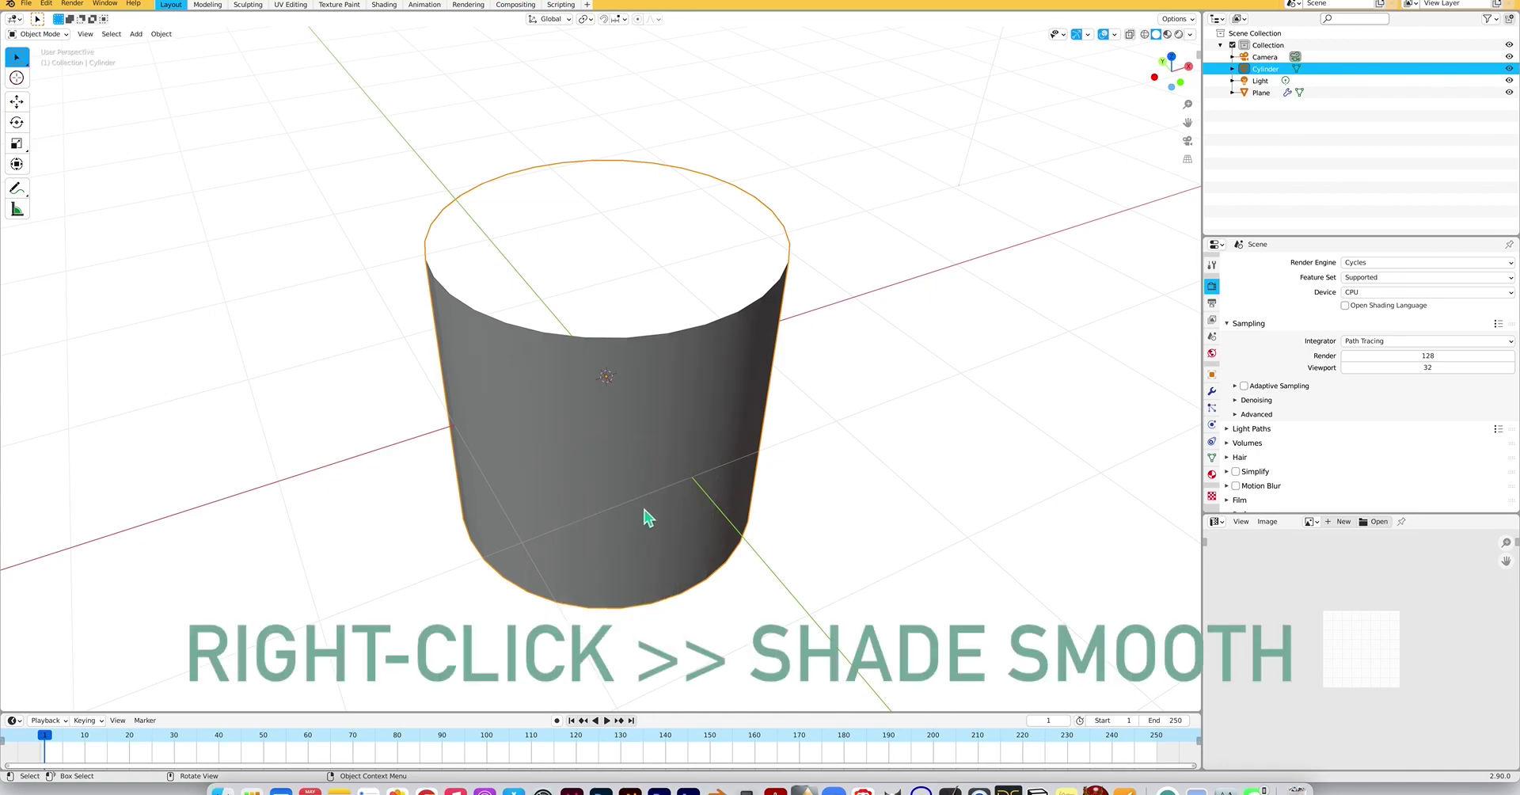
pyautogui.scroll(-5, 646, 514)
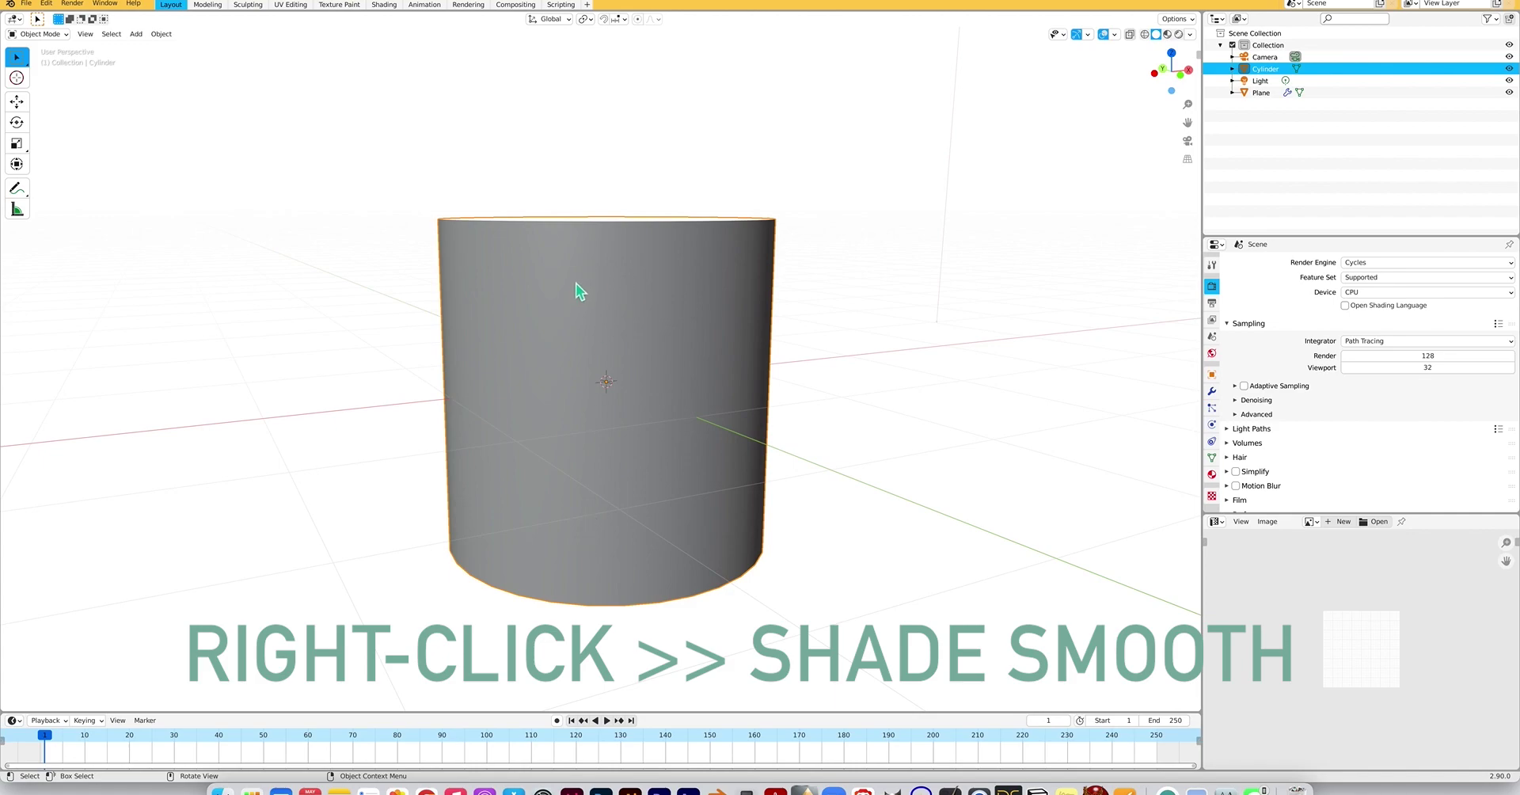
pyautogui.scroll(5, 577, 284)
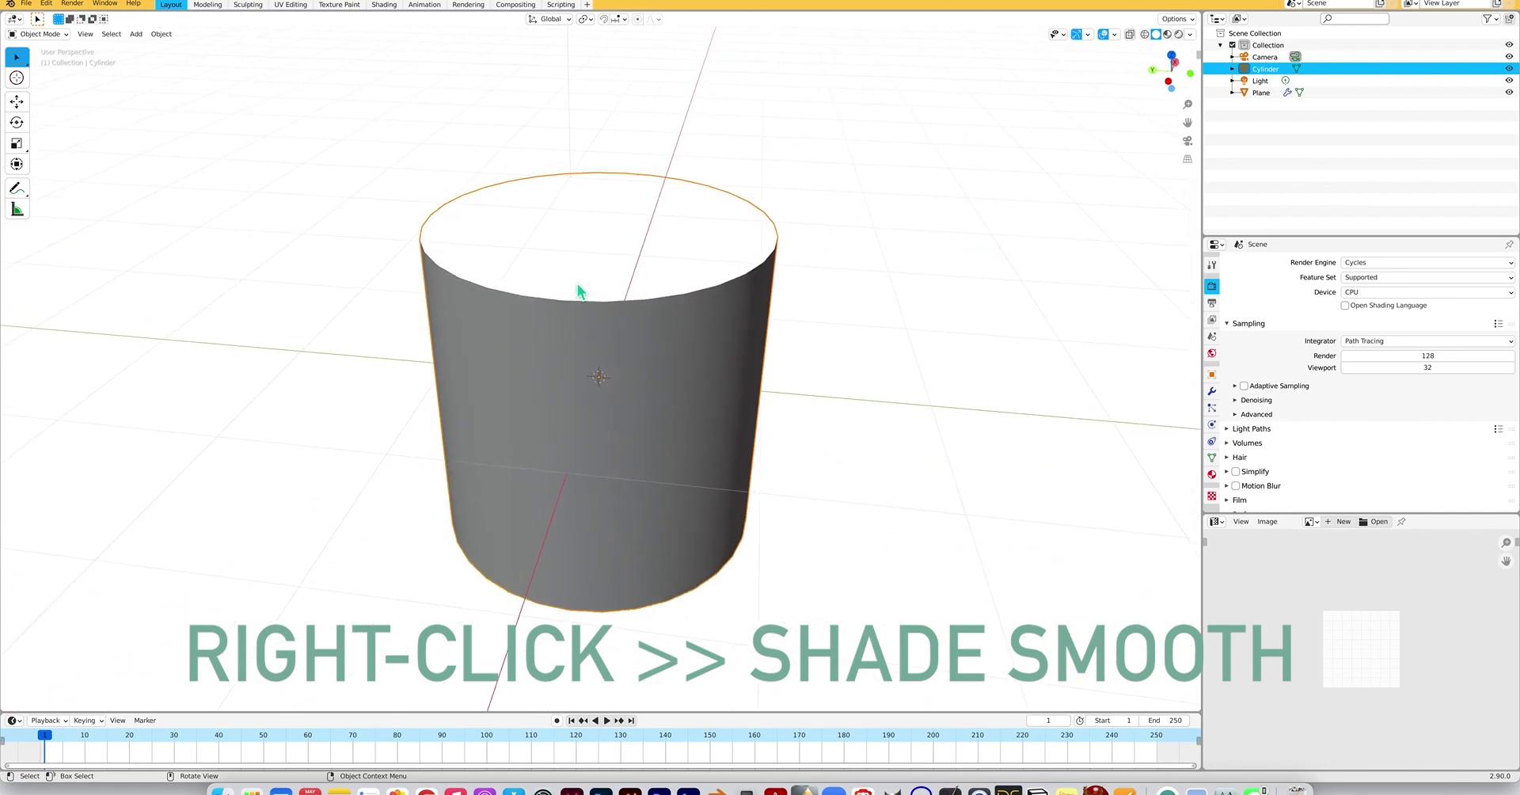
pyautogui.scroll(-5, 577, 284)
pyautogui.scroll(5, 577, 283)
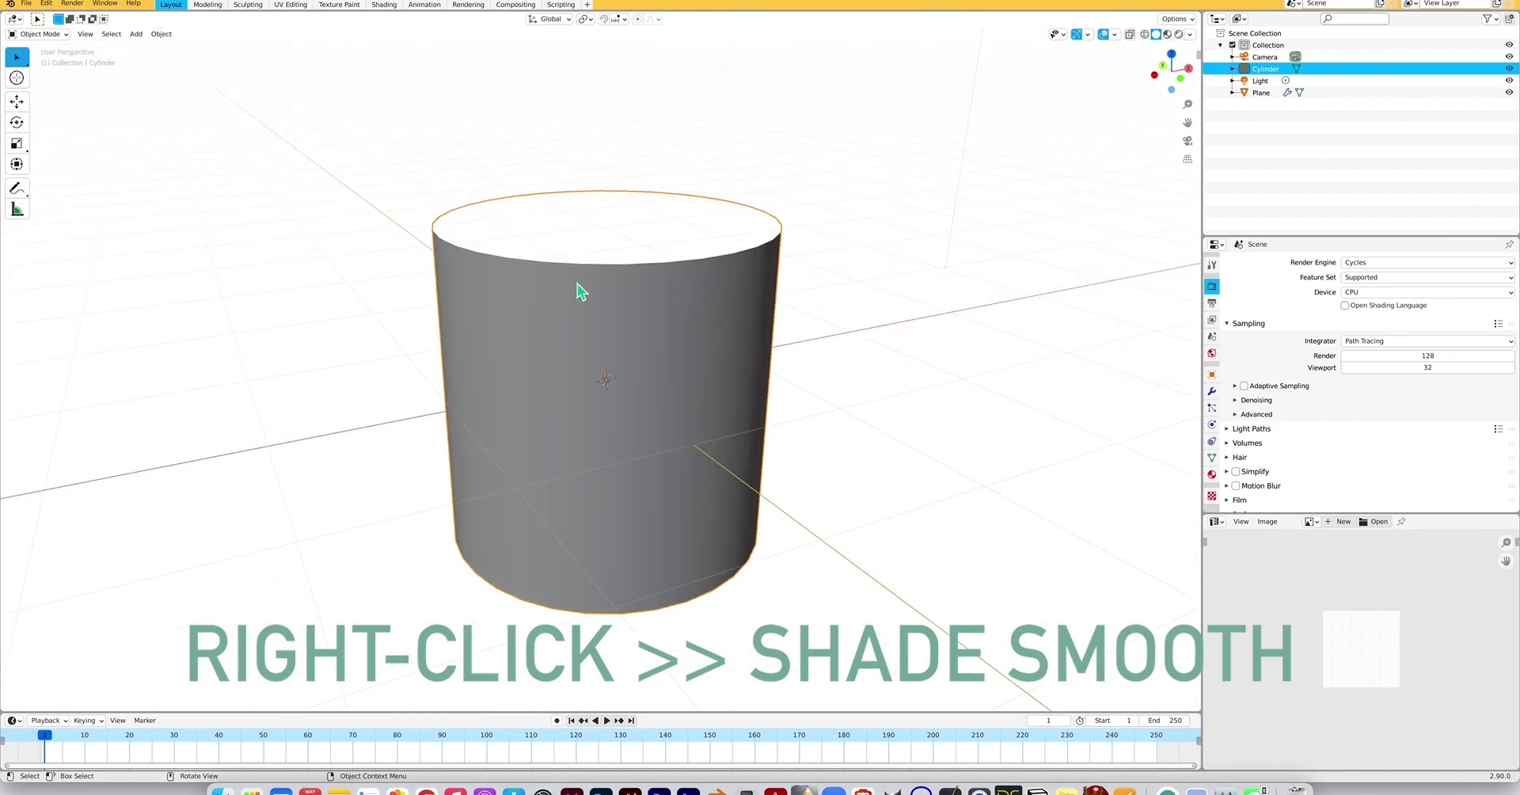
pyautogui.scroll(-2, 577, 283)
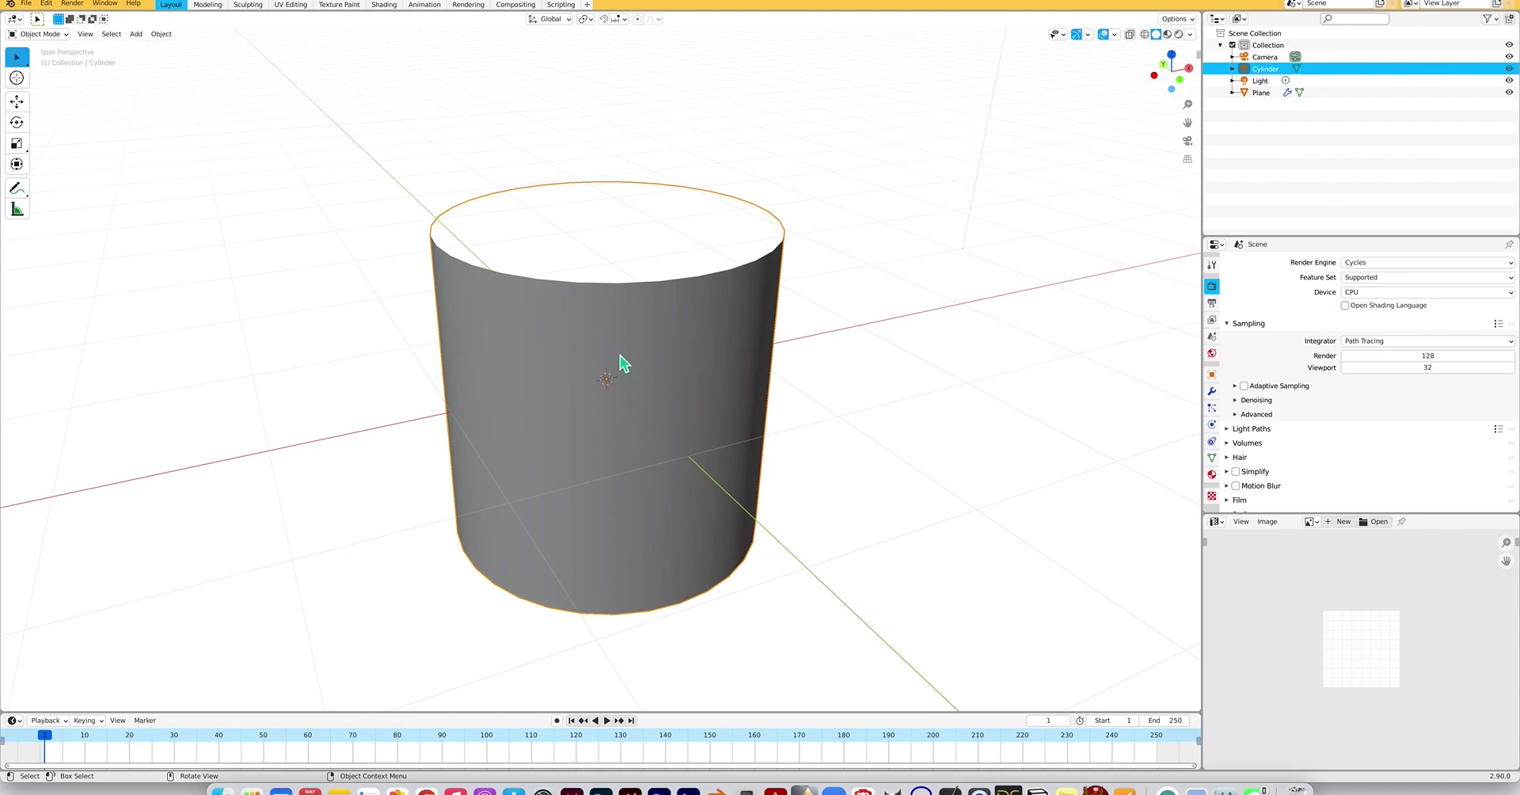
pyautogui.rightClick(623, 359)
# Enter Edit Mode on the cylinder and rotate its whole mesh 90° about the global X axis.
pyautogui.press('Tab')
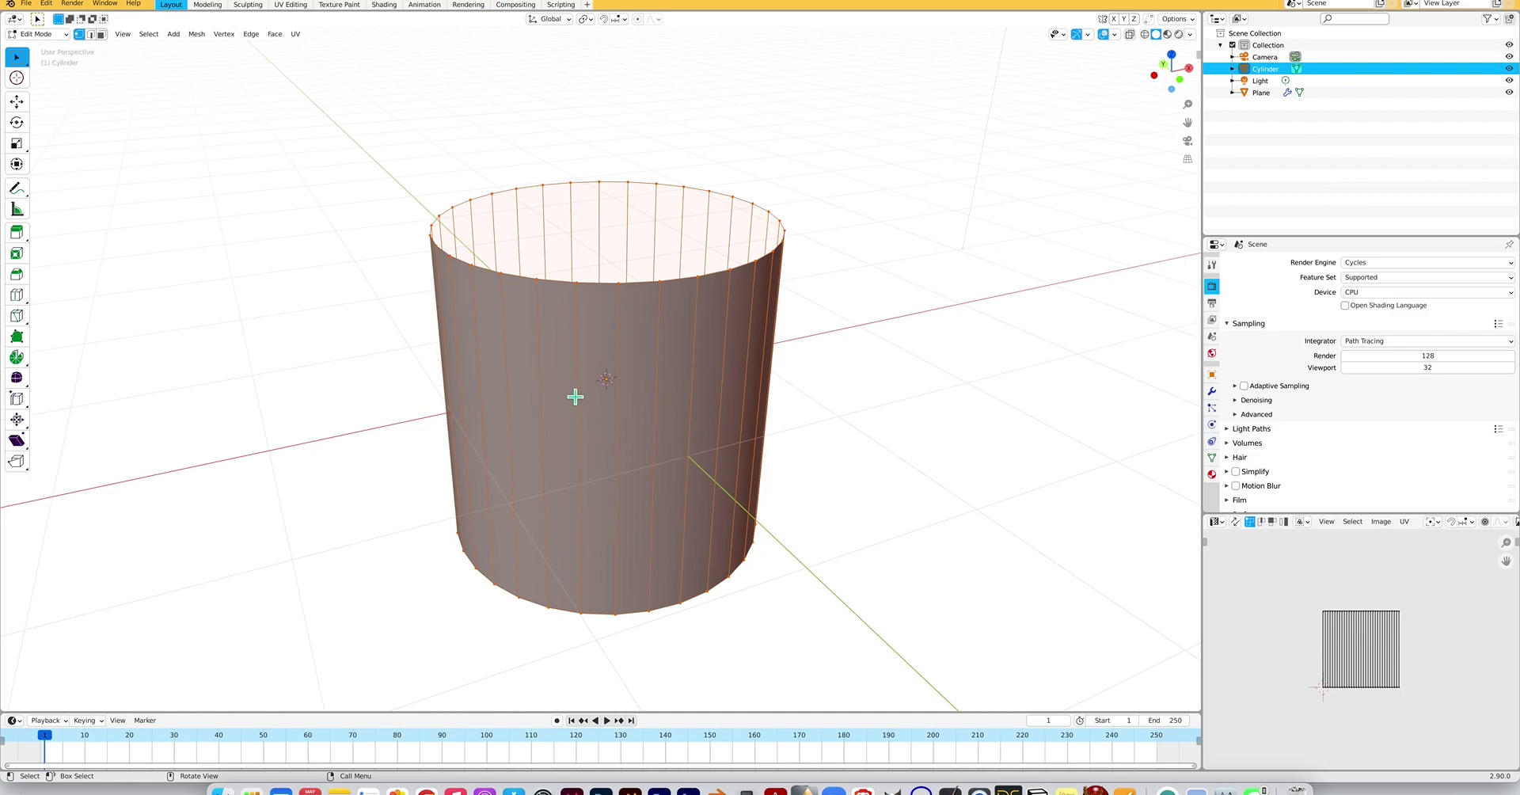
pyautogui.press('r')
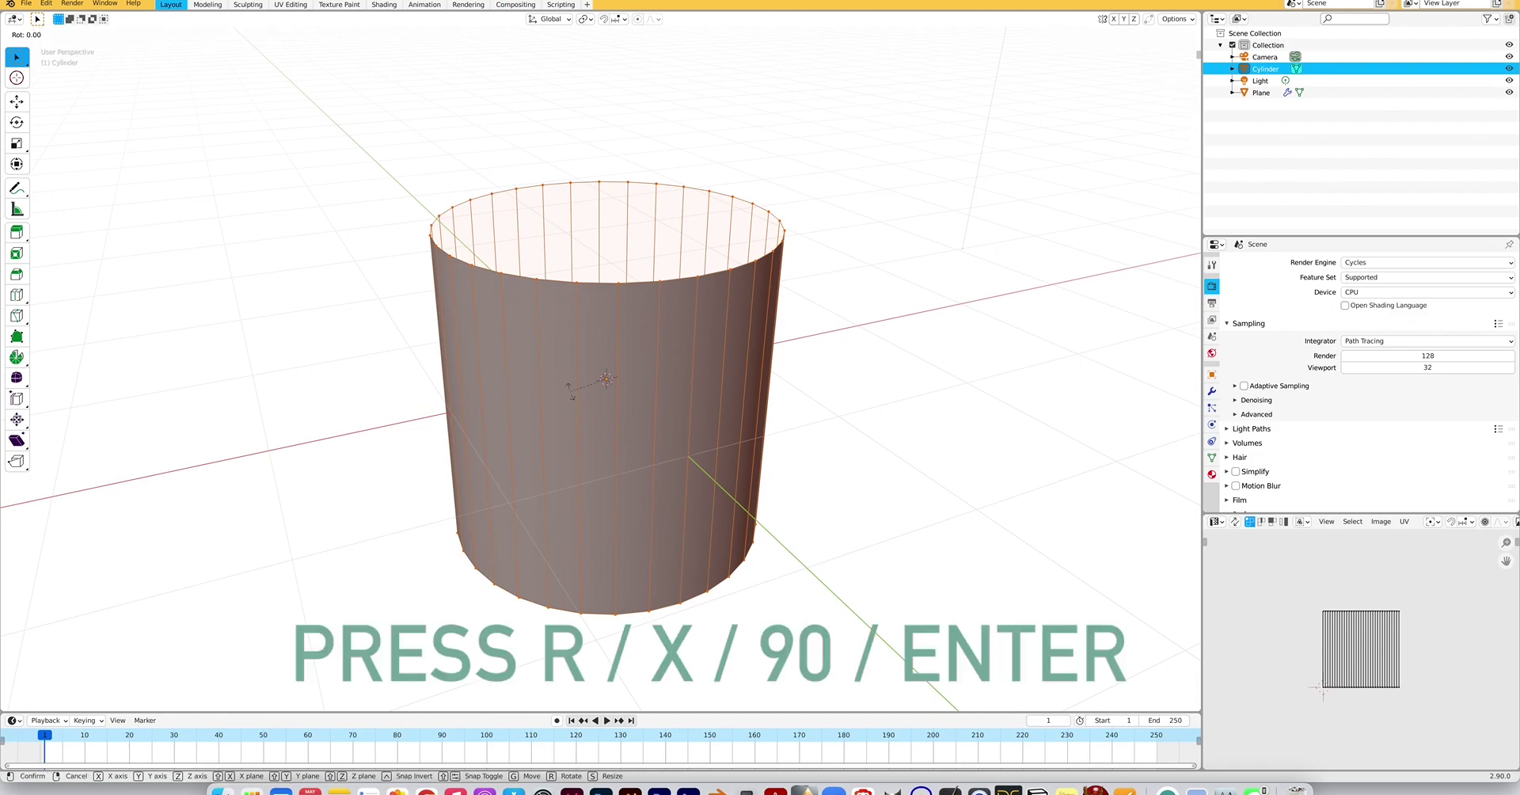
pyautogui.press('x')
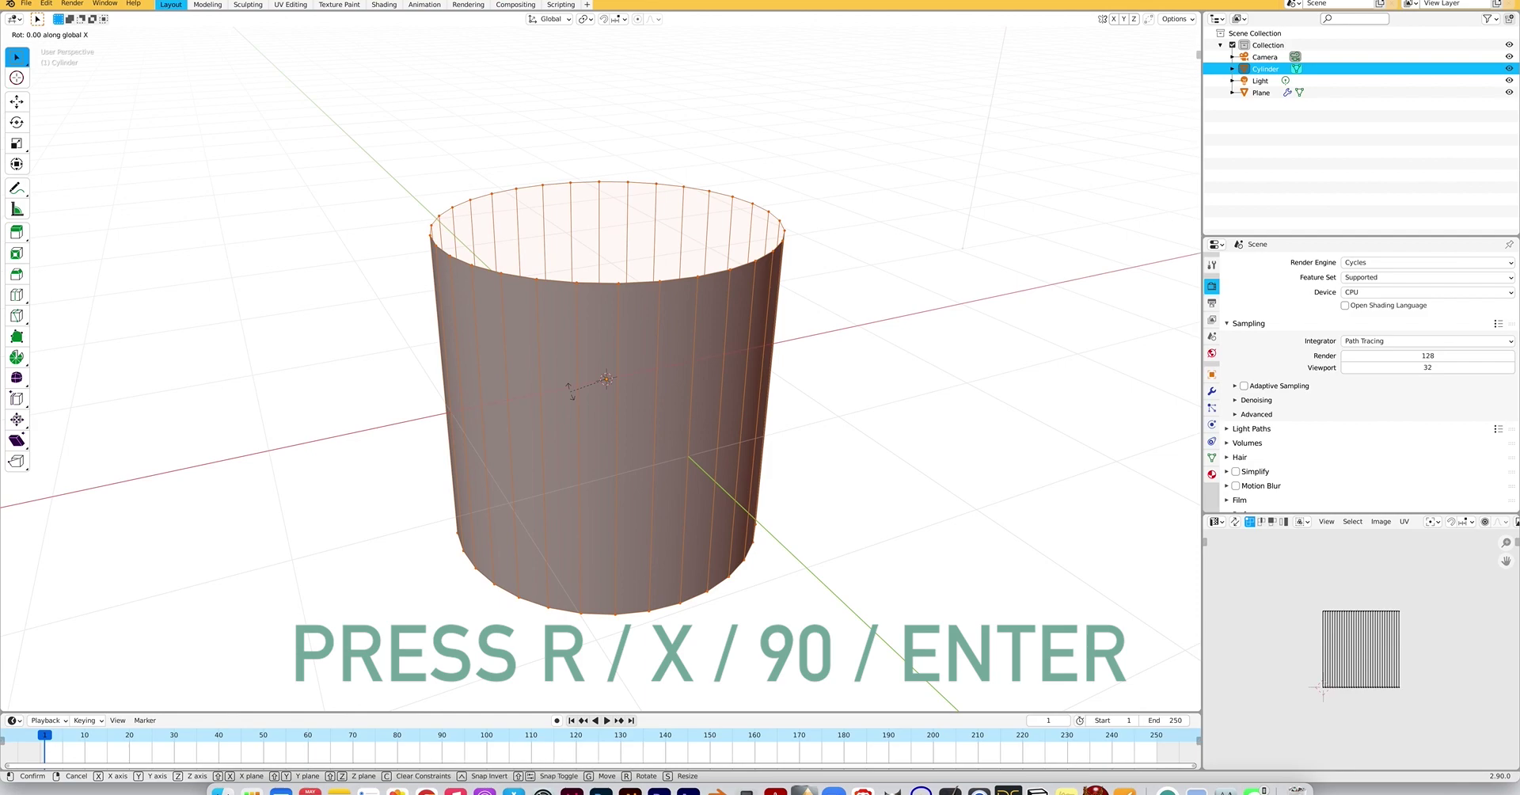
pyautogui.write('90')
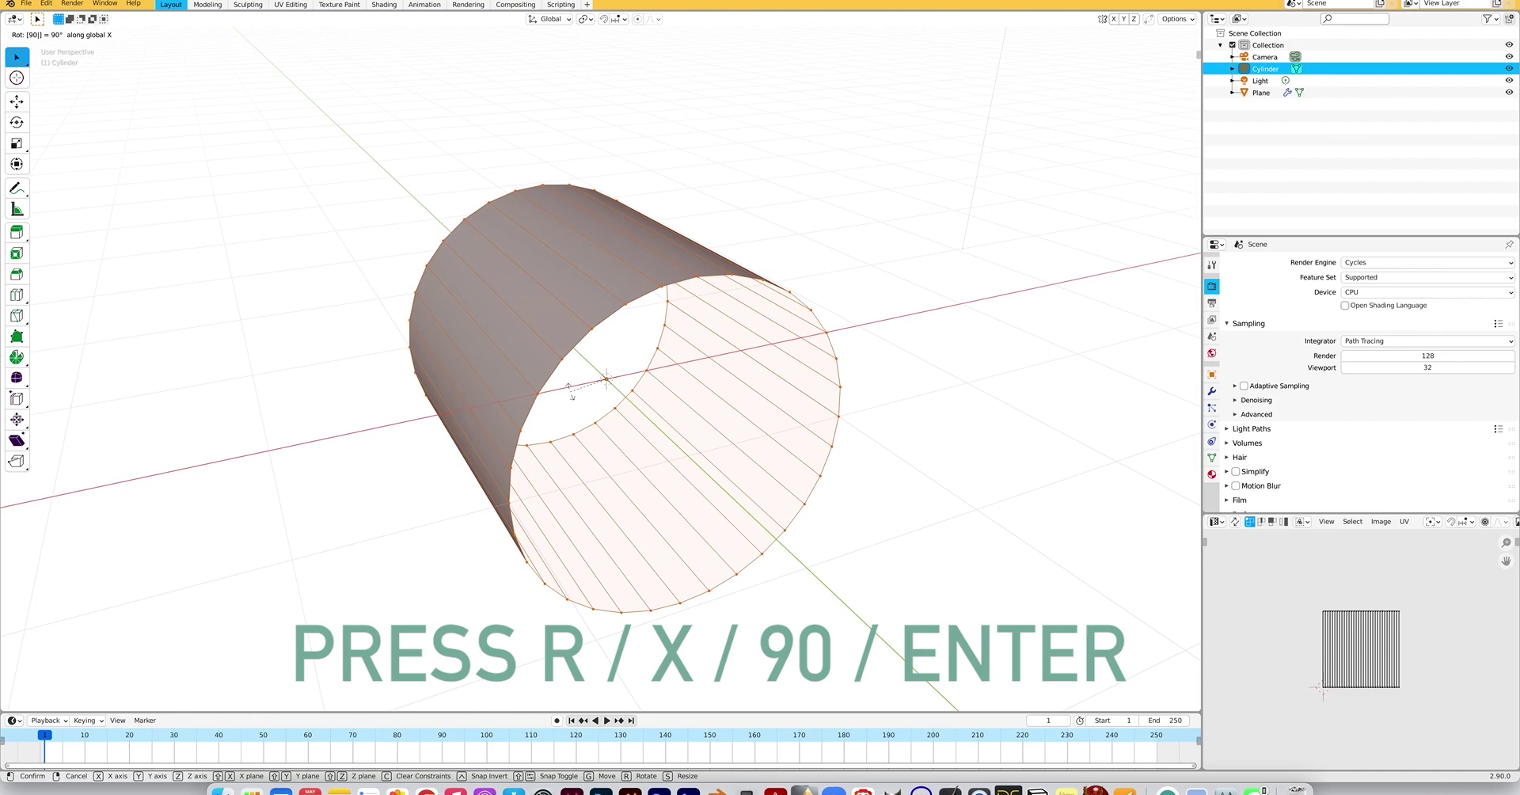
pyautogui.press('Return')
pyautogui.scroll(-5, 573, 408)
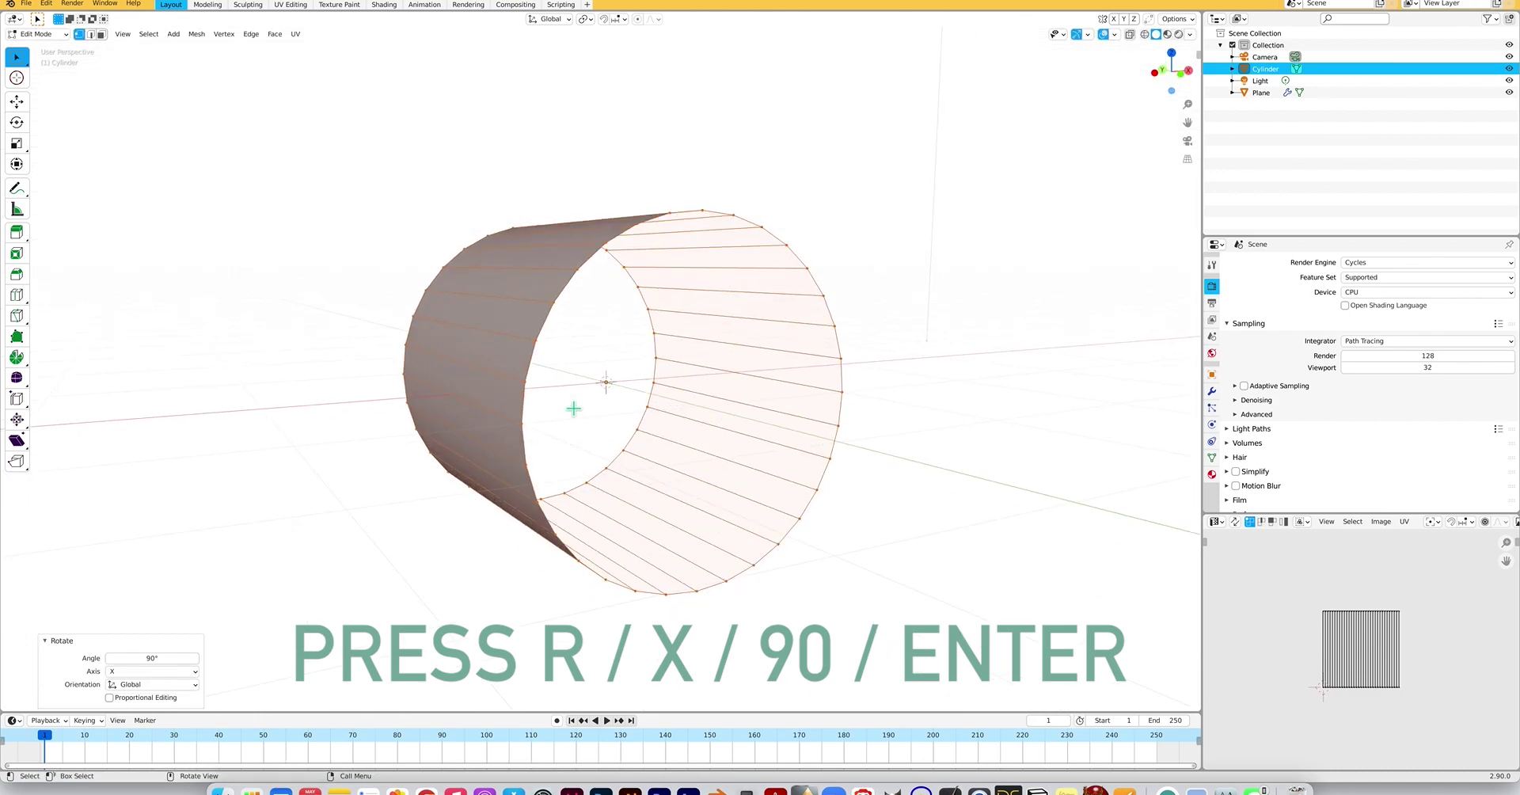
pyautogui.hscroll(-5, 574, 407)
pyautogui.hscroll(-5, 574, 407)
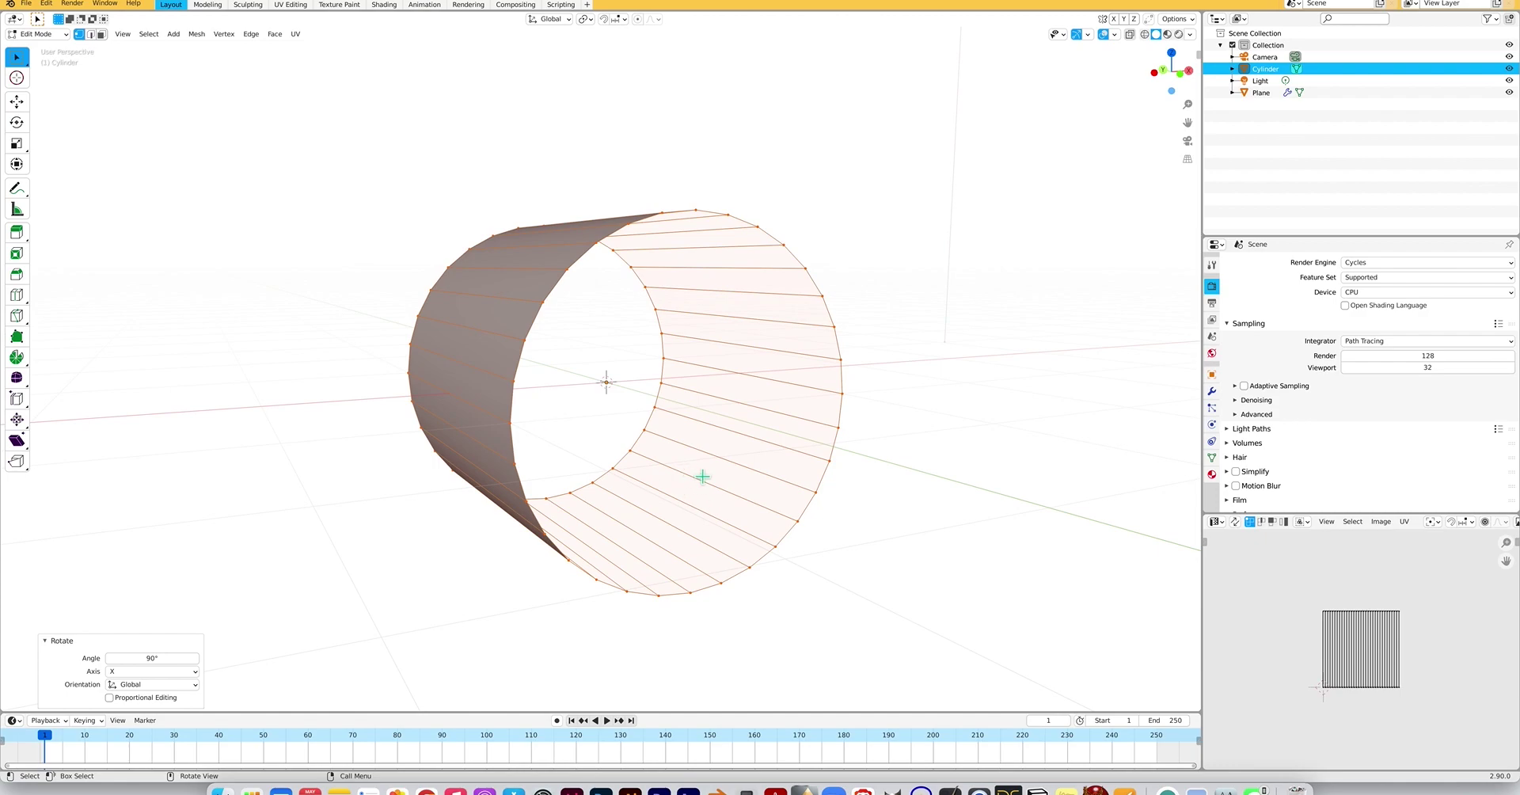
pyautogui.hscroll(-5, 646, 477)
pyautogui.hscroll(4, 647, 475)
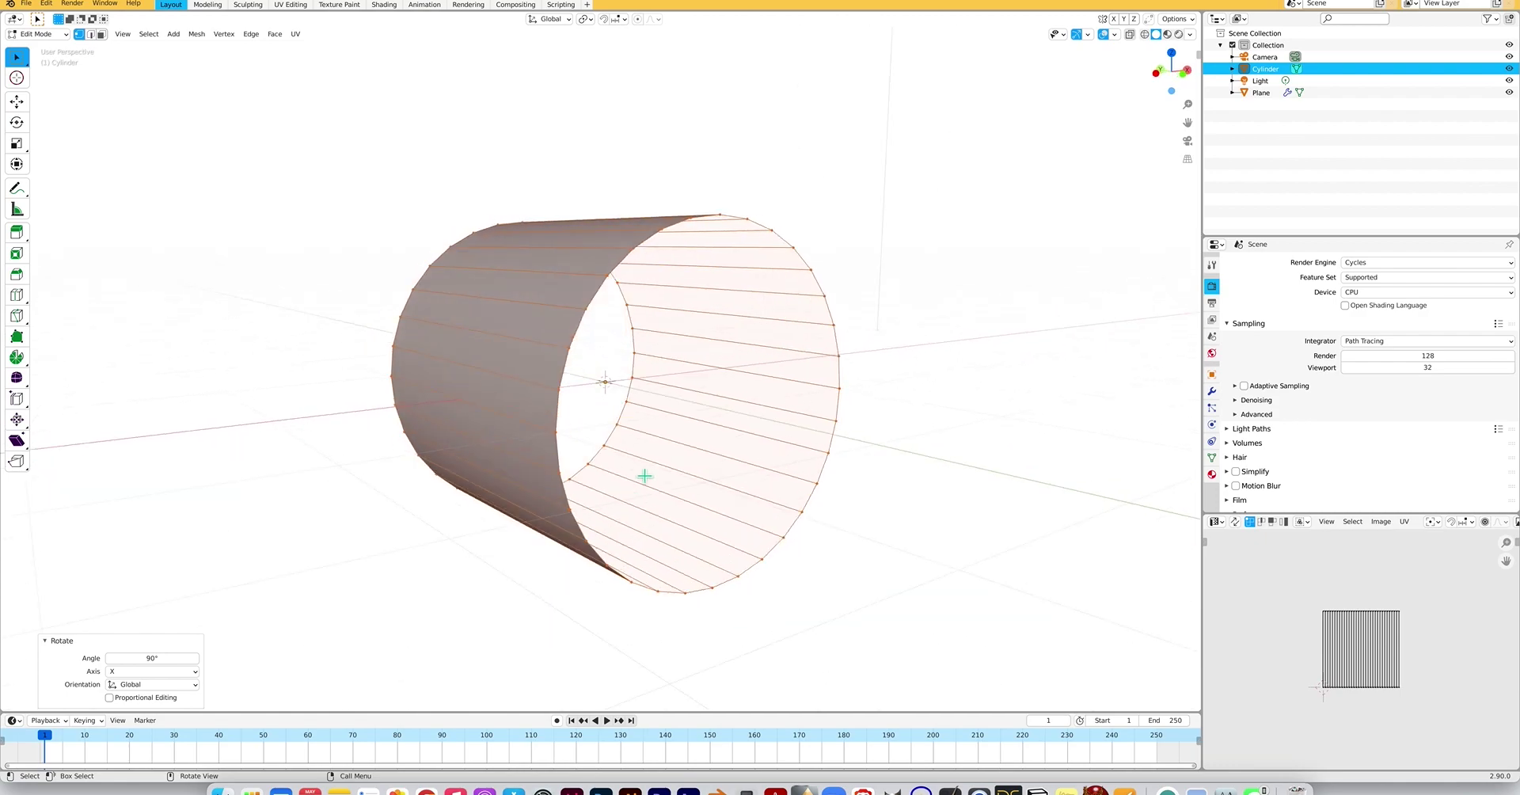
pyautogui.hscroll(-3, 648, 475)
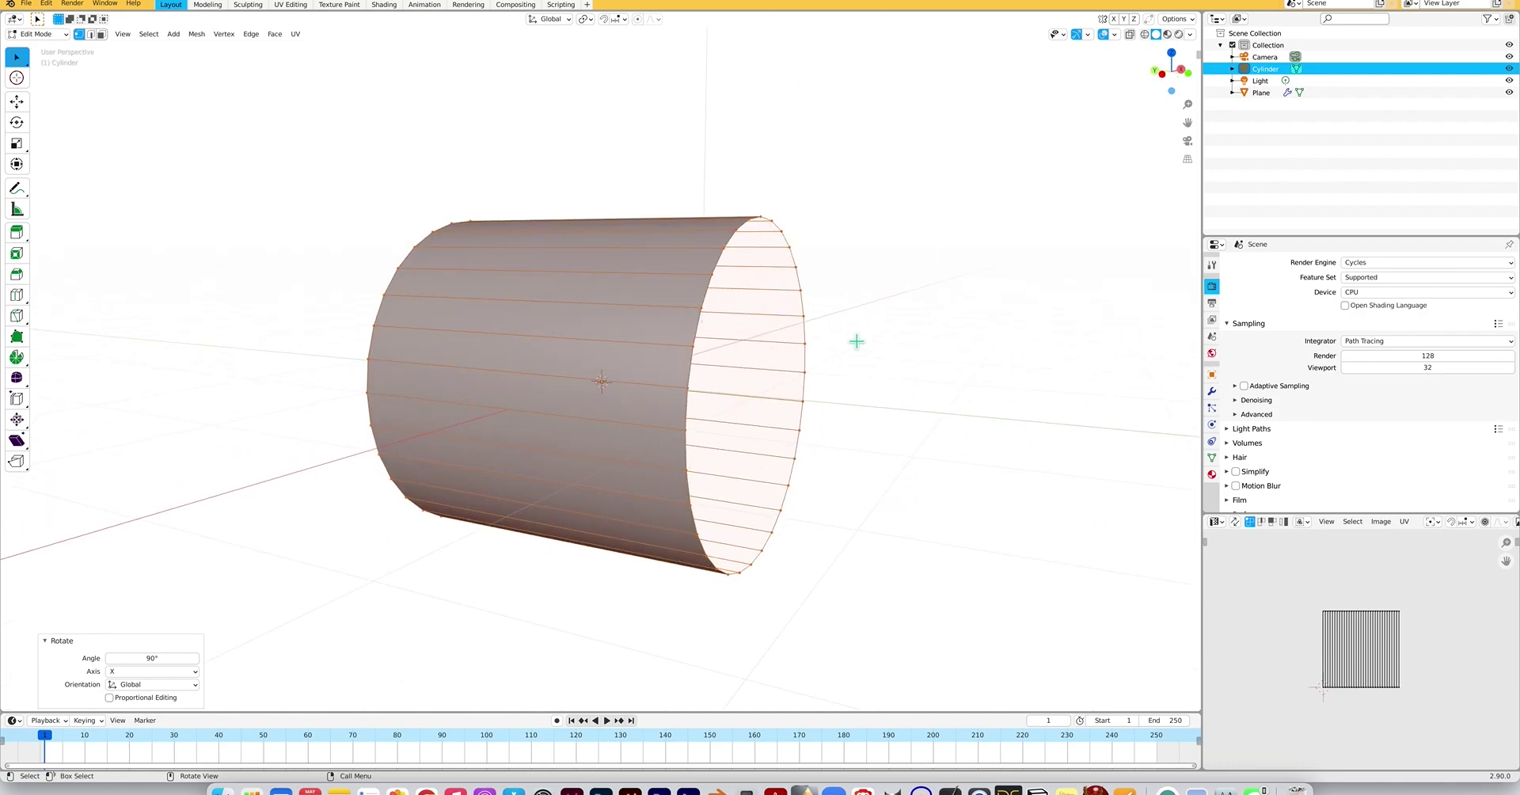
pyautogui.press('s')
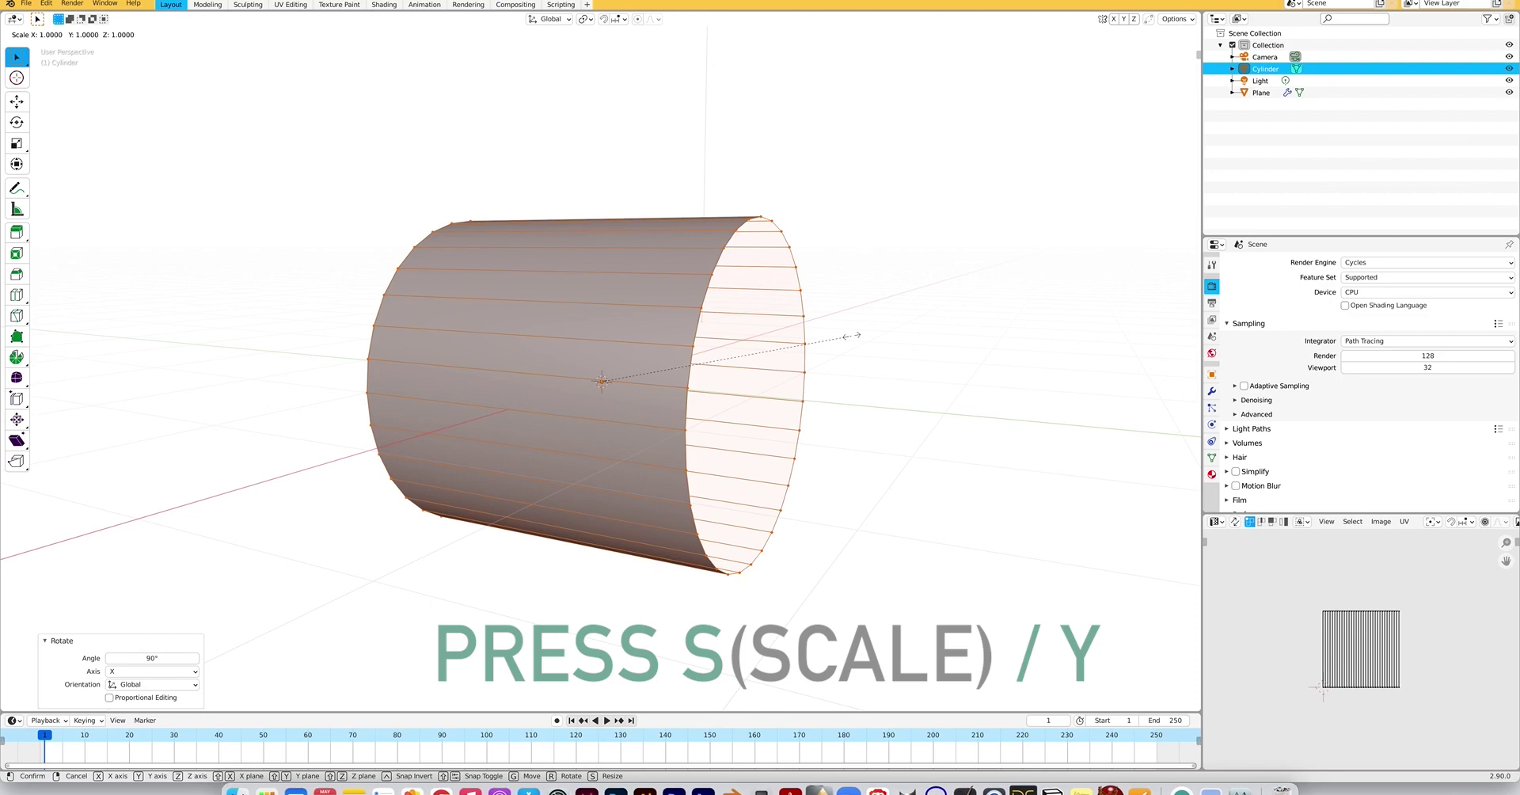
pyautogui.press('y')
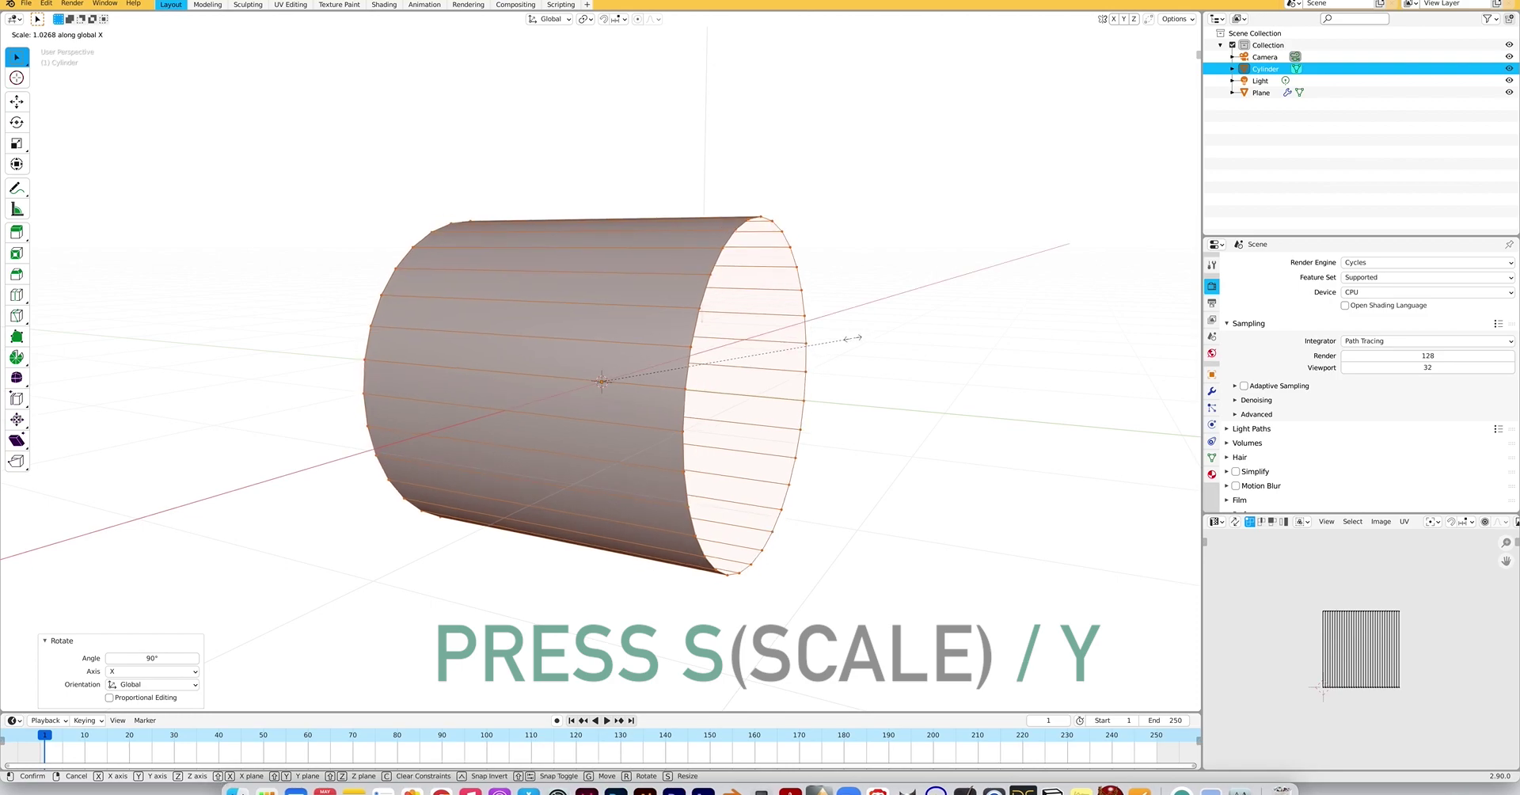
pyautogui.click(865, 332)
# Shorten the open cylinder into a ring by scaling it along Y by about 0.44 and again by about 0.337.
pyautogui.press('s')
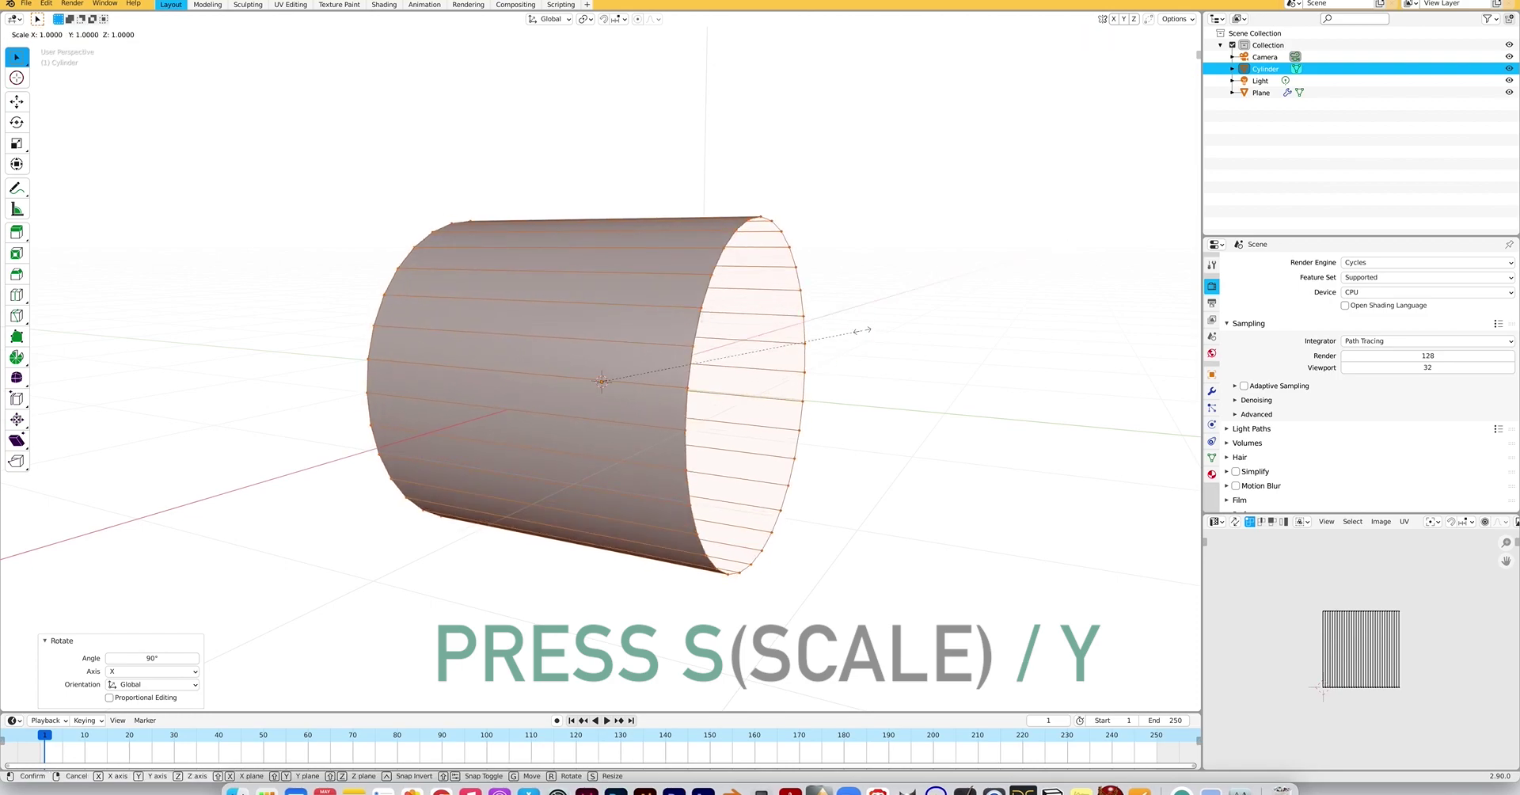
pyautogui.press('y')
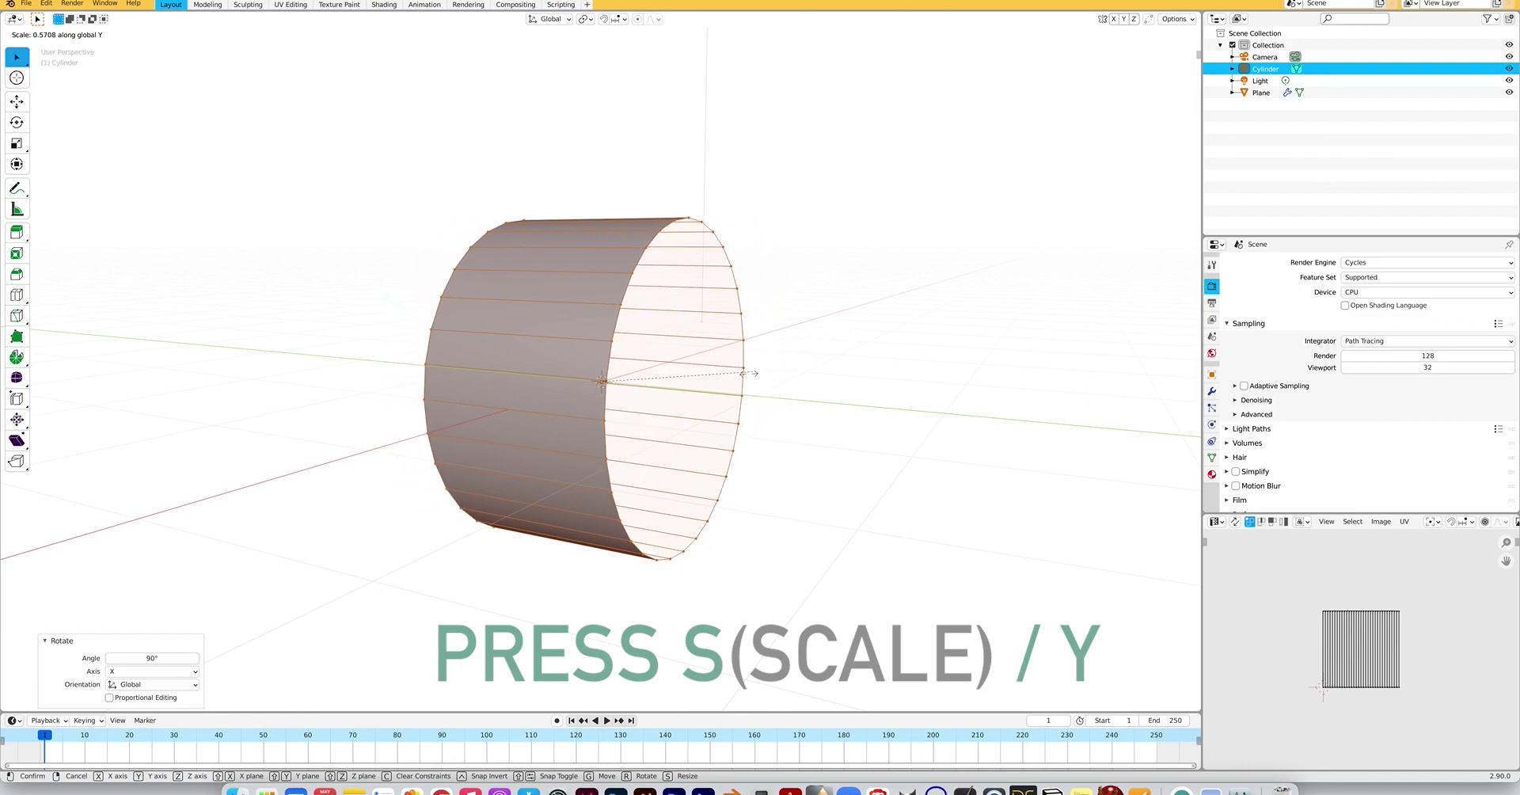
pyautogui.click(720, 385)
pyautogui.press('s')
pyautogui.press('y')
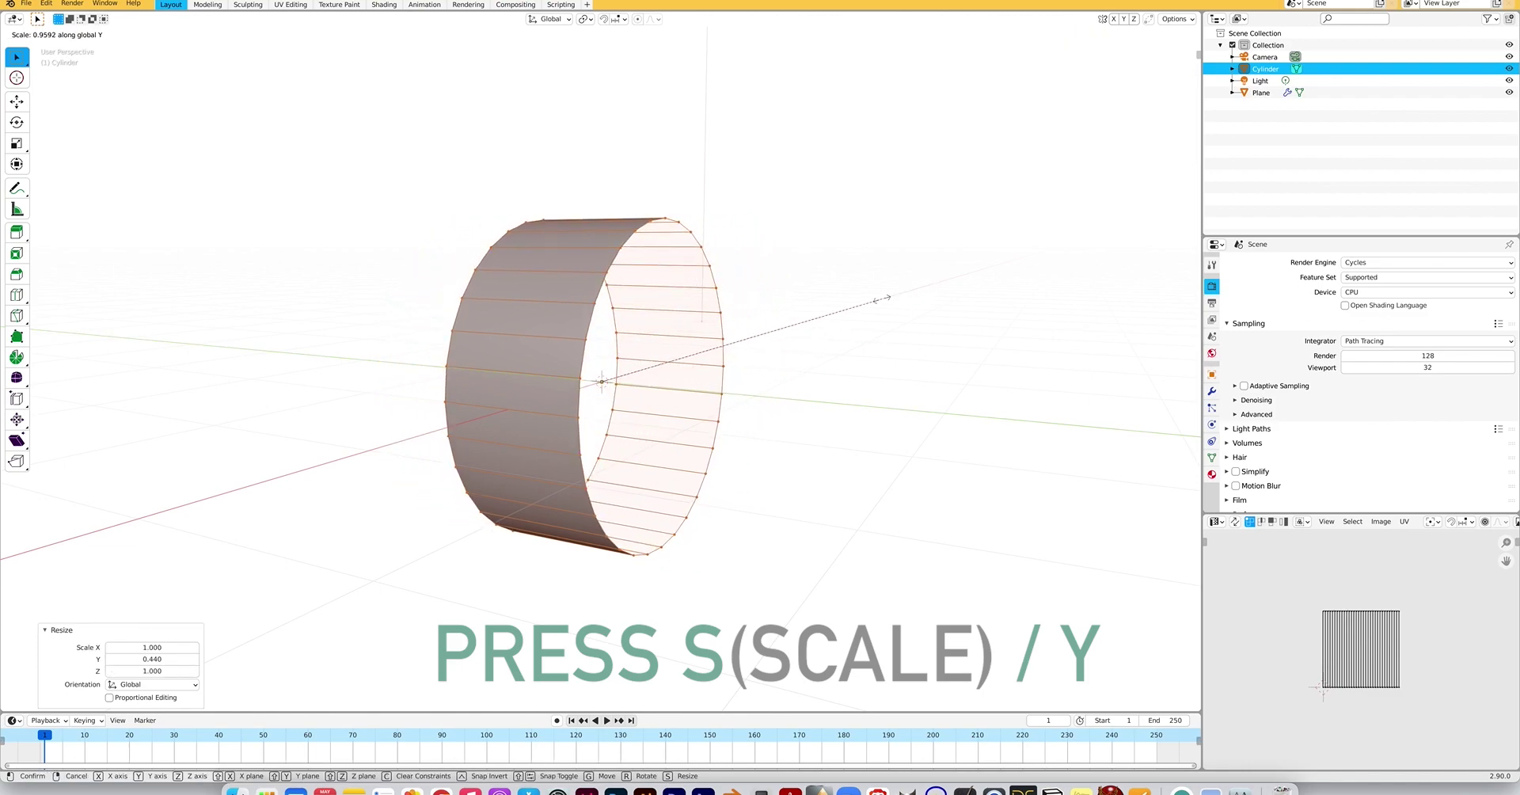
pyautogui.click(685, 338)
# Shrink the ring uniformly by about 0.536 and again by about 0.832, and narrow it along Y by about 0.484.
pyautogui.press('s')
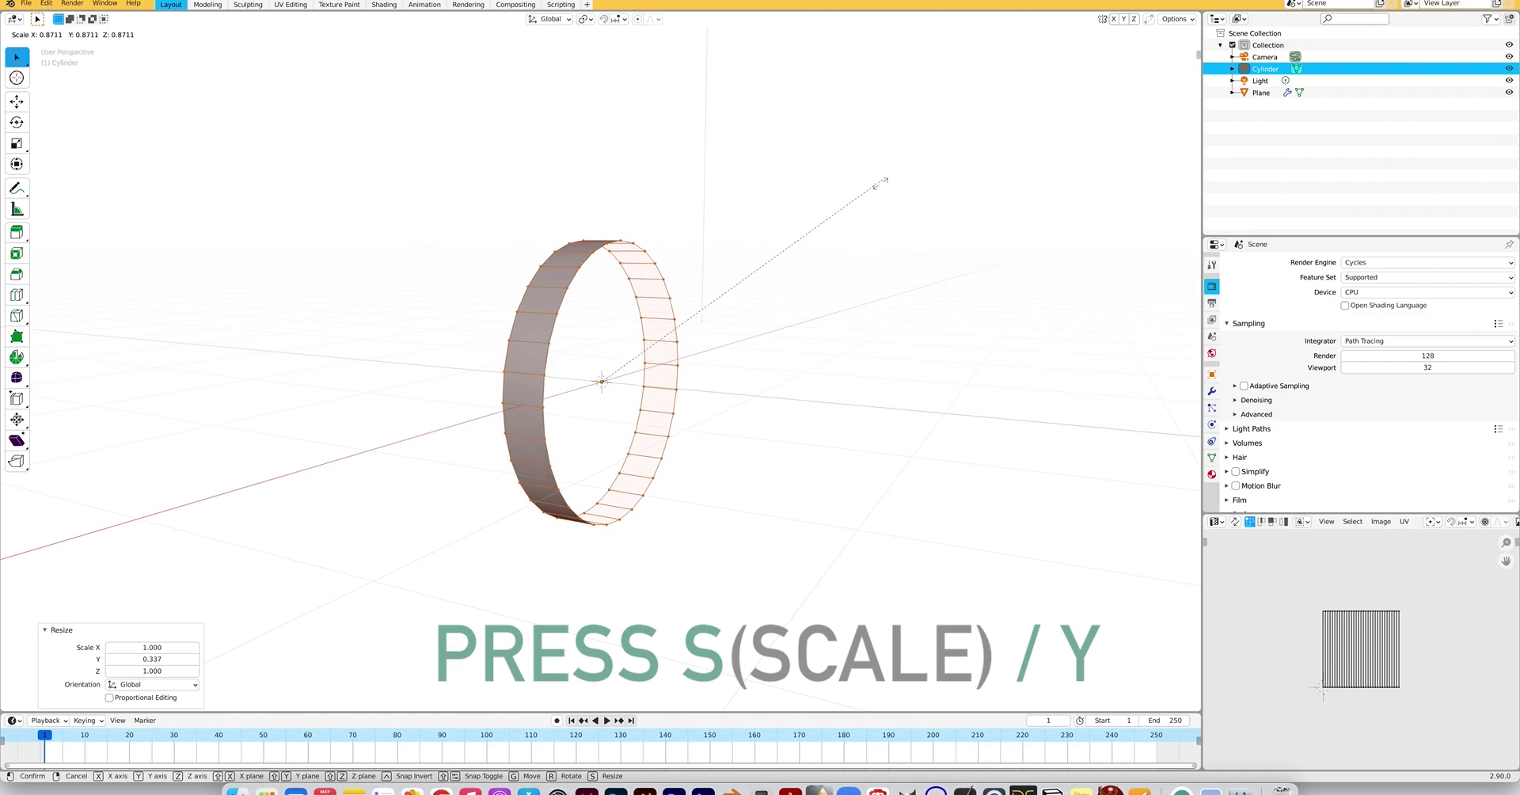
pyautogui.click(802, 303)
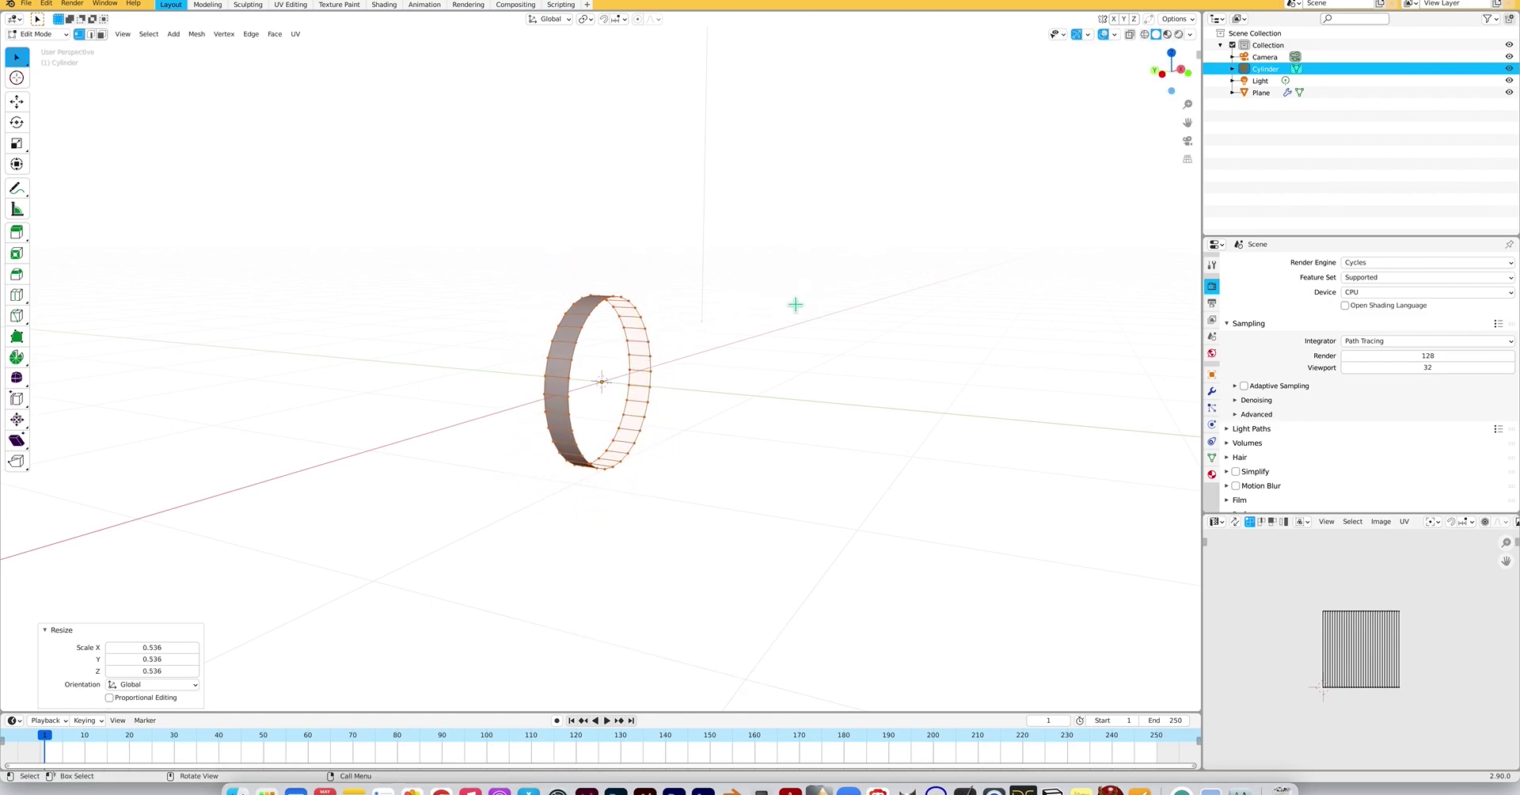
pyautogui.press('s')
pyautogui.click(750, 304)
pyautogui.press('s')
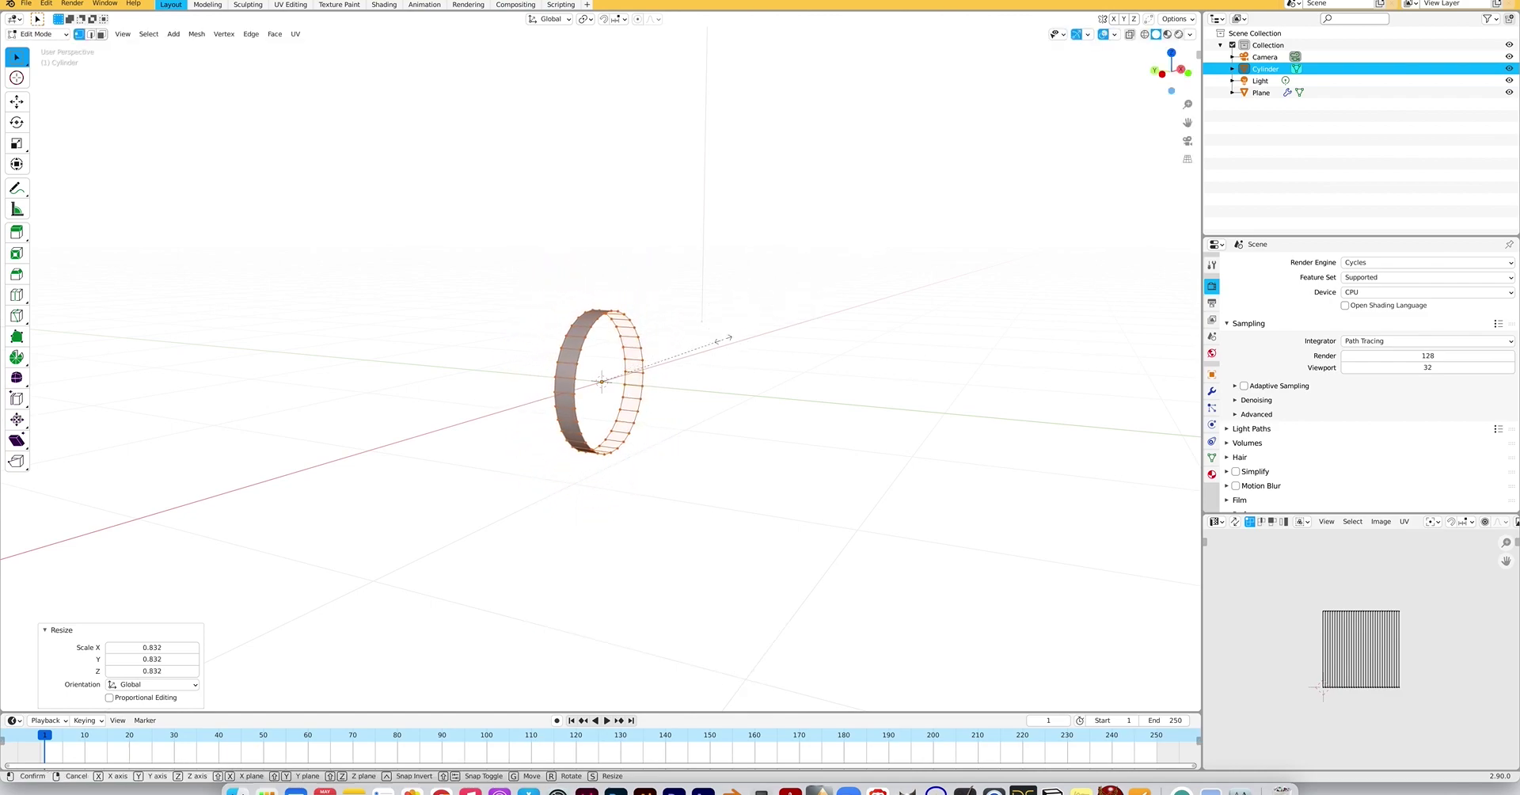
pyautogui.press('y')
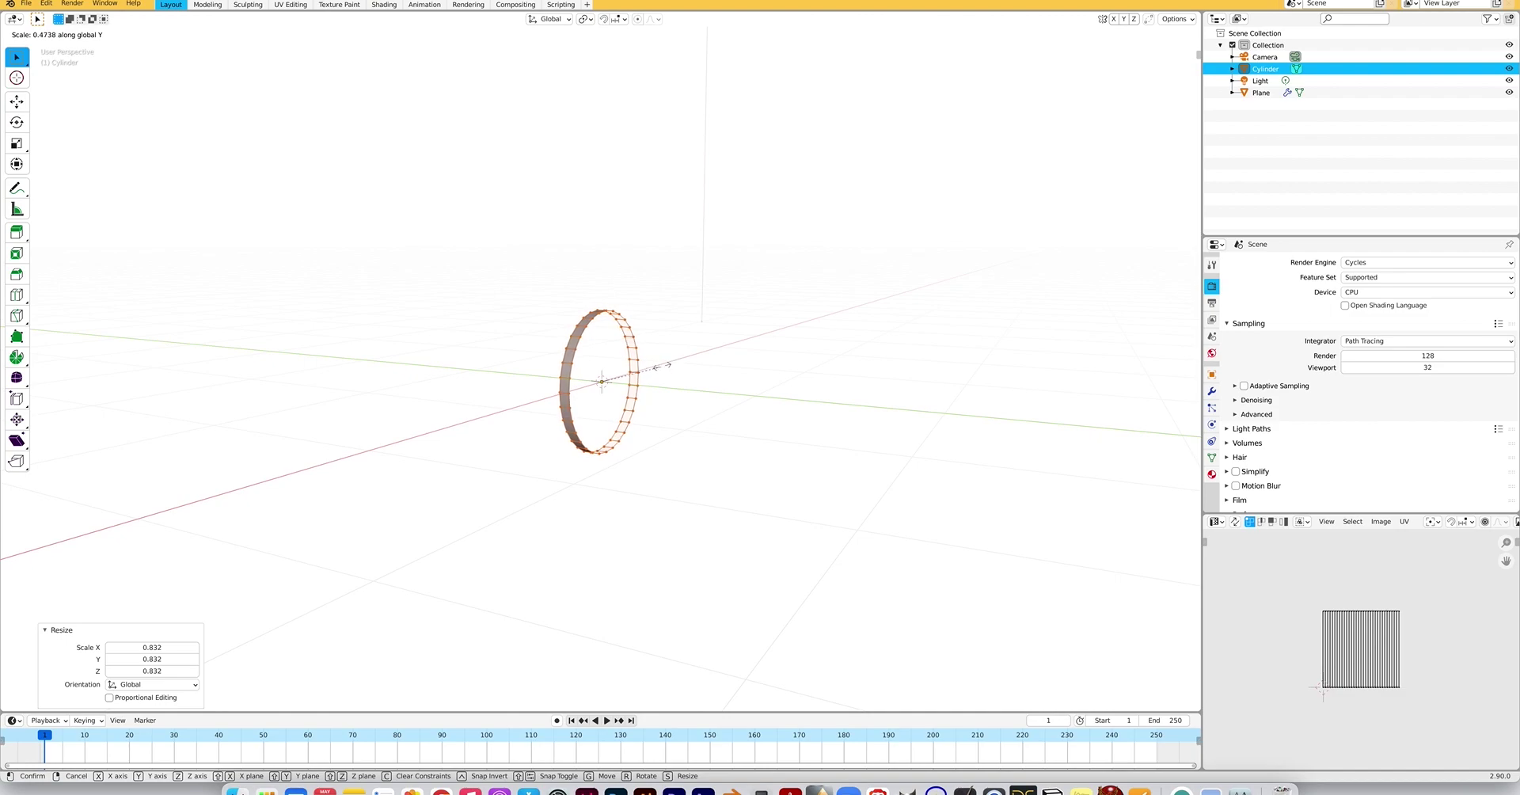
pyautogui.click(664, 370)
# Move the ring up along the Z axis by about 0.36 m.
pyautogui.hscroll(5, 682, 372)
pyautogui.hscroll(5, 682, 372)
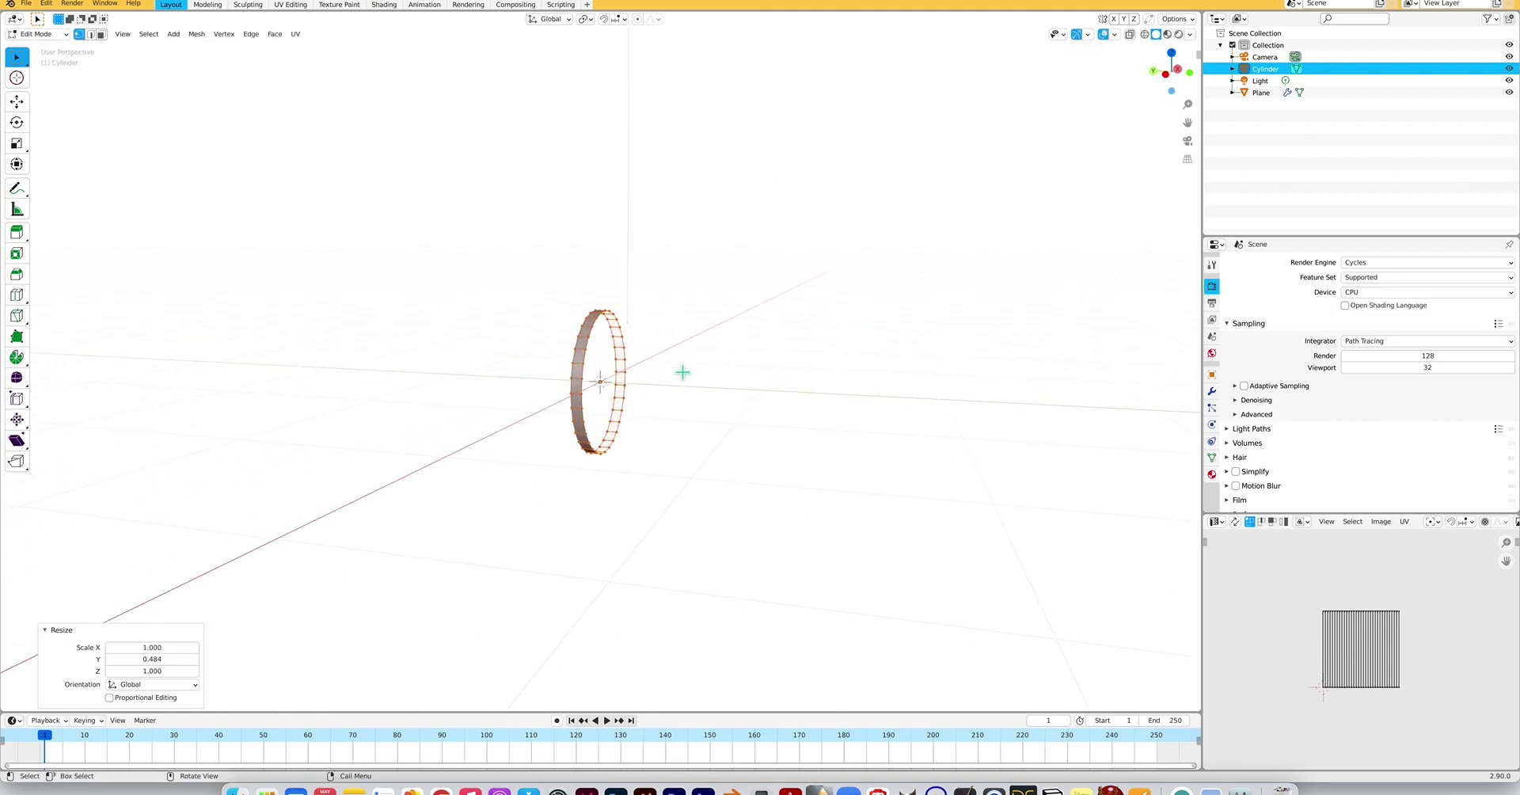
pyautogui.hscroll(3, 683, 372)
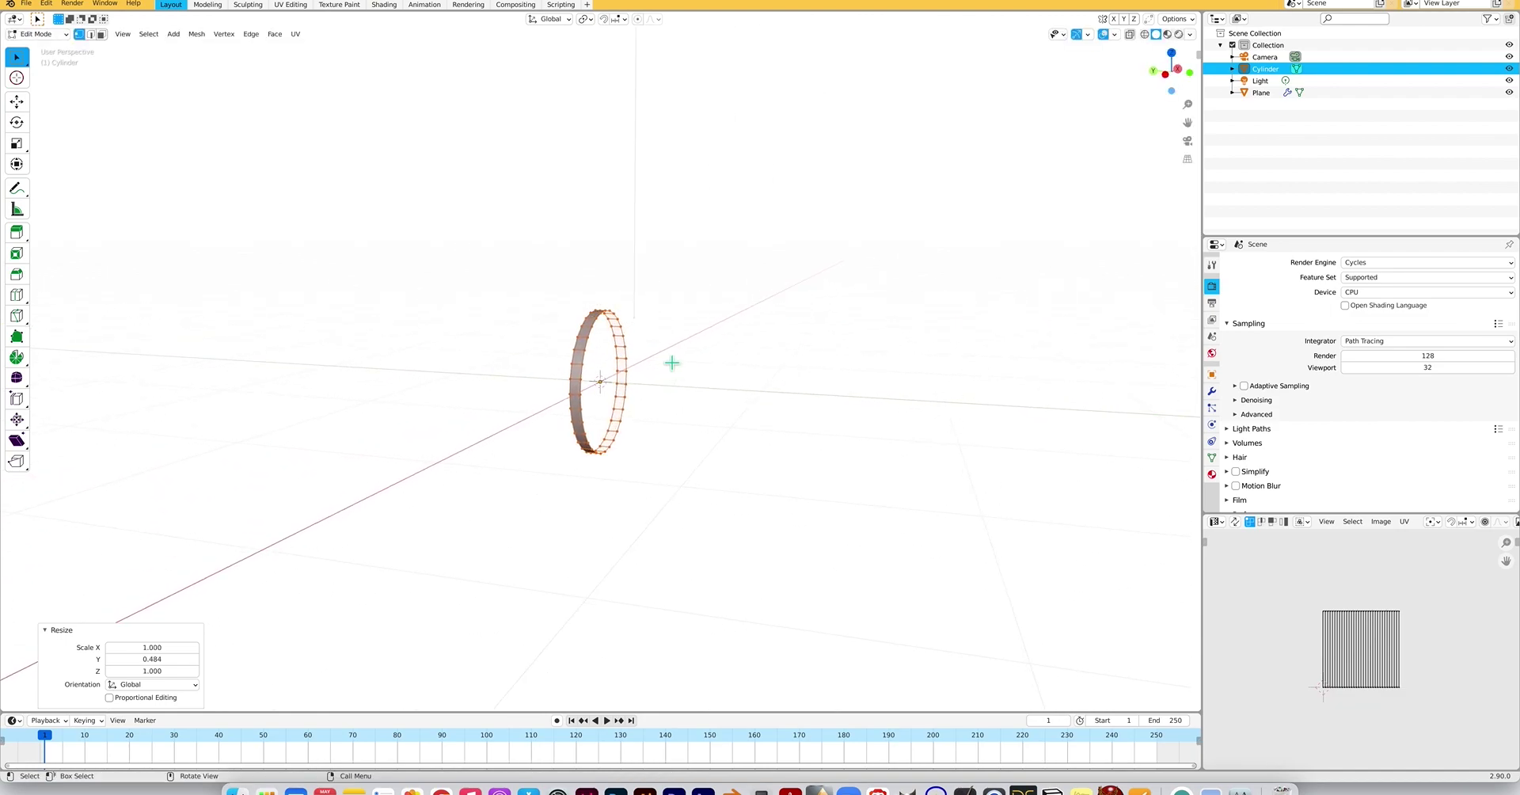
pyautogui.scroll(3, 638, 371)
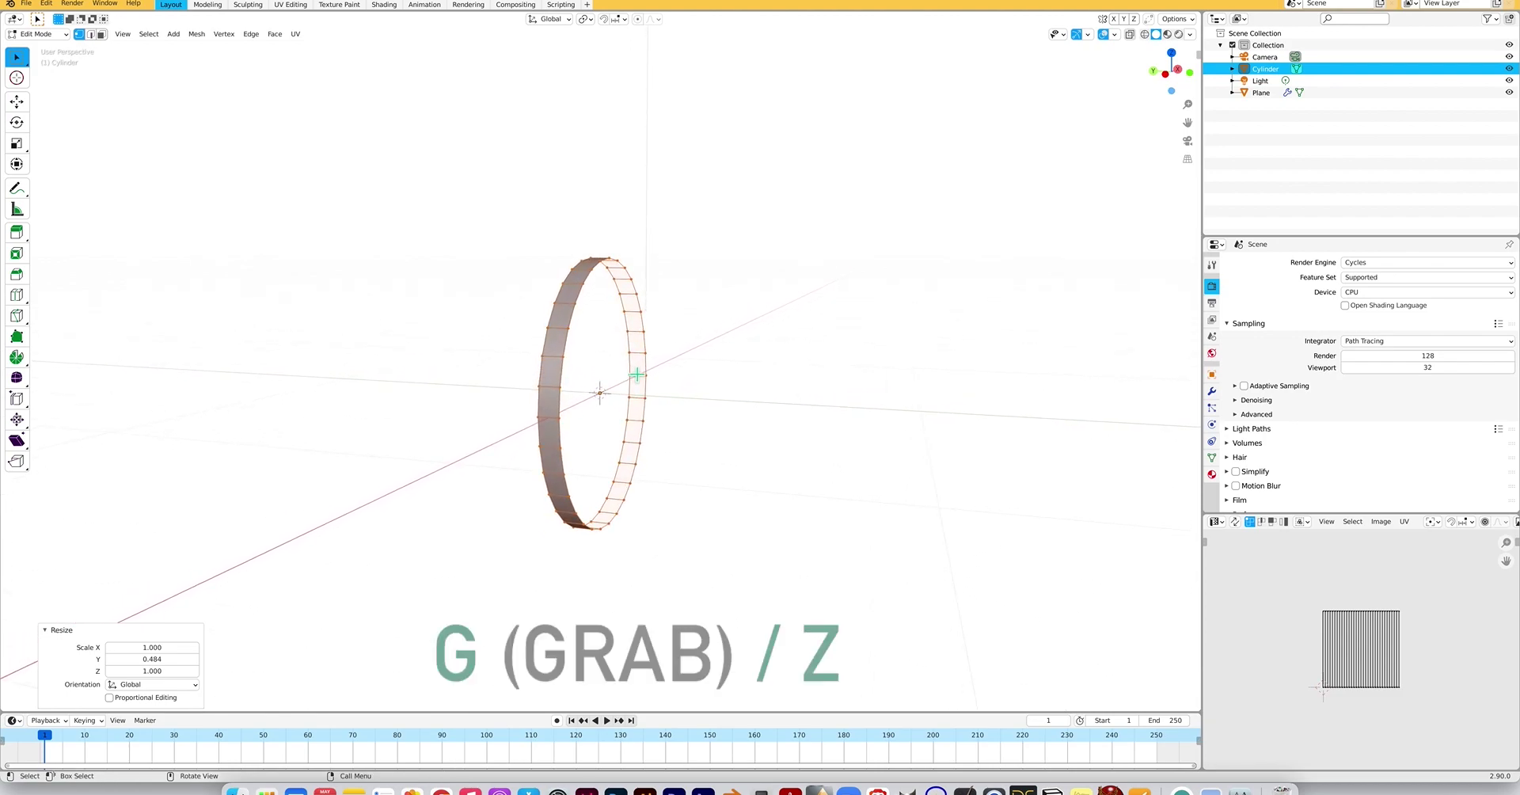
pyautogui.press('g')
pyautogui.press('z')
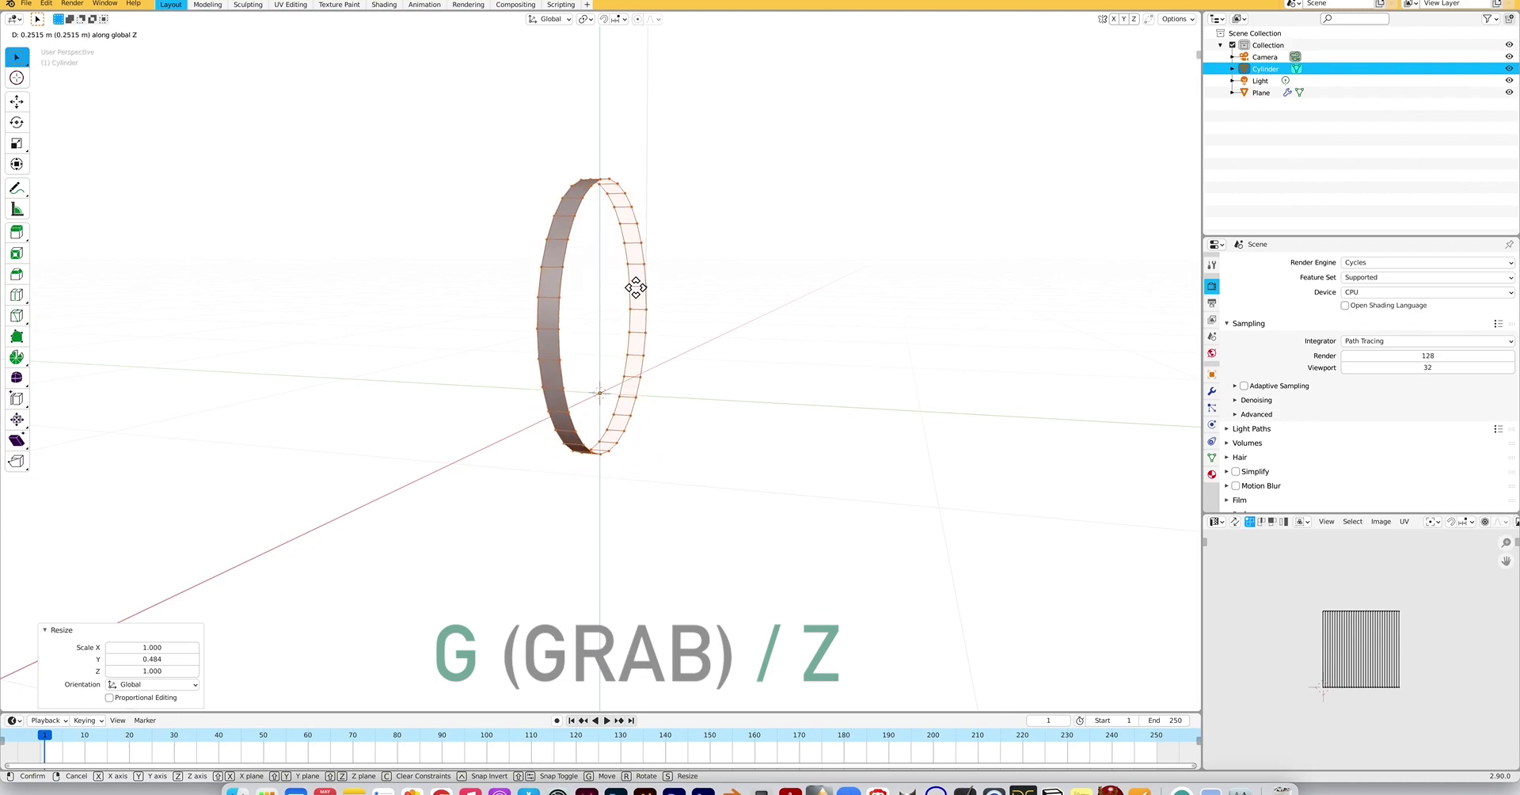
pyautogui.click(630, 255)
# Box-select the vertices of the ring's upper half, above its widest points, and delete them.
pyautogui.hscroll(5, 668, 288)
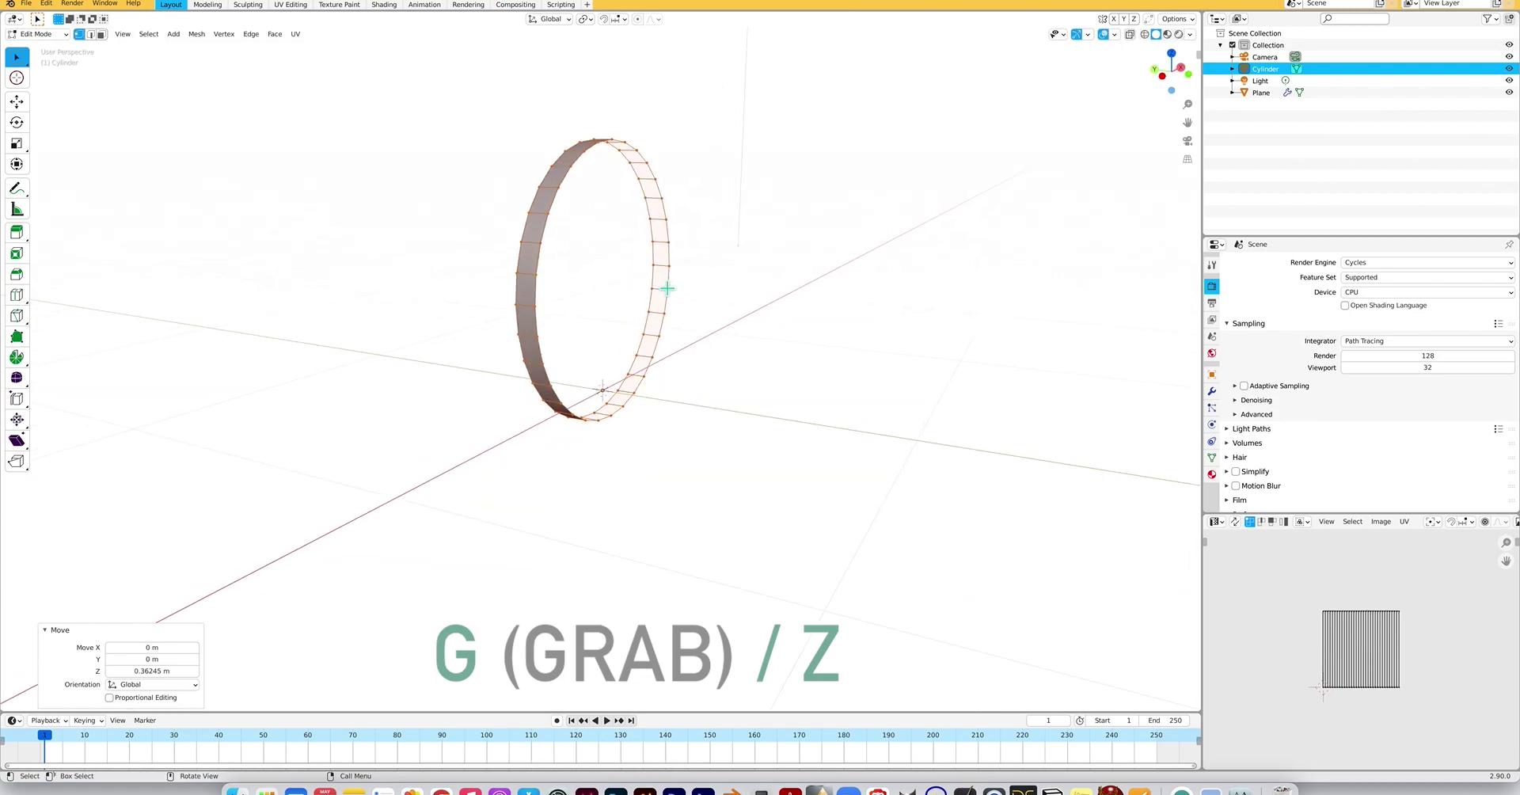
pyautogui.hscroll(5, 665, 288)
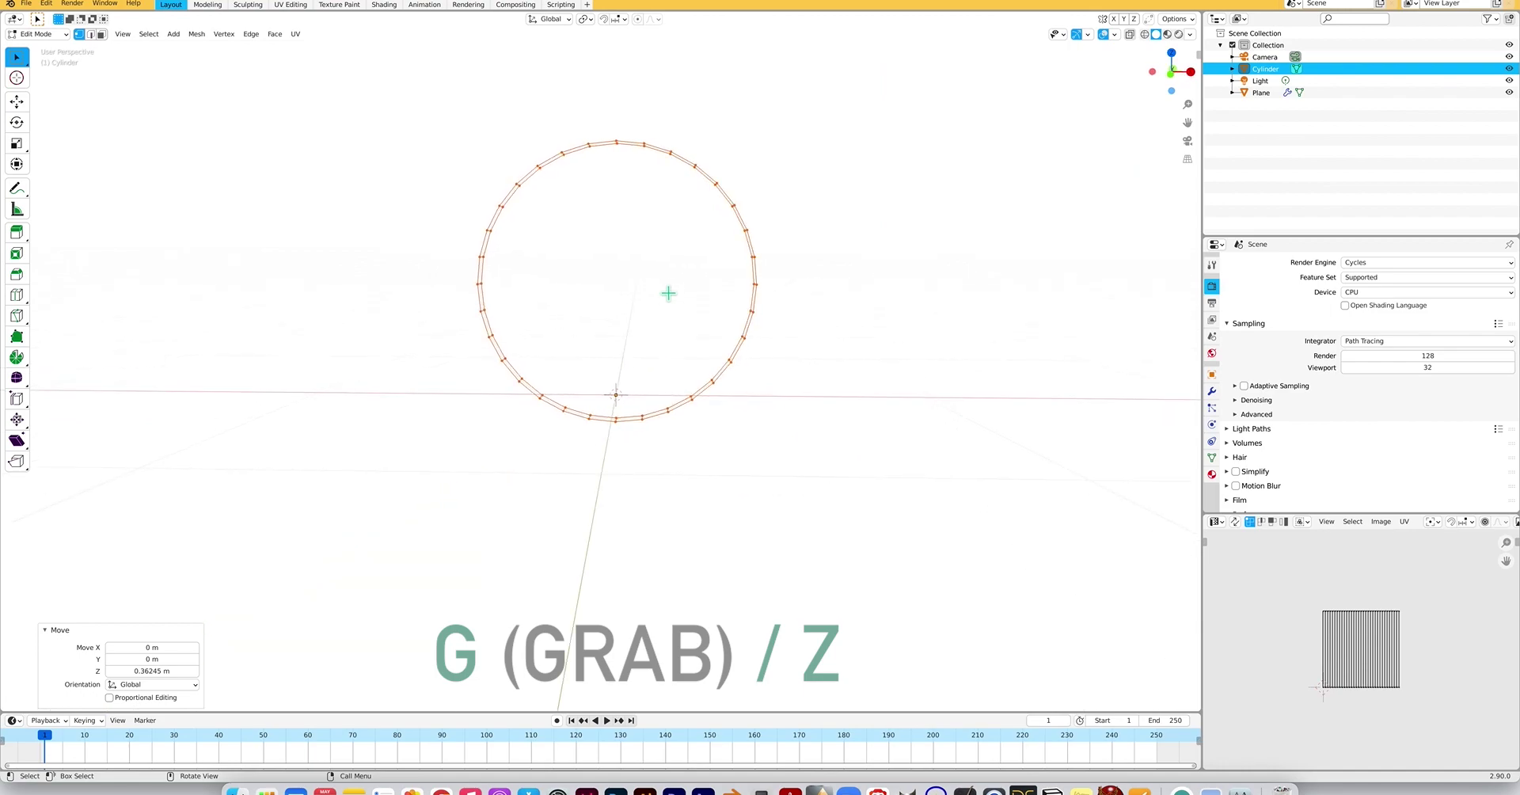
pyautogui.click(434, 265)
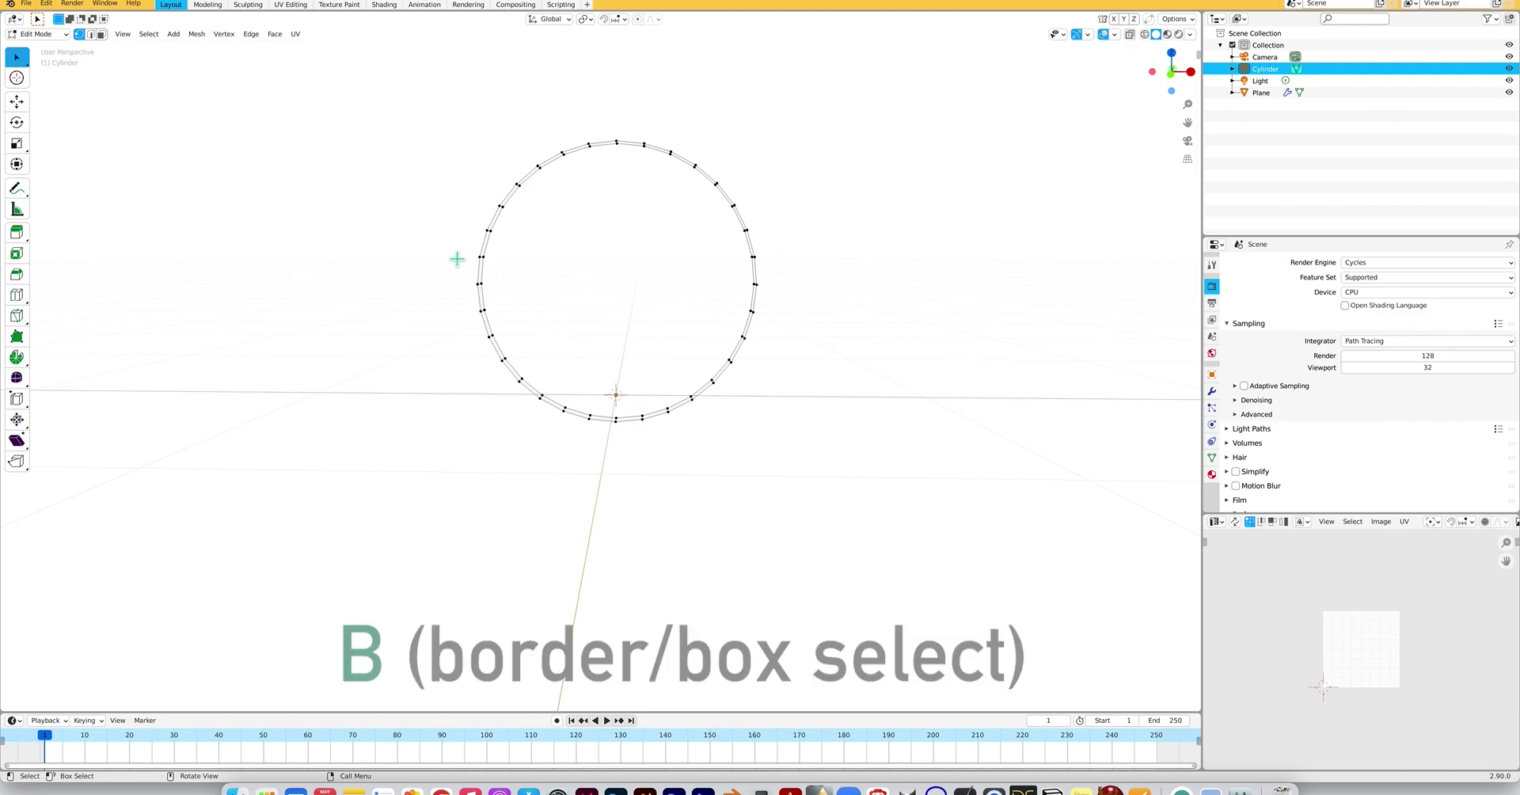
pyautogui.press('b')
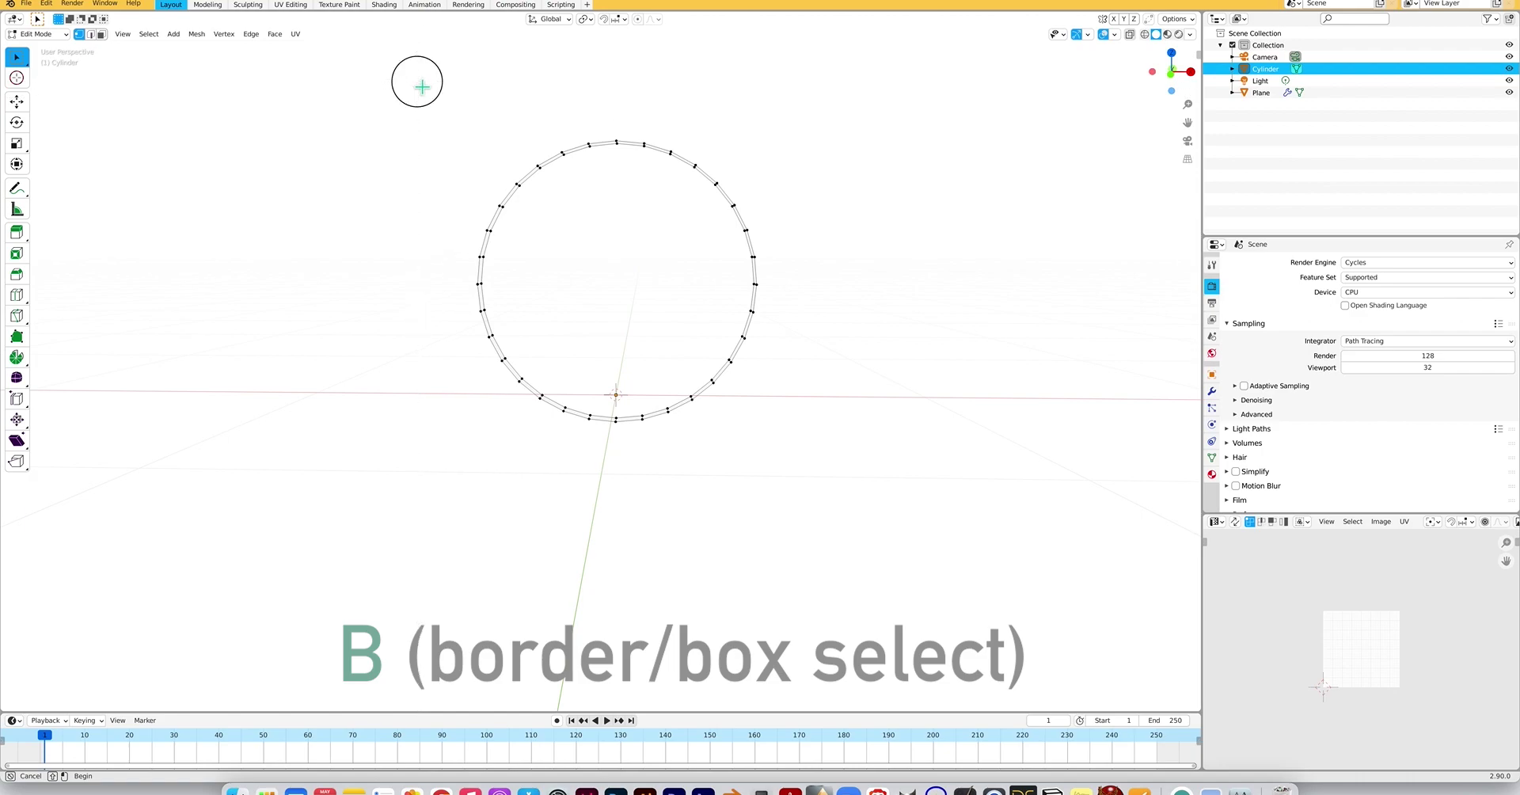
pyautogui.moveTo(418, 81); pyautogui.dragTo(838, 284)
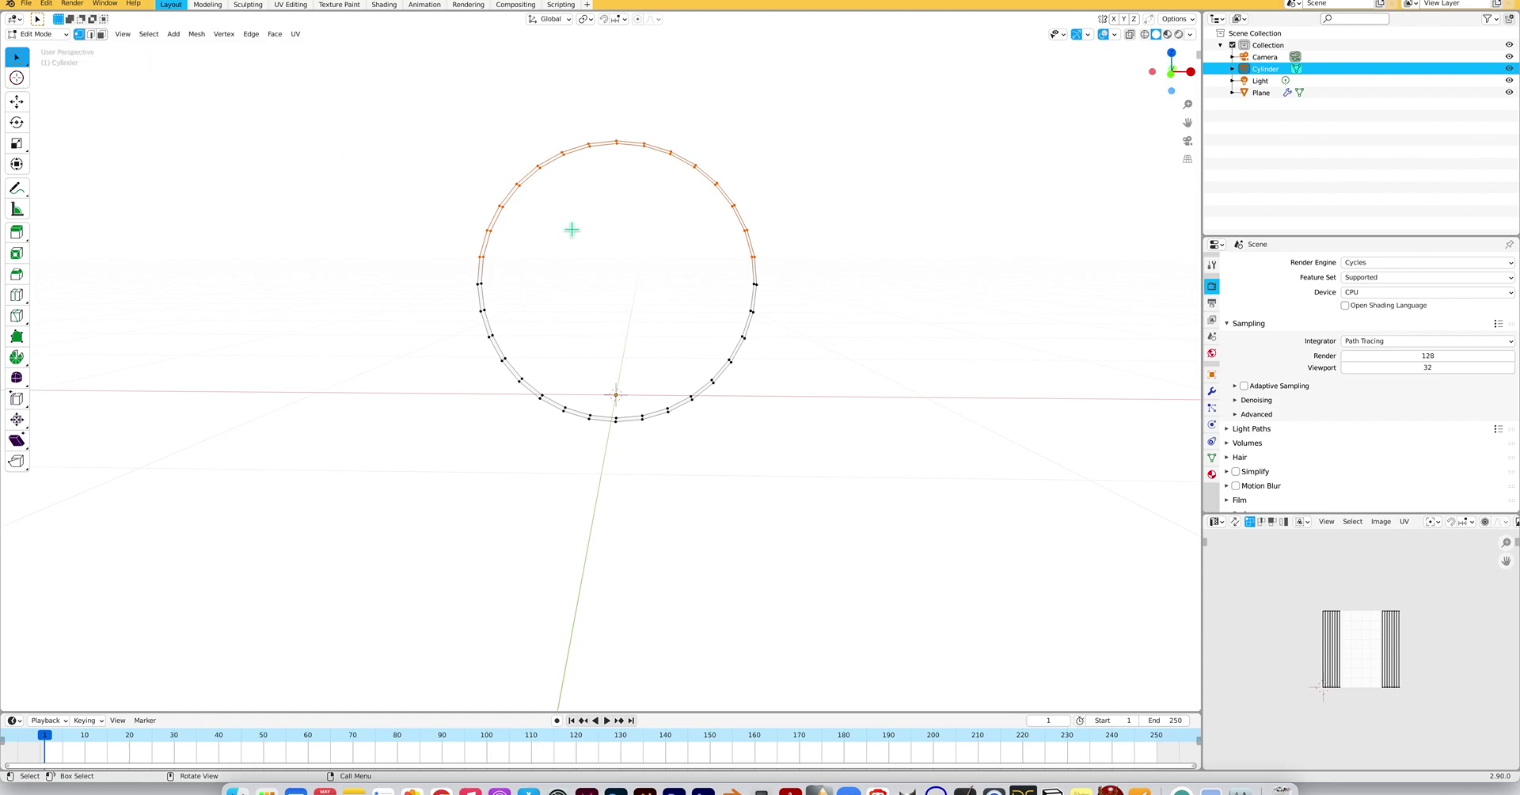
pyautogui.press('x')
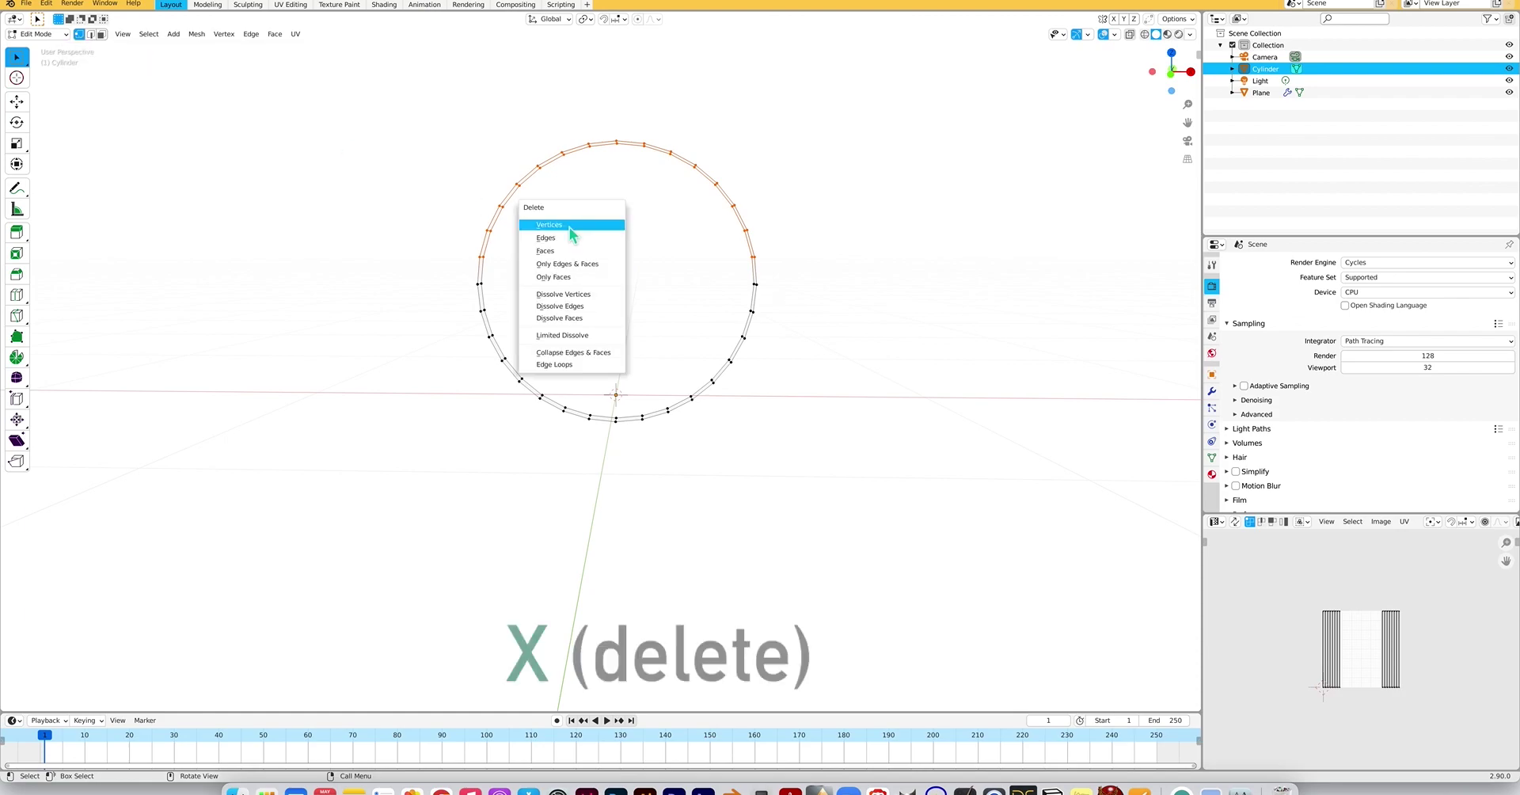
pyautogui.click(569, 227)
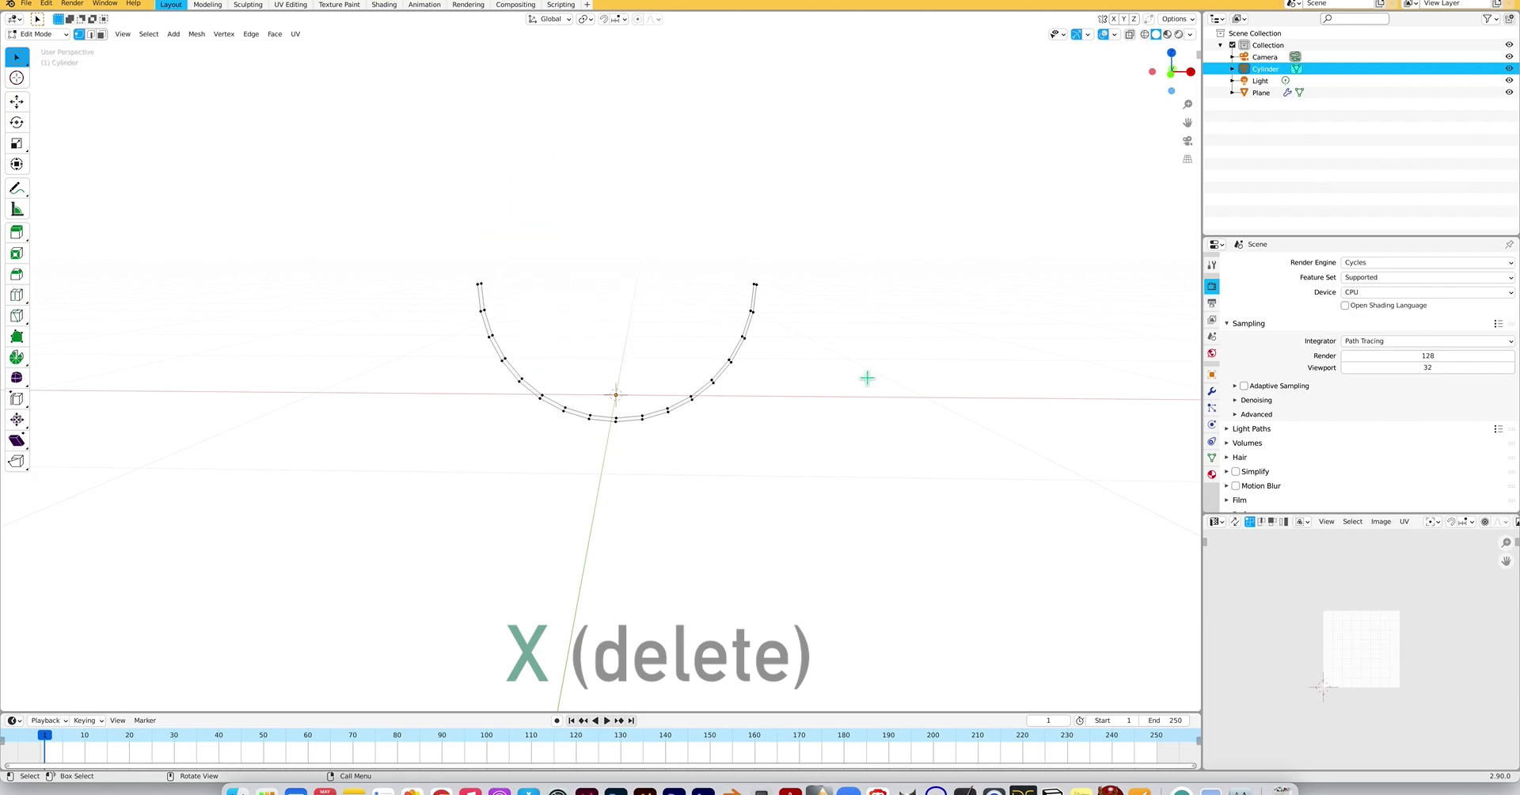
# Select all remaining vertices of the U-shaped half ring.
pyautogui.moveTo(811, 370); pyautogui.dragTo(756, 387, button='middle')
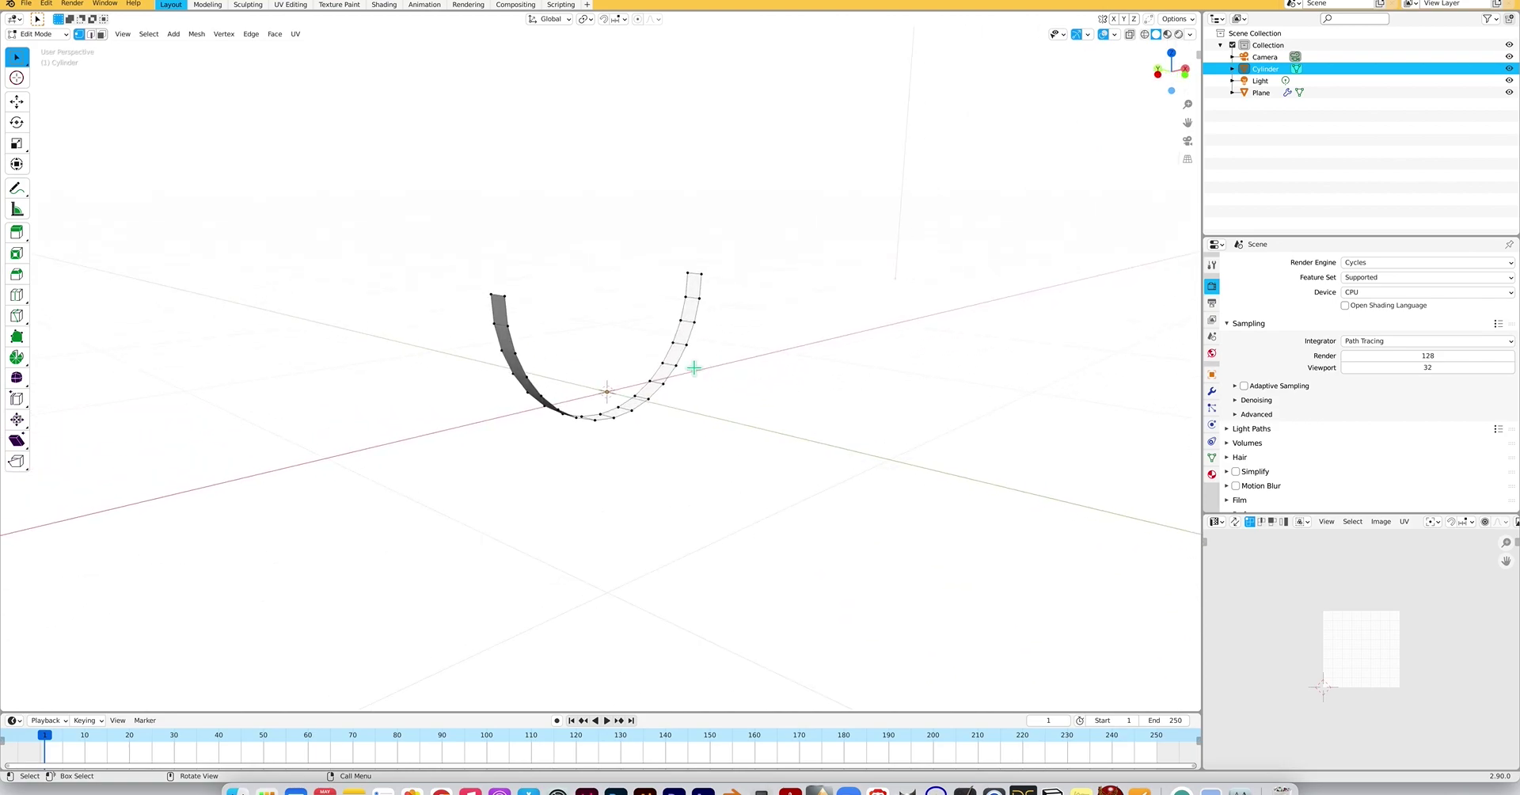
pyautogui.moveTo(693, 368); pyautogui.dragTo(697, 378, button='middle')
pyautogui.press('a')
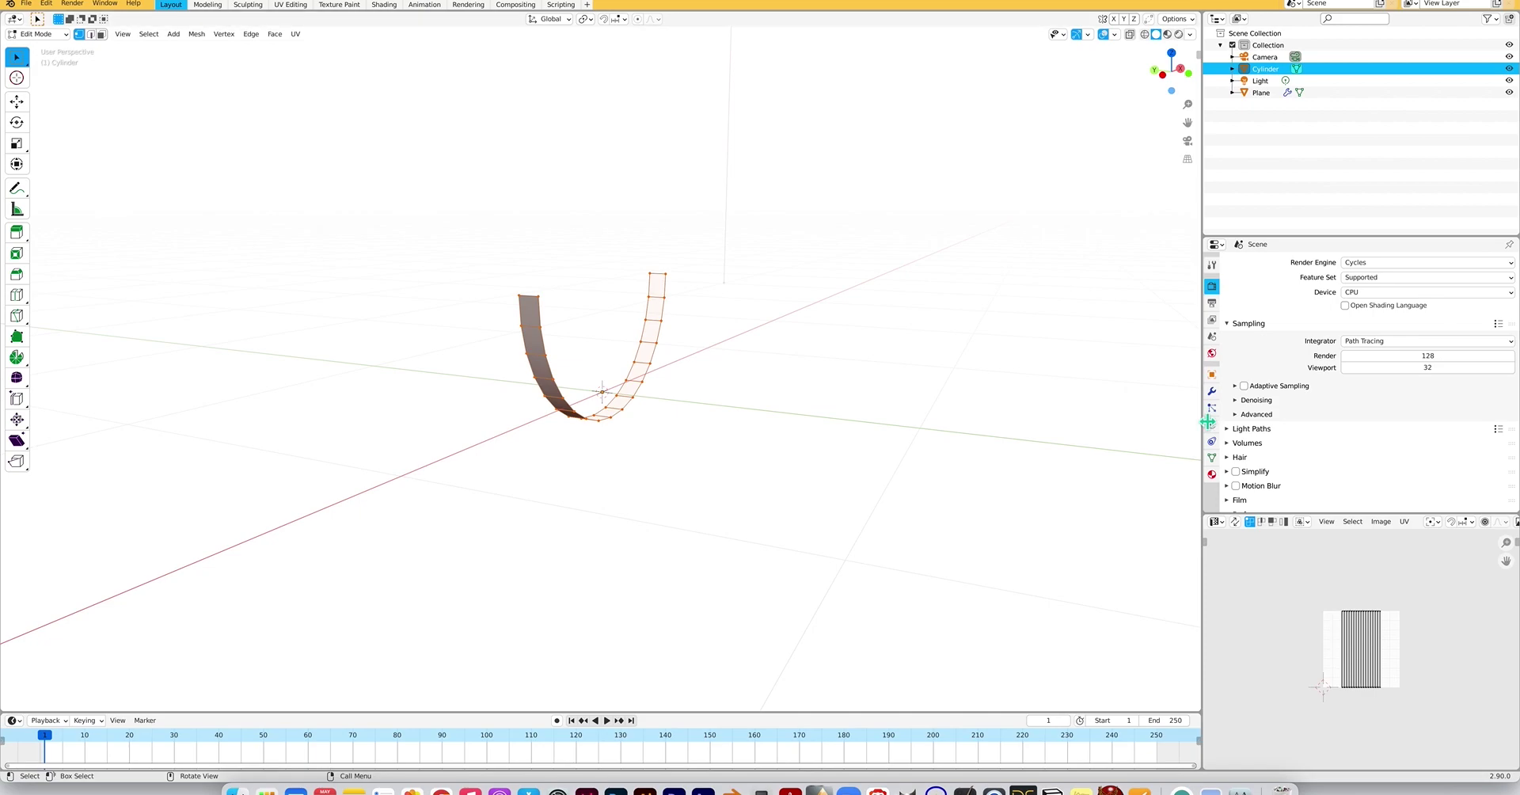
# Widen the properties area and solidify the selected faces of the U-shaped half ring with a thickness of 0.01 m.
pyautogui.moveTo(1204, 421); pyautogui.dragTo(1065, 411)
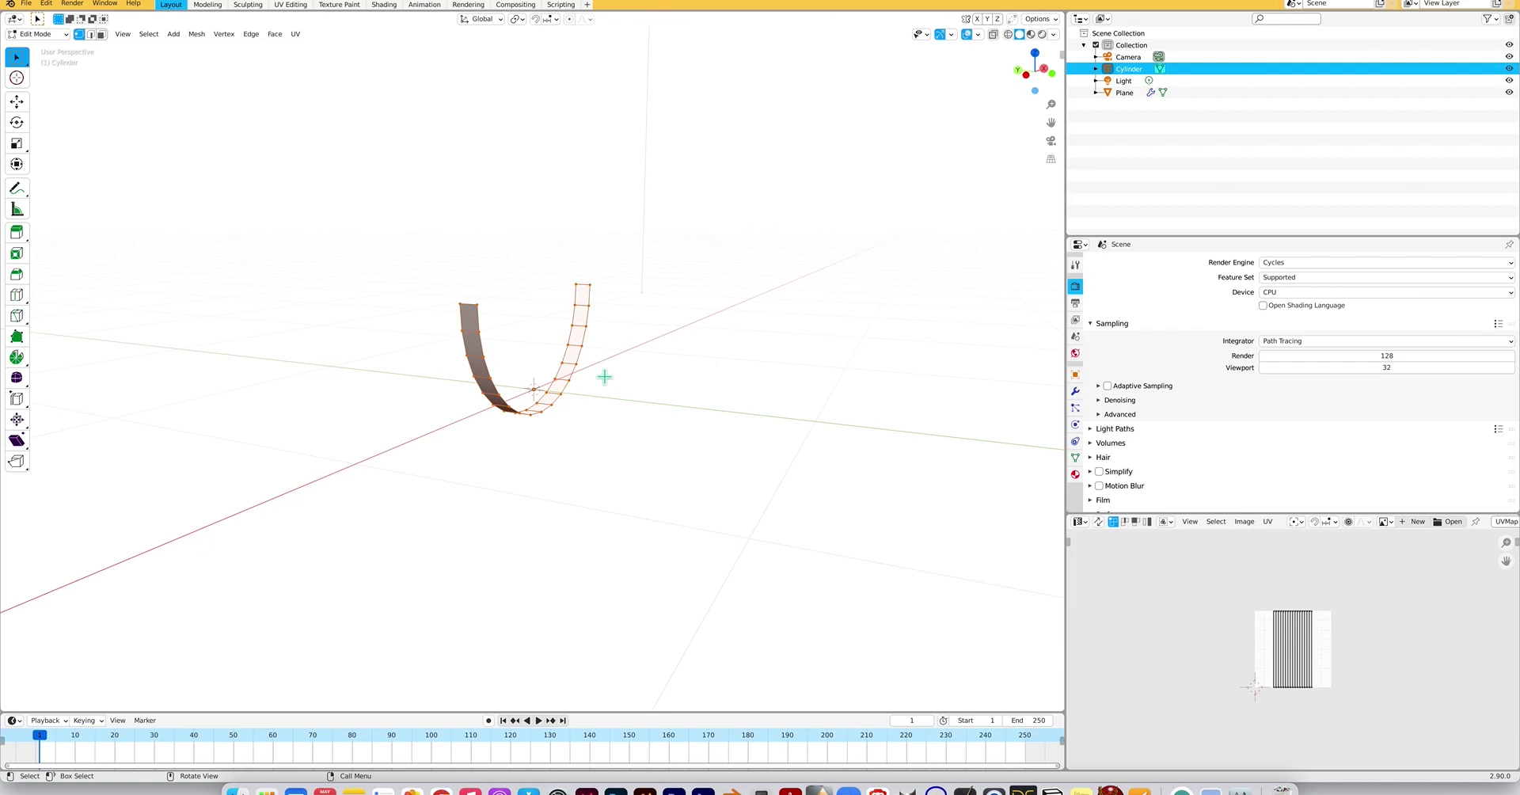
pyautogui.press('space')
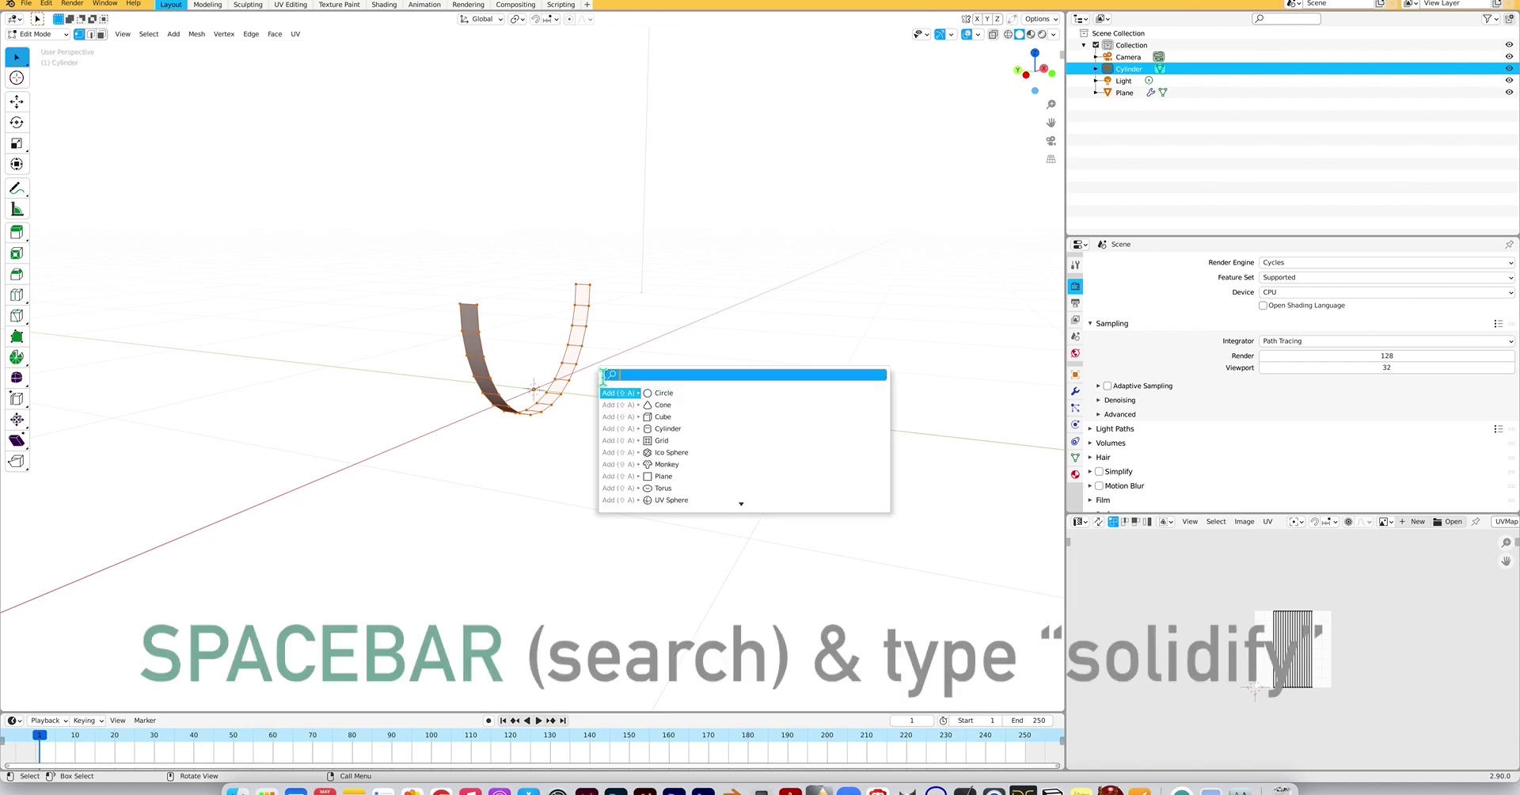
pyautogui.write('solid')
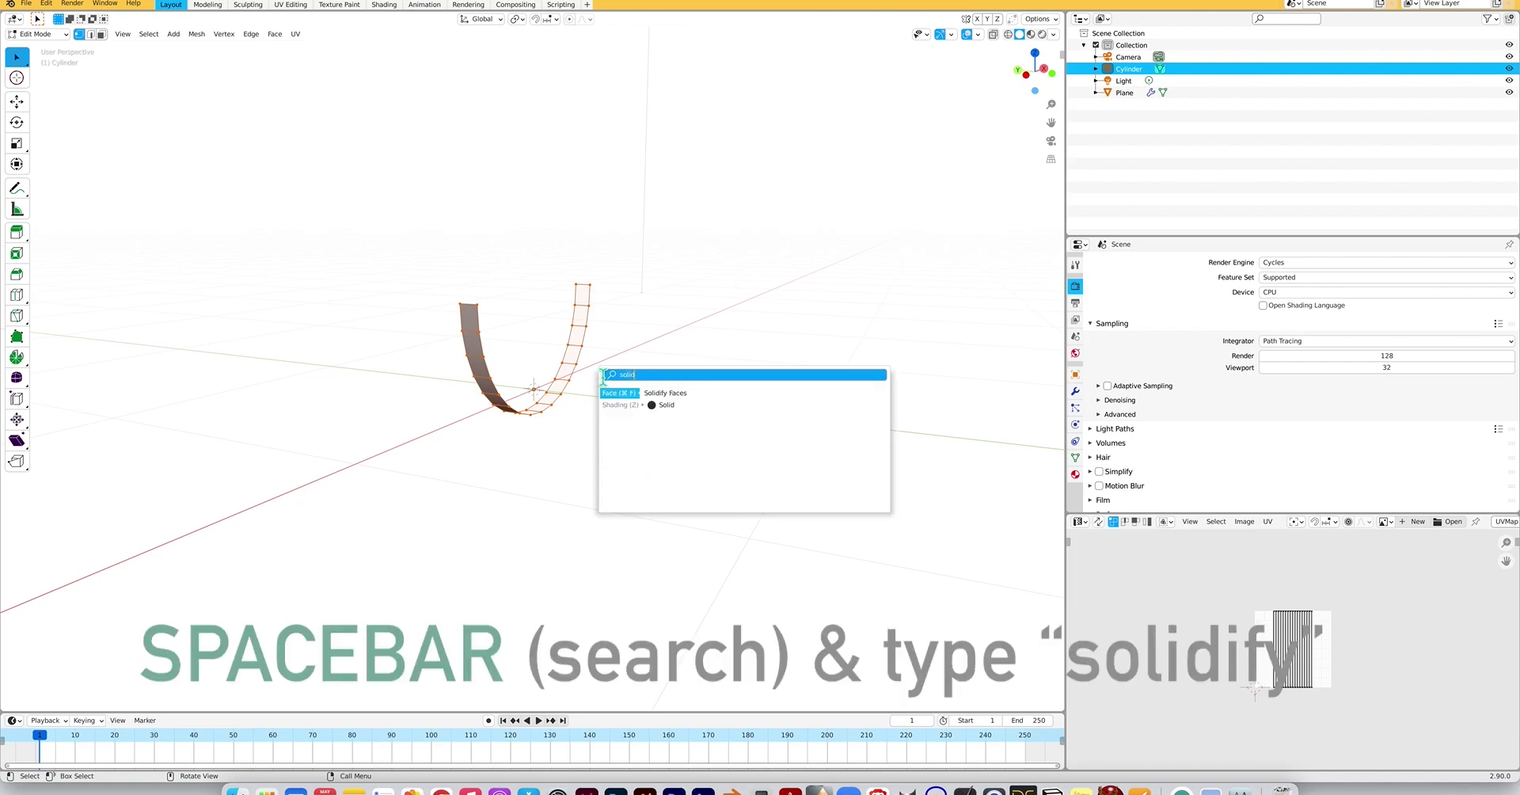
pyautogui.click(674, 394)
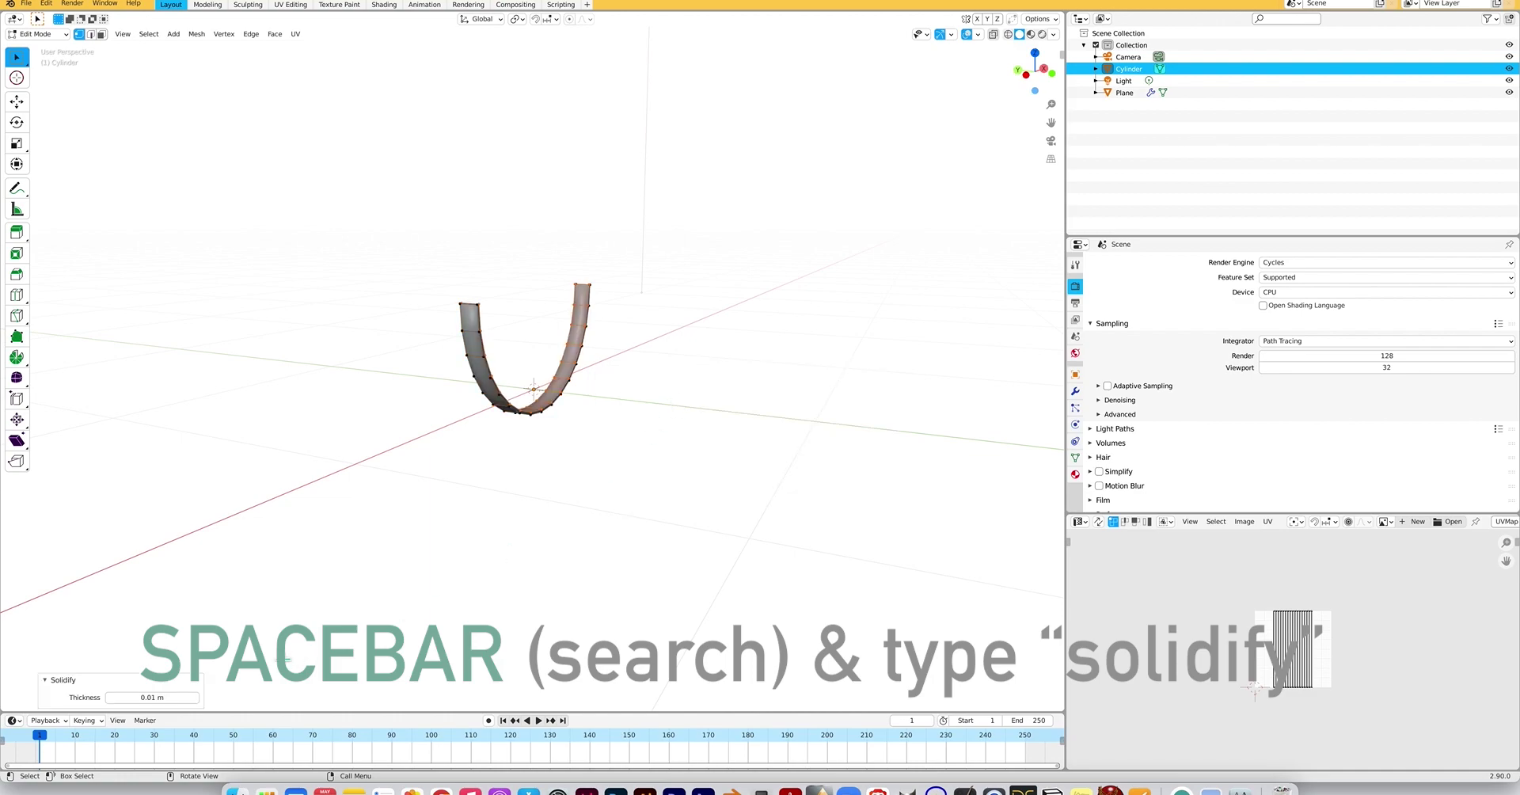
pyautogui.click(106, 679)
pyautogui.click(103, 702)
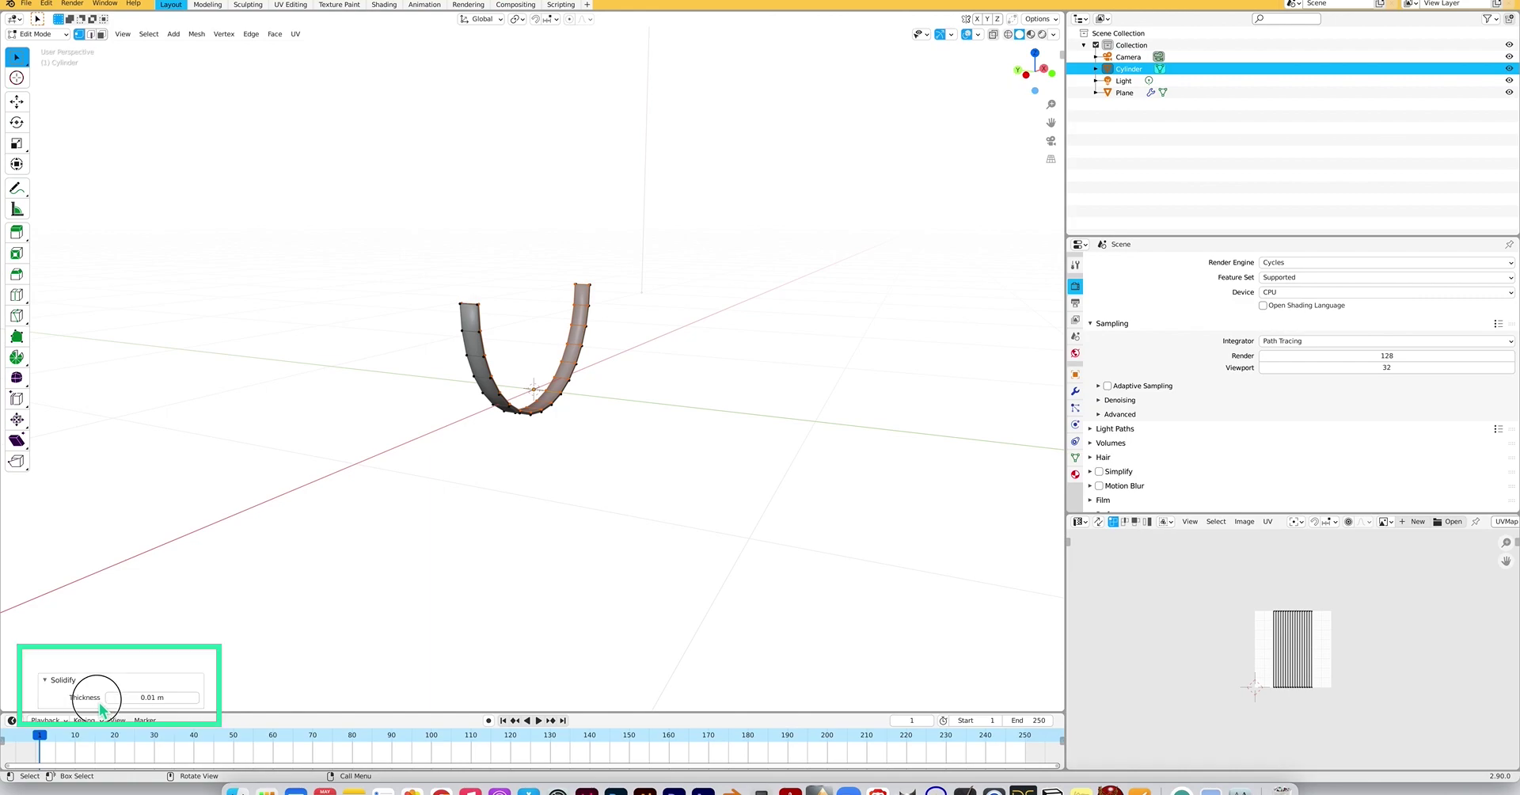
pyautogui.hscroll(5, 394, 534)
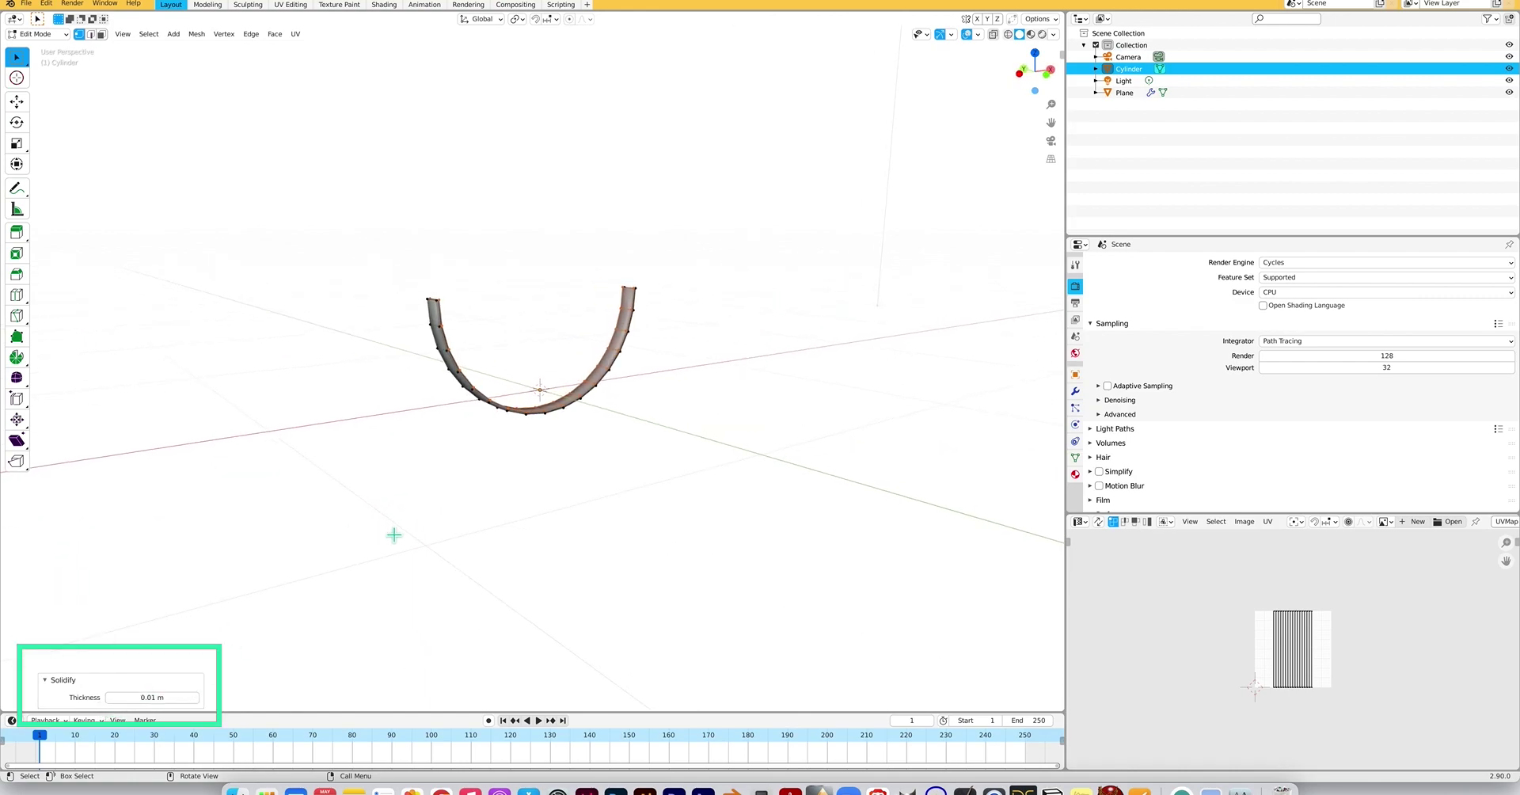
pyautogui.keyDown('ctrl'); pyautogui.scroll(4, 394, 534); pyautogui.keyUp('ctrl')
pyautogui.keyDown('ctrl'); pyautogui.scroll(1, 394, 534); pyautogui.keyUp('ctrl')
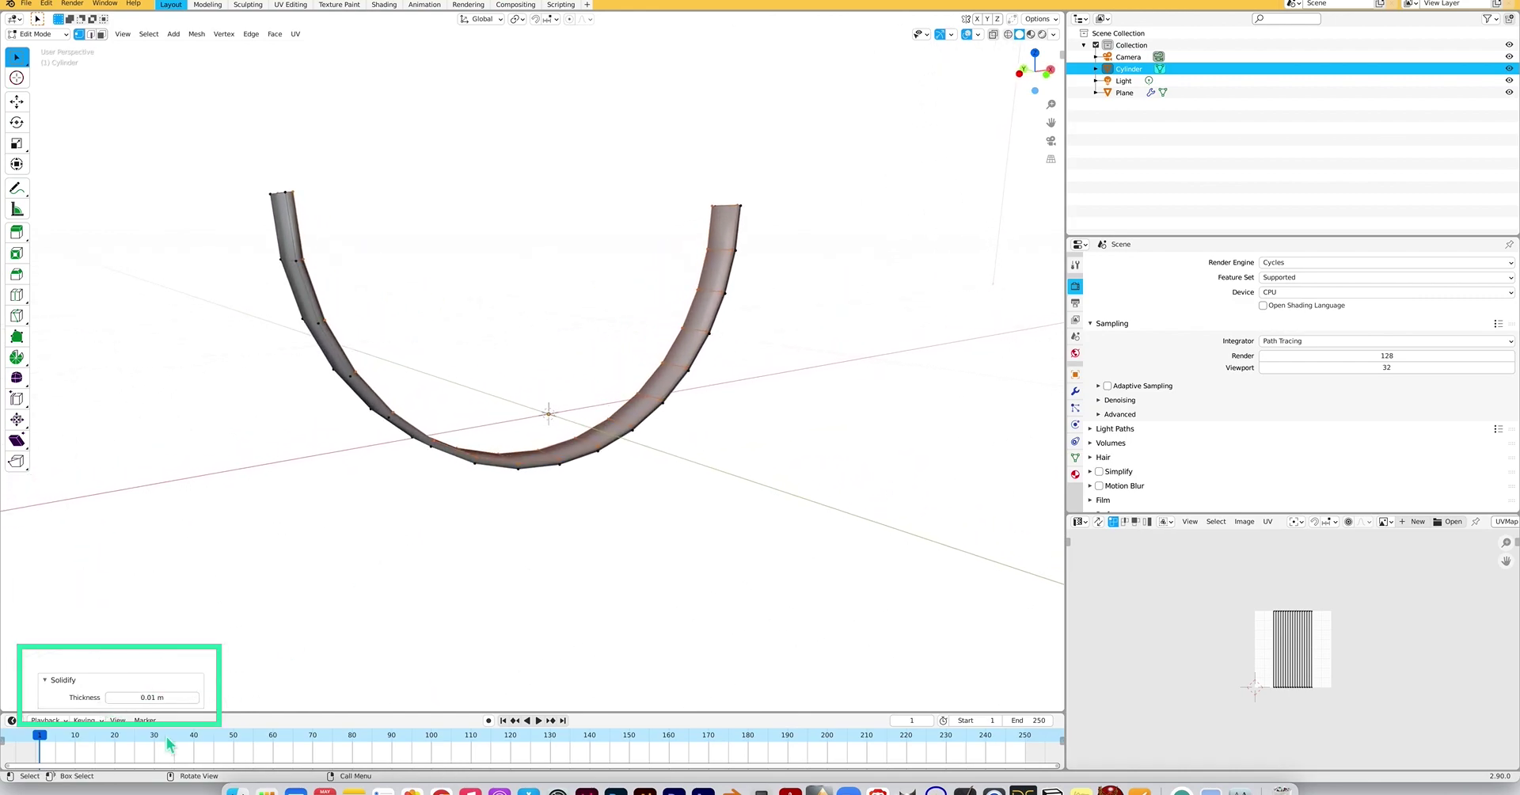
pyautogui.moveTo(143, 700)
pyautogui.mouseDown()
pyautogui.moveTo(206, 701)
pyautogui.moveTo(140, 701)
pyautogui.mouseUp()
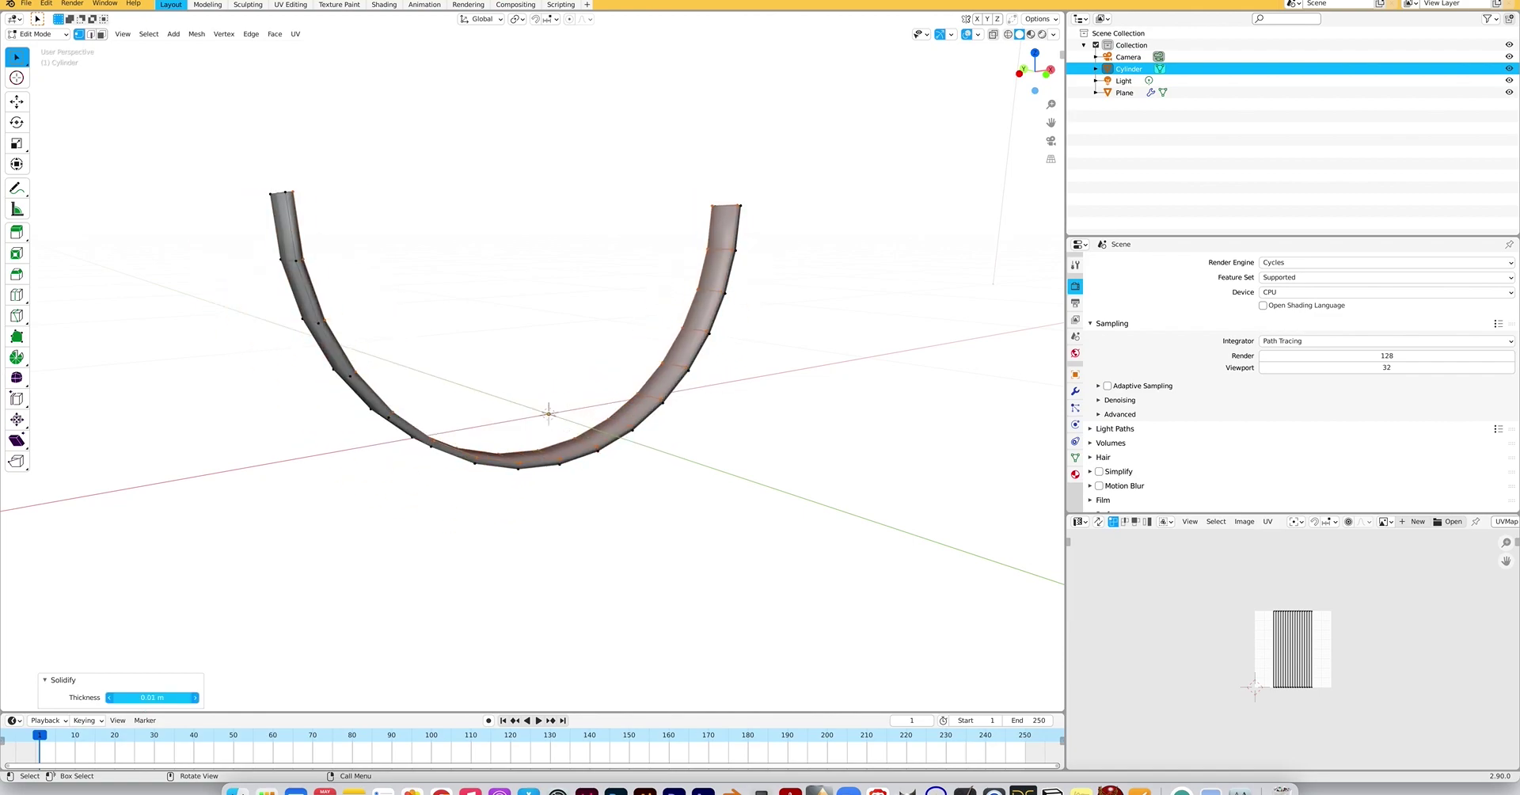
# Examine the thickened half ring from several sides and deselect all of its geometry.
pyautogui.scroll(4, 392, 607)
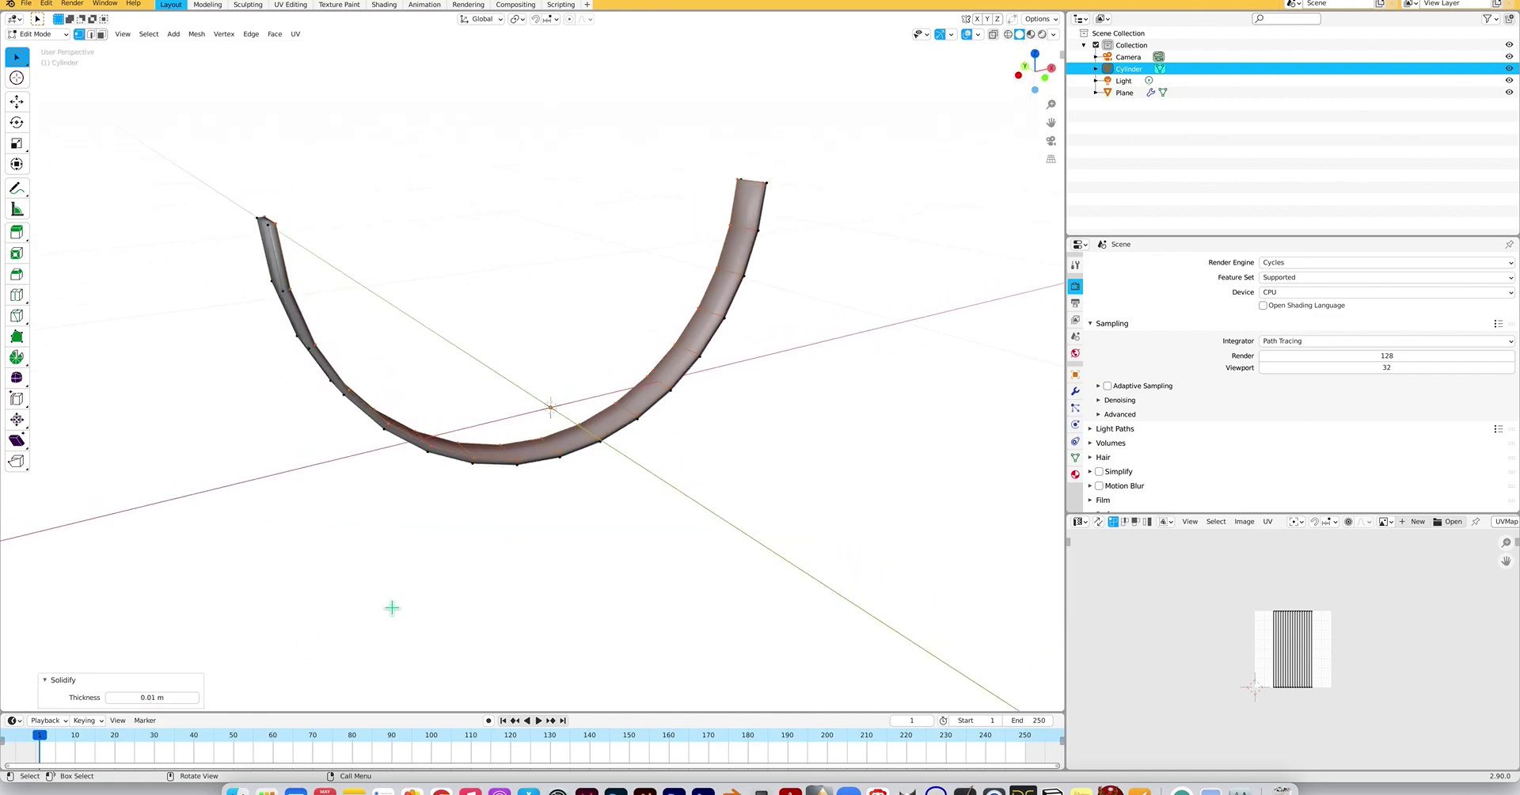
pyautogui.scroll(-5, 392, 607)
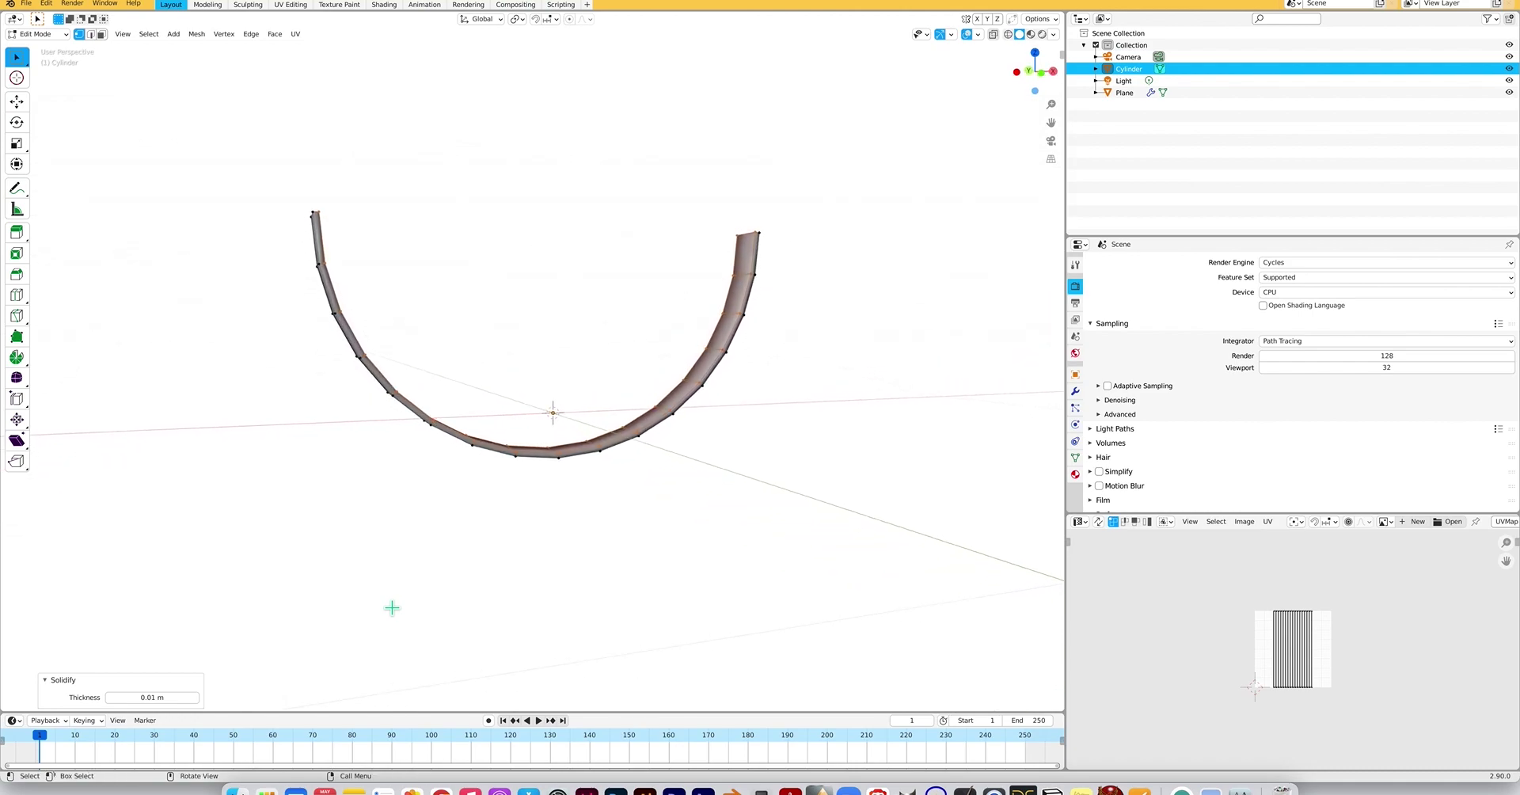
pyautogui.keyDown('ctrl'); pyautogui.scroll(-2, 392, 607); pyautogui.keyUp('ctrl')
pyautogui.hscroll(-10, 392, 607)
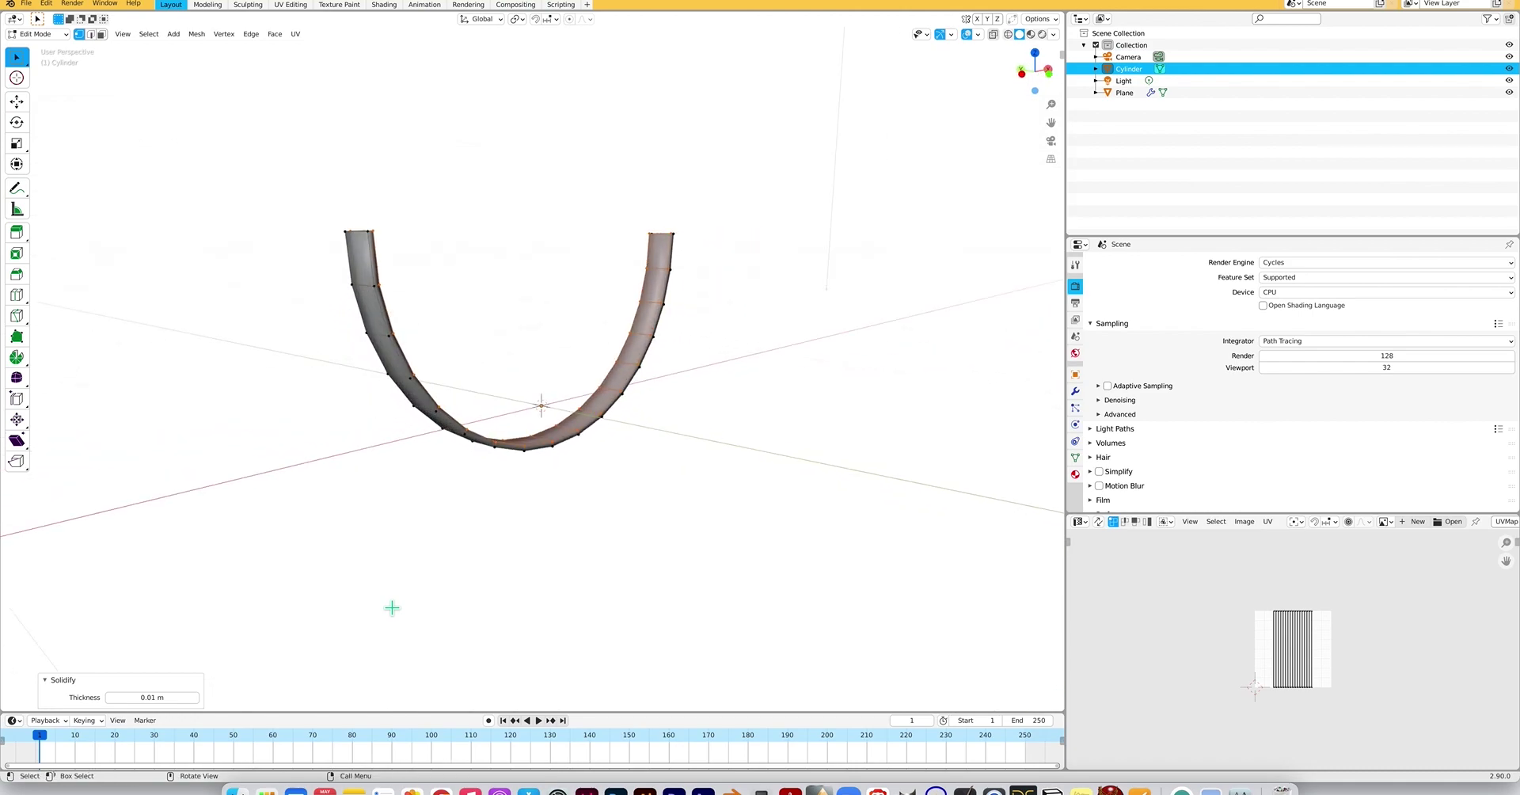
pyautogui.hscroll(-12, 391, 607)
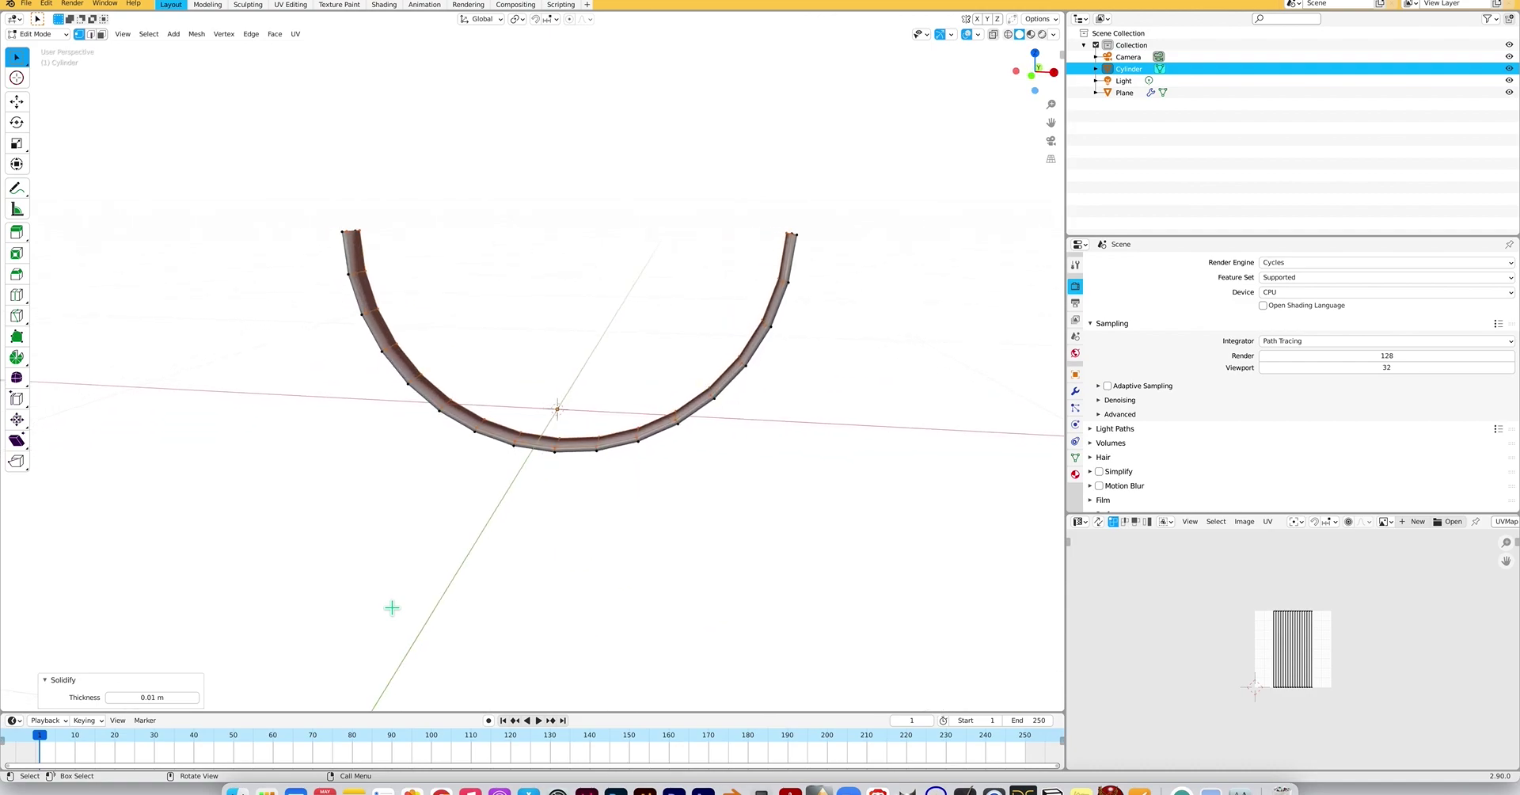
pyautogui.hscroll(3, 392, 607)
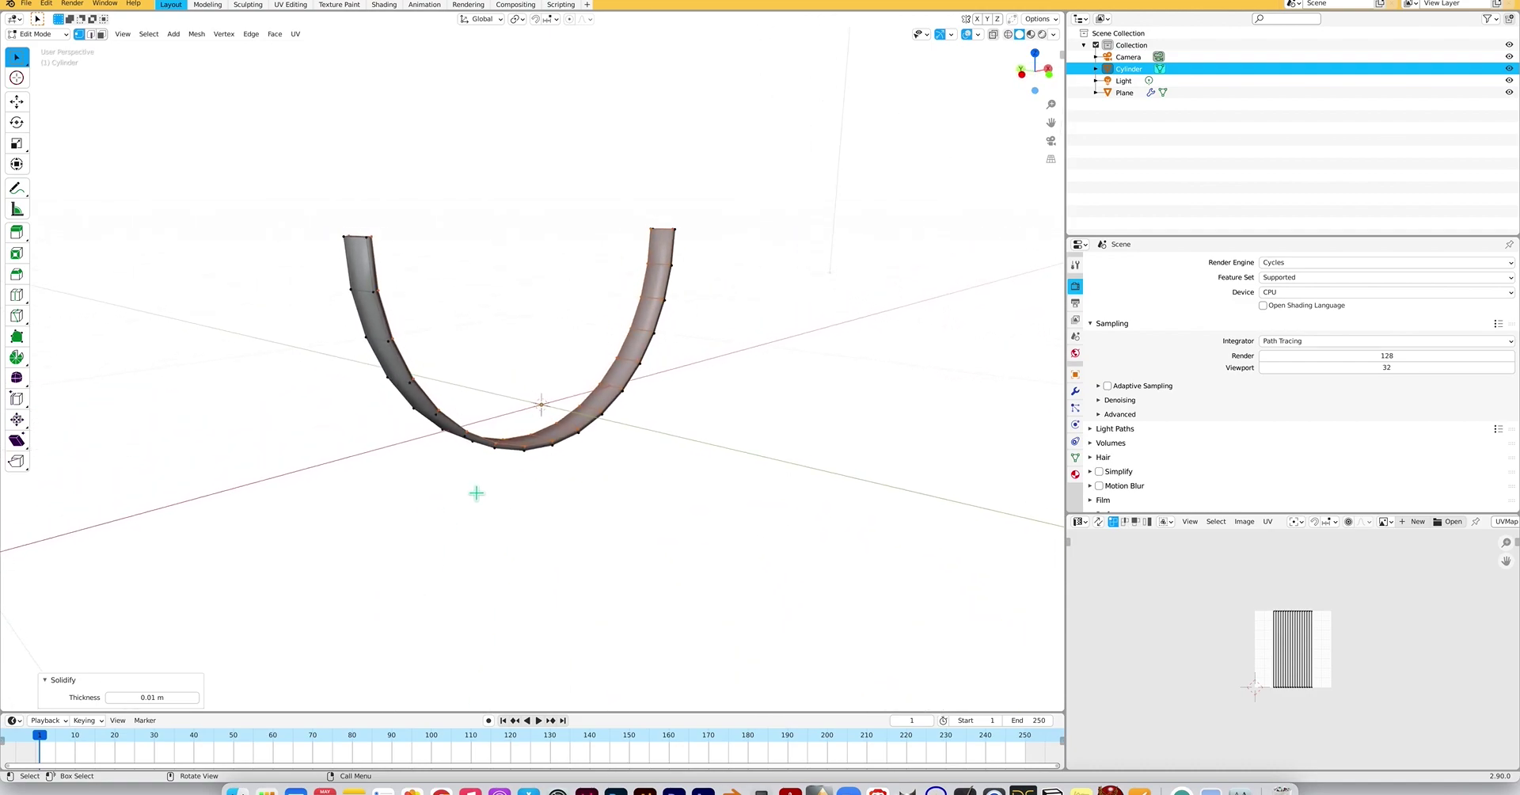
pyautogui.click(428, 503)
pyautogui.scroll(-3, 515, 486)
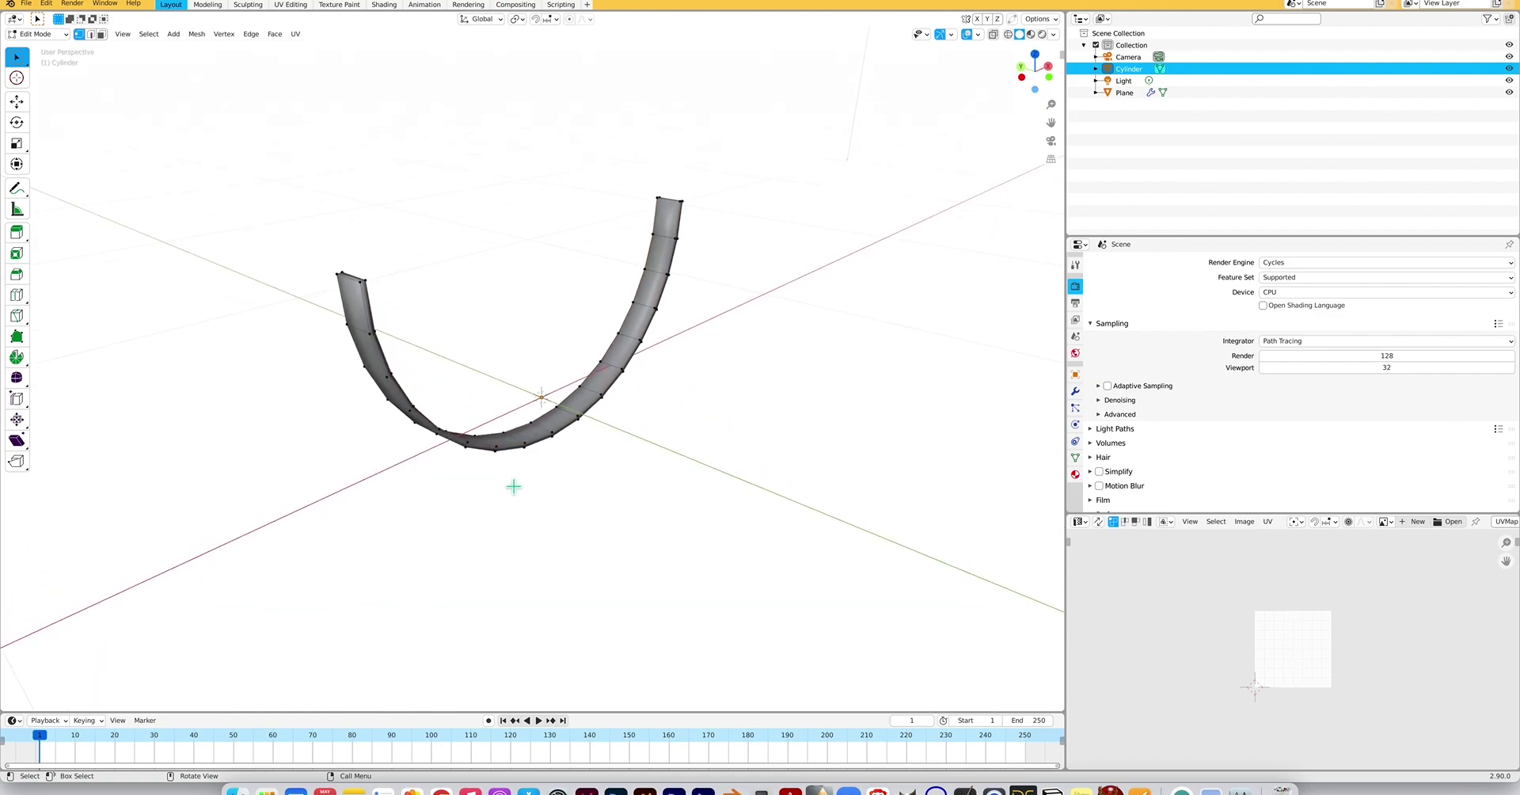
# Switch to edge selection and select the long edge loop running along the half ring's rim.
pyautogui.keyDown('ctrl'); pyautogui.scroll(2, 513, 486); pyautogui.keyUp('ctrl')
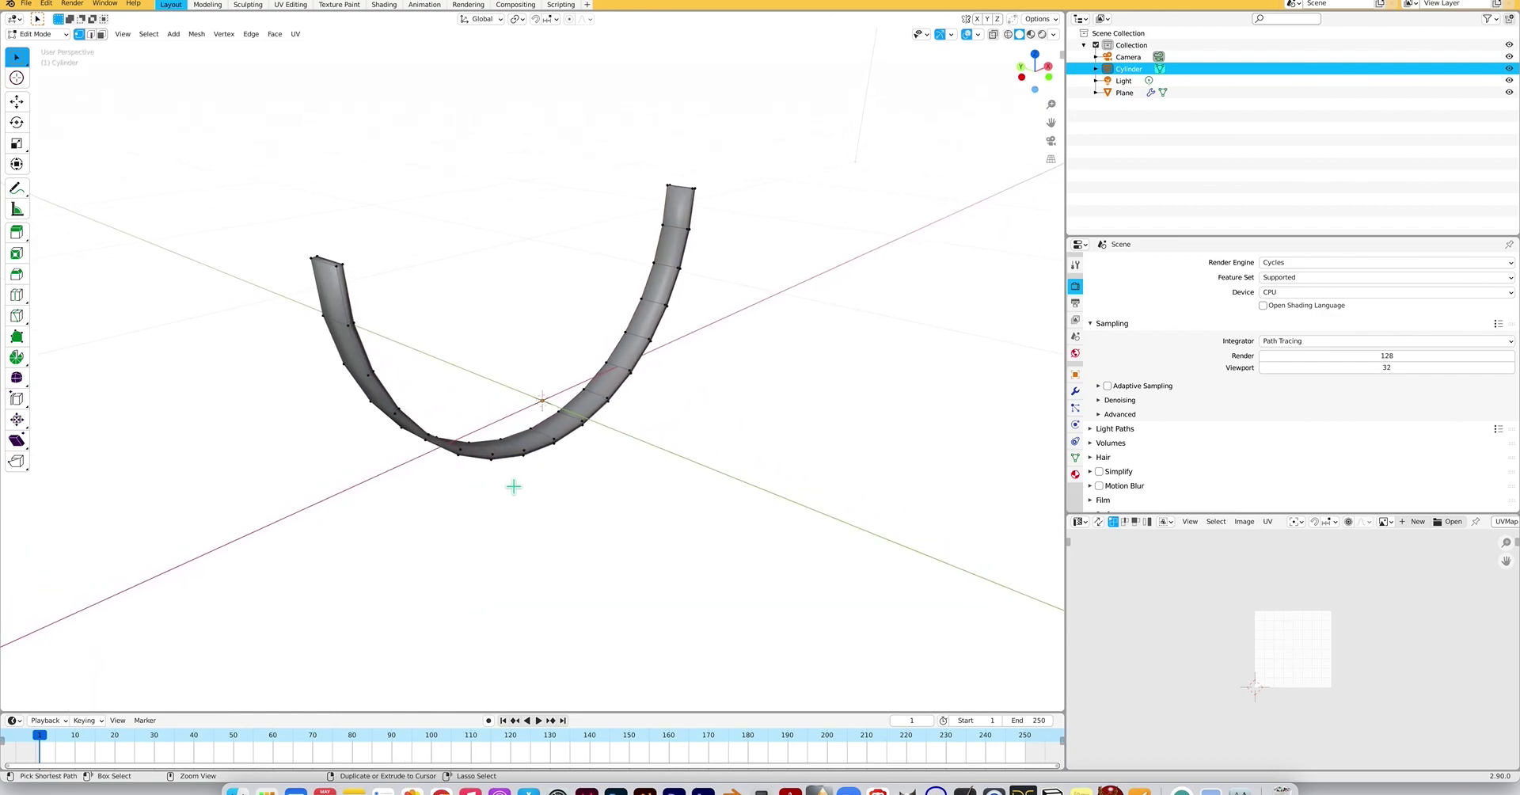
pyautogui.keyDown('ctrl'); pyautogui.scroll(1, 514, 486); pyautogui.keyUp('ctrl')
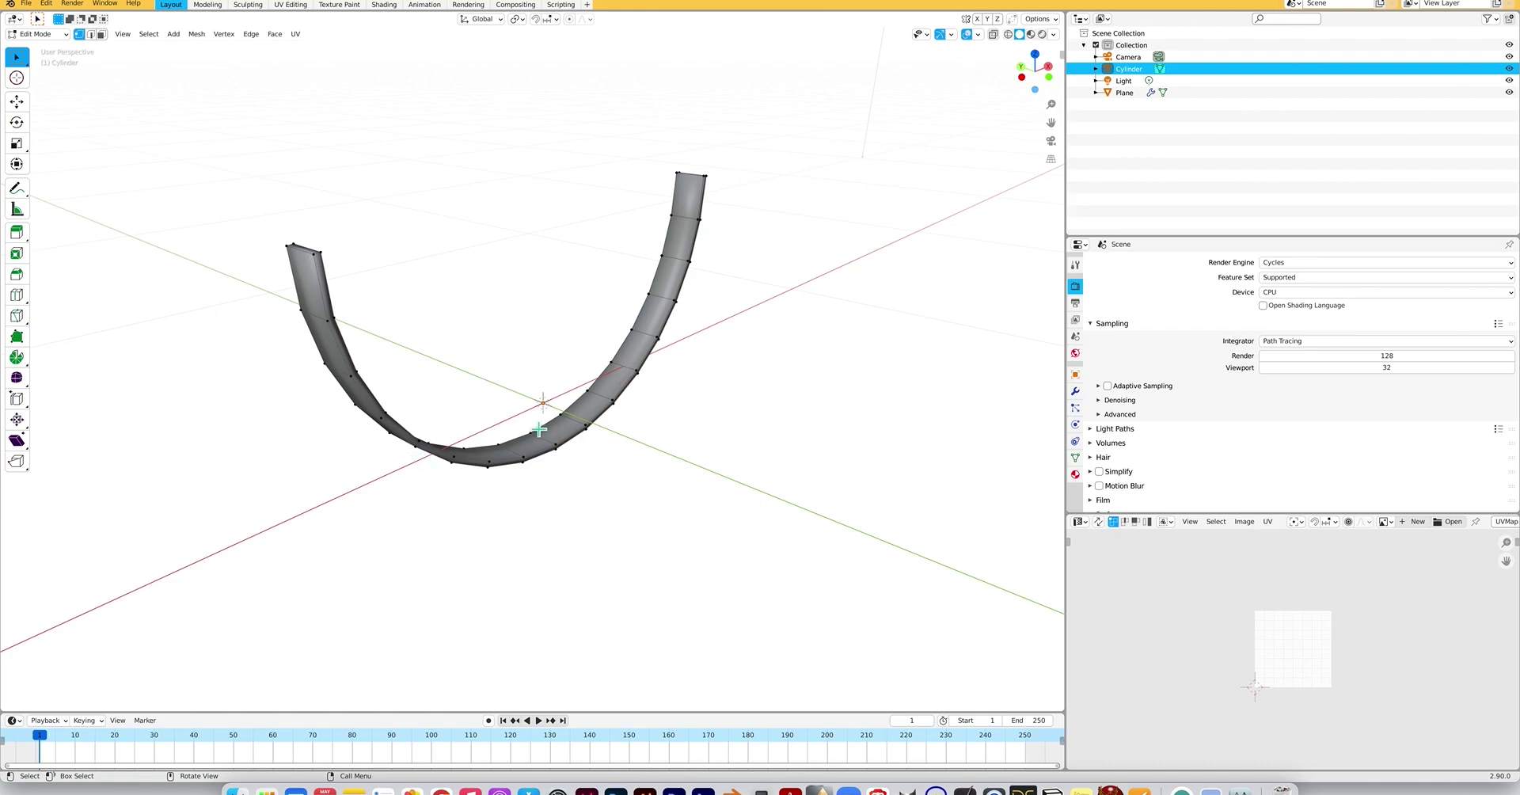
pyautogui.keyDown('ctrl'); pyautogui.scroll(5, 527, 432); pyautogui.keyUp('ctrl')
pyautogui.keyDown('ctrl'); pyautogui.scroll(1, 528, 432); pyautogui.keyUp('ctrl')
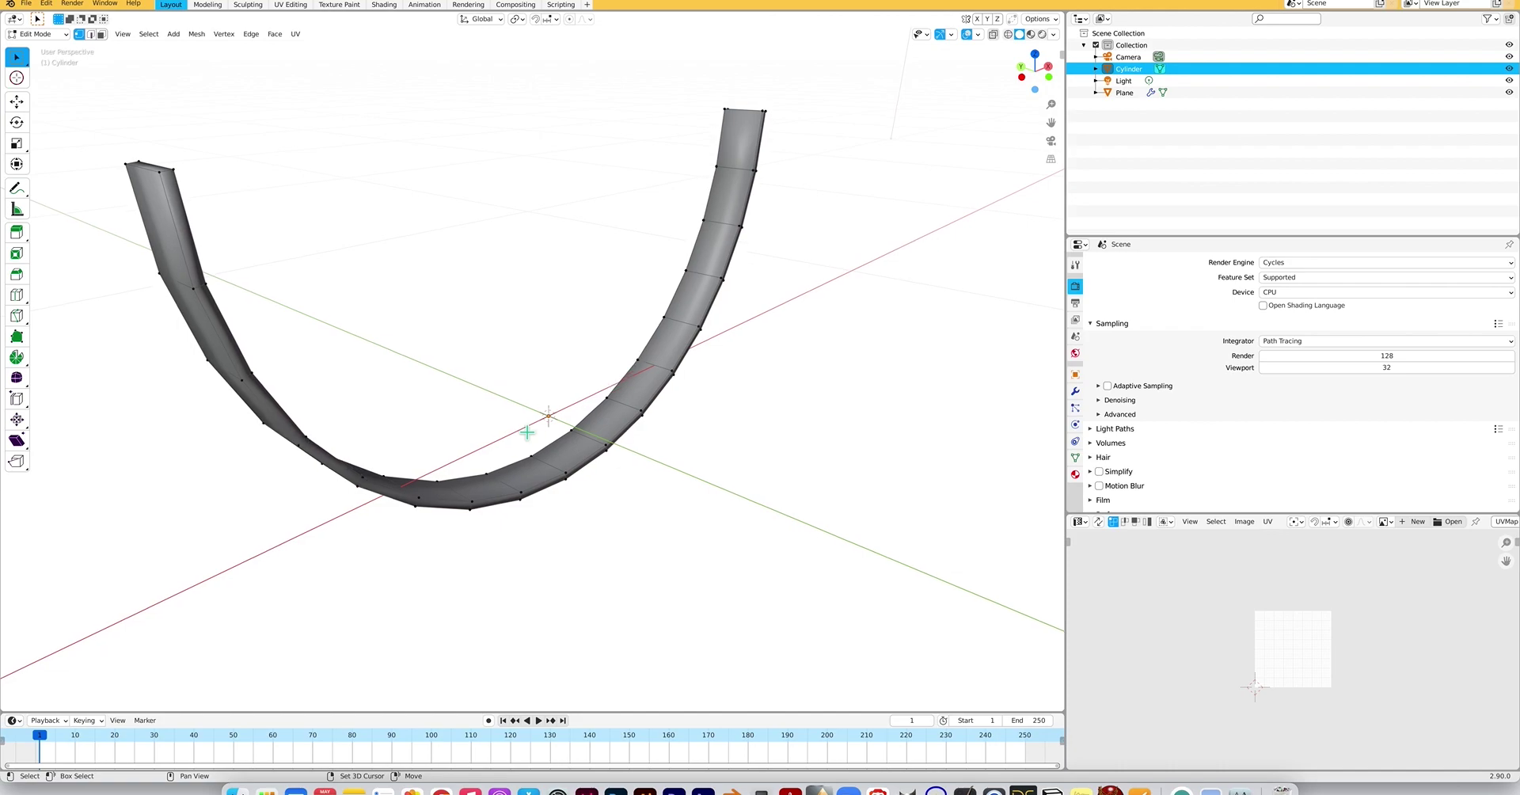
pyautogui.keyDown('shift'); pyautogui.hscroll(-5, 527, 432); pyautogui.keyUp('shift')
pyautogui.scroll(3, 527, 432)
pyautogui.scroll(1, 527, 432)
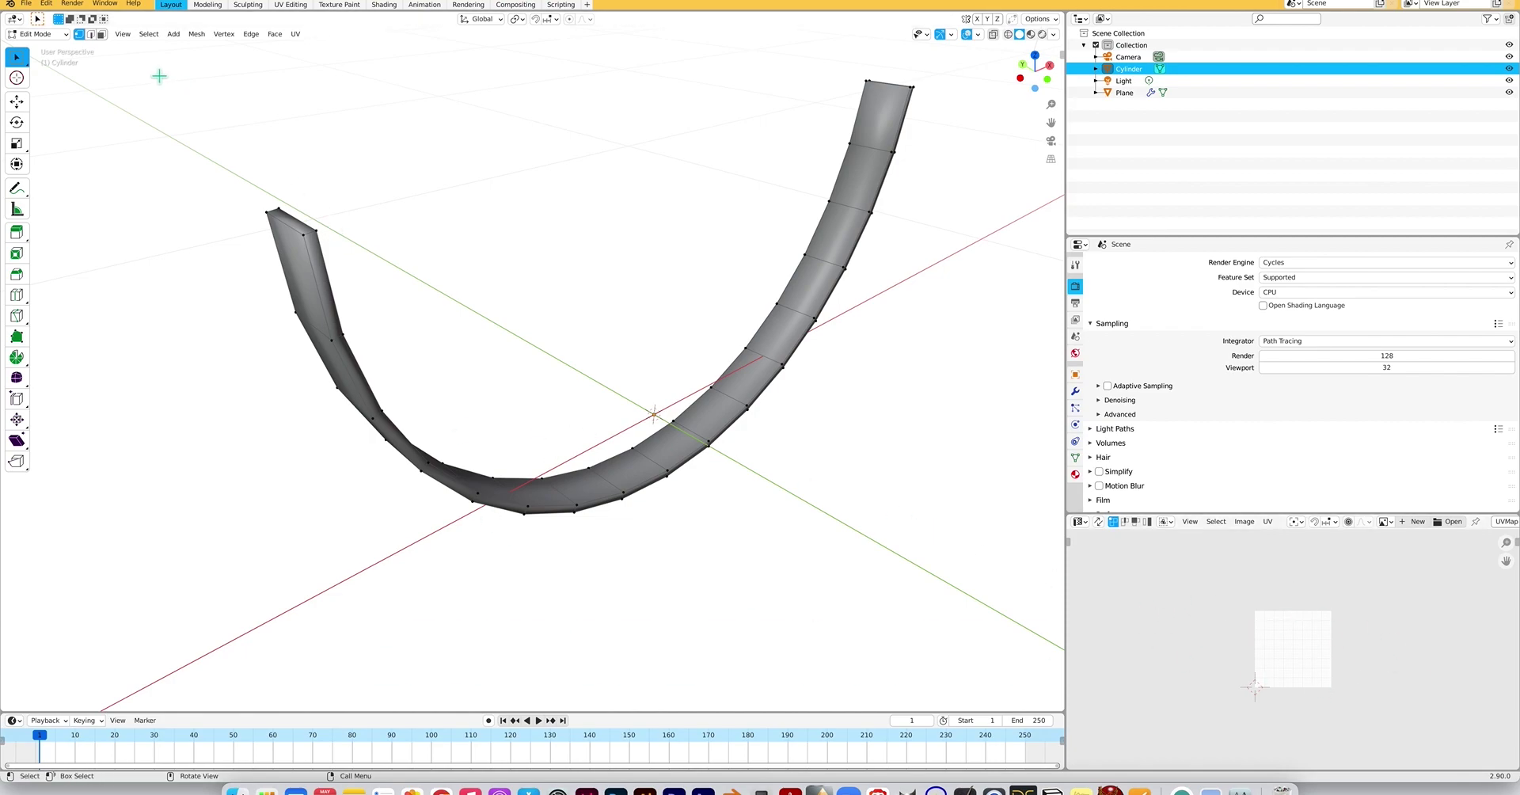
pyautogui.click(91, 35)
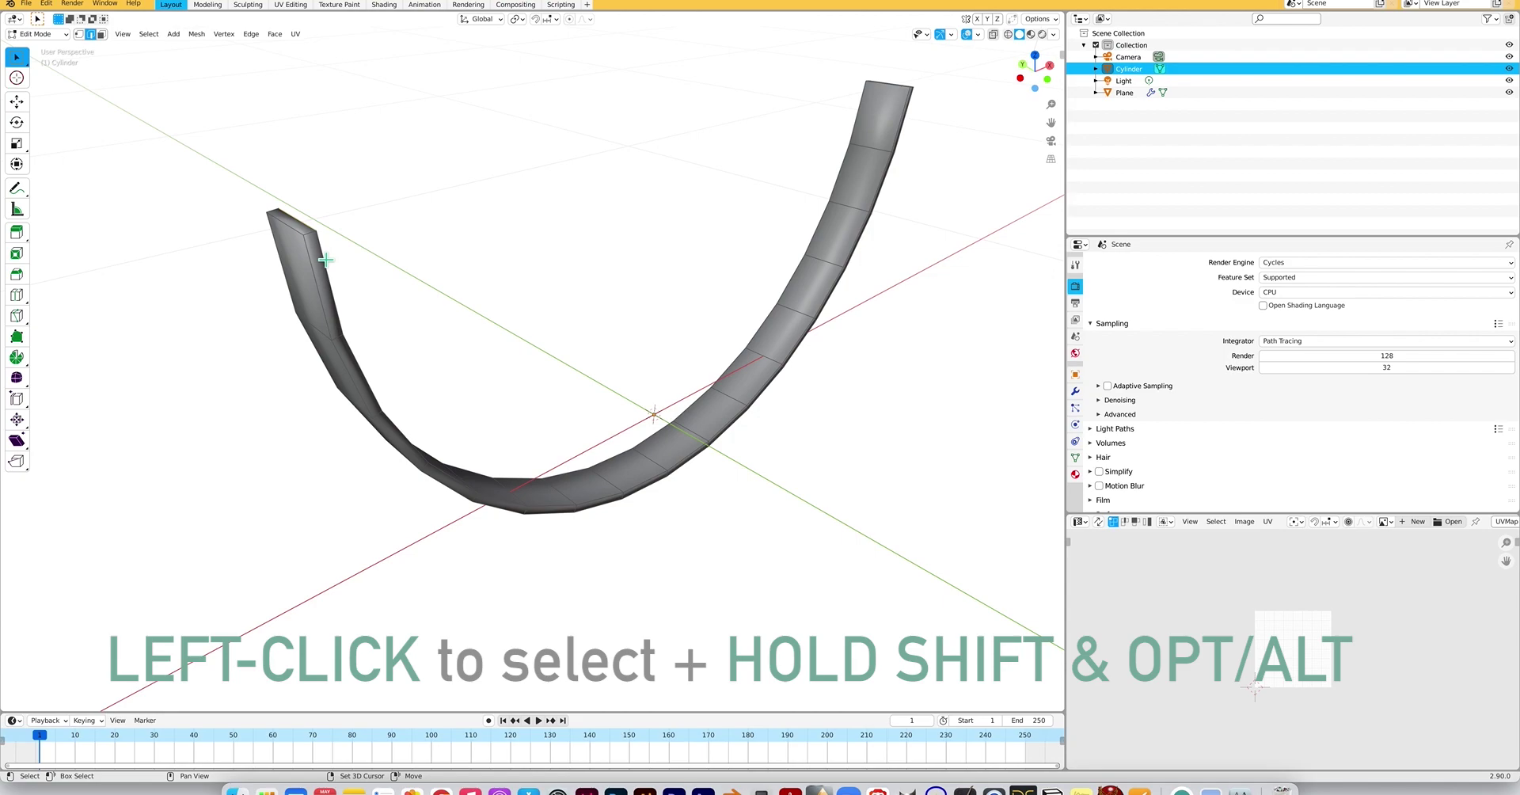
pyautogui.keyDown('alt'); pyautogui.keyDown('shift'); pyautogui.click(325, 260); pyautogui.keyUp('shift'); pyautogui.keyUp('alt')
# Add the edge across the half ring's opposite end to the selection and mark the selected edges as a seam.
pyautogui.hscroll(5, 872, 225)
pyautogui.hscroll(8, 871, 225)
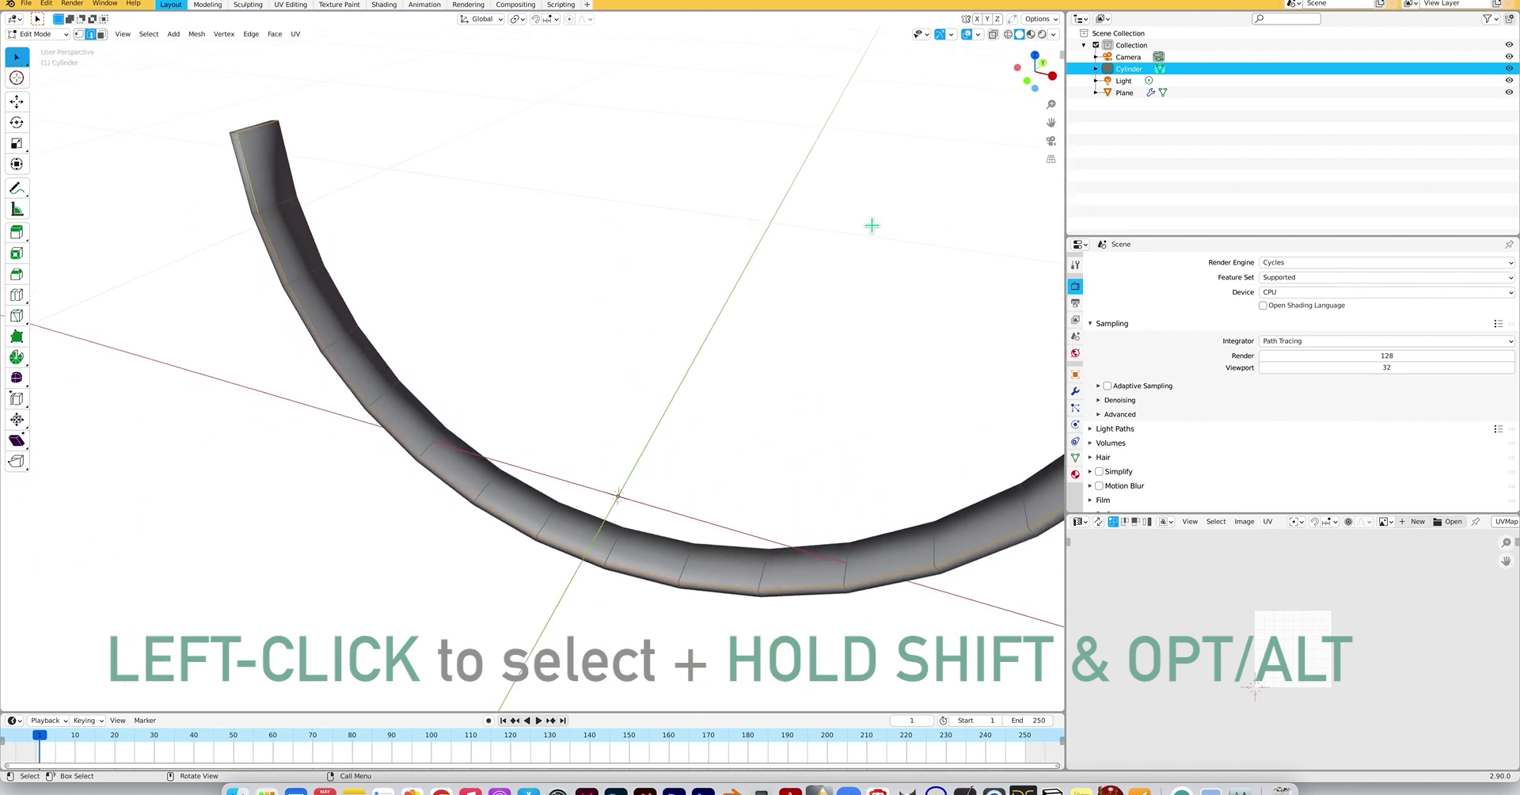
pyautogui.hscroll(10, 843, 227)
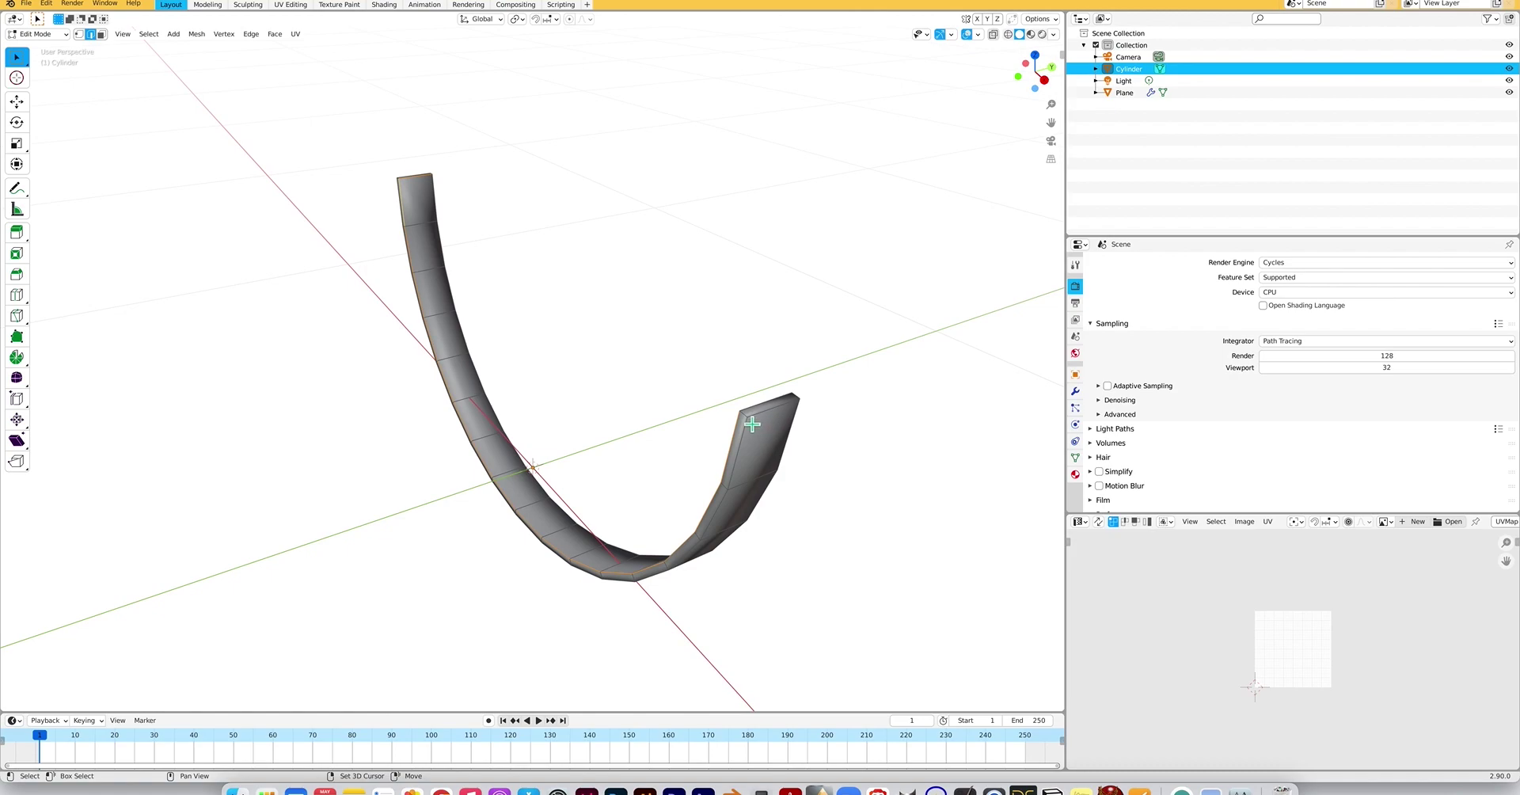
pyautogui.keyDown('shift'); pyautogui.click(763, 410); pyautogui.keyUp('shift')
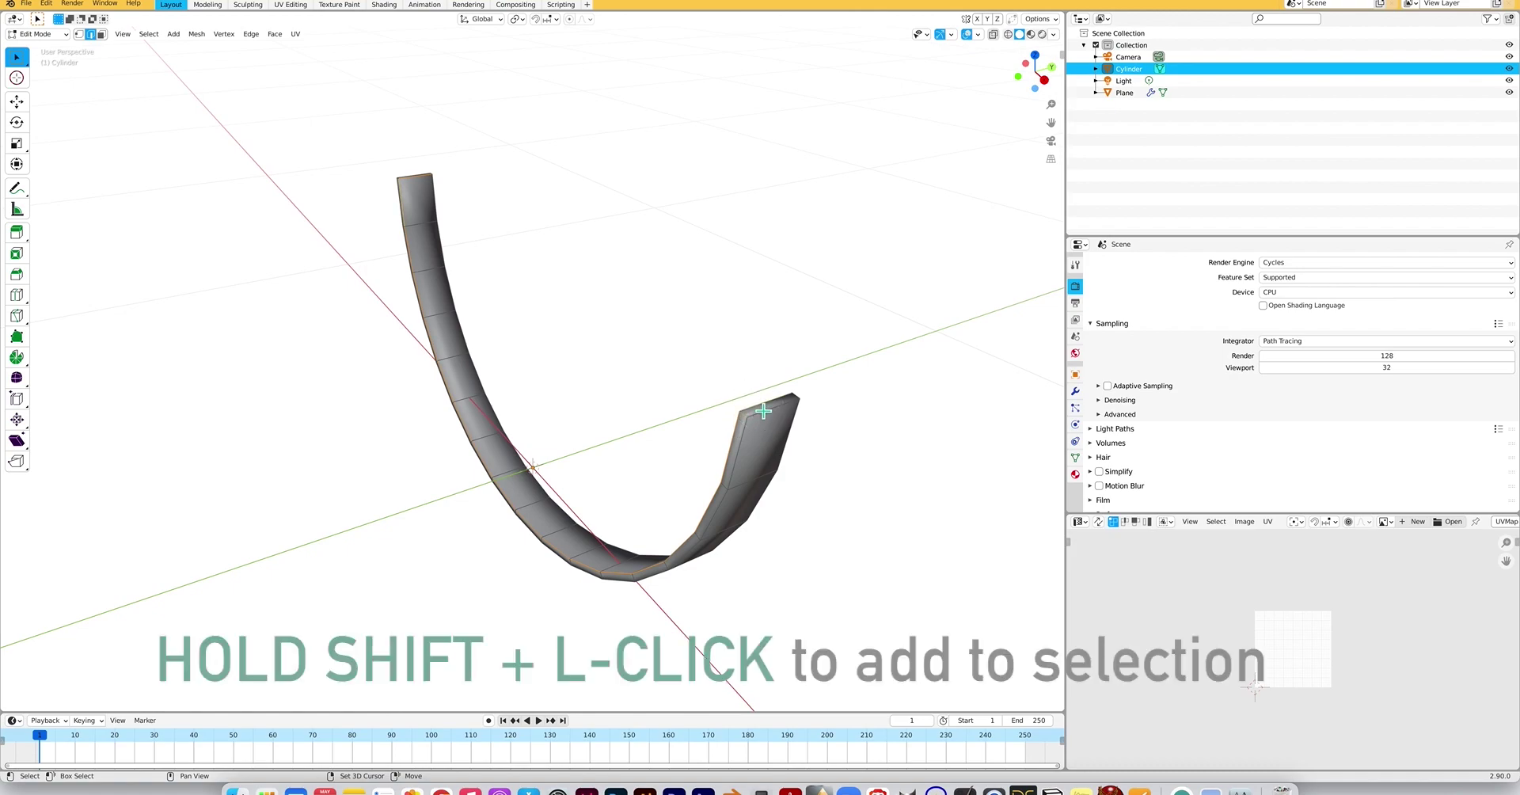
pyautogui.keyDown('shift'); pyautogui.click(774, 416); pyautogui.keyUp('shift')
pyautogui.scroll(2, 754, 462)
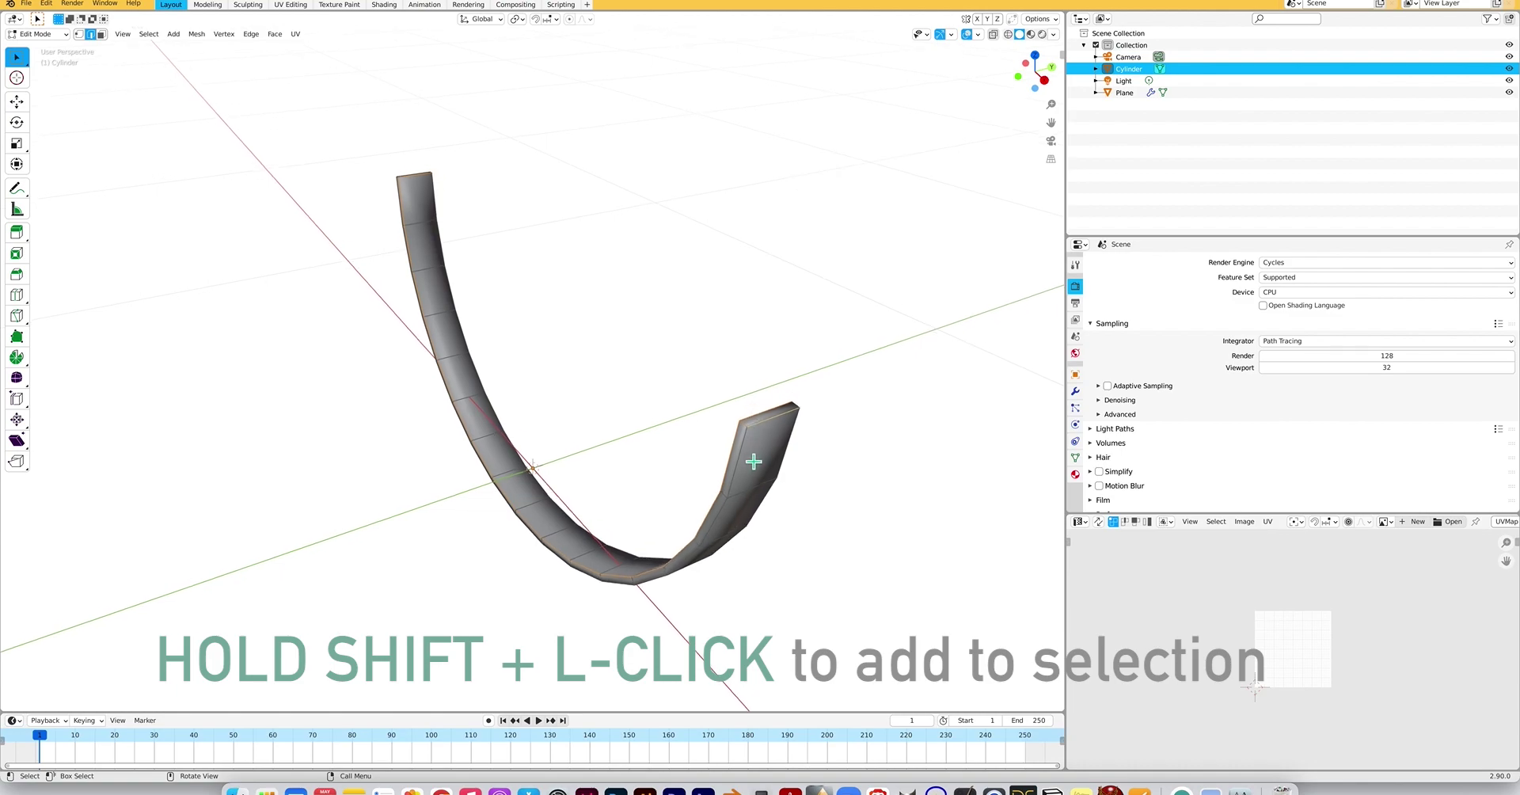
pyautogui.scroll(-1, 754, 461)
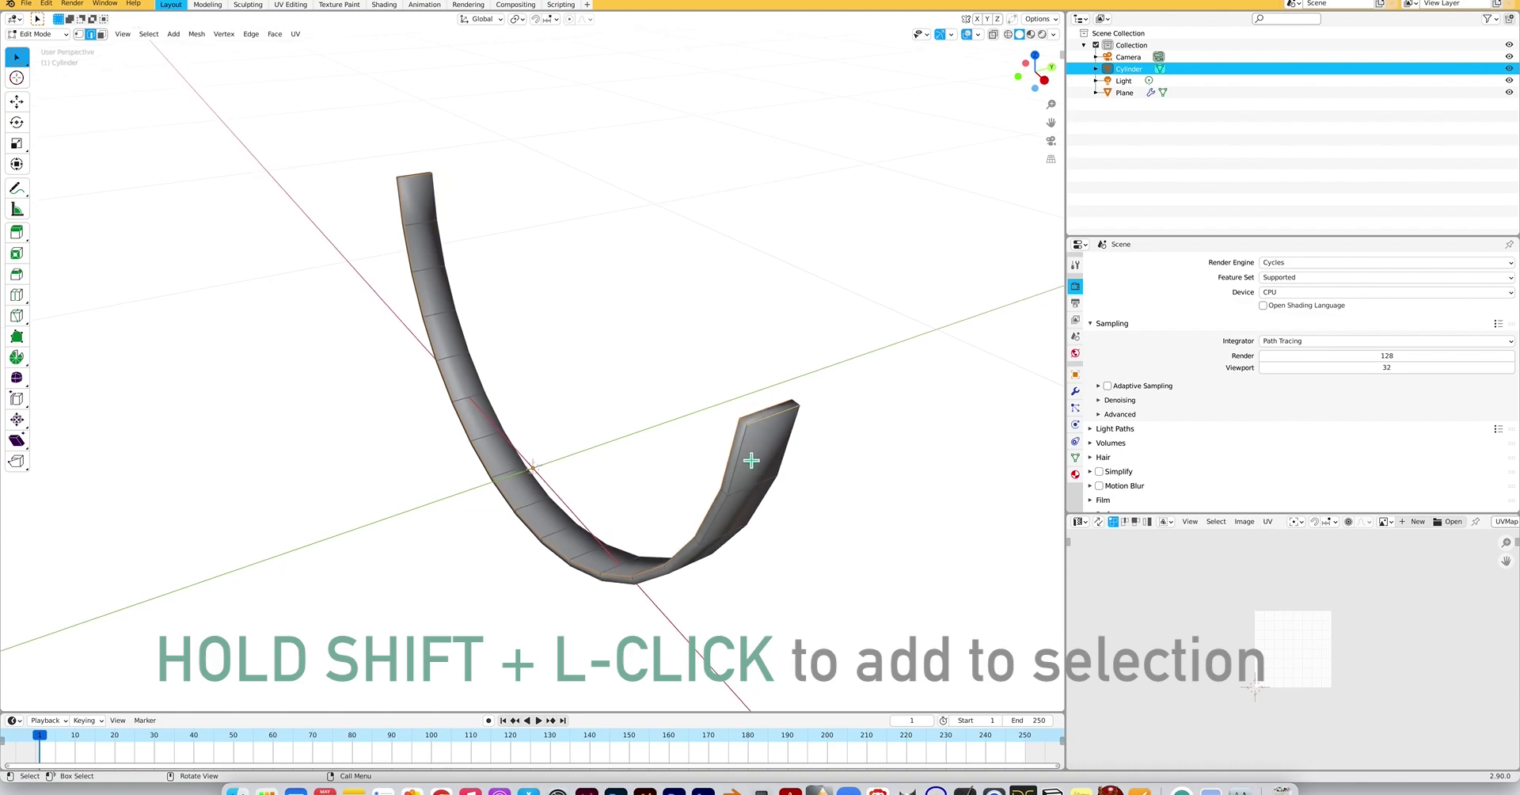
pyautogui.hscroll(-5, 621, 396)
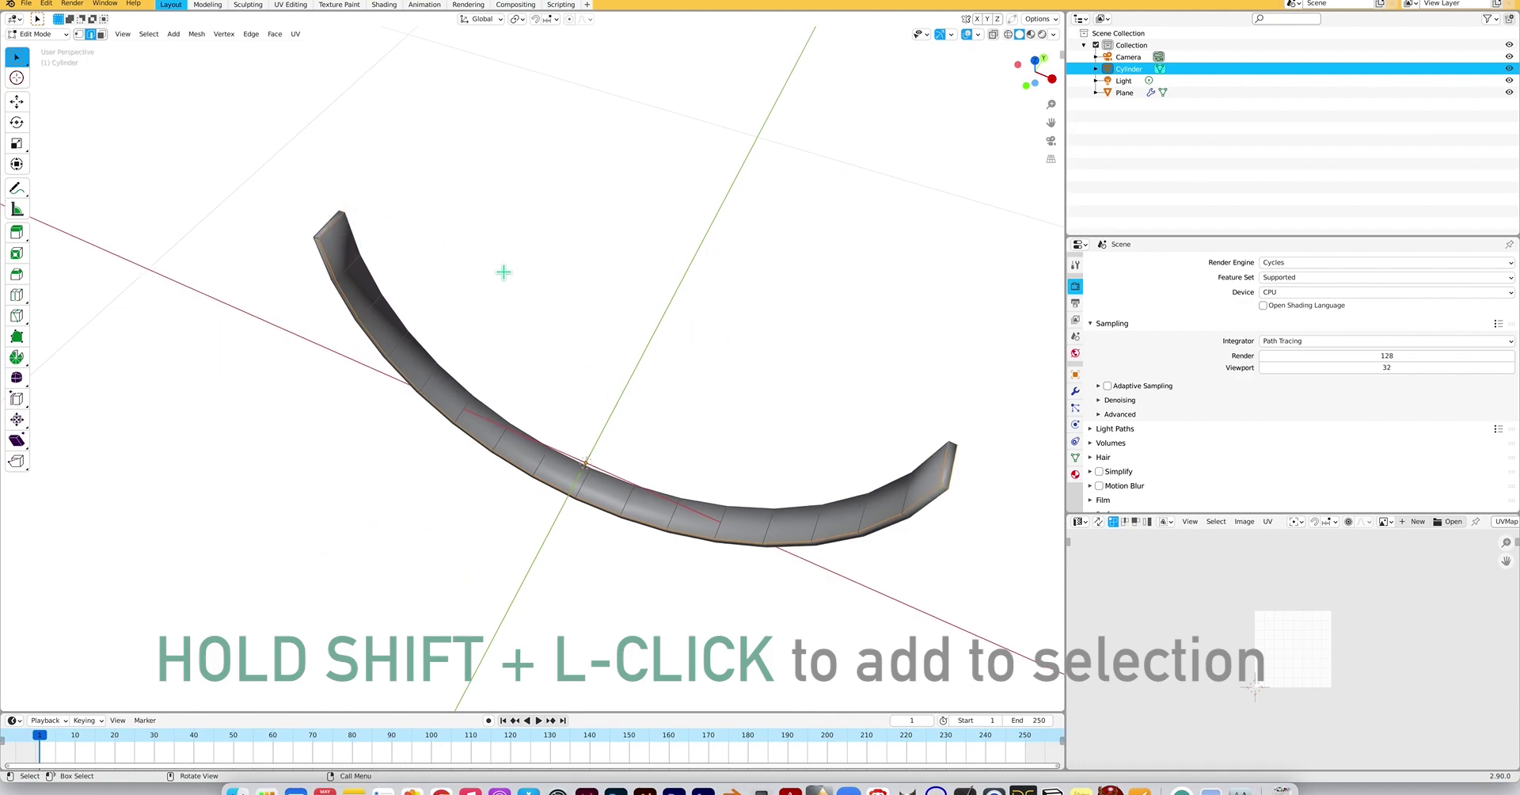
pyautogui.rightClick(505, 431)
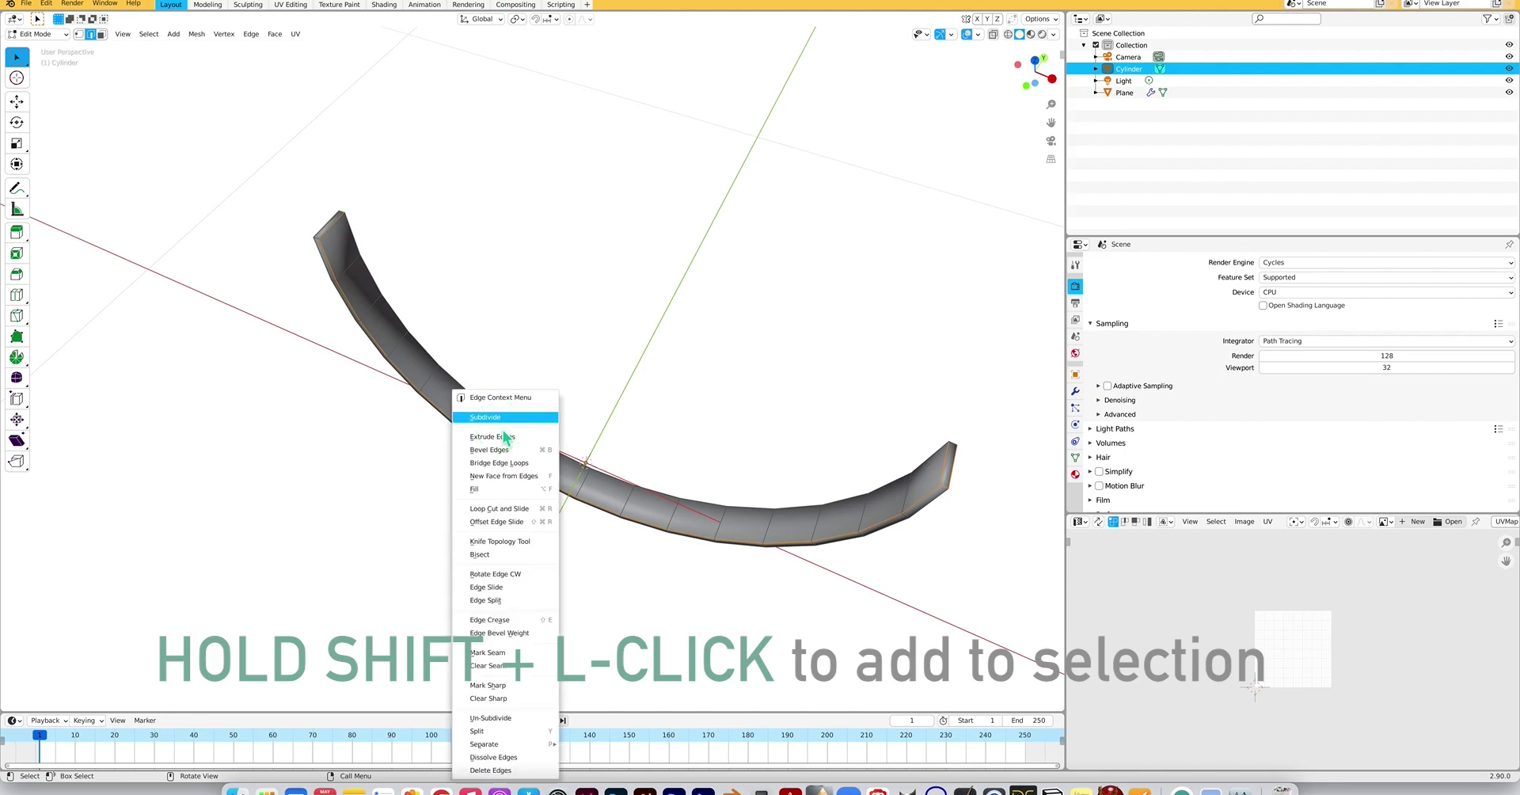
pyautogui.click(515, 652)
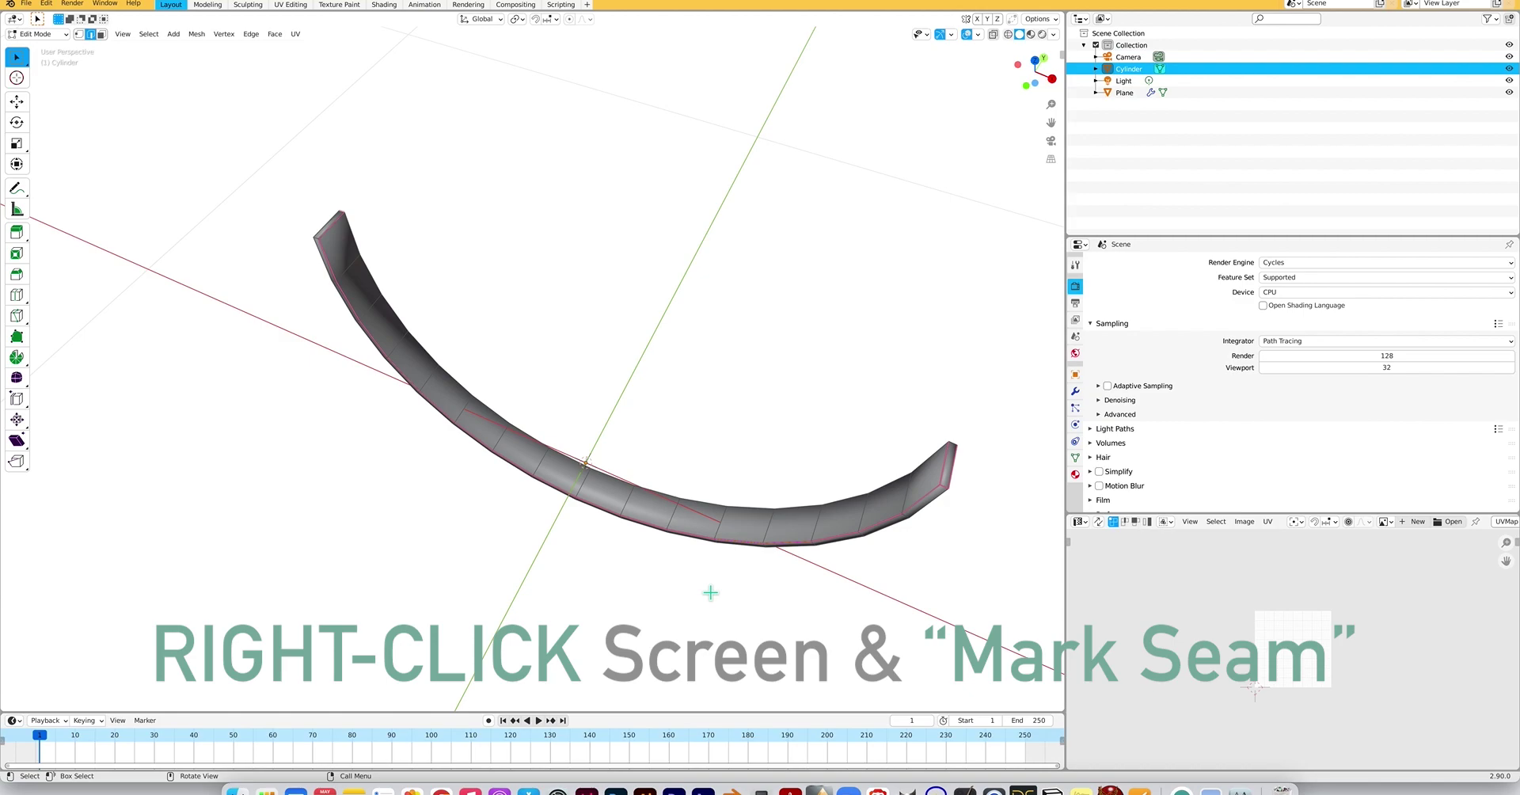
pyautogui.press('Tab')
pyautogui.press('Tab')
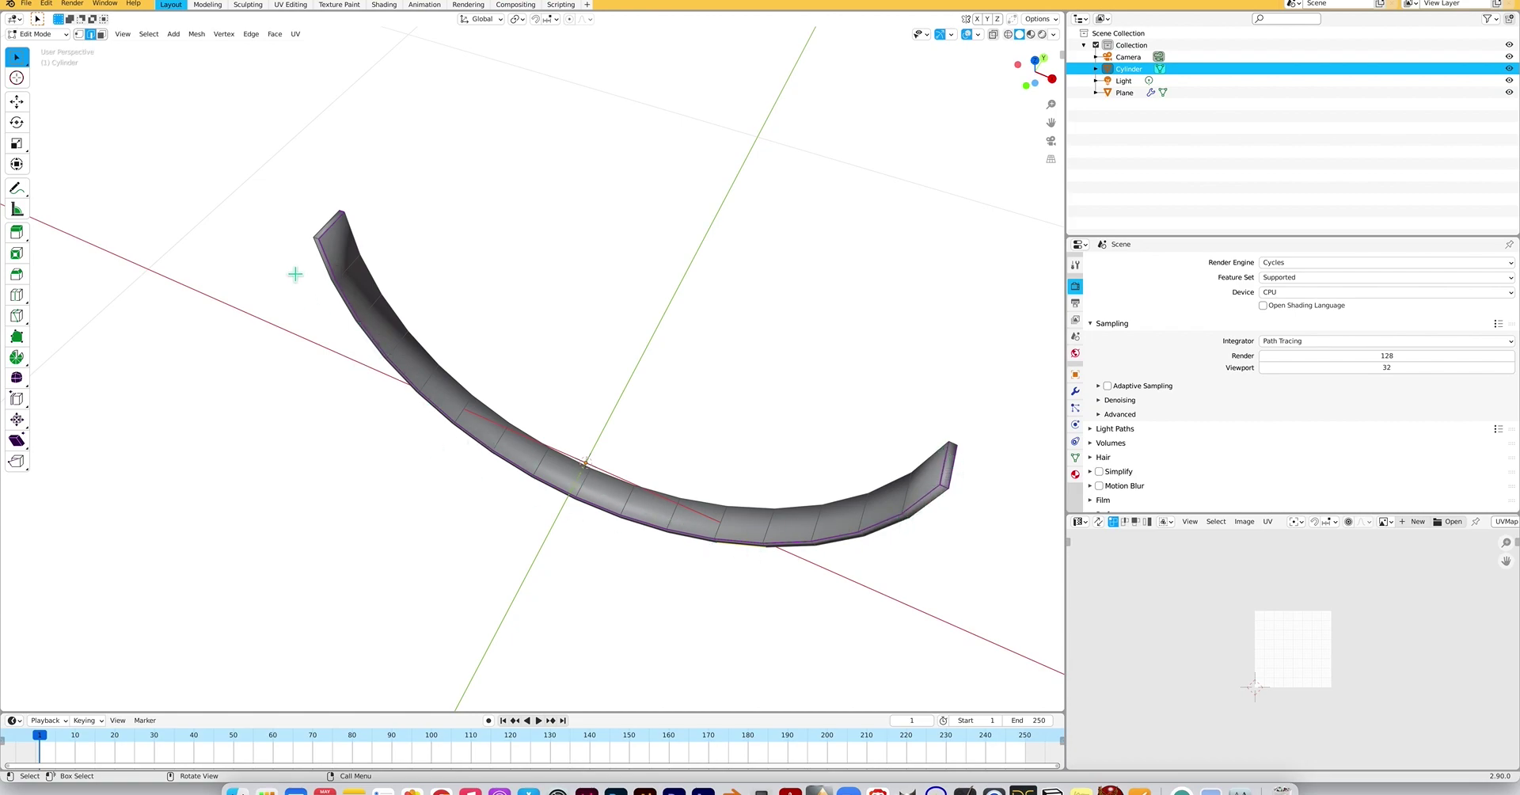
# Examine the marked seam up close along the half ring's end and curved rim.
pyautogui.scroll(4, 324, 330)
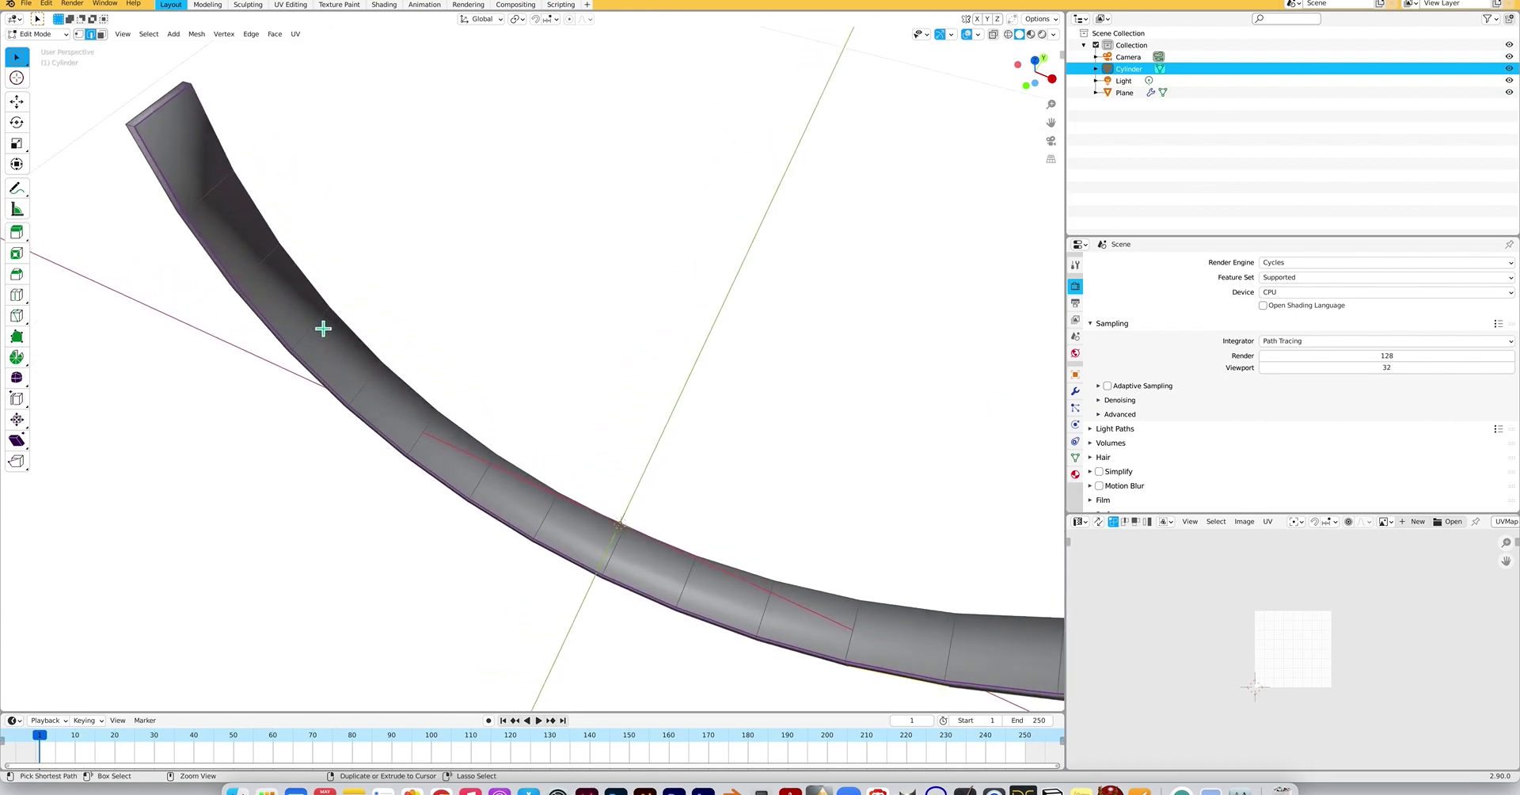
pyautogui.hscroll(-5, 323, 327)
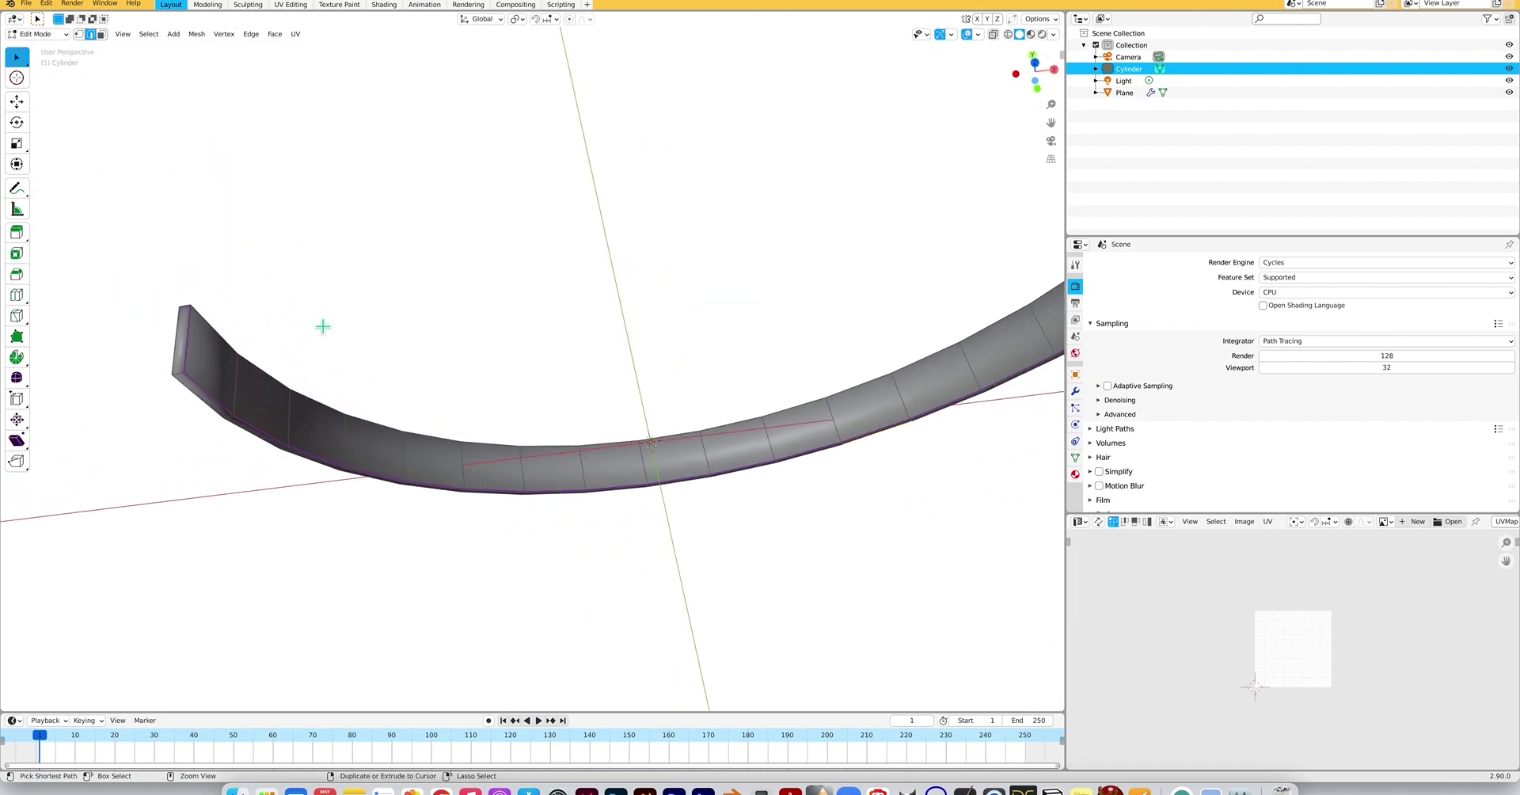
pyautogui.keyDown('ctrl'); pyautogui.scroll(3, 324, 326); pyautogui.keyUp('ctrl')
pyautogui.keyDown('shift'); pyautogui.hscroll(-5, 323, 326); pyautogui.keyUp('shift')
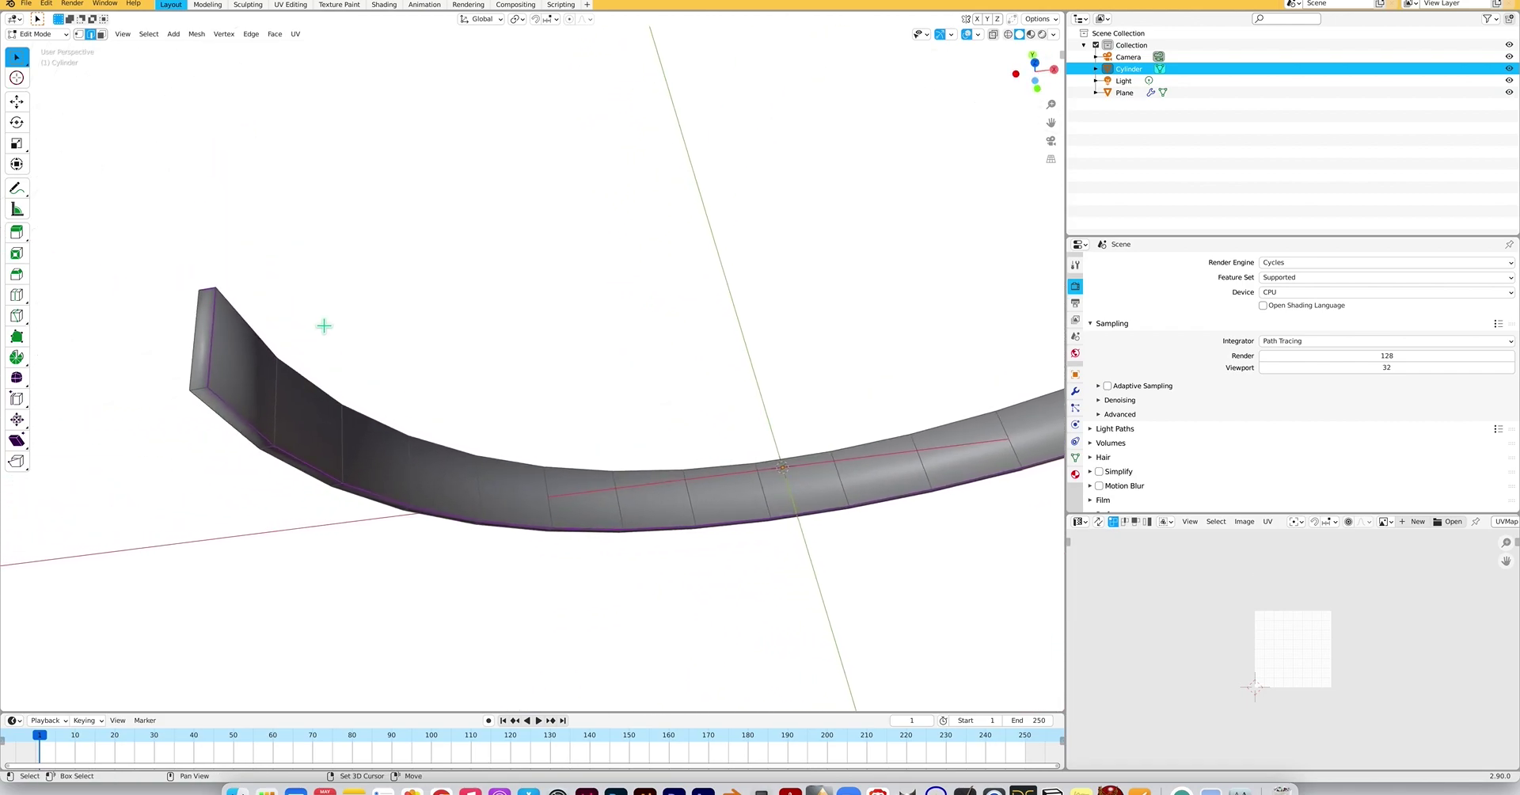
pyautogui.keyDown('ctrl'); pyautogui.scroll(1, 324, 326); pyautogui.keyUp('ctrl')
pyautogui.keyDown('ctrl'); pyautogui.scroll(4, 324, 326); pyautogui.keyUp('ctrl')
pyautogui.keyDown('shift'); pyautogui.hscroll(-4, 323, 326); pyautogui.keyUp('shift')
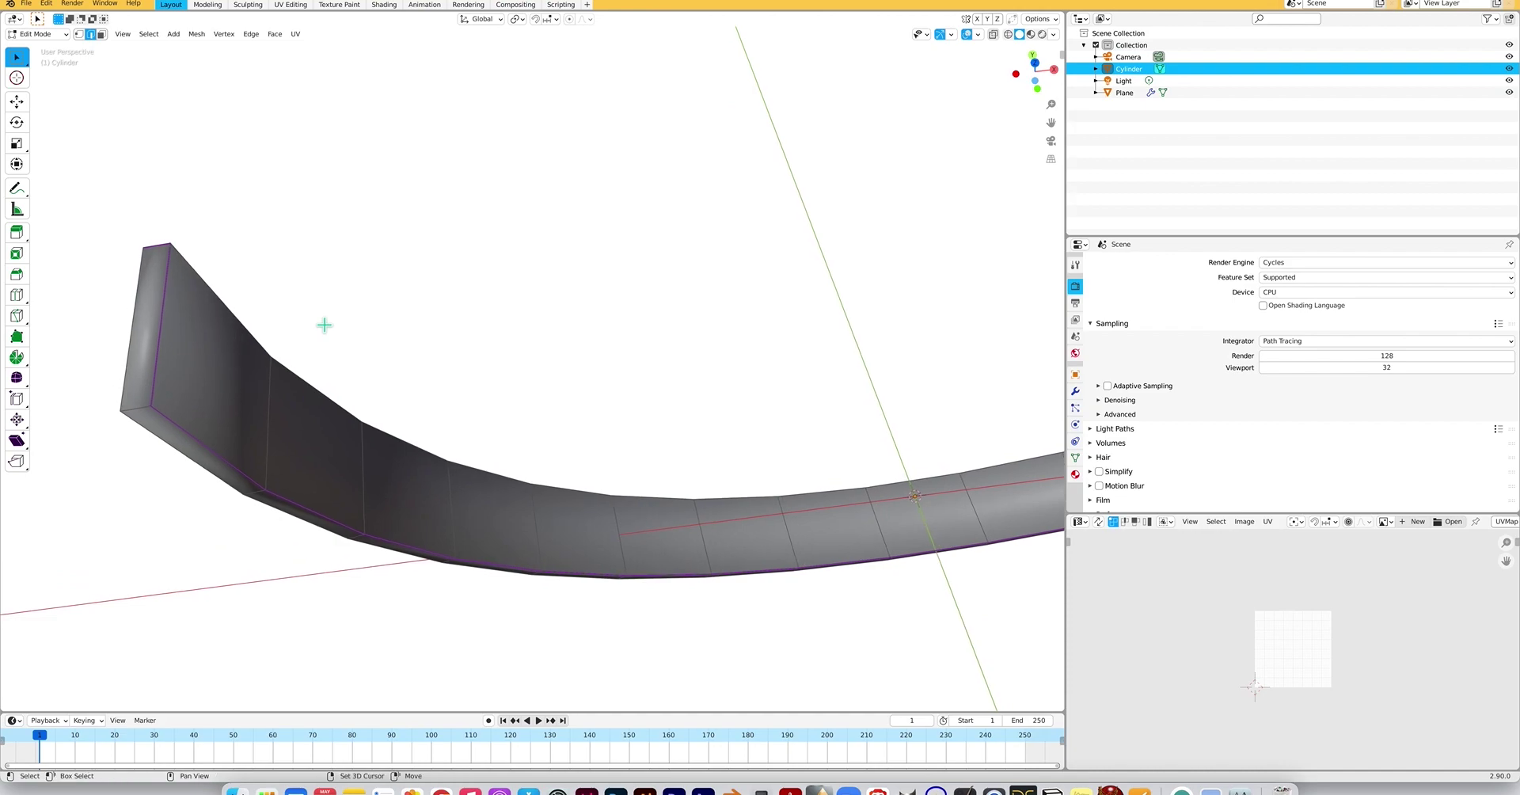
pyautogui.keyDown('ctrl'); pyautogui.scroll(1, 323, 324); pyautogui.keyUp('ctrl')
pyautogui.keyDown('ctrl'); pyautogui.scroll(3, 322, 325); pyautogui.keyUp('ctrl')
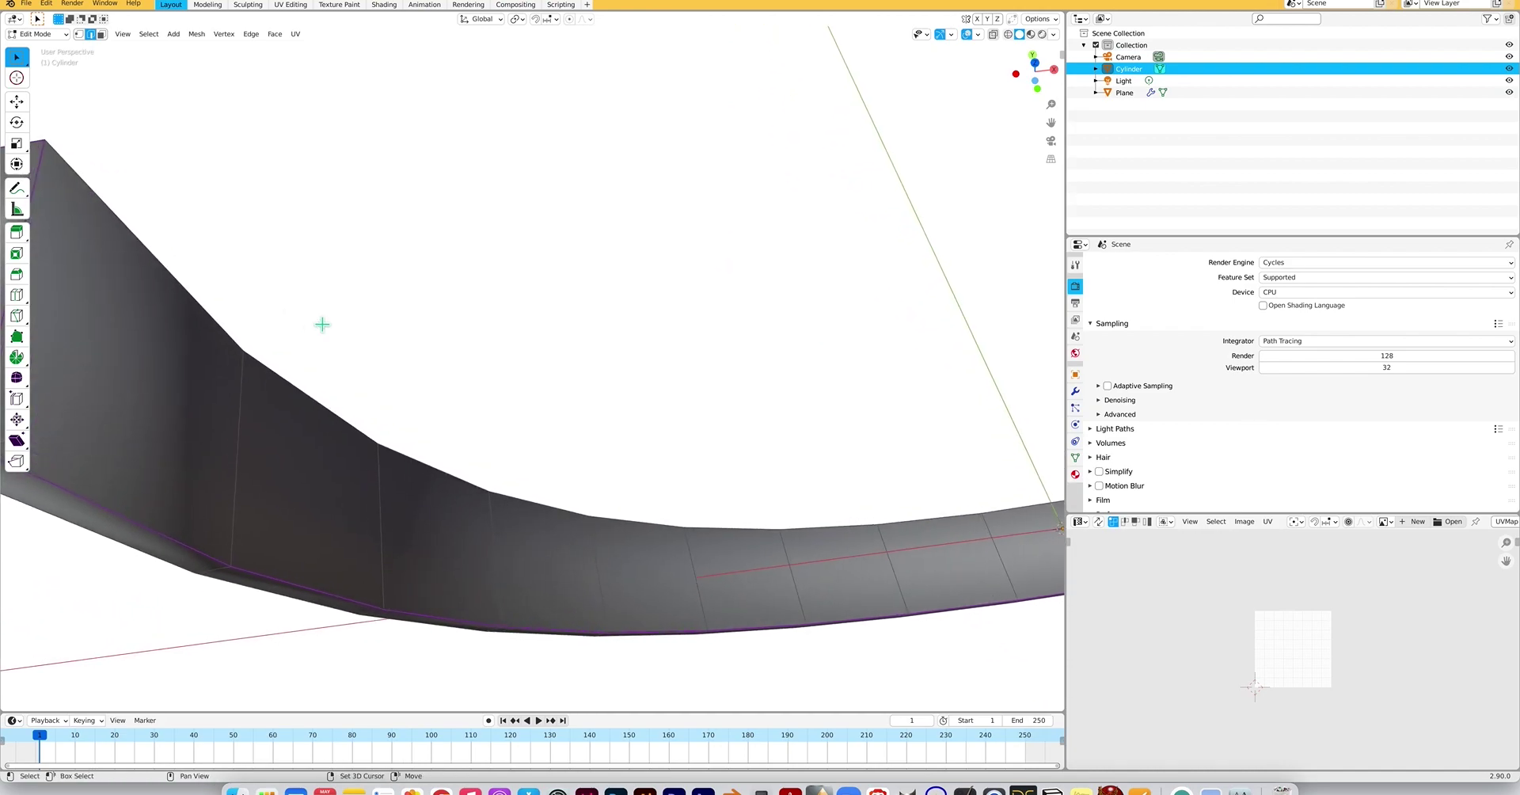
pyautogui.keyDown('shift'); pyautogui.hscroll(-4, 323, 325); pyautogui.keyUp('shift')
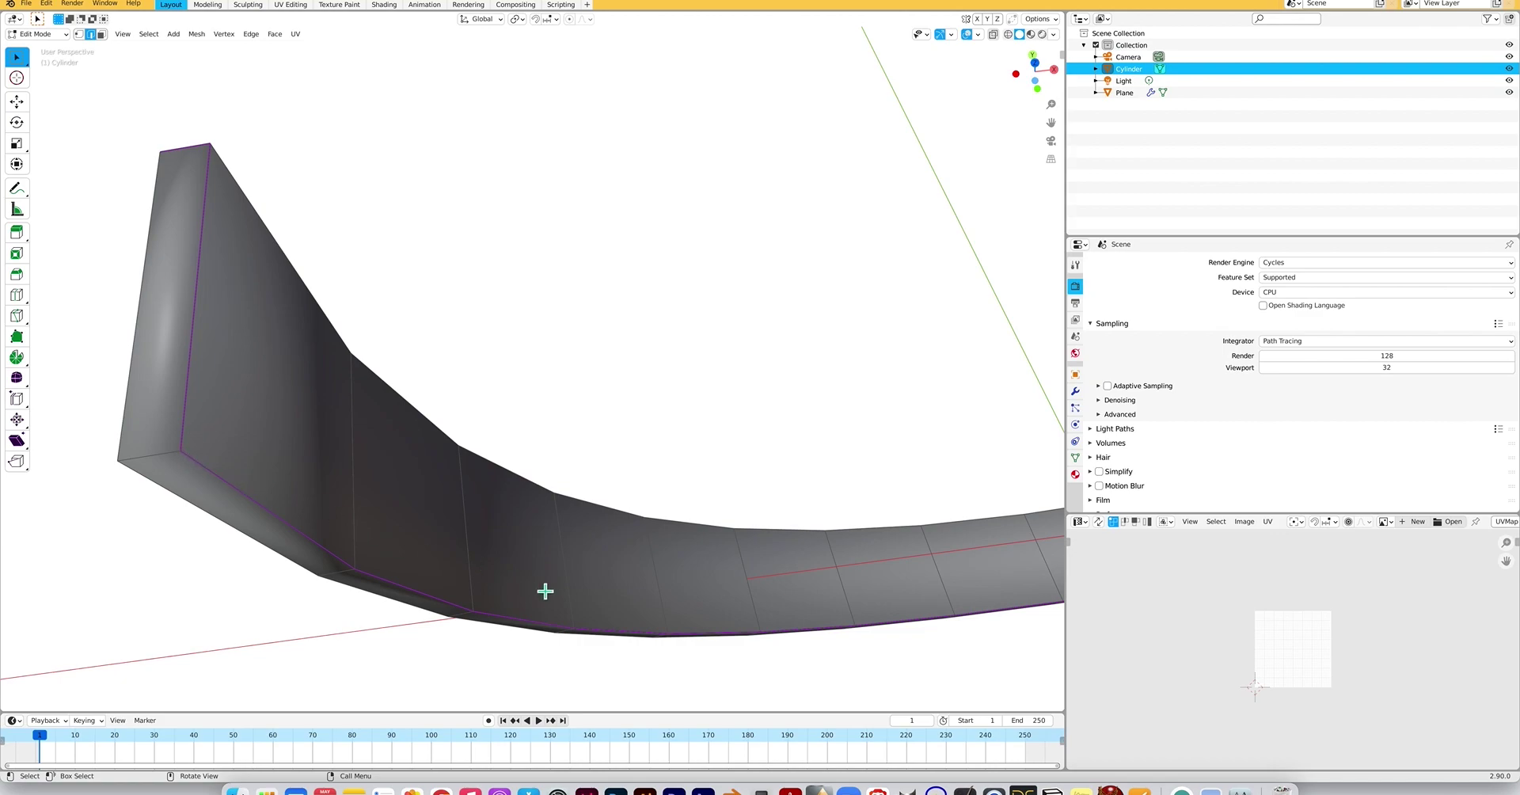
pyautogui.scroll(-5, 610, 326)
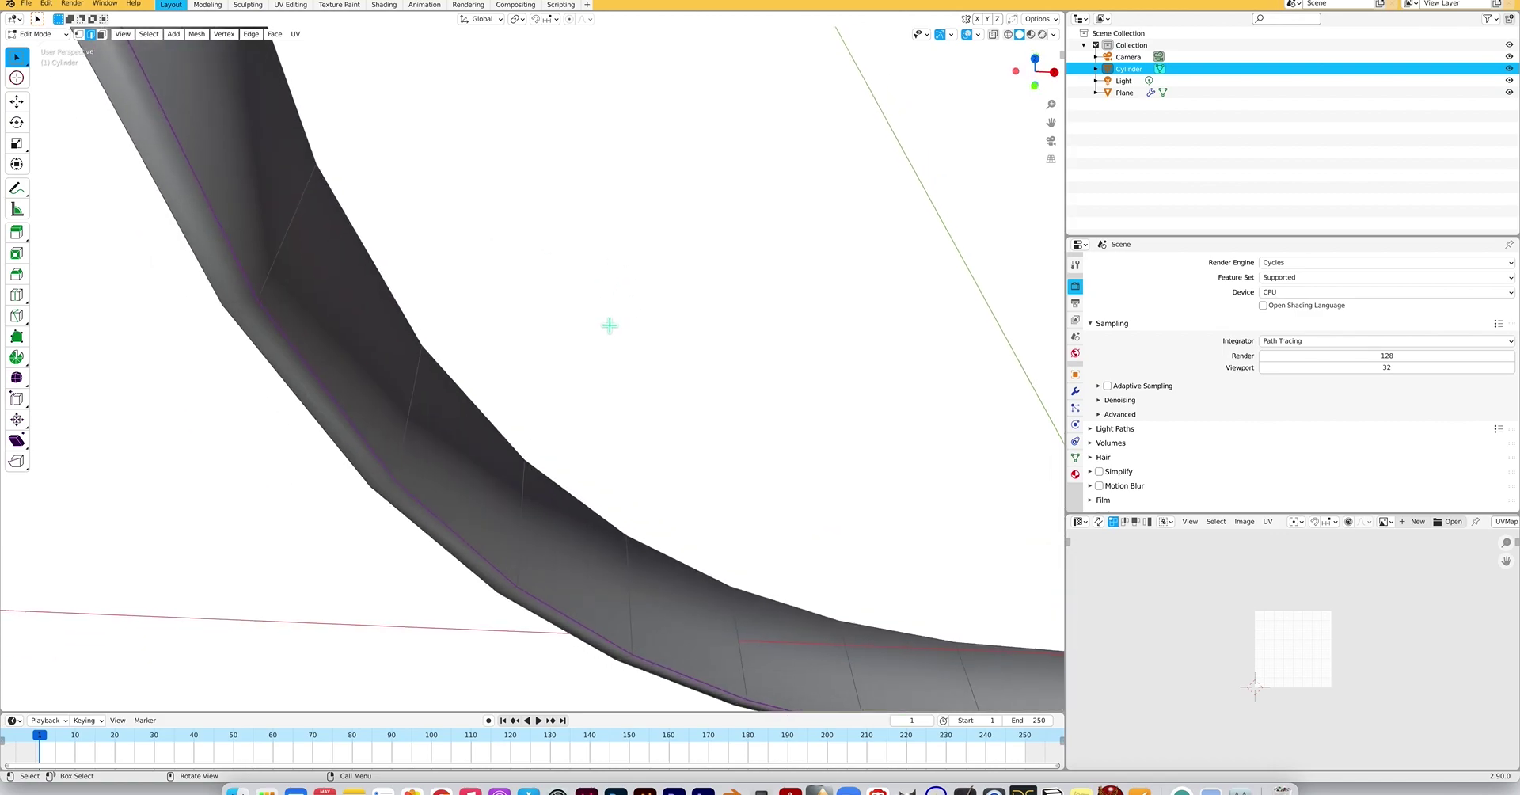
# Examine the marked seams along the half ring's rim and at both of its ends from several angles.
pyautogui.keyDown('ctrl'); pyautogui.scroll(-5, 610, 326); pyautogui.keyUp('ctrl')
pyautogui.keyDown('shift'); pyautogui.hscroll(6, 610, 326); pyautogui.keyUp('shift')
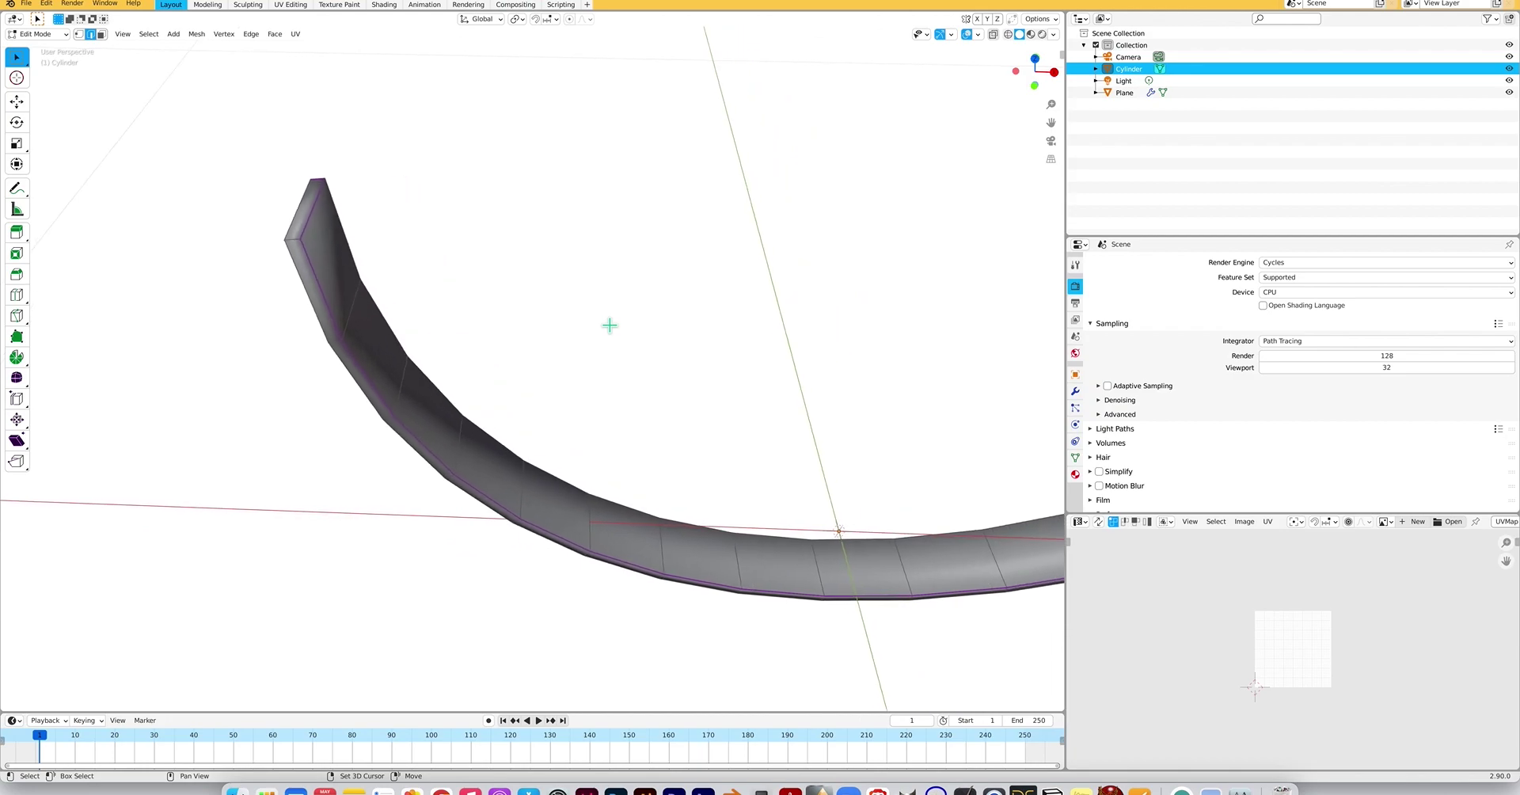
pyautogui.hscroll(5, 610, 324)
pyautogui.keyDown('ctrl'); pyautogui.scroll(-5, 610, 323); pyautogui.keyUp('ctrl')
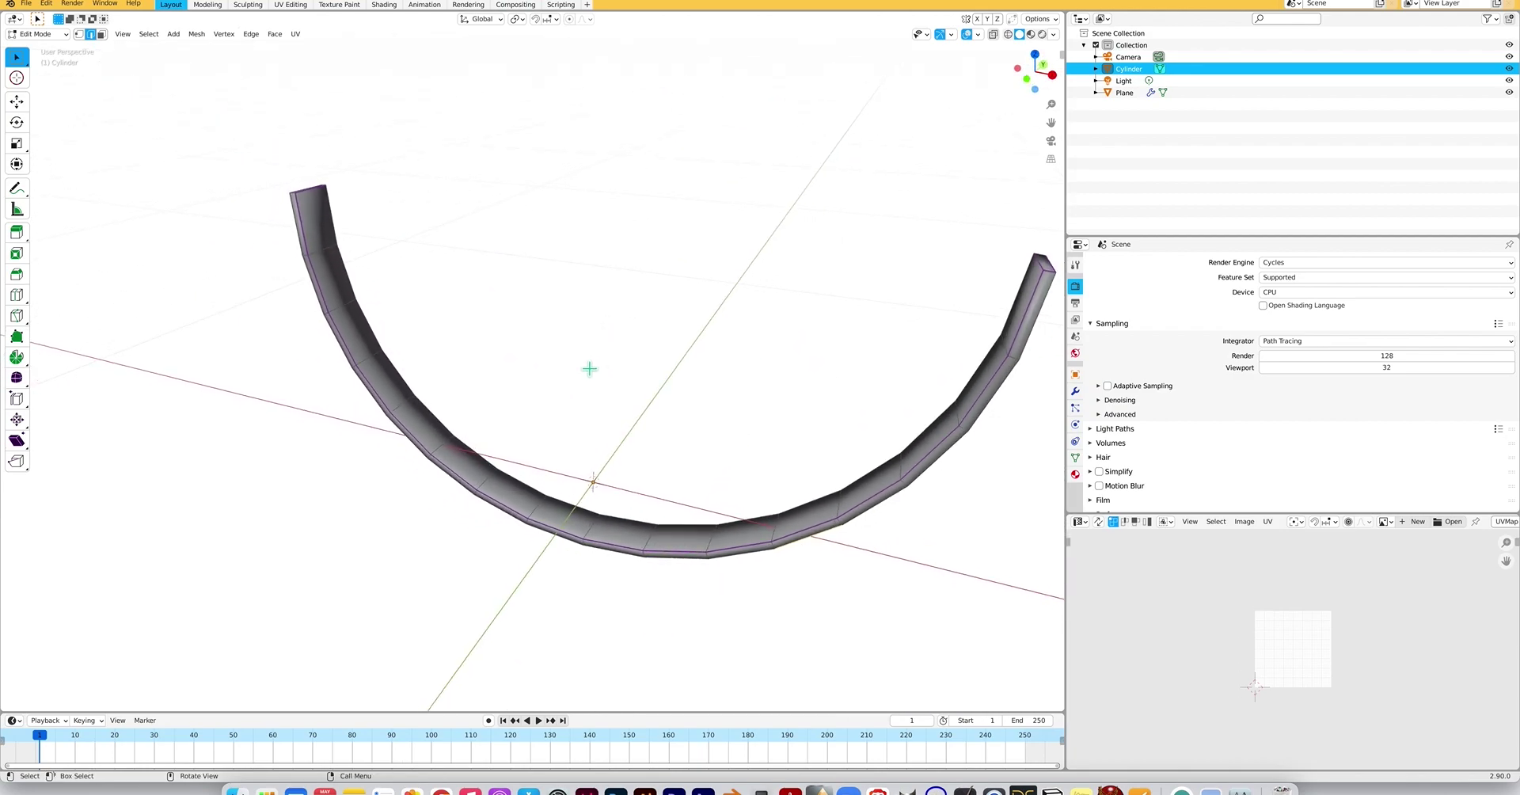
pyautogui.hscroll(-5, 546, 346)
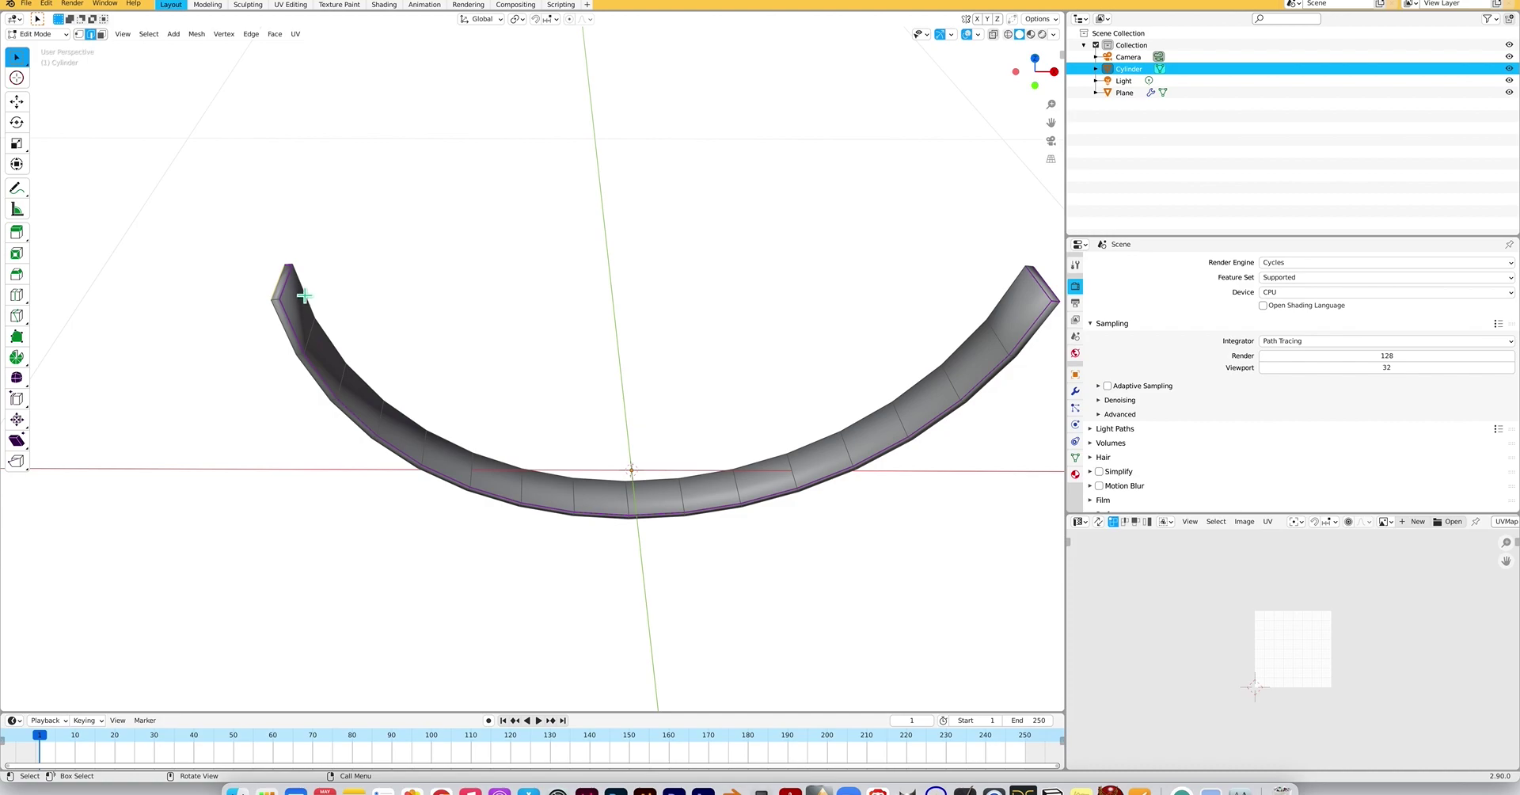
pyautogui.rightClick(304, 296)
pyautogui.hscroll(3, 547, 403)
pyautogui.scroll(3, 547, 403)
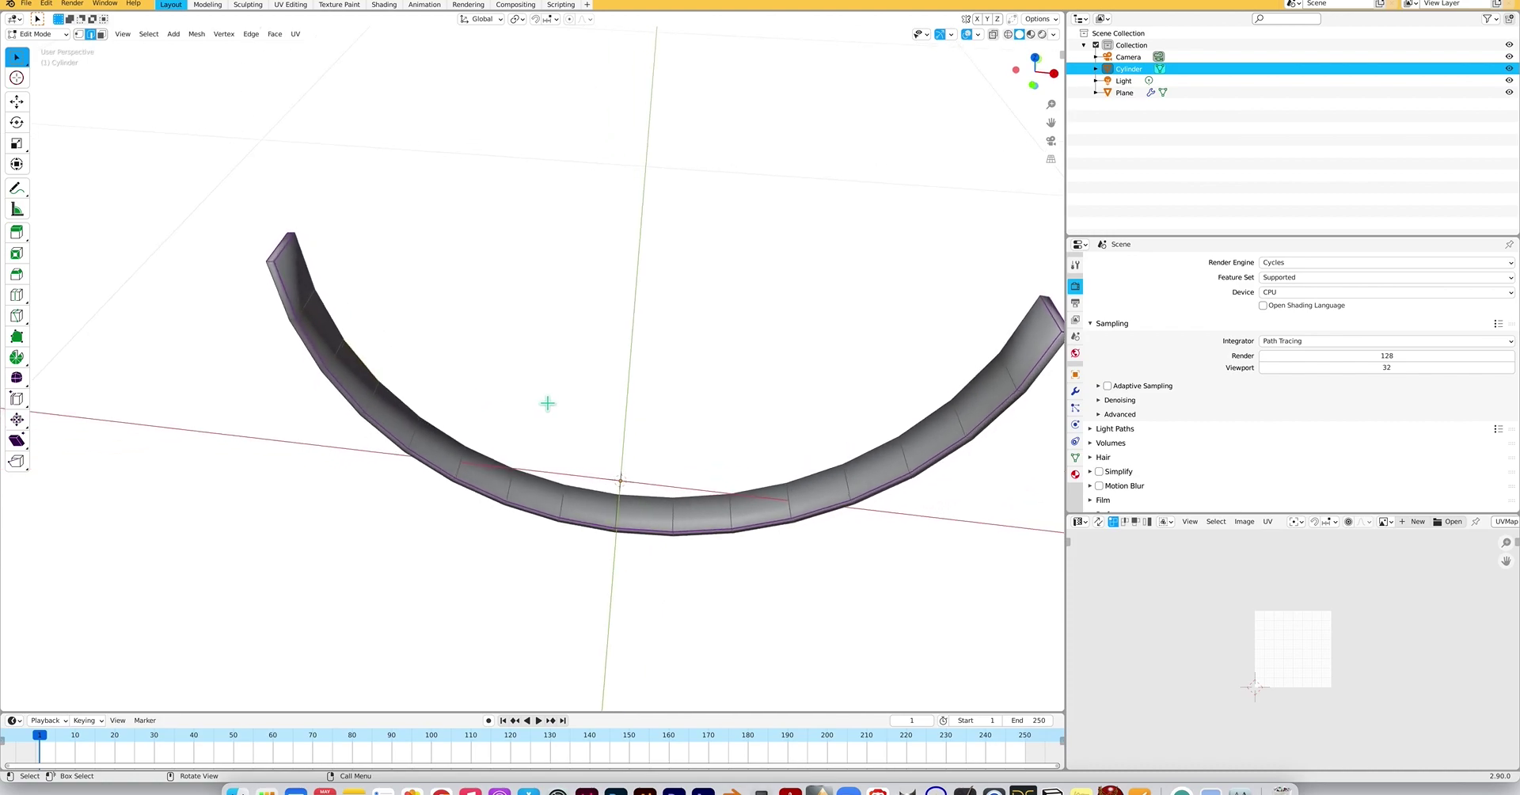
pyautogui.keyDown('shift'); pyautogui.hscroll(-1, 547, 404); pyautogui.keyUp('shift')
pyautogui.keyDown('shift'); pyautogui.hscroll(3, 547, 404); pyautogui.keyUp('shift')
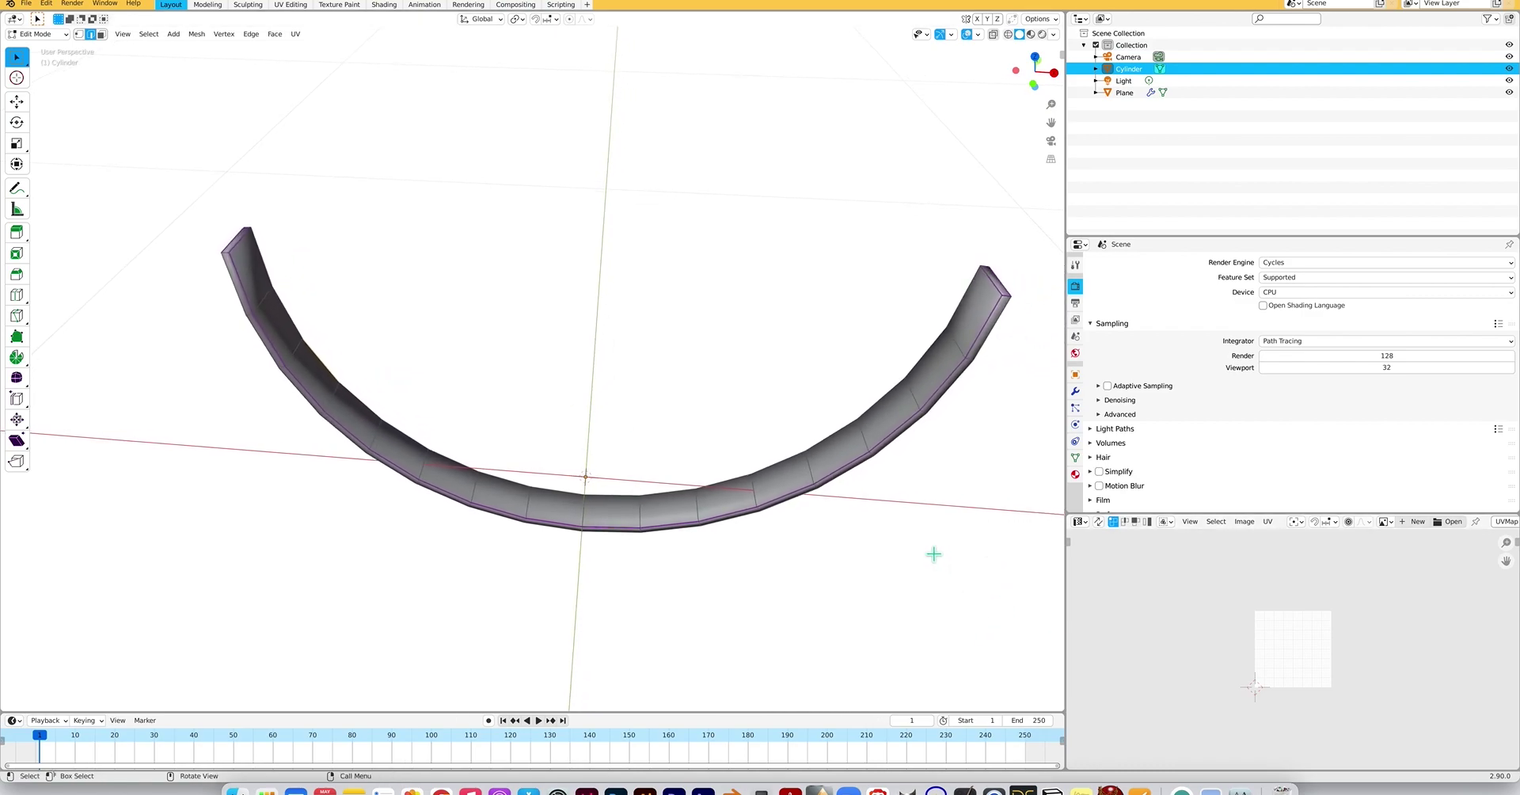
# Select all of the half ring's geometry and display its UVs in an enlarged UV Editor area.
pyautogui.press('a')
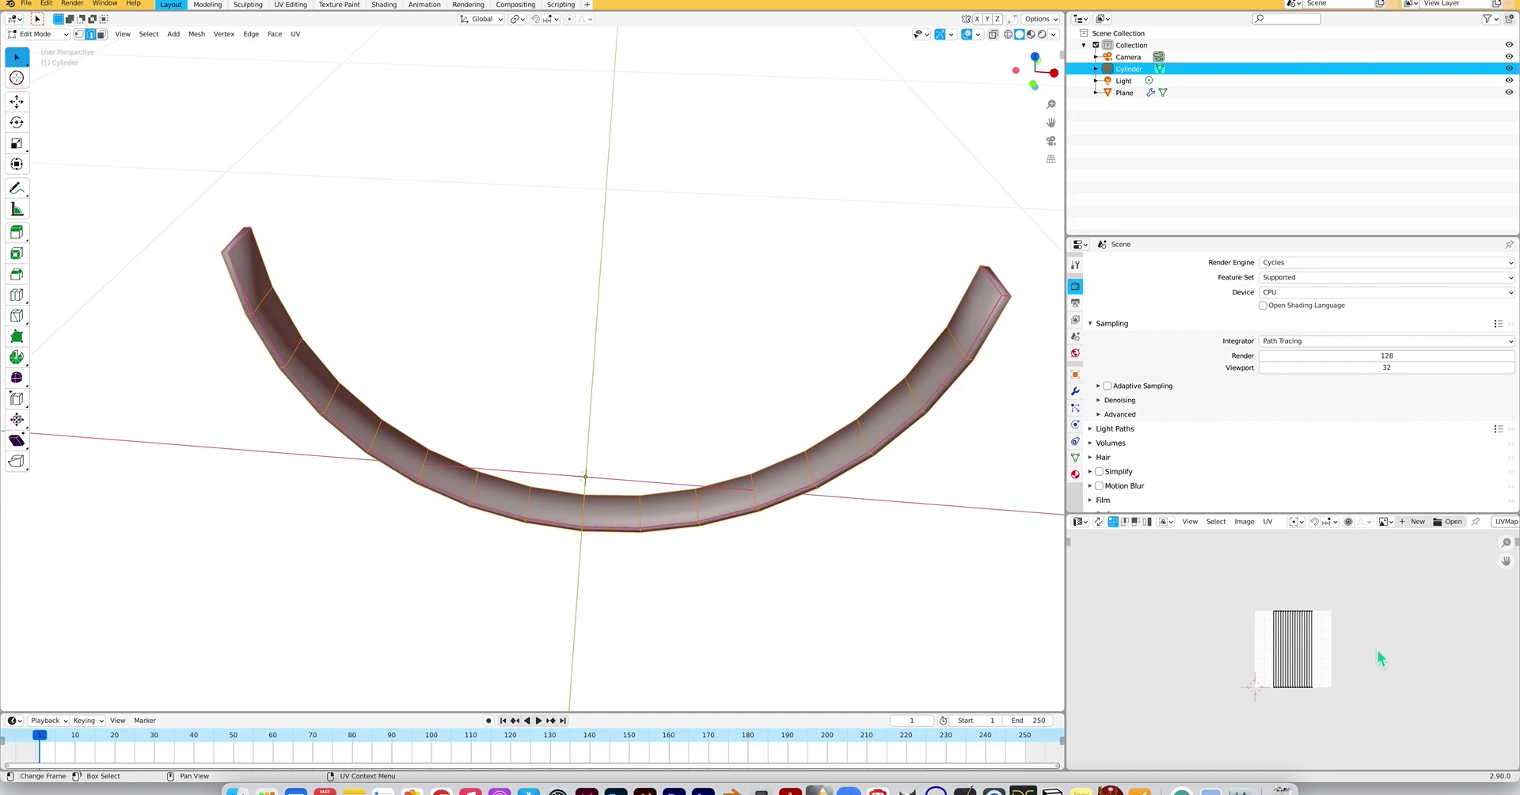
pyautogui.click(1079, 521)
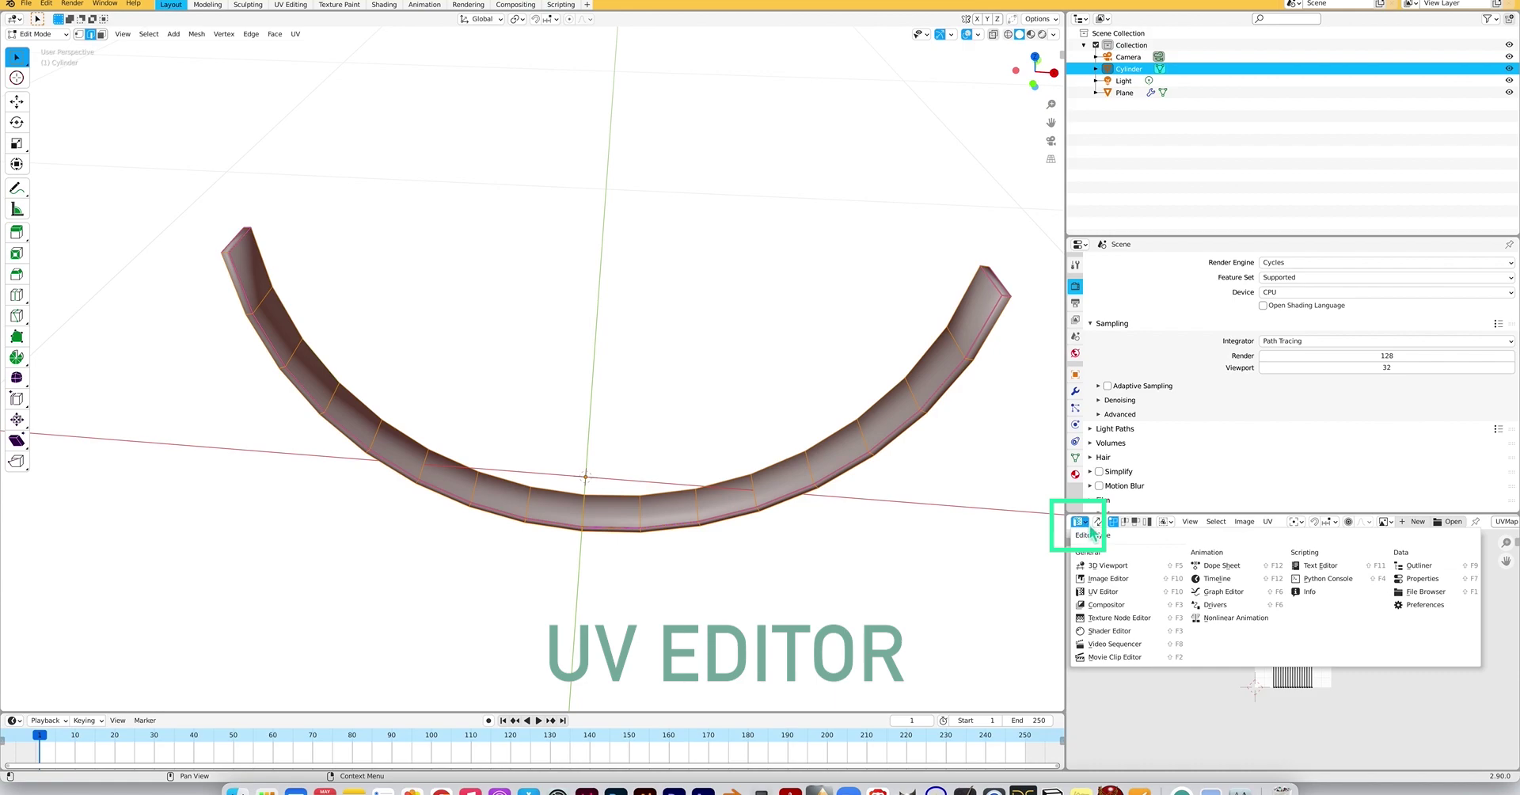
pyautogui.click(1129, 592)
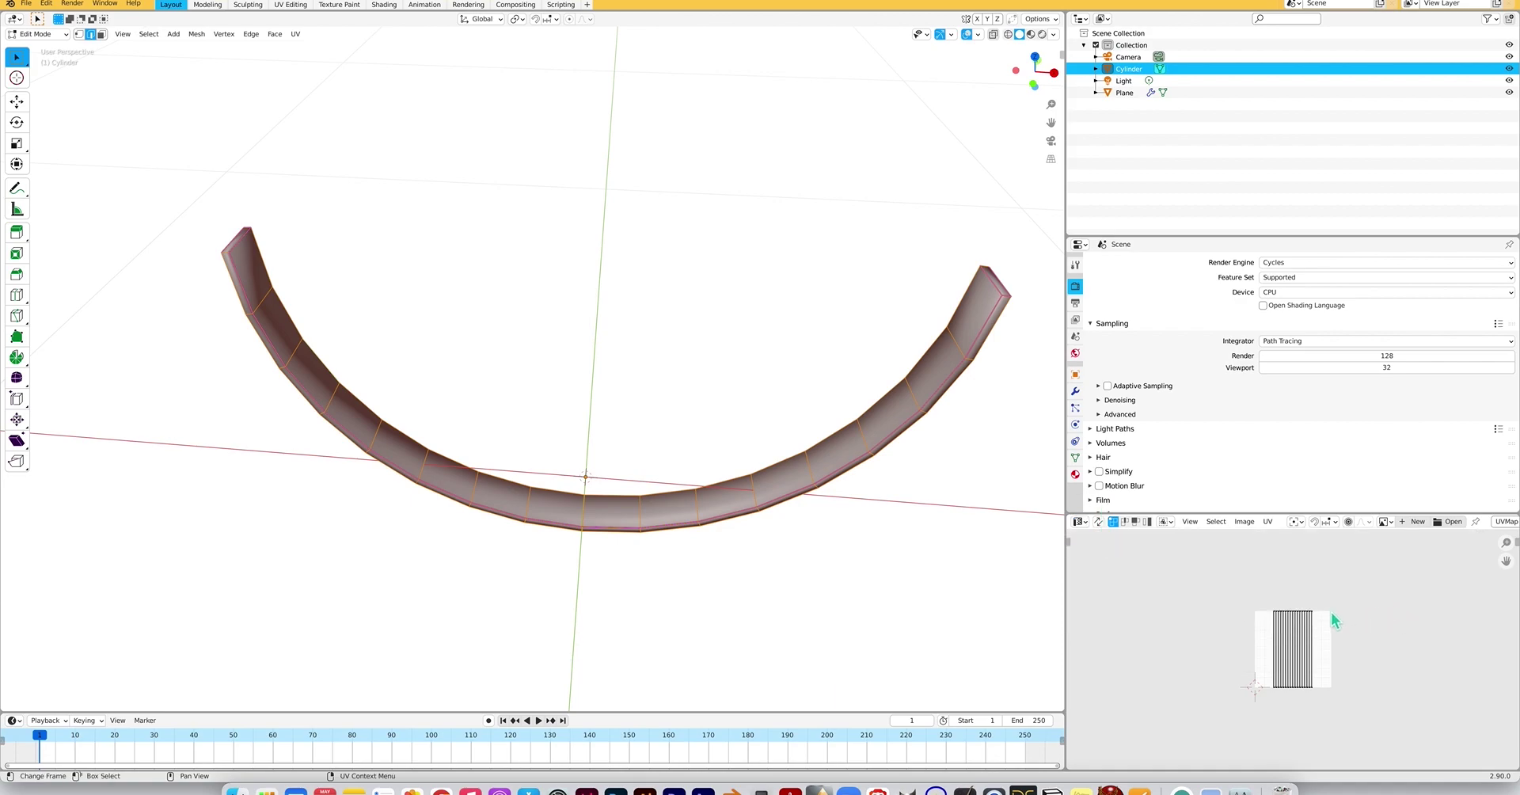
pyautogui.keyDown('ctrl'); pyautogui.scroll(4, 1333, 615); pyautogui.keyUp('ctrl')
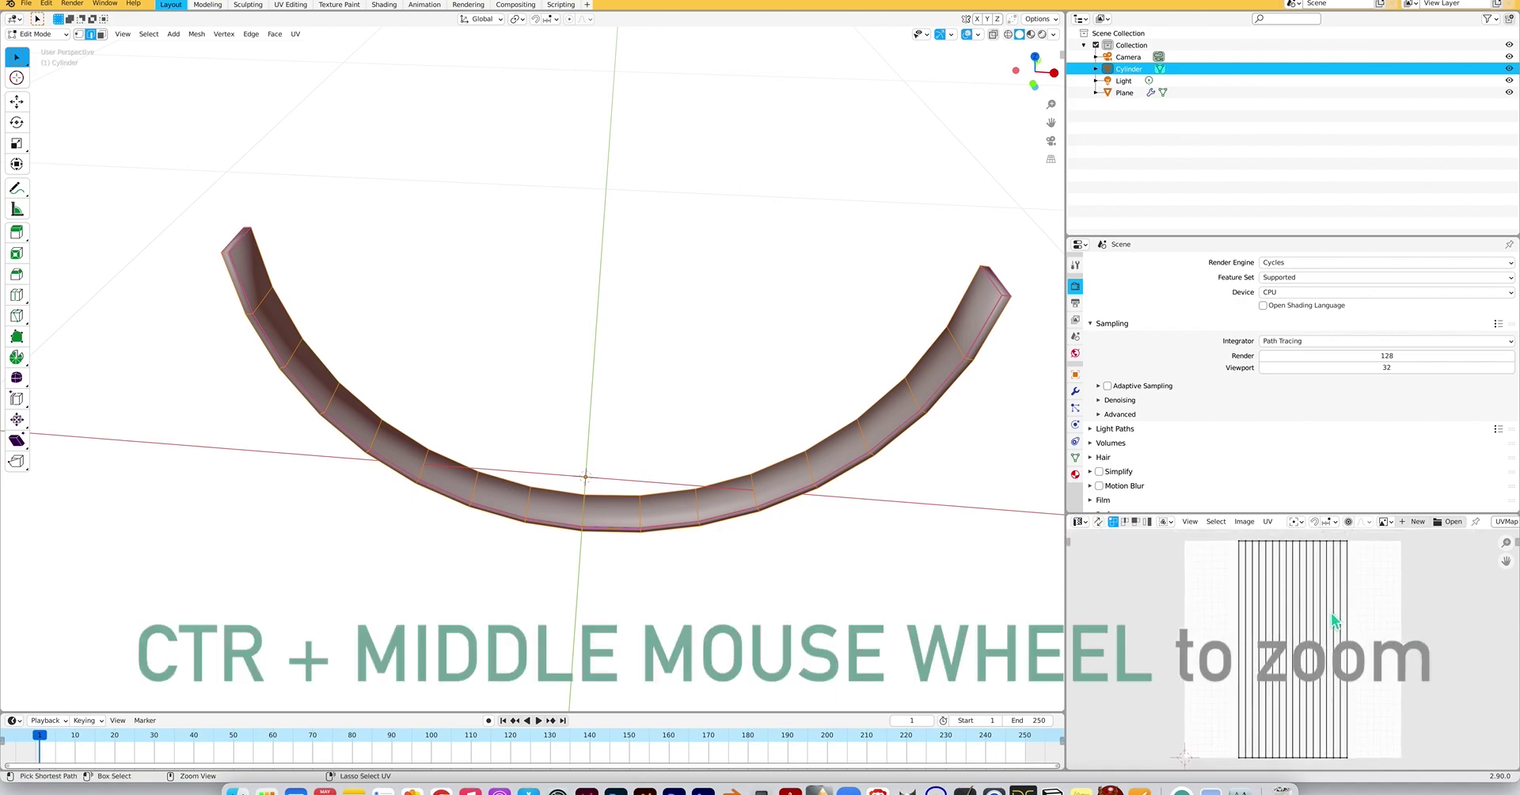
pyautogui.moveTo(1269, 513); pyautogui.dragTo(1269, 408)
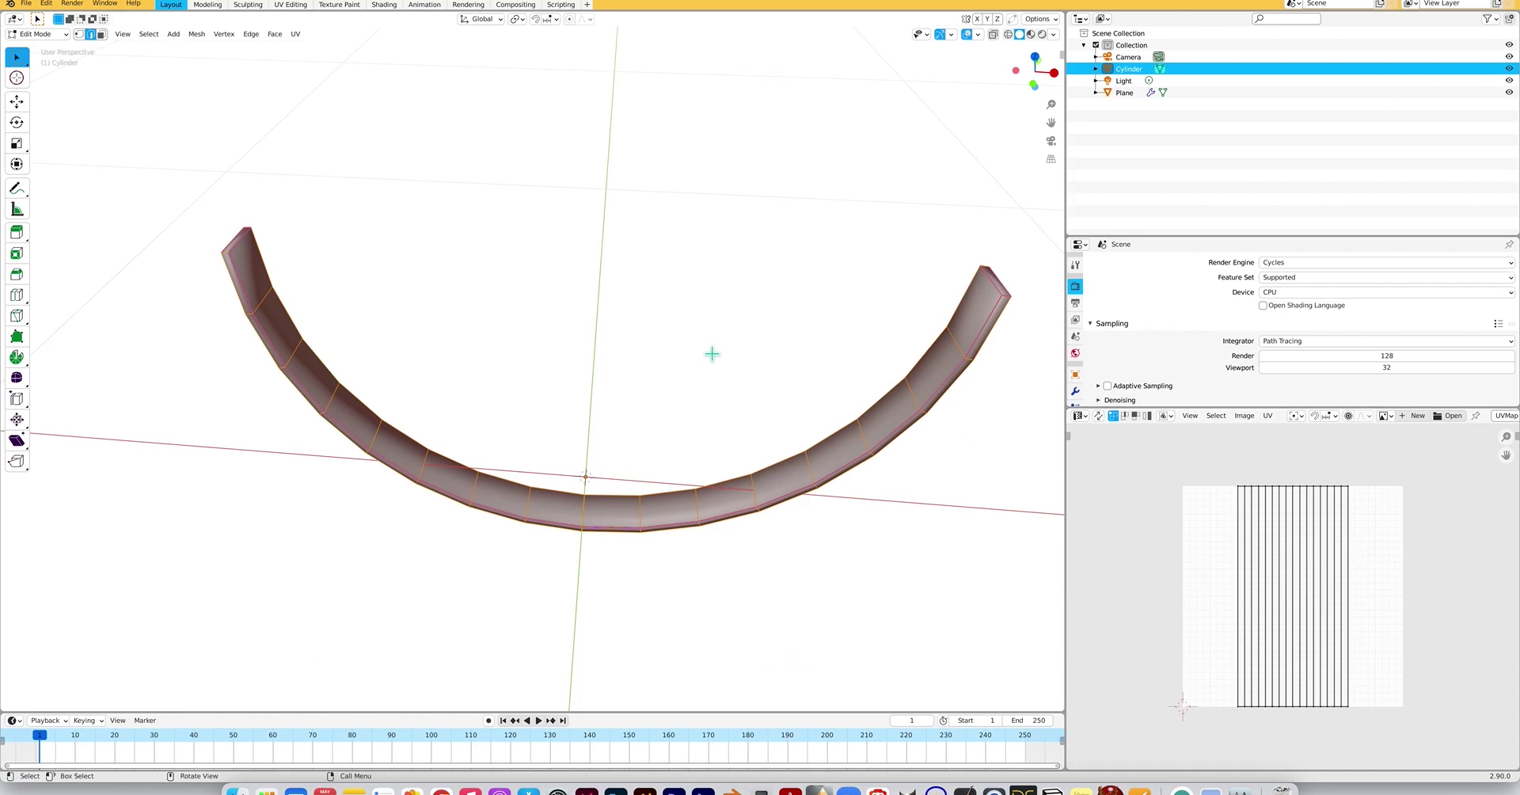
# Reselect the entire half ring and unwrap it along the marked seams.
pyautogui.hotkey('alt', 'a')
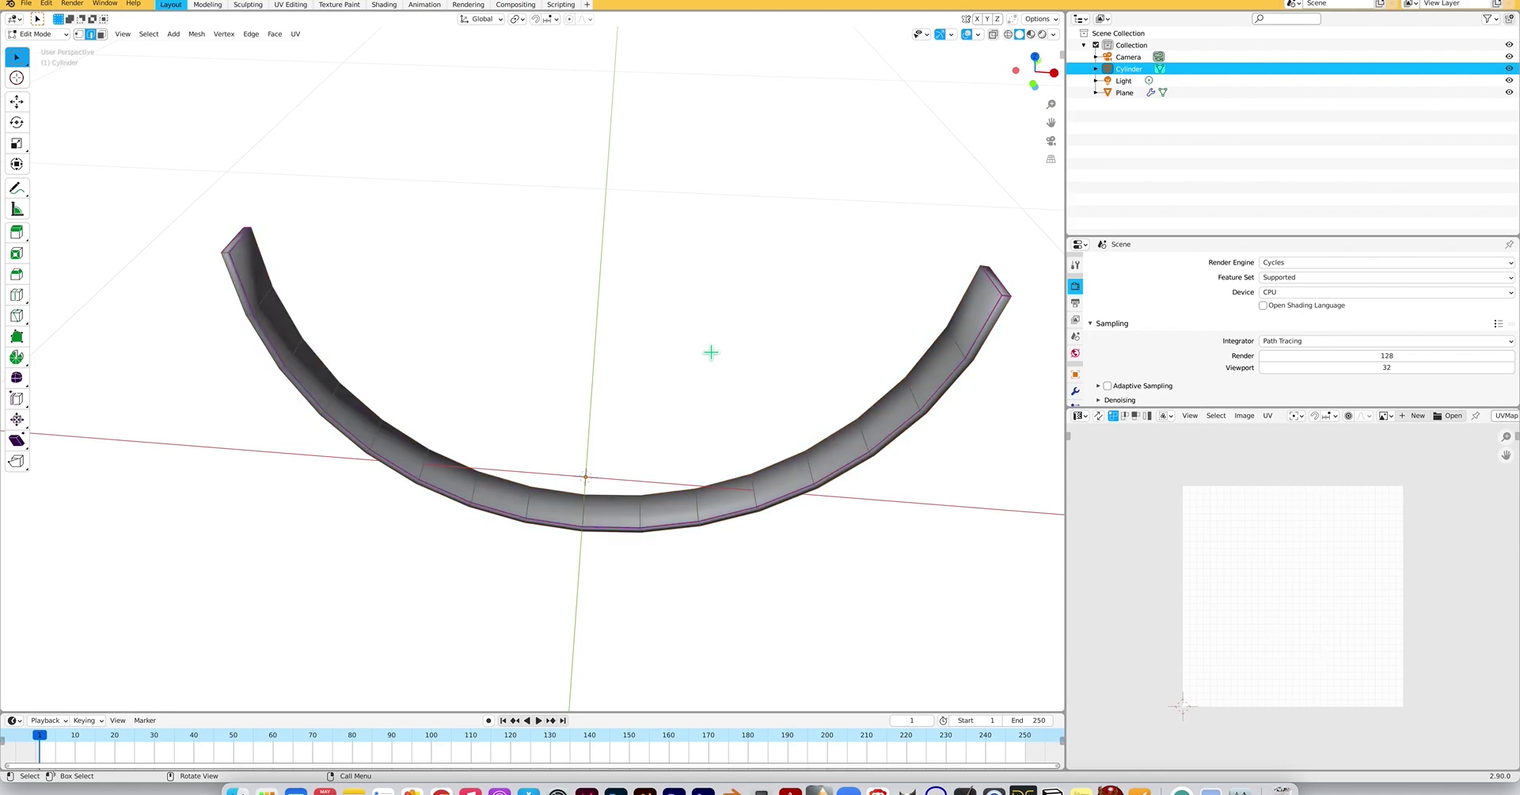
pyautogui.press('a')
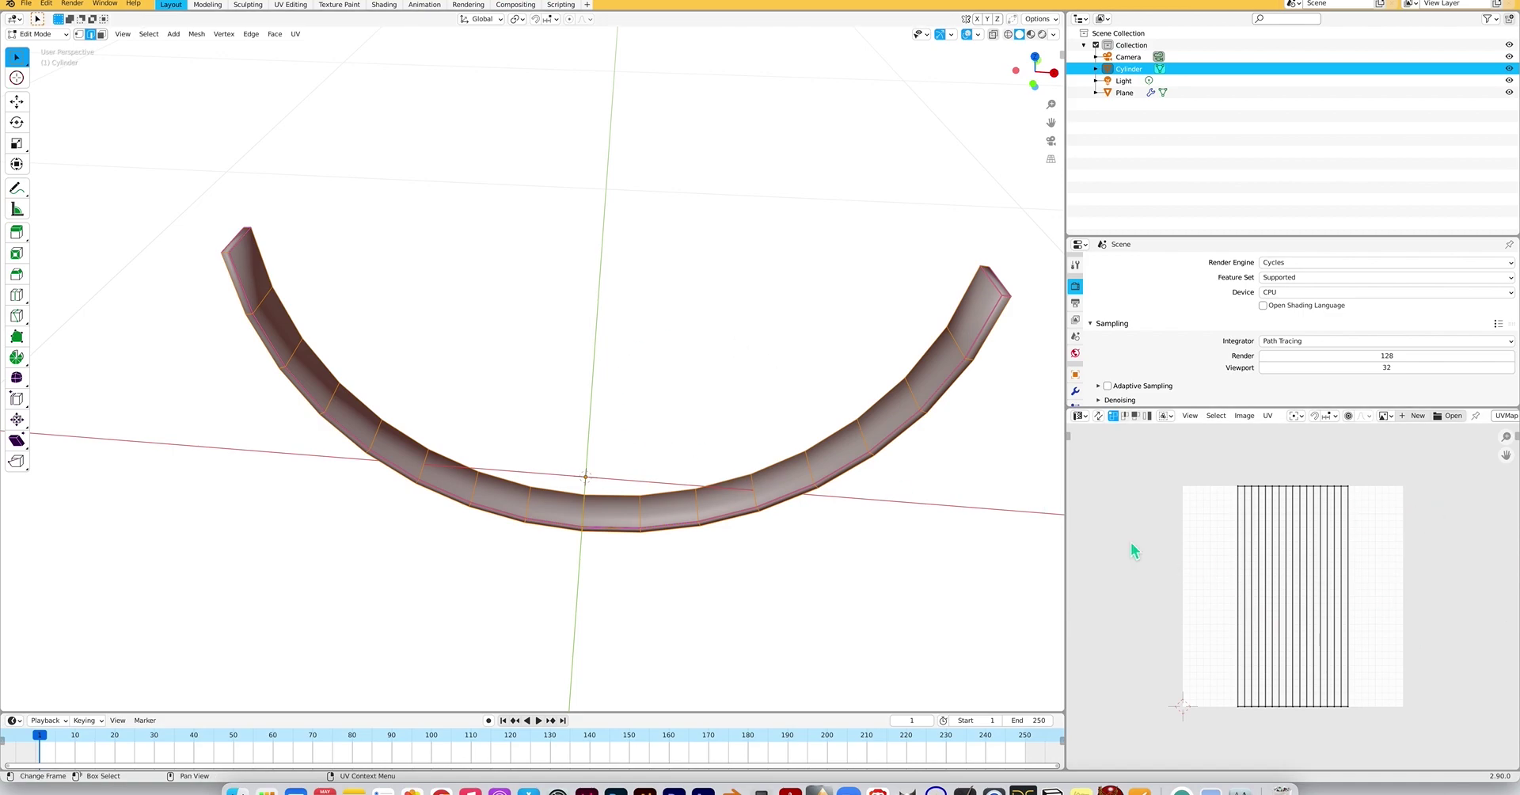
pyautogui.press('u')
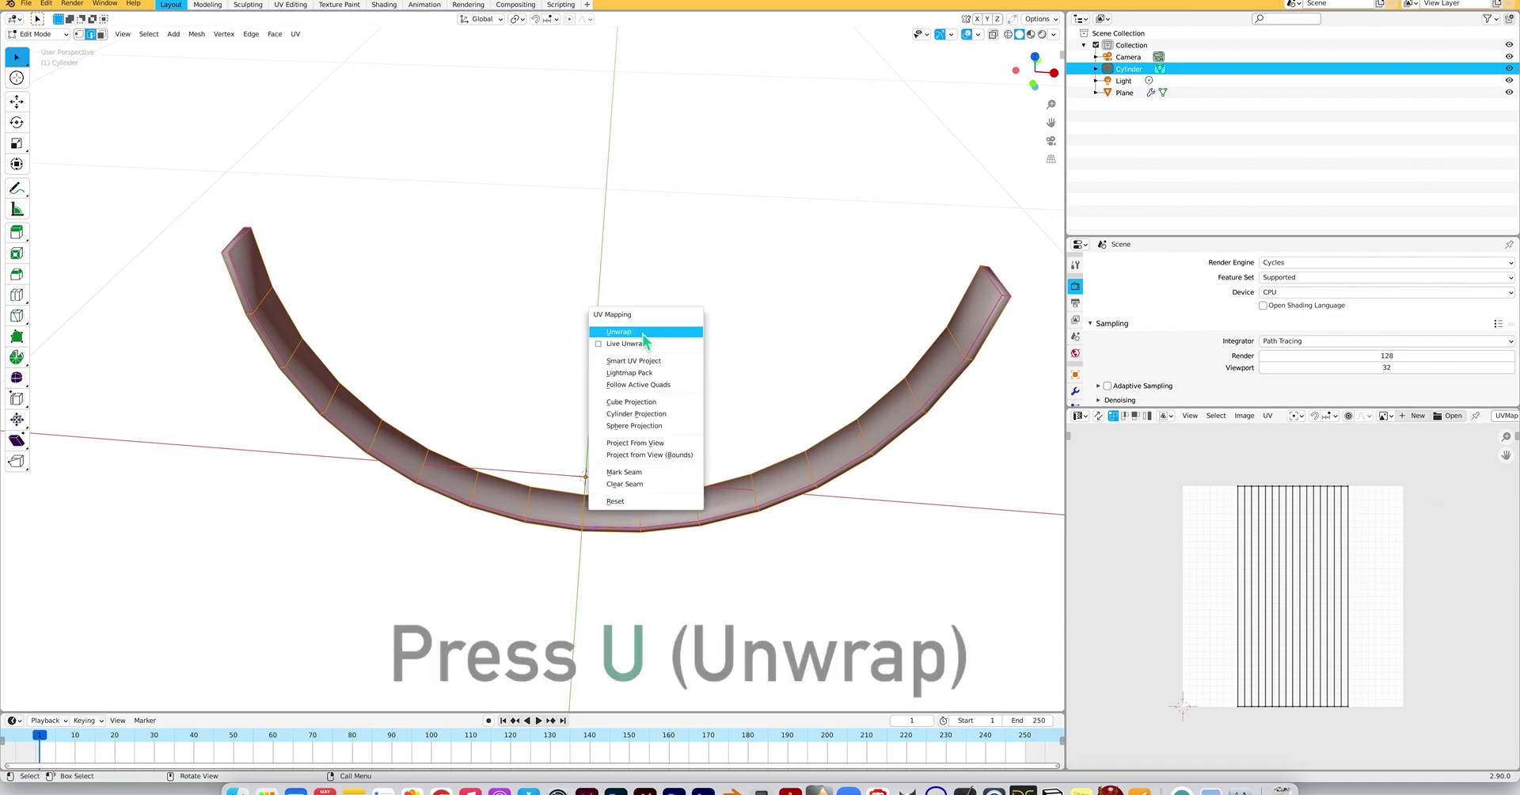
pyautogui.click(619, 332)
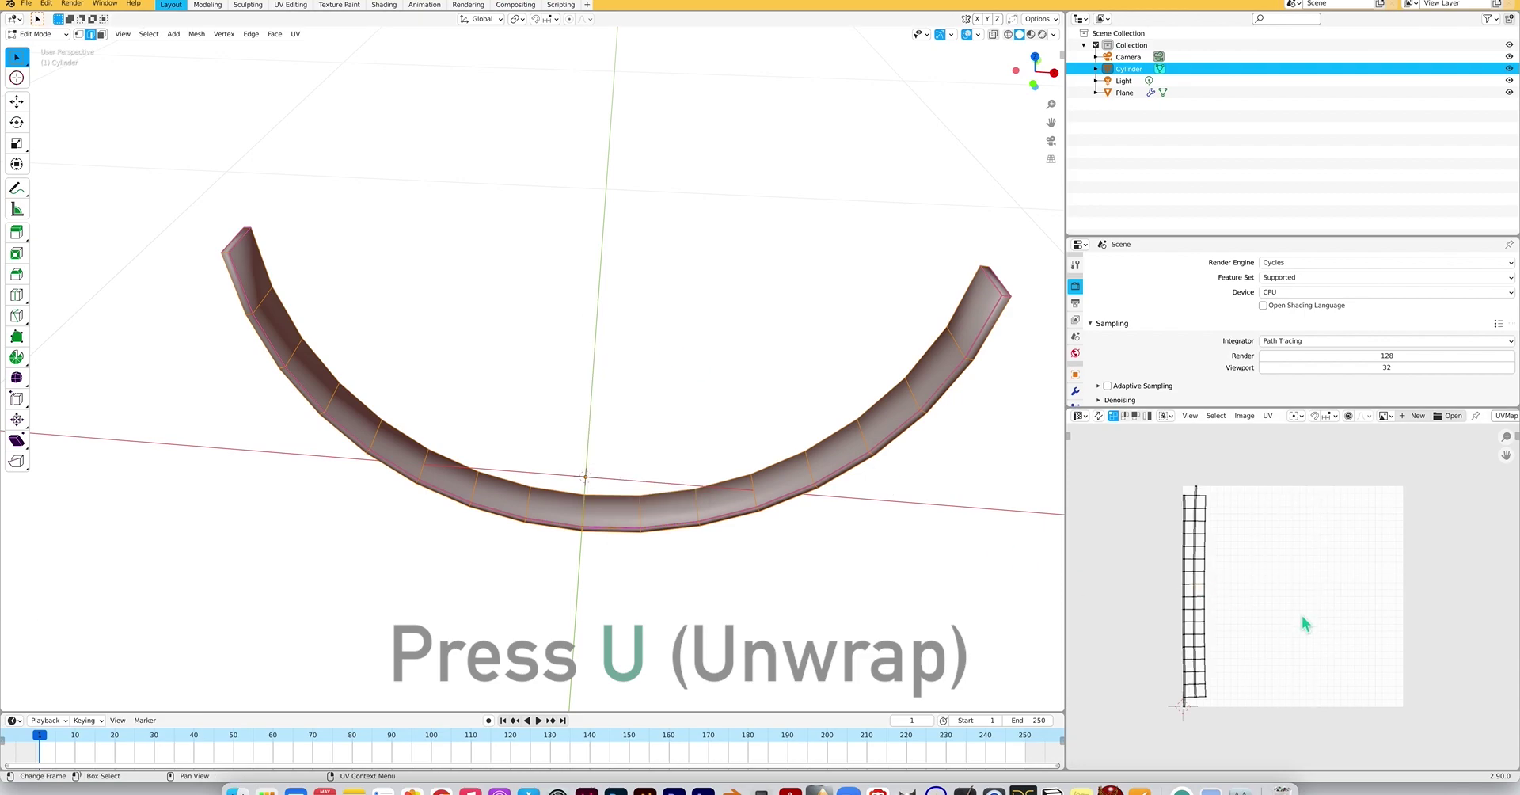
pyautogui.rightClick(1207, 554)
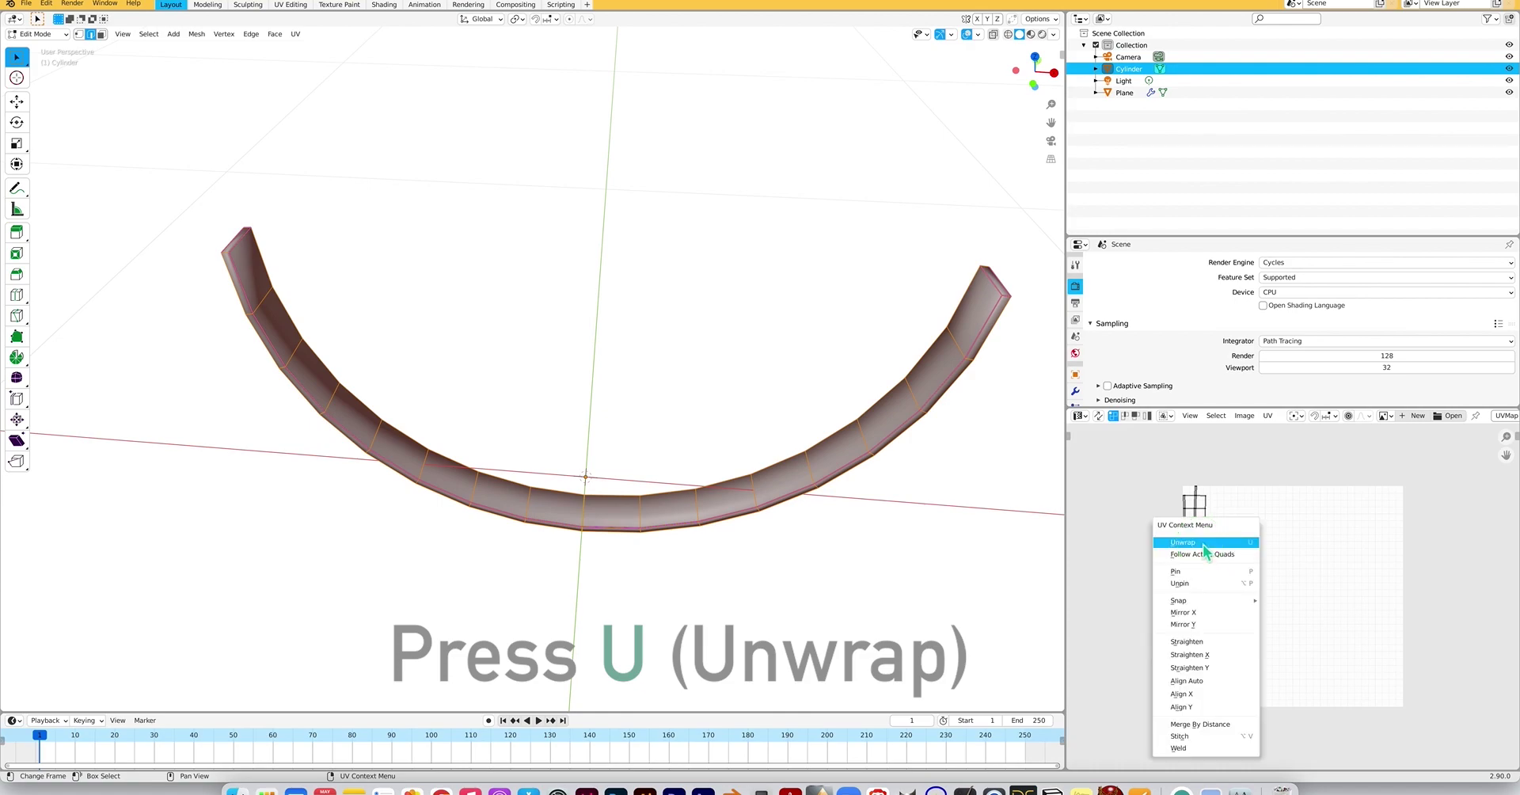
pyautogui.press('u')
# Switch to UV island selection, then move and slightly shrink the half ring's islands to fit inside the UV square.
pyautogui.click(1147, 415)
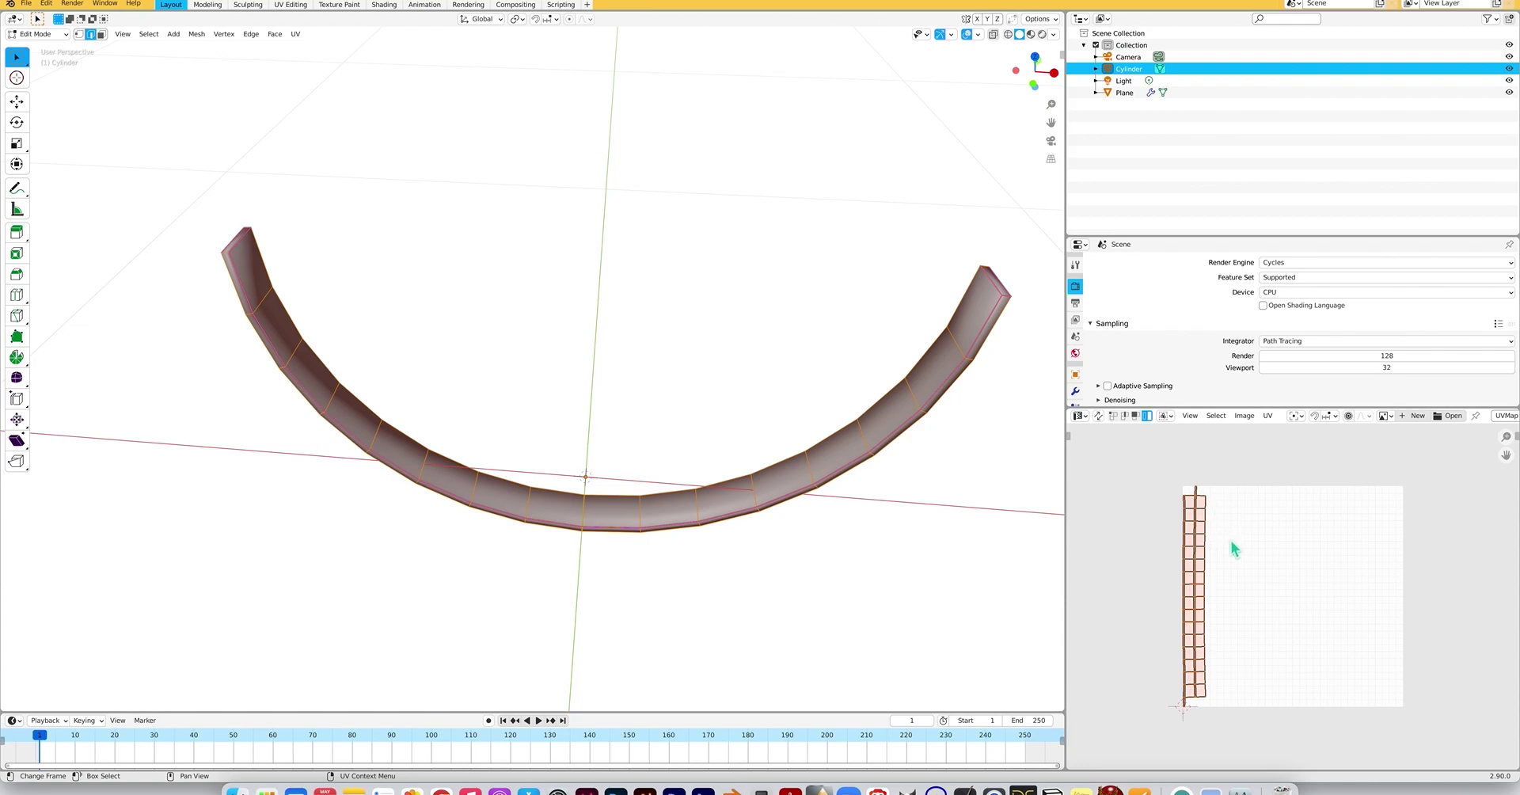
pyautogui.scroll(2, 1232, 540)
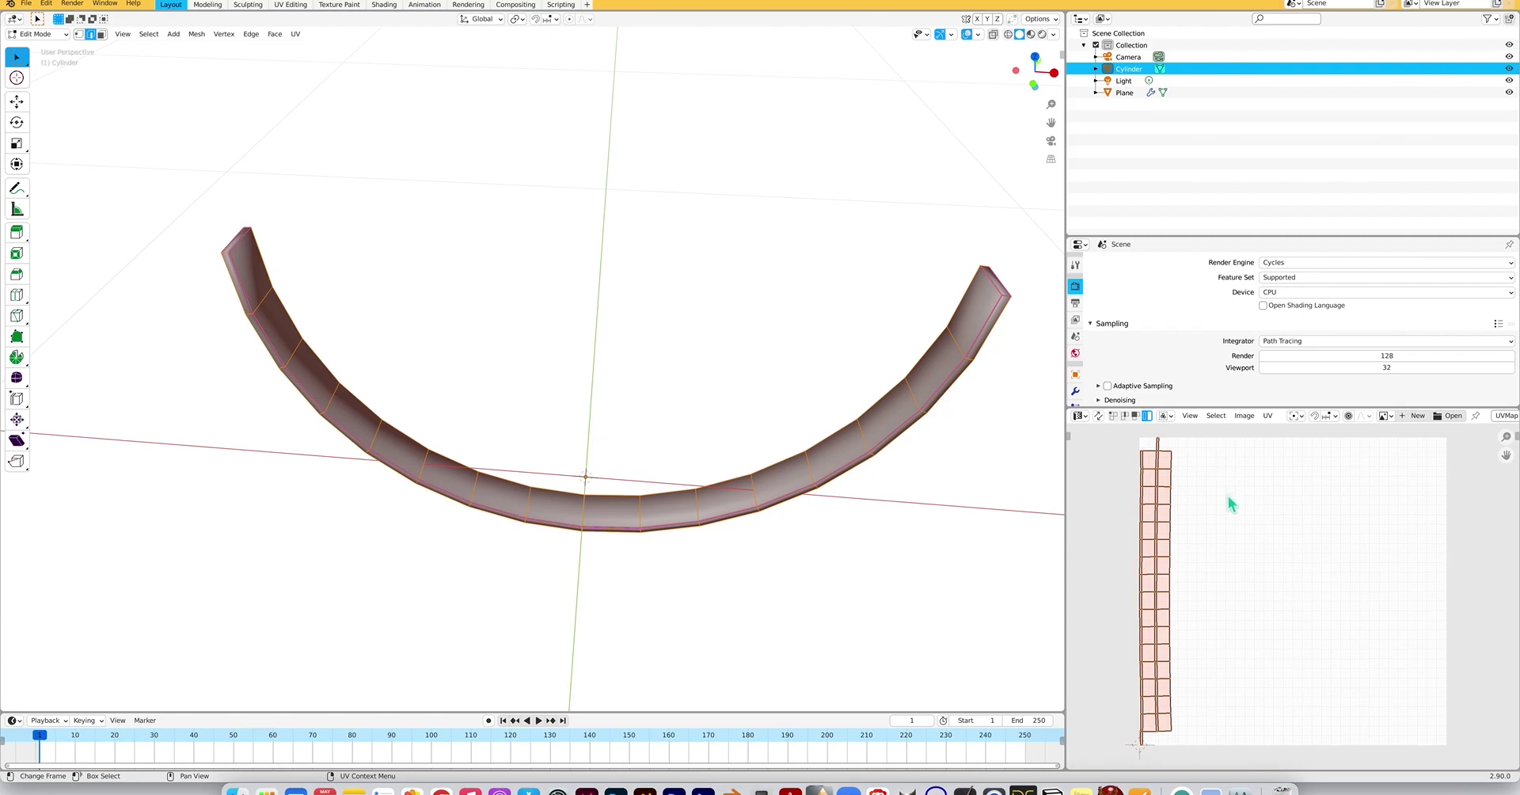
pyautogui.scroll(1, 1227, 494)
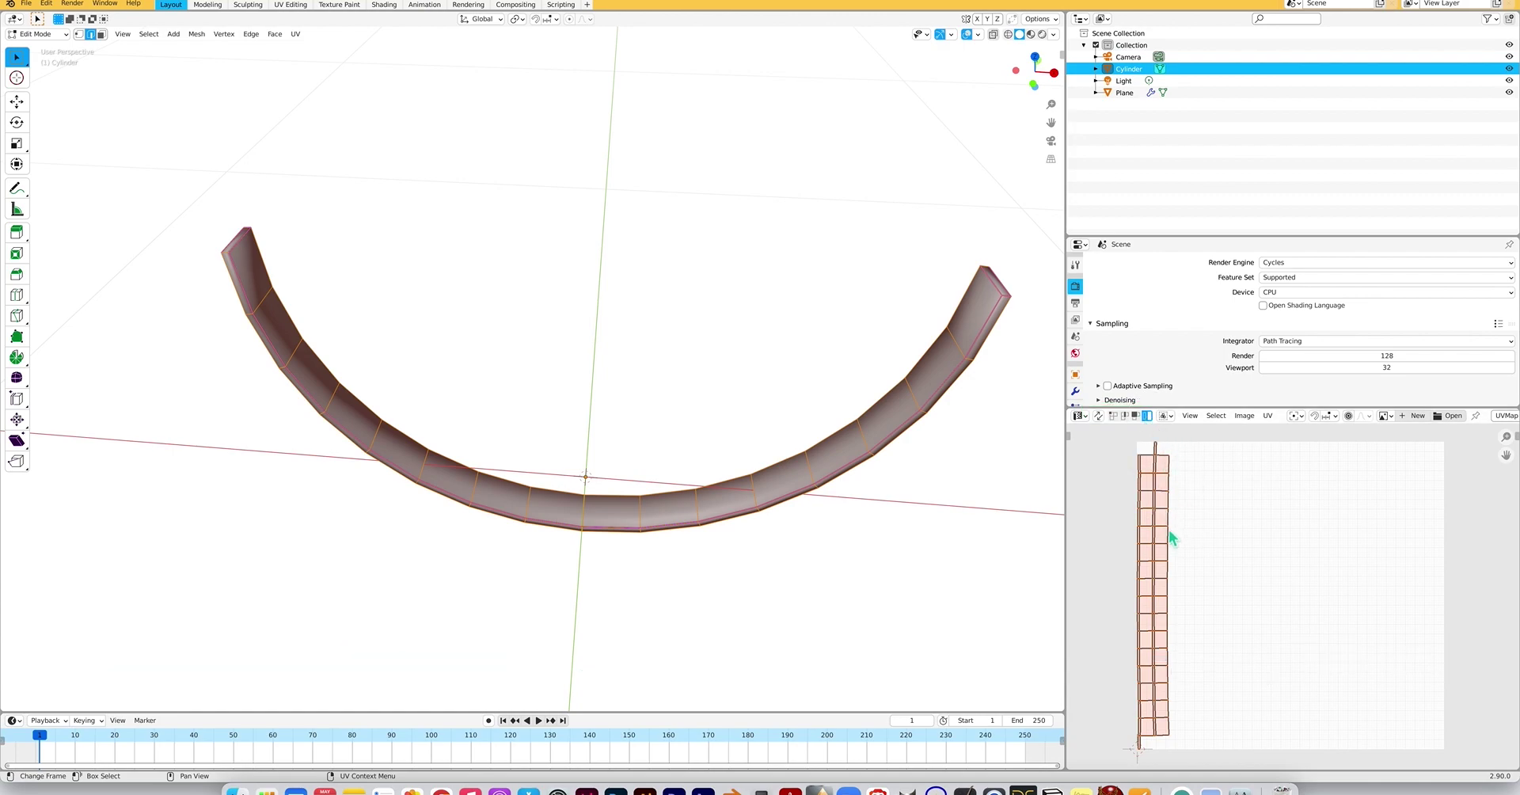
pyautogui.press('g')
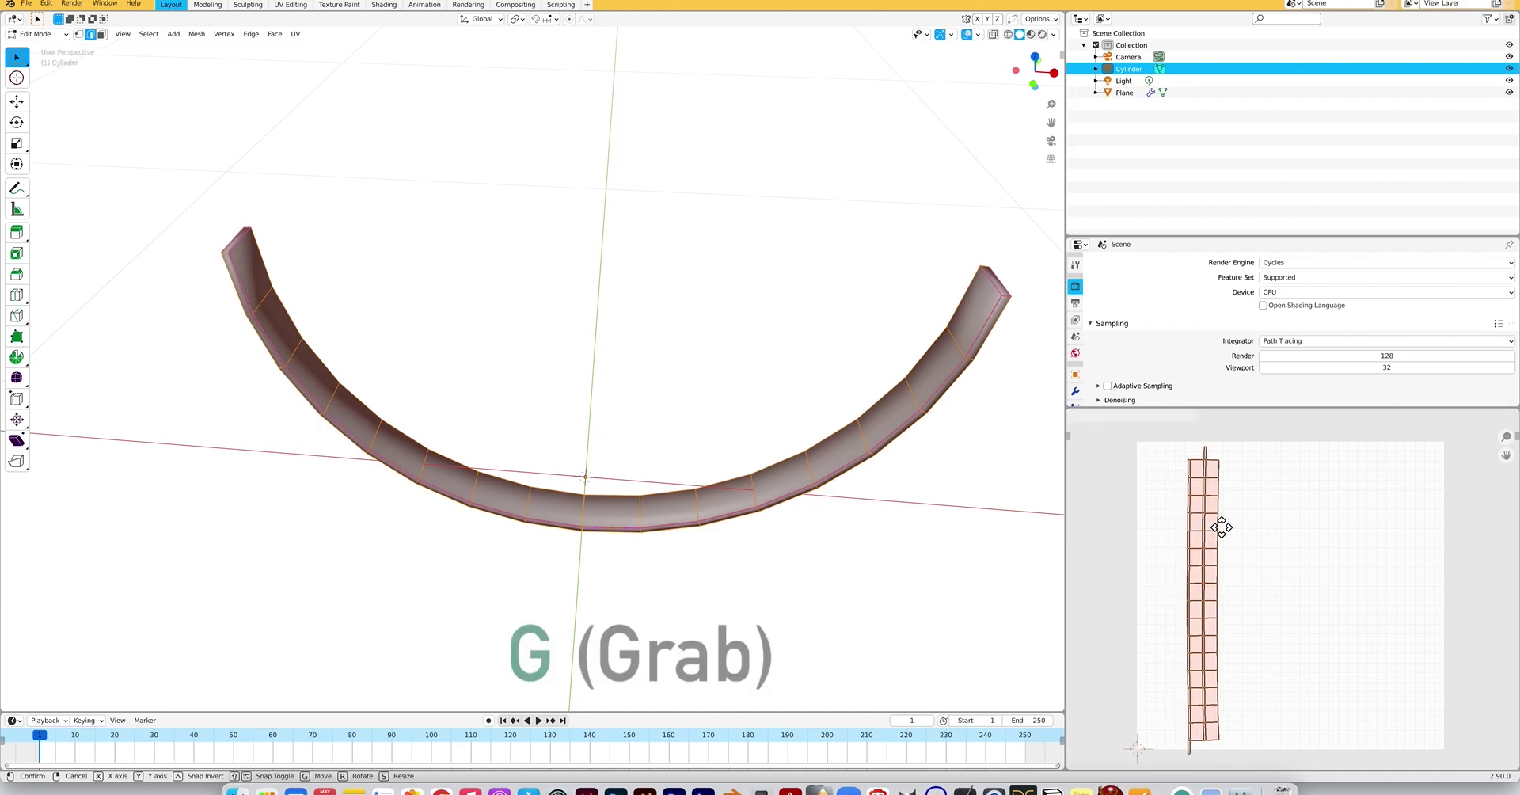
pyautogui.click(1185, 525)
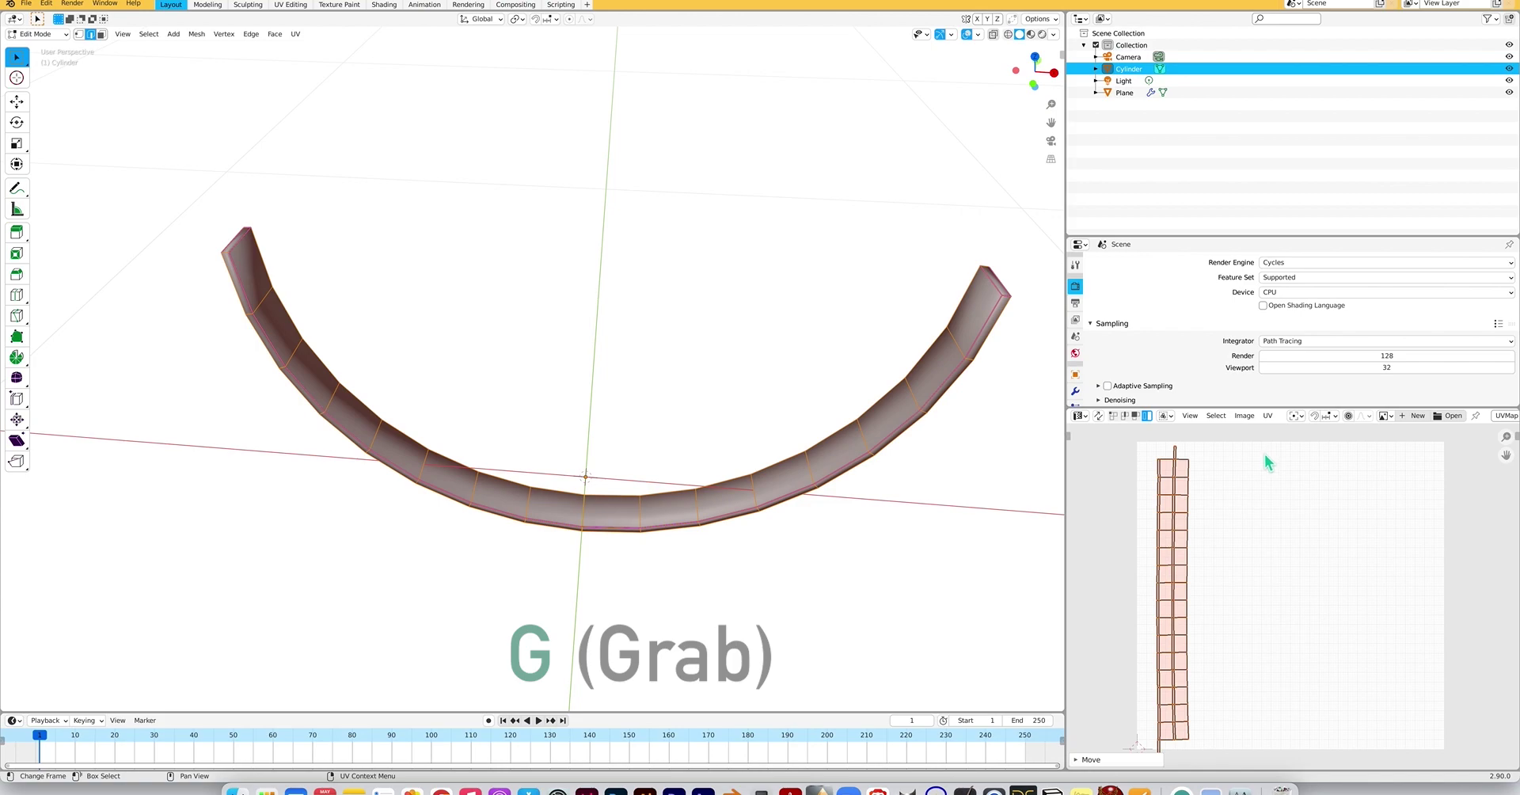
pyautogui.press('s')
pyautogui.click(1249, 464)
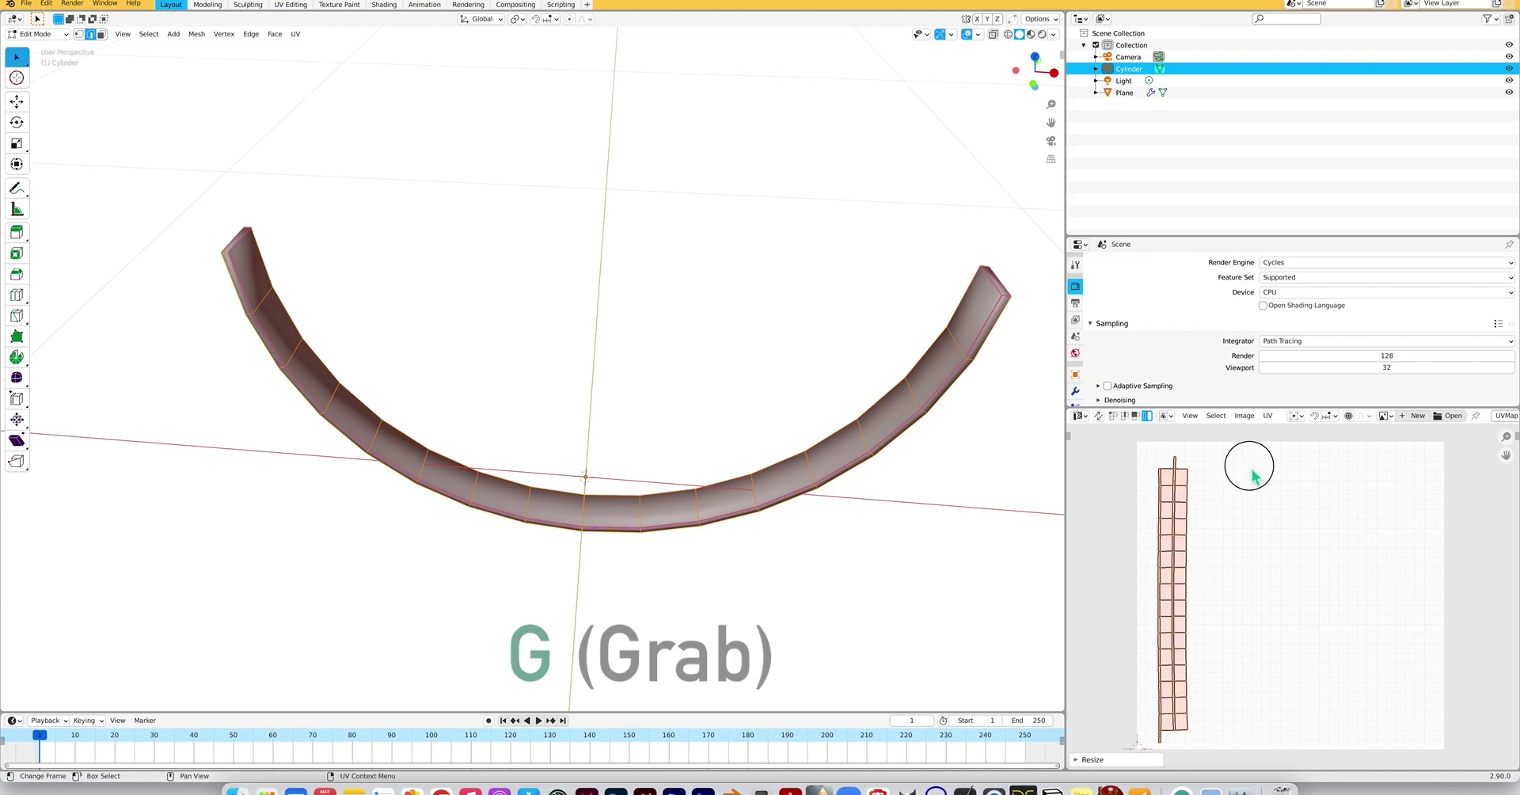
pyautogui.press('g')
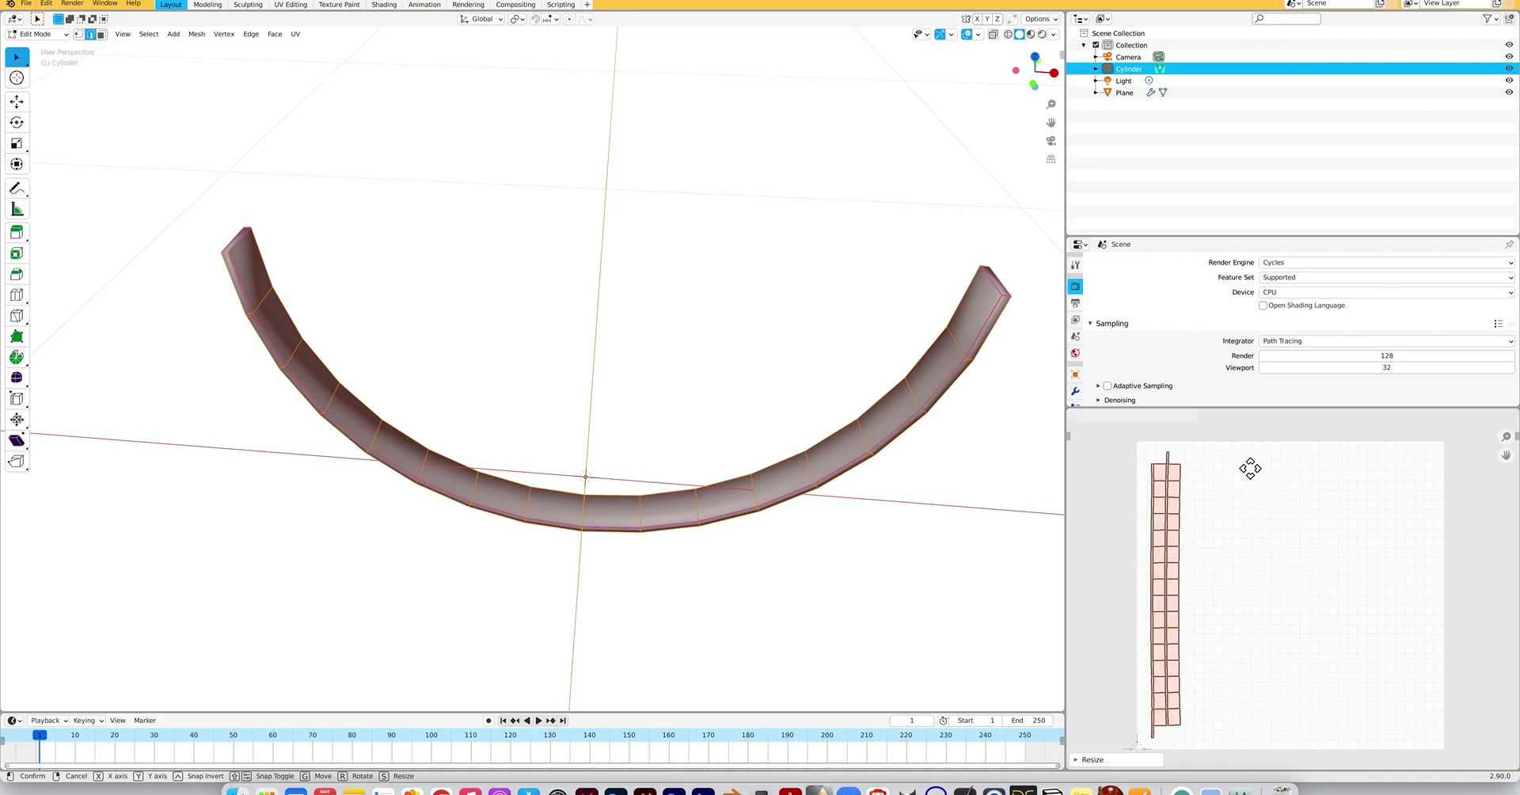
pyautogui.click(1248, 469)
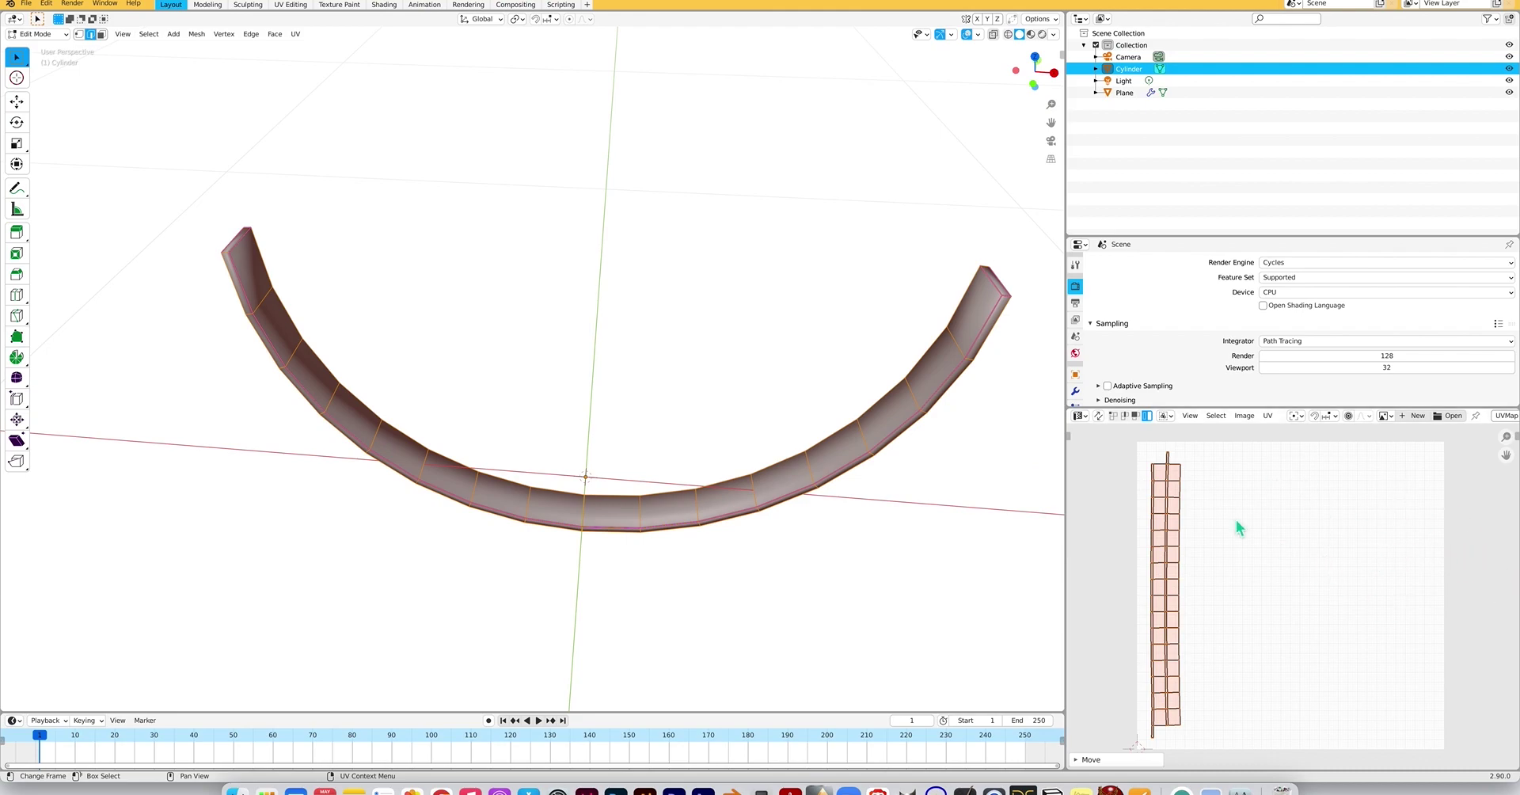
# Select the whole half ring again and duplicate it about -0.33 m along the global Y axis.
pyautogui.scroll(-3, 602, 417)
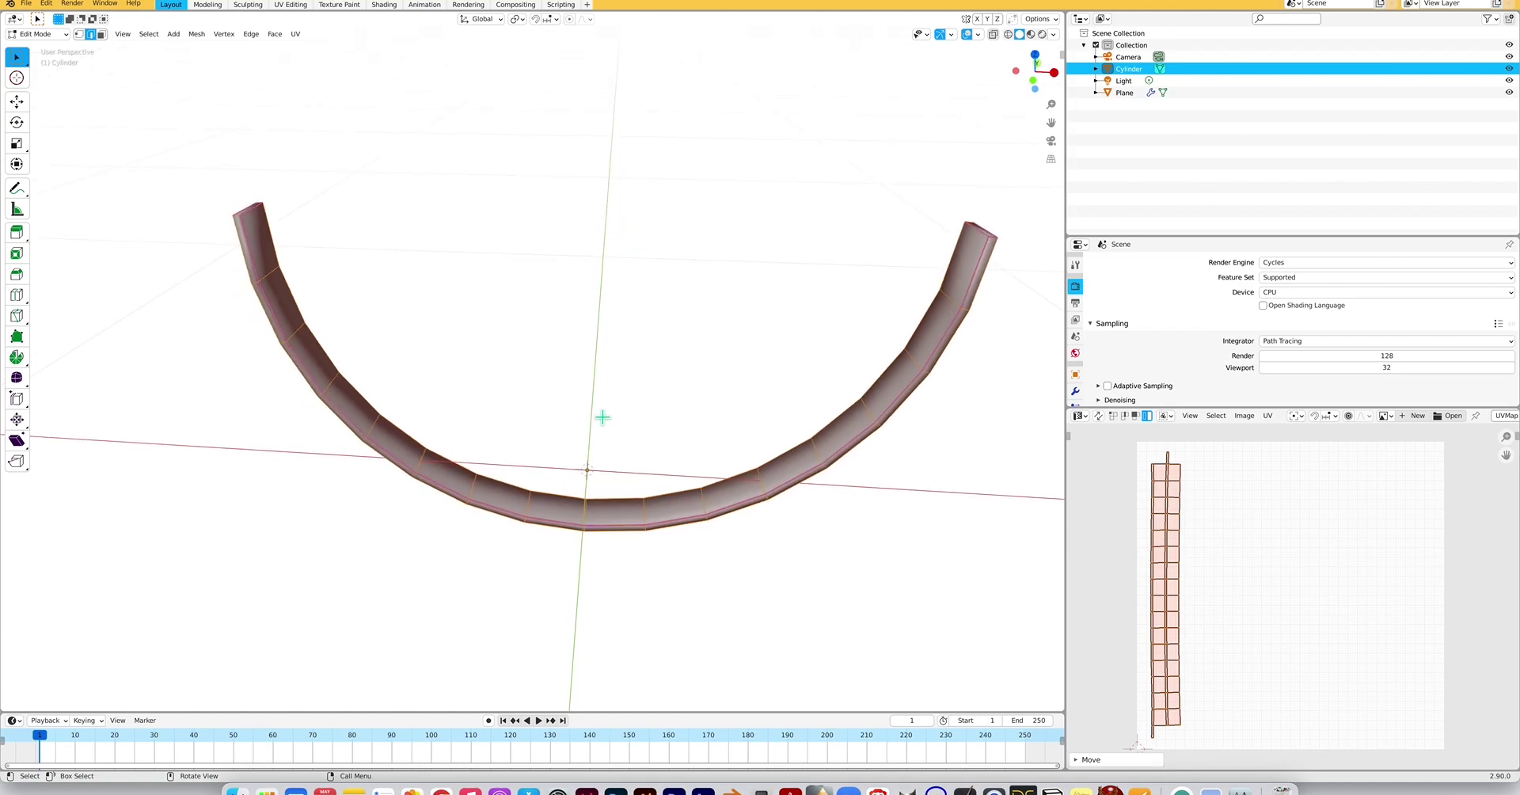
pyautogui.scroll(-1, 603, 417)
pyautogui.hscroll(-5, 603, 418)
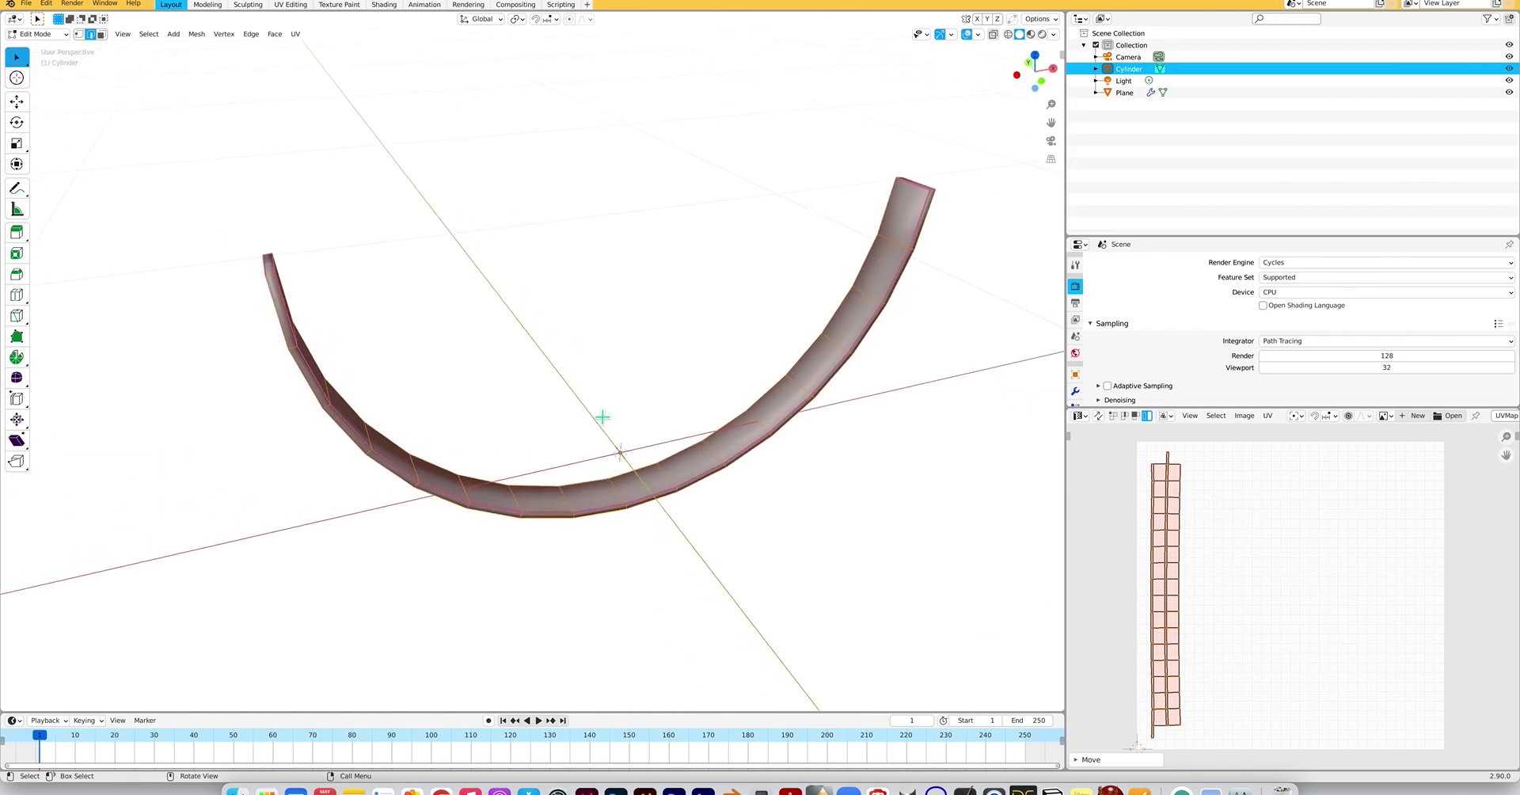
pyautogui.keyDown('ctrl'); pyautogui.scroll(-3, 602, 417); pyautogui.keyUp('ctrl')
pyautogui.hscroll(-4, 603, 417)
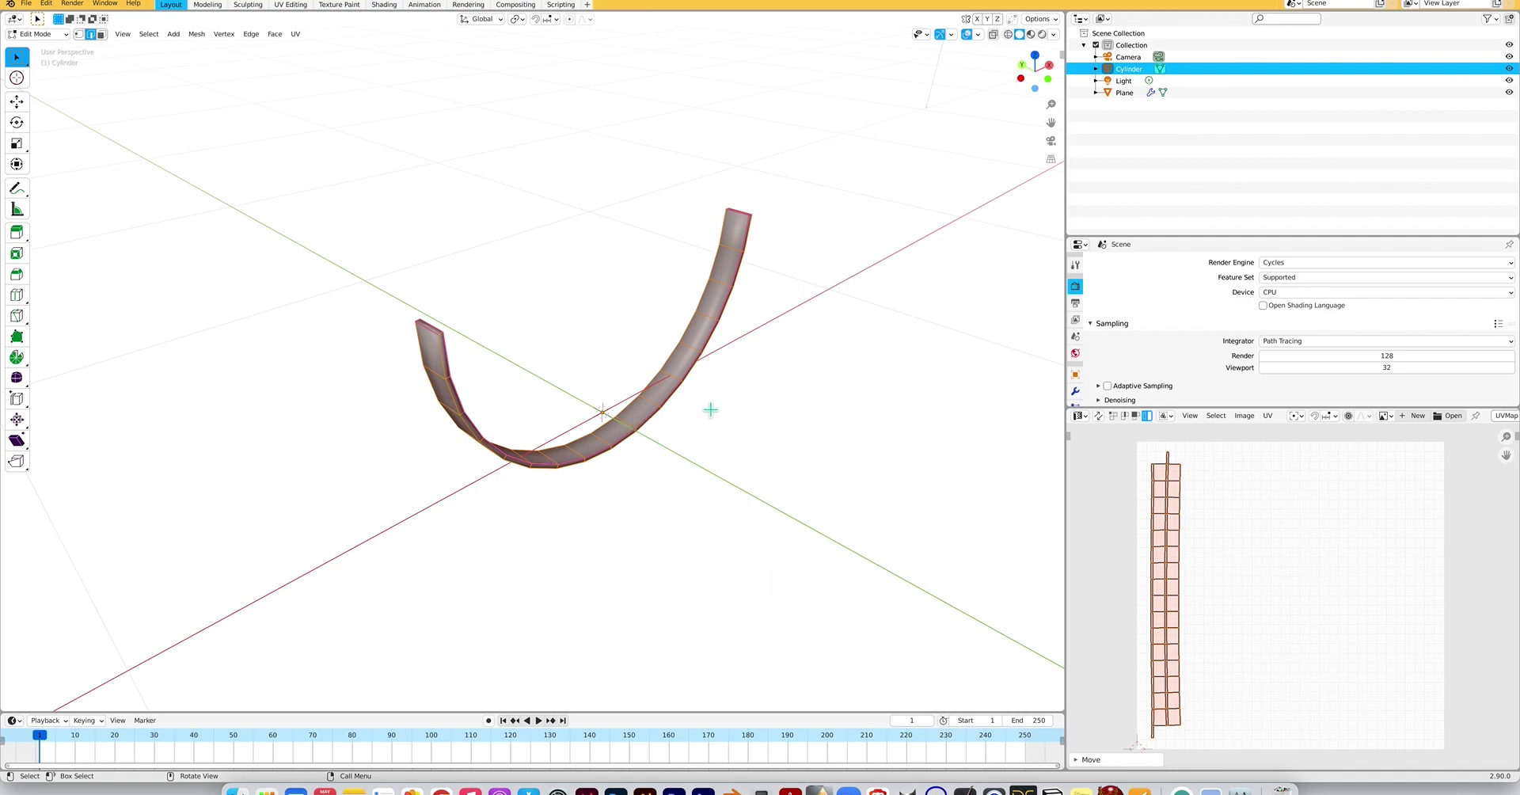
pyautogui.hotkey('alt', 'a')
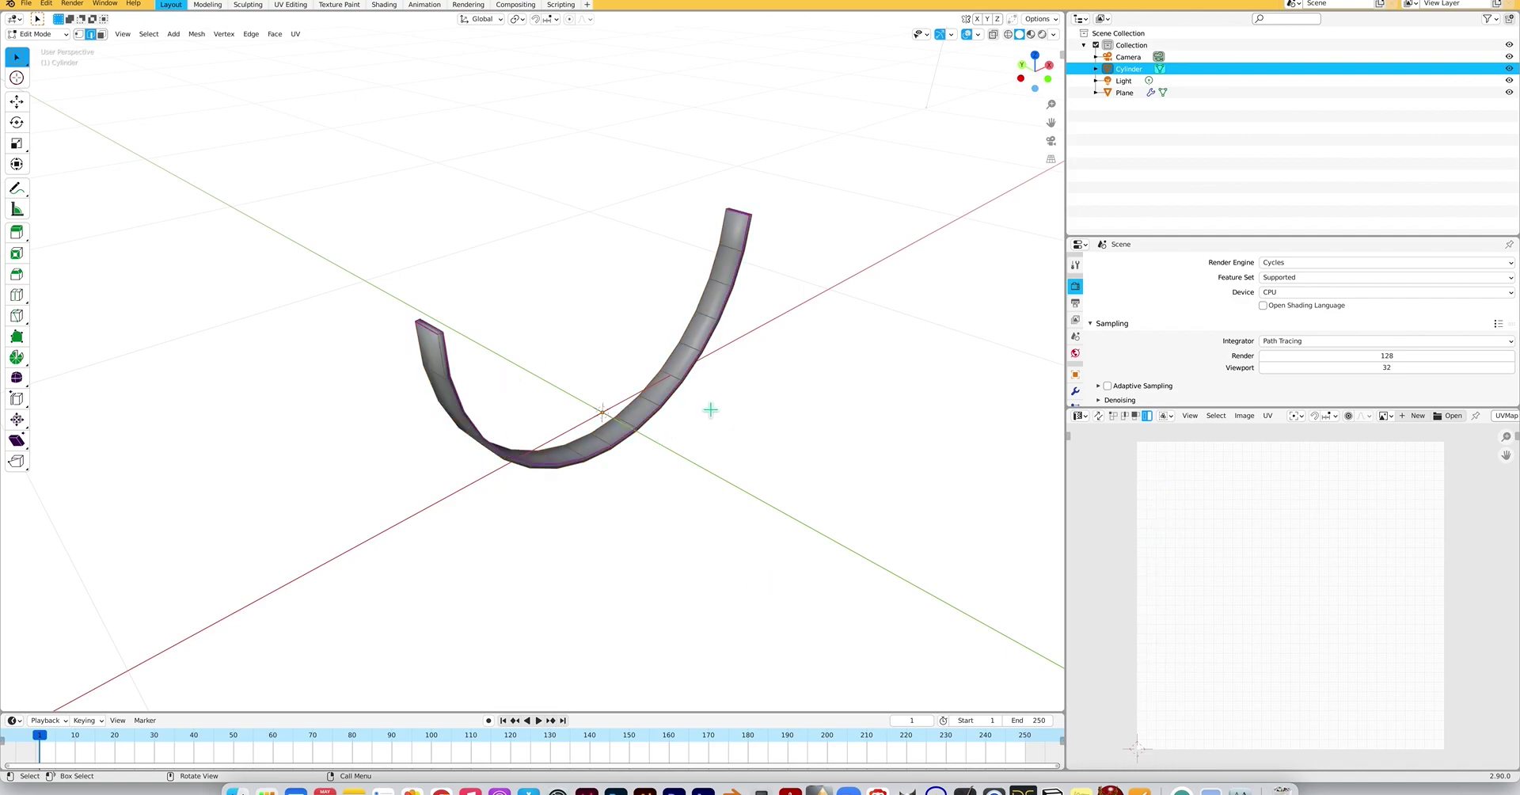
pyautogui.press('a')
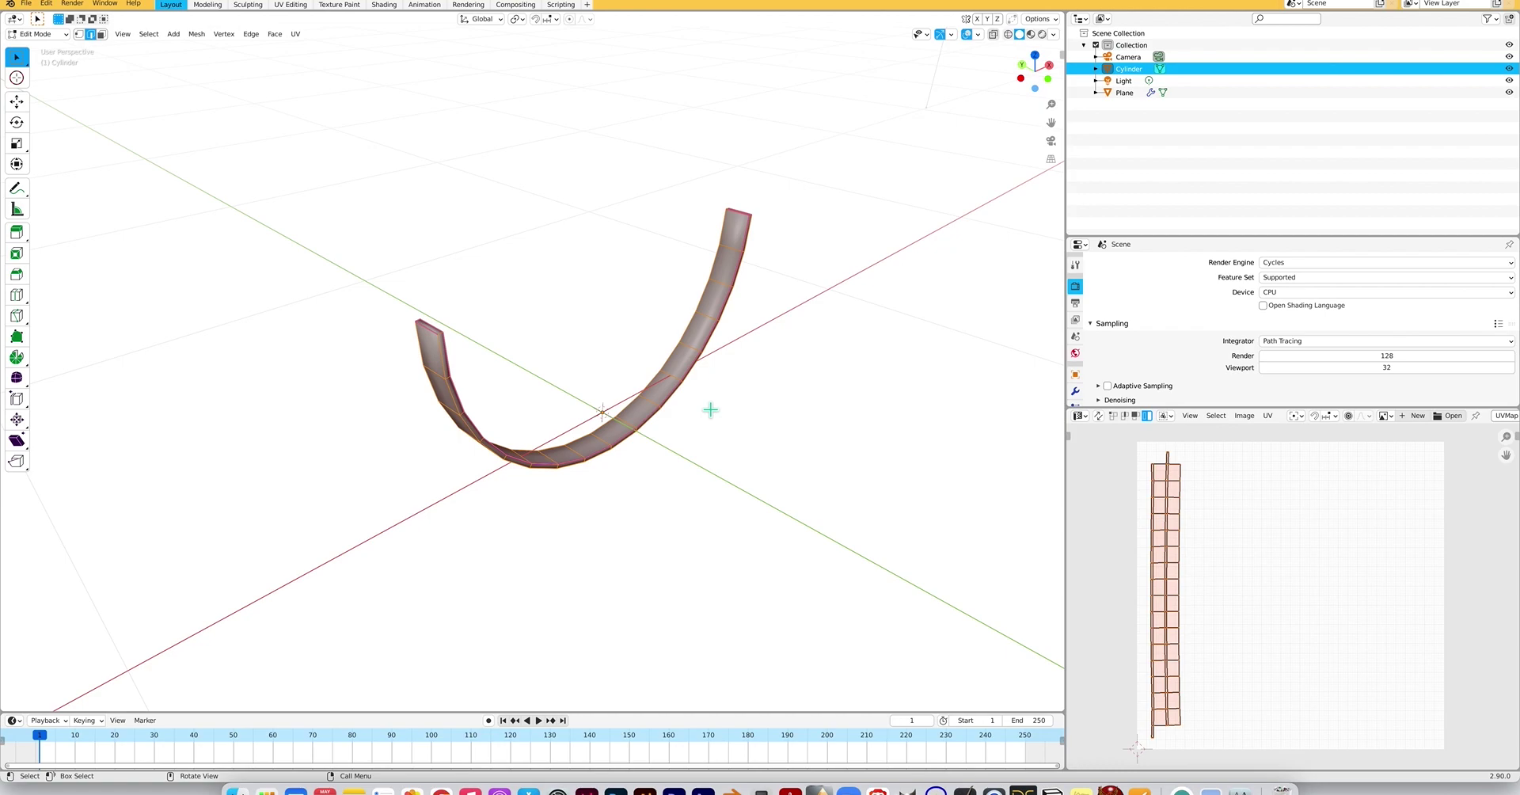
pyautogui.moveTo(769, 335); pyautogui.dragTo(770, 341, button='middle')
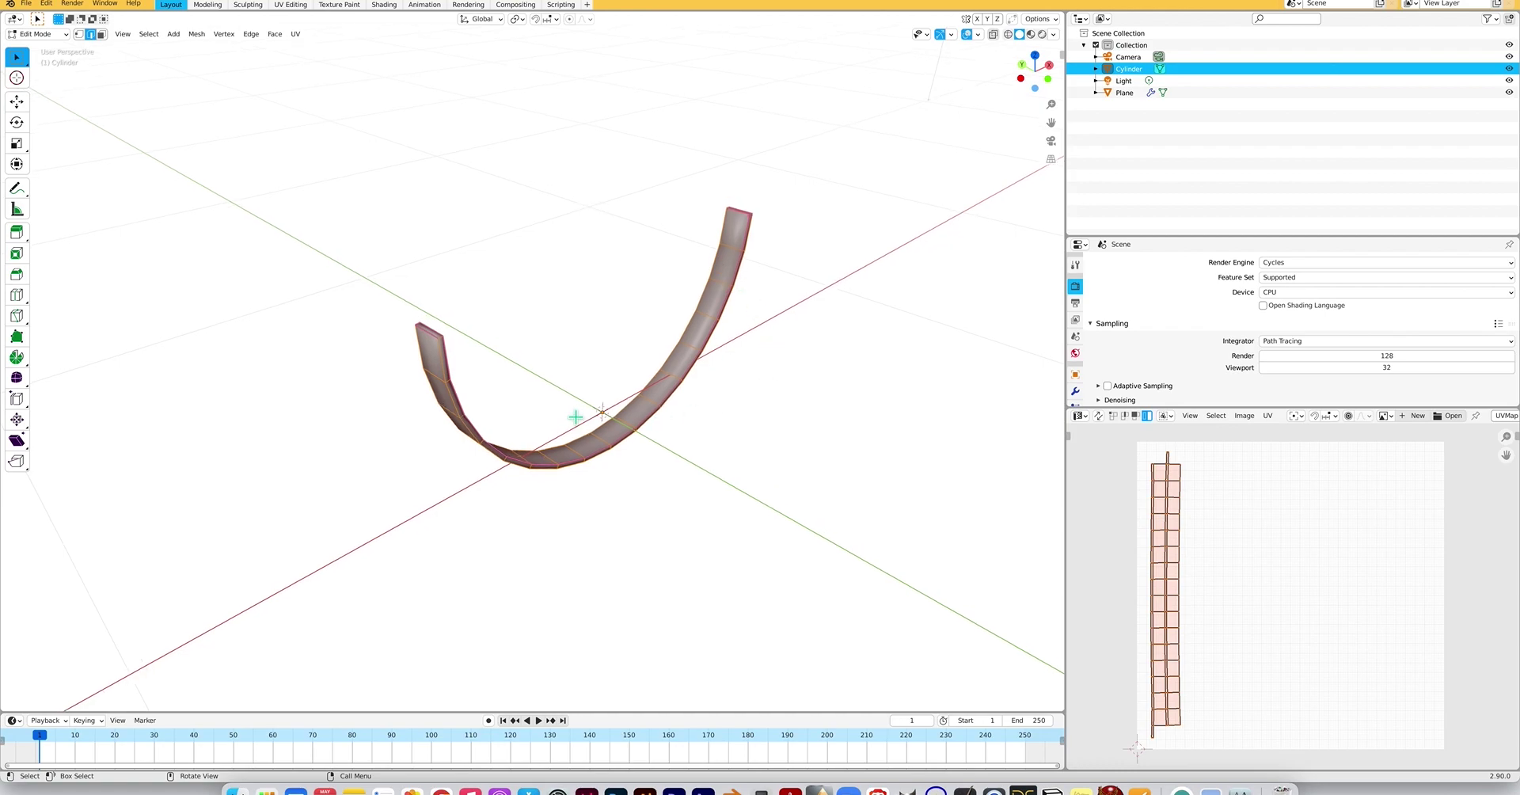
pyautogui.moveTo(572, 420); pyautogui.dragTo(611, 414, button='middle')
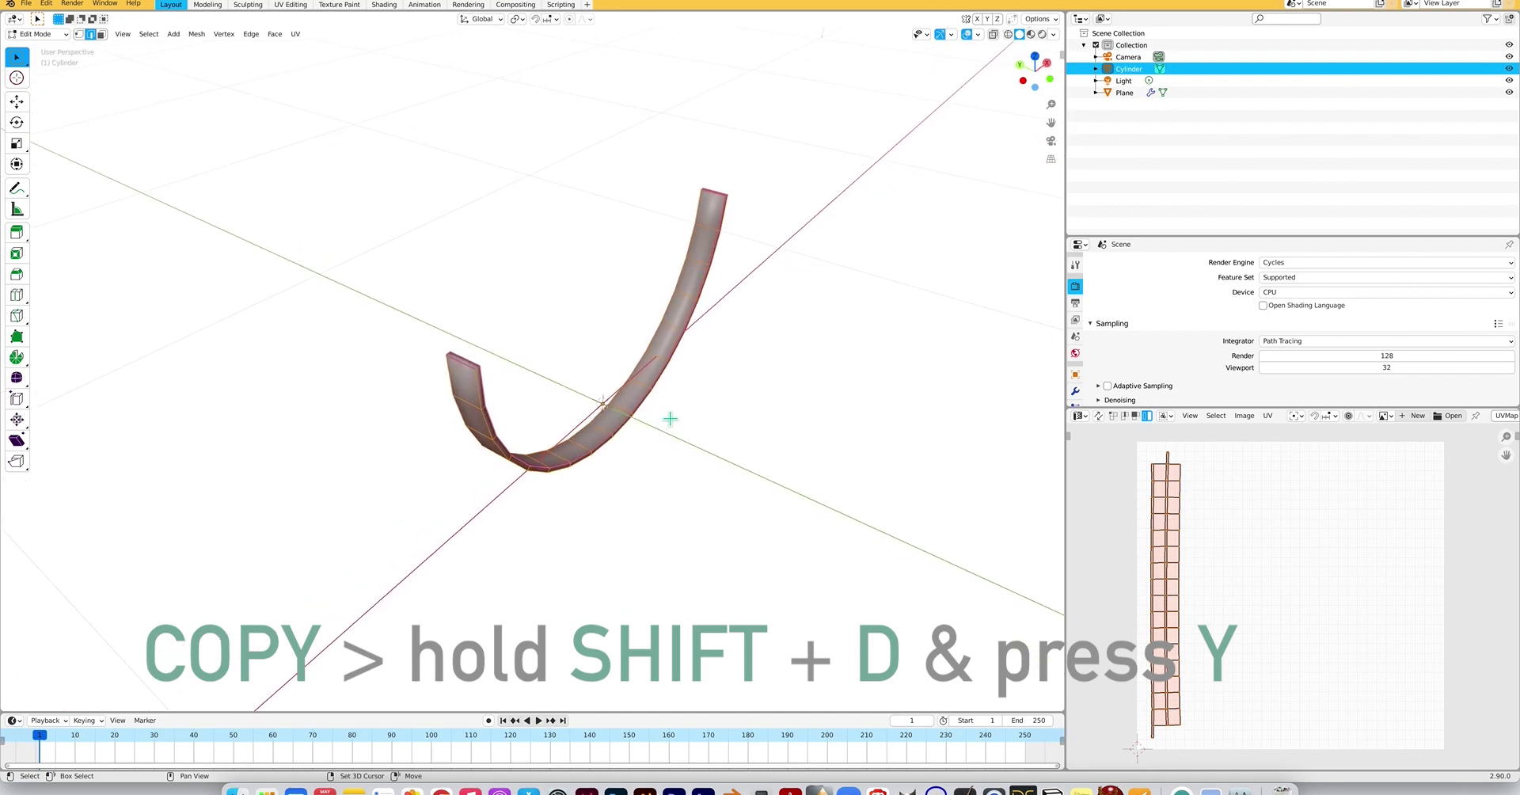
pyautogui.hotkey('shift', 'd')
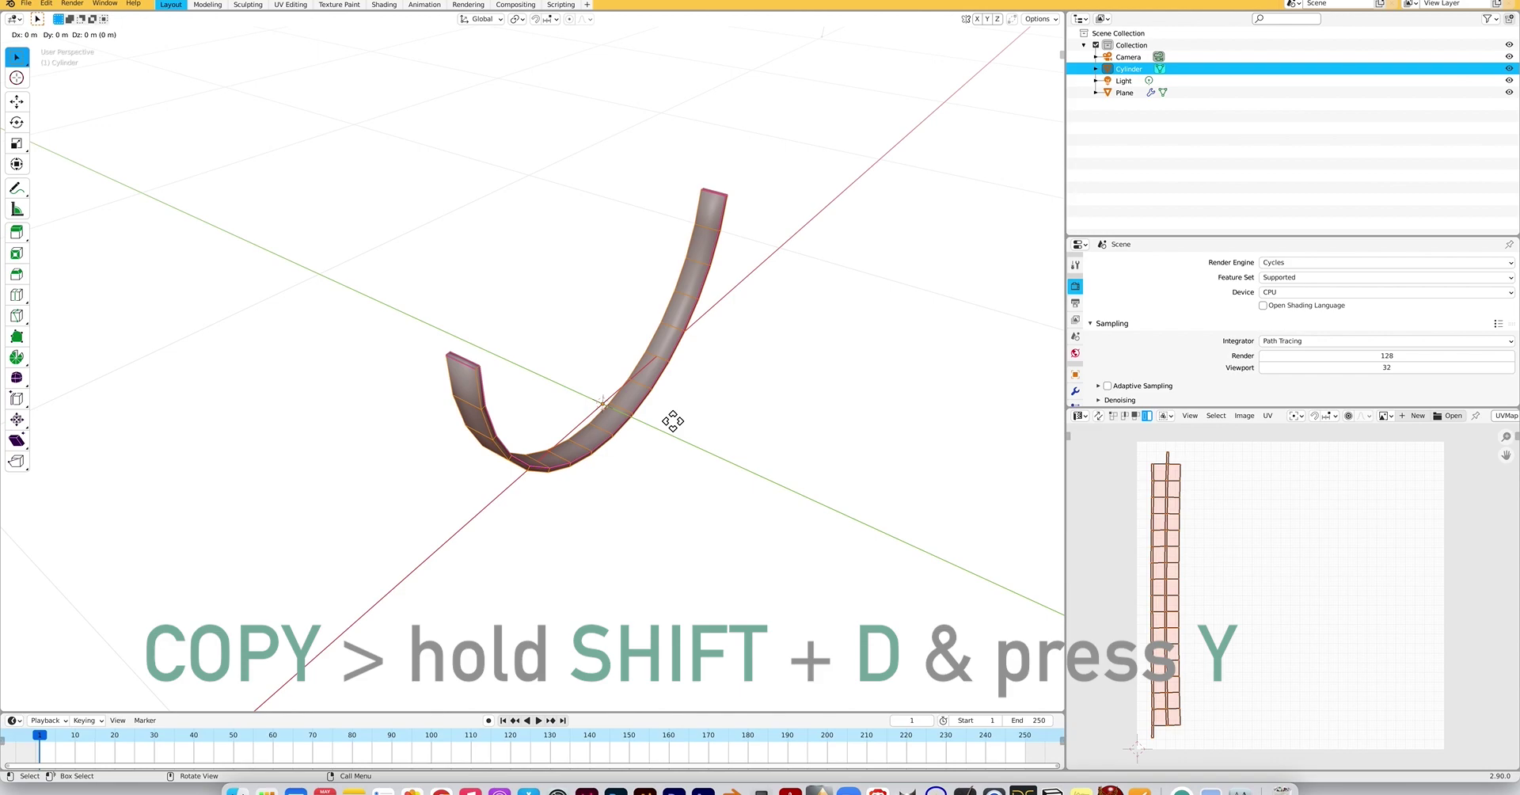
pyautogui.press('y')
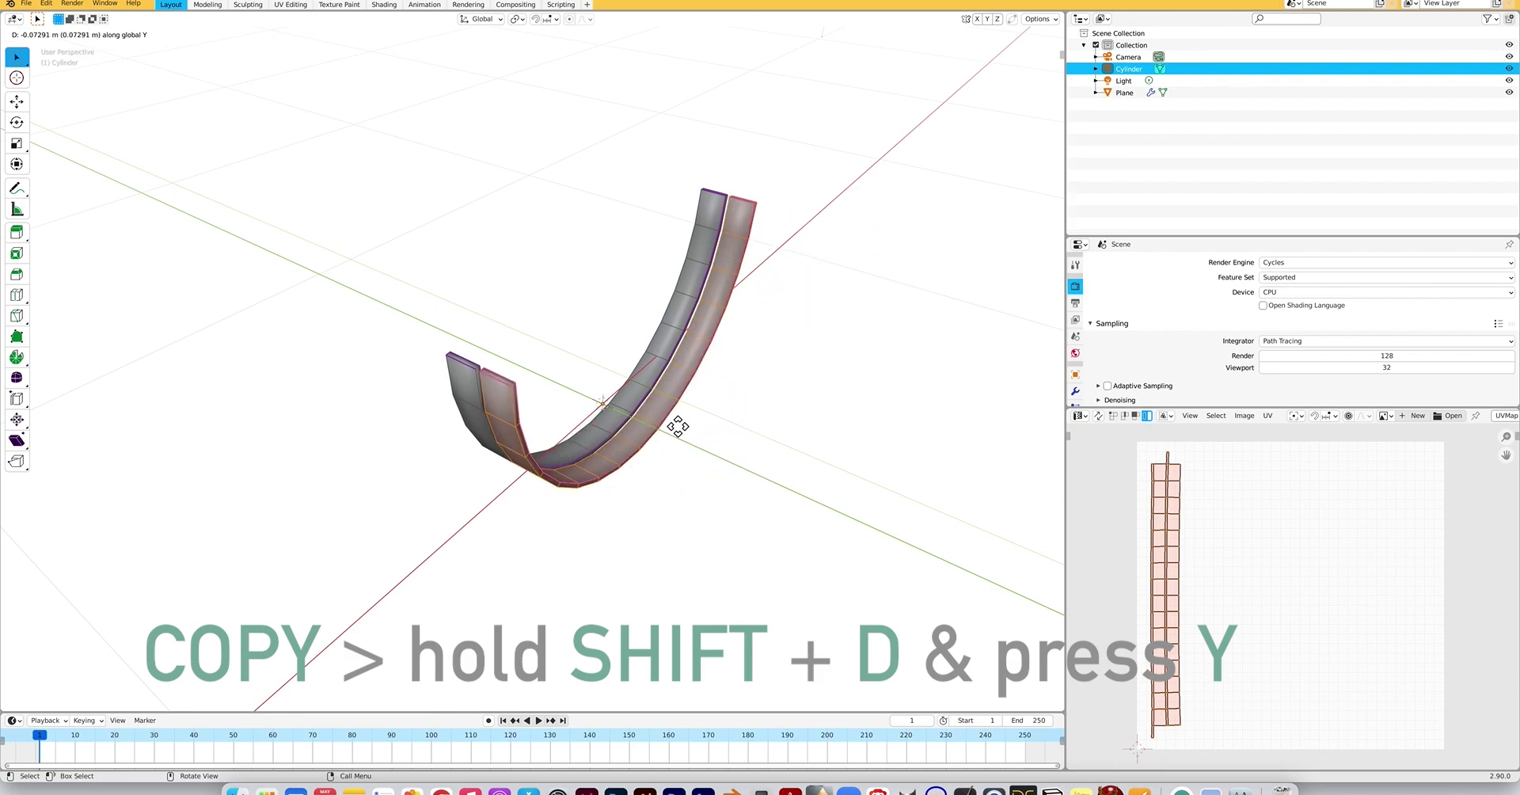
pyautogui.click(809, 481)
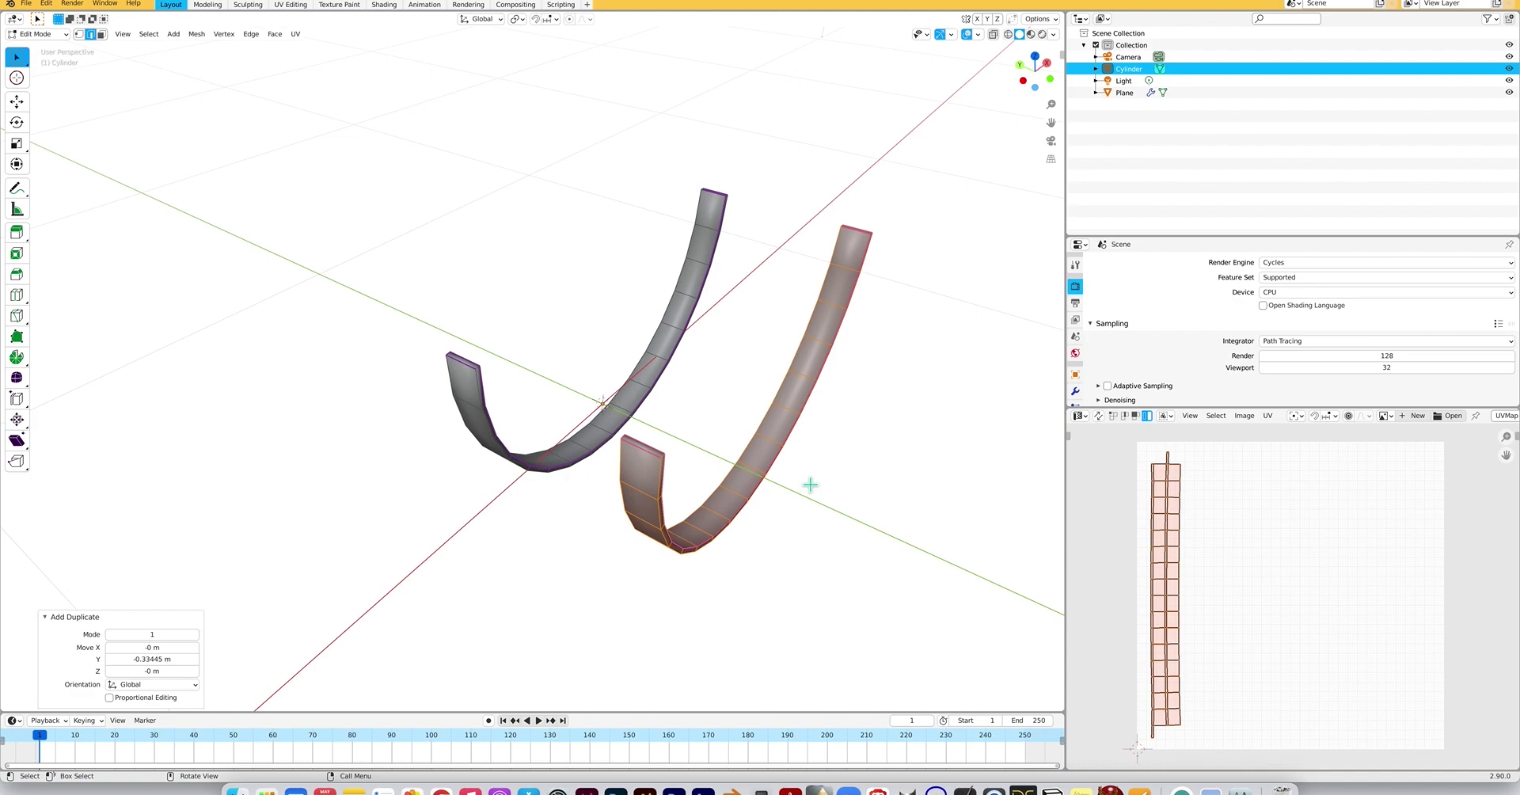
# Examine the spacing between the original and duplicated half rings from several sides.
pyautogui.scroll(-5, 809, 481)
pyautogui.hscroll(5, 809, 482)
pyautogui.hscroll(-10, 809, 482)
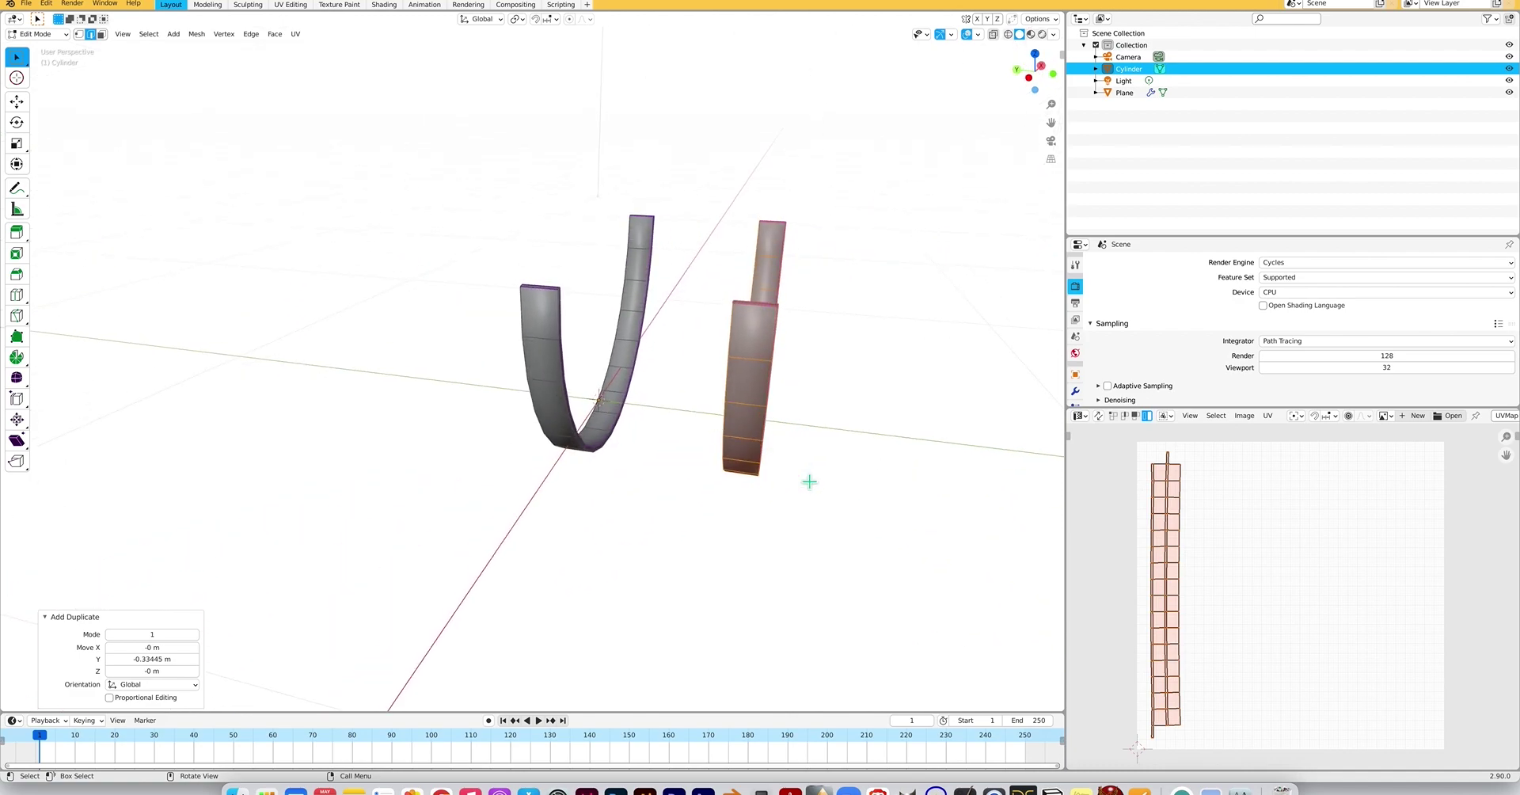
pyautogui.hscroll(7, 809, 482)
pyautogui.hscroll(-8, 809, 482)
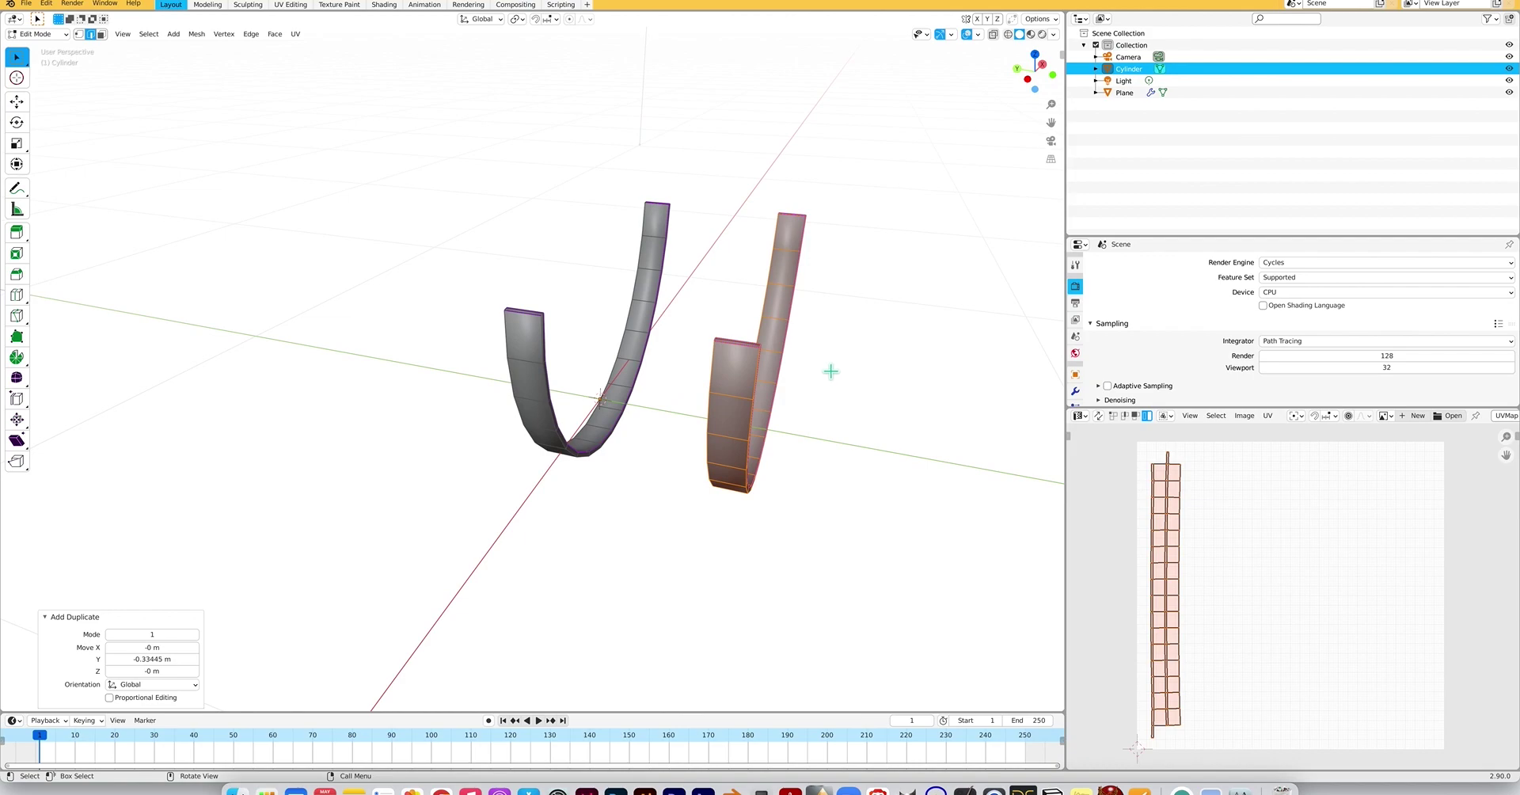
# Duplicate the selected second half ring about -0.33 m along the global Y axis to add a third.
pyautogui.hscroll(-4, 849, 392)
pyautogui.hscroll(4, 849, 392)
pyautogui.keyDown('shift'); pyautogui.hscroll(-3, 849, 392); pyautogui.keyUp('shift')
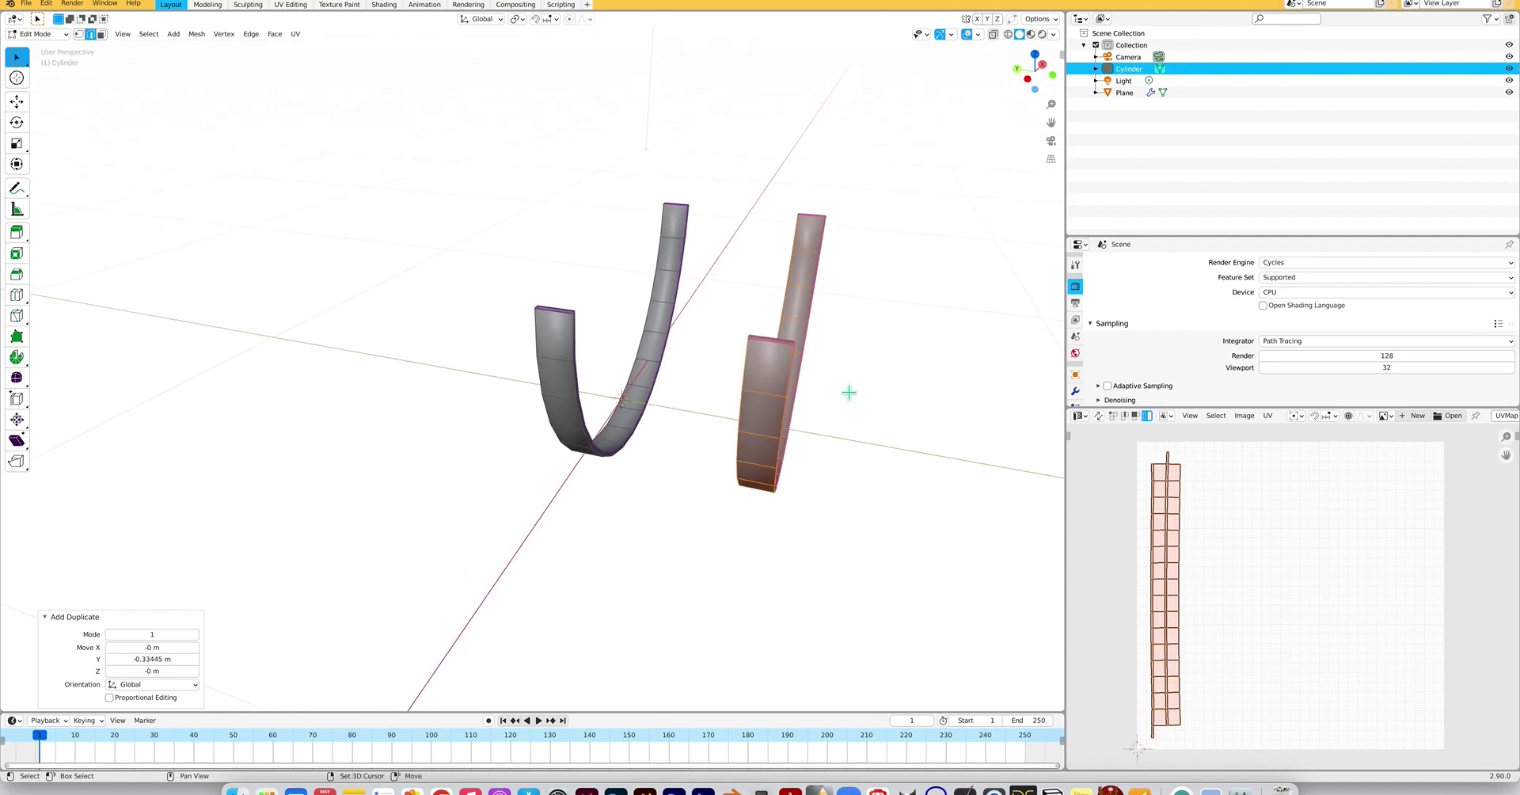
pyautogui.keyDown('shift'); pyautogui.hscroll(4, 848, 392); pyautogui.keyUp('shift')
pyautogui.scroll(4, 849, 392)
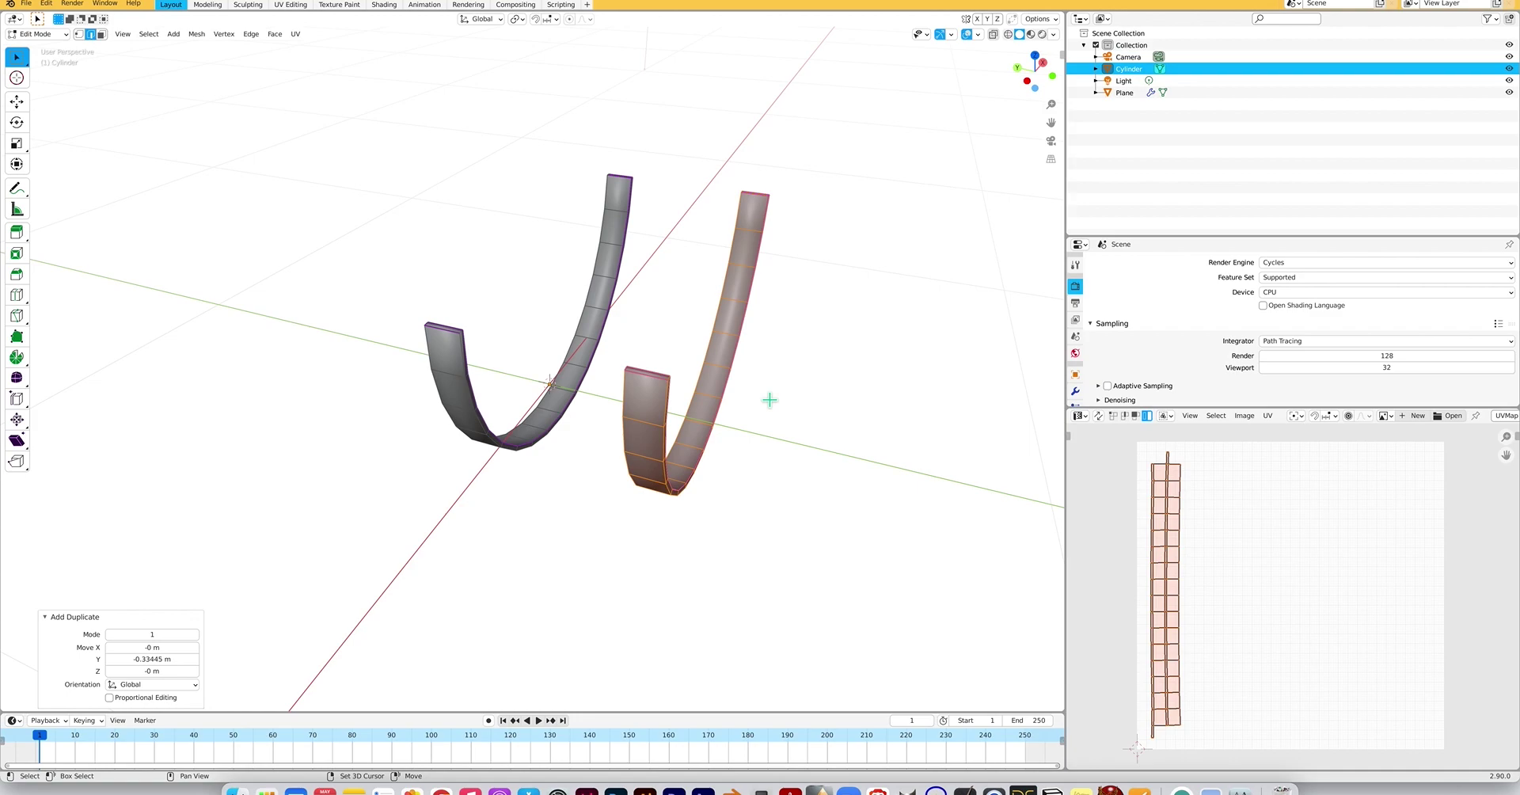
pyautogui.hotkey('shift', 'd')
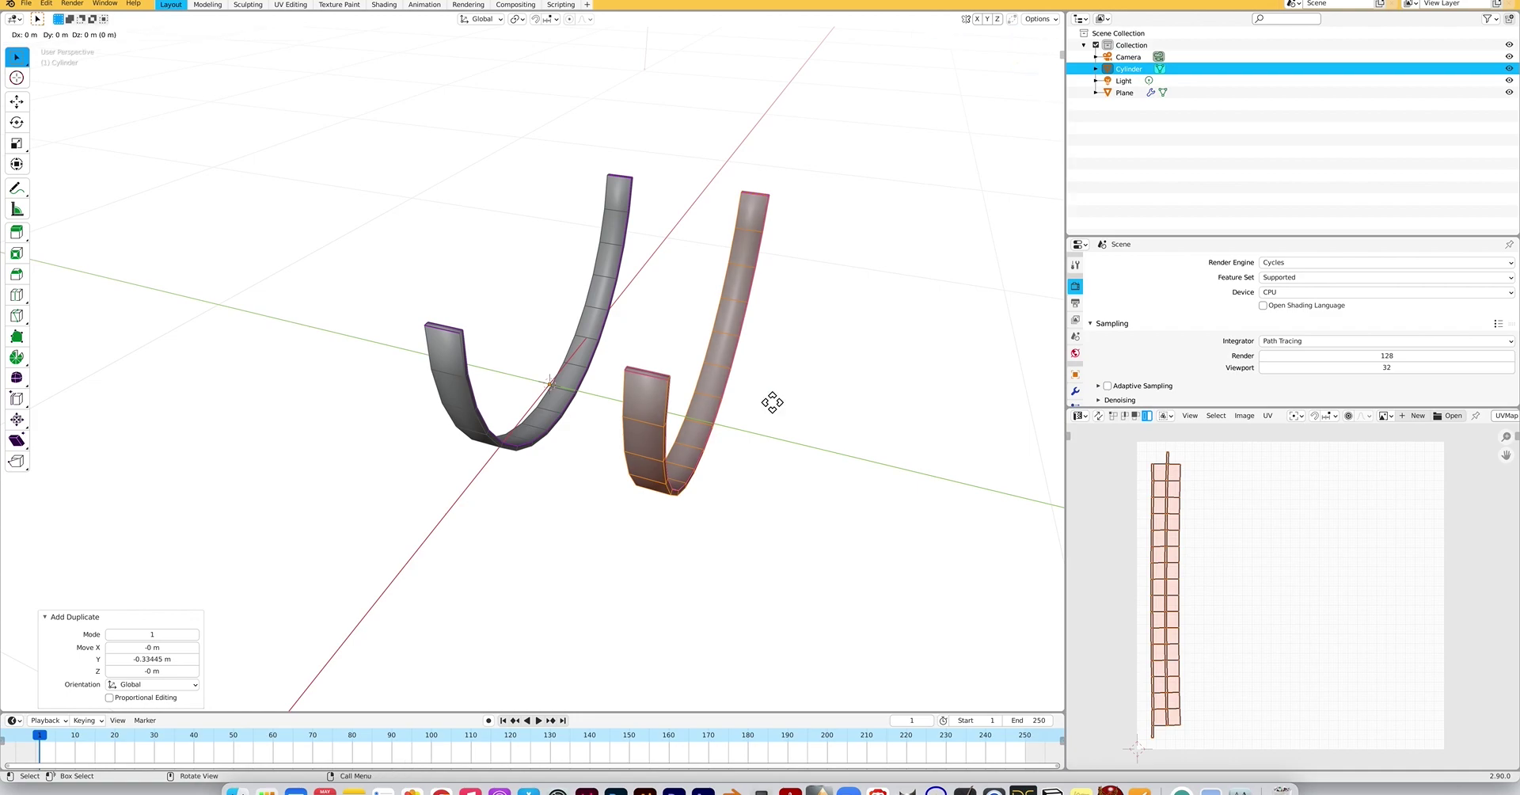
pyautogui.press('y')
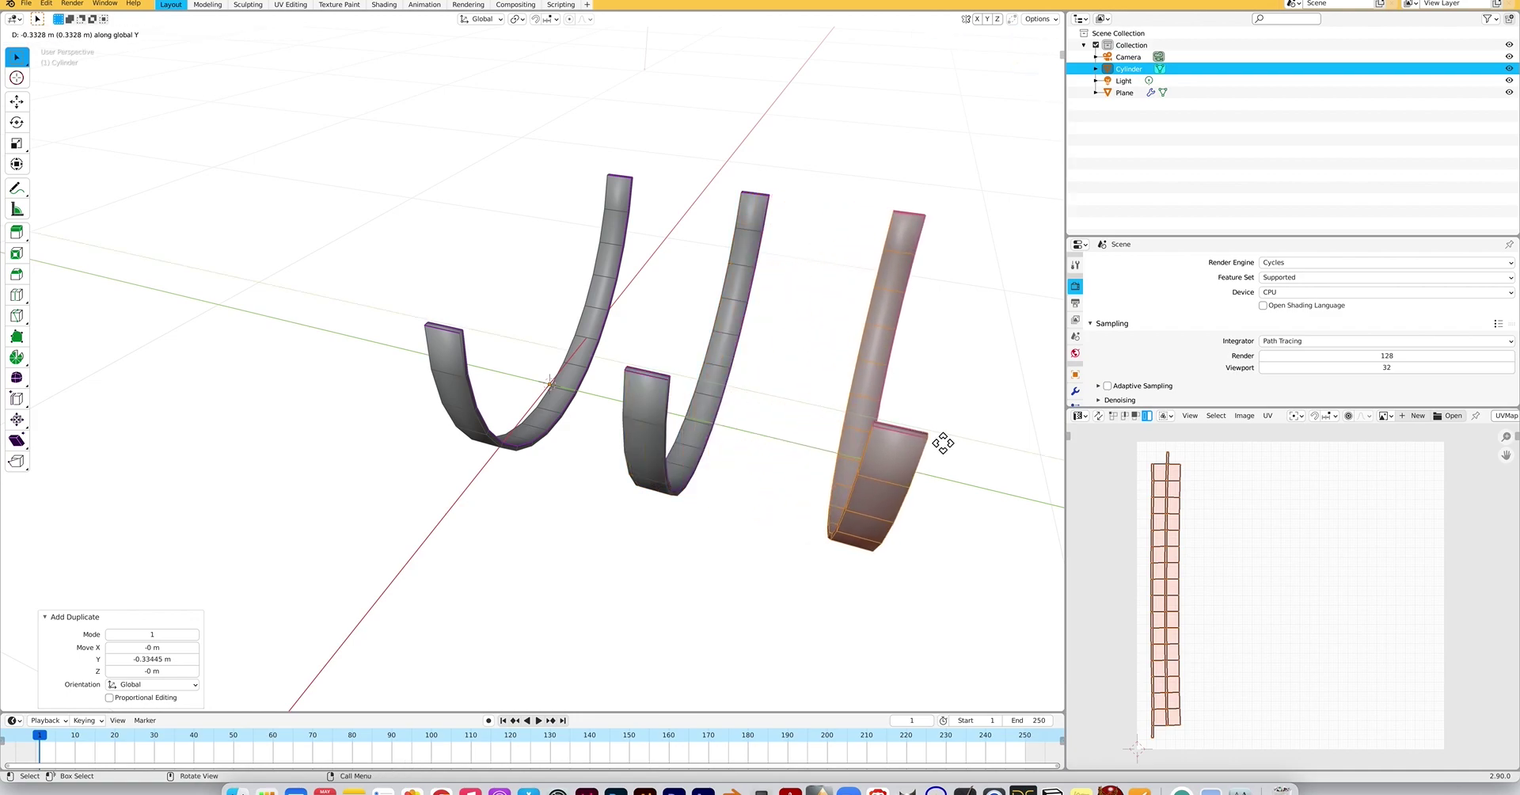
pyautogui.click(943, 444)
# Examine the width and spacing of the three half rings from several sides.
pyautogui.scroll(-5, 831, 484)
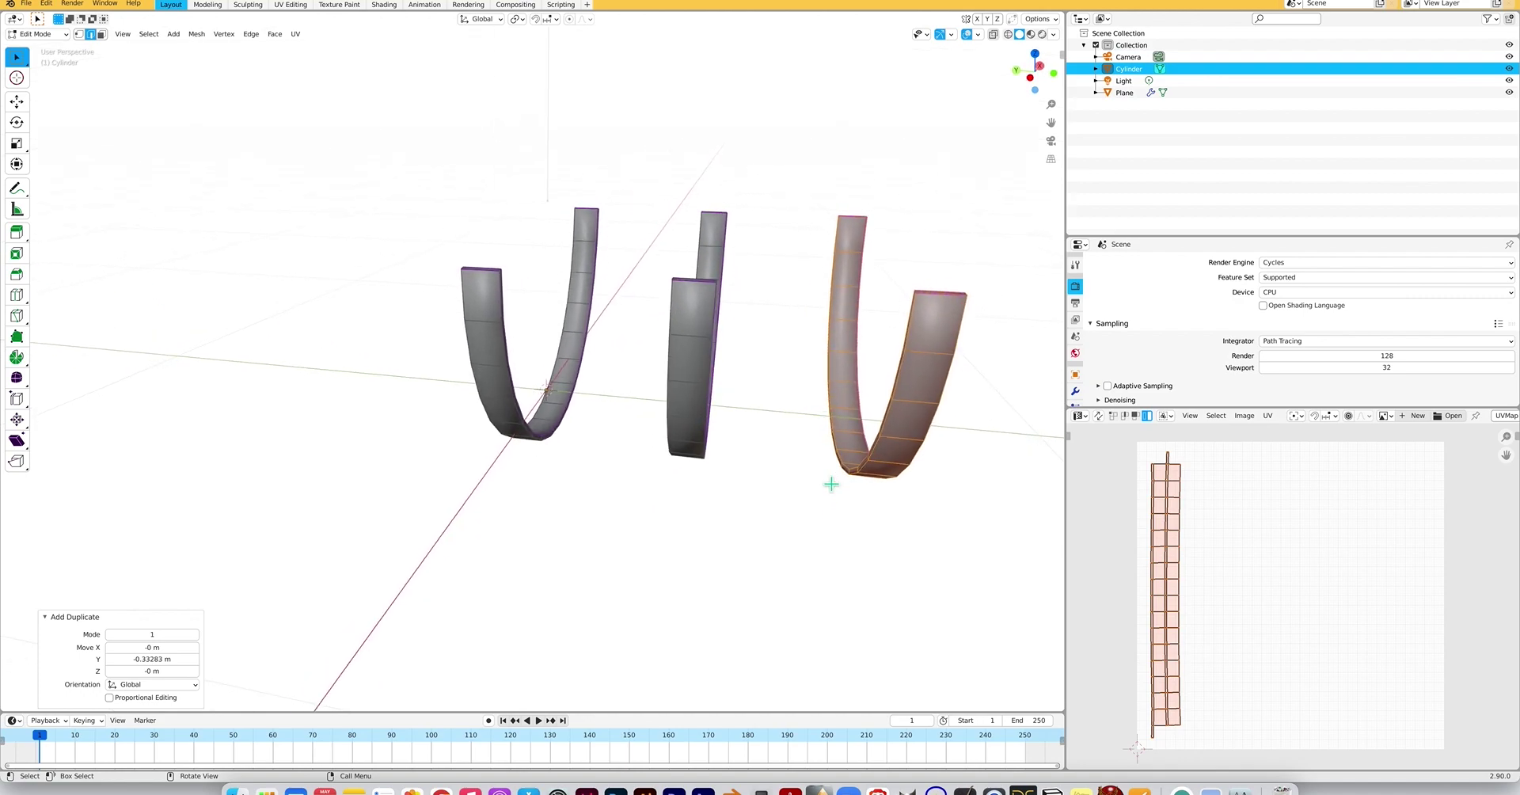
pyautogui.hscroll(1, 831, 484)
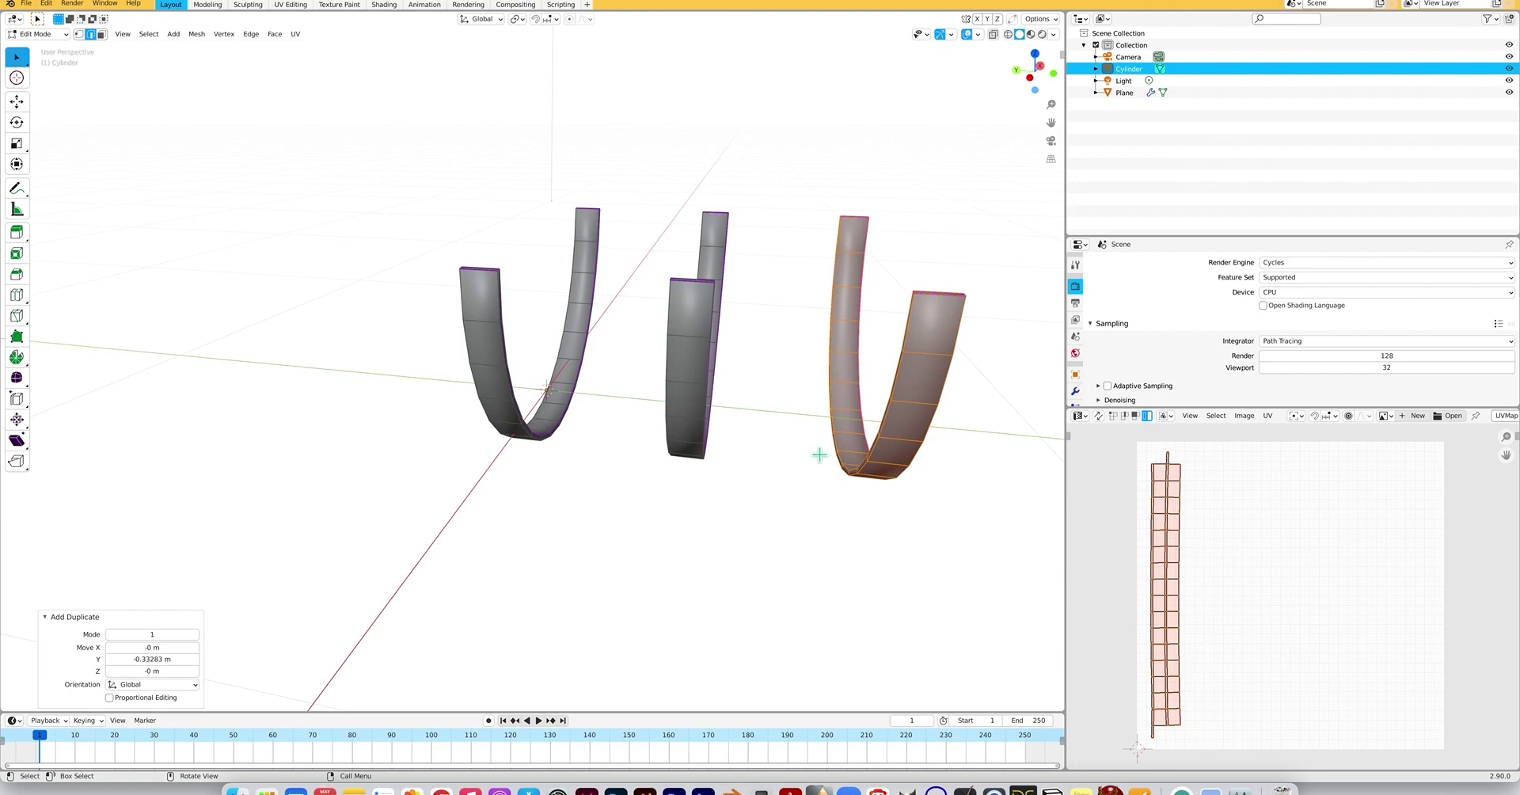
pyautogui.scroll(-3, 820, 453)
pyautogui.hscroll(4, 820, 453)
pyautogui.hscroll(-4, 831, 450)
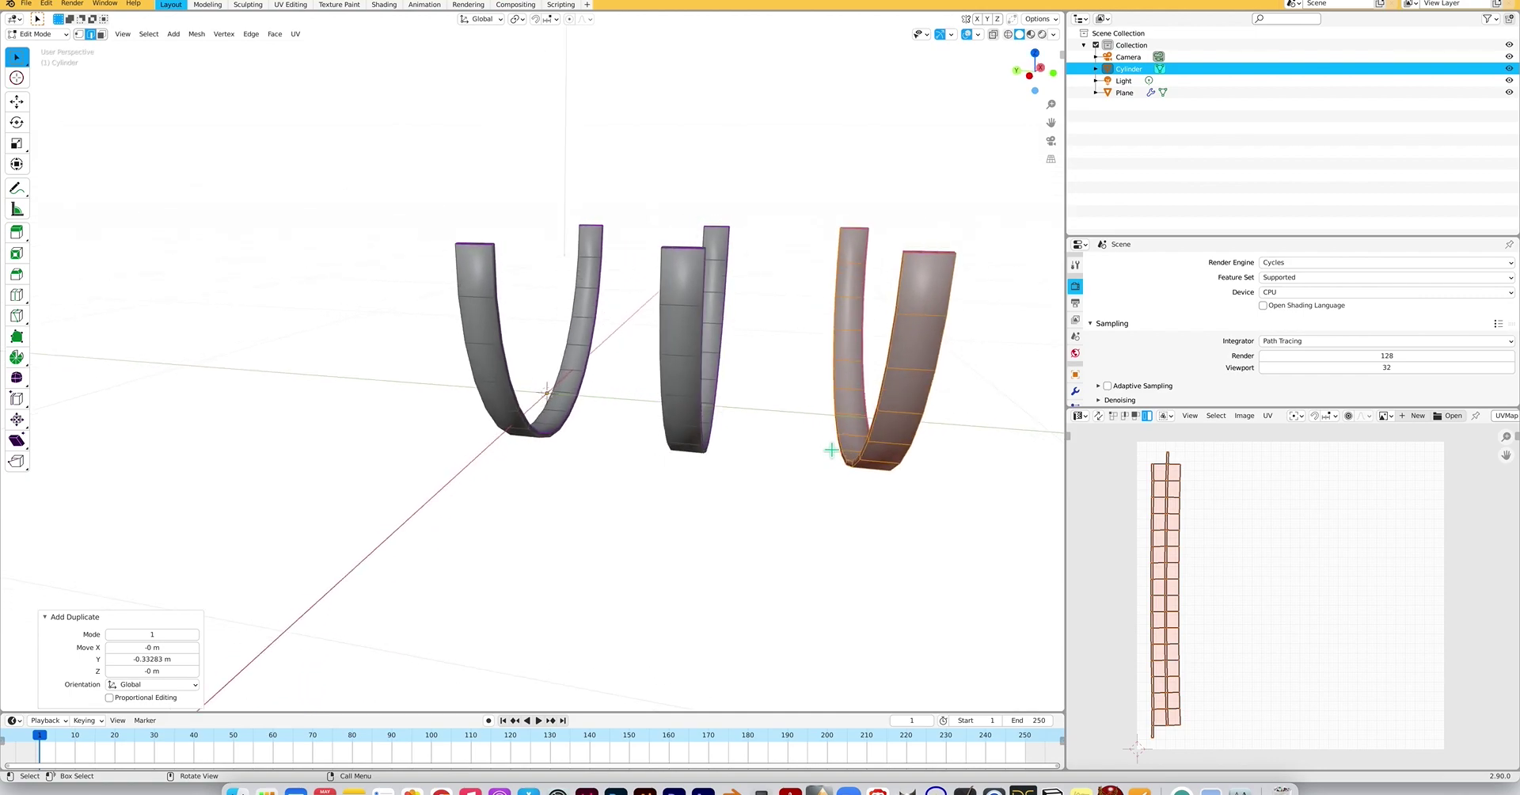
pyautogui.scroll(5, 831, 449)
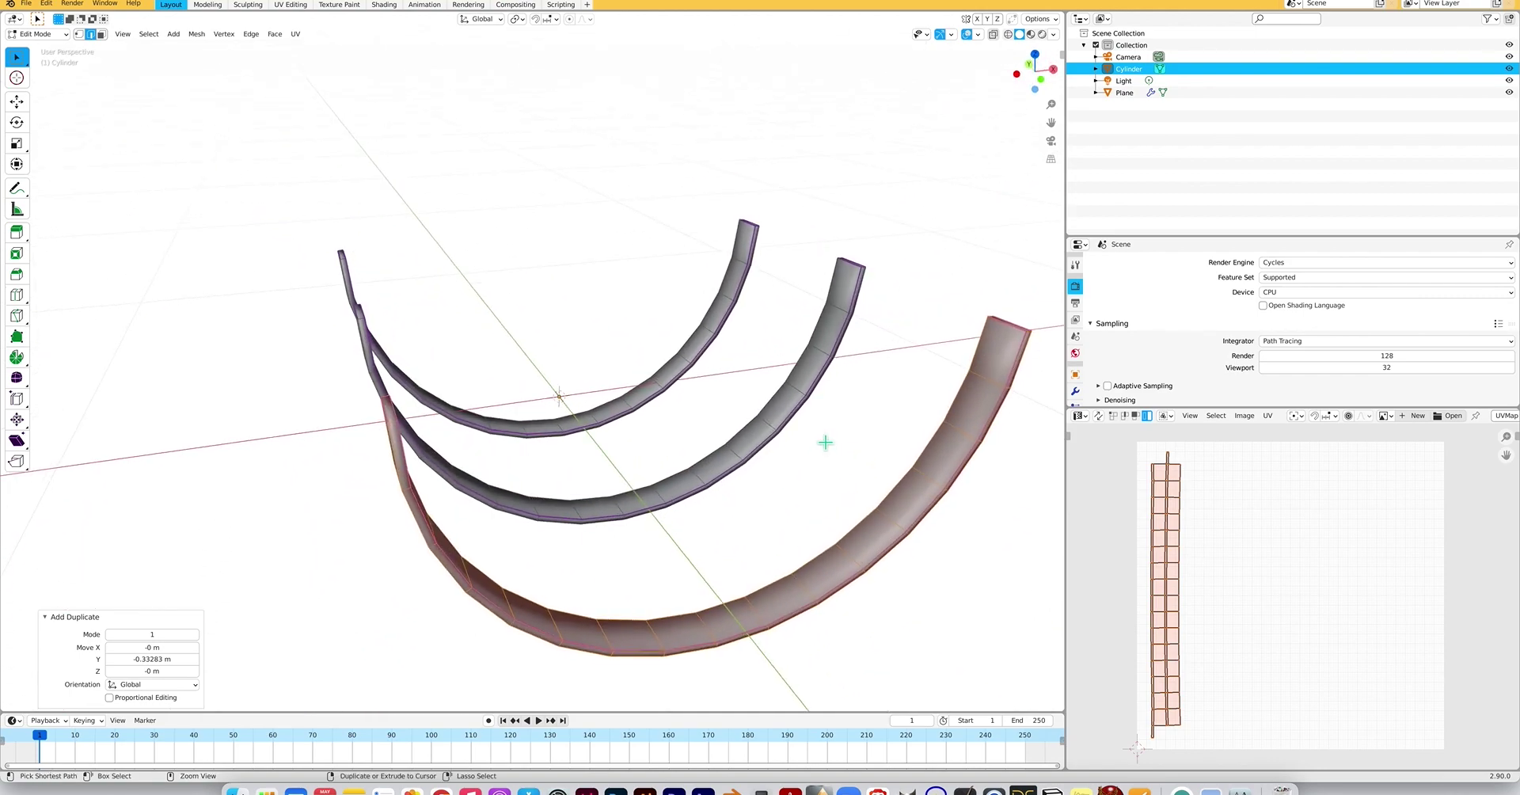
pyautogui.scroll(-5, 825, 443)
pyautogui.hscroll(-5, 825, 442)
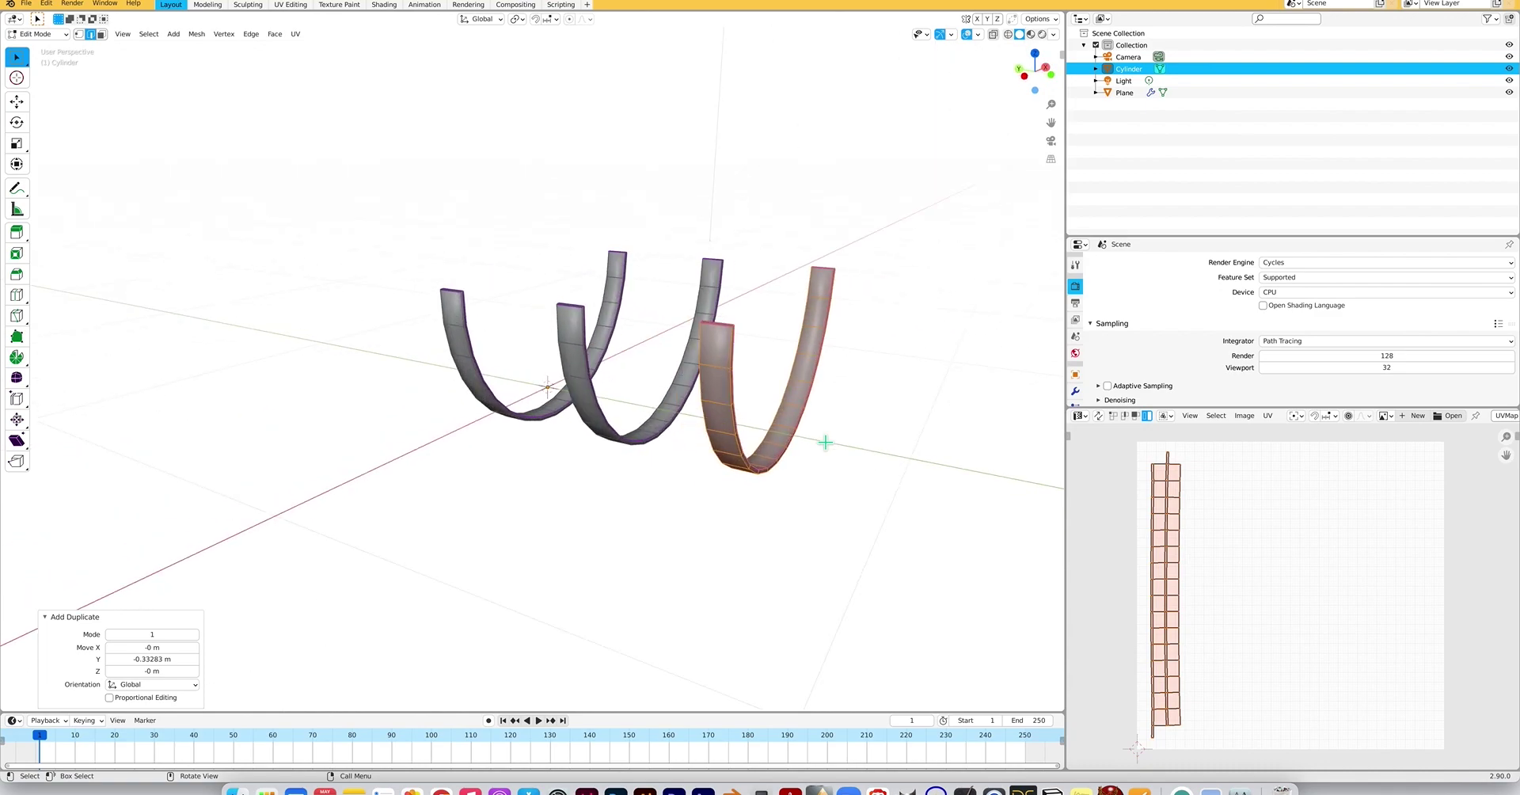
pyautogui.hscroll(6, 825, 442)
pyautogui.hscroll(-4, 826, 443)
pyautogui.hscroll(-6, 834, 443)
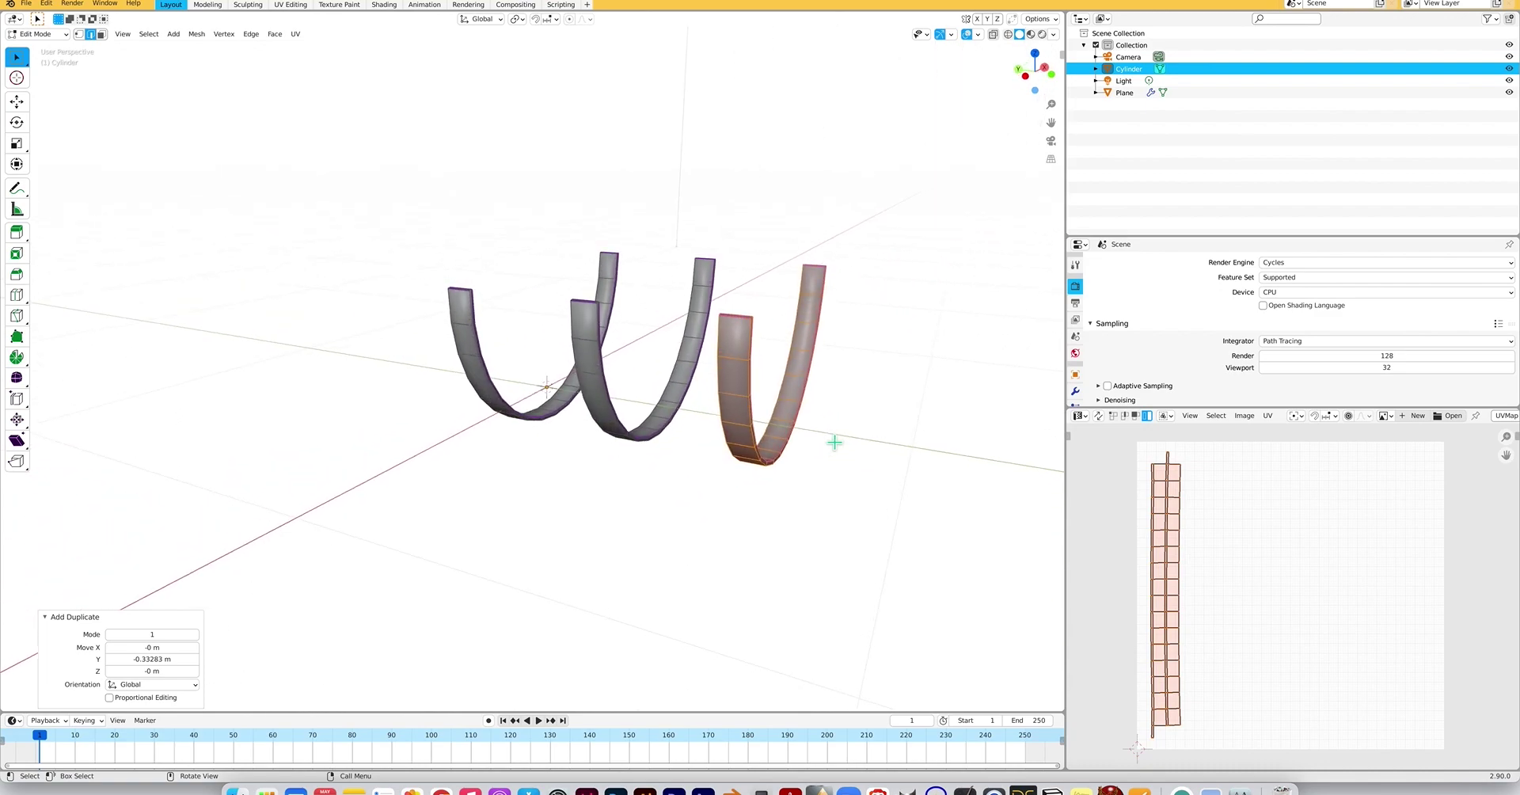
pyautogui.hscroll(-6, 835, 442)
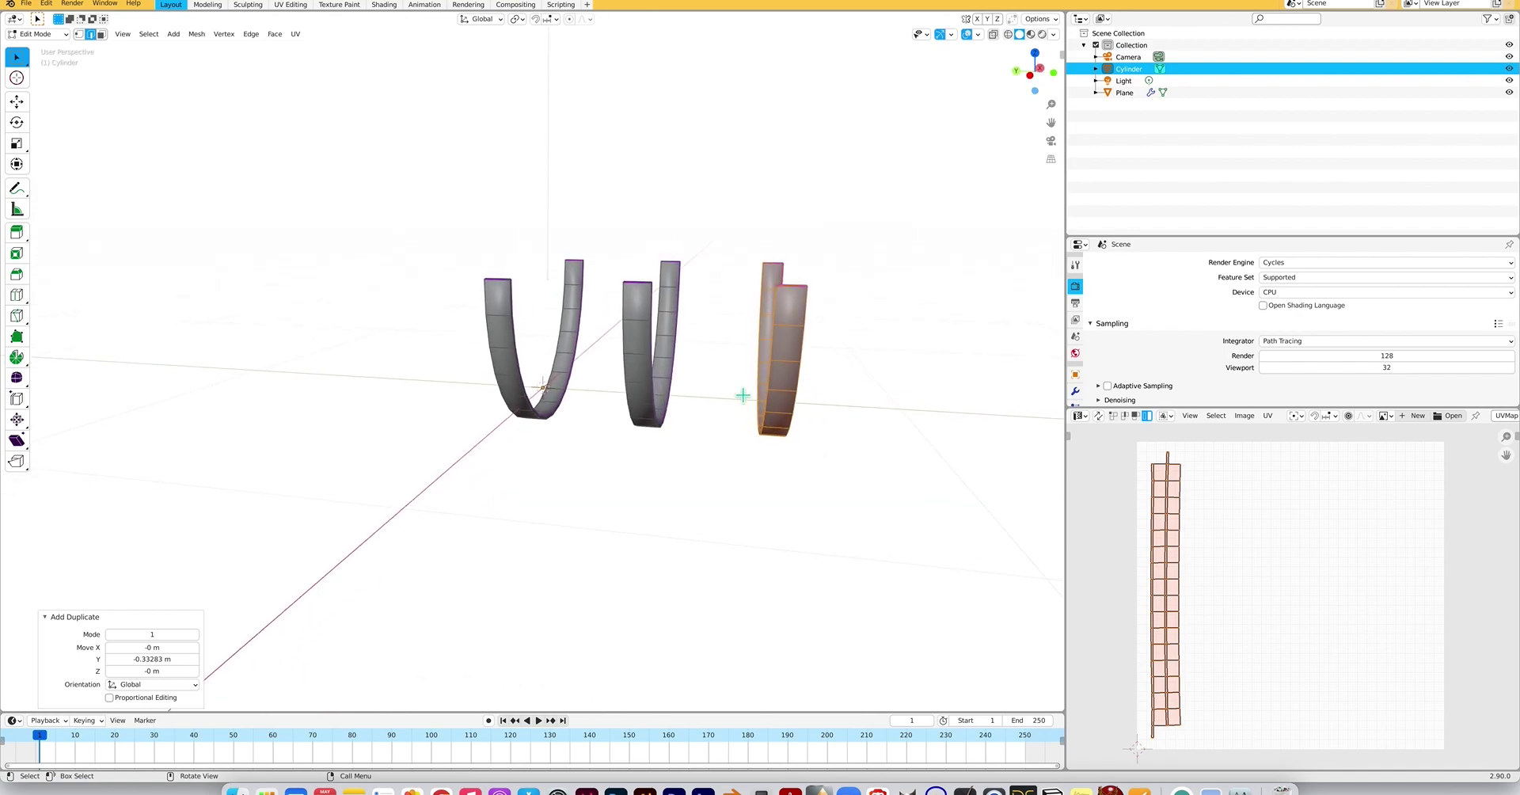
# Delete the vertices of both duplicated half rings, keeping only the original at the world origin.
pyautogui.press('x')
pyautogui.click(739, 392)
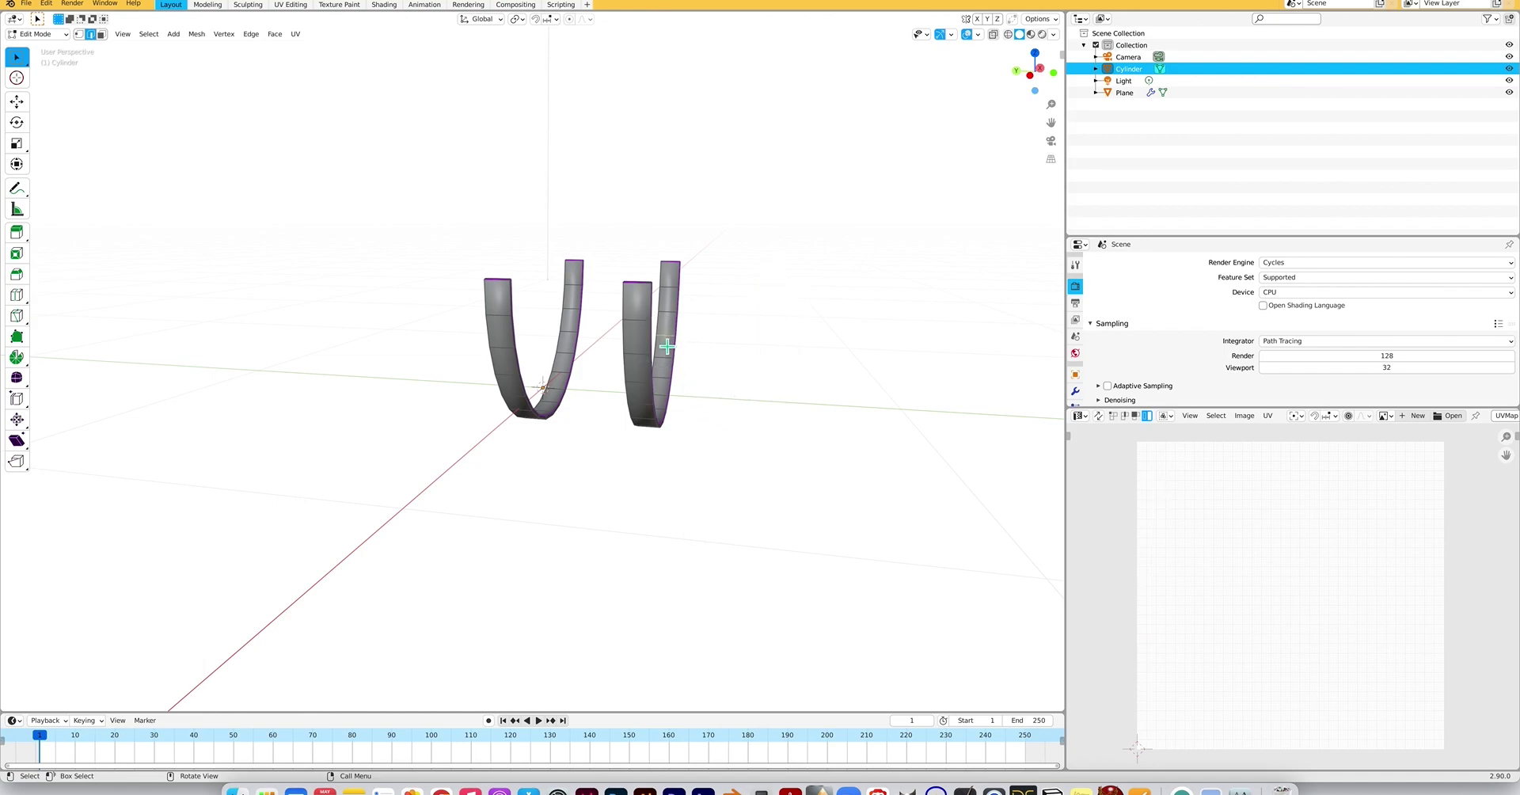
pyautogui.press('l')
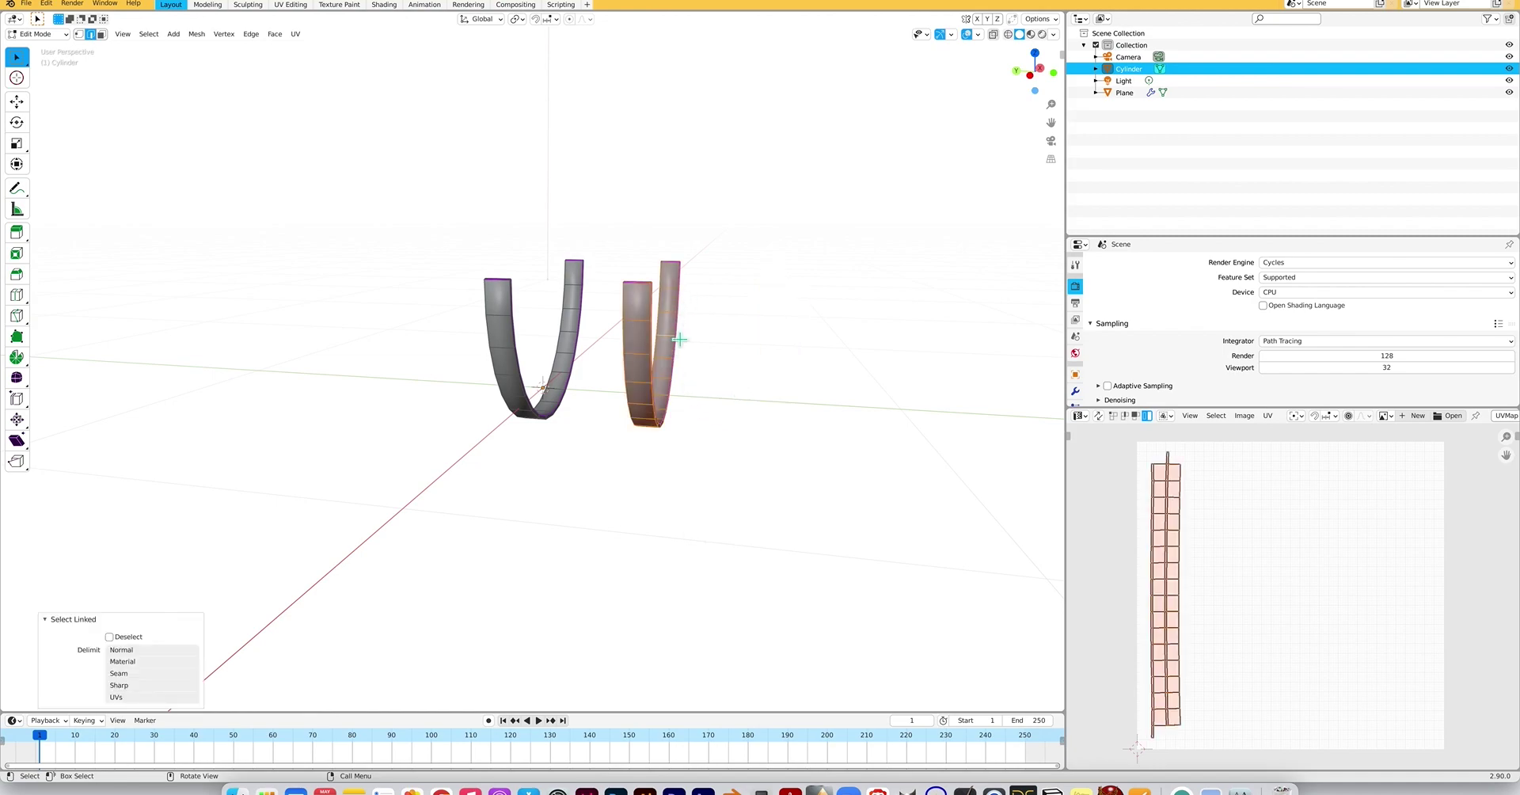
pyautogui.press('x')
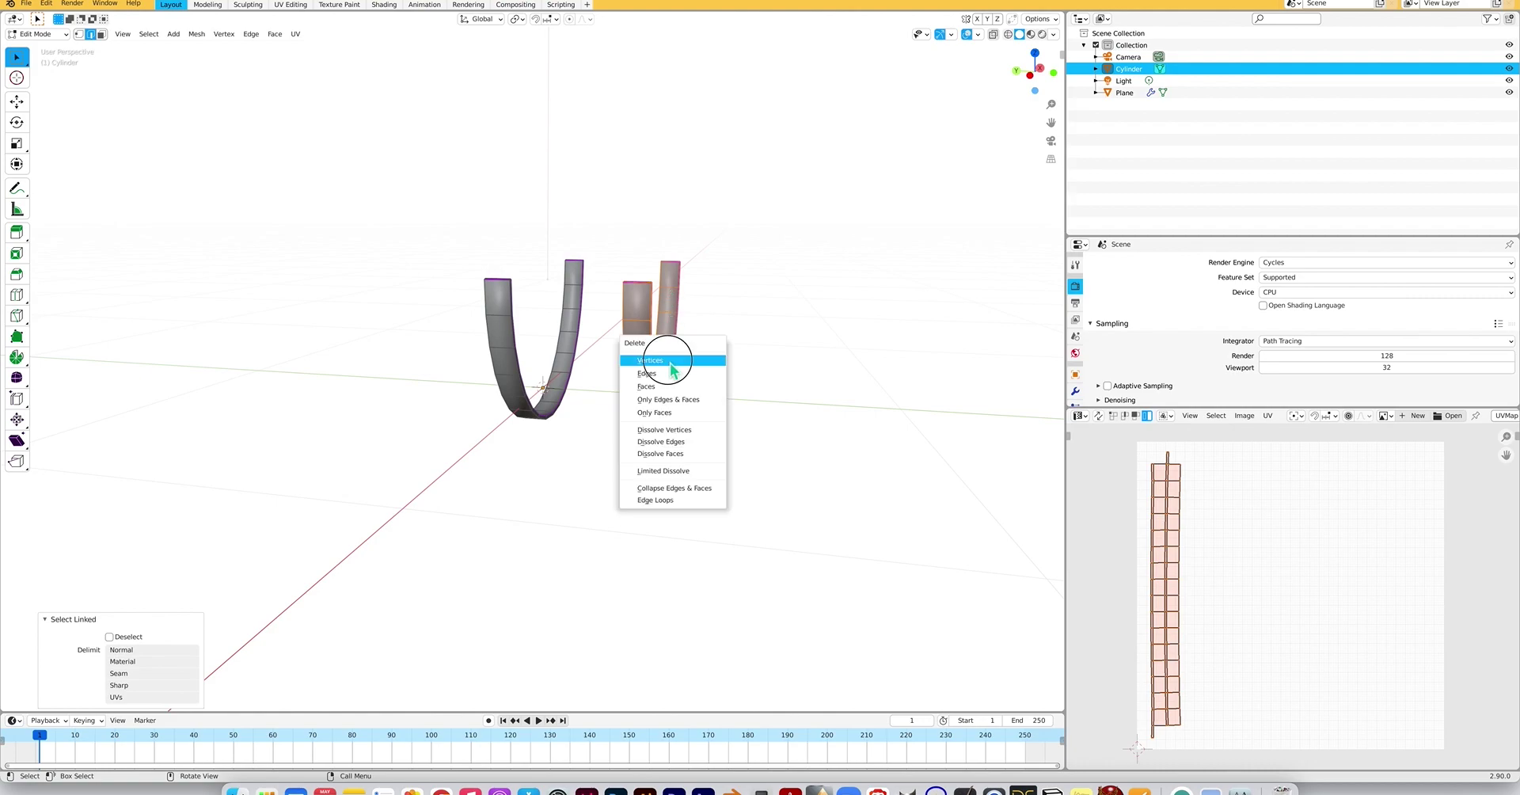
pyautogui.click(675, 355)
# Select the whole original half ring and narrow it by scaling it to about 0.51 along the global Y axis.
pyautogui.press('l')
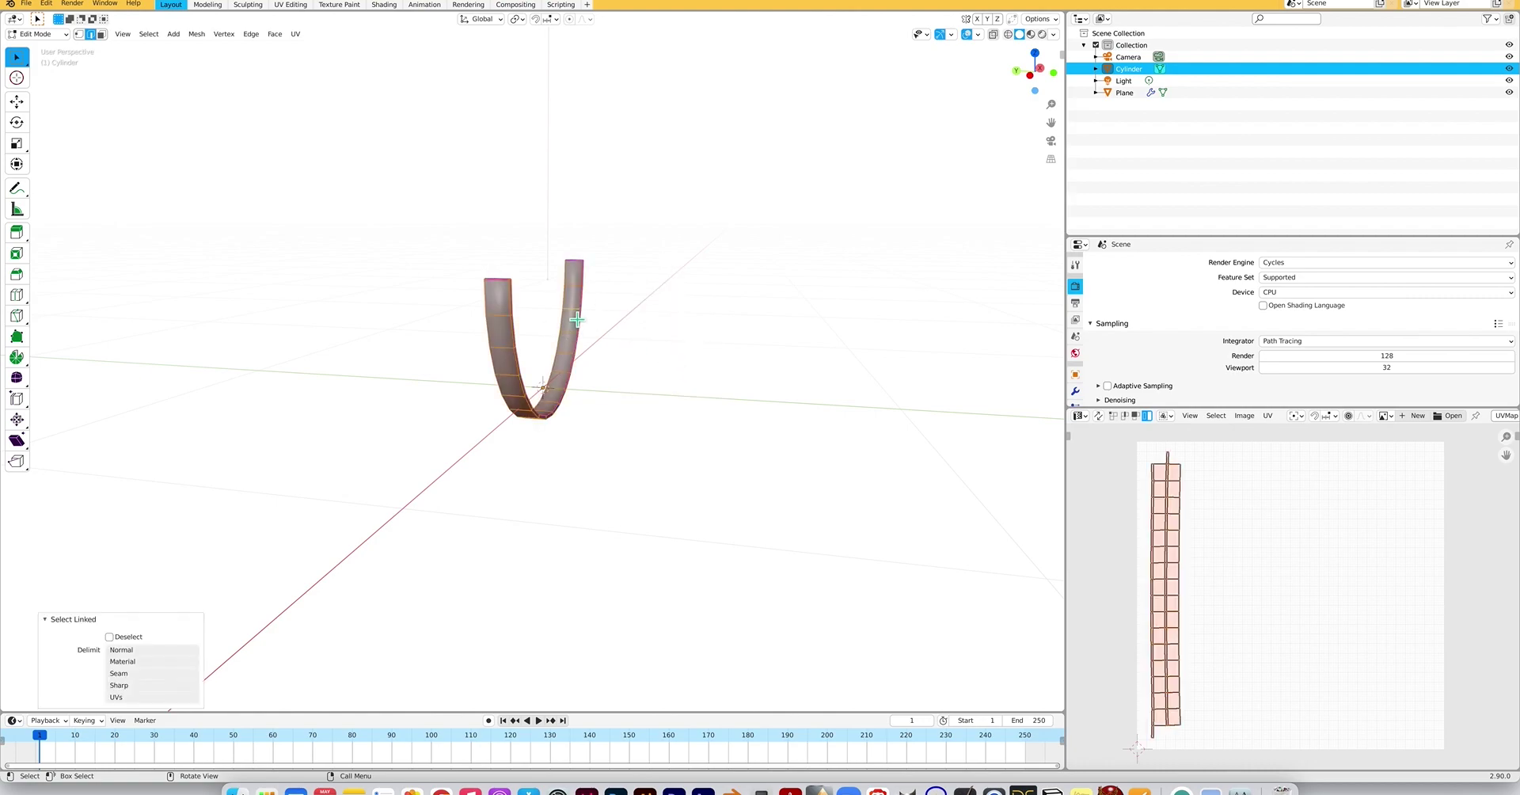
pyautogui.press('s')
pyautogui.press('y')
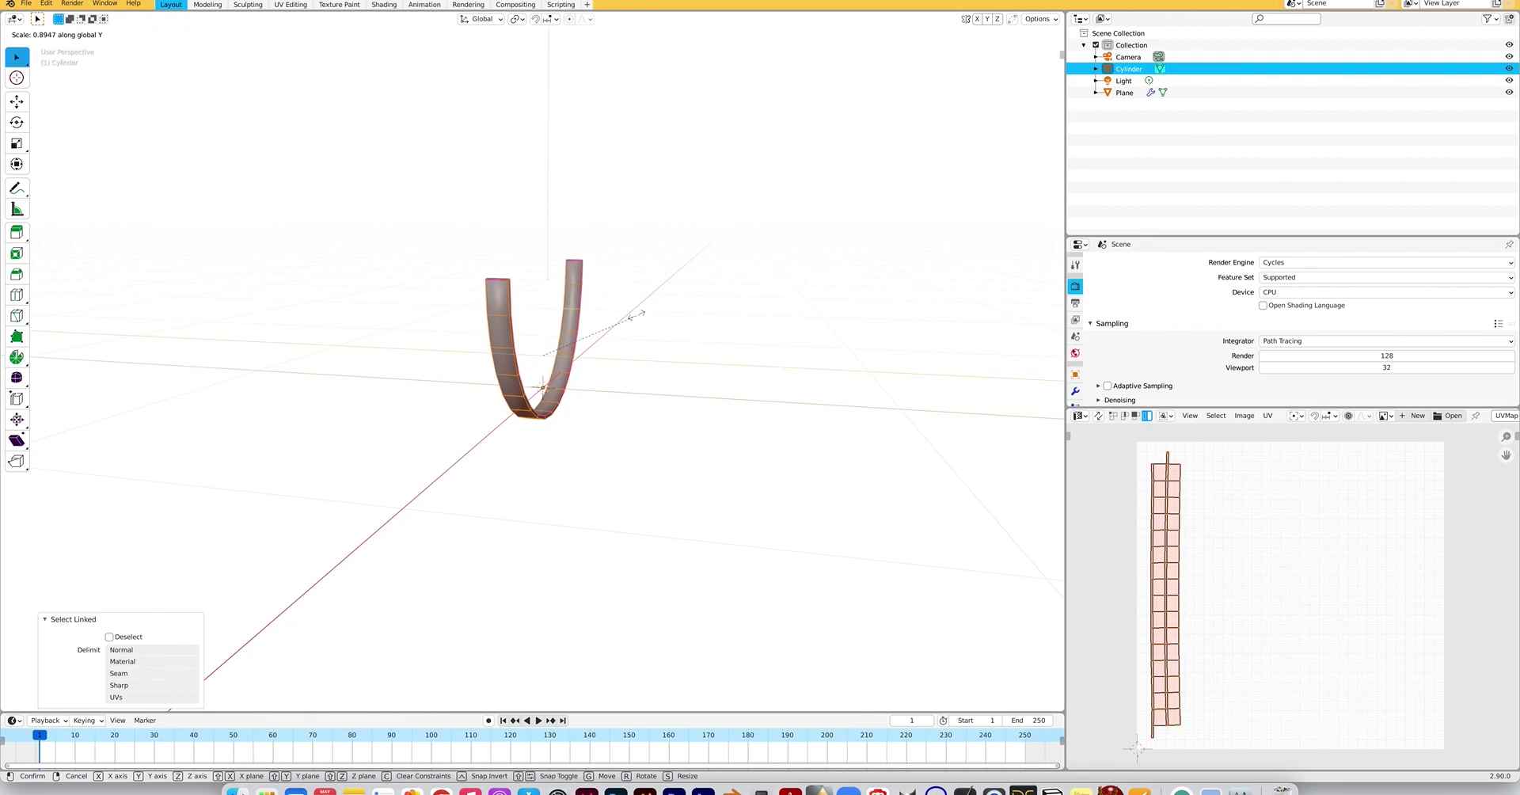
pyautogui.click(598, 328)
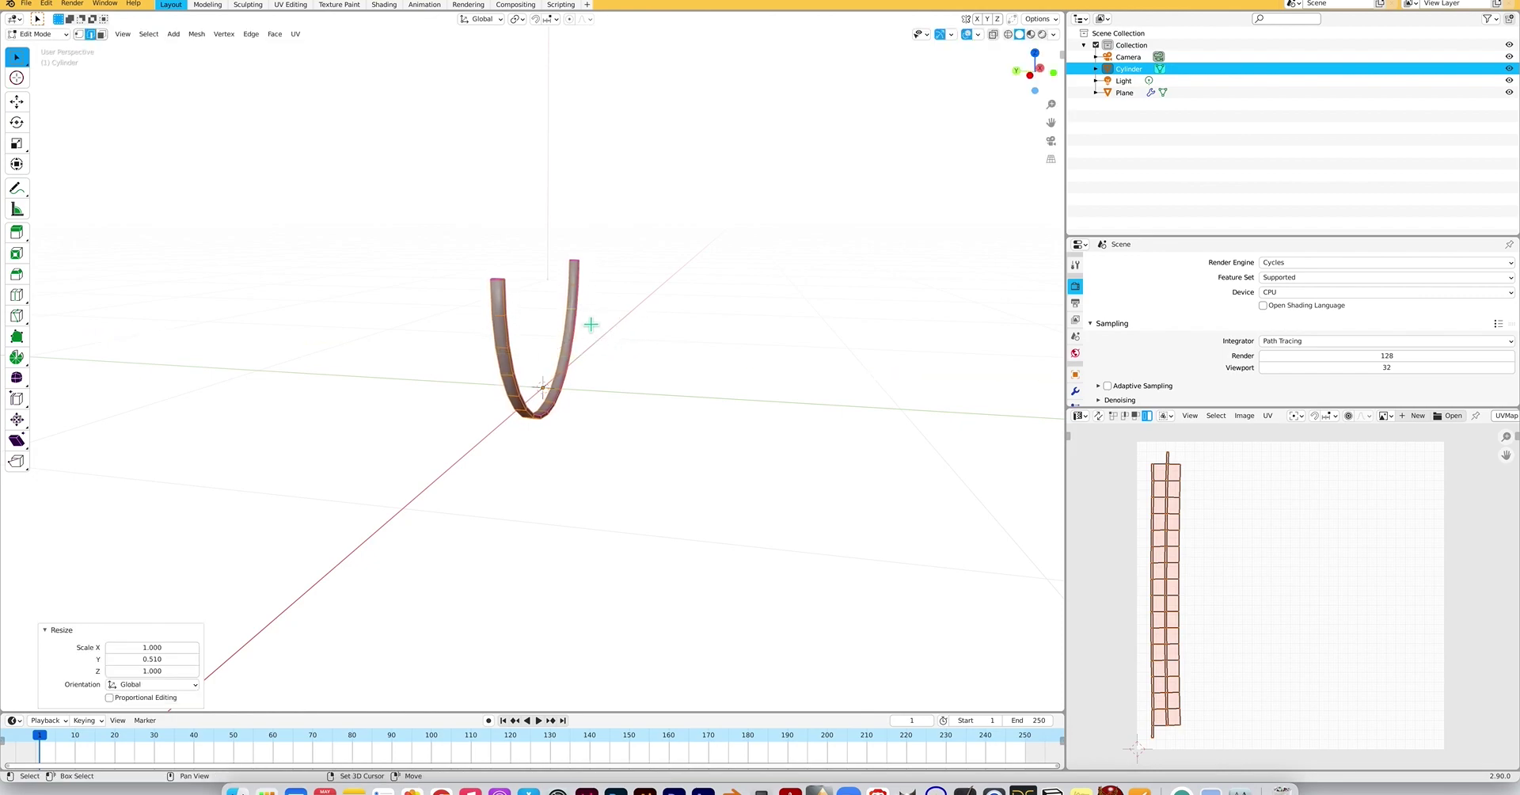
# Duplicate the narrowed half ring about -0.30 m along global Y, then shift the copy about another -0.09 m on that axis.
pyautogui.hotkey('shift', 'd')
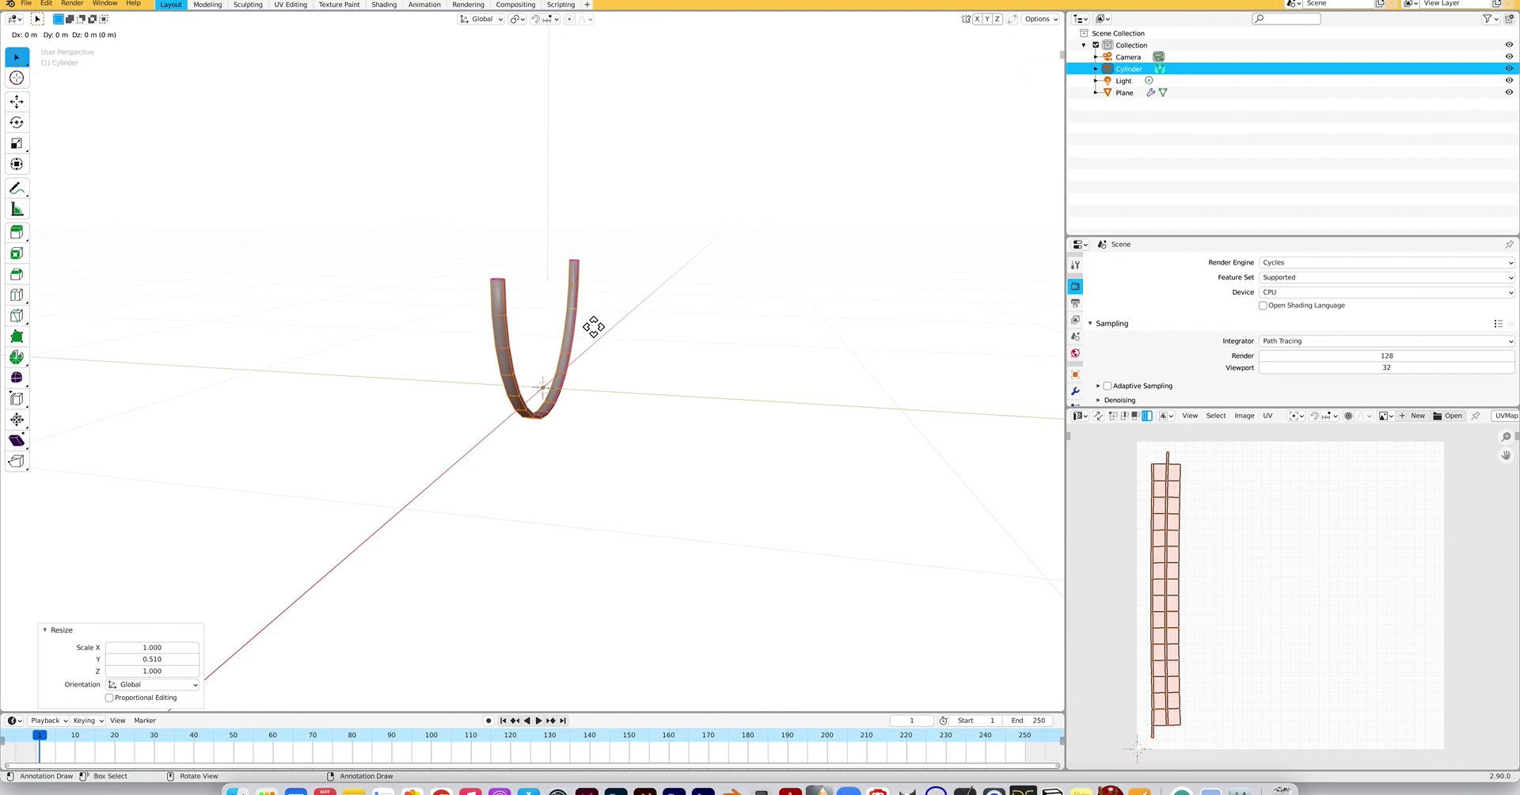
pyautogui.press('y')
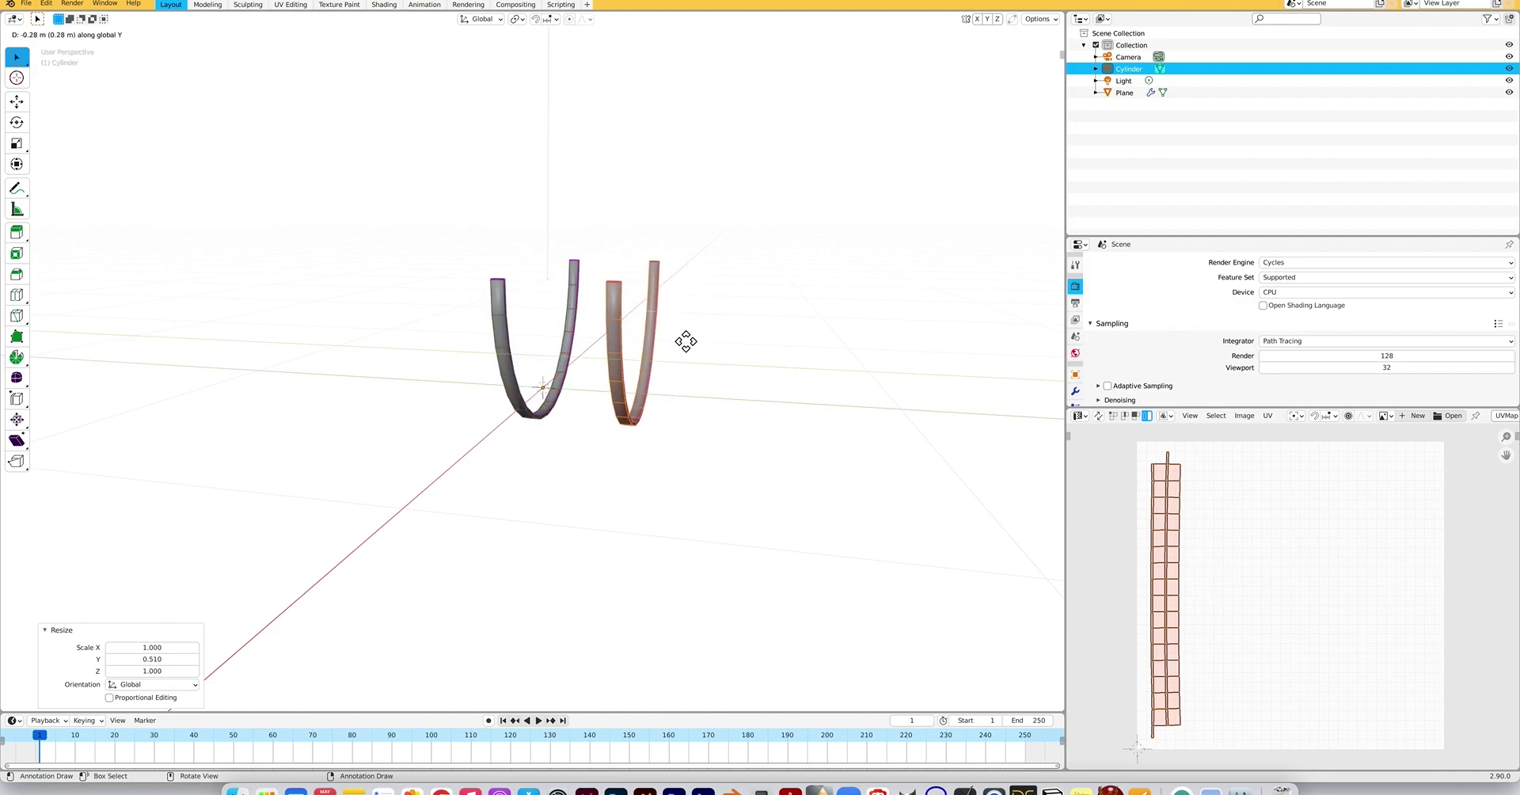
pyautogui.click(693, 342)
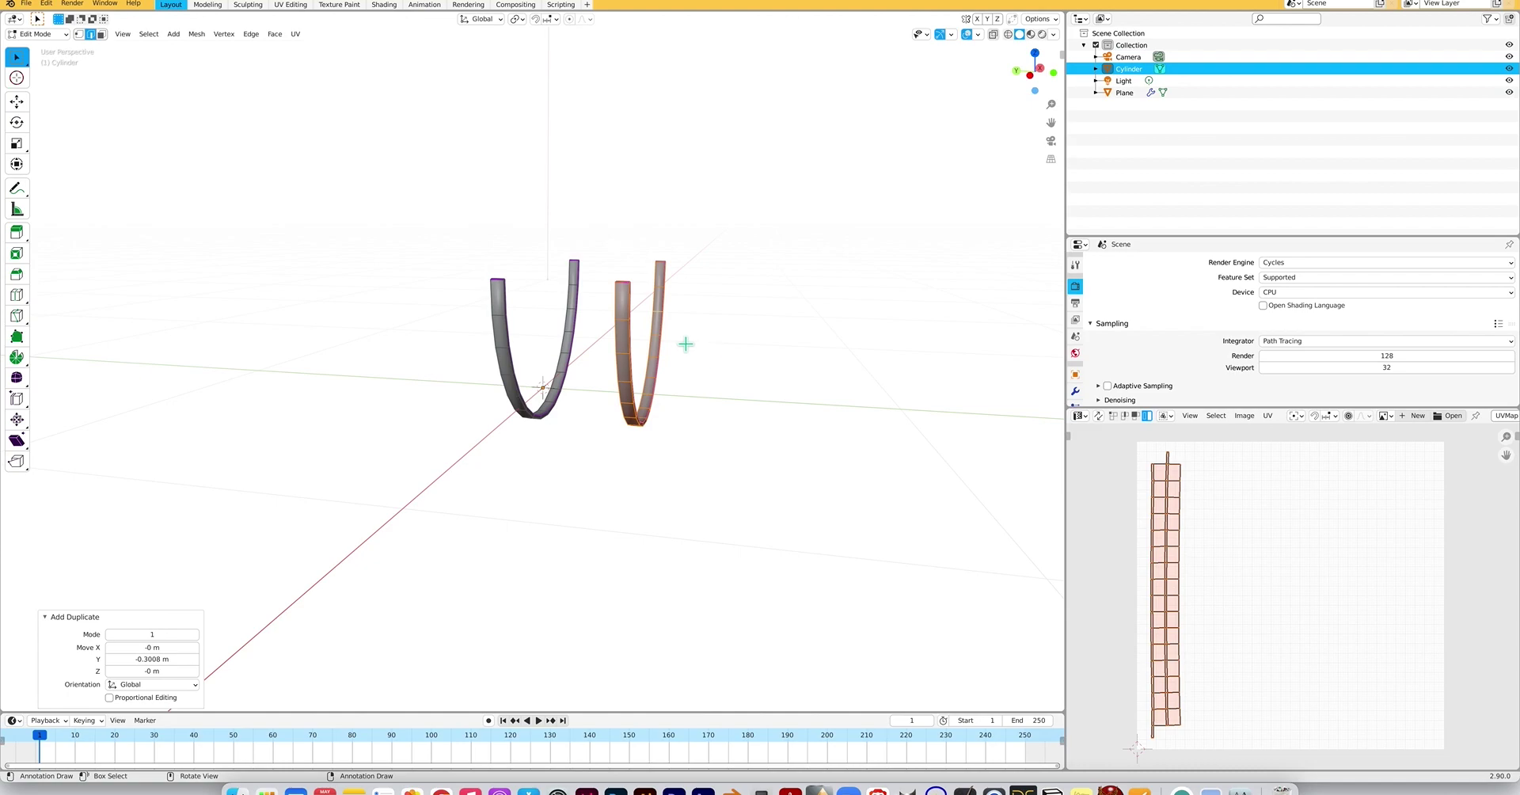
pyautogui.press('g')
pyautogui.press('y')
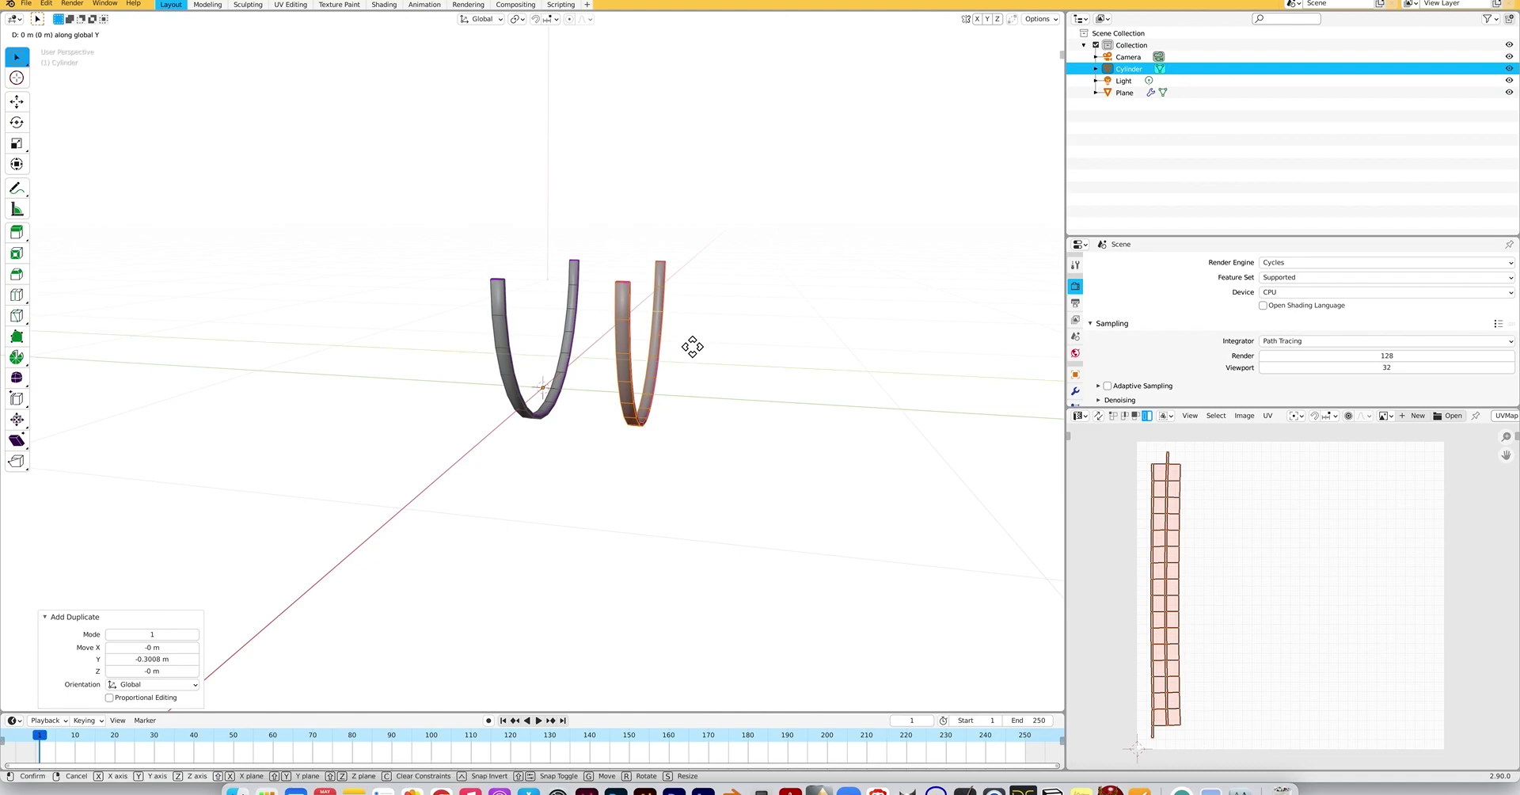
pyautogui.click(718, 347)
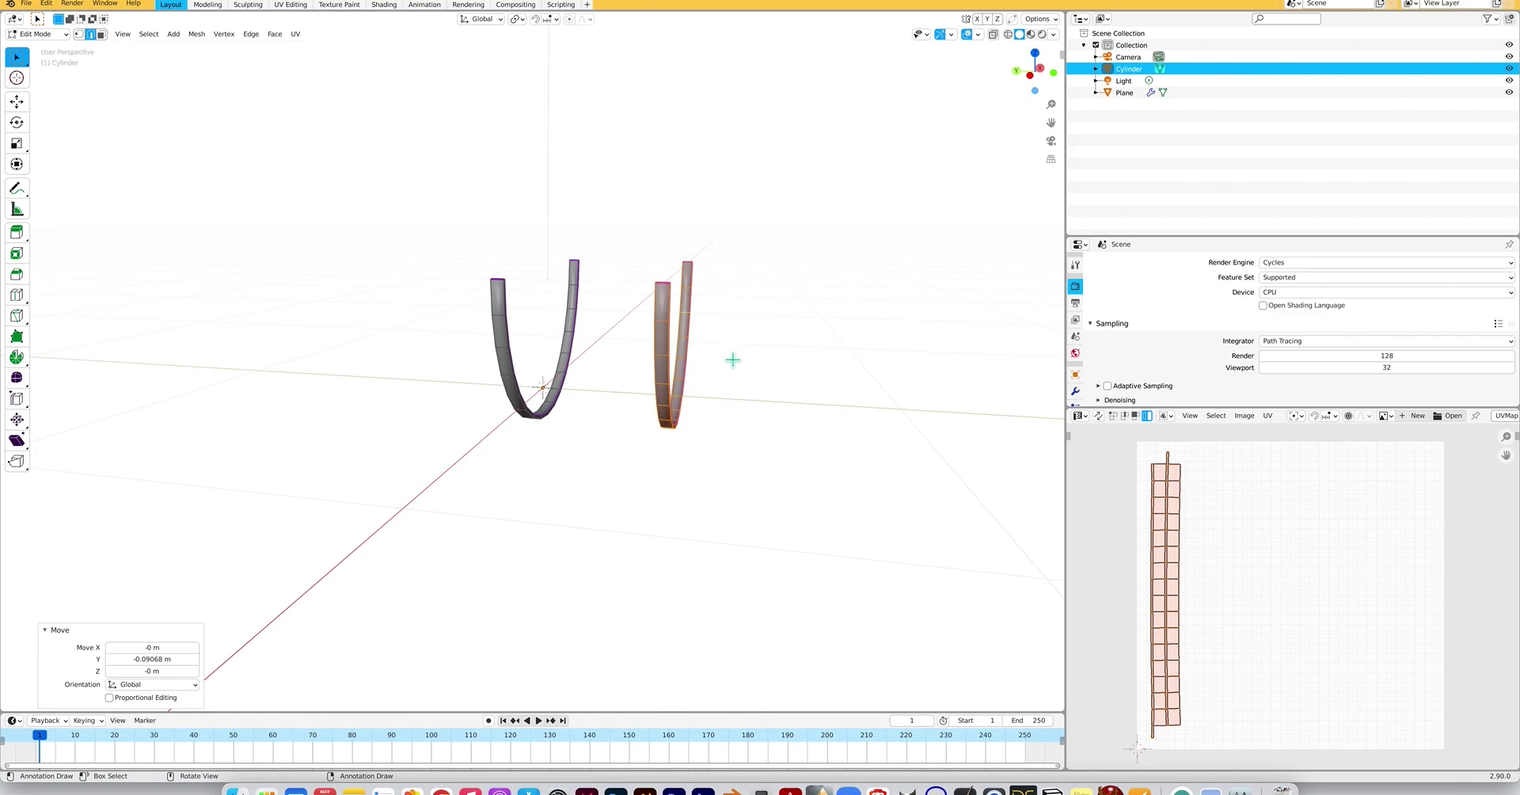
# Duplicate the second half ring about -0.37 m along the global Y axis to form a third support.
pyautogui.press('g')
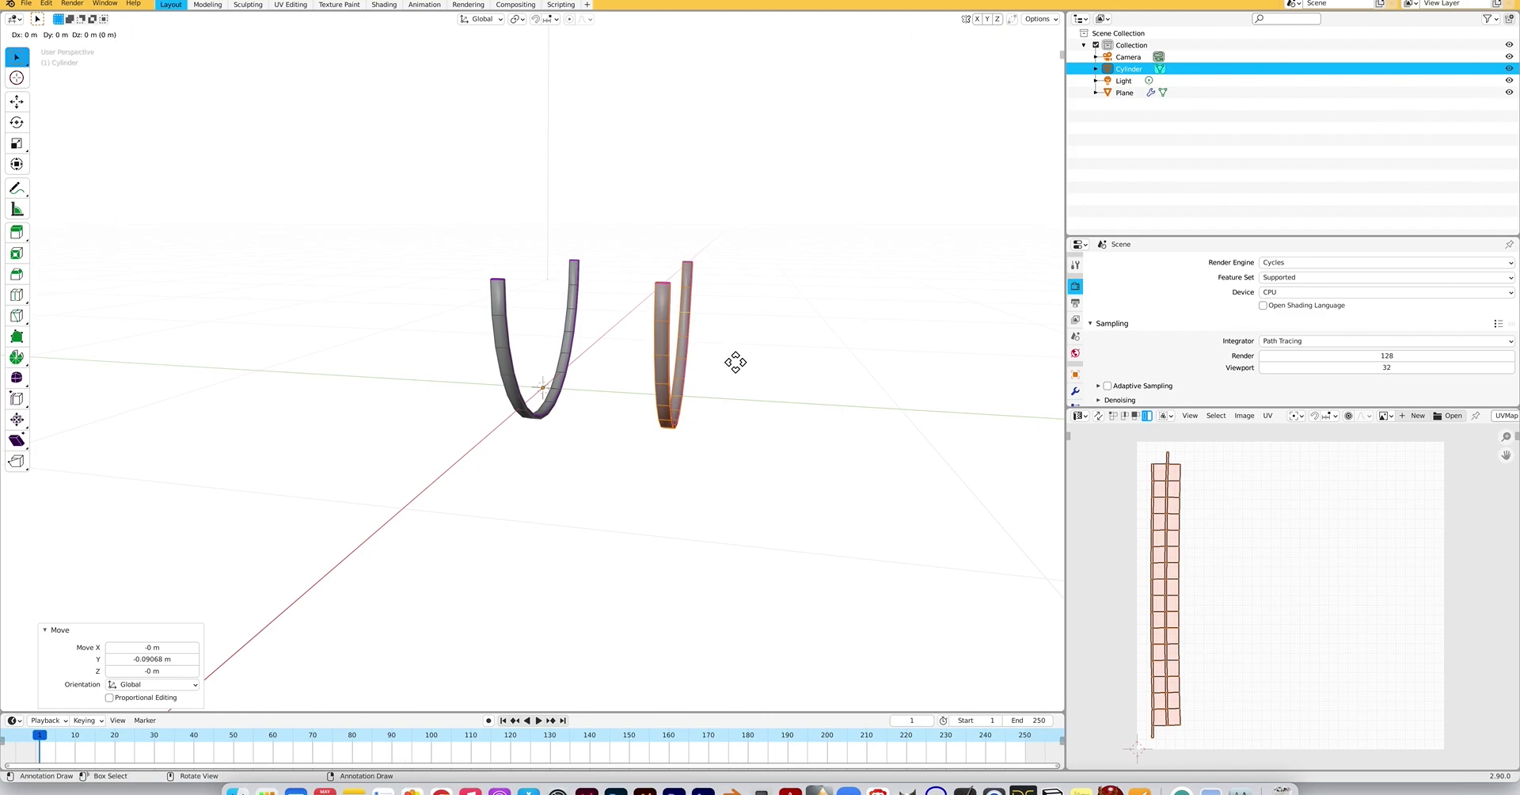
pyautogui.press('y')
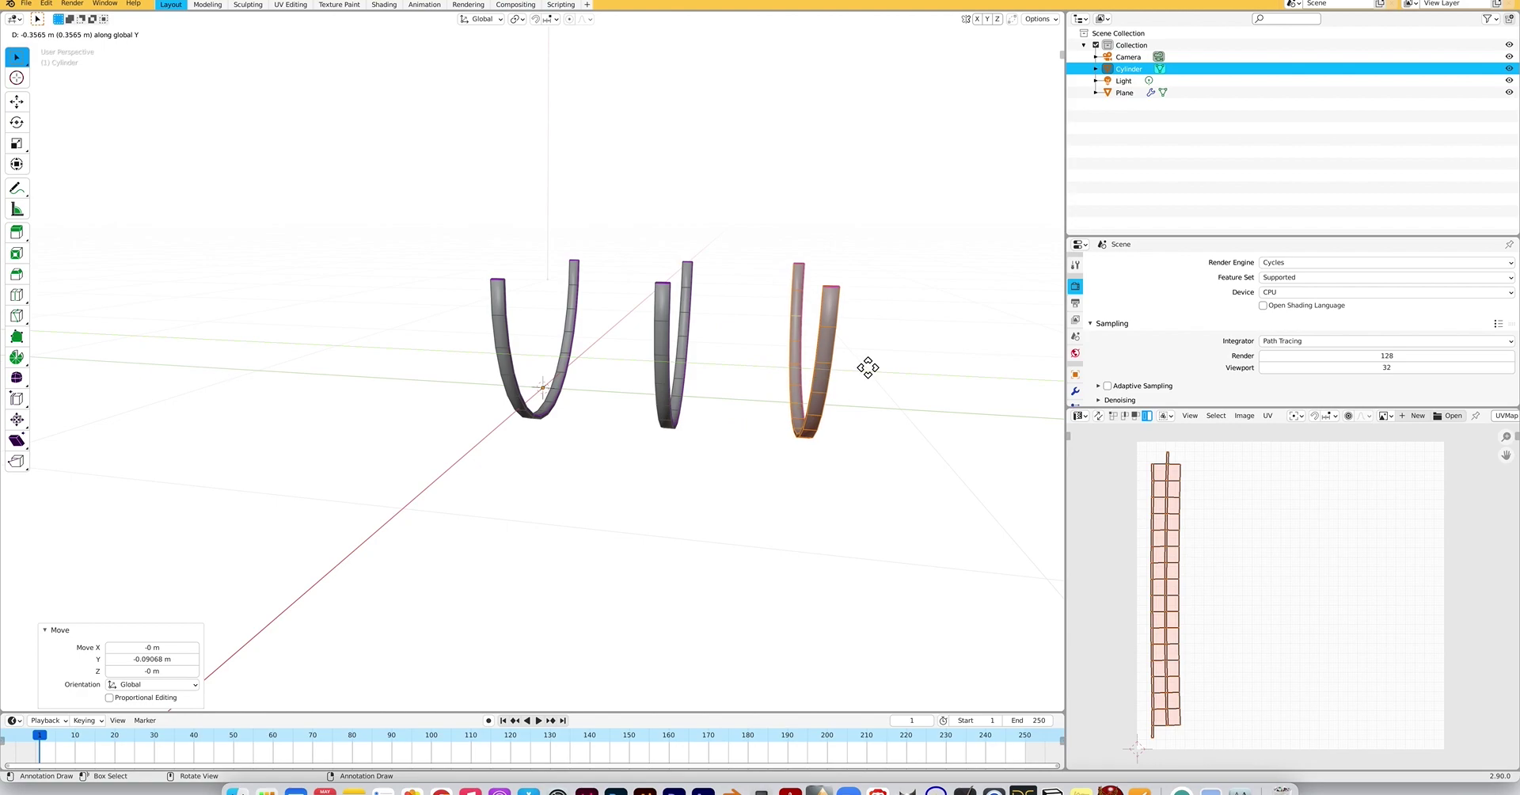
pyautogui.click(869, 368)
# Examine the proportions and even spacing of the three narrowed half rings from several sides.
pyautogui.hscroll(-5, 754, 441)
pyautogui.hscroll(15, 743, 434)
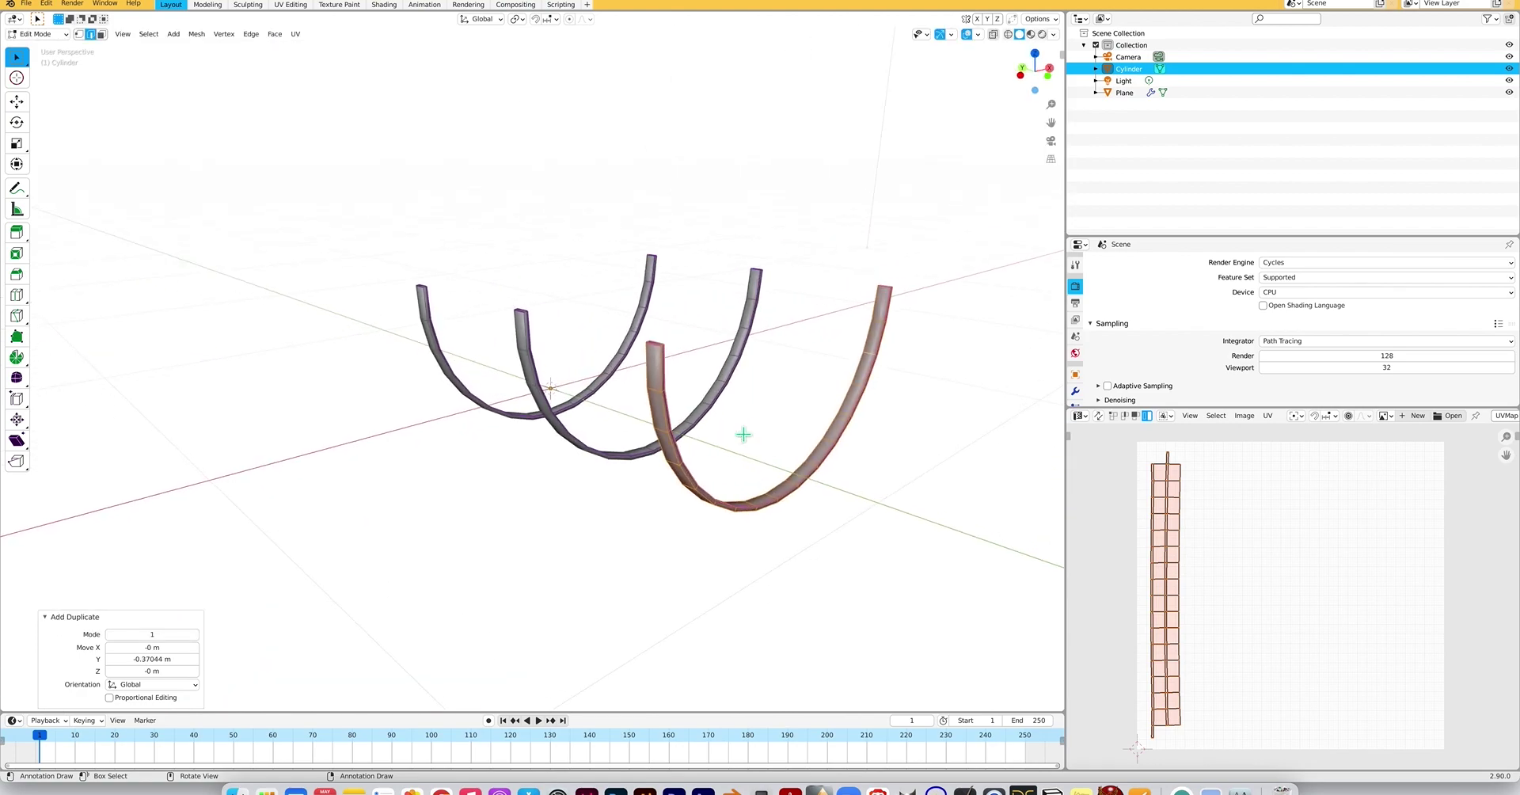
pyautogui.scroll(-3, 743, 435)
pyautogui.hscroll(-15, 744, 434)
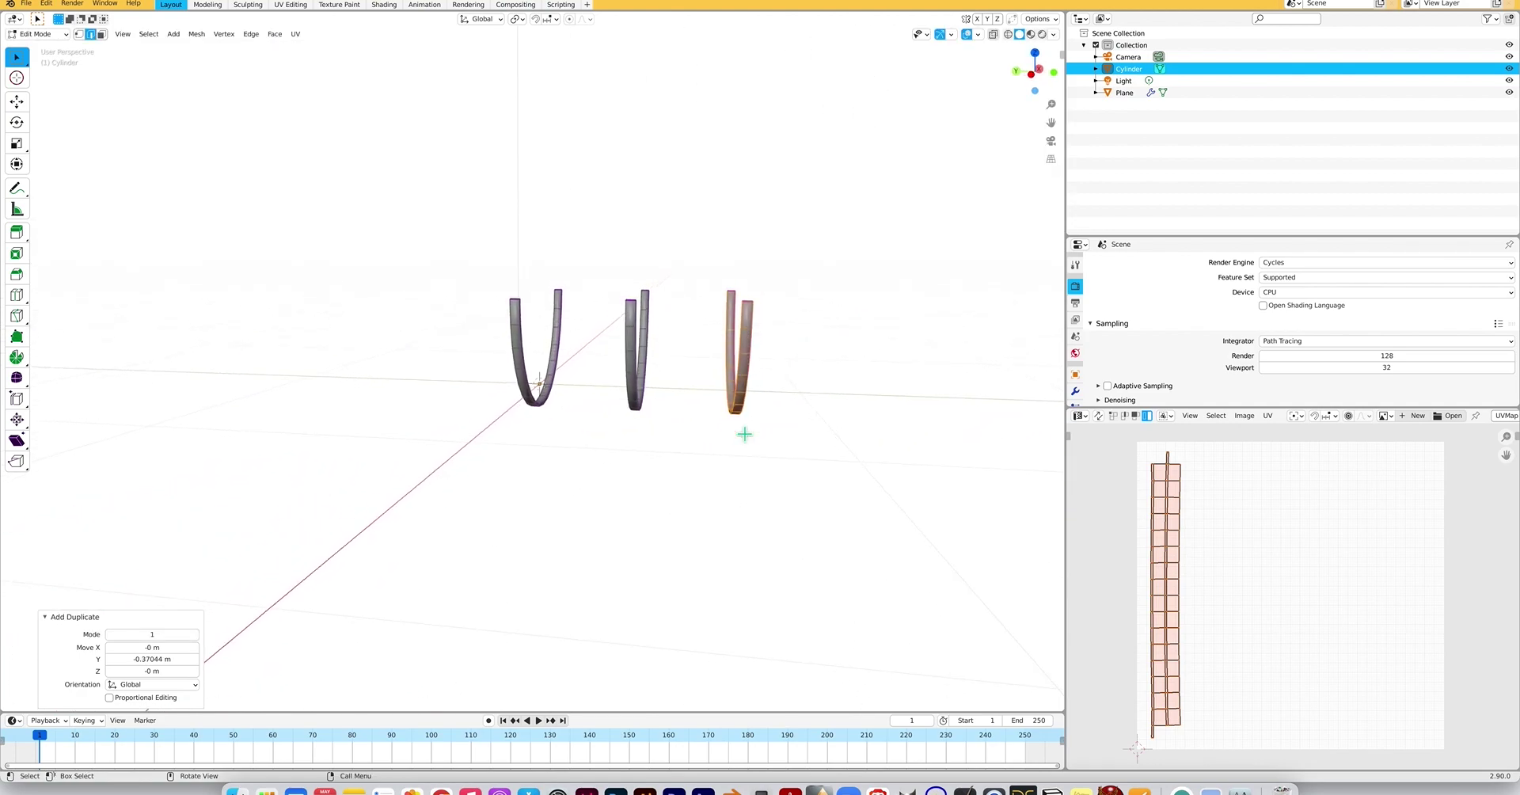
pyautogui.hscroll(15, 744, 434)
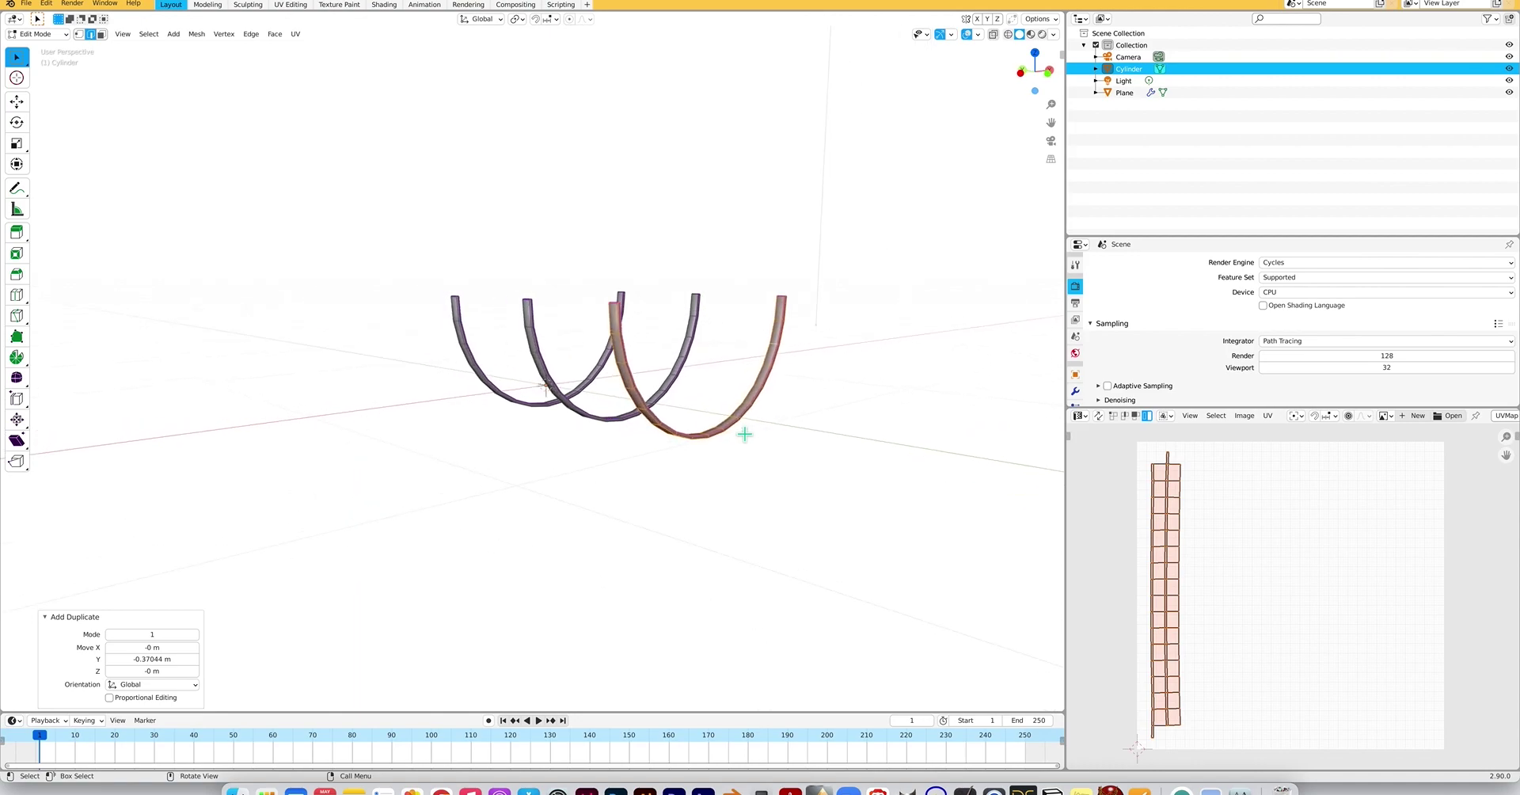
pyautogui.scroll(5, 744, 434)
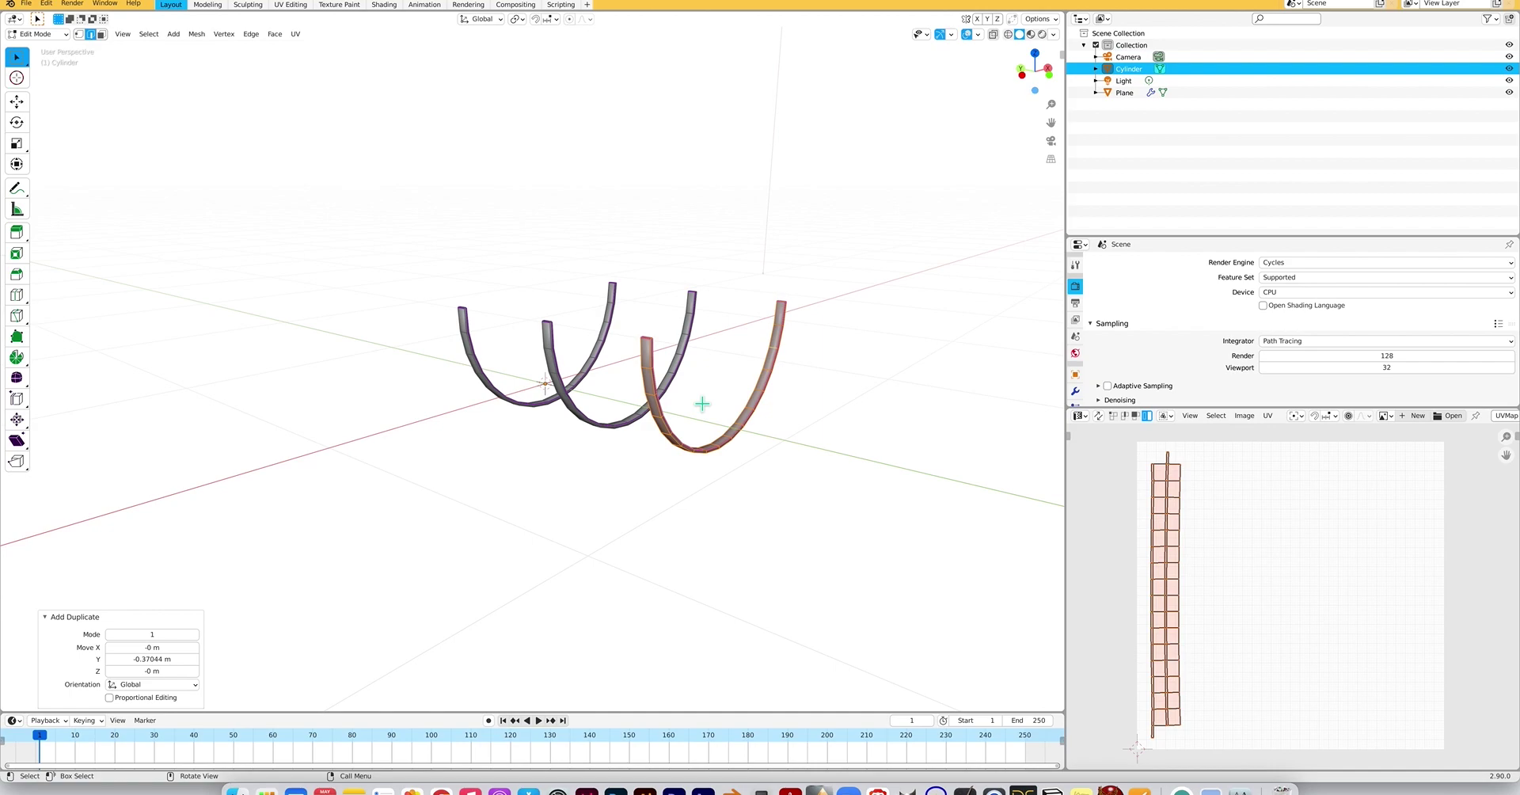
pyautogui.hscroll(-8, 629, 382)
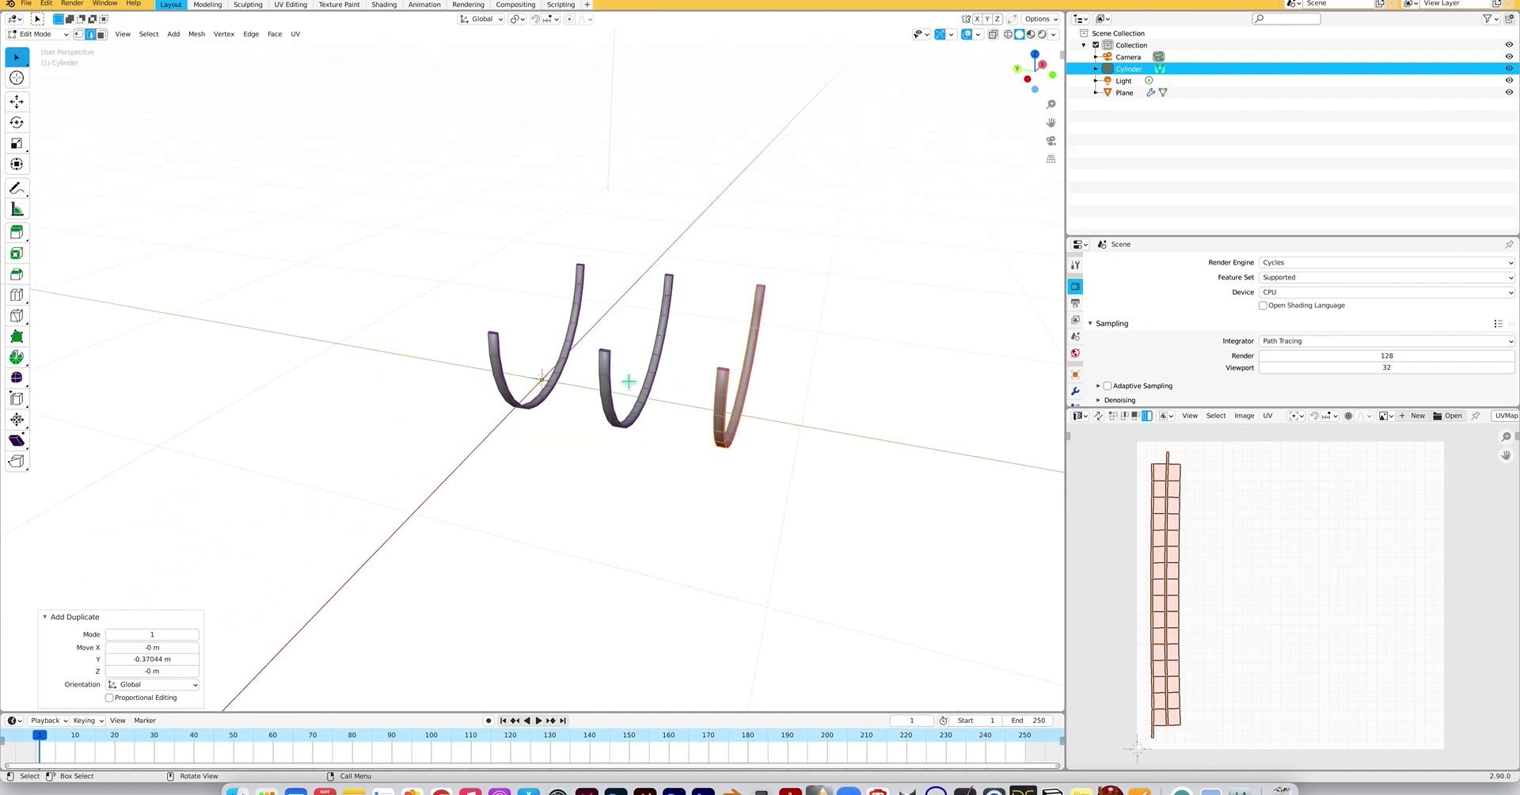
pyautogui.hscroll(8, 628, 381)
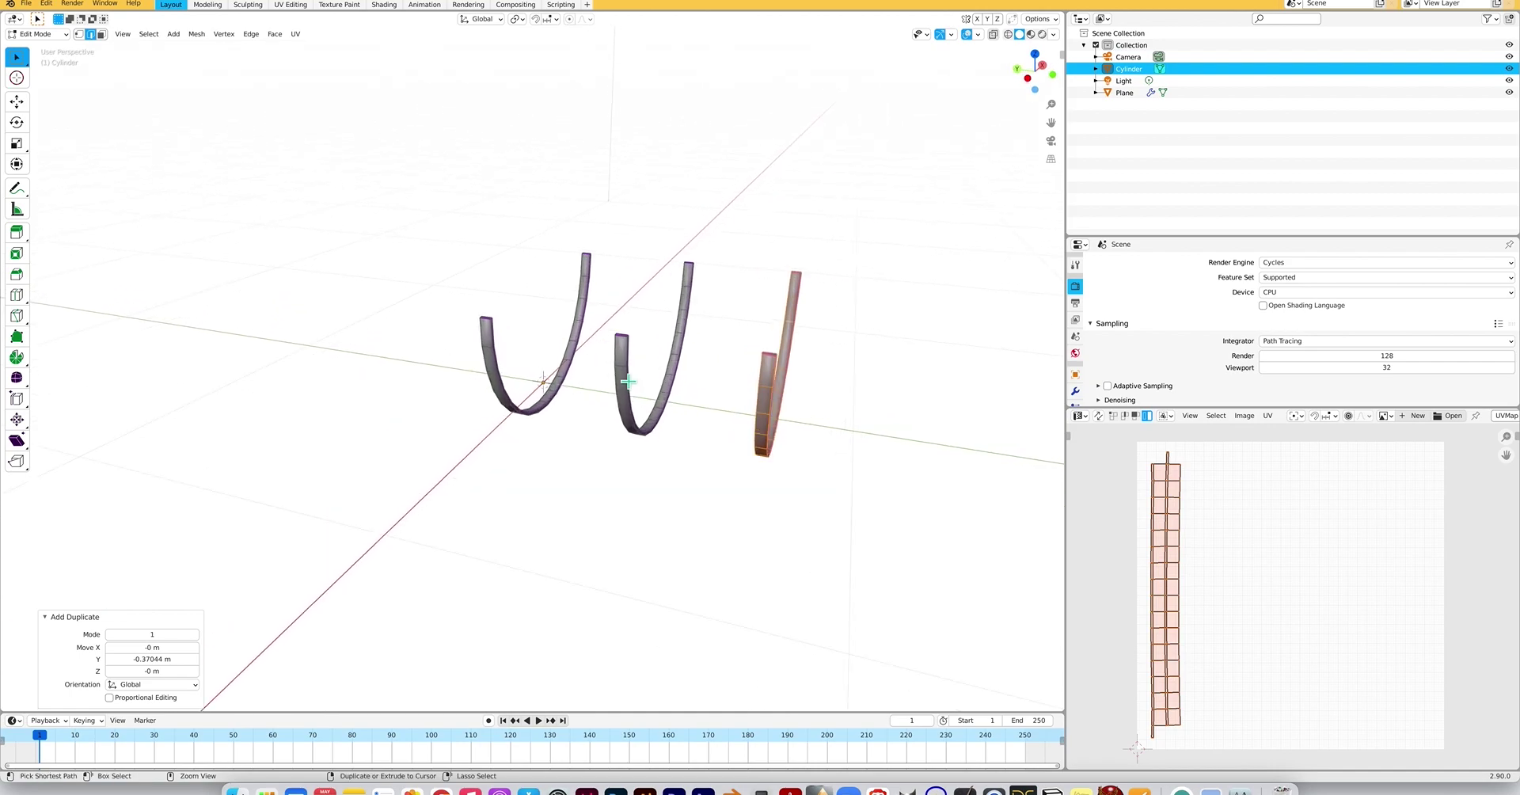
pyautogui.hscroll(10, 629, 382)
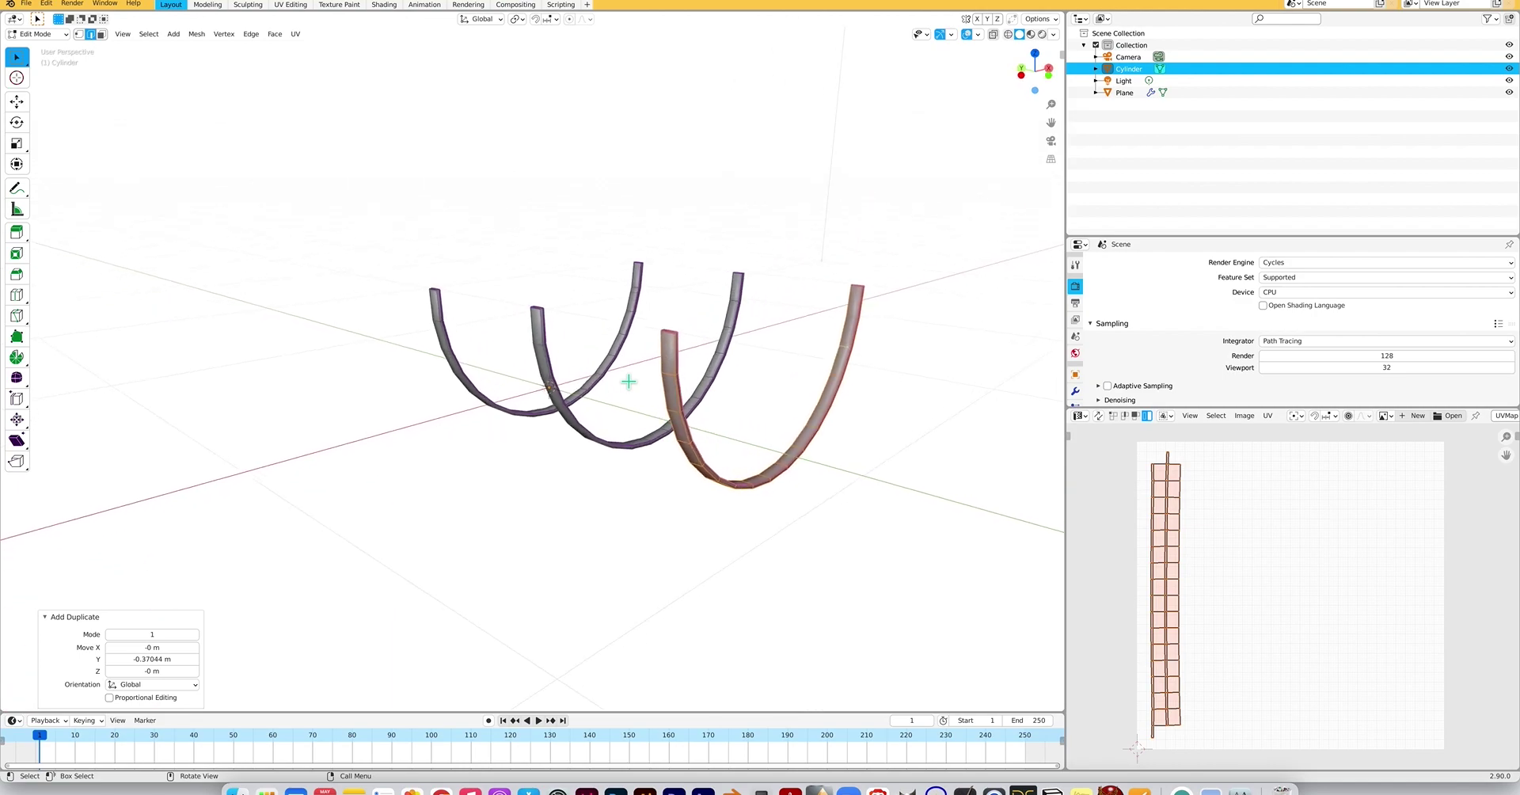
pyautogui.hscroll(-8, 617, 365)
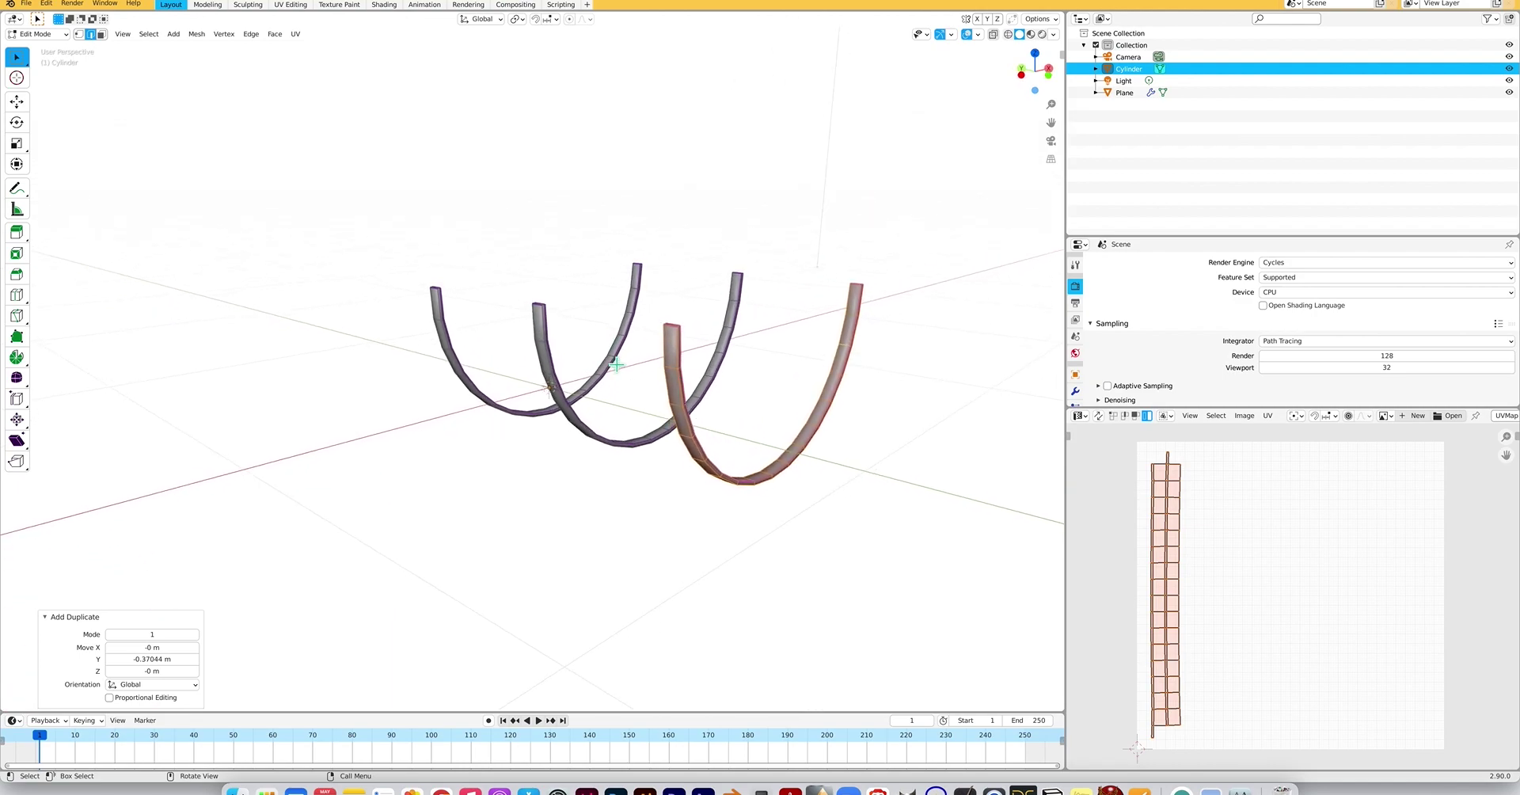
pyautogui.hscroll(4, 616, 365)
# Set the half rings' origin to their geometry in Object Mode and snap the 3D cursor to the selected object.
pyautogui.press('a')
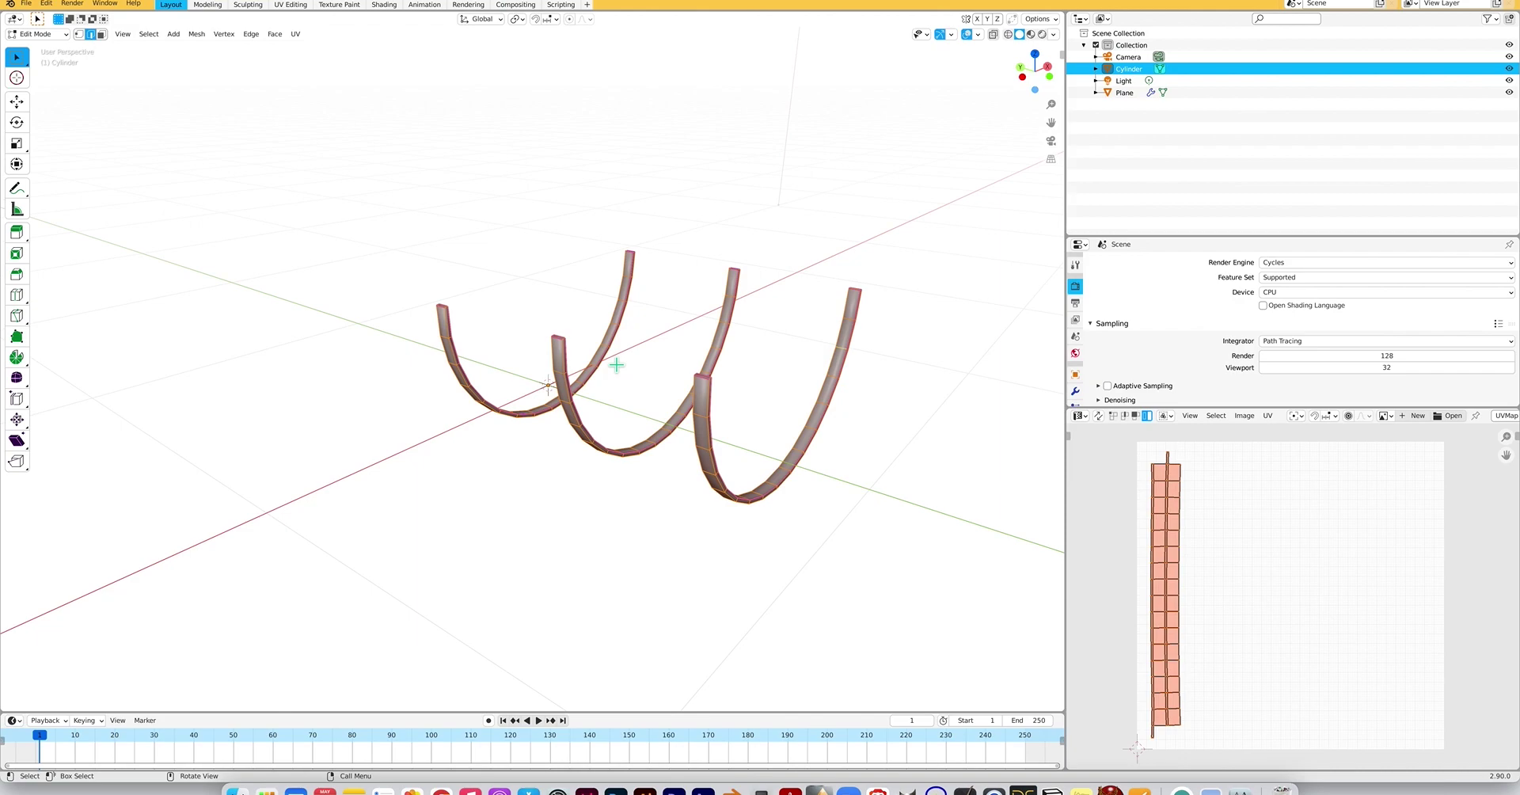
pyautogui.rightClick(709, 372)
pyautogui.click(709, 368)
pyautogui.press('Tab')
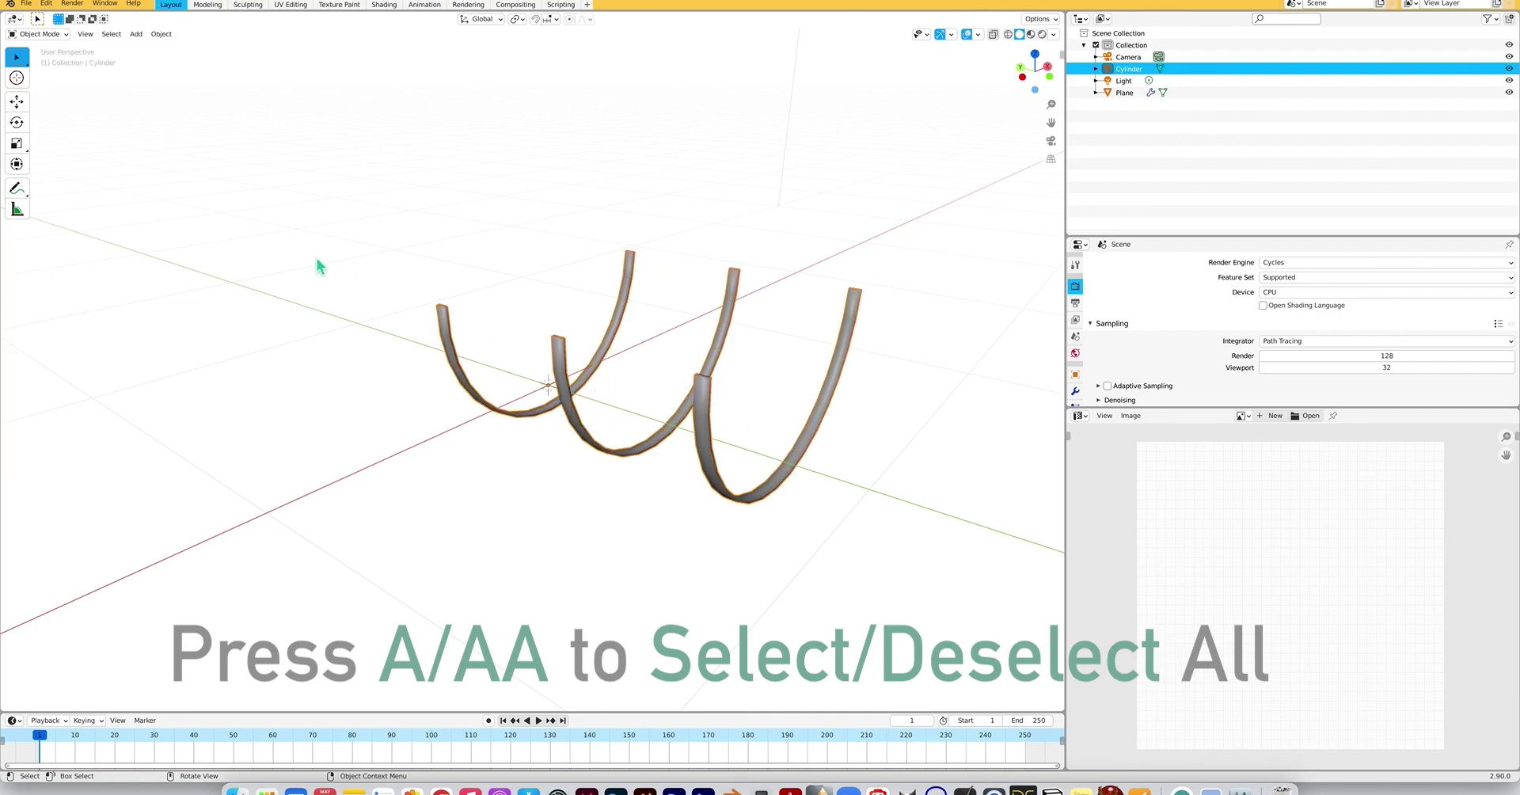
pyautogui.rightClick(609, 344)
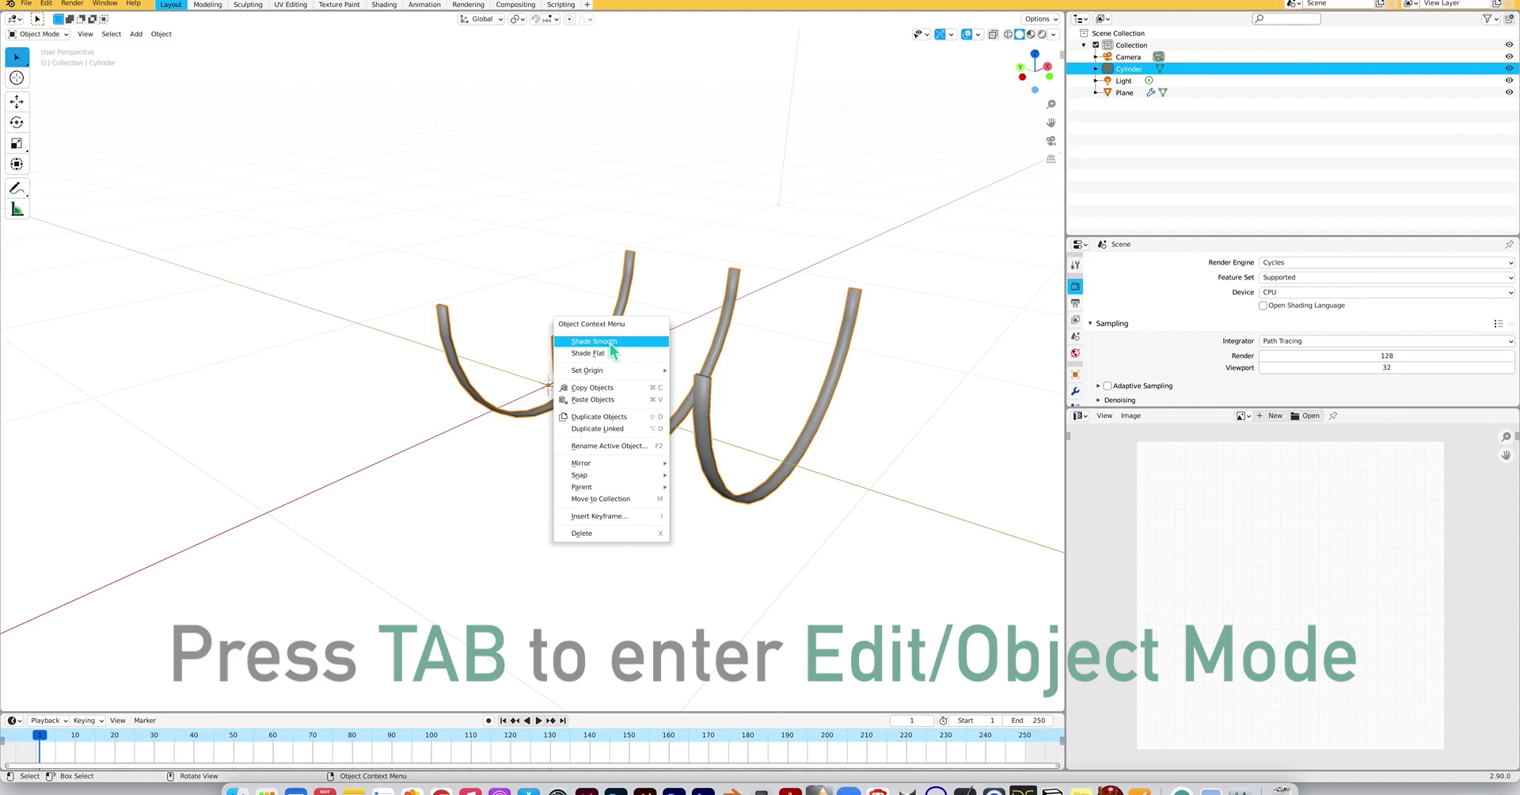
pyautogui.moveTo(653, 474)
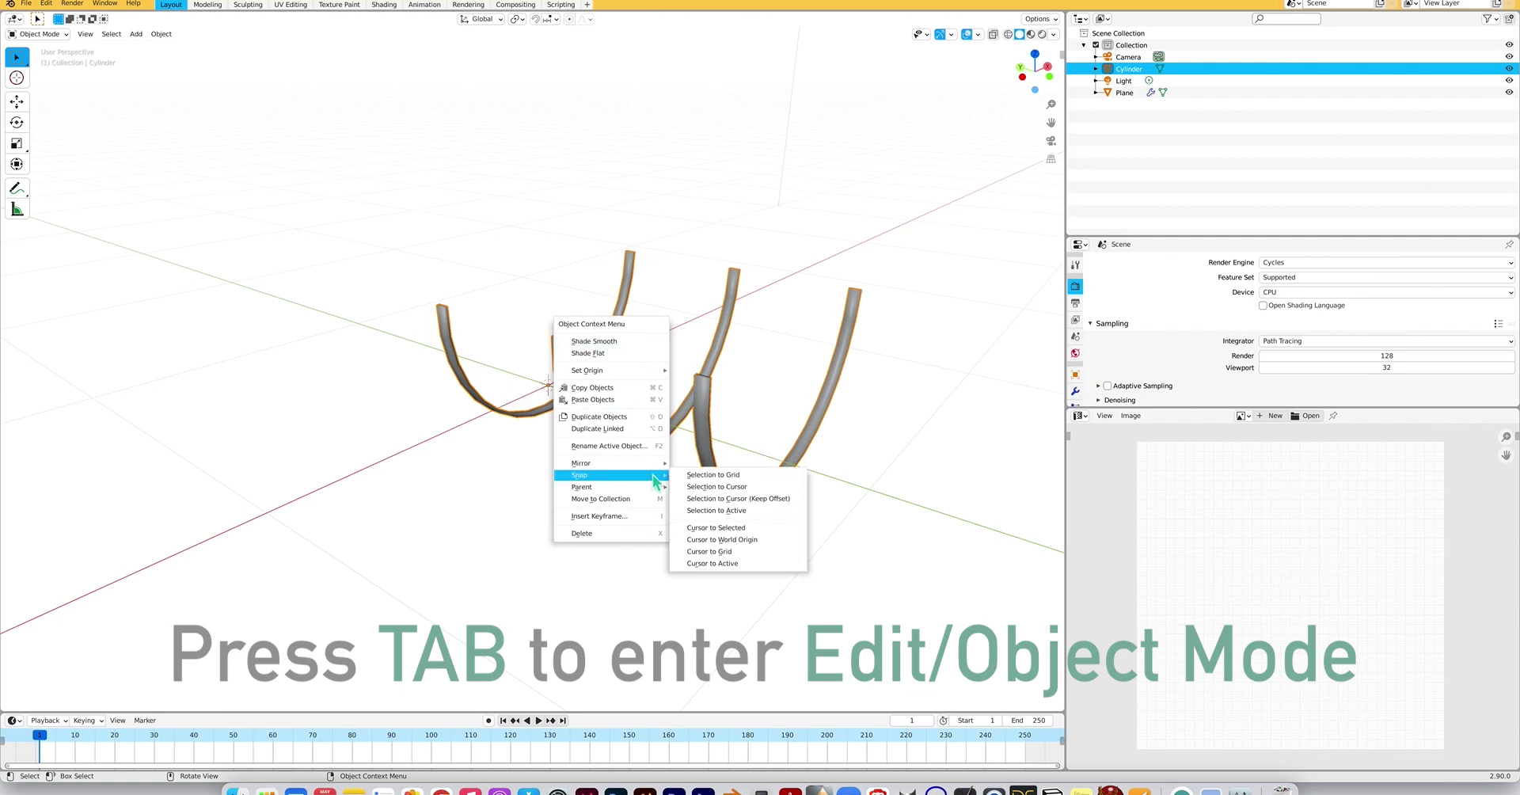
pyautogui.moveTo(644, 374)
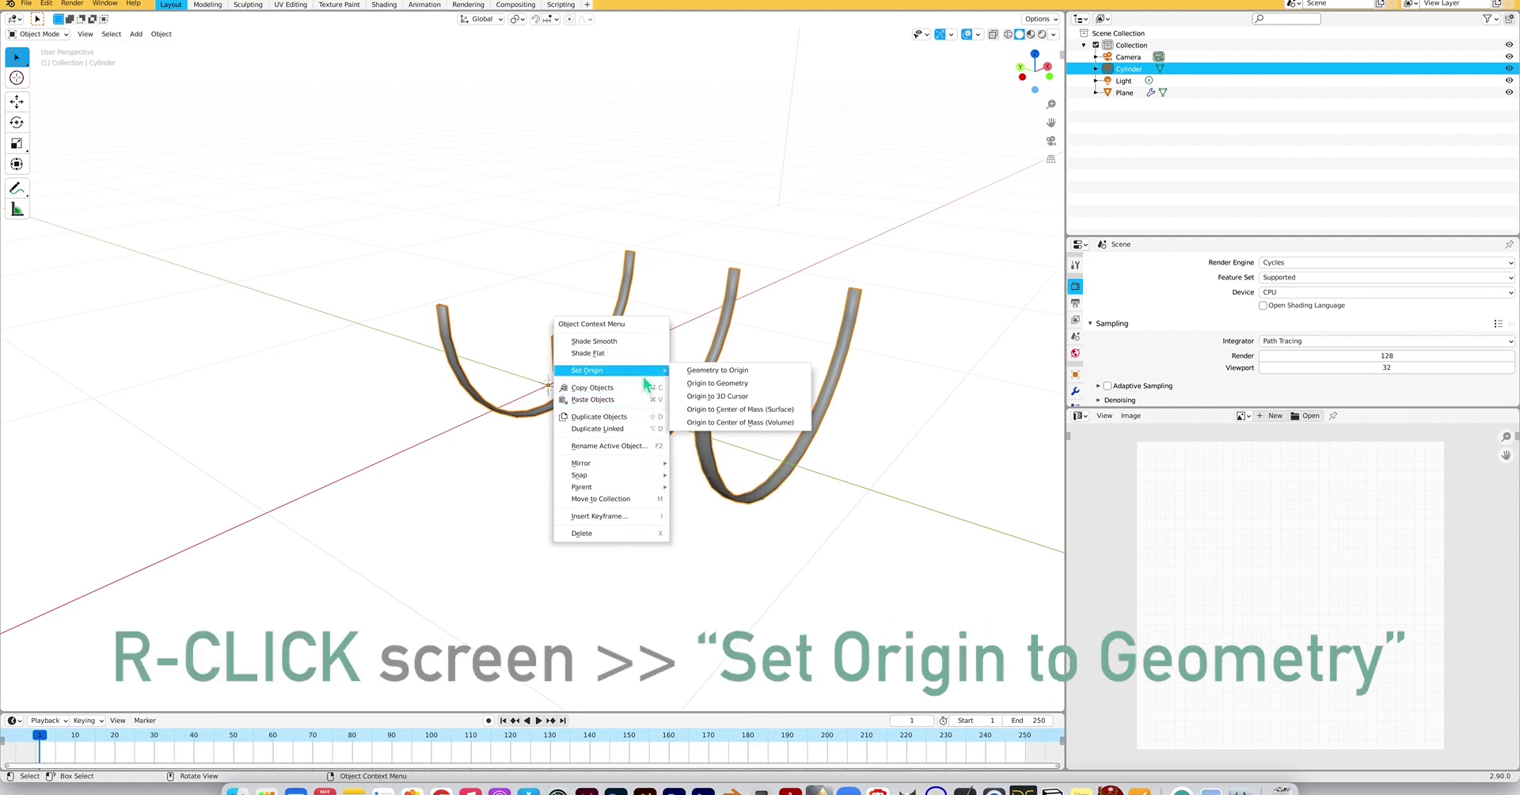
pyautogui.click(697, 384)
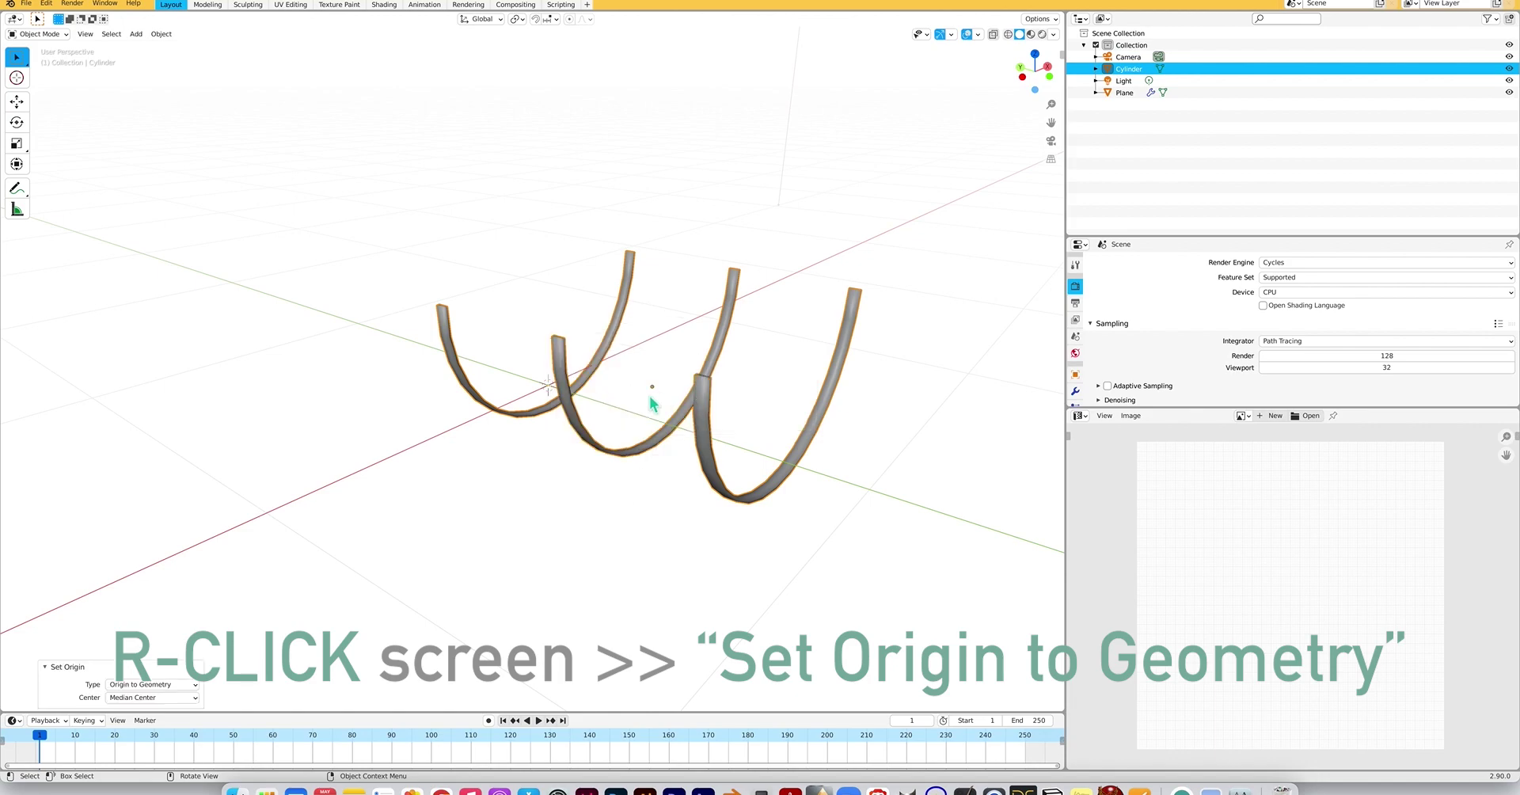
pyautogui.hotkey('shift', 's')
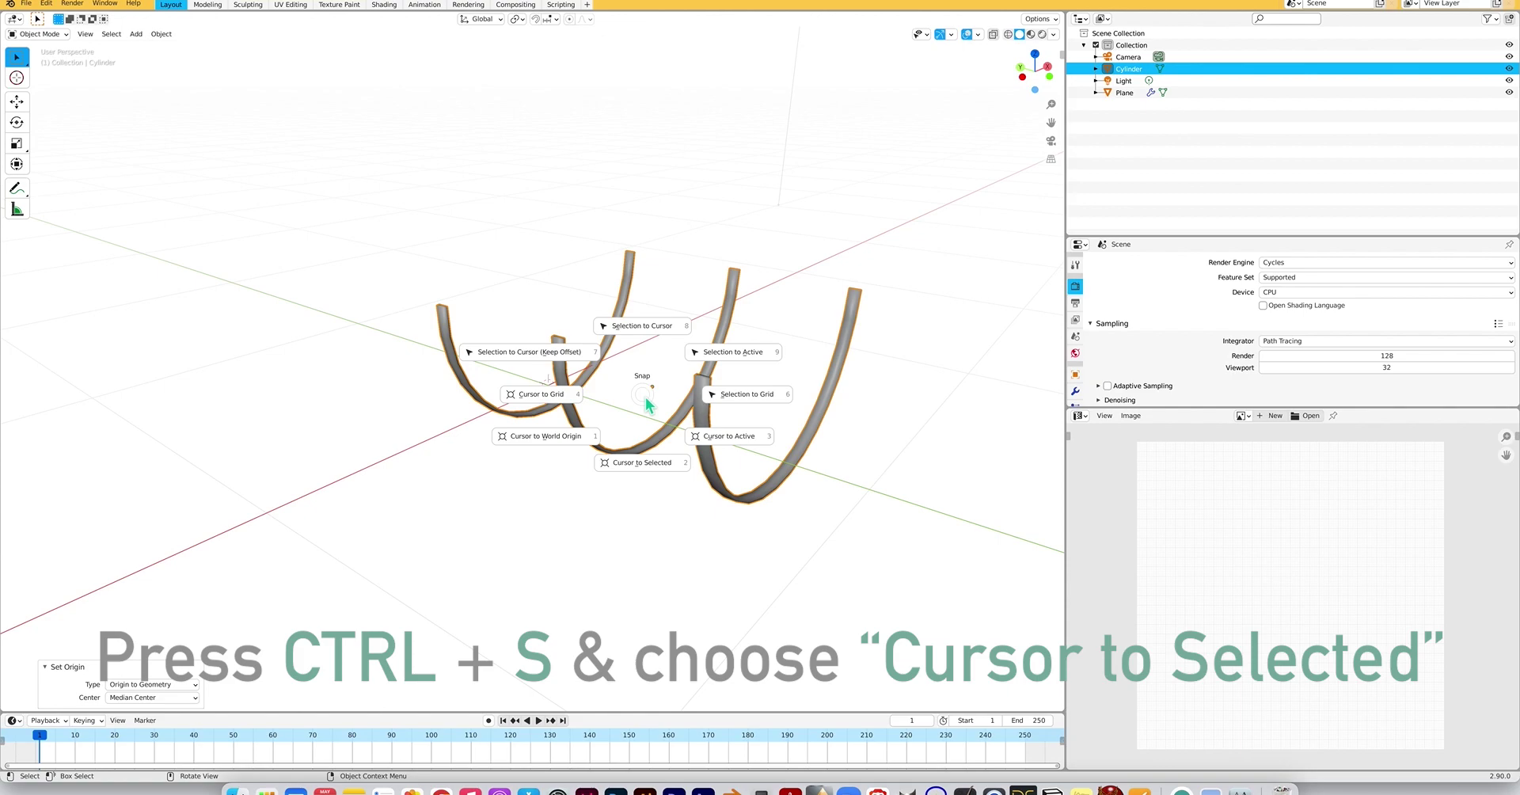
pyautogui.click(644, 464)
# Add a 2 m plane at the 3D cursor as part of the half rings' mesh.
pyautogui.hscroll(-5, 616, 434)
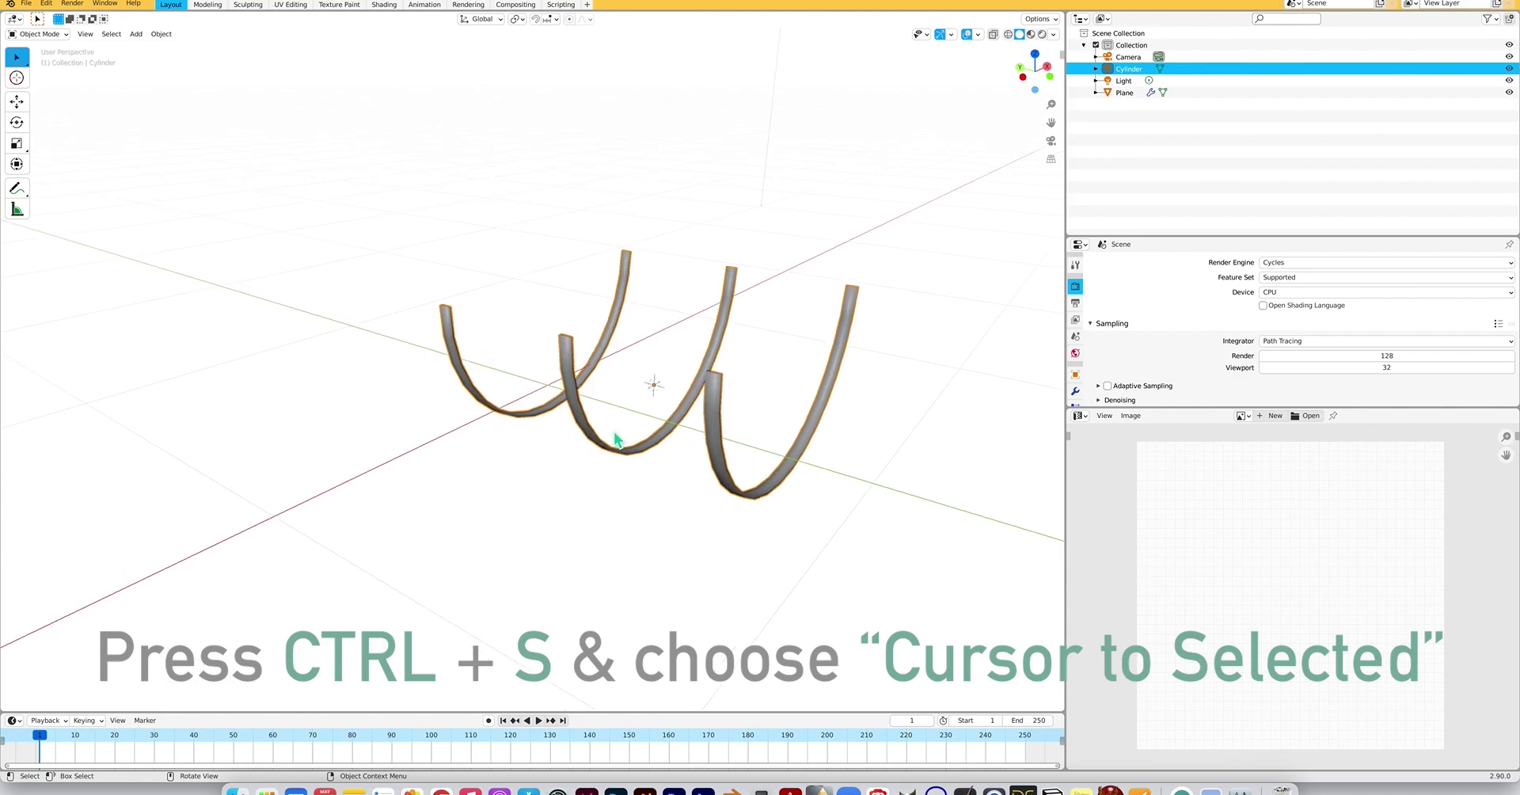
pyautogui.hscroll(5, 615, 432)
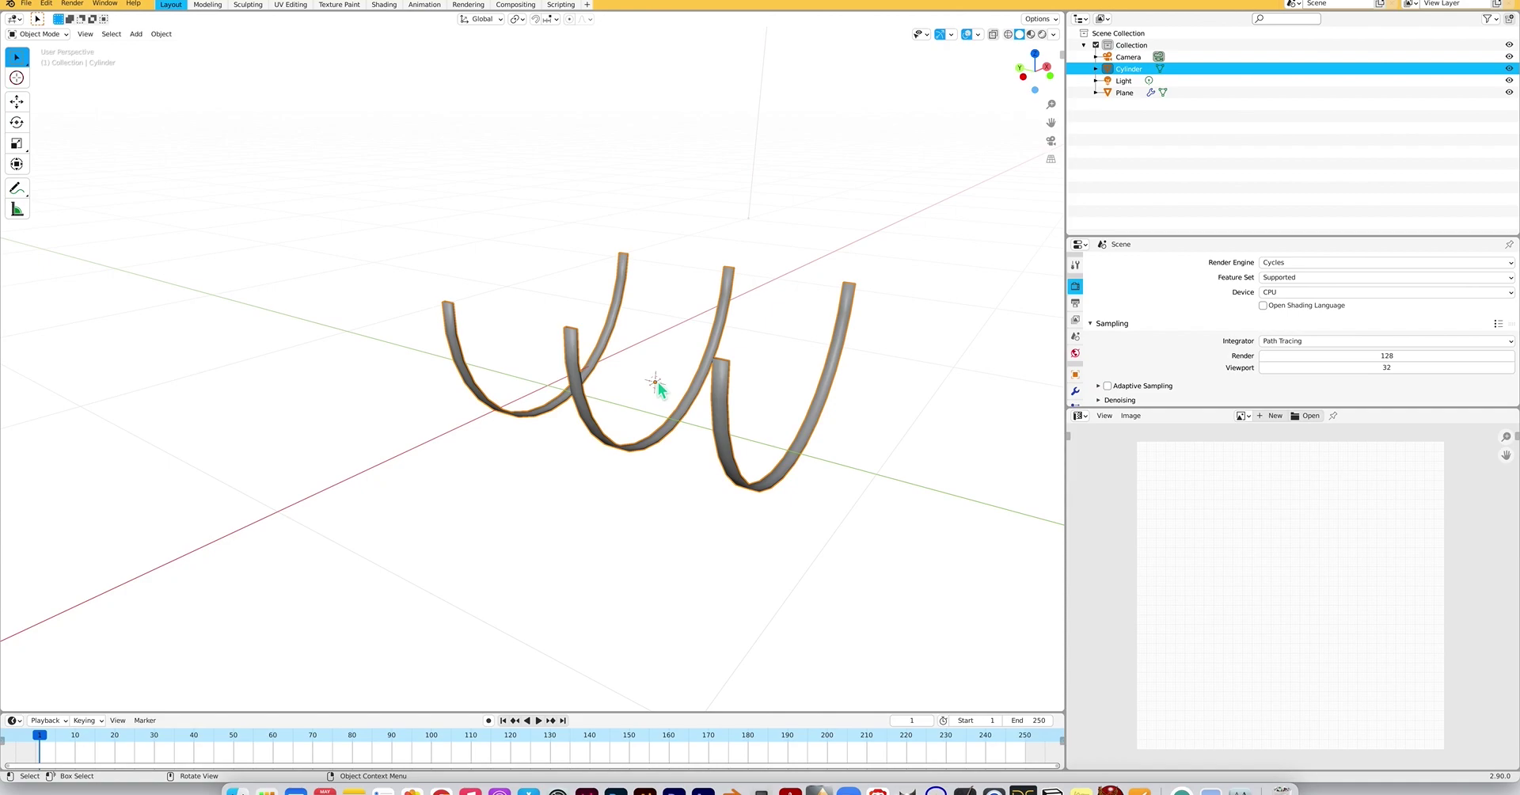
pyautogui.hscroll(5, 658, 382)
pyautogui.hscroll(8, 657, 383)
pyautogui.hscroll(-8, 658, 383)
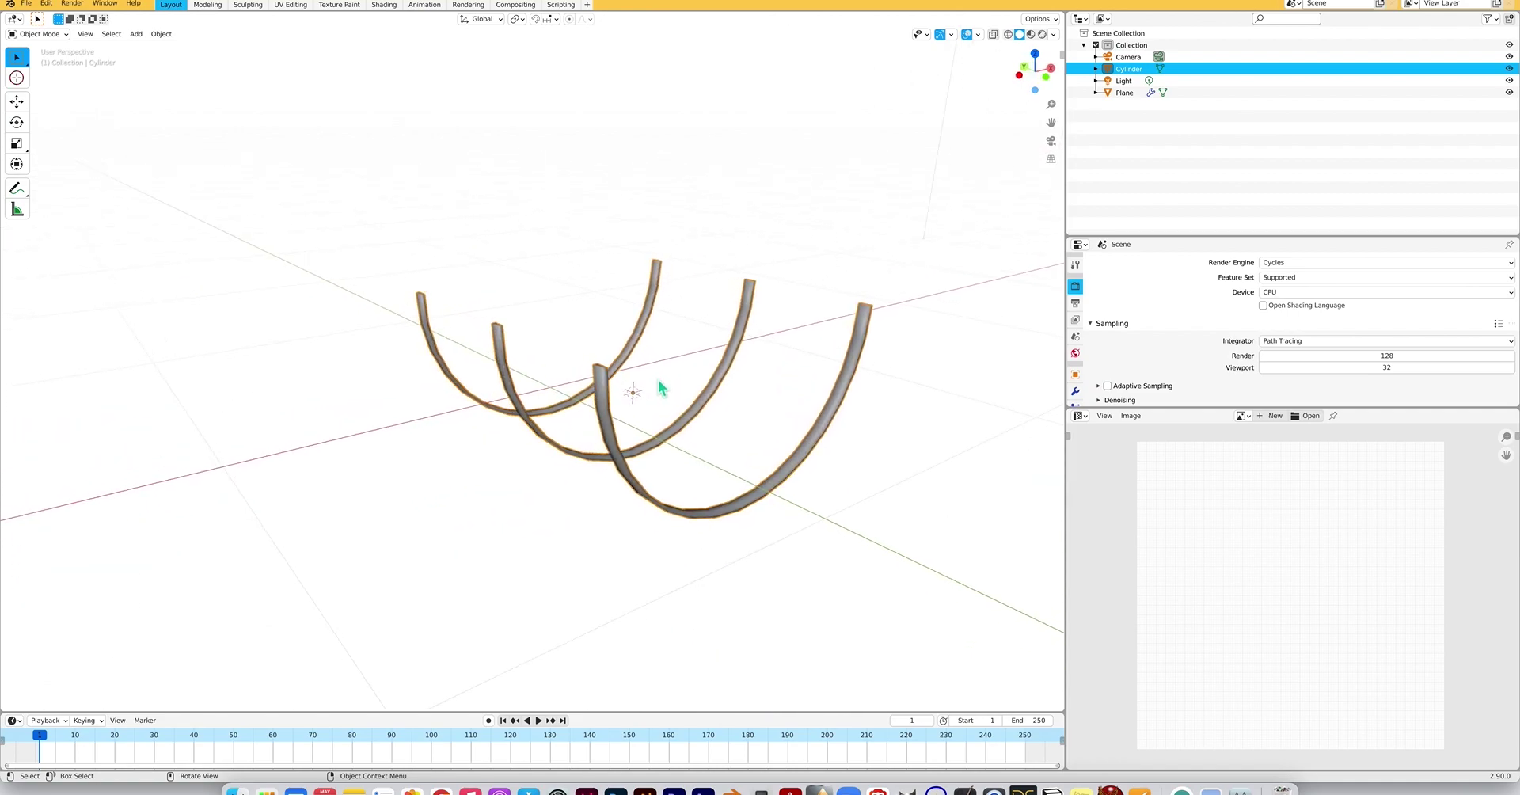
pyautogui.hscroll(-8, 658, 381)
pyautogui.scroll(5, 658, 382)
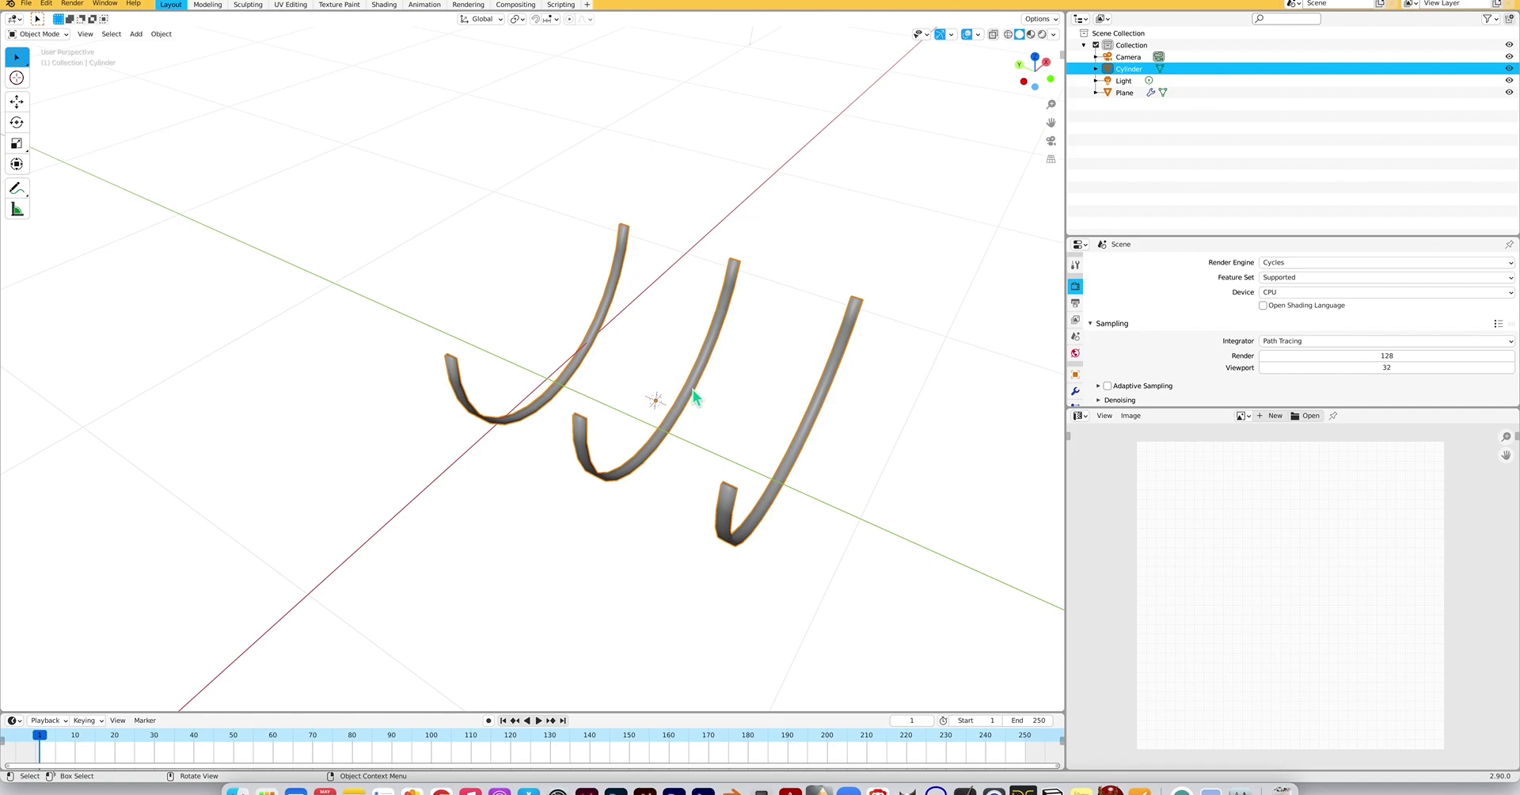
pyautogui.press('Tab')
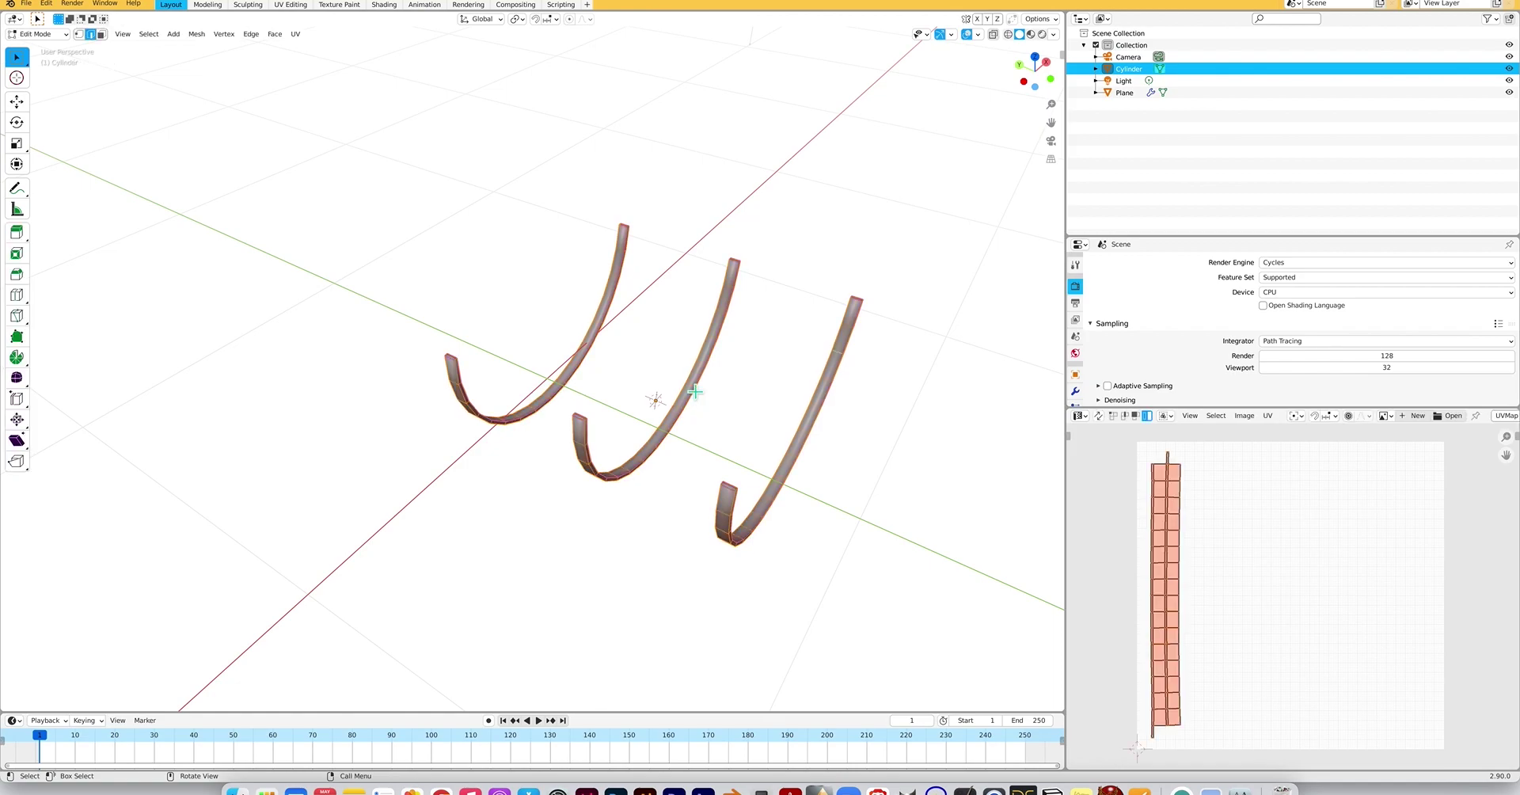
pyautogui.hotkey('shift', 'a')
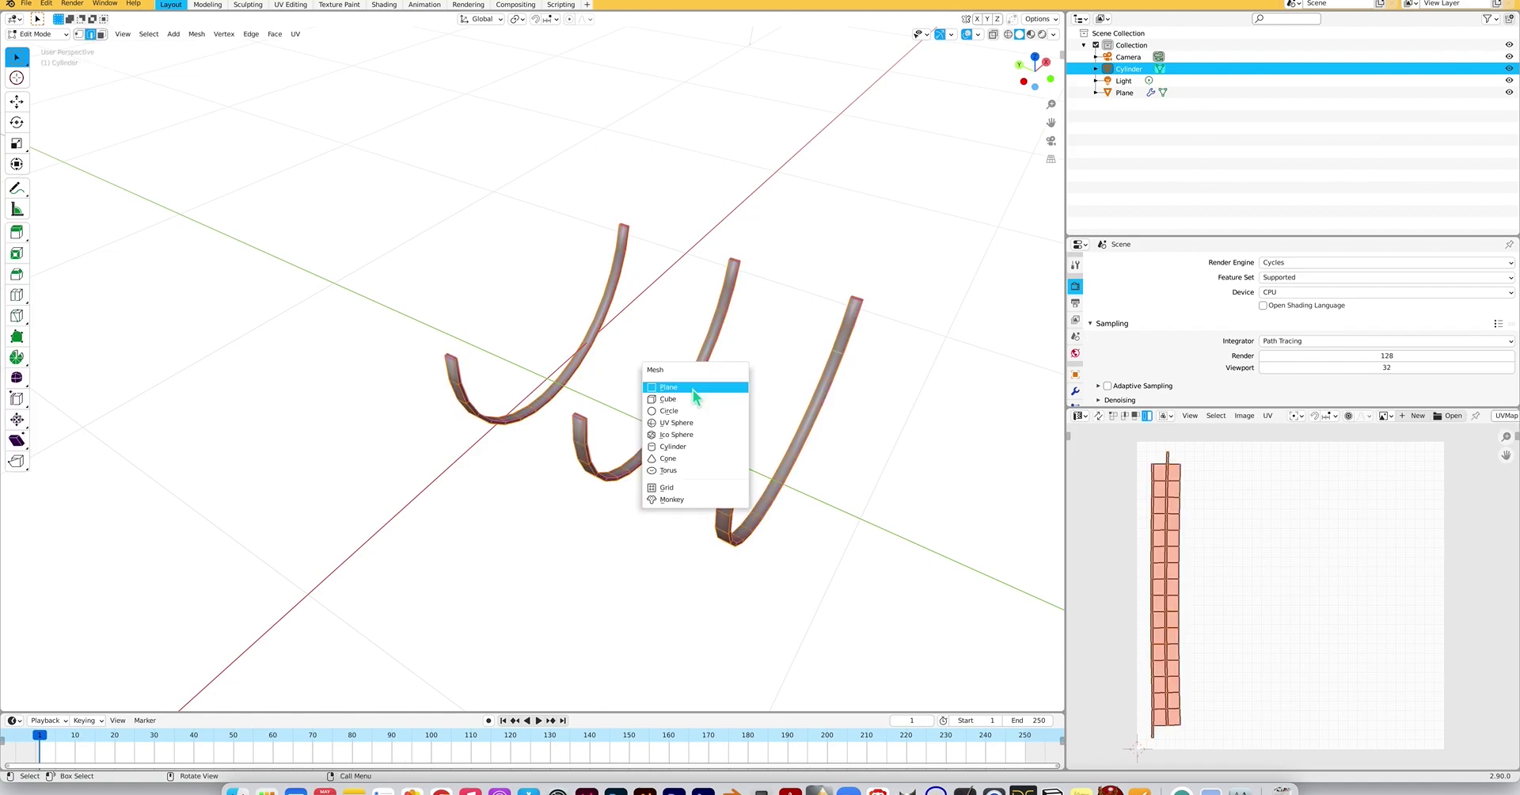
pyautogui.click(692, 388)
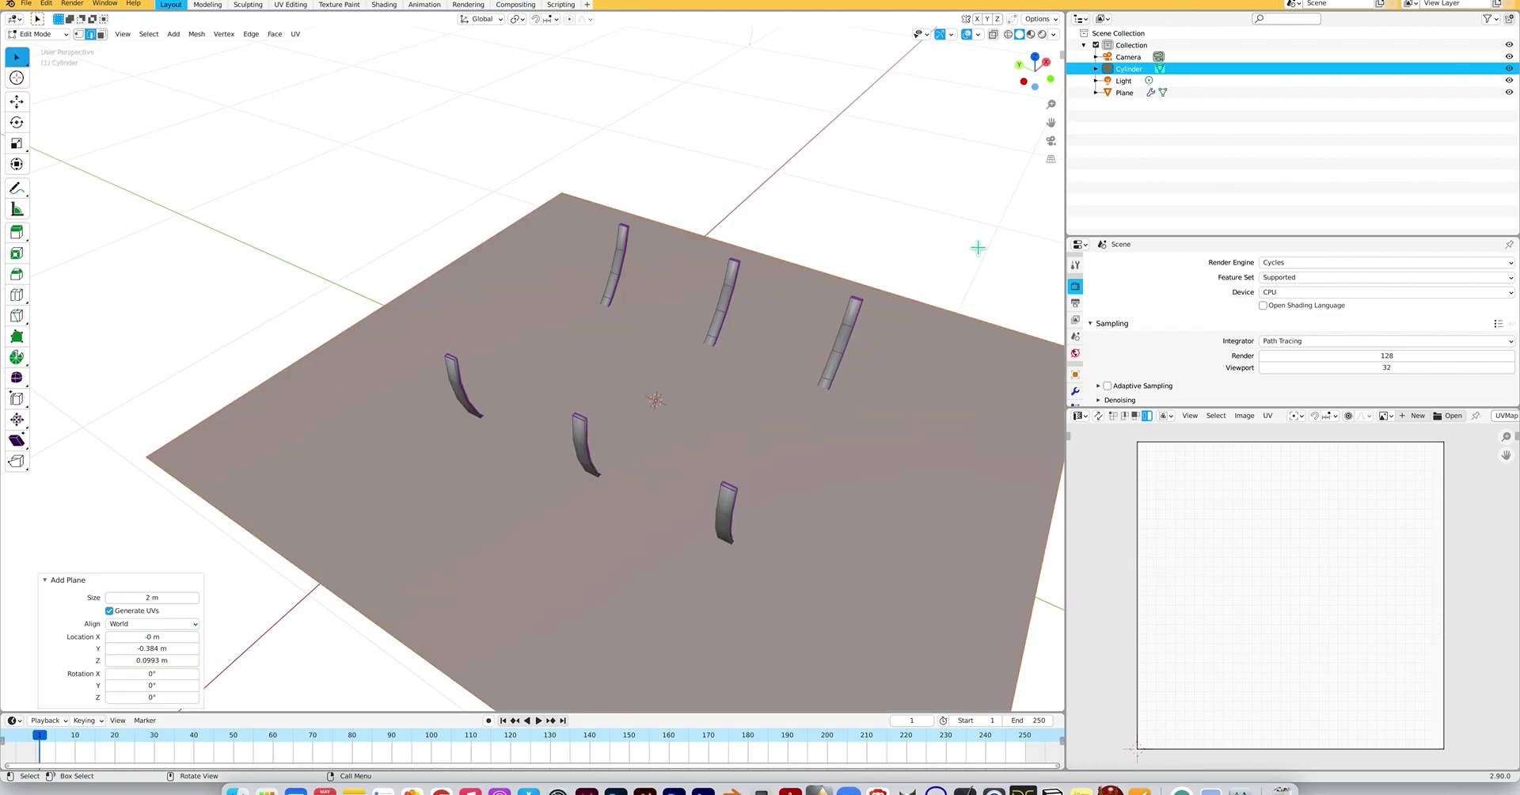
# Scale the plane uniformly to about 0.39 and stretch it to about 1.365 along the global Y axis.
pyautogui.press('s')
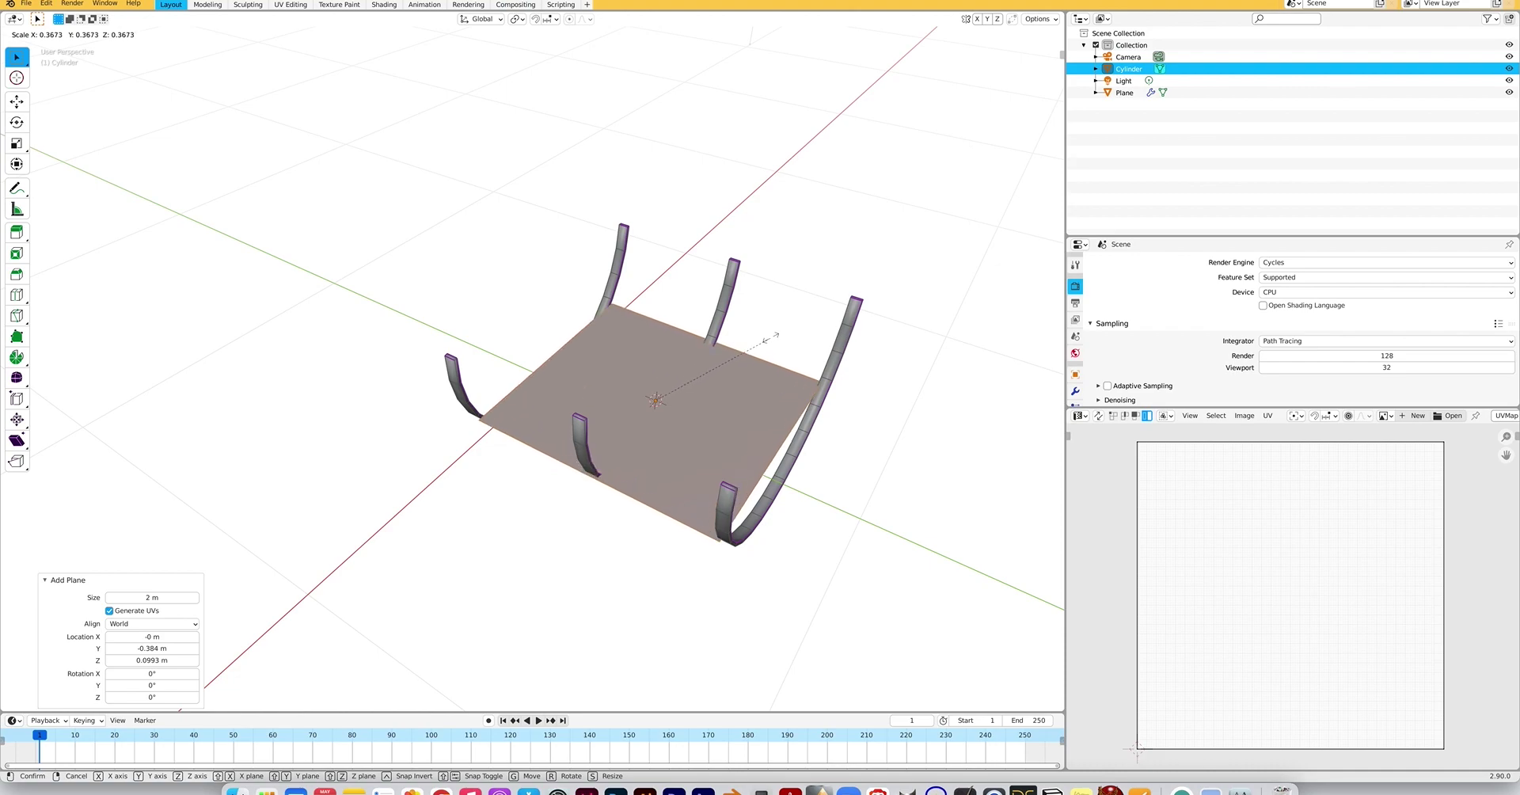
pyautogui.click(786, 346)
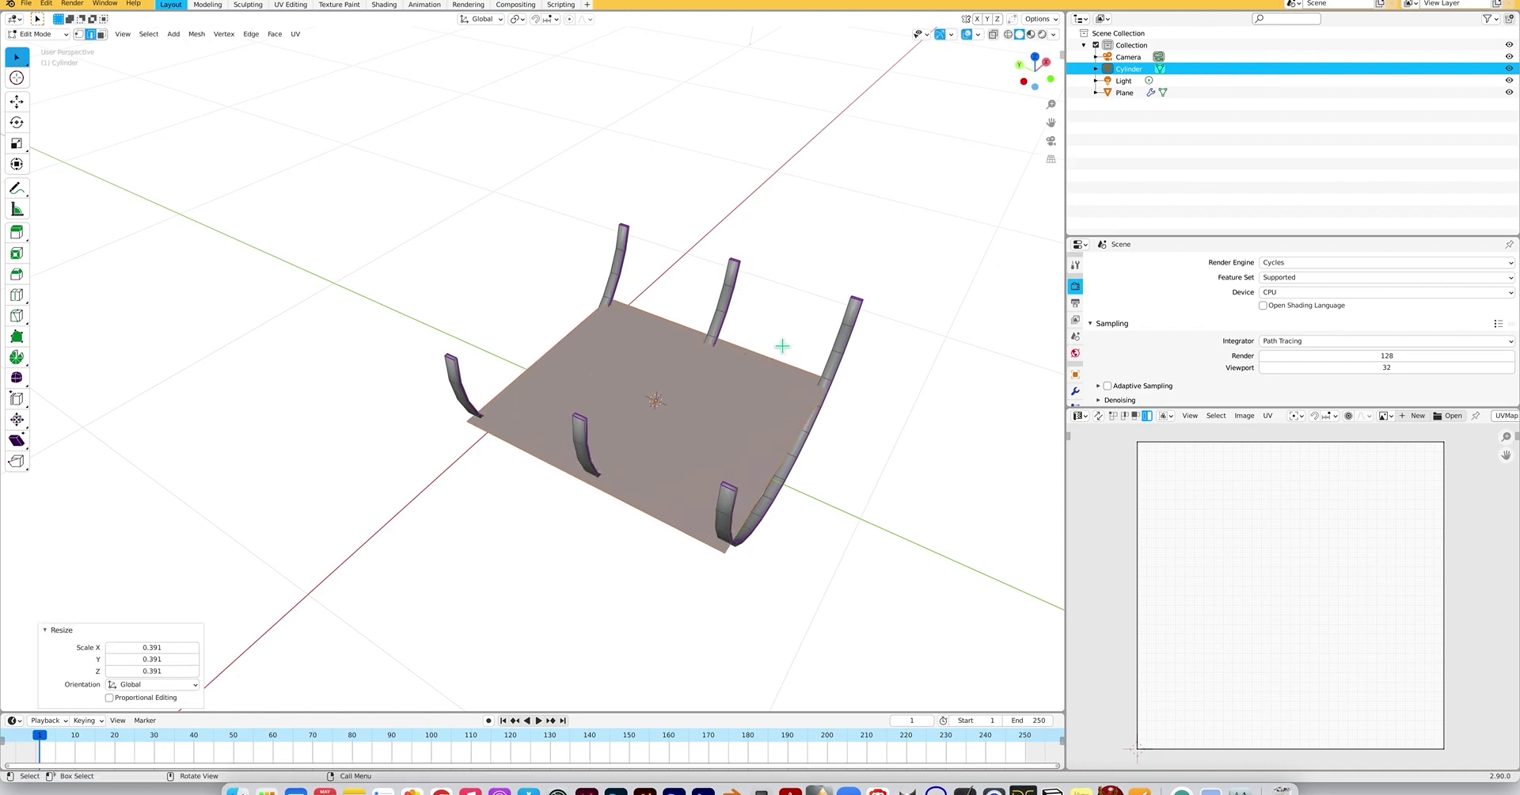
pyautogui.press('s')
pyautogui.press('y')
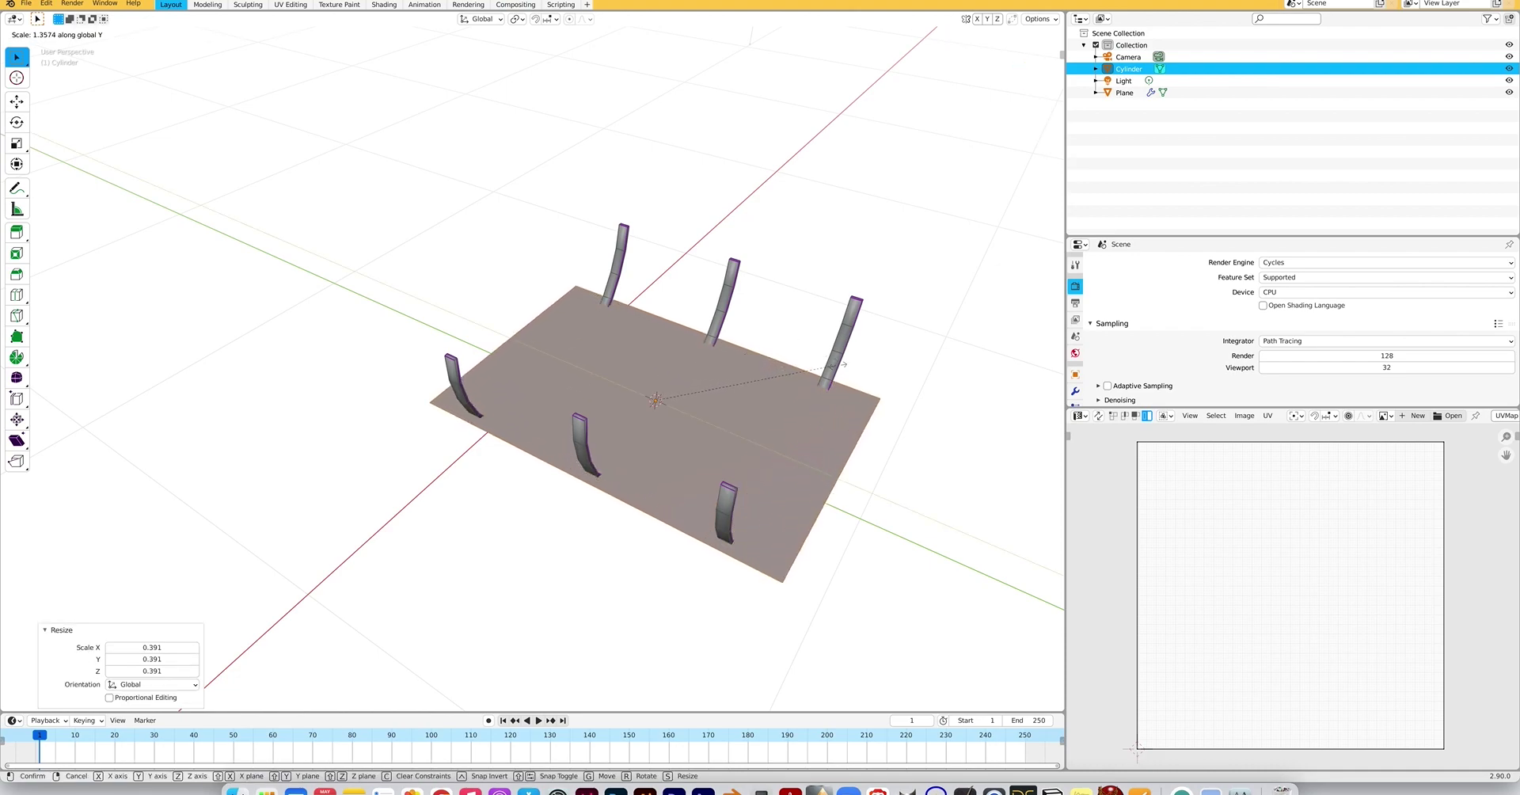
pyautogui.click(839, 384)
# Lower the plane about 0.186 m along the global Z axis to the base of the half rings.
pyautogui.scroll(-5, 839, 384)
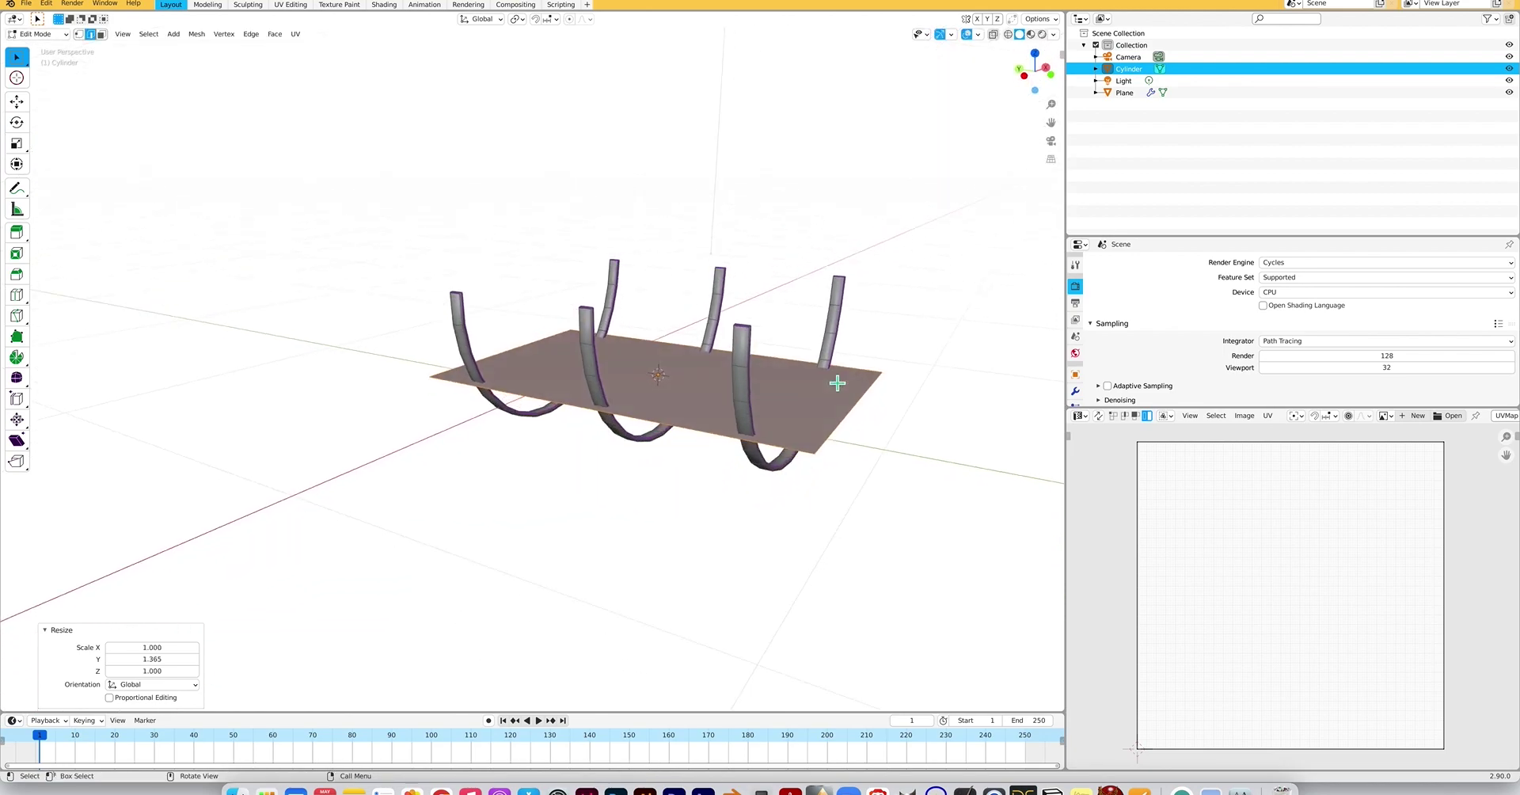
pyautogui.press('g')
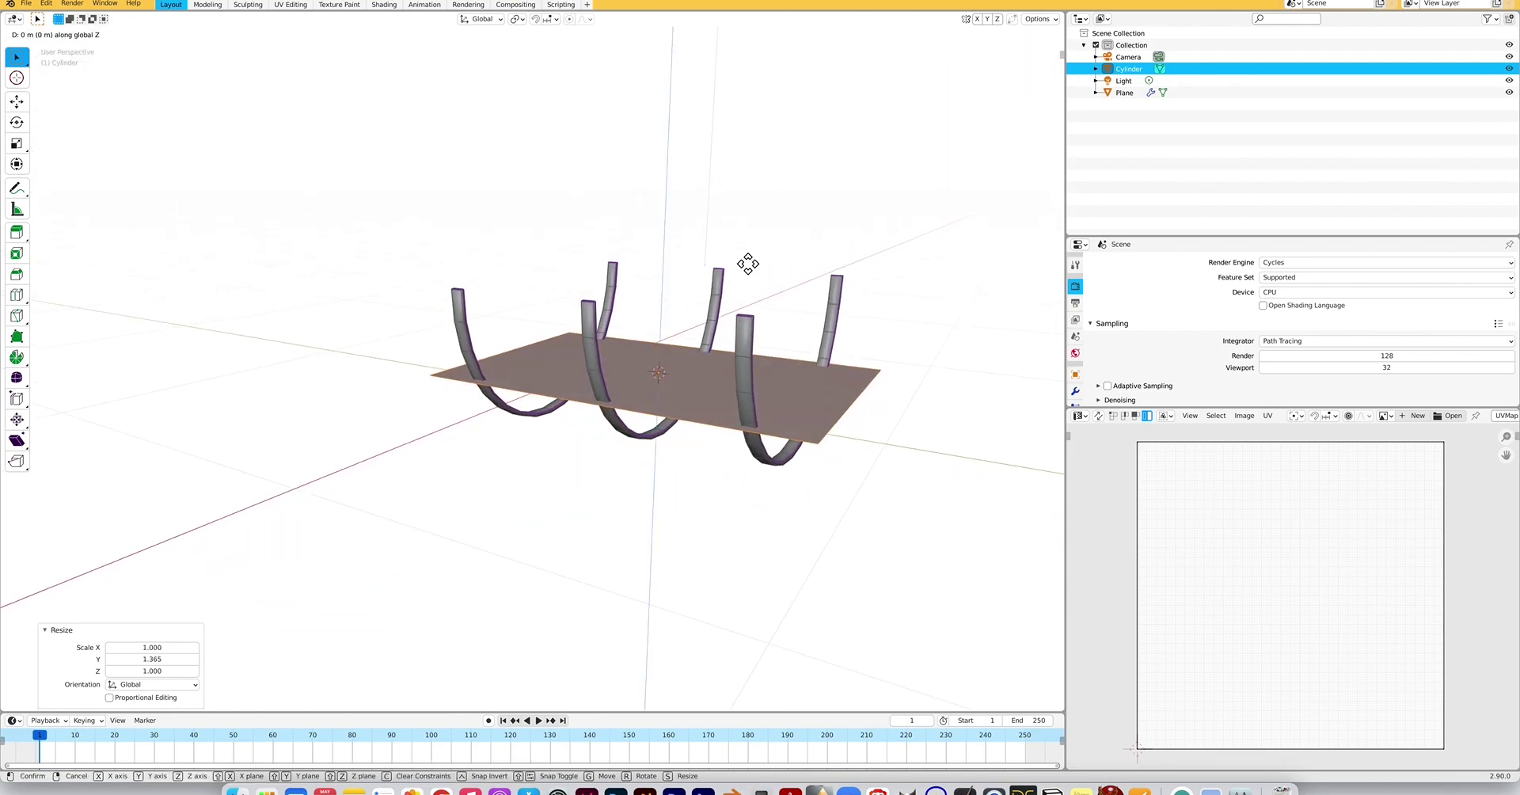
pyautogui.press('z')
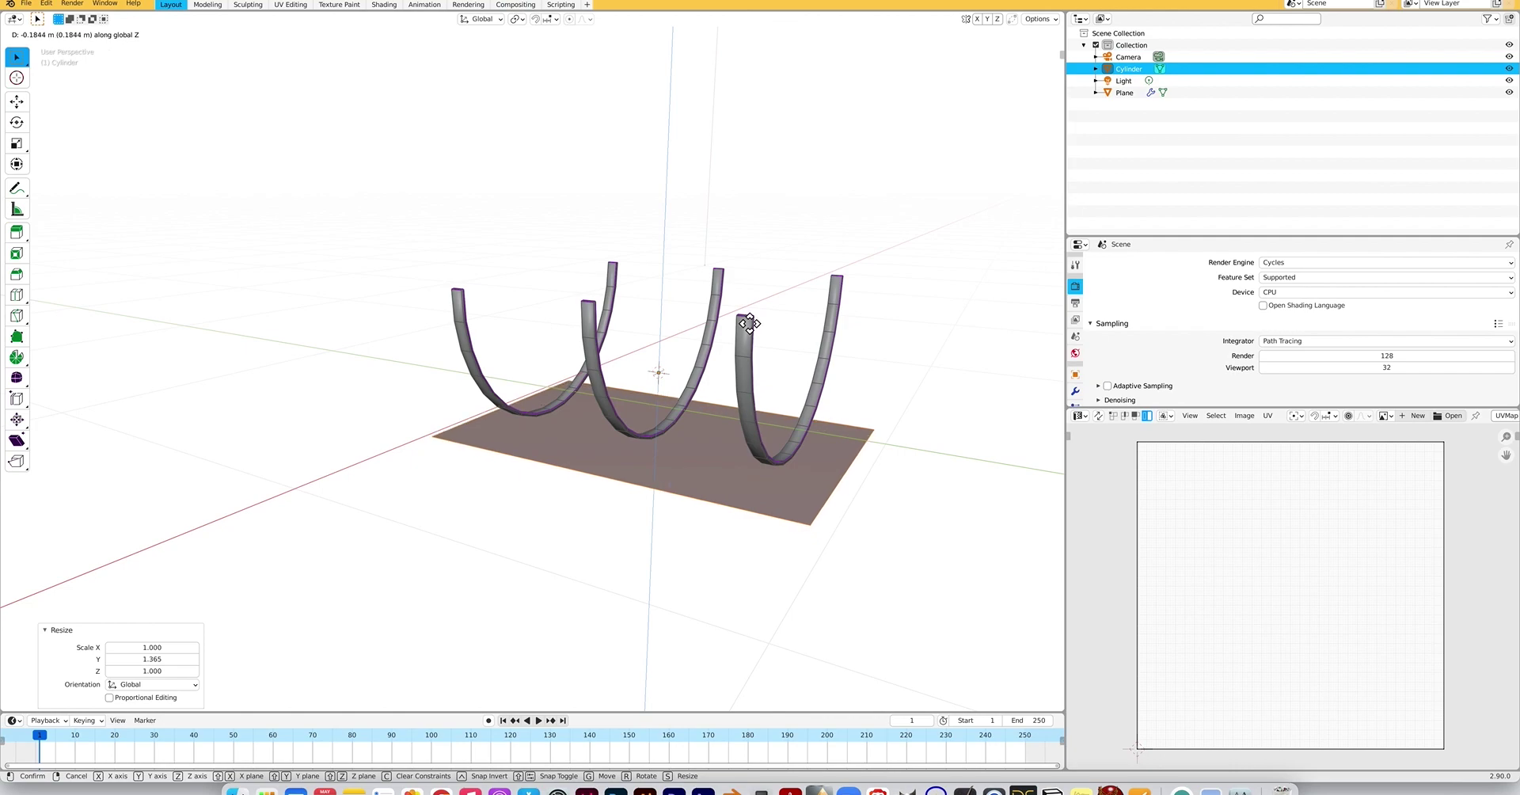
pyautogui.click(745, 322)
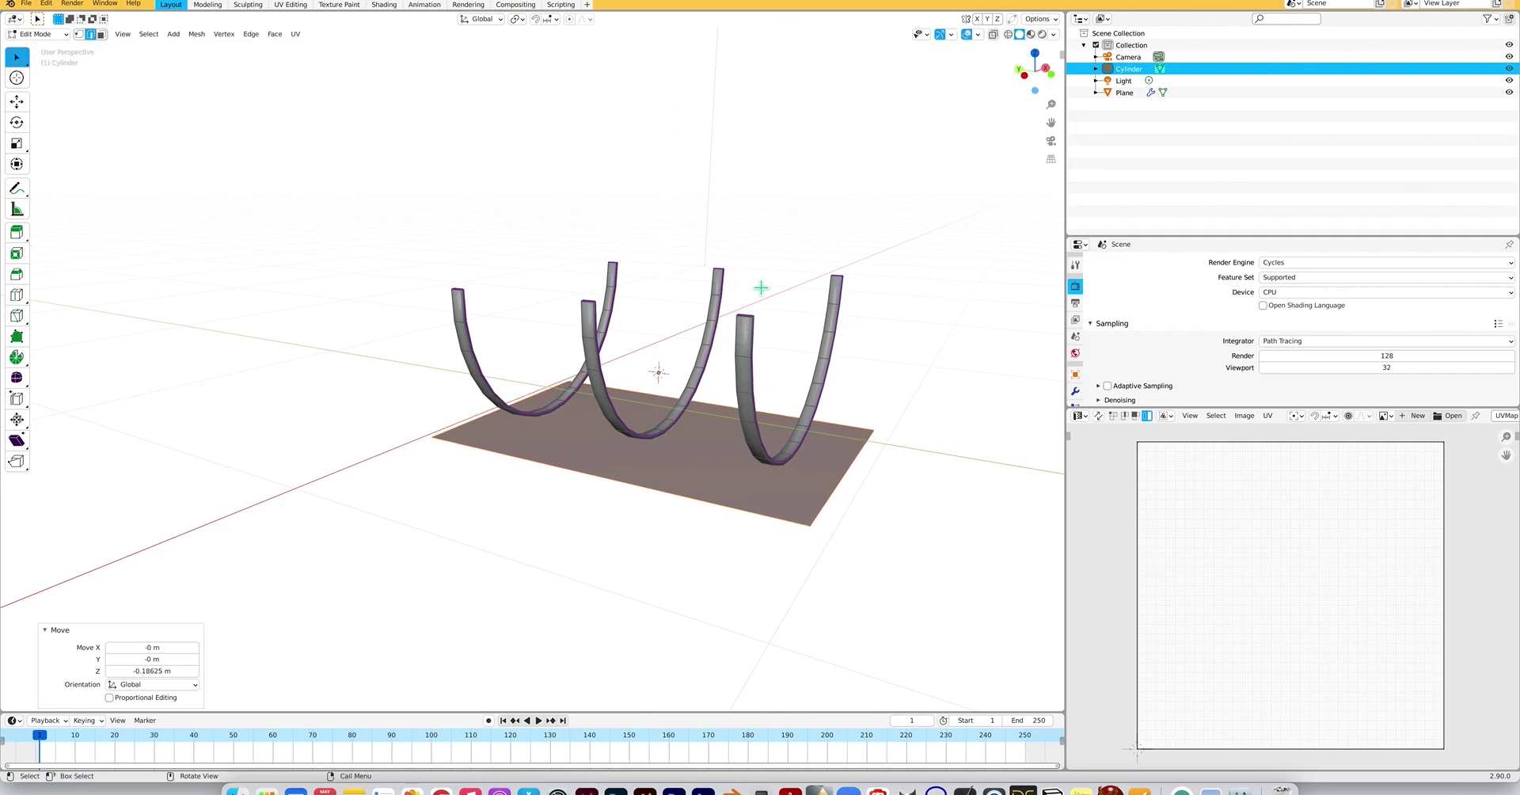
# Shrink the plane uniformly to about 0.85 and narrow it to about 0.67 along the global X axis.
pyautogui.press('s')
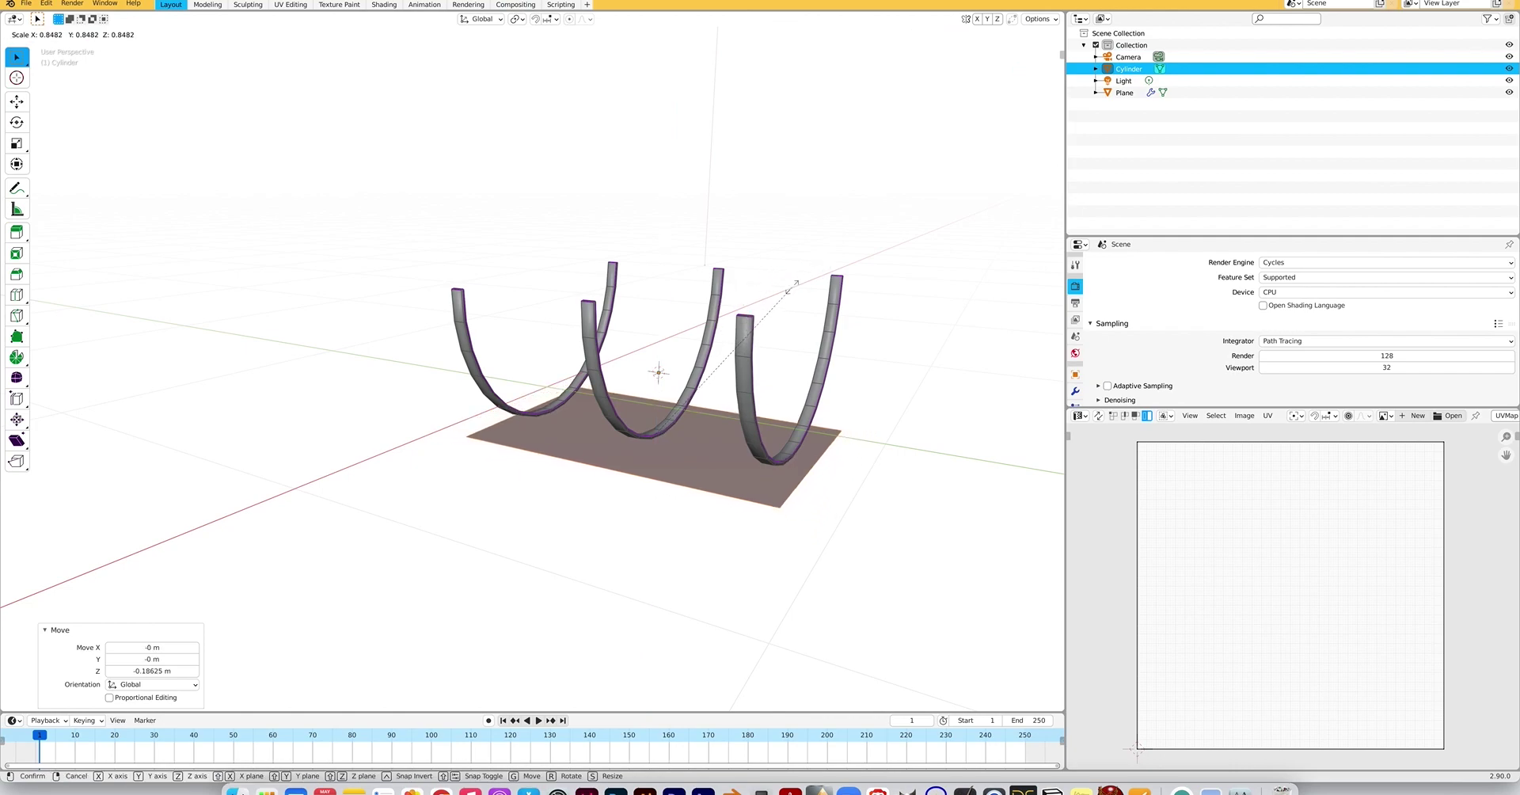
pyautogui.click(798, 292)
pyautogui.scroll(10, 798, 292)
pyautogui.hscroll(10, 798, 292)
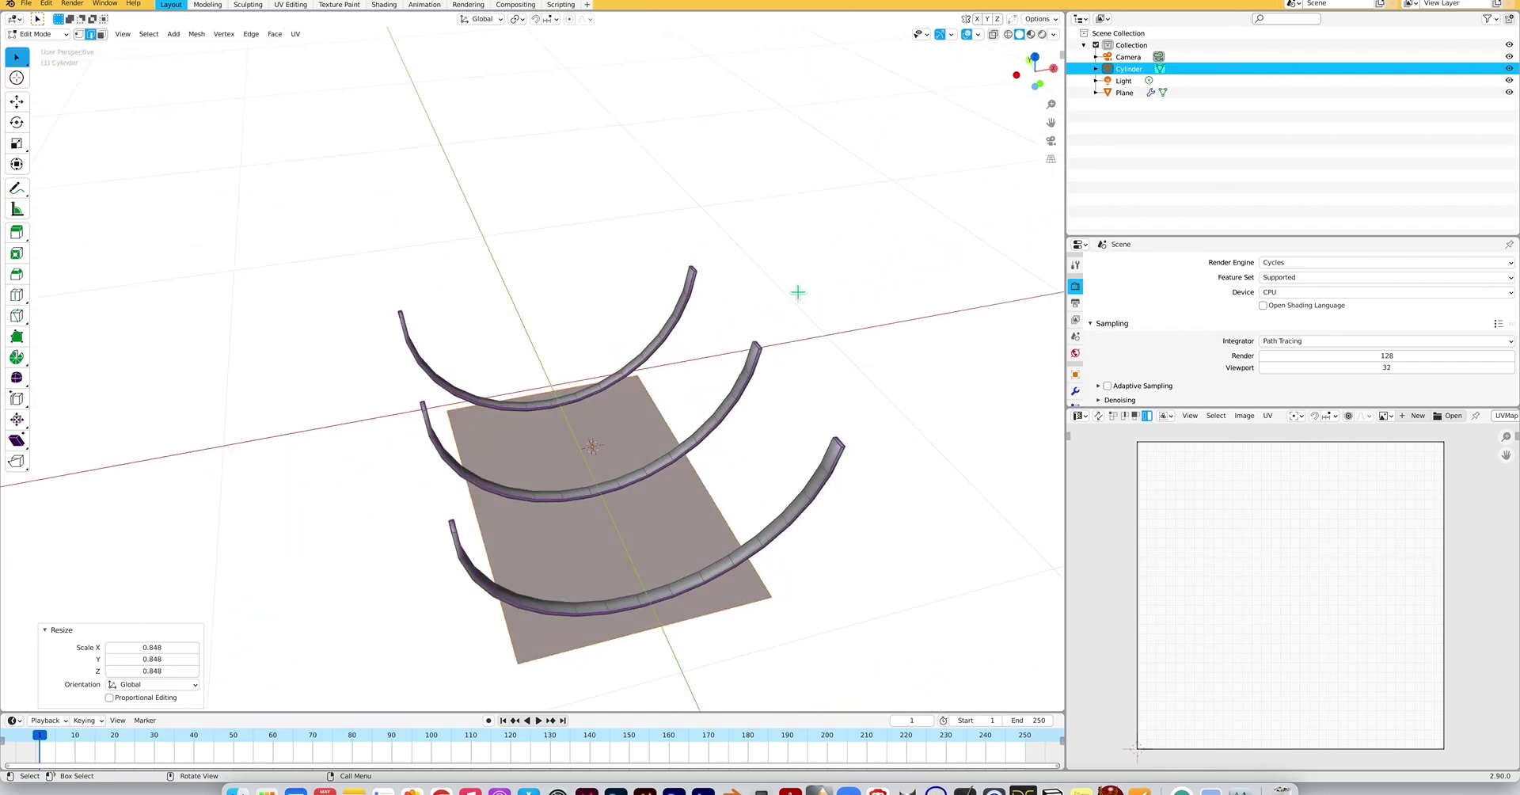
pyautogui.press('s')
pyautogui.press('x')
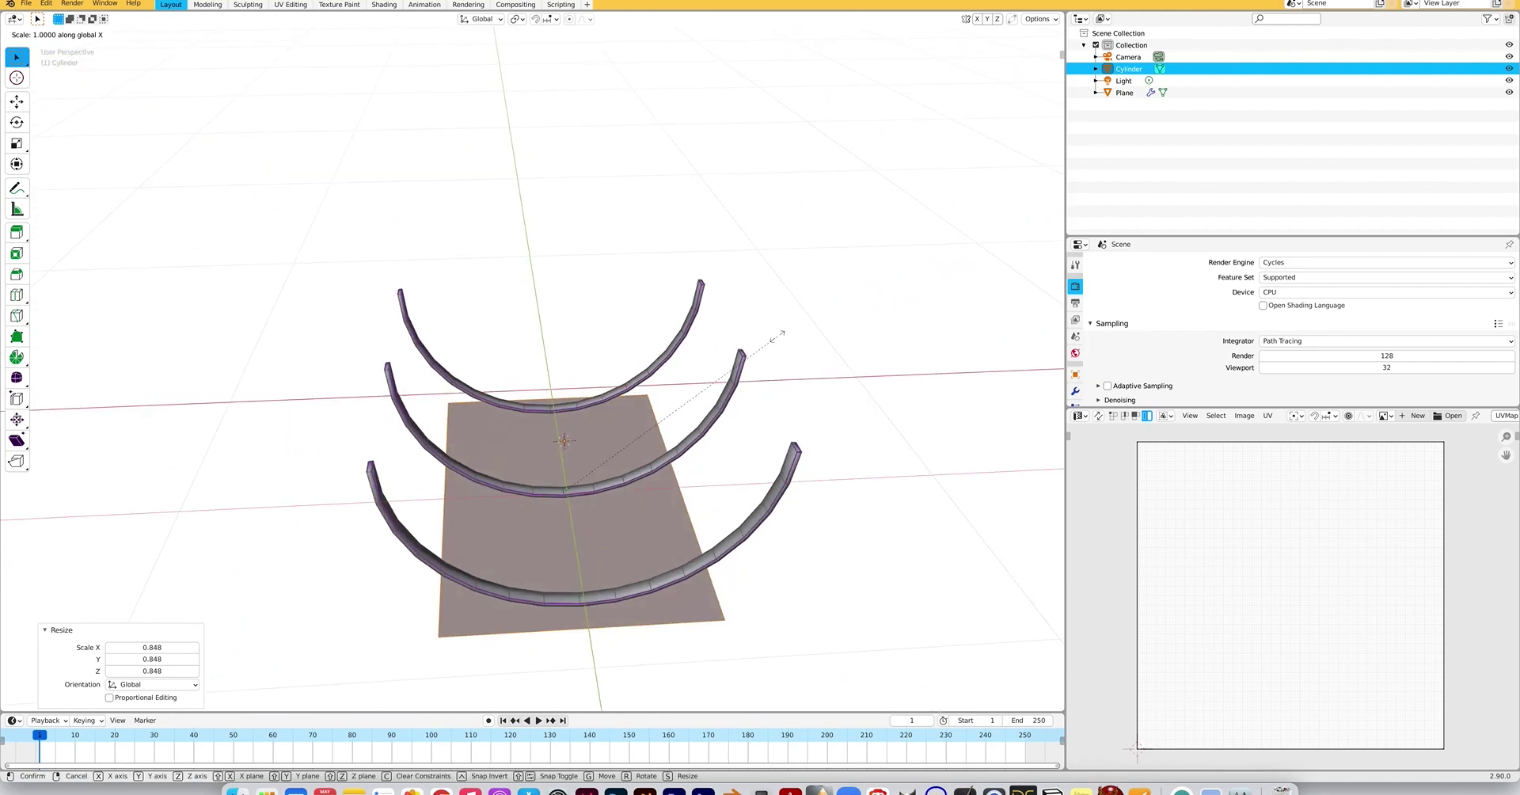
pyautogui.click(677, 355)
# Examine the plane's width and position beneath the three half rings from several angles.
pyautogui.hscroll(-10, 698, 348)
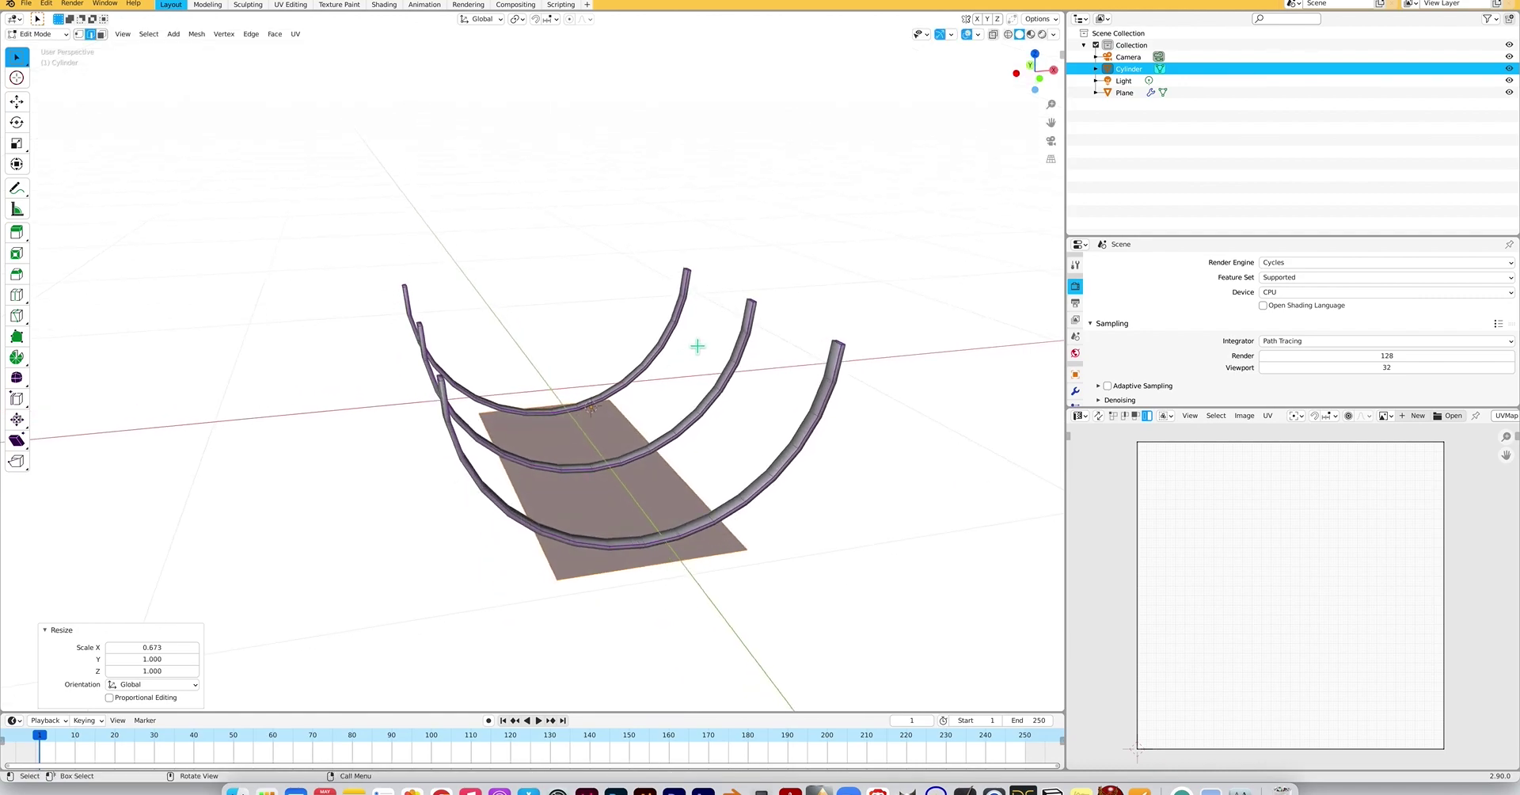
pyautogui.scroll(-10, 697, 346)
pyautogui.scroll(10, 698, 346)
pyautogui.hscroll(-8, 697, 346)
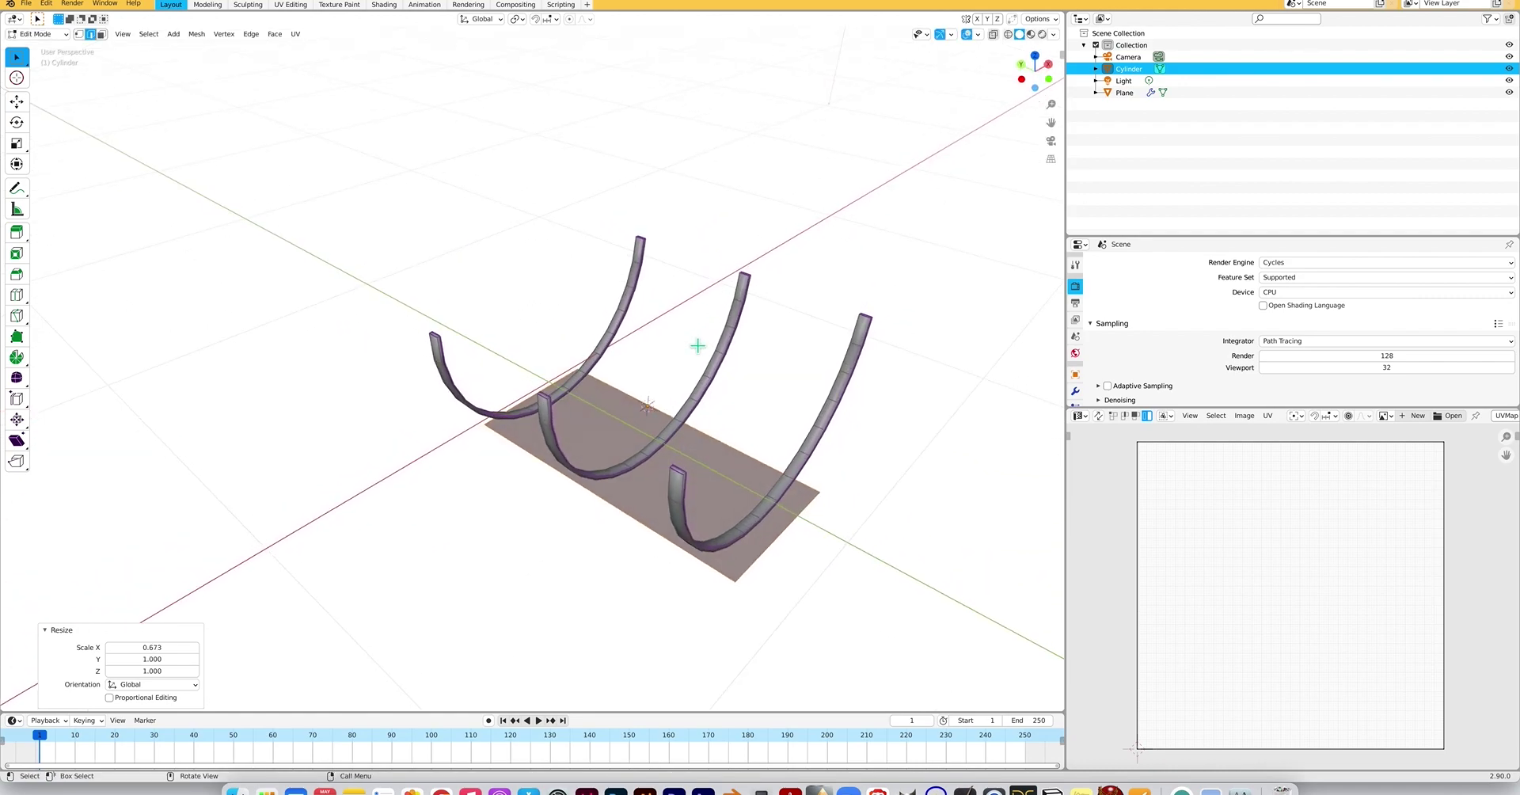
pyautogui.scroll(-6, 698, 346)
pyautogui.hscroll(6, 698, 346)
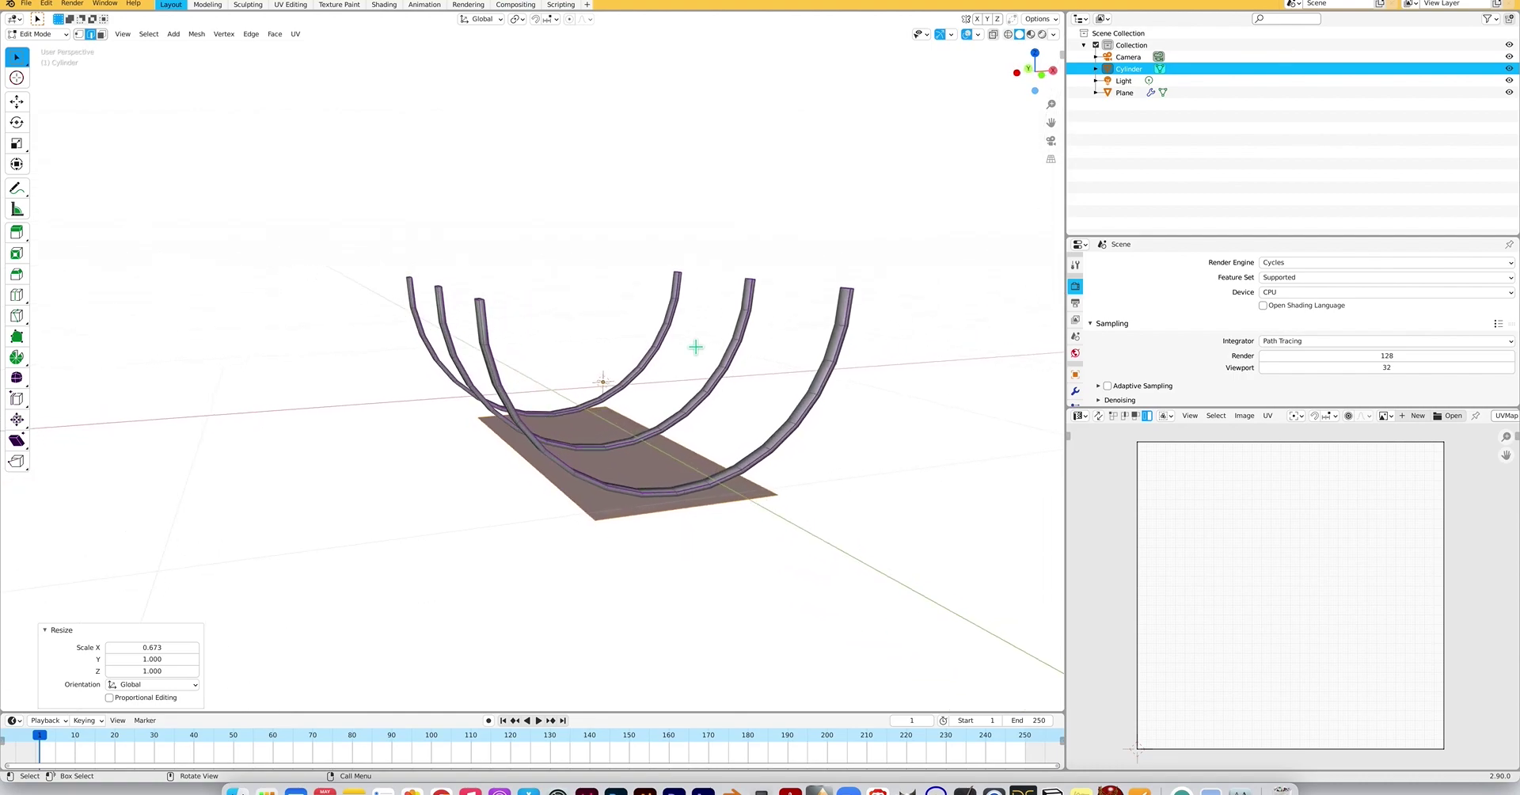
pyautogui.scroll(6, 695, 347)
pyautogui.hscroll(-10, 695, 346)
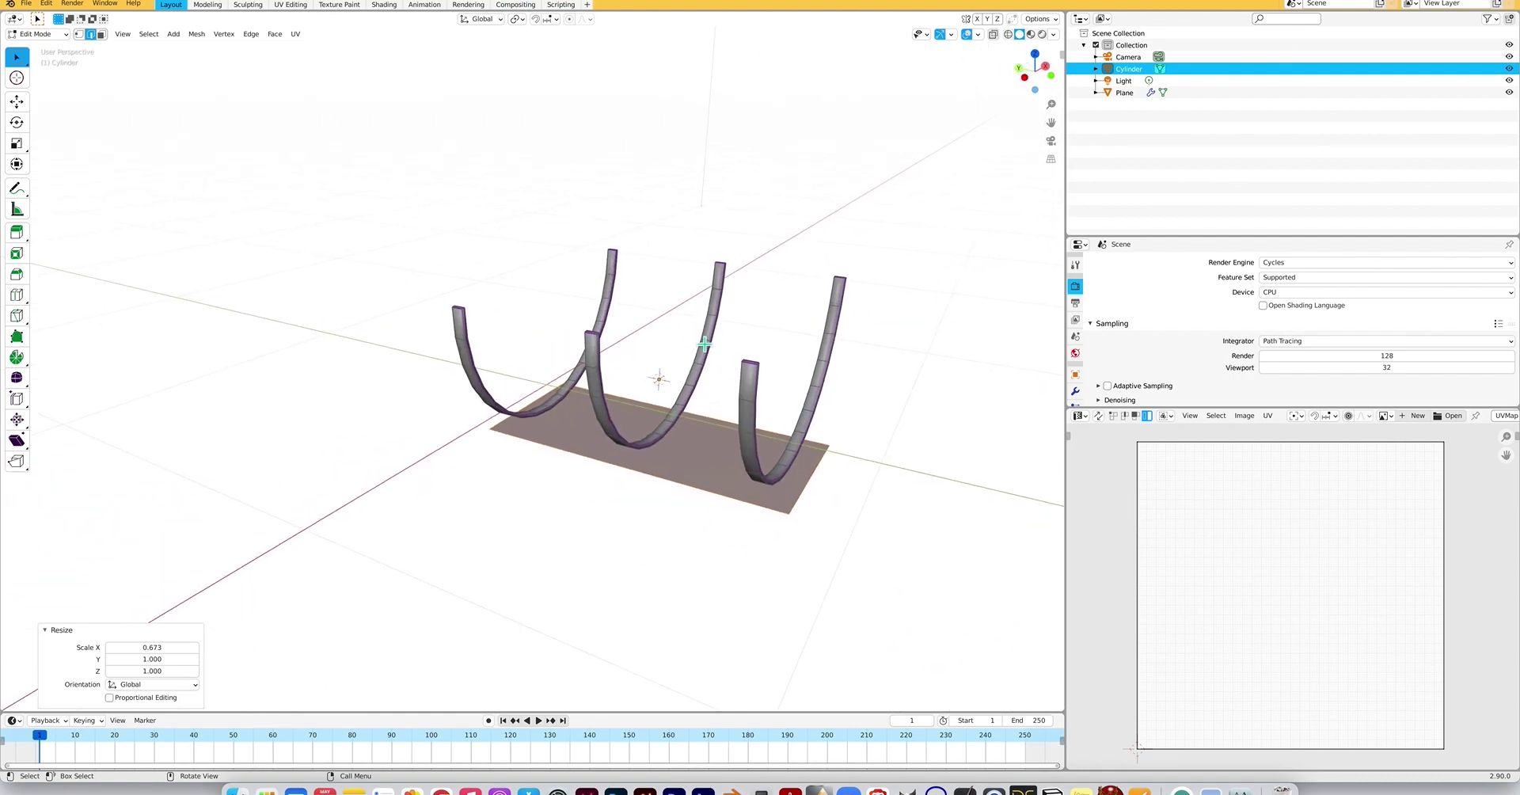
pyautogui.scroll(-8, 700, 351)
pyautogui.scroll(4, 703, 350)
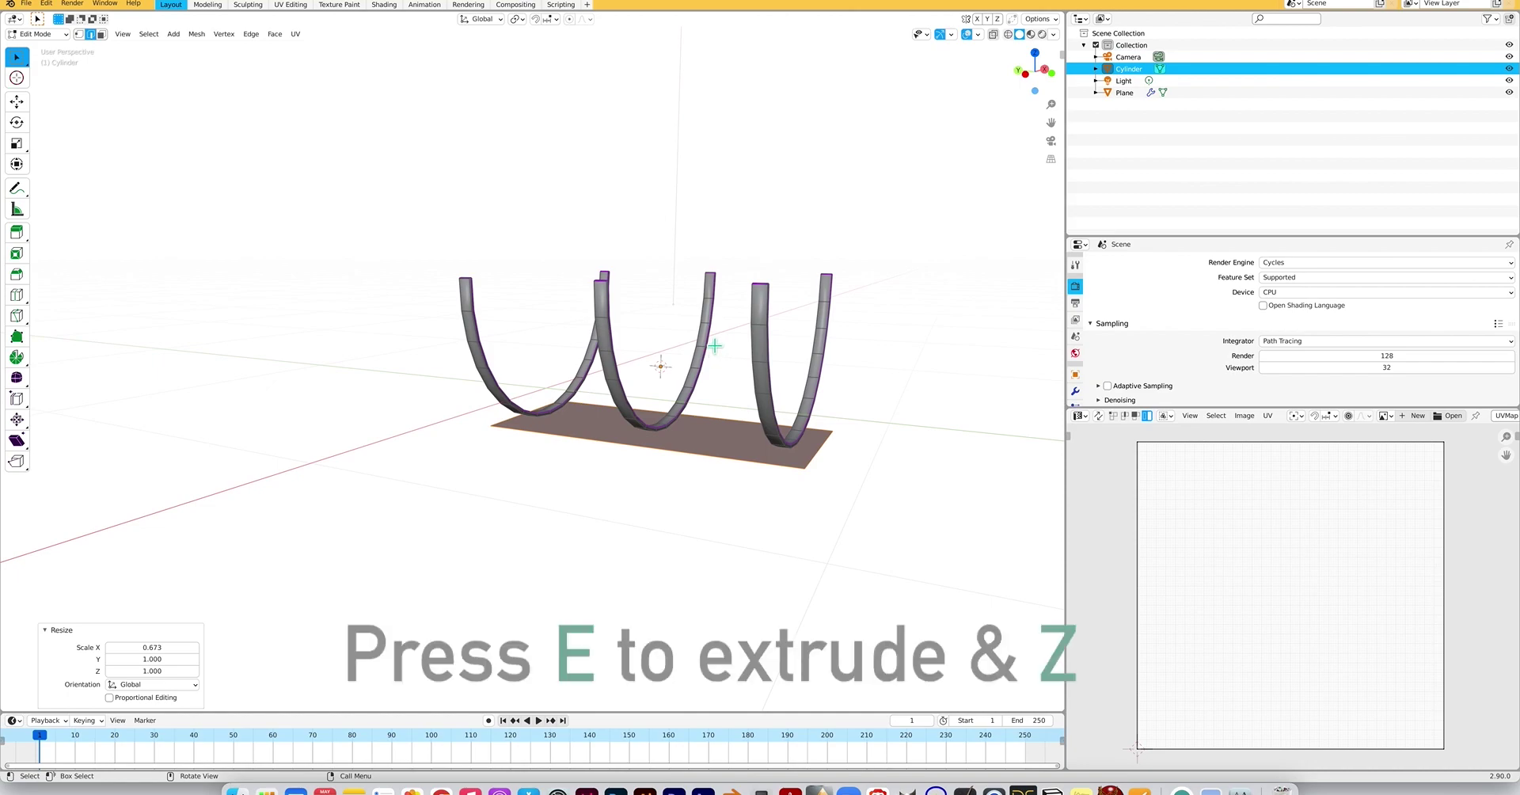
# Extrude the plane about 0.019 m along the global Z axis into a thin base board.
pyautogui.press('e')
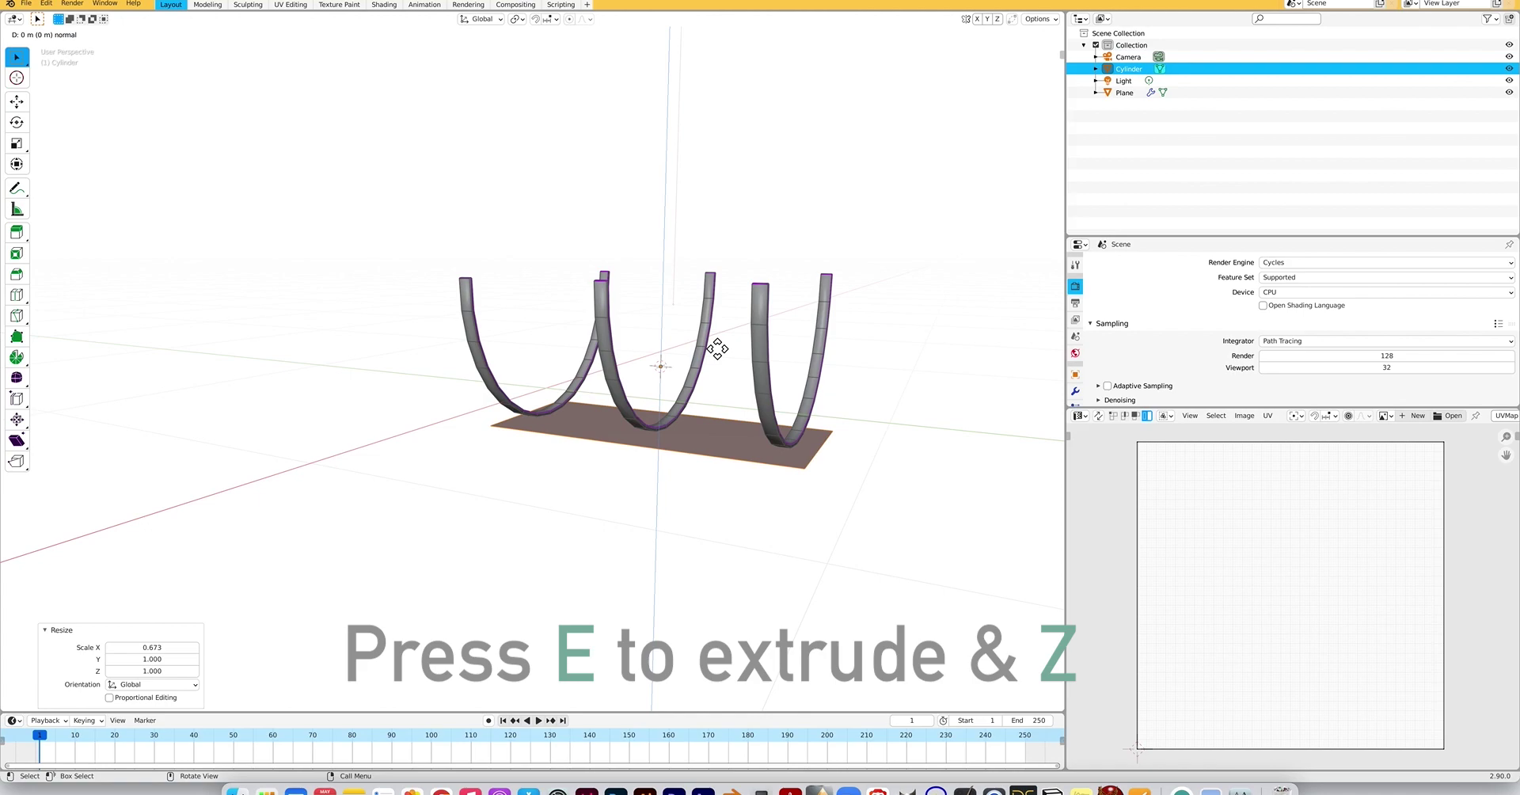
pyautogui.press('z')
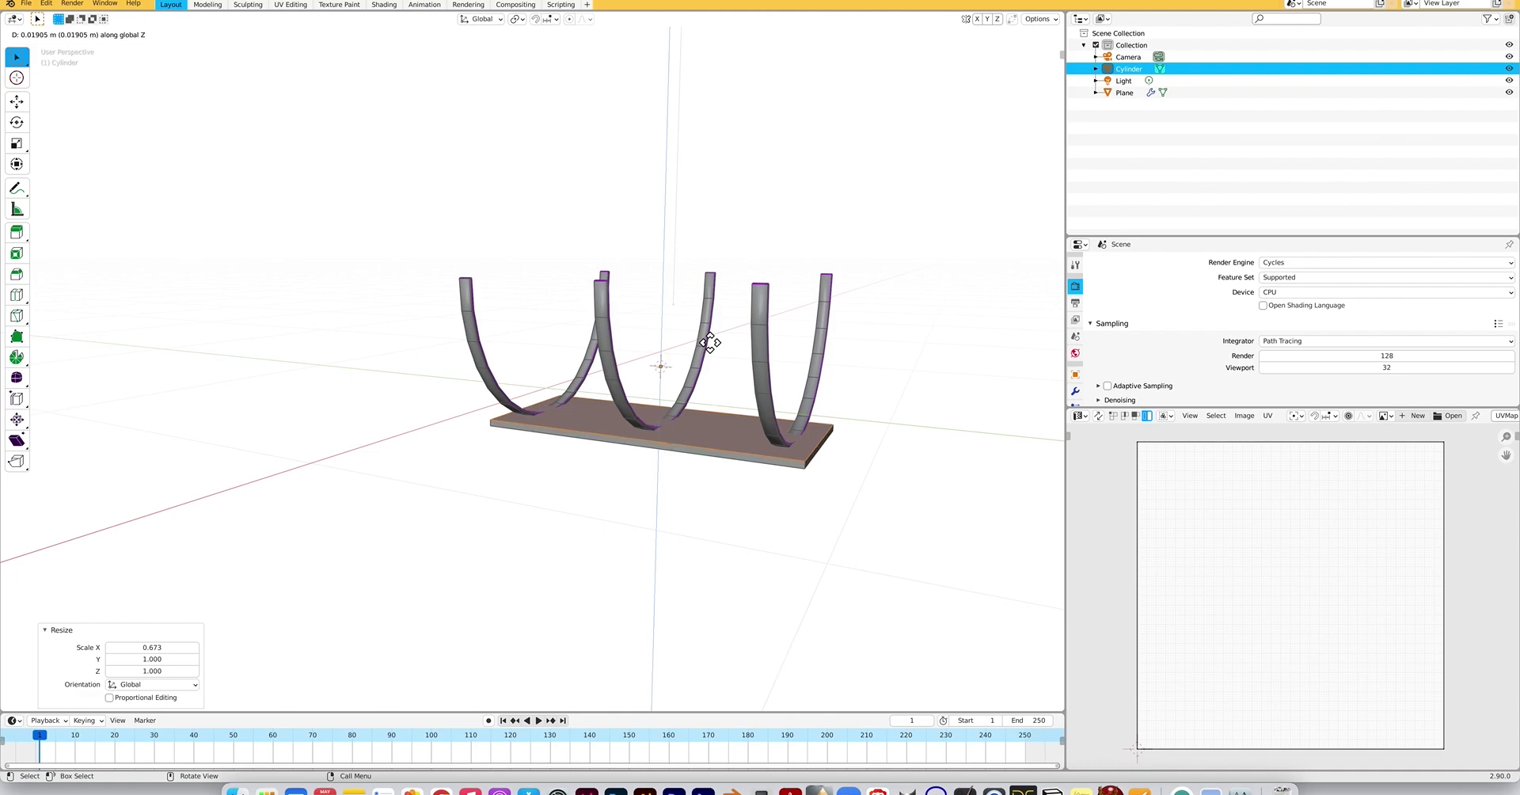
pyautogui.click(710, 342)
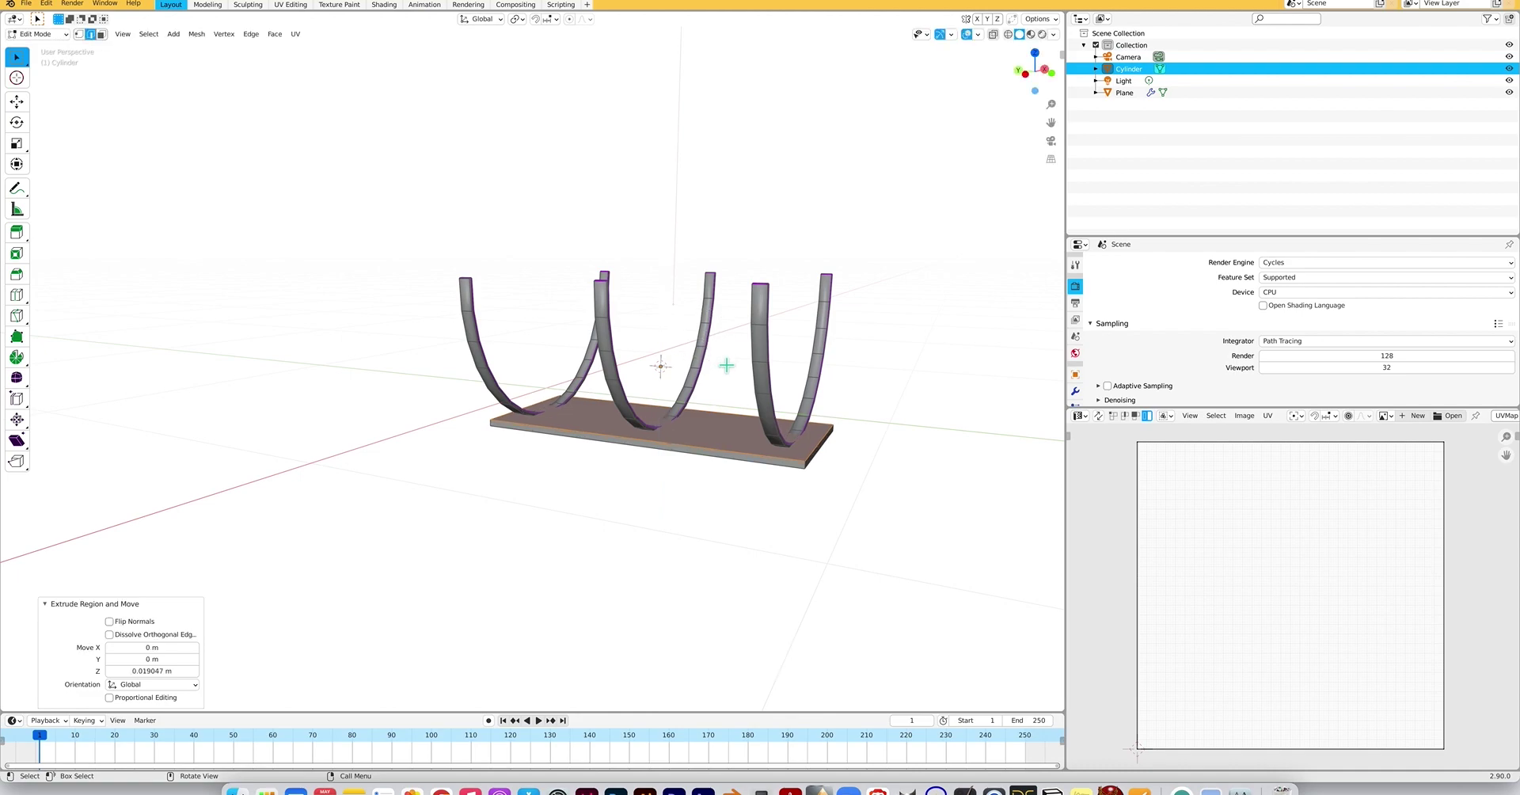
# Select the whole linked base board and lower it about 0.015 m along the global Z axis beneath the half rings.
pyautogui.hotkey('alt', 'a')
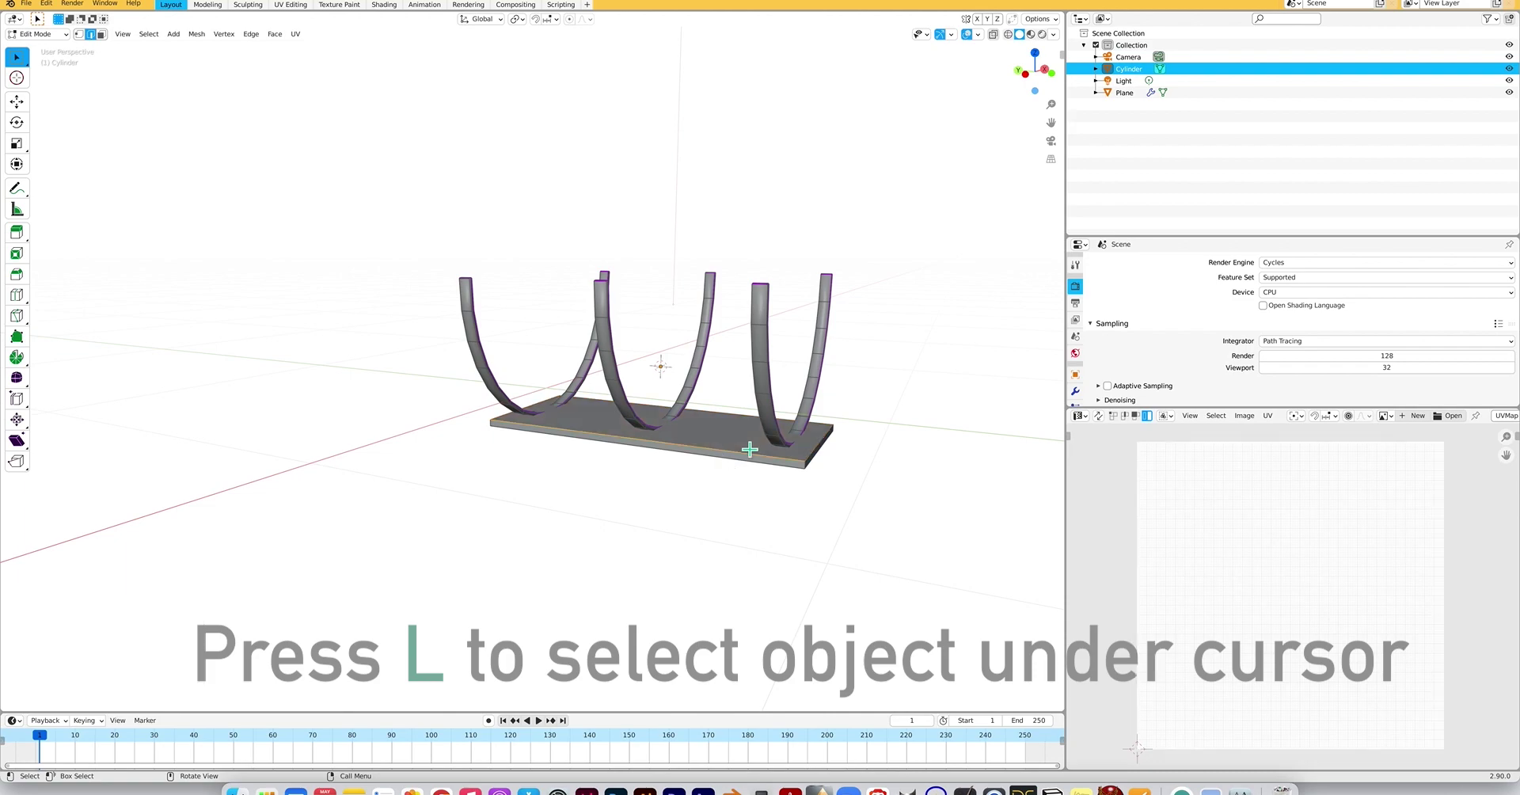
pyautogui.press('l')
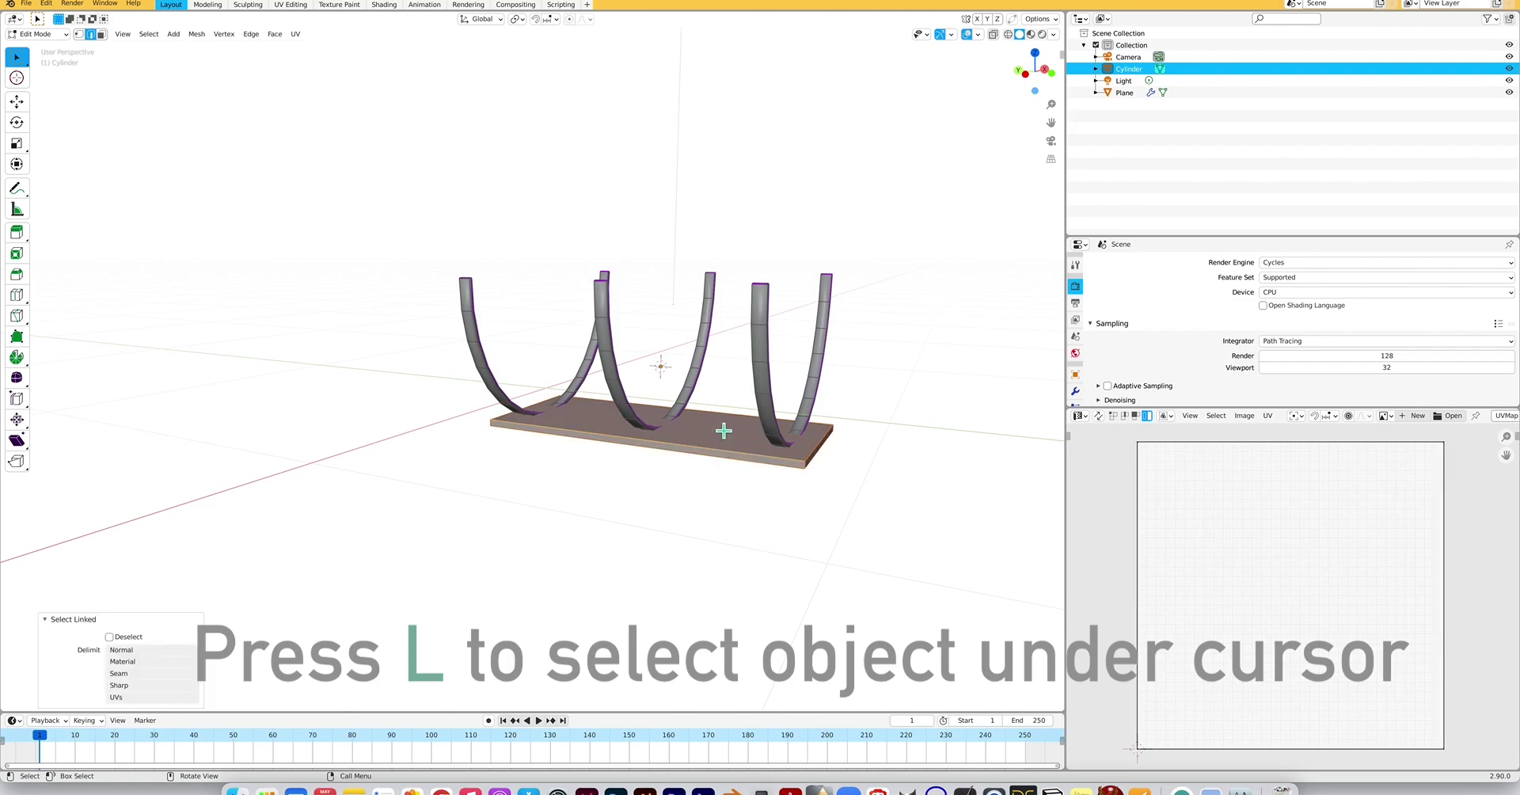
pyautogui.press('g')
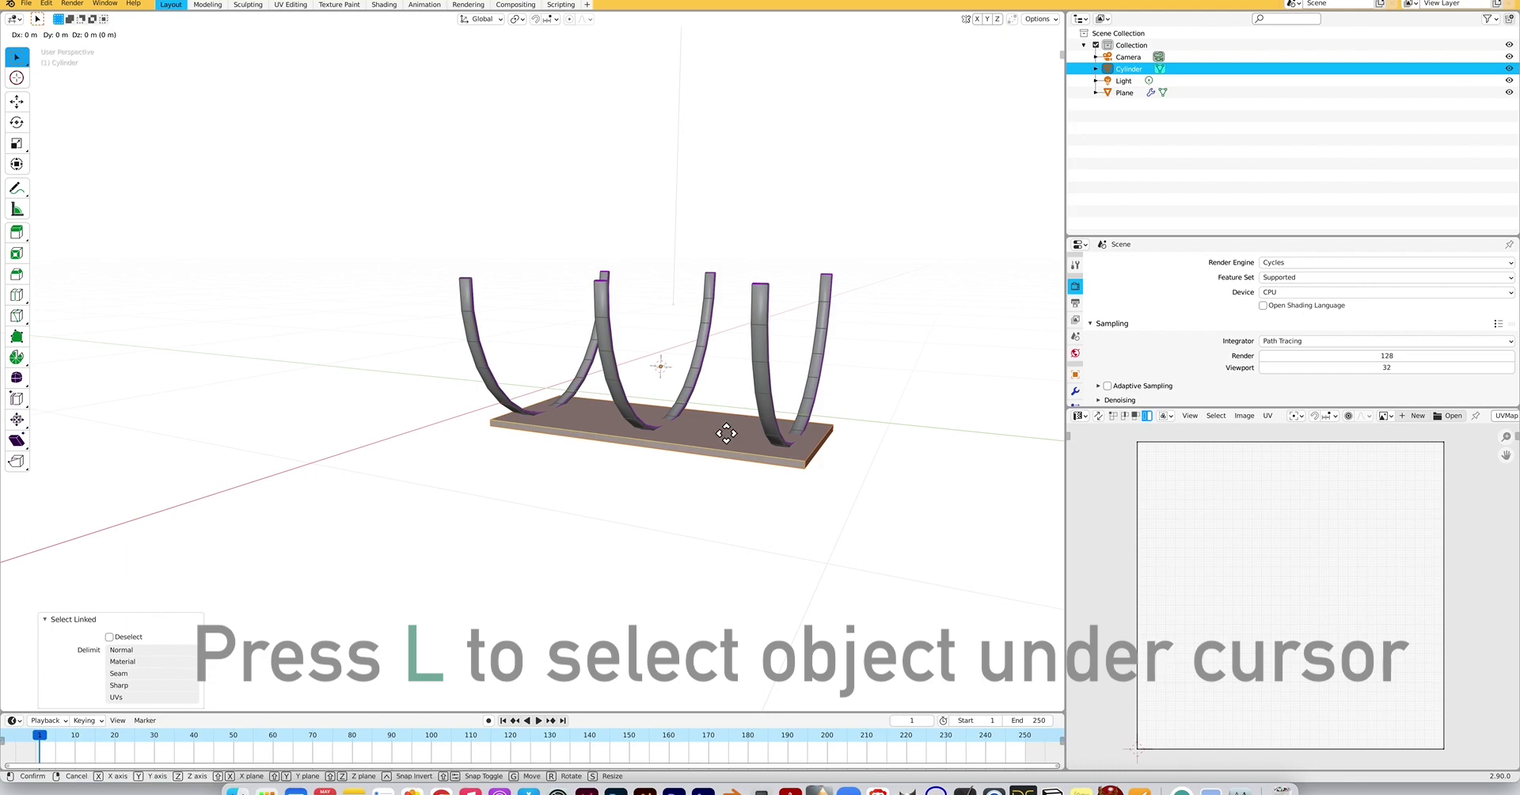
pyautogui.press('z')
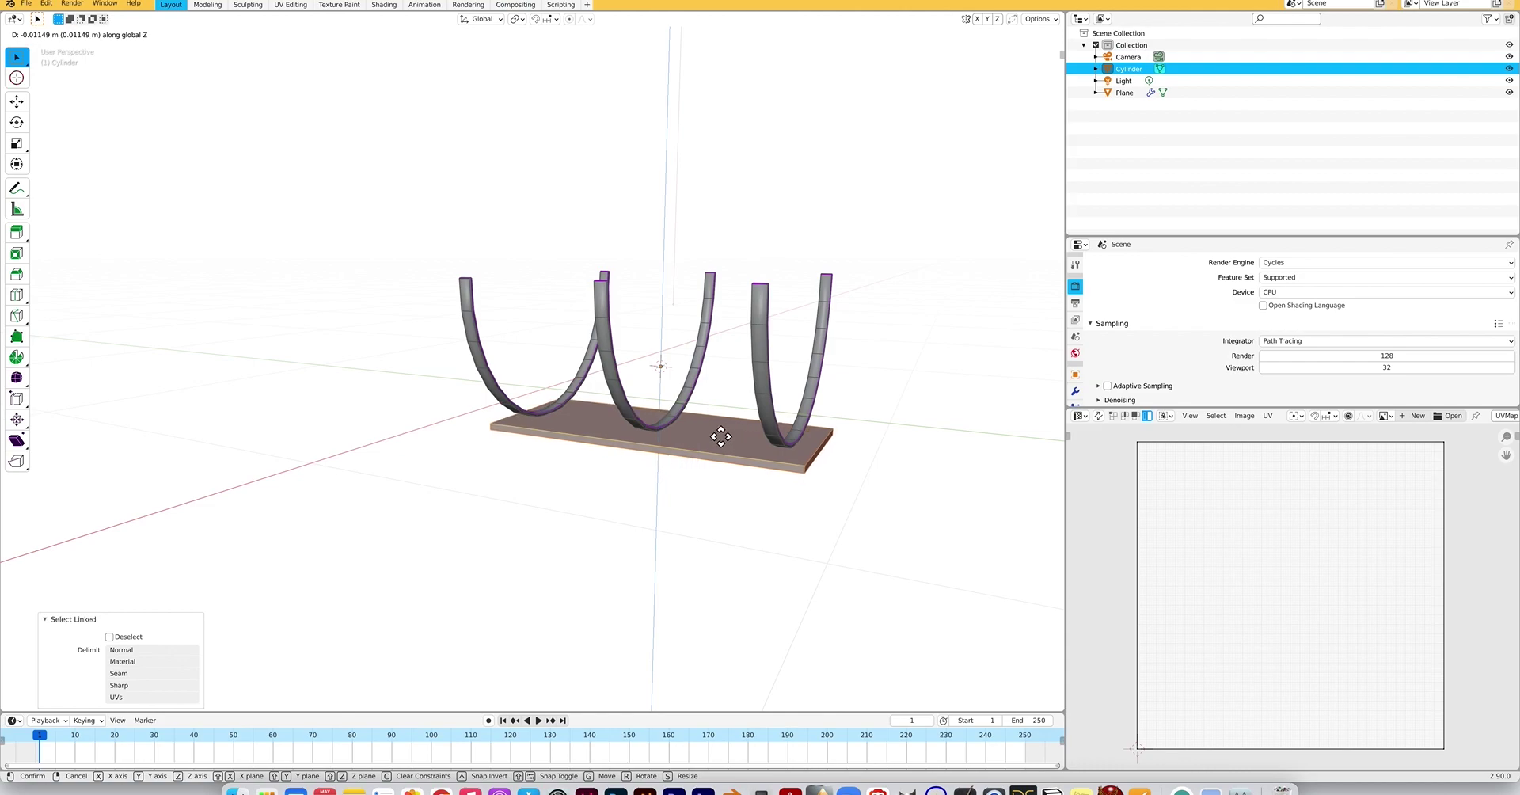
pyautogui.click(718, 437)
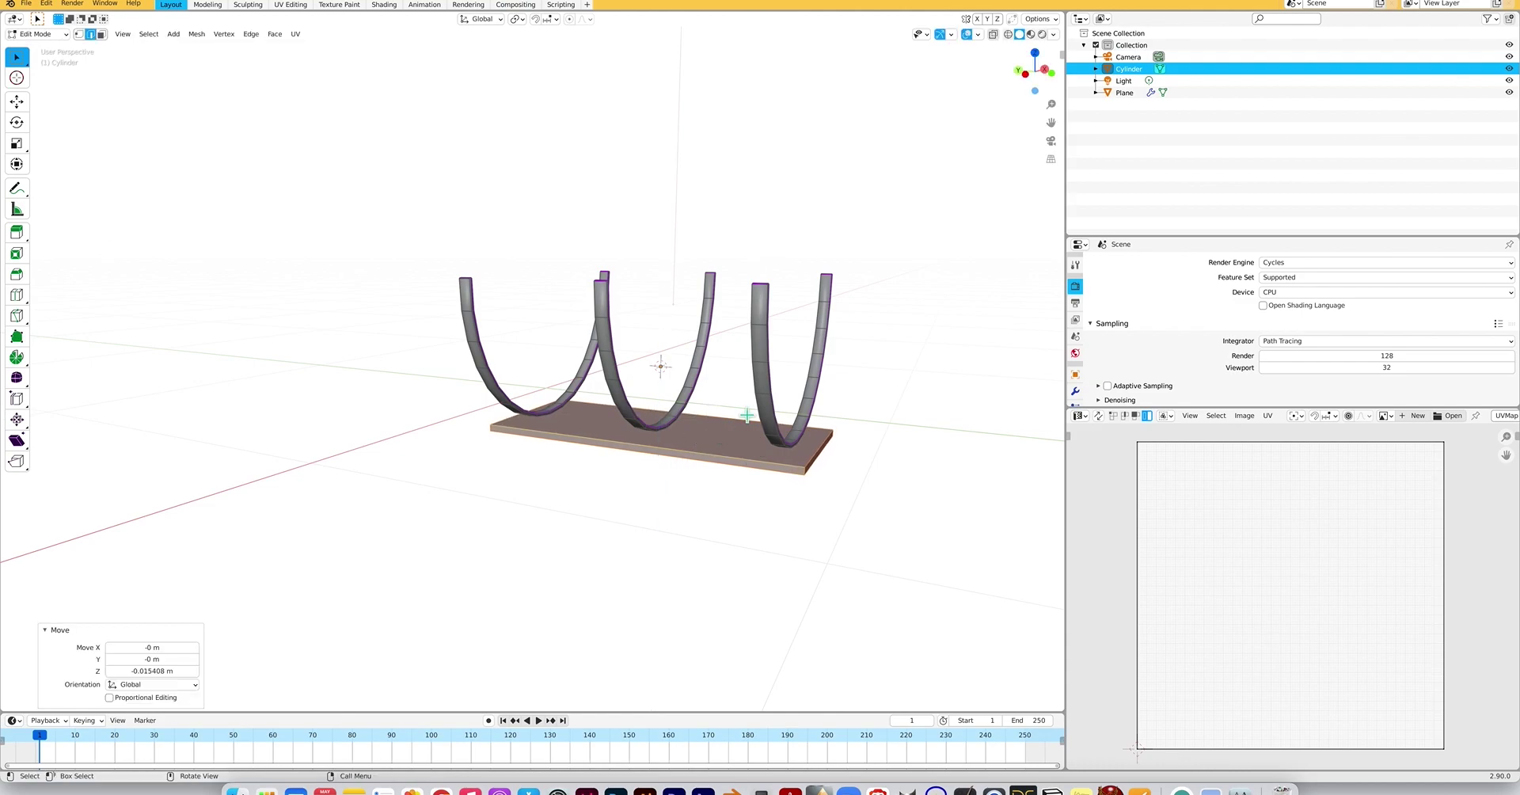
pyautogui.hscroll(10, 745, 415)
pyautogui.hscroll(-5, 743, 415)
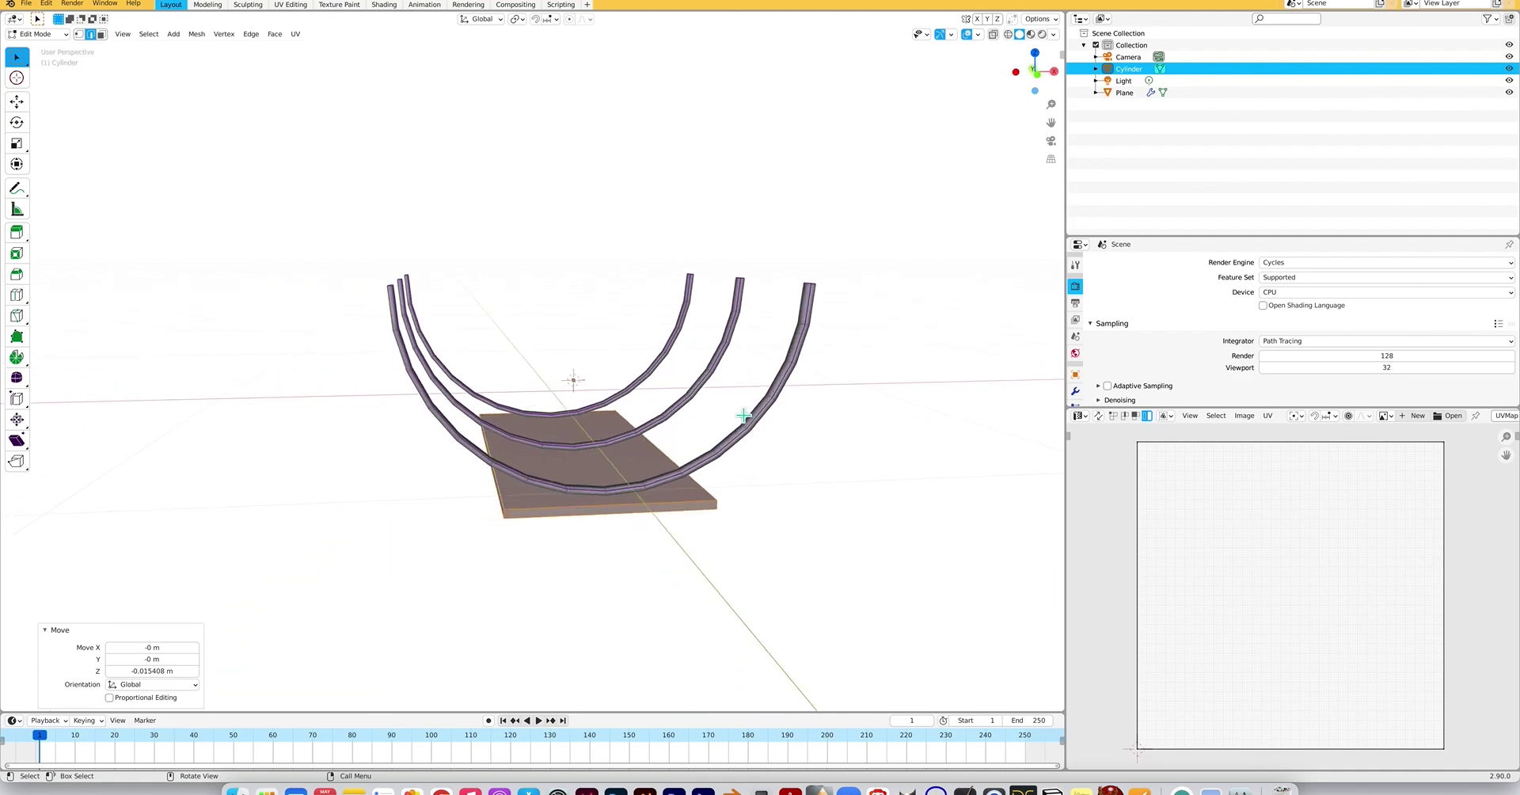
pyautogui.hscroll(-10, 743, 416)
pyautogui.keyDown('ctrl'); pyautogui.scroll(1, 743, 416); pyautogui.keyUp('ctrl')
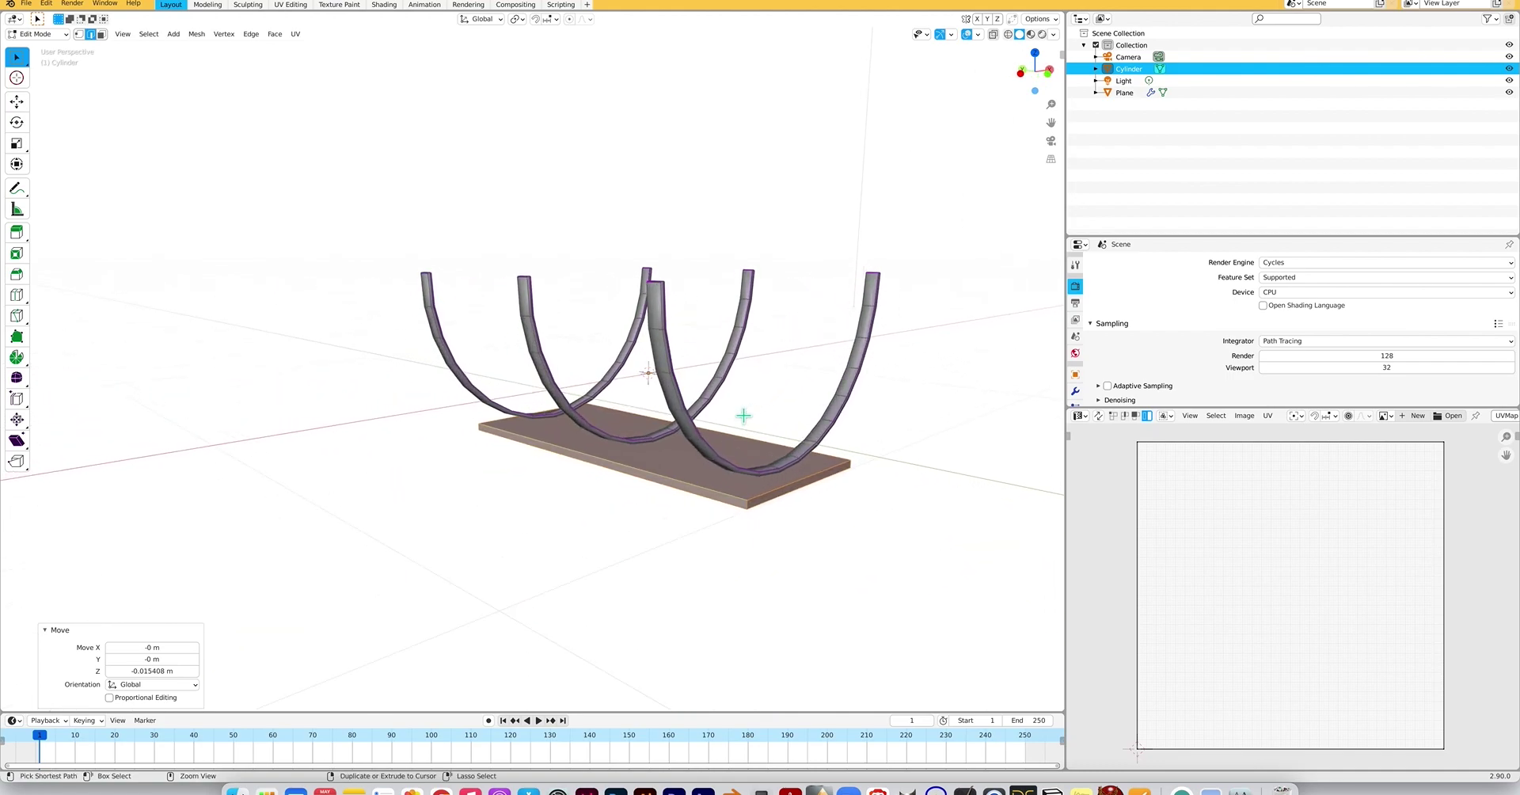
# Mark the base plank's lower outer edges as seams.
pyautogui.keyDown('ctrl'); pyautogui.scroll(3, 744, 415); pyautogui.keyUp('ctrl')
pyautogui.scroll(-5, 743, 416)
pyautogui.click(866, 479)
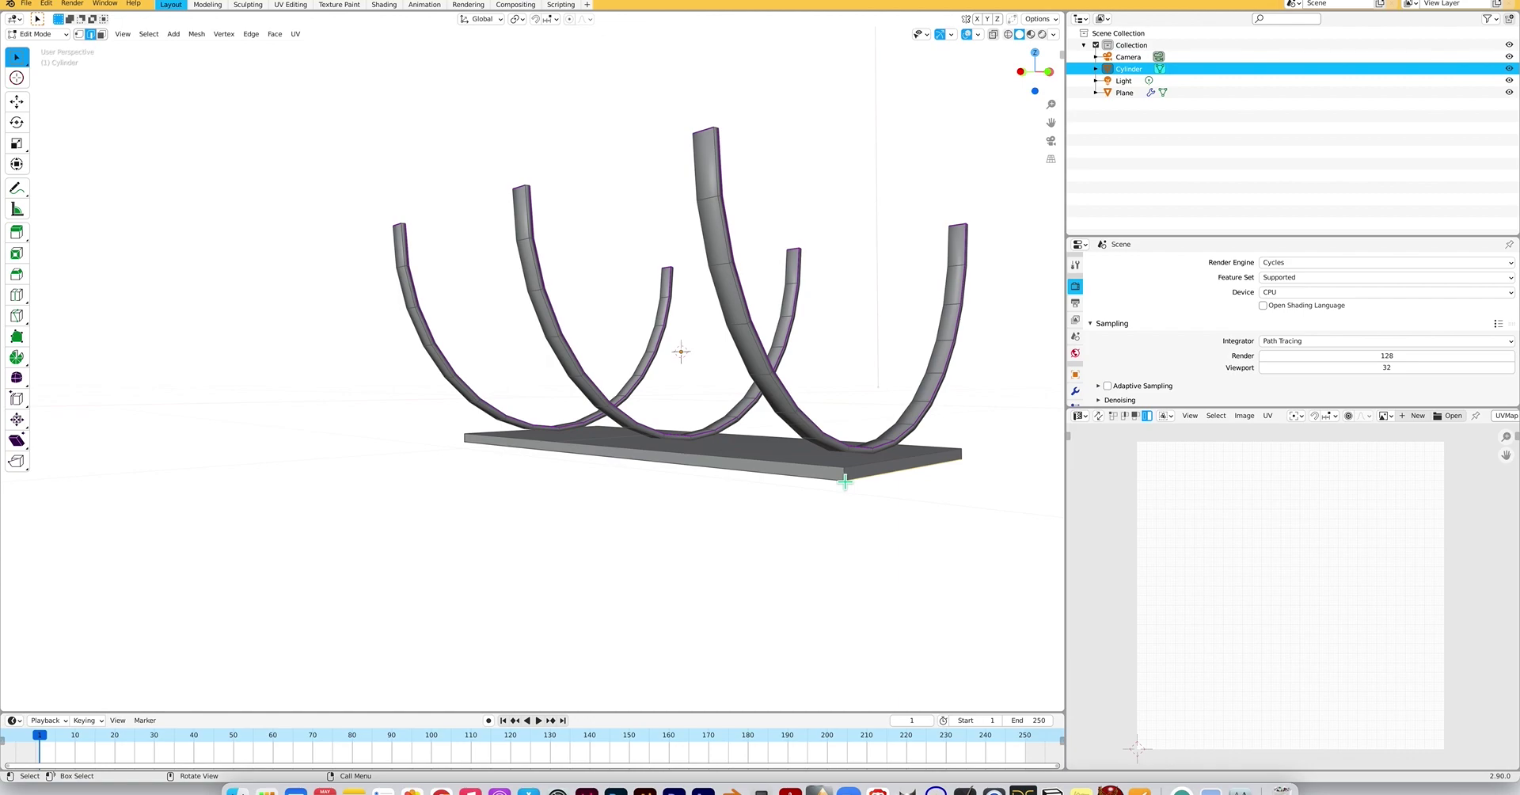
pyautogui.keyDown('shift'); pyautogui.click(840, 481); pyautogui.keyUp('shift')
pyautogui.keyDown('shift'); pyautogui.click(841, 473); pyautogui.keyUp('shift')
pyautogui.keyDown('shift'); pyautogui.click(845, 476); pyautogui.keyUp('shift')
pyautogui.hscroll(4, 872, 492)
pyautogui.scroll(-1, 871, 491)
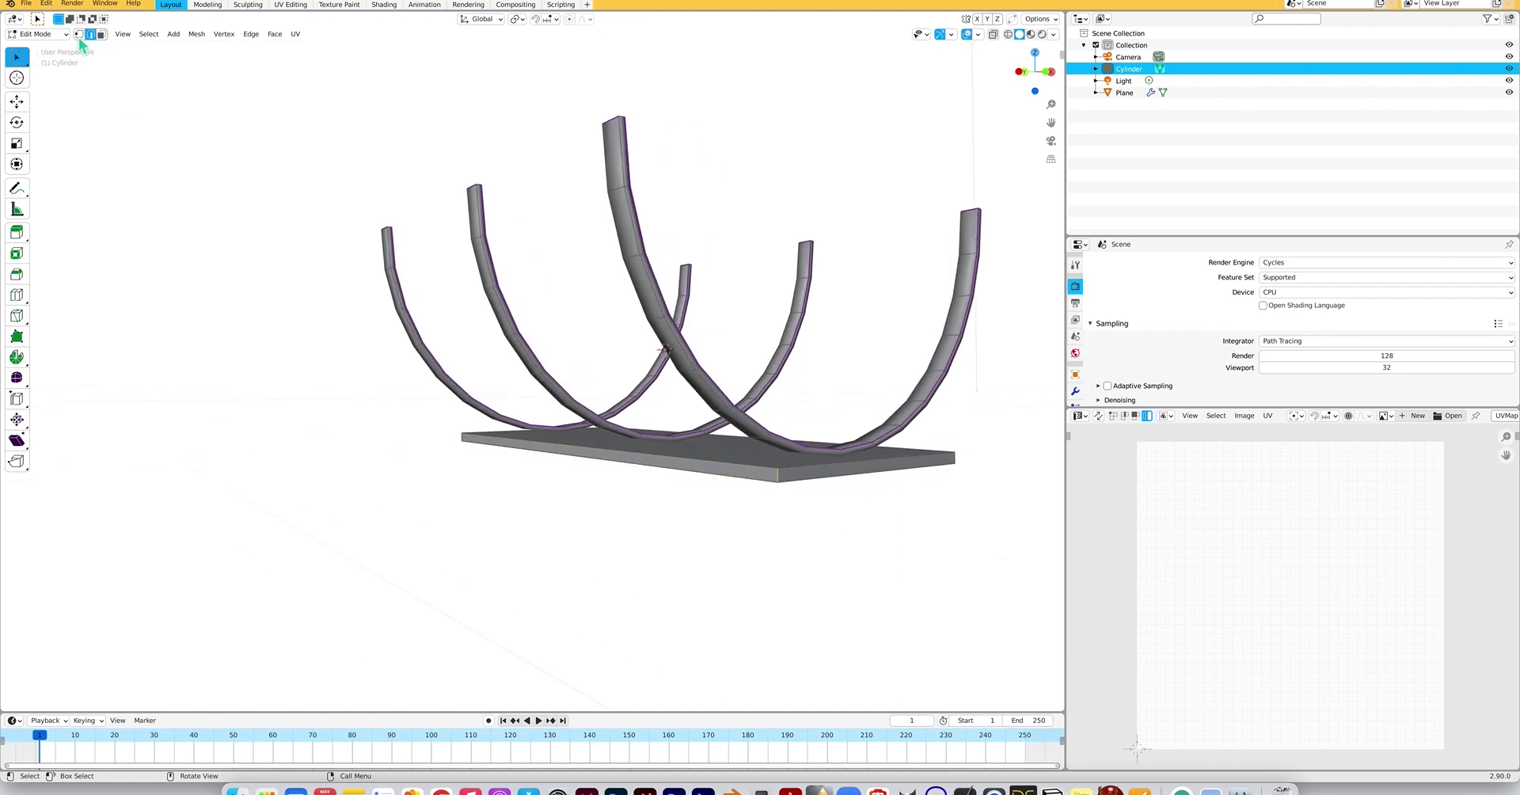
pyautogui.keyDown('shift'); pyautogui.click(720, 475); pyautogui.keyUp('shift')
pyautogui.keyDown('shift'); pyautogui.click(824, 481); pyautogui.keyUp('shift')
pyautogui.hscroll(-10, 709, 515)
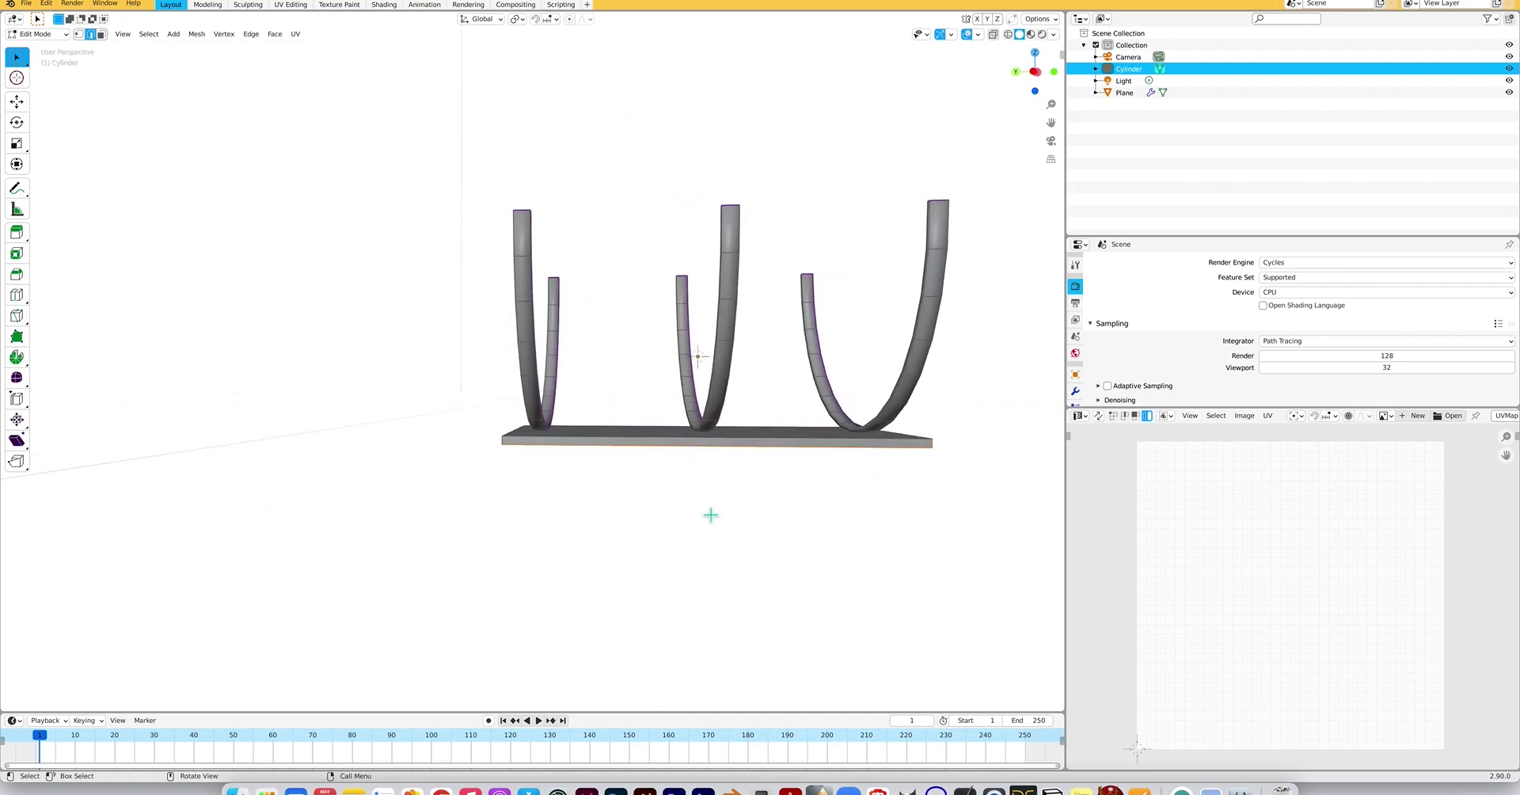
pyautogui.hscroll(7, 709, 515)
pyautogui.hscroll(8, 701, 514)
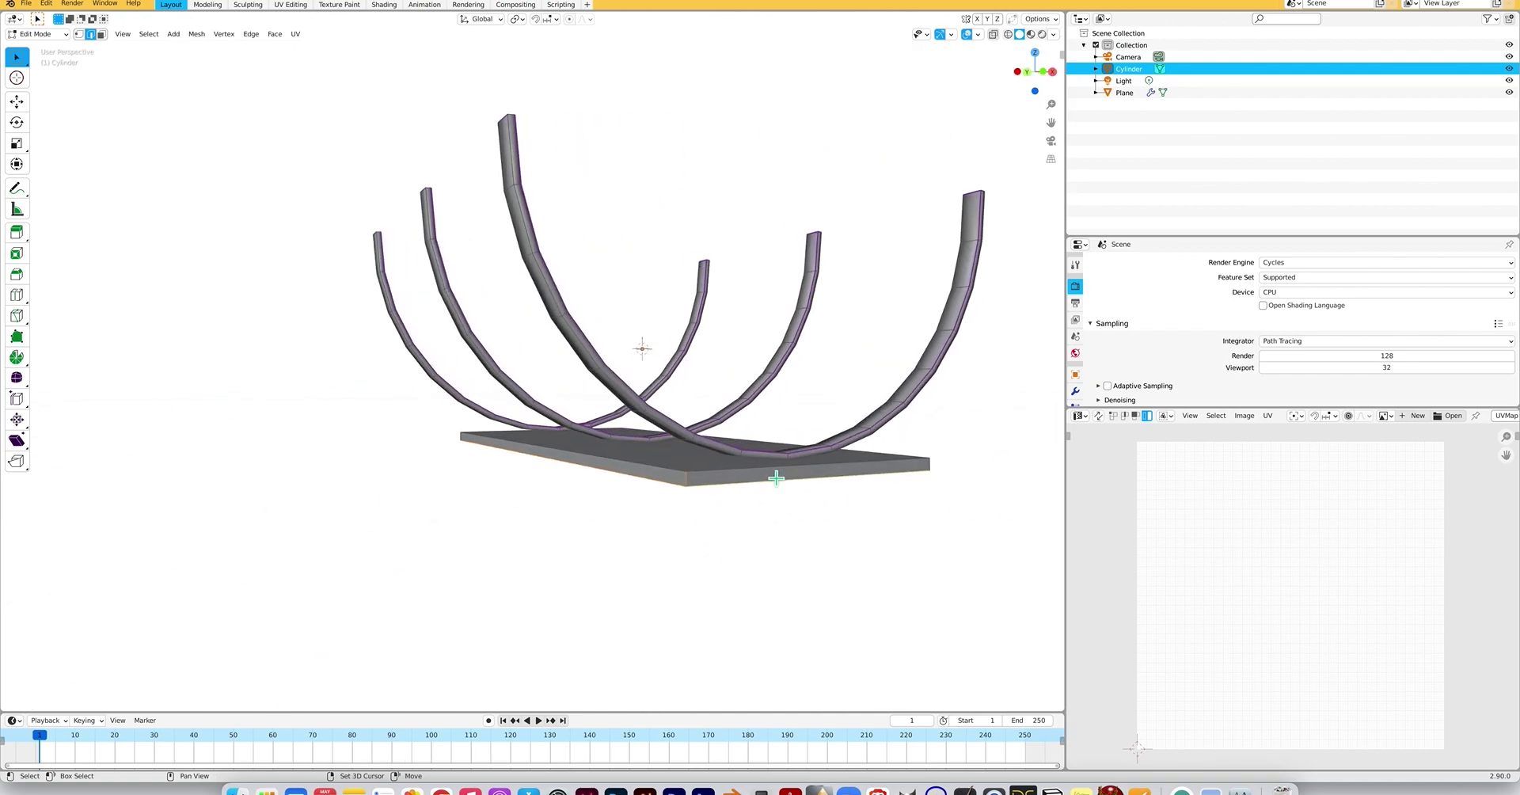
pyautogui.keyDown('shift'); pyautogui.click(775, 479); pyautogui.keyUp('shift')
pyautogui.keyDown('shift'); pyautogui.click(744, 477); pyautogui.keyUp('shift')
pyautogui.hscroll(10, 795, 509)
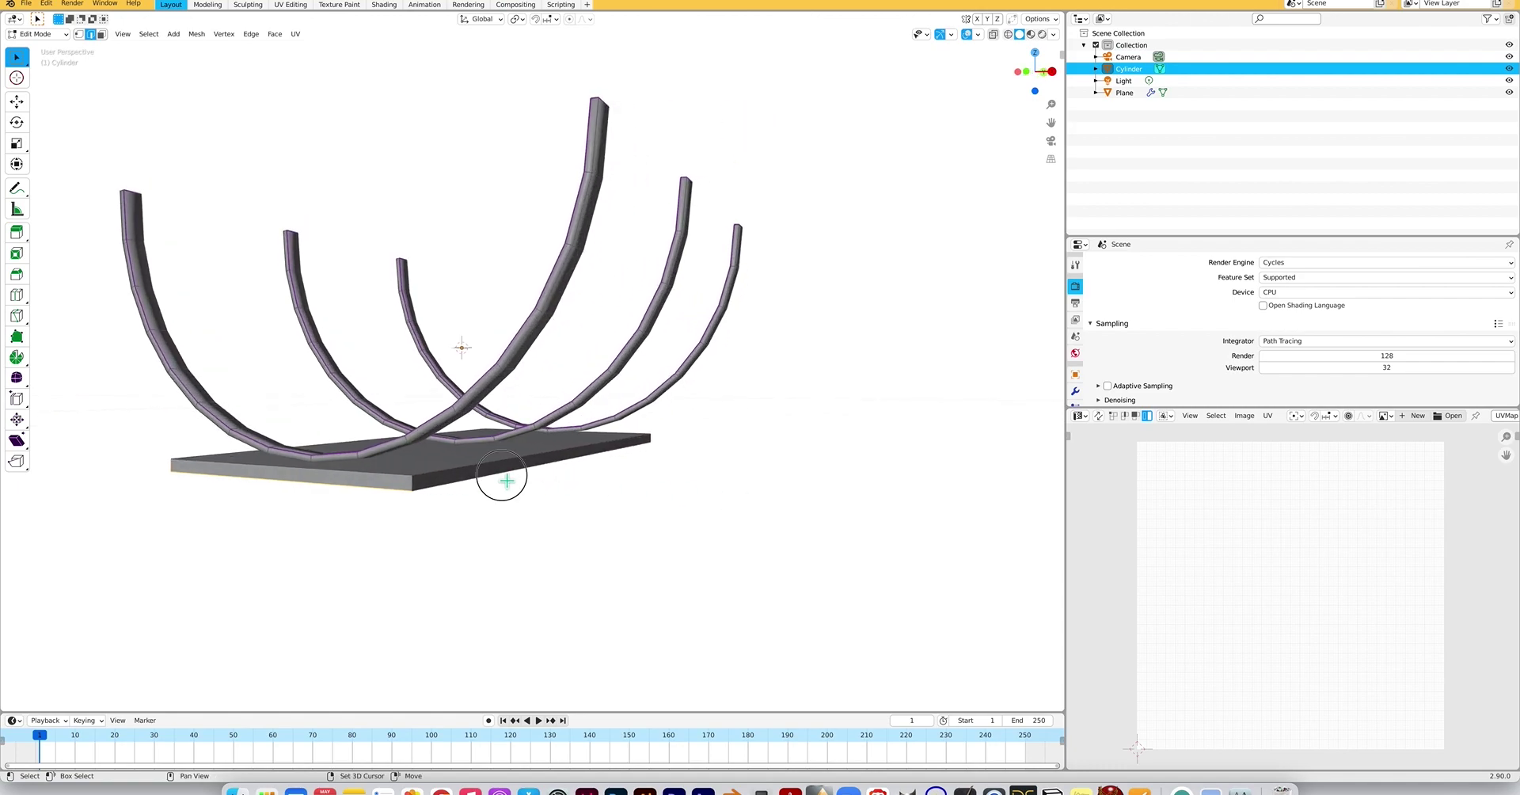
pyautogui.hscroll(-8, 581, 506)
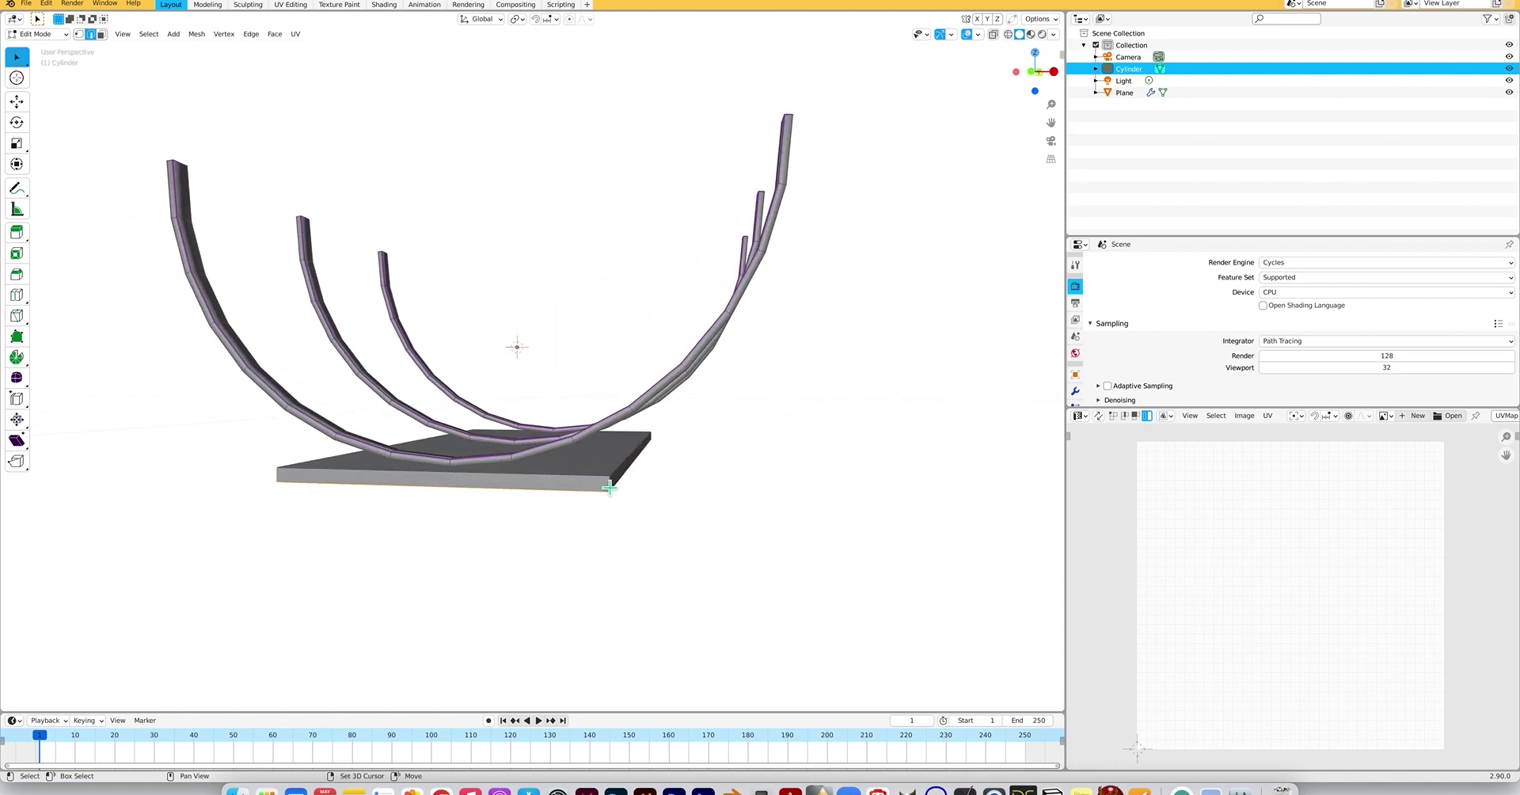
pyautogui.hscroll(-15, 589, 520)
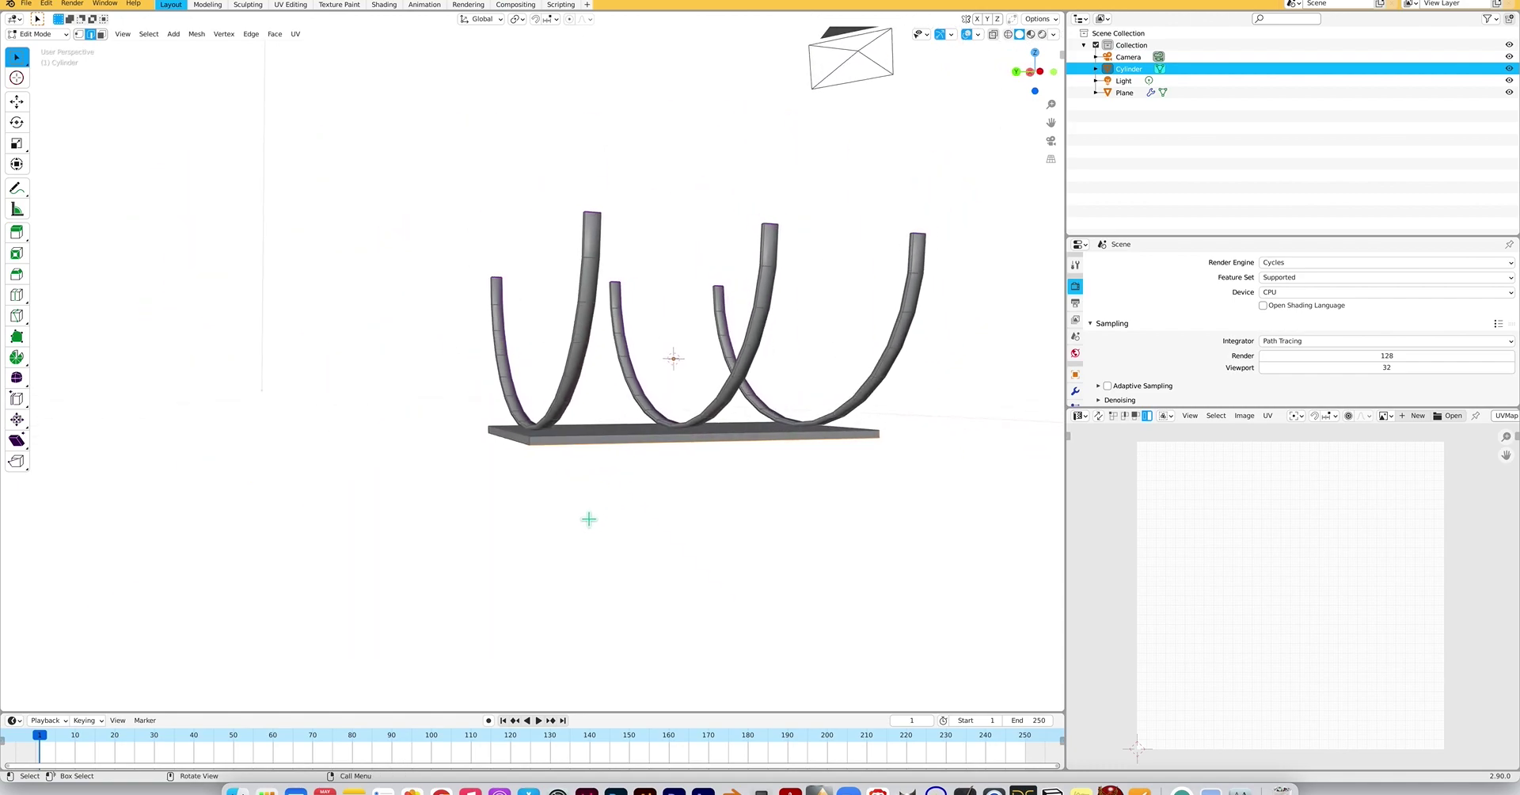
pyautogui.click(473, 441)
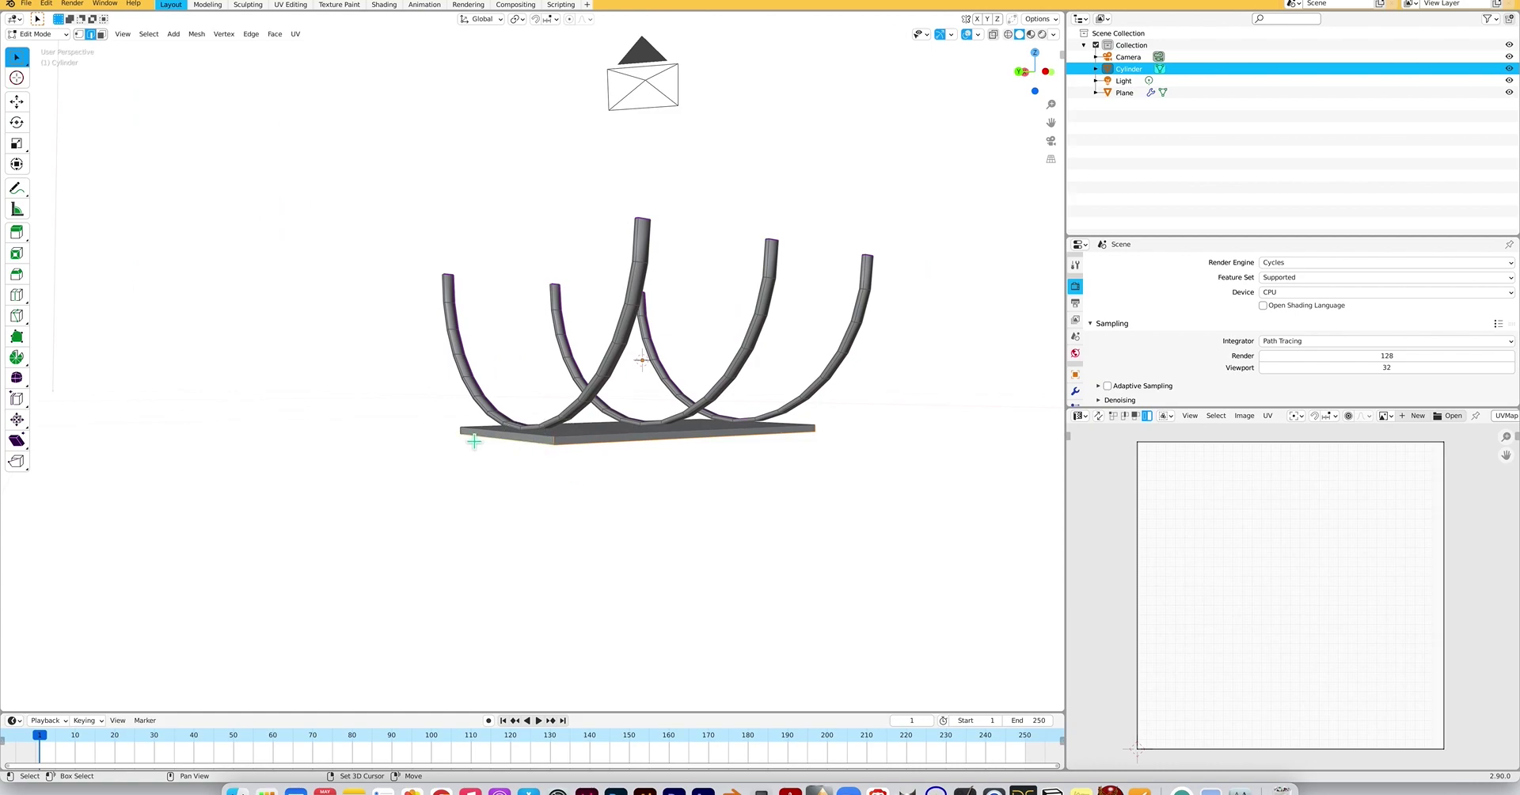
pyautogui.hscroll(15, 528, 483)
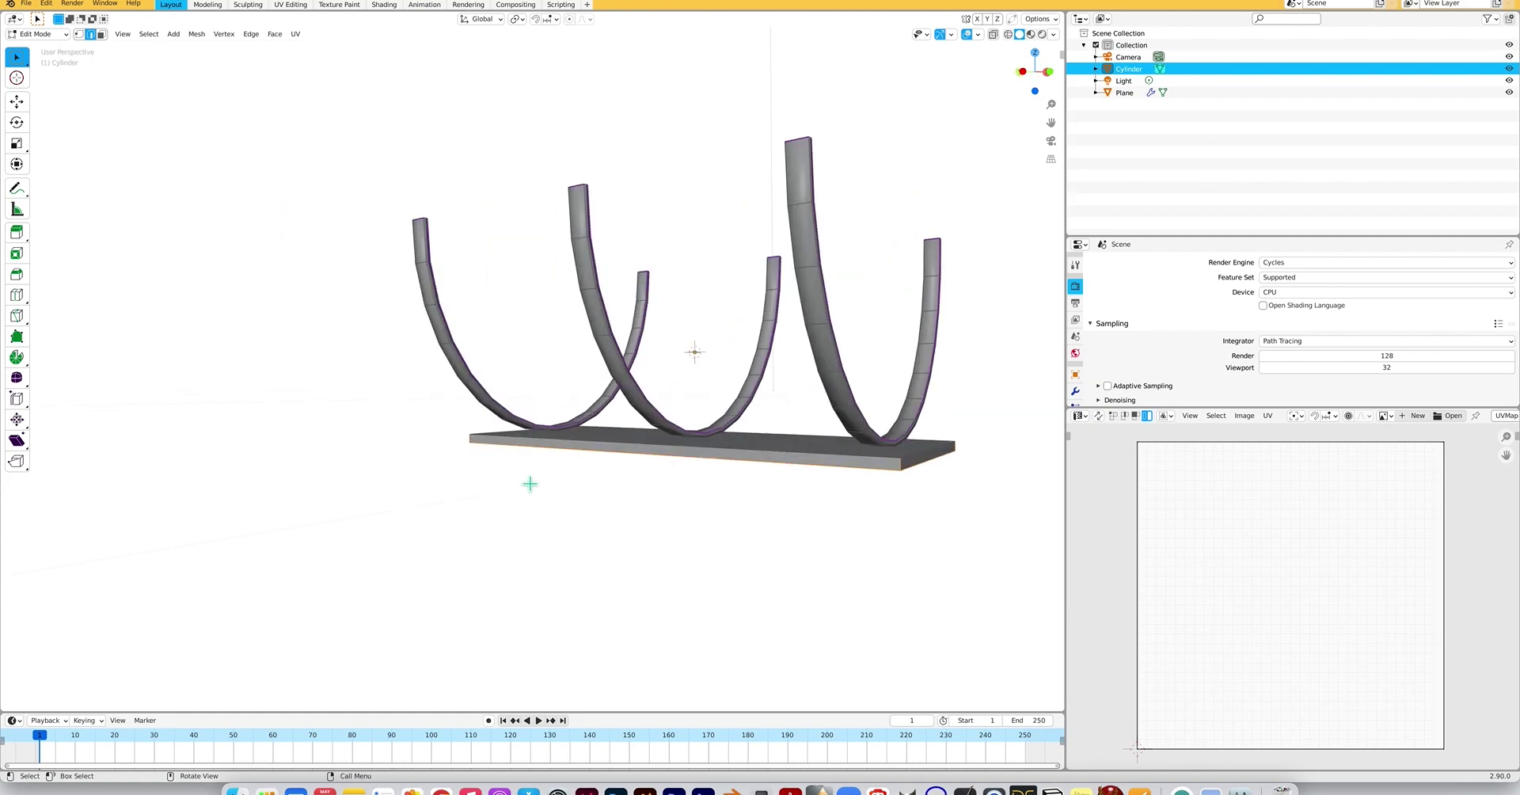
pyautogui.hscroll(15, 529, 482)
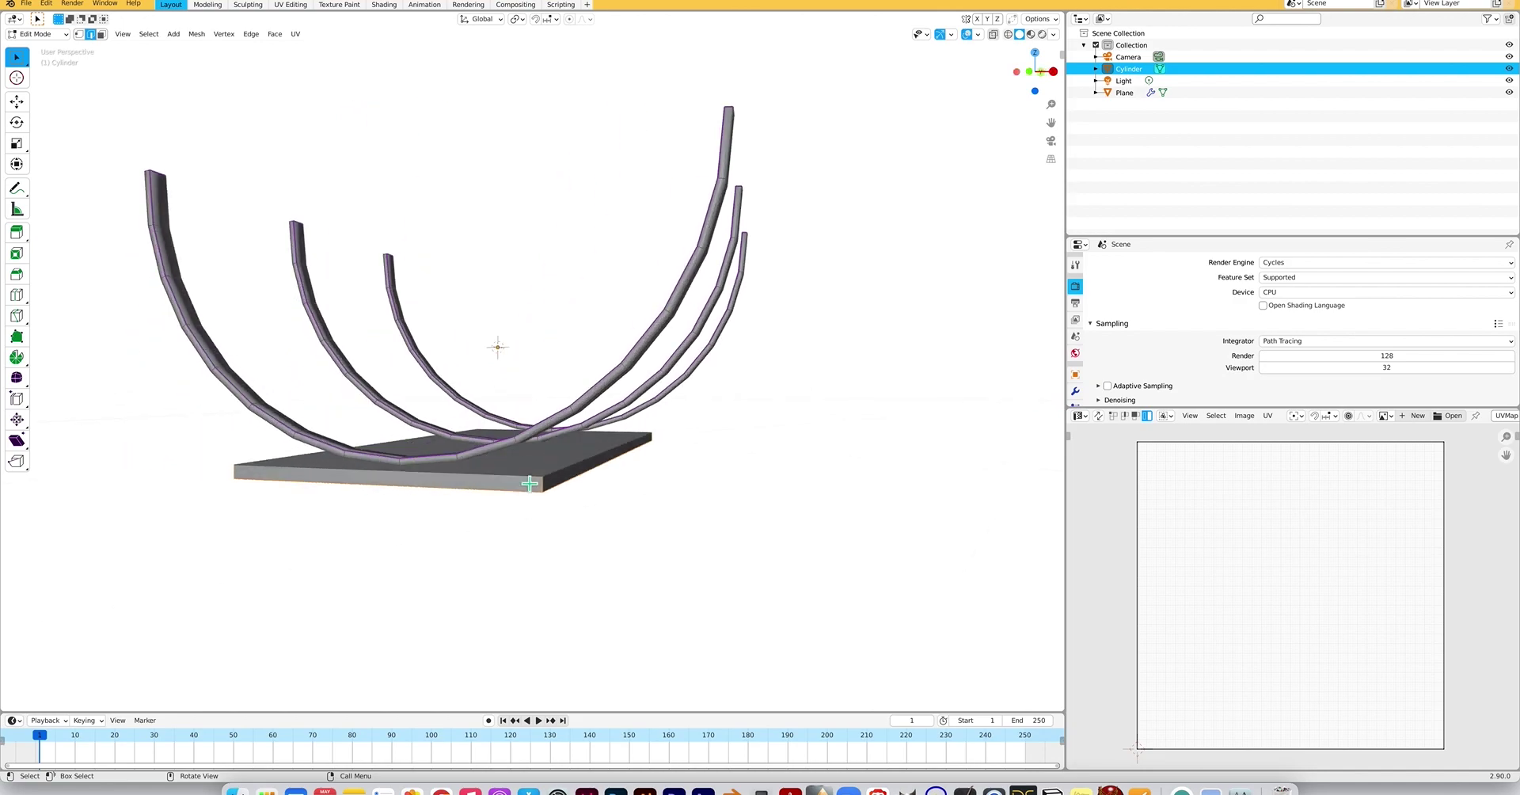
pyautogui.hscroll(2, 528, 483)
pyautogui.rightClick(637, 481)
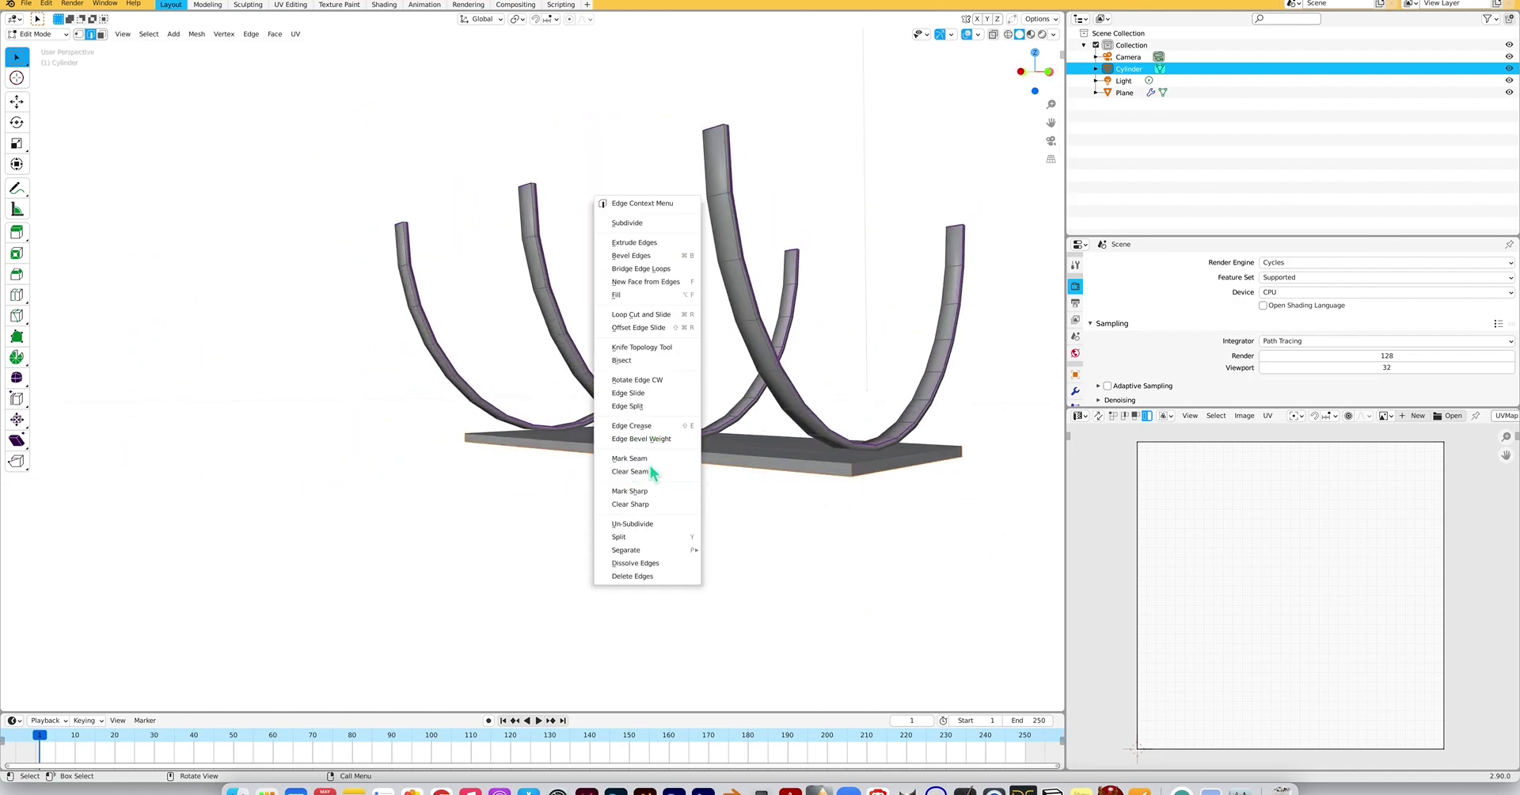
pyautogui.click(651, 466)
# Select the whole linked base plank in Edit Mode and unwrap its UVs.
pyautogui.press('Tab')
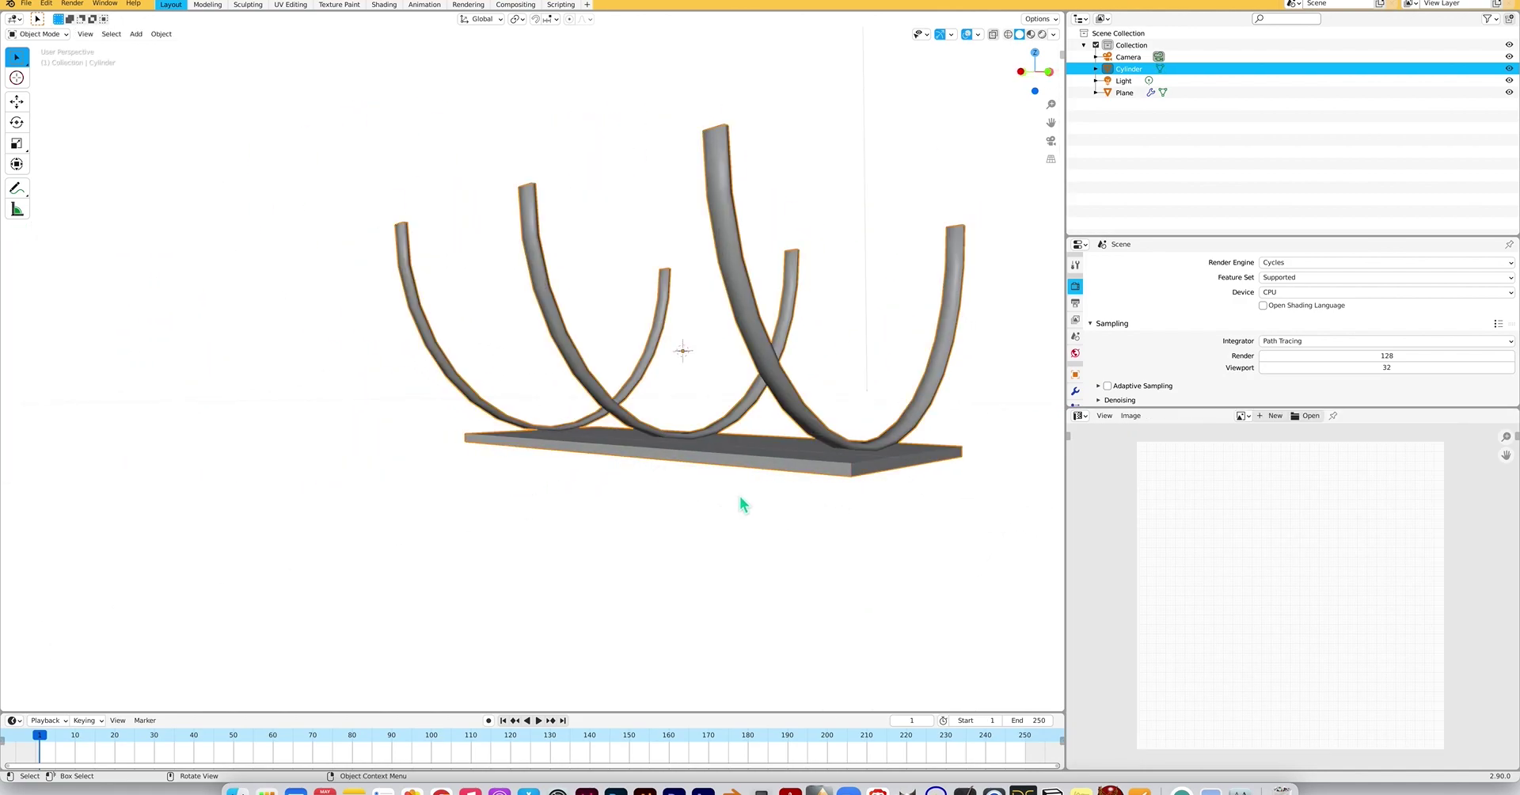
pyautogui.press('Tab')
pyautogui.click(780, 472)
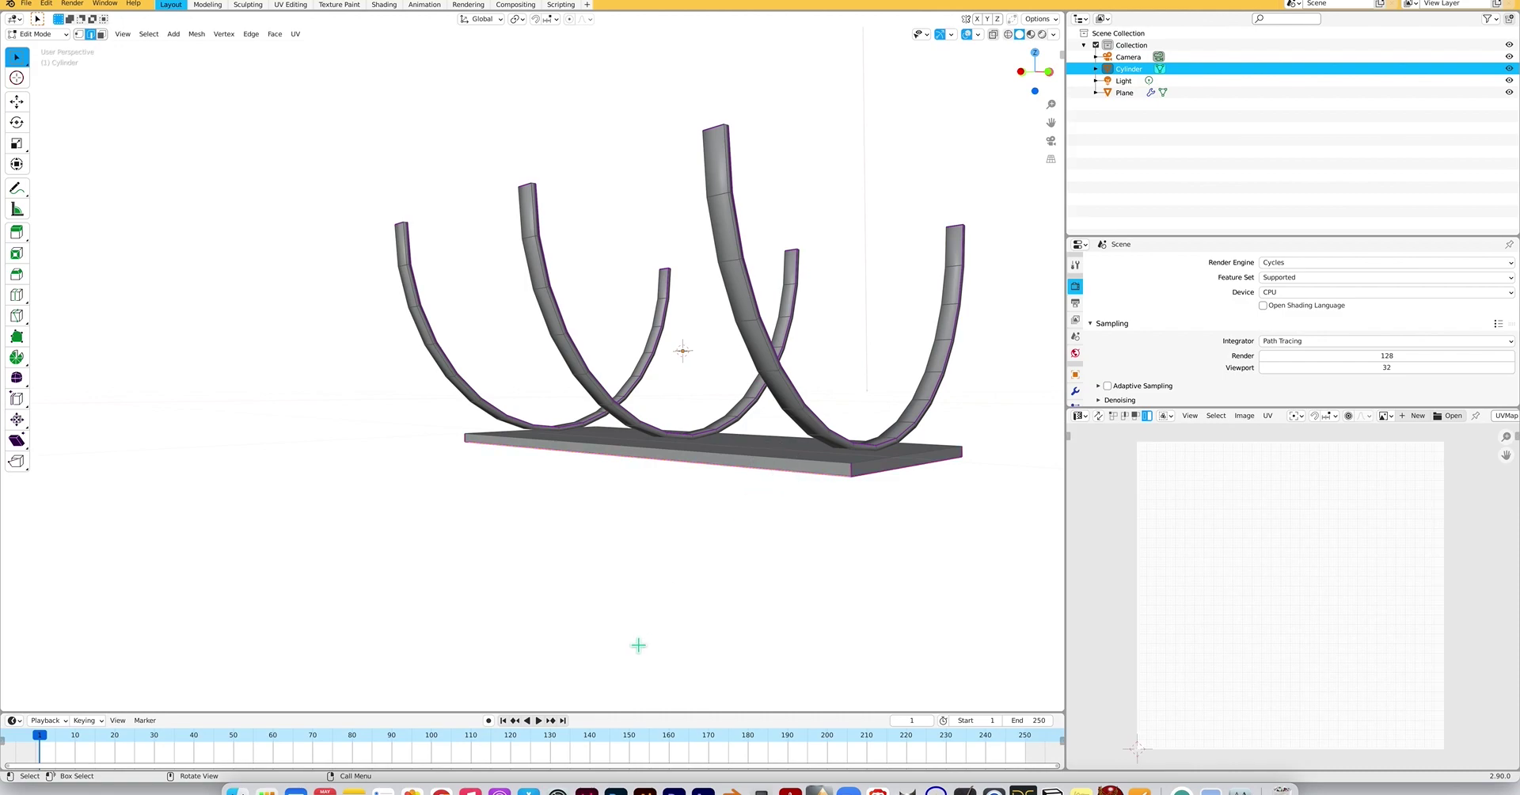
pyautogui.press('l')
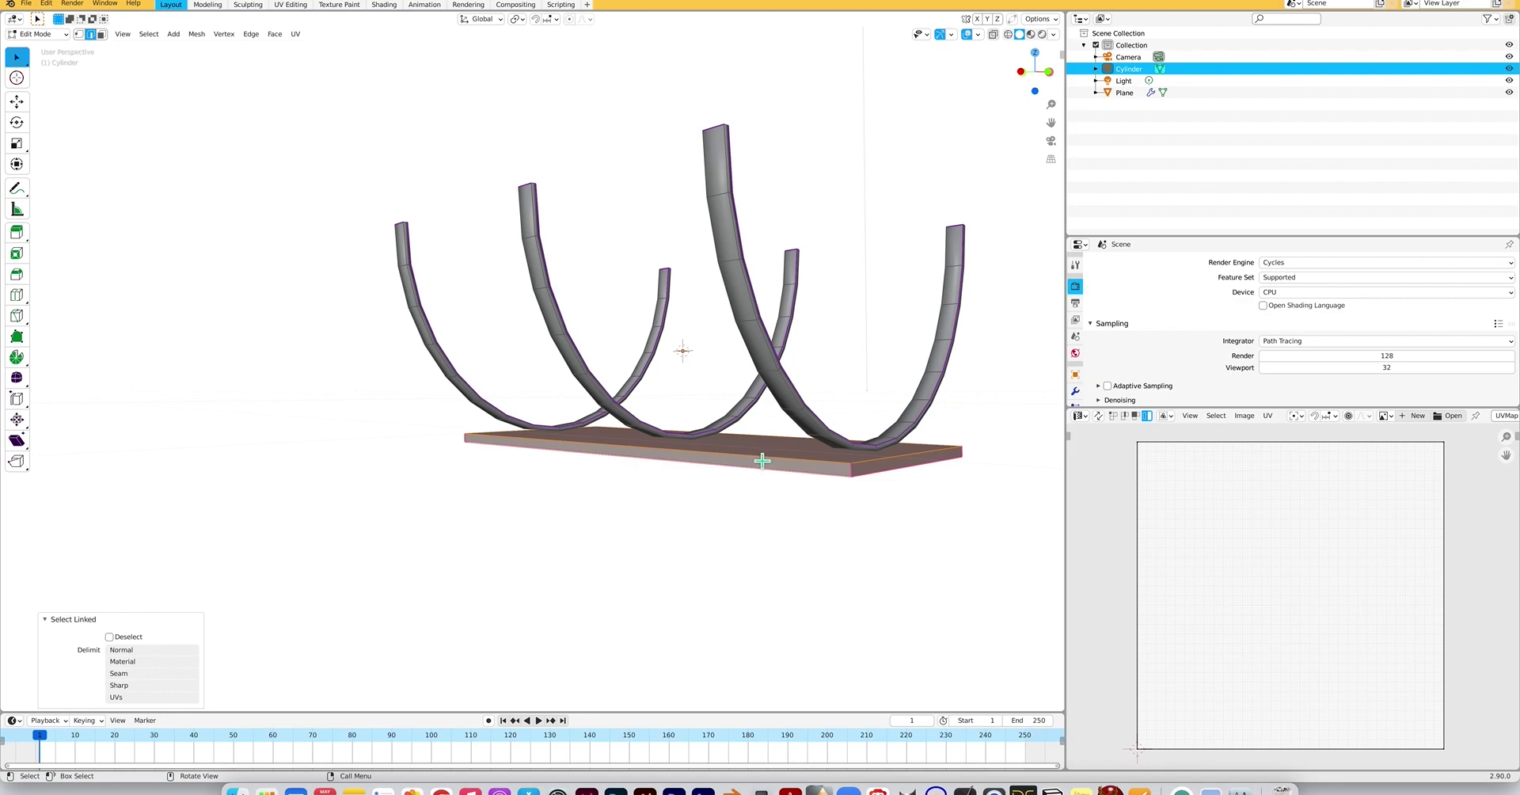
pyautogui.press('u')
pyautogui.click(758, 460)
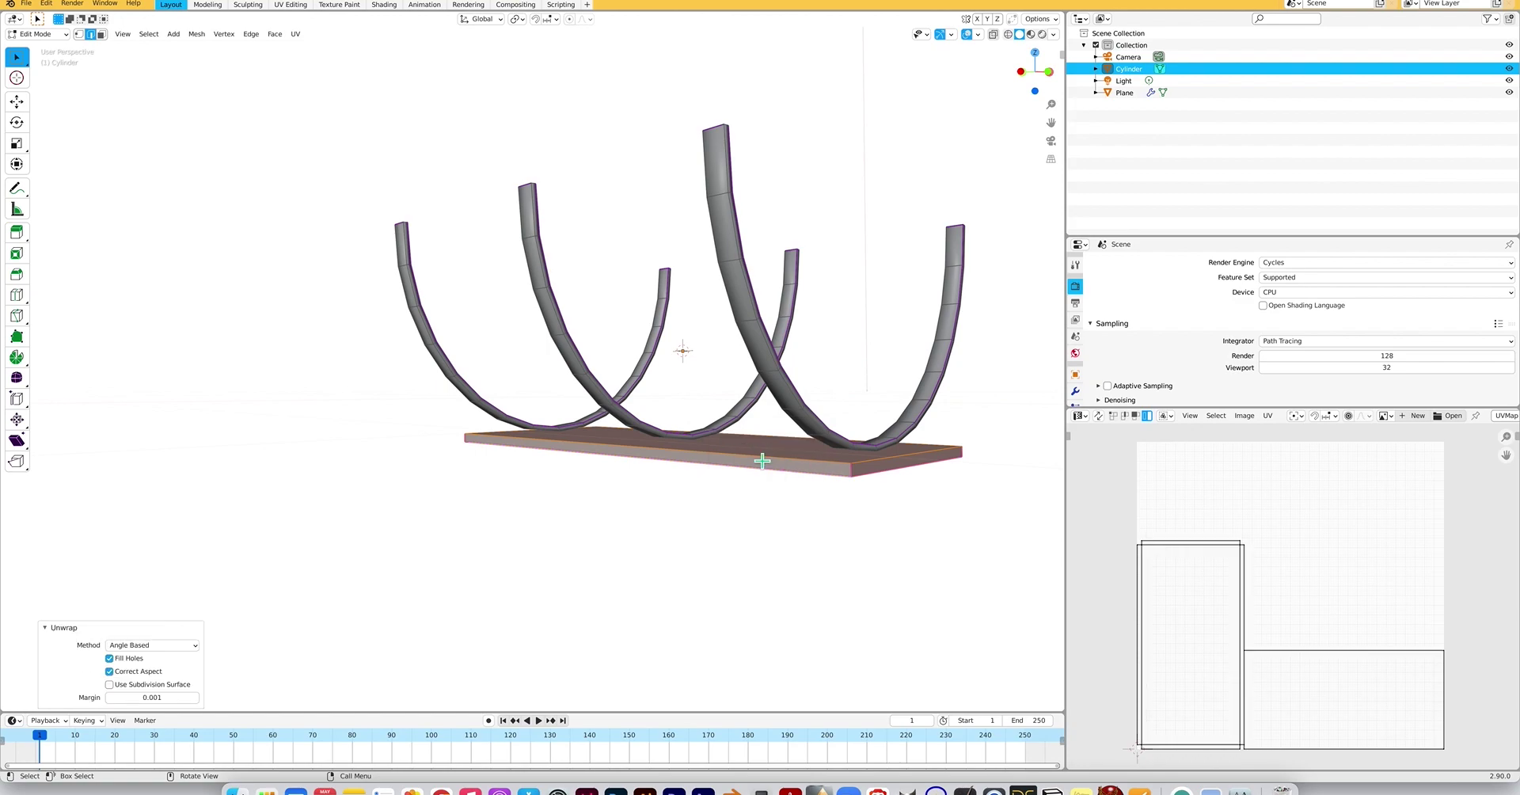
# Move the plank's wide horizontal UV island up from the bottom edge of the UV square.
pyautogui.click(1327, 678)
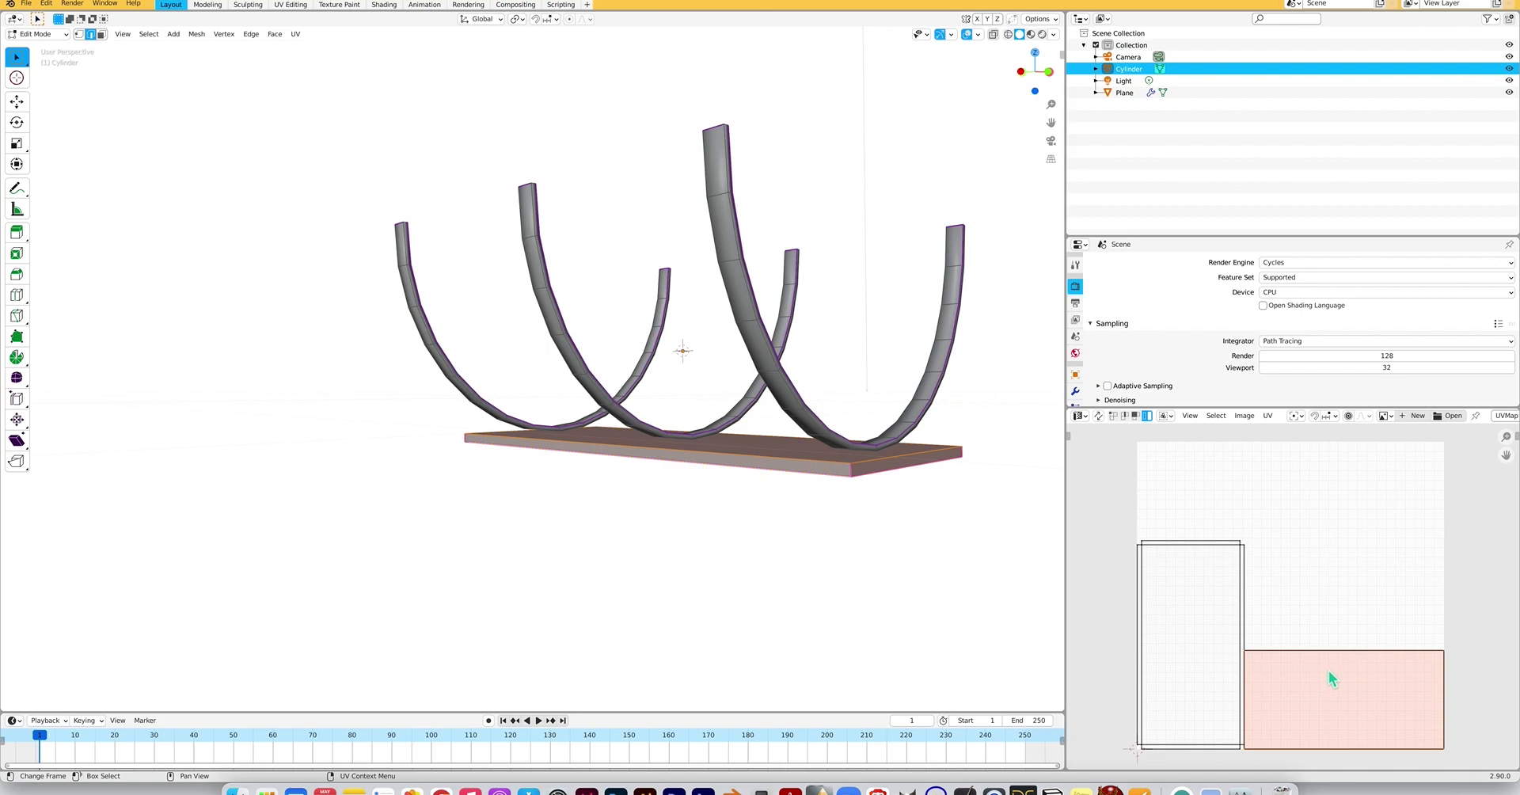
pyautogui.moveTo(1330, 679); pyautogui.dragTo(1337, 634)
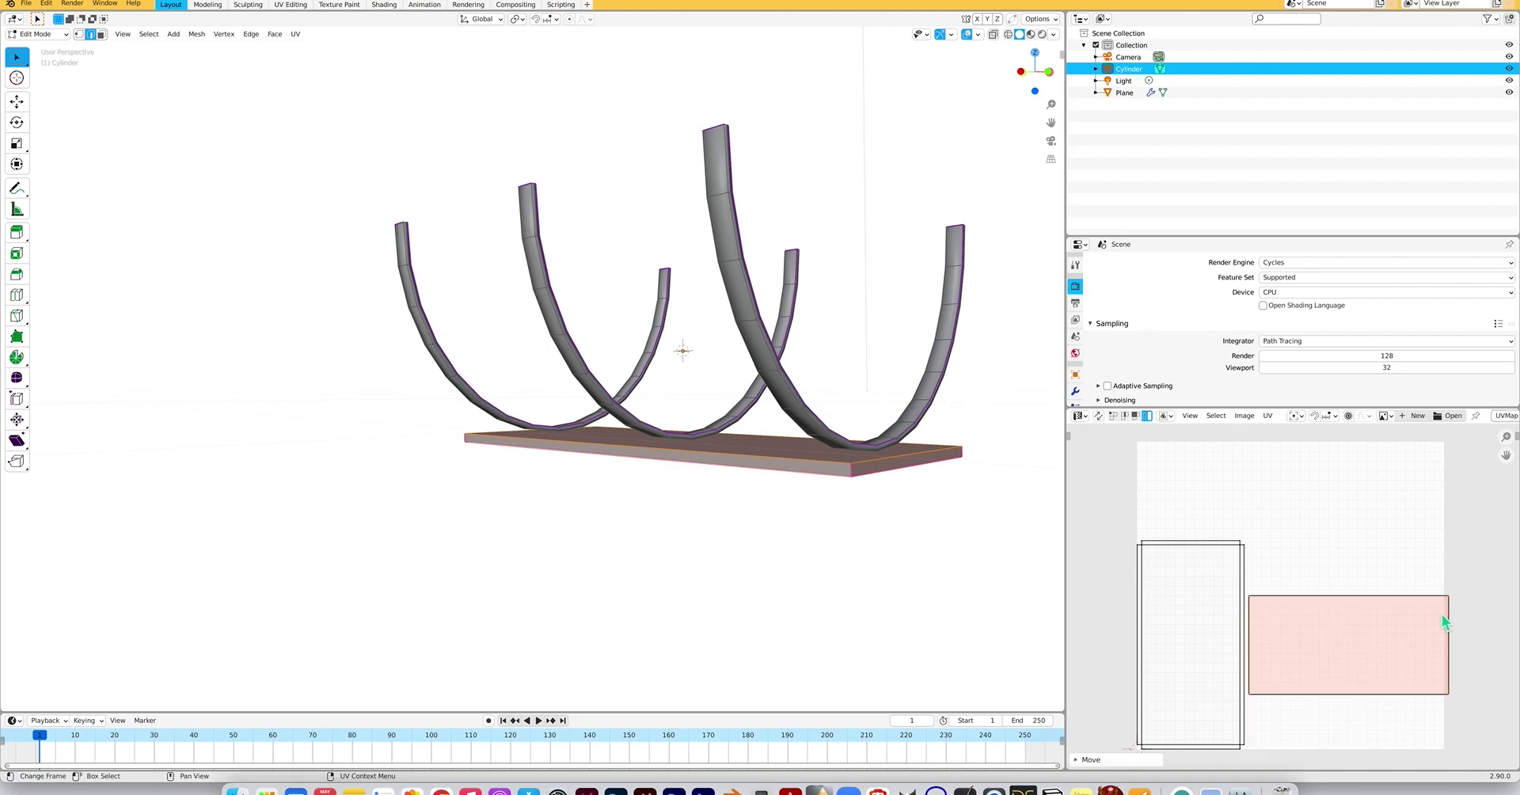
pyautogui.click(1303, 605)
# Select the entire mesh to show all its UV islands, and enlarge the UV editor in height and width.
pyautogui.press('a')
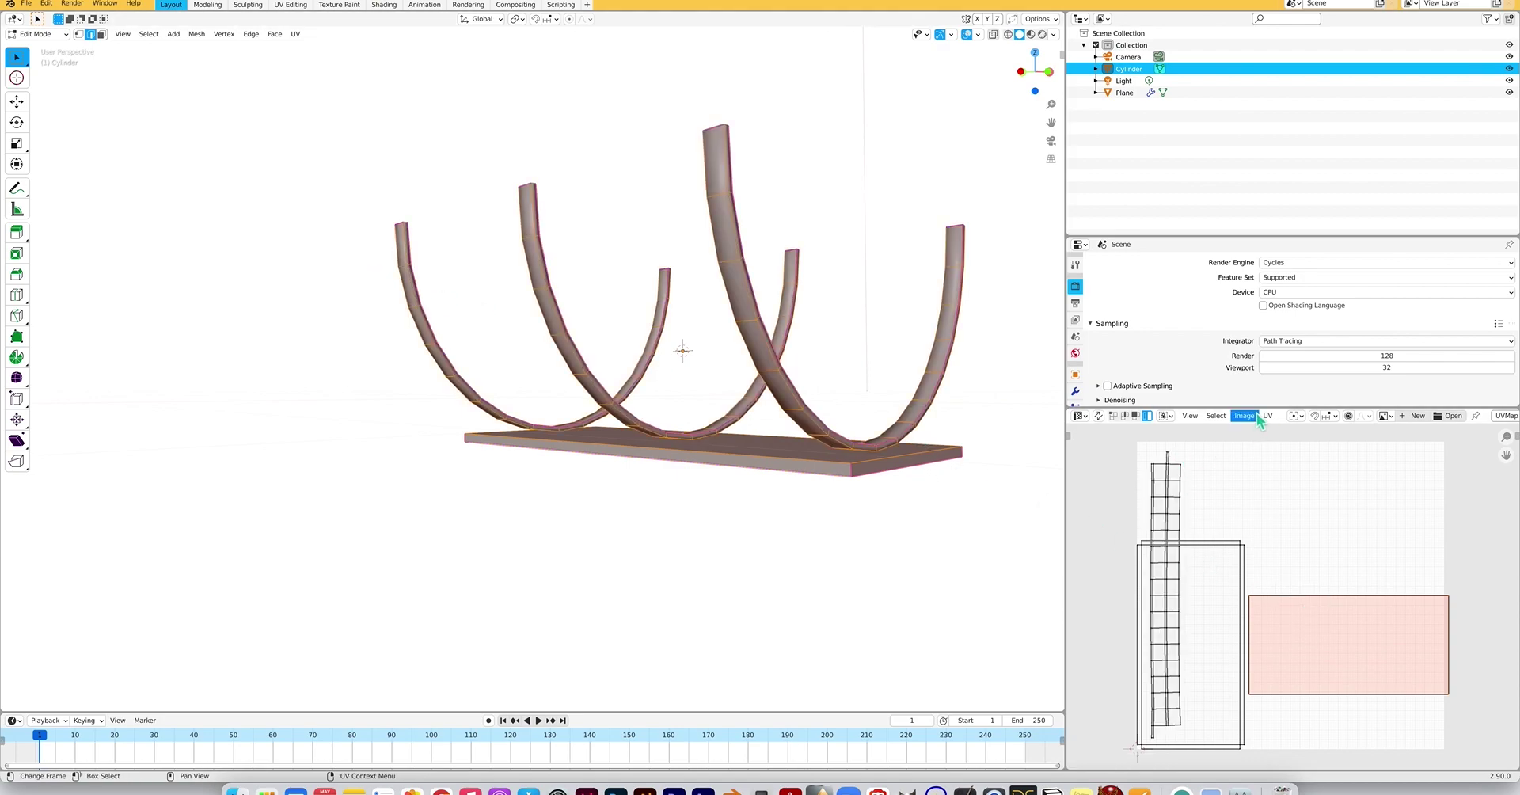
pyautogui.moveTo(1259, 409); pyautogui.dragTo(1262, 349)
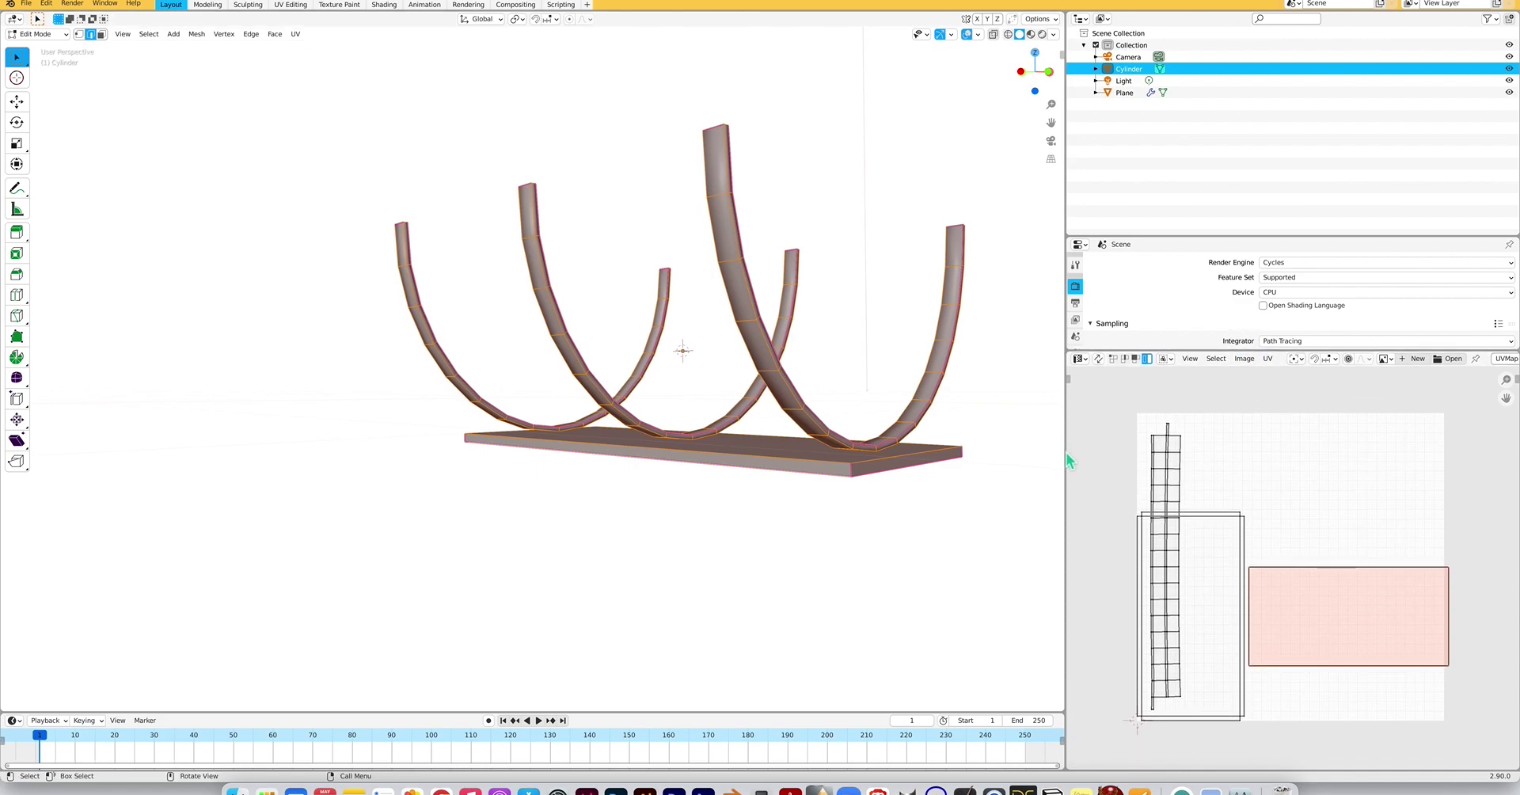
pyautogui.moveTo(1071, 455); pyautogui.dragTo(1040, 447)
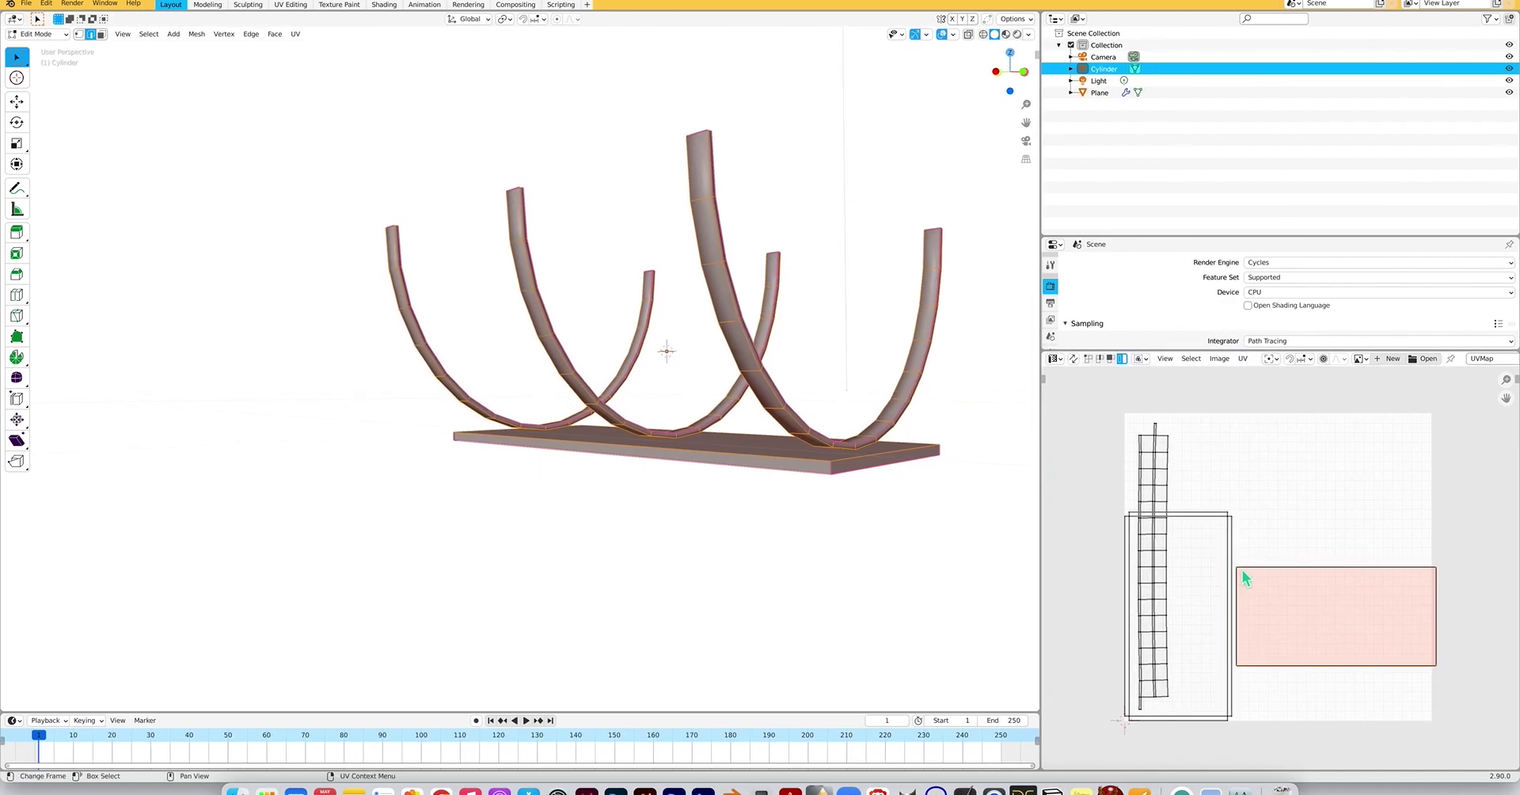
# Rotate the plank's wide UV island by 90 degrees and move it into the upper-right corner of the UV square.
pyautogui.click(1294, 596)
pyautogui.click(1332, 577)
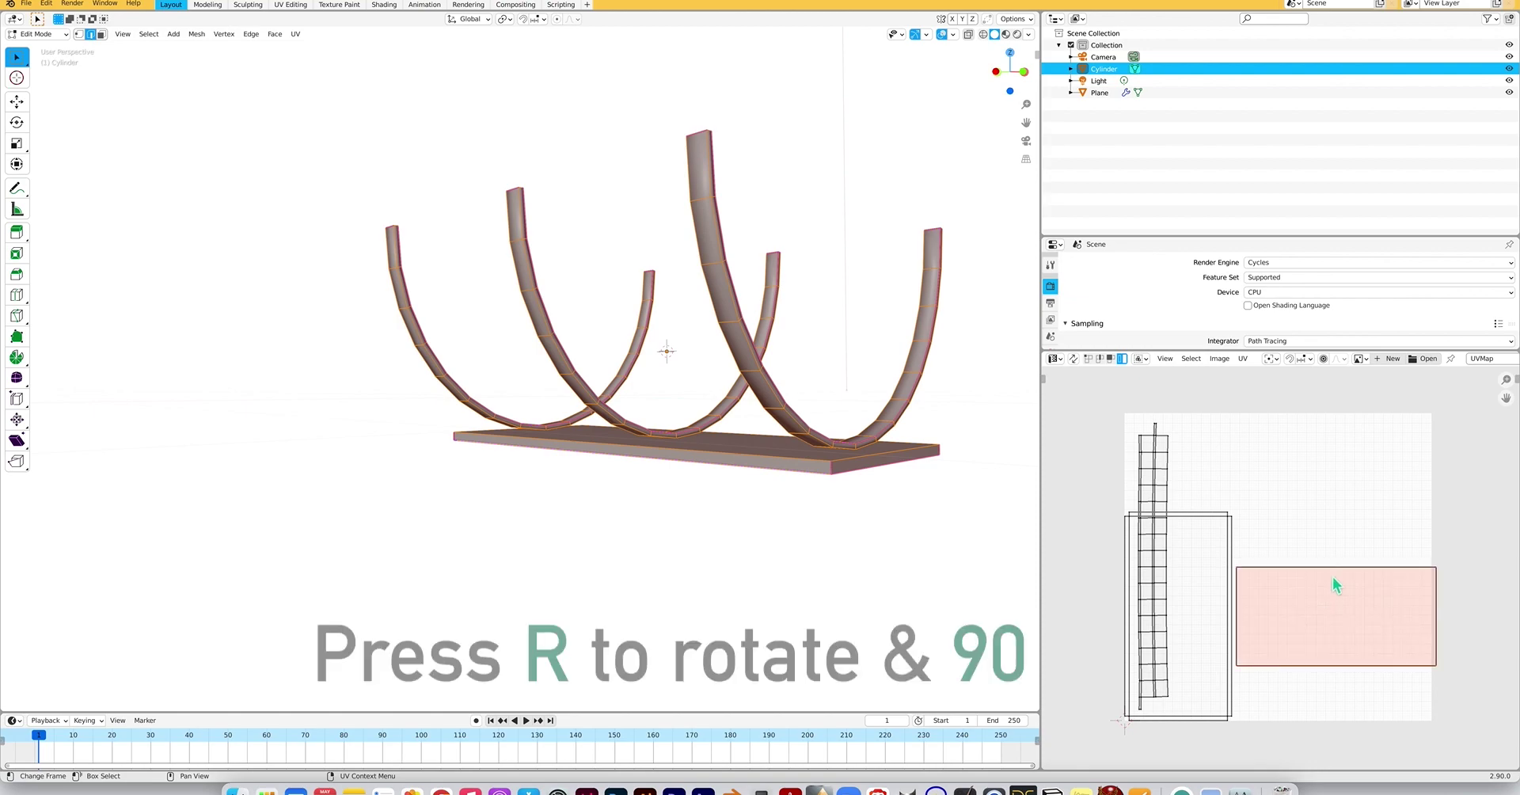
pyautogui.write('r')
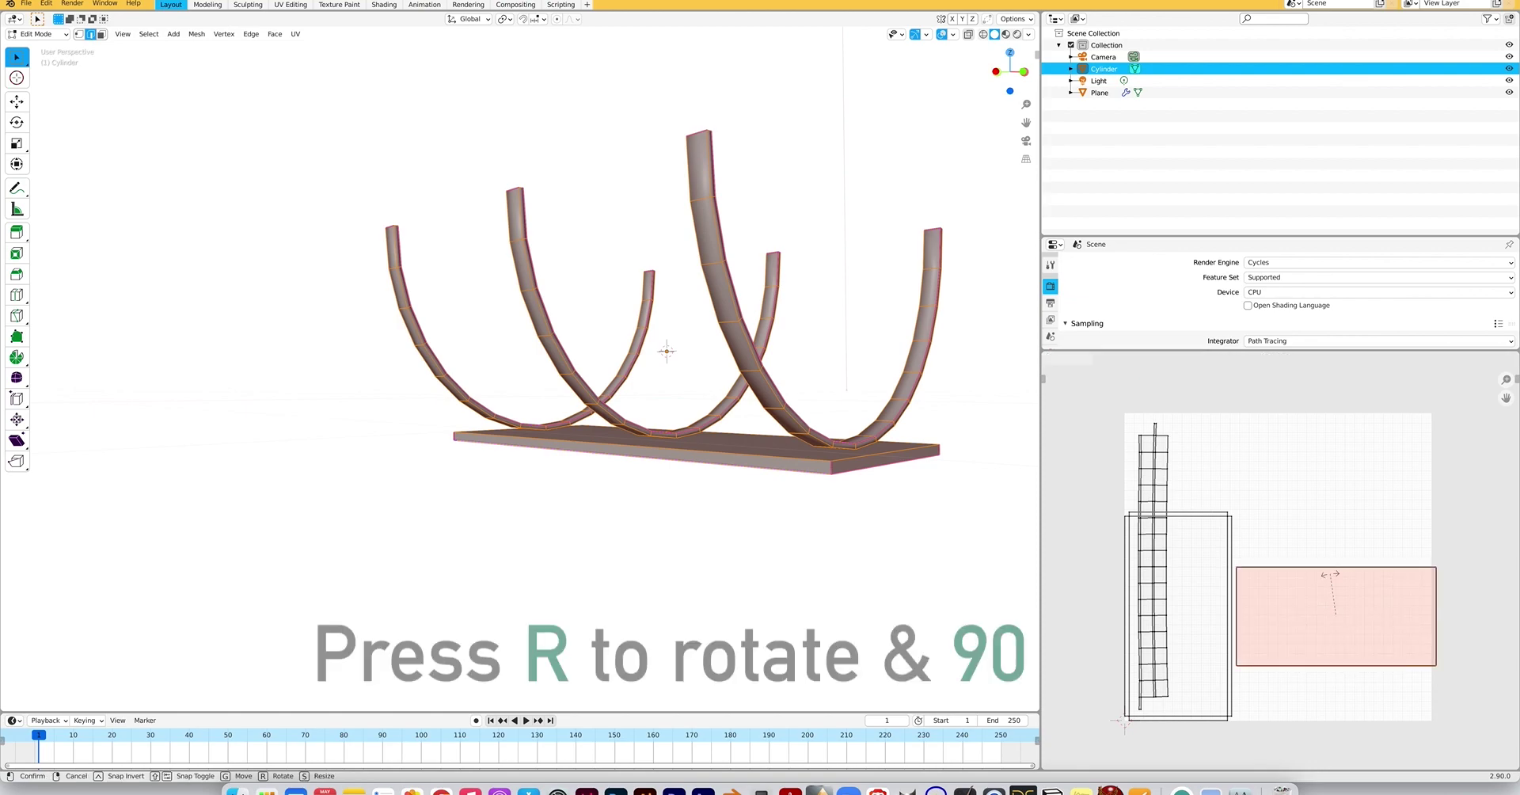
pyautogui.write('90')
pyautogui.press('Return')
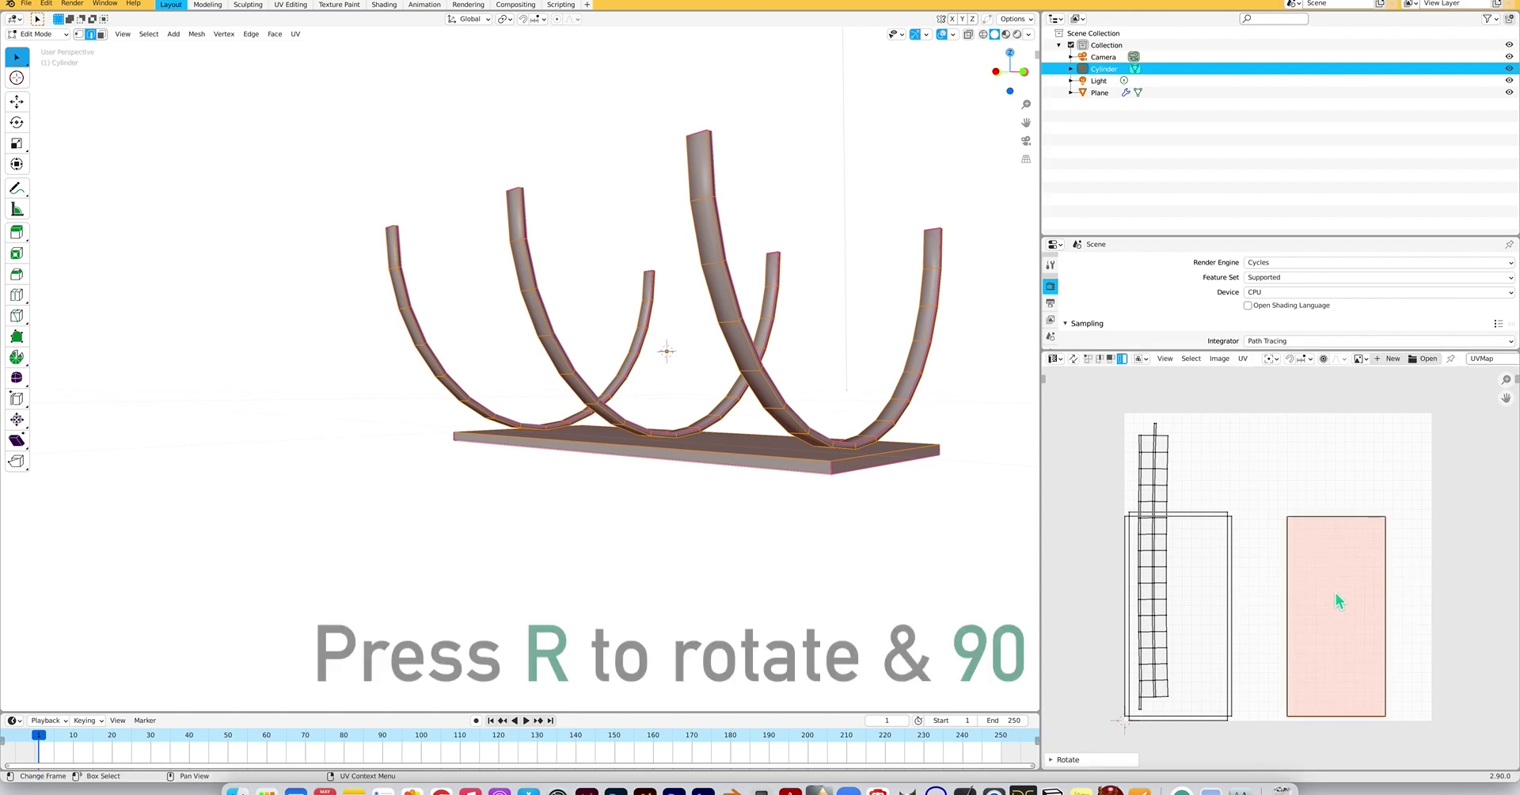
pyautogui.press('g')
pyautogui.click(1371, 536)
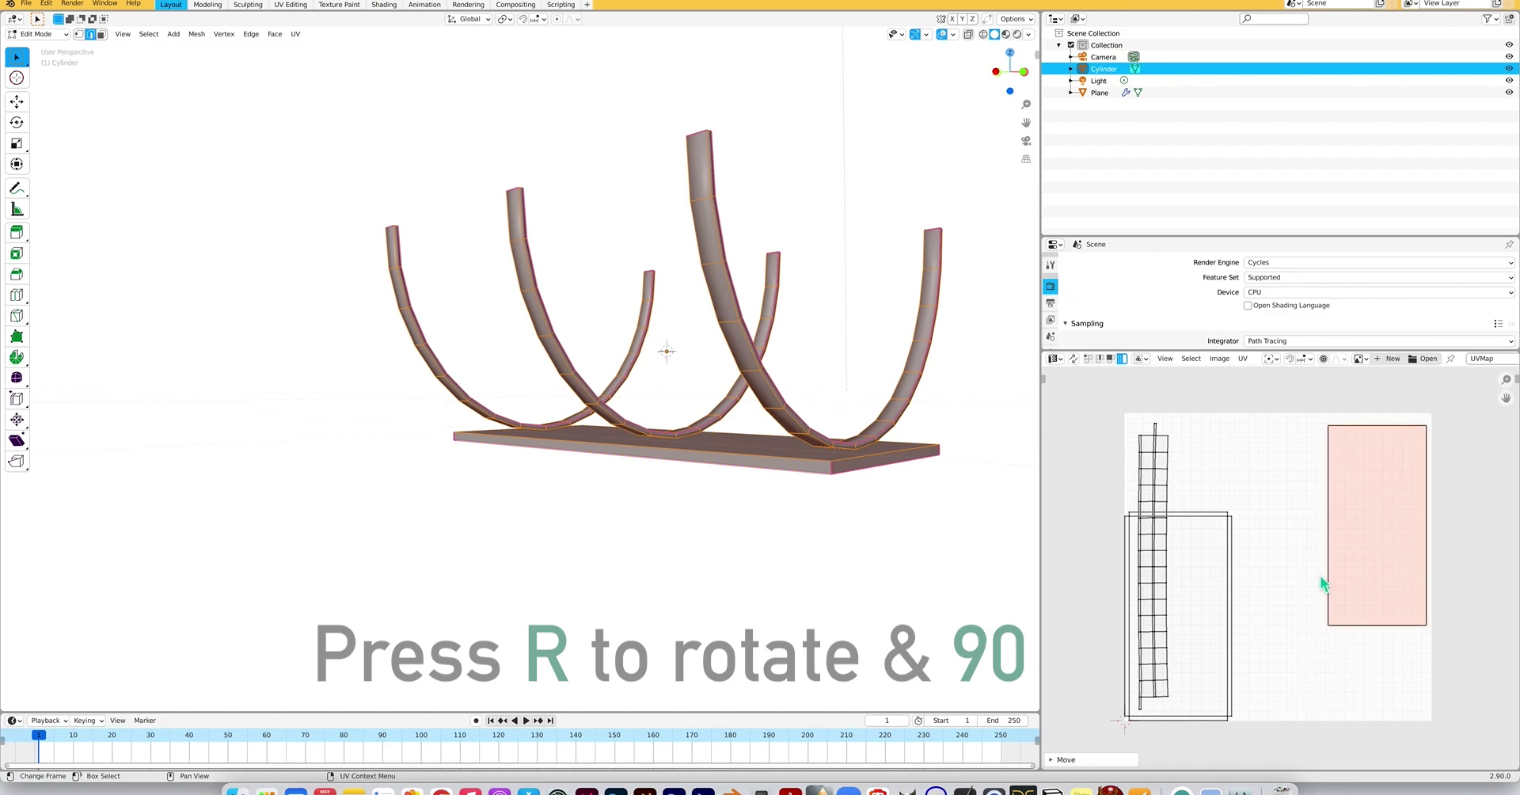
# Move the double-outlined plank UV island directly beside the rotated one, on its left.
pyautogui.click(1243, 602)
pyautogui.press('g')
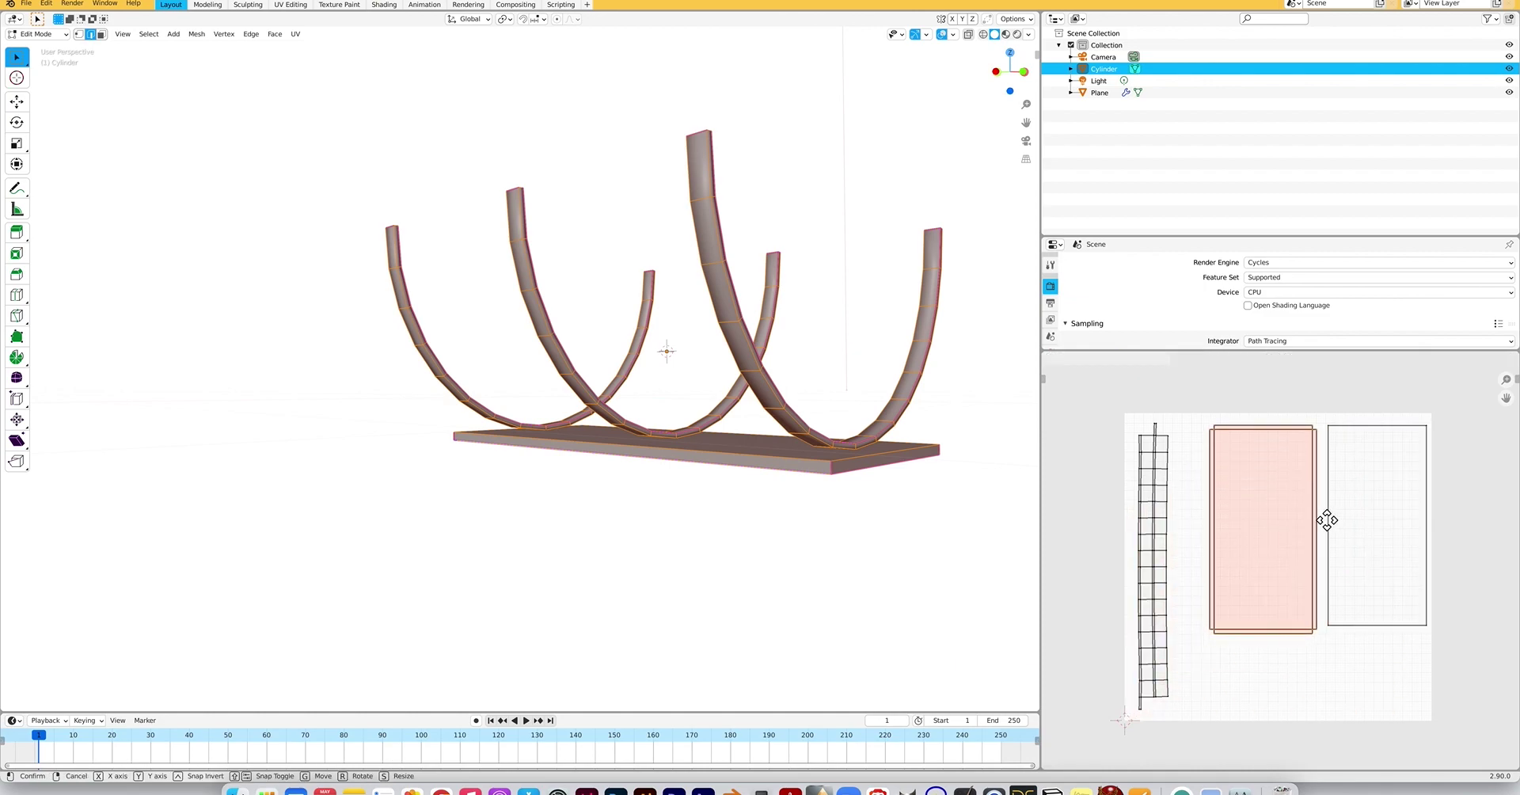
pyautogui.click(1345, 515)
# Scale both plank UV islands down together and move them into the upper-right corner of the UV square.
pyautogui.keyDown('shift'); pyautogui.click(1387, 516); pyautogui.keyUp('shift')
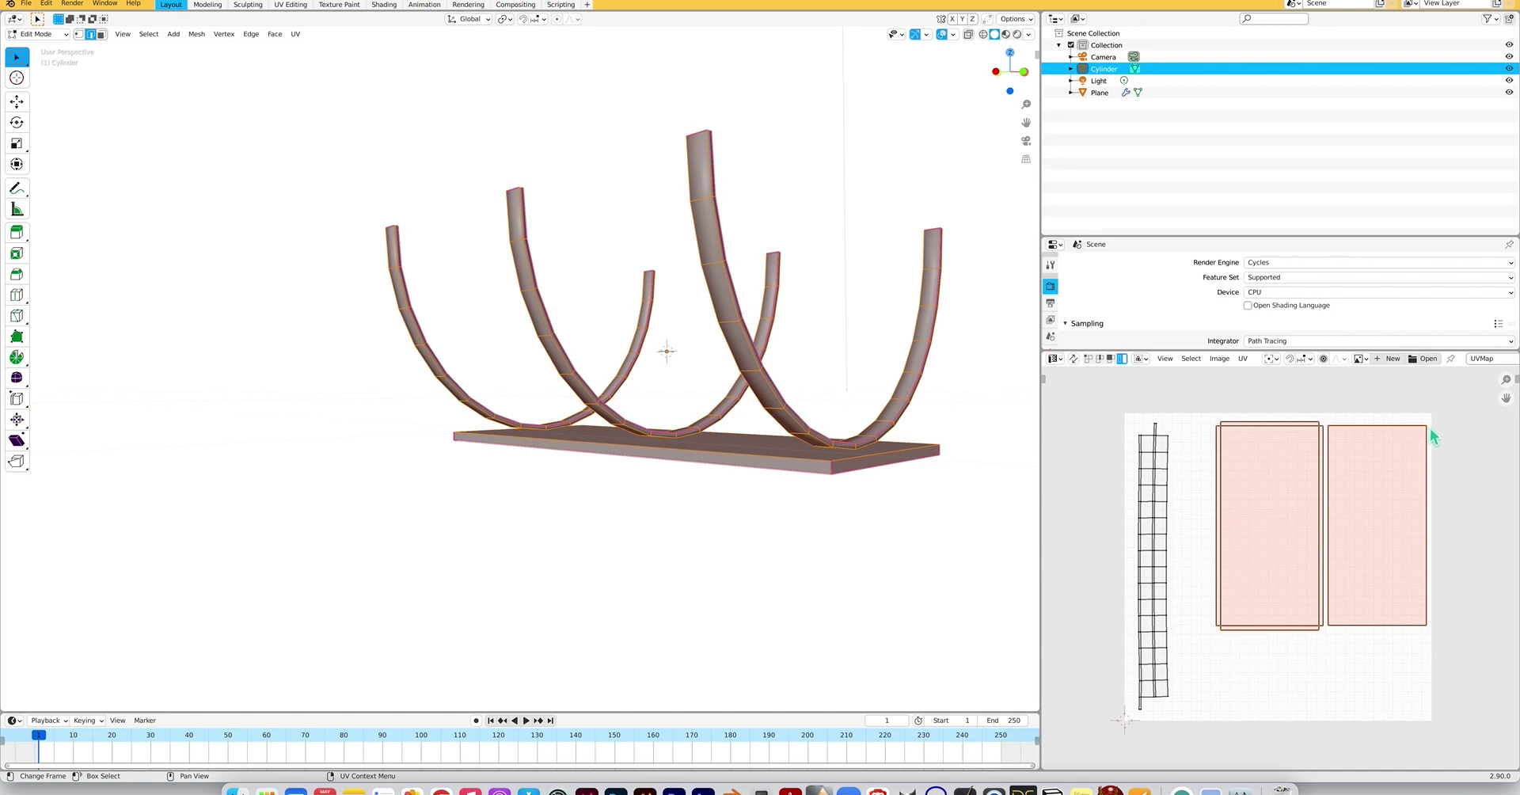
pyautogui.press('s')
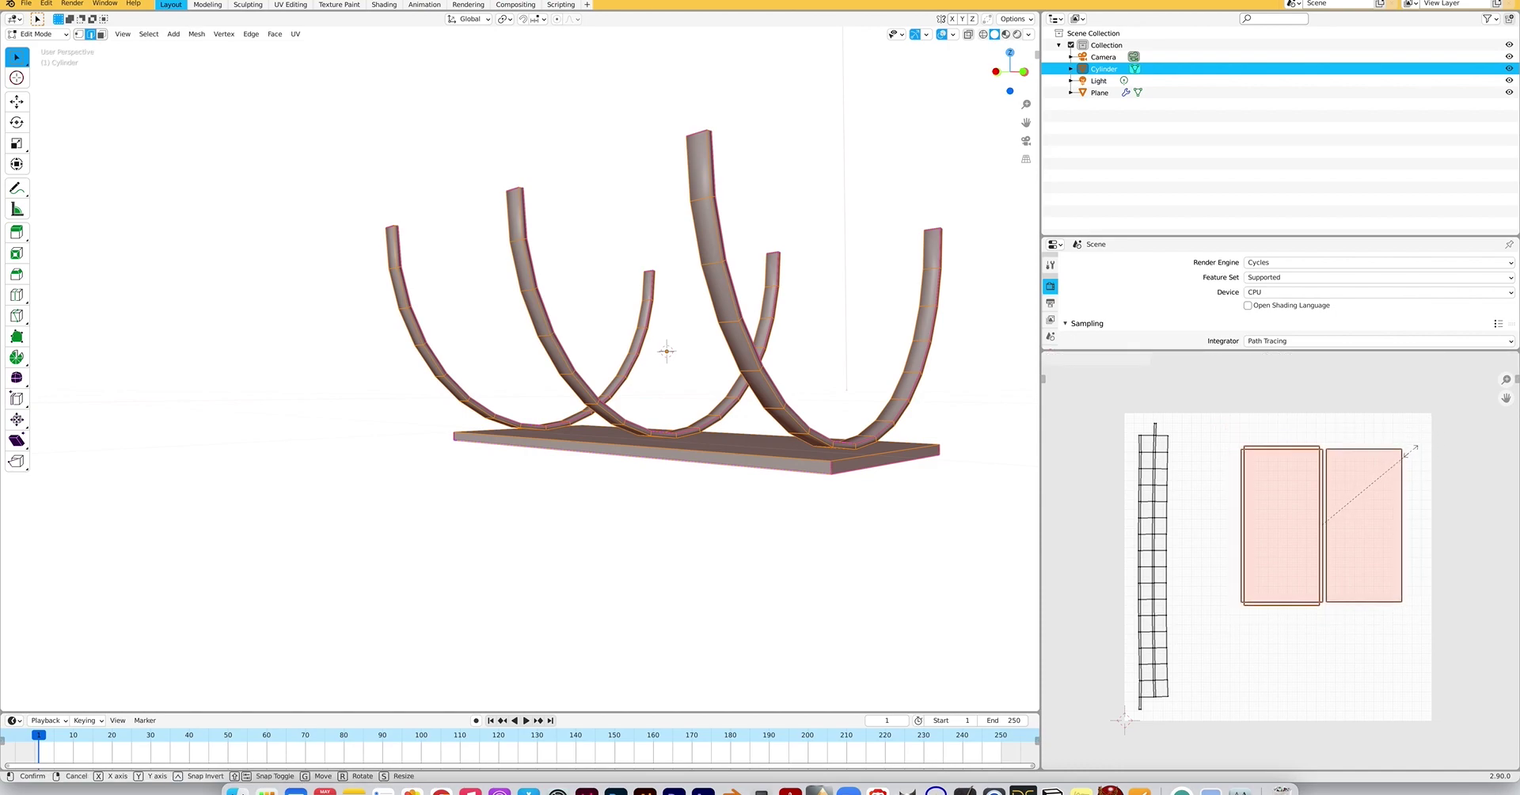
pyautogui.click(1410, 467)
pyautogui.press('g')
pyautogui.click(1412, 482)
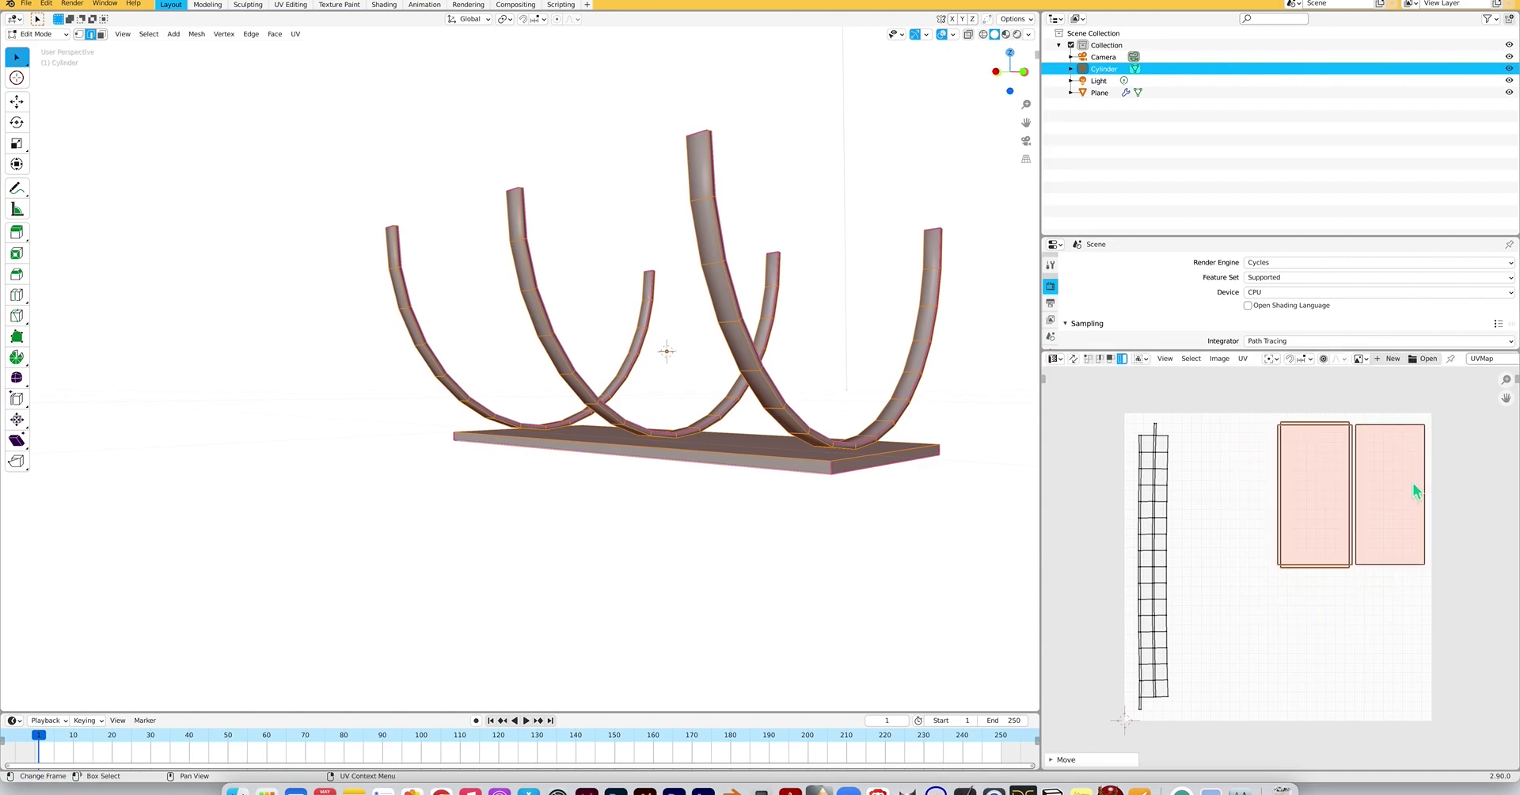
# Separate the stacked UV islands of the curved tubes into three vertical strips side by side.
pyautogui.click(1166, 528)
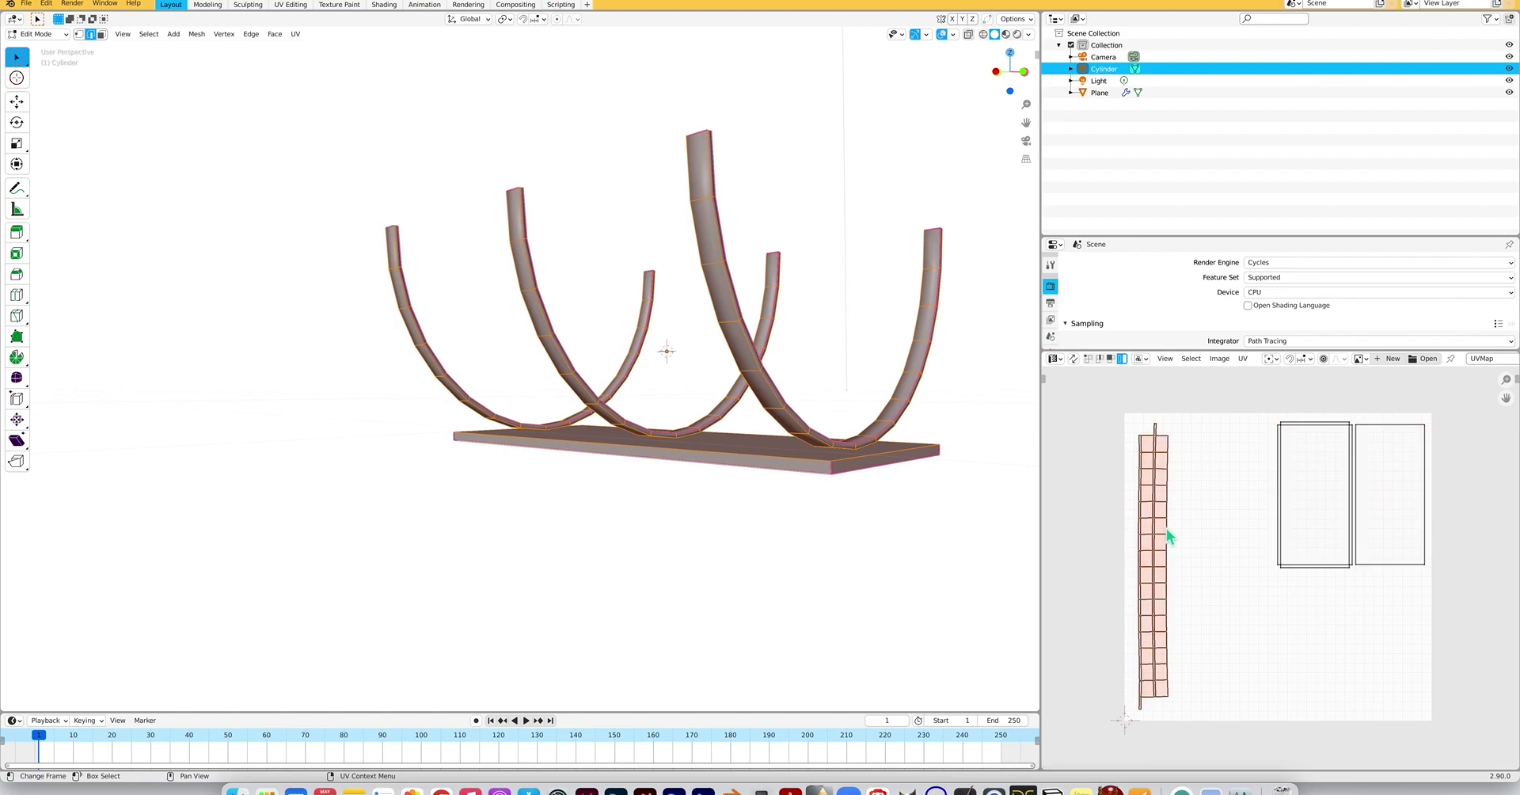
pyautogui.press('g')
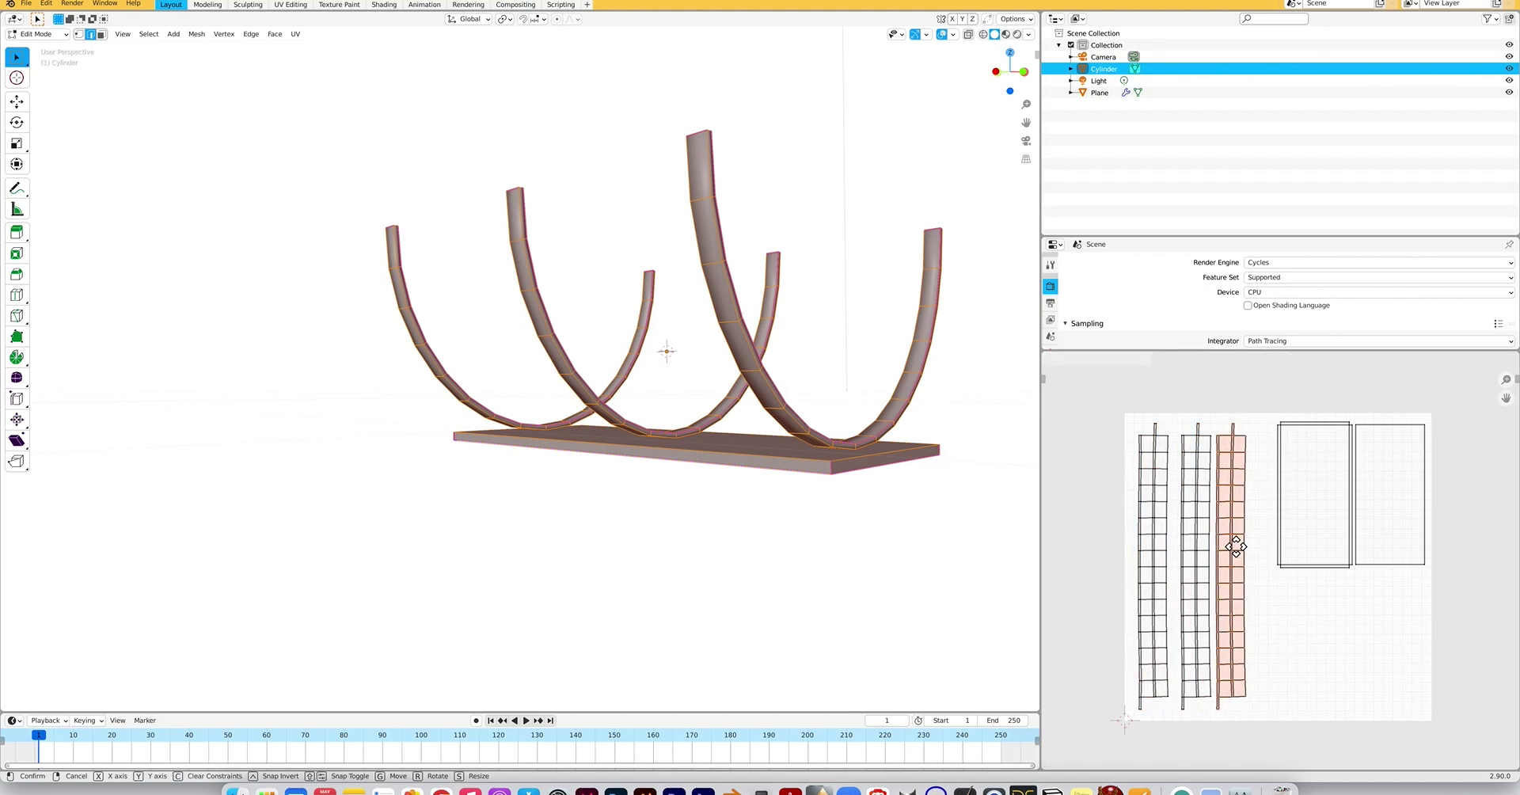
pyautogui.click(1233, 546)
pyautogui.click(1156, 554)
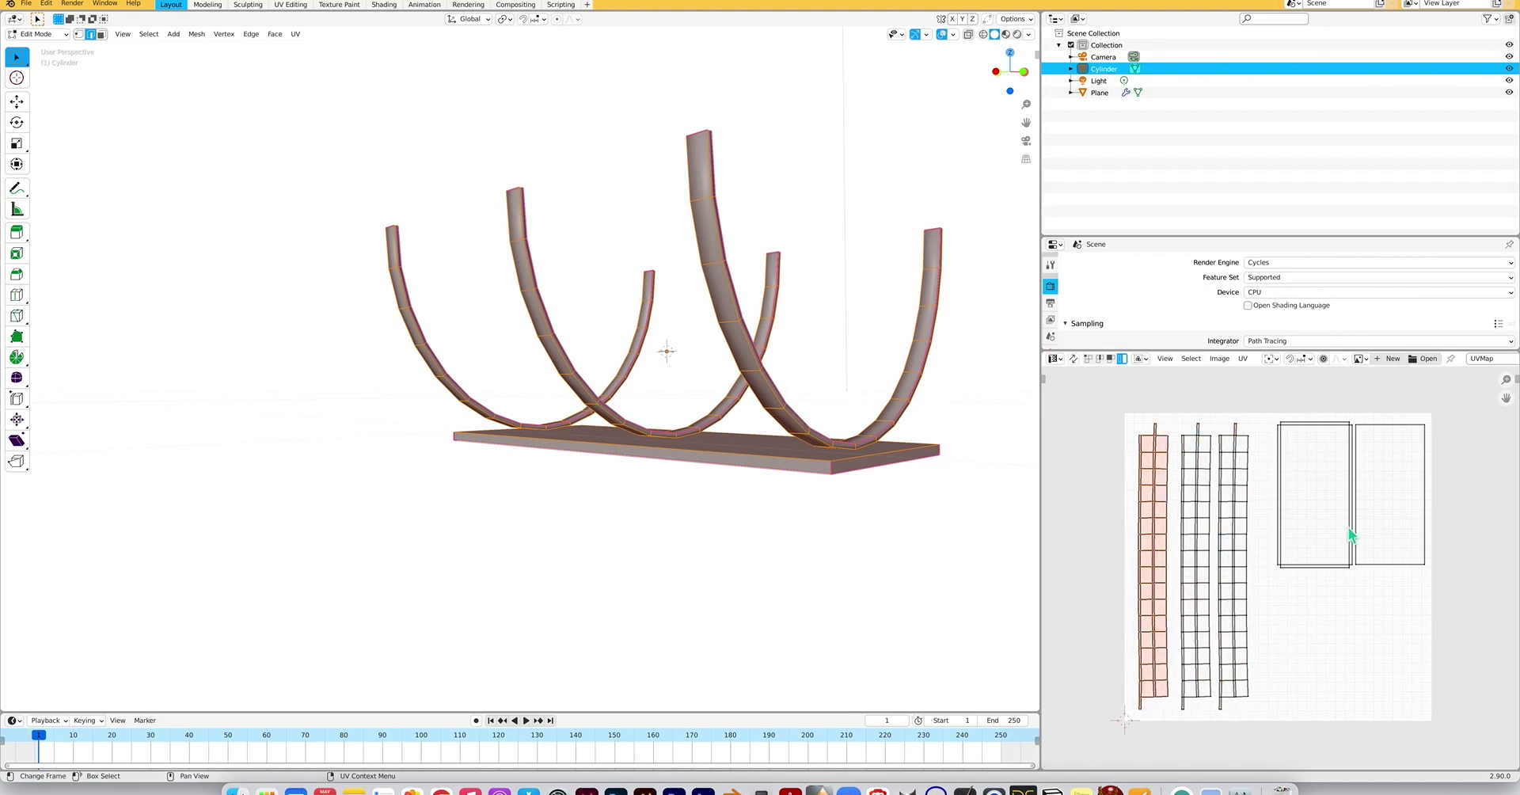
# Move the double-outlined plank UV island directly below the other plank island at the UV square's right edge.
pyautogui.click(1318, 524)
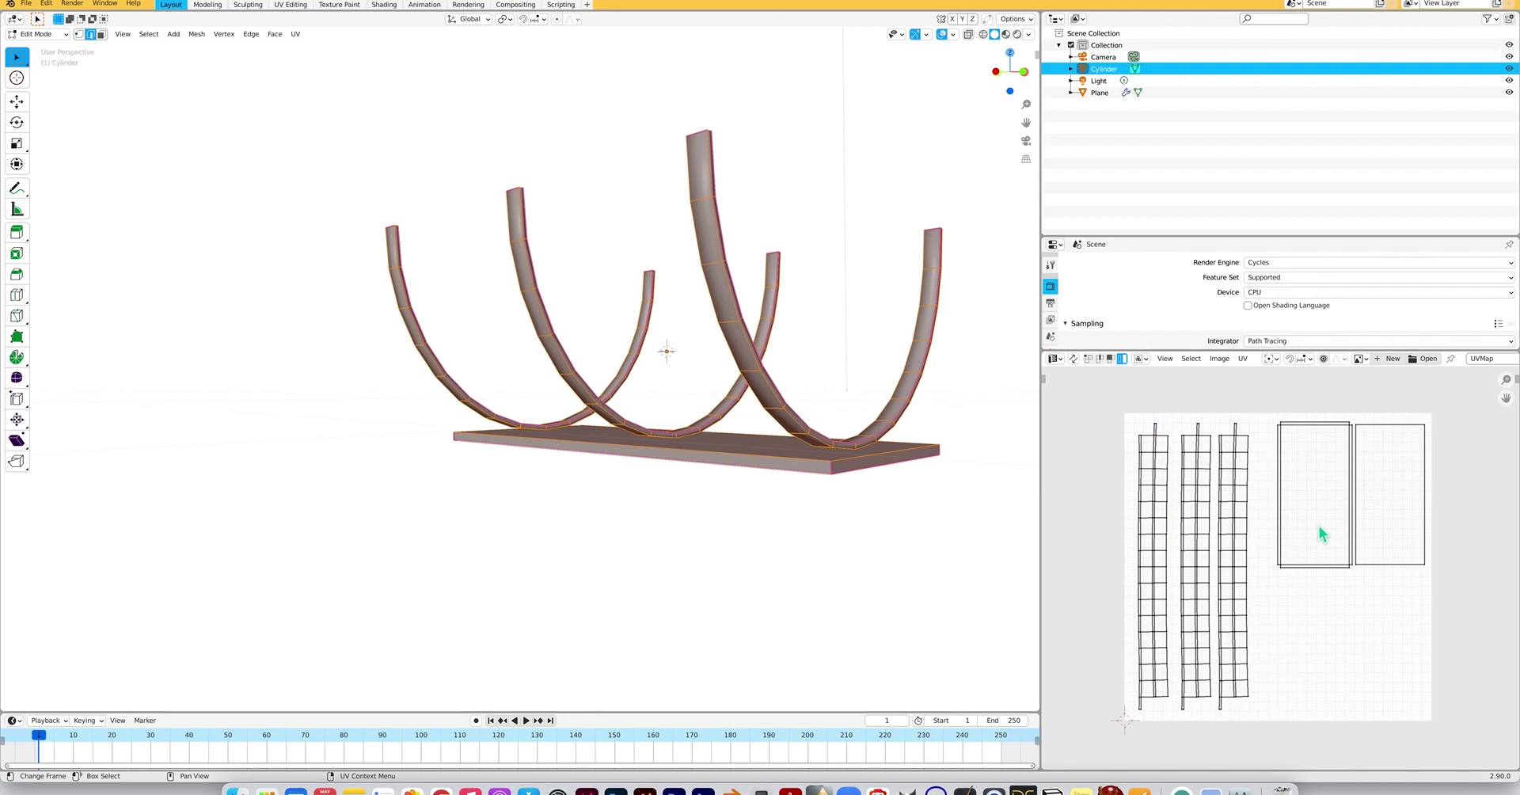
pyautogui.click(1294, 425)
pyautogui.press('g')
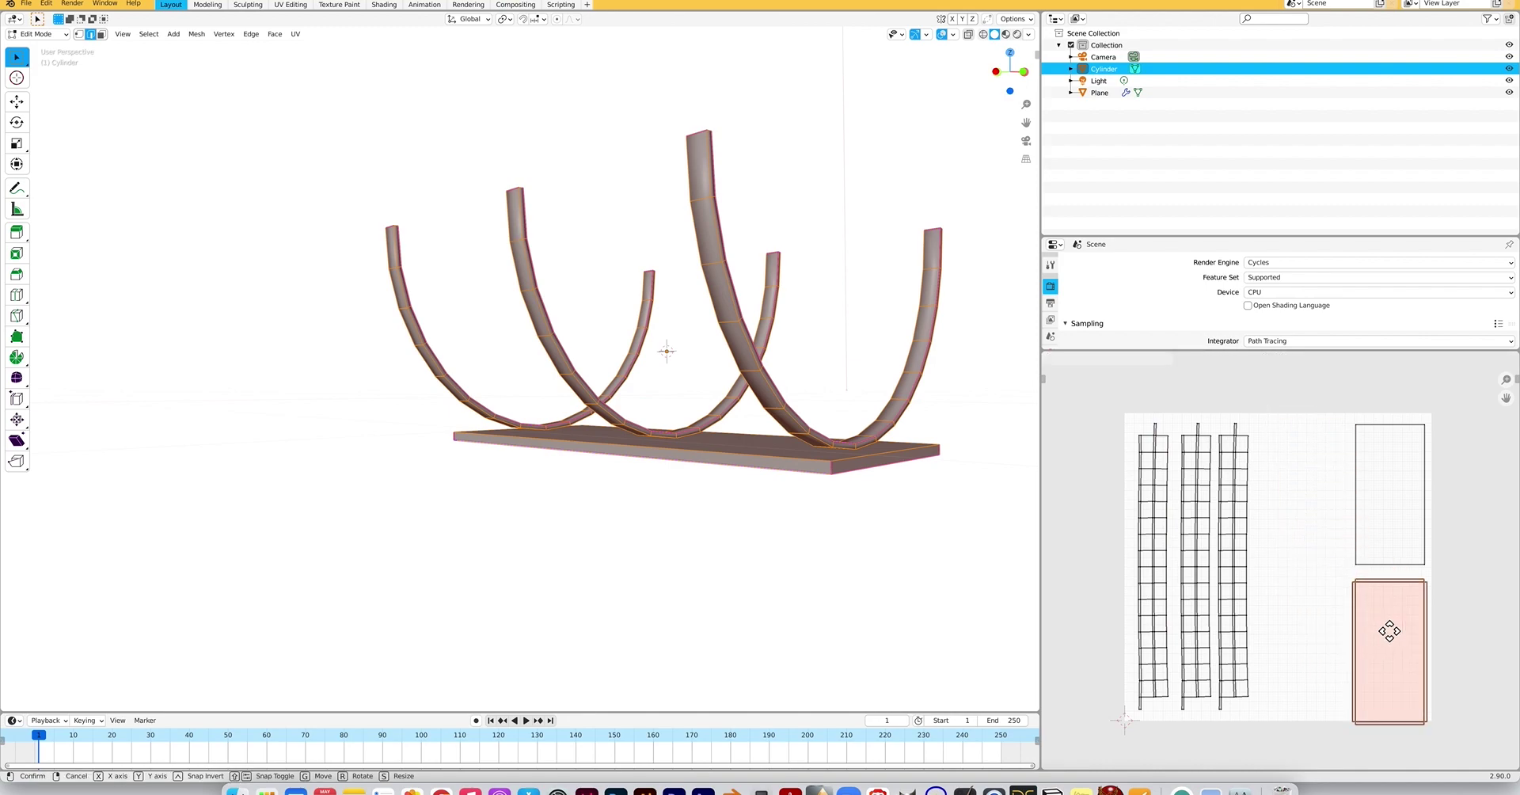
pyautogui.click(1388, 619)
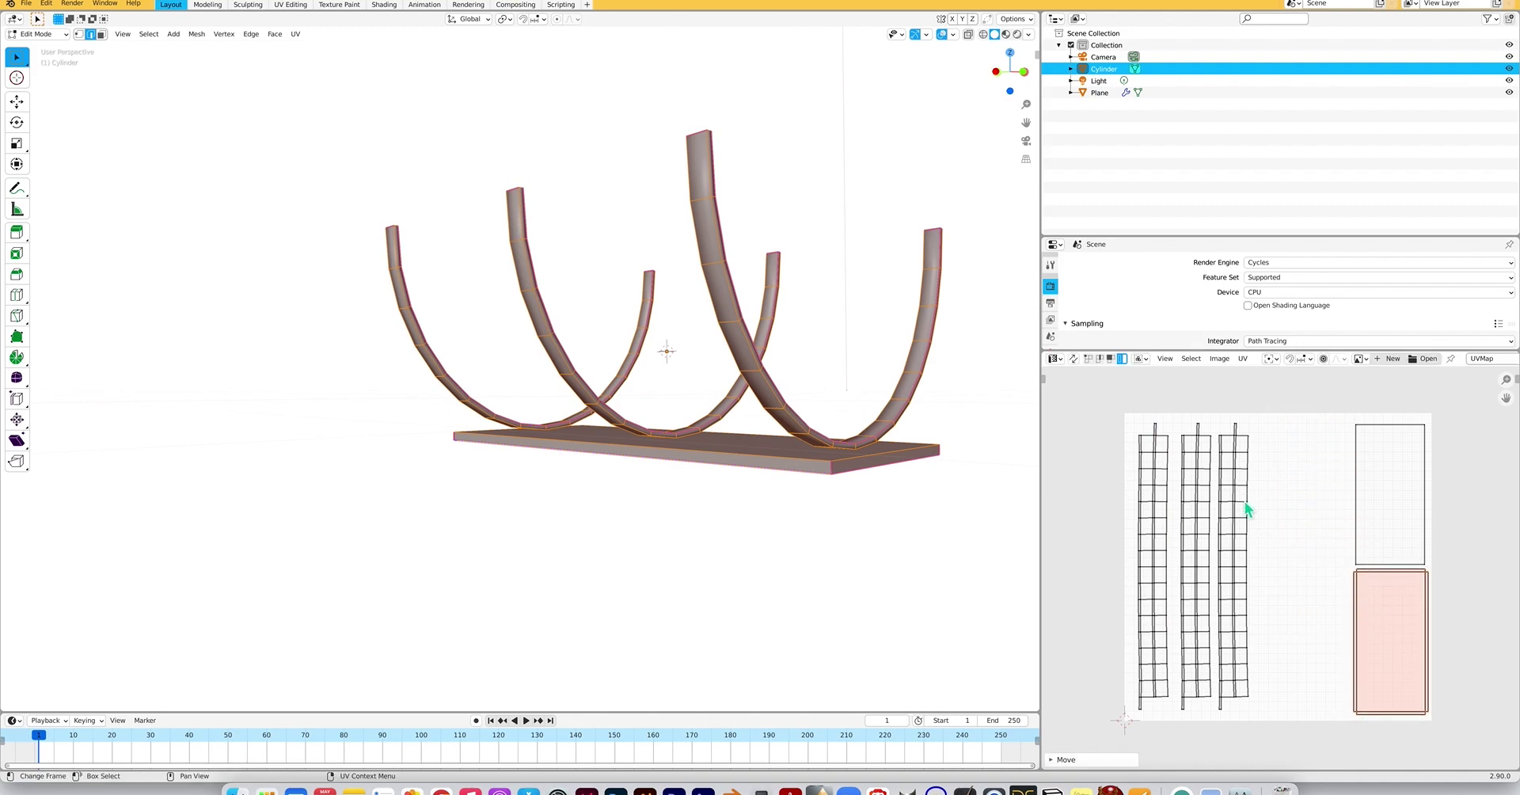
# Nudge the outermost tube UV strip, nearest the UV square's left edge, into position.
pyautogui.click(1158, 524)
pyautogui.press('g')
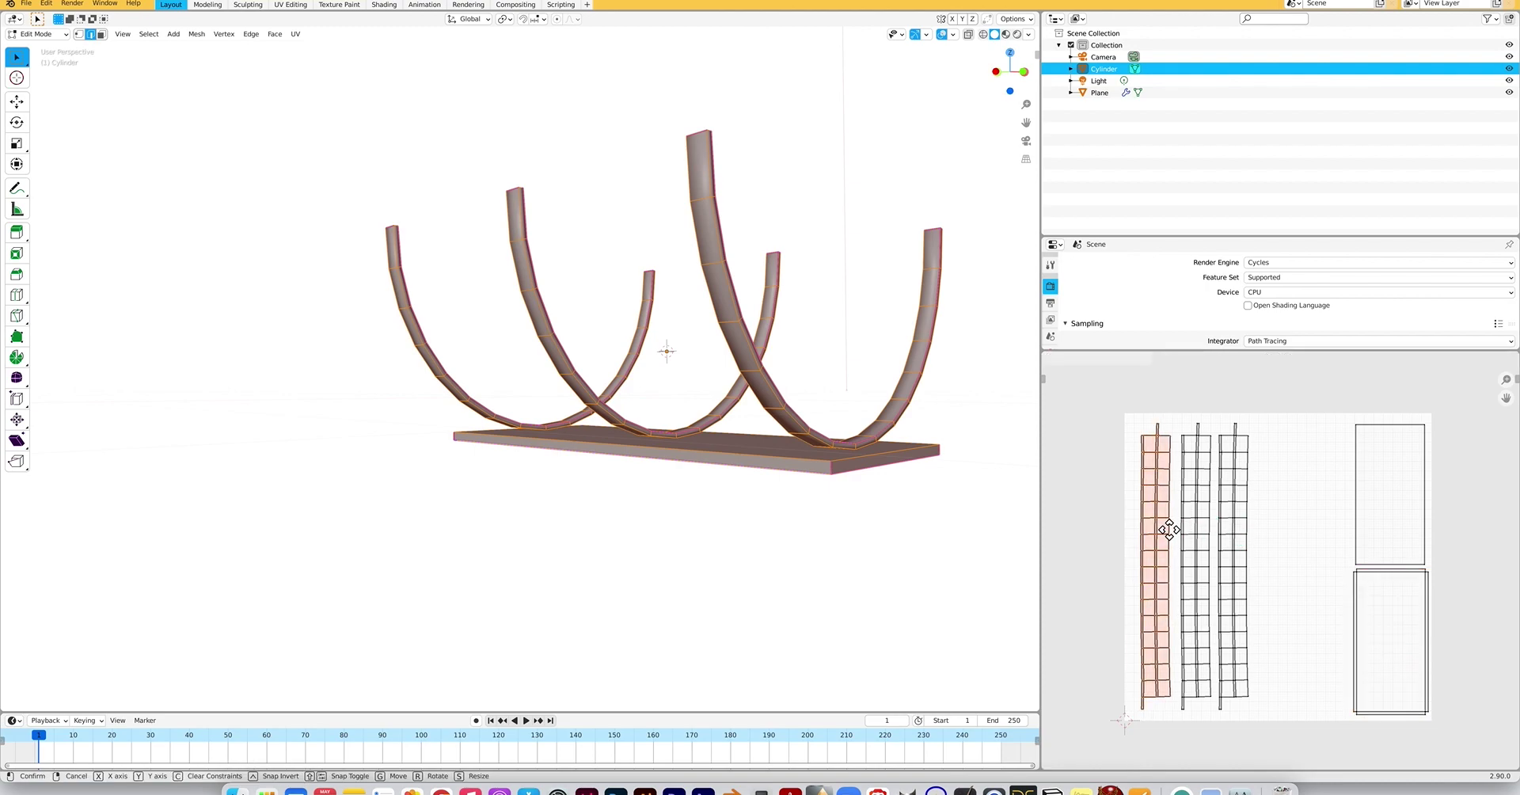
pyautogui.click(1170, 527)
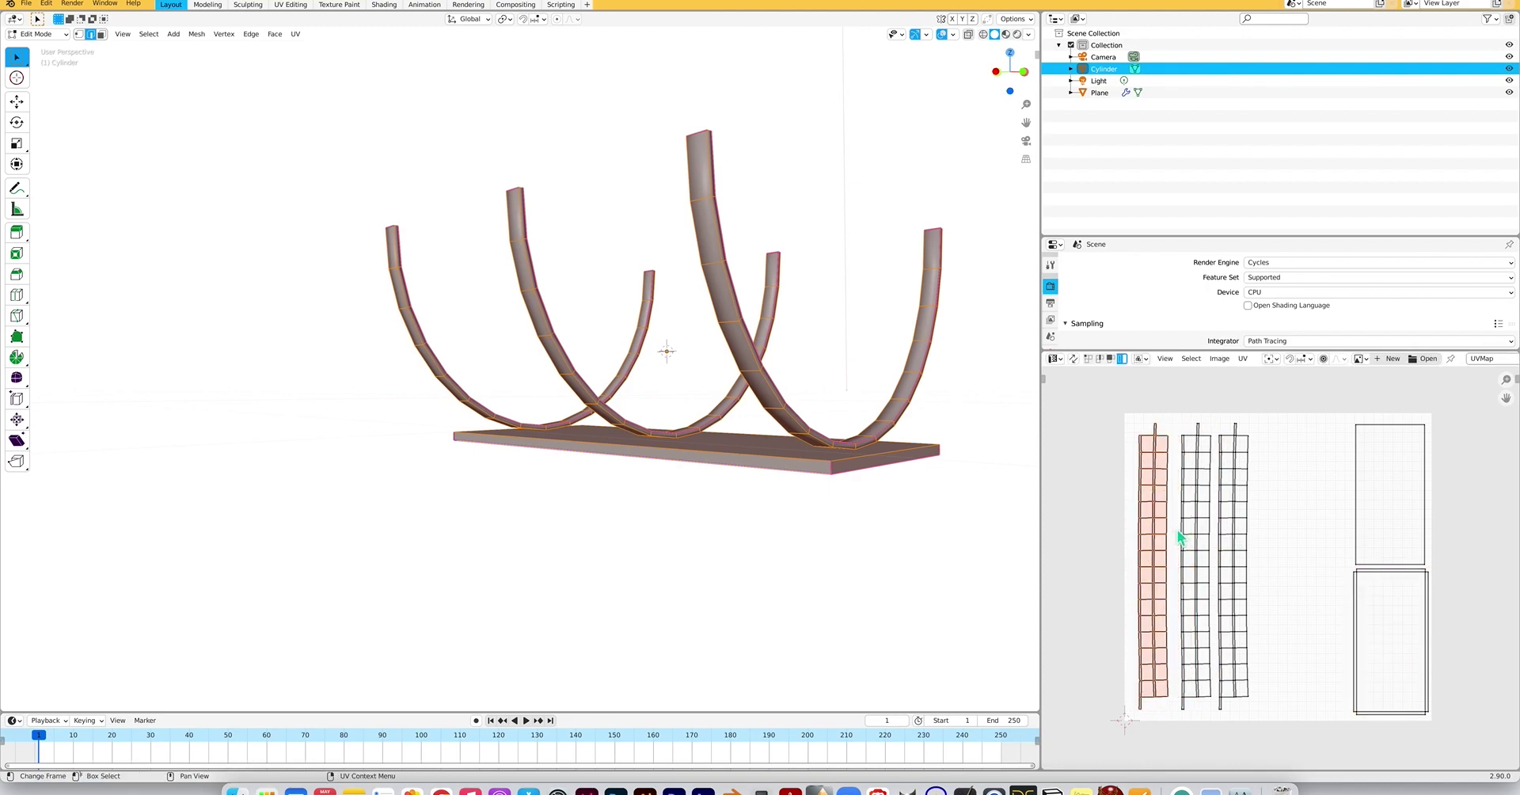
# Move both plank UV islands together slightly inward from the UV square's right edge.
pyautogui.click(1389, 503)
pyautogui.click(1395, 573)
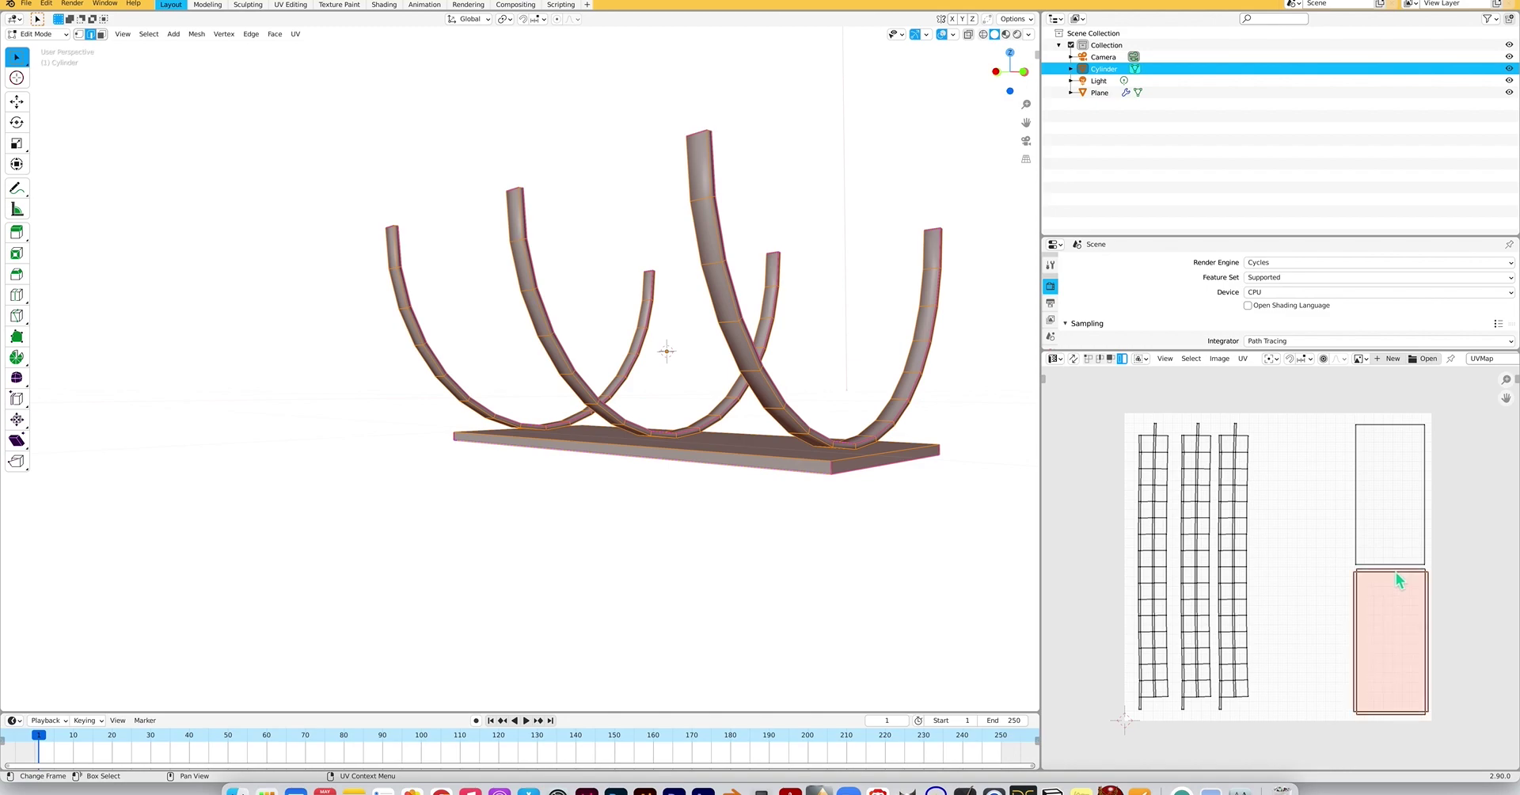
pyautogui.keyDown('shift'); pyautogui.click(1399, 425); pyautogui.keyUp('shift')
pyautogui.press('g')
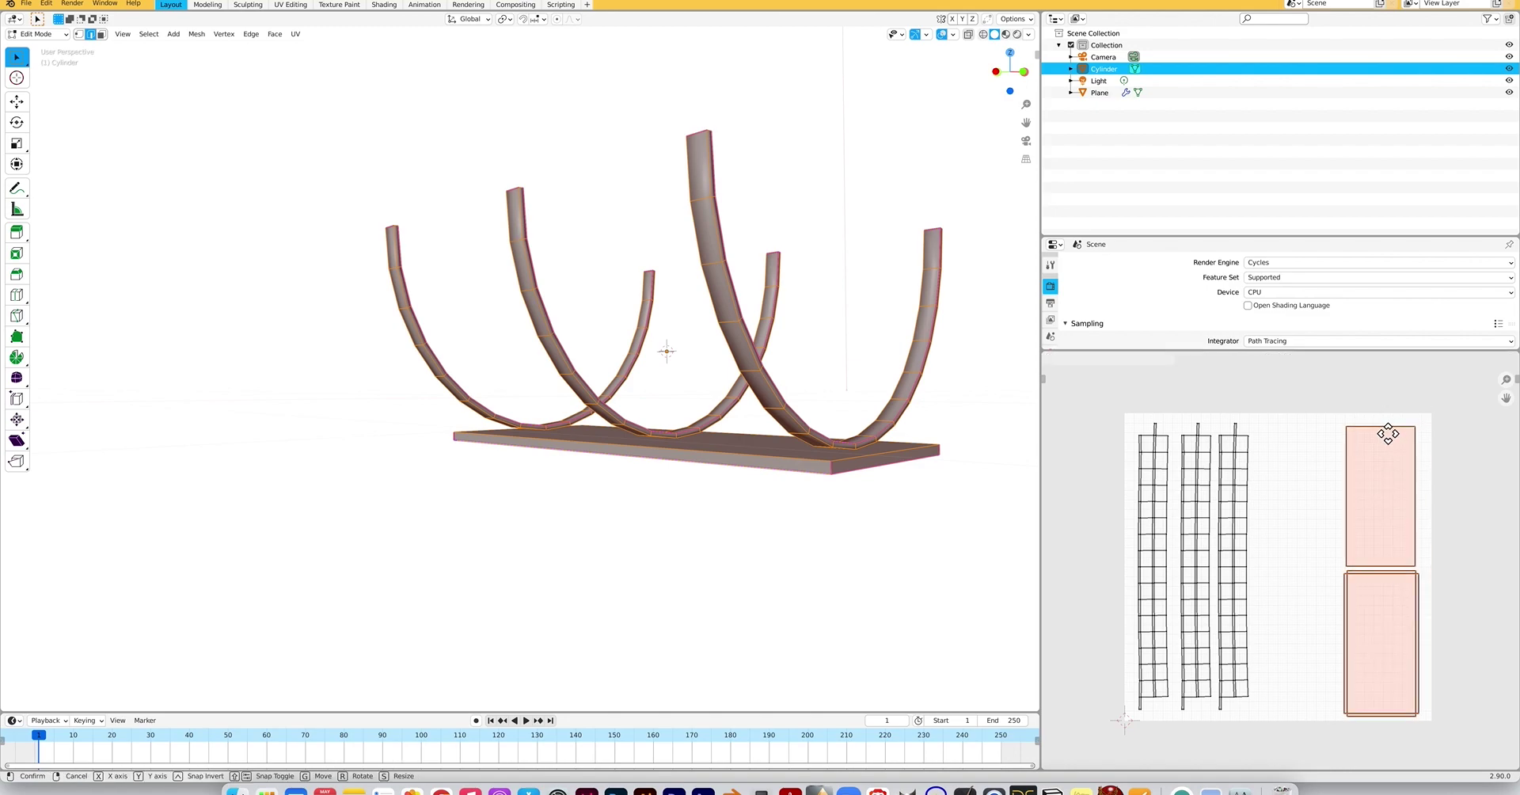
pyautogui.click(1371, 433)
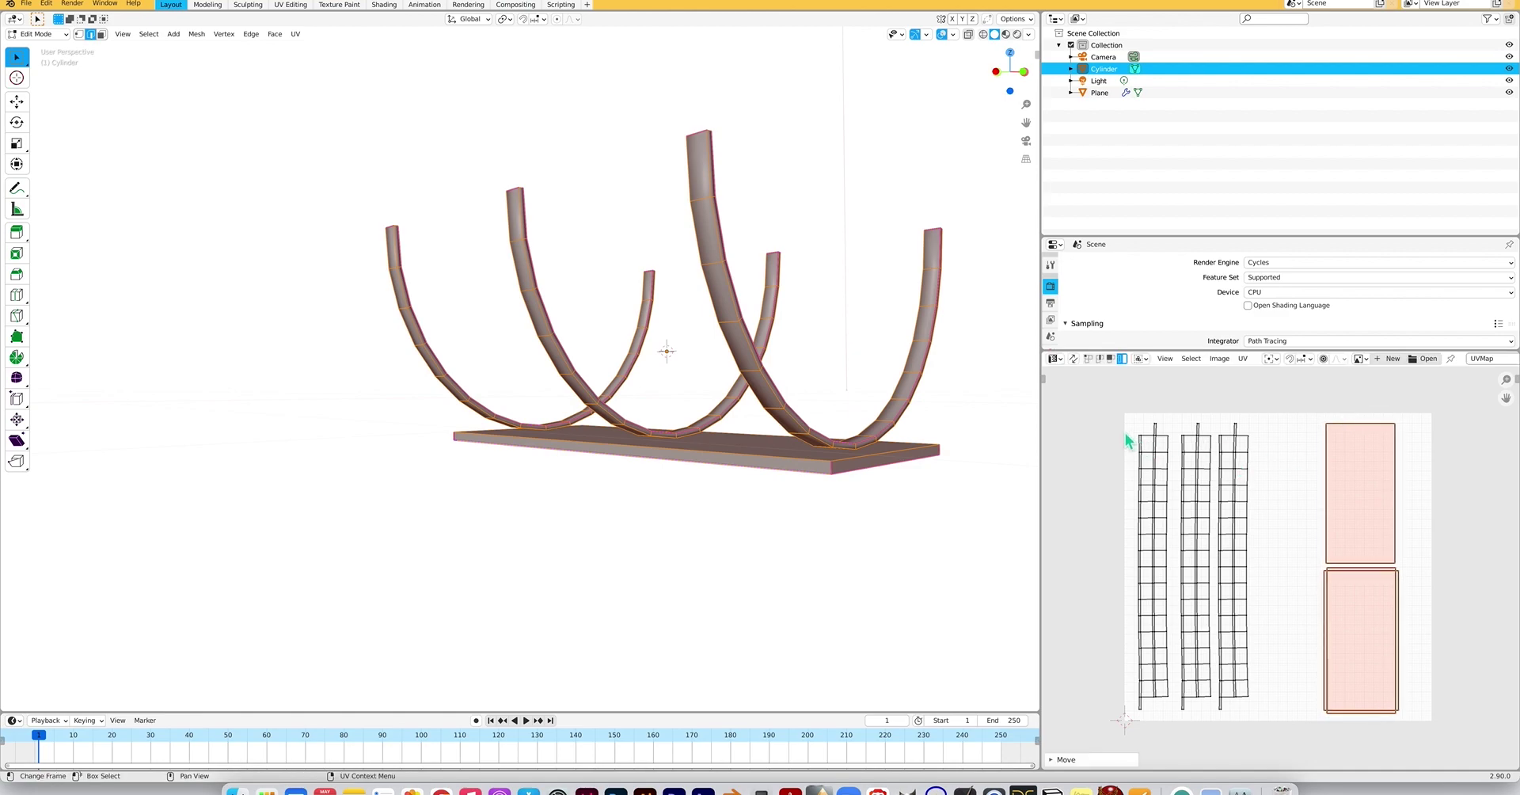
# Move the three tube UV strips together toward the plank islands and clear the selection.
pyautogui.click(1157, 473)
pyautogui.keyDown('shift'); pyautogui.click(1197, 485); pyautogui.keyUp('shift')
pyautogui.keyDown('shift'); pyautogui.click(1235, 491); pyautogui.keyUp('shift')
pyautogui.press('g')
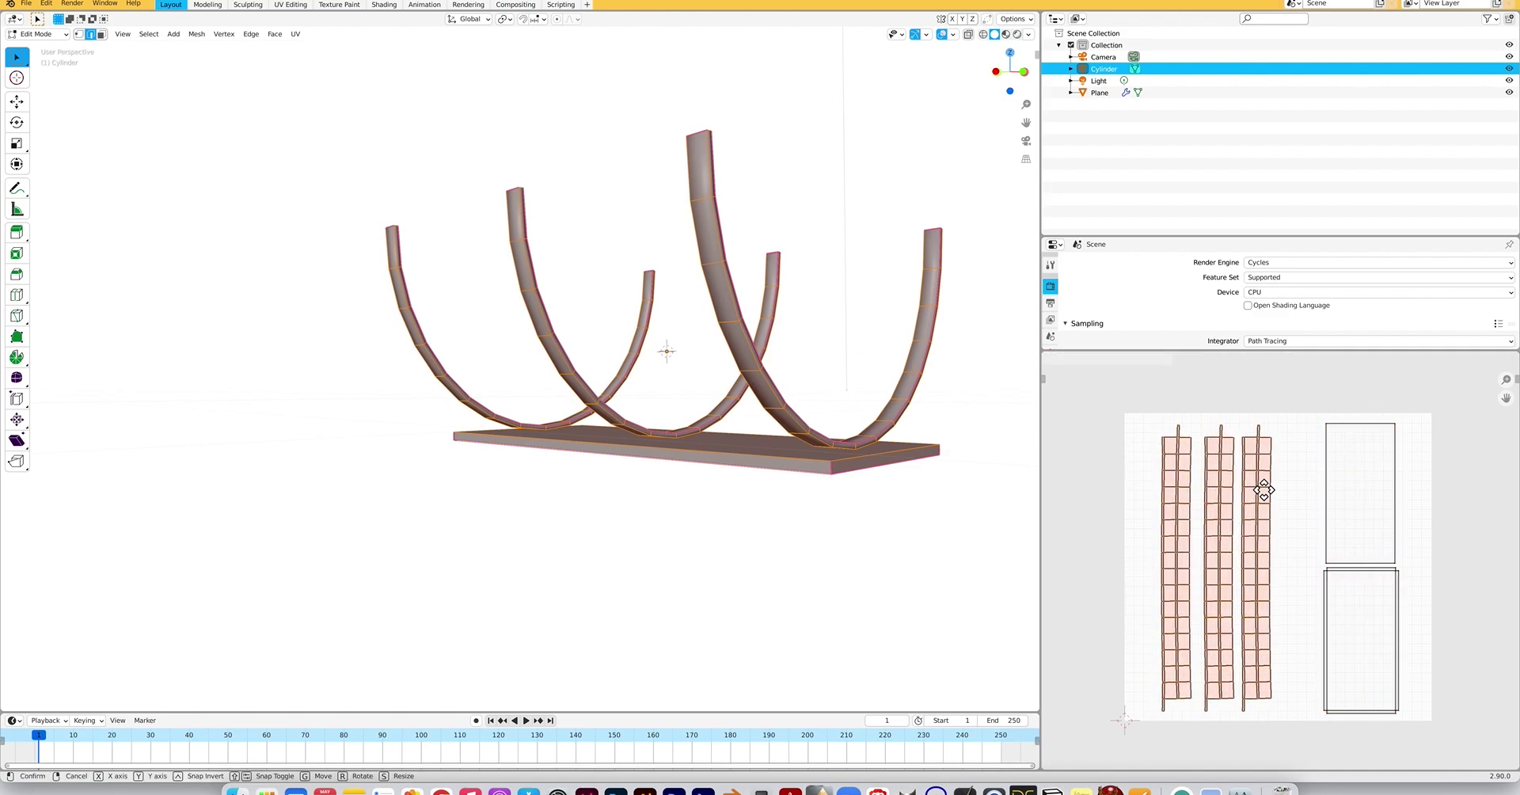
pyautogui.click(1269, 503)
pyautogui.click(1102, 488)
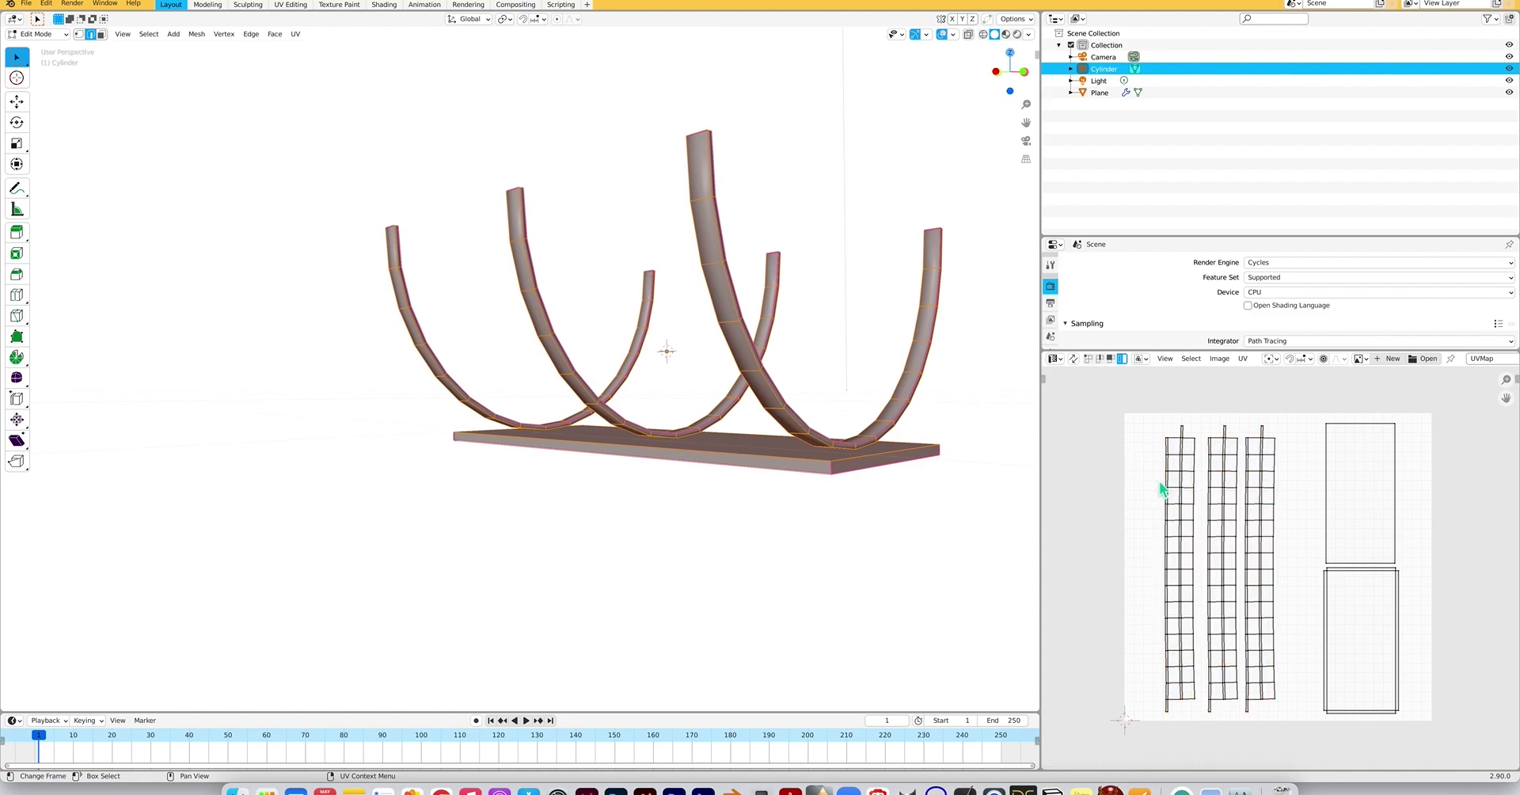
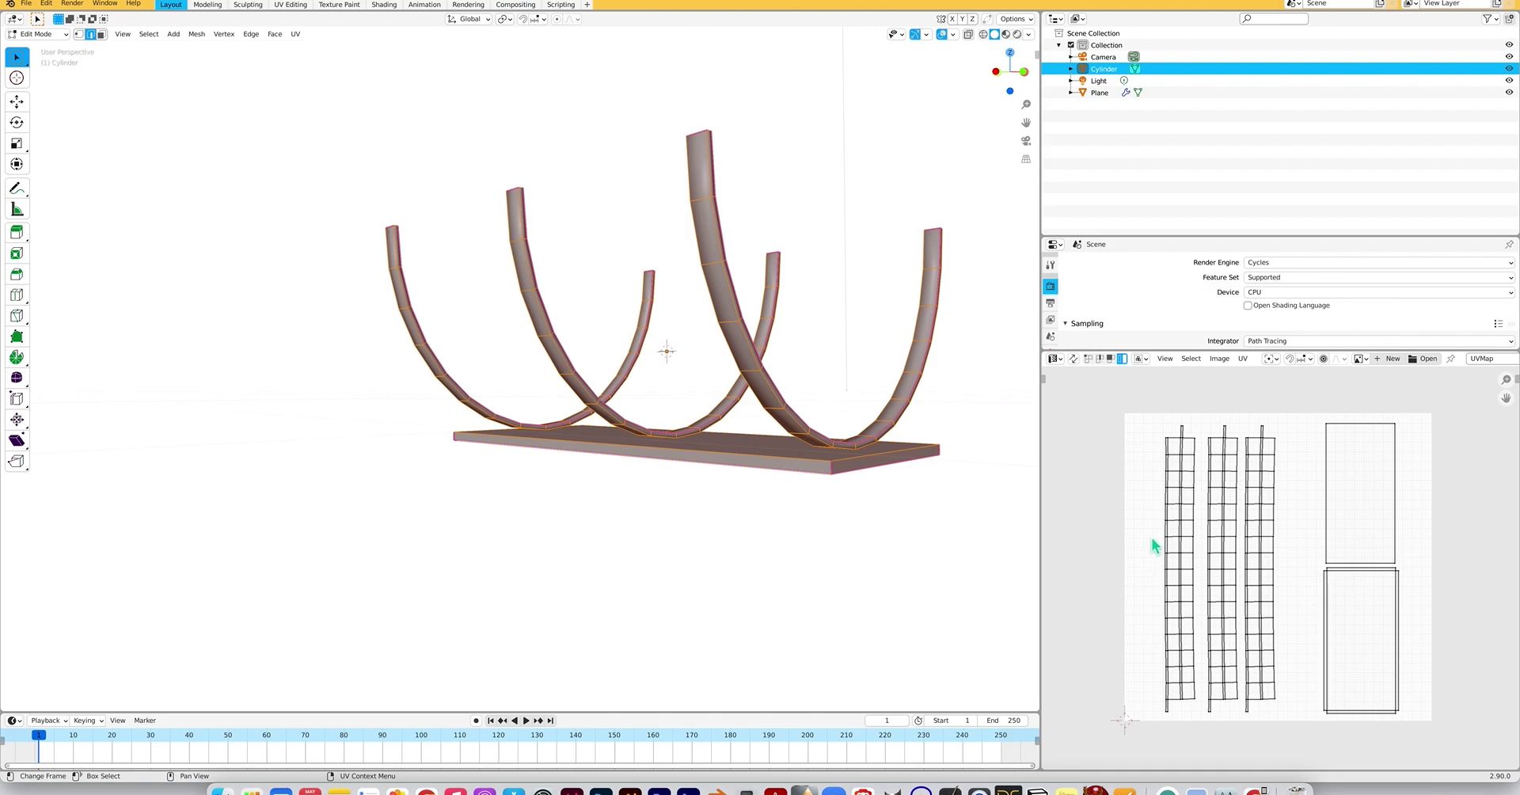
# Create a new 1024 × 1024 px blank image named "Metal Parts" with a white fill colour and alpha enabled.
pyautogui.click(1223, 365)
pyautogui.click(1231, 377)
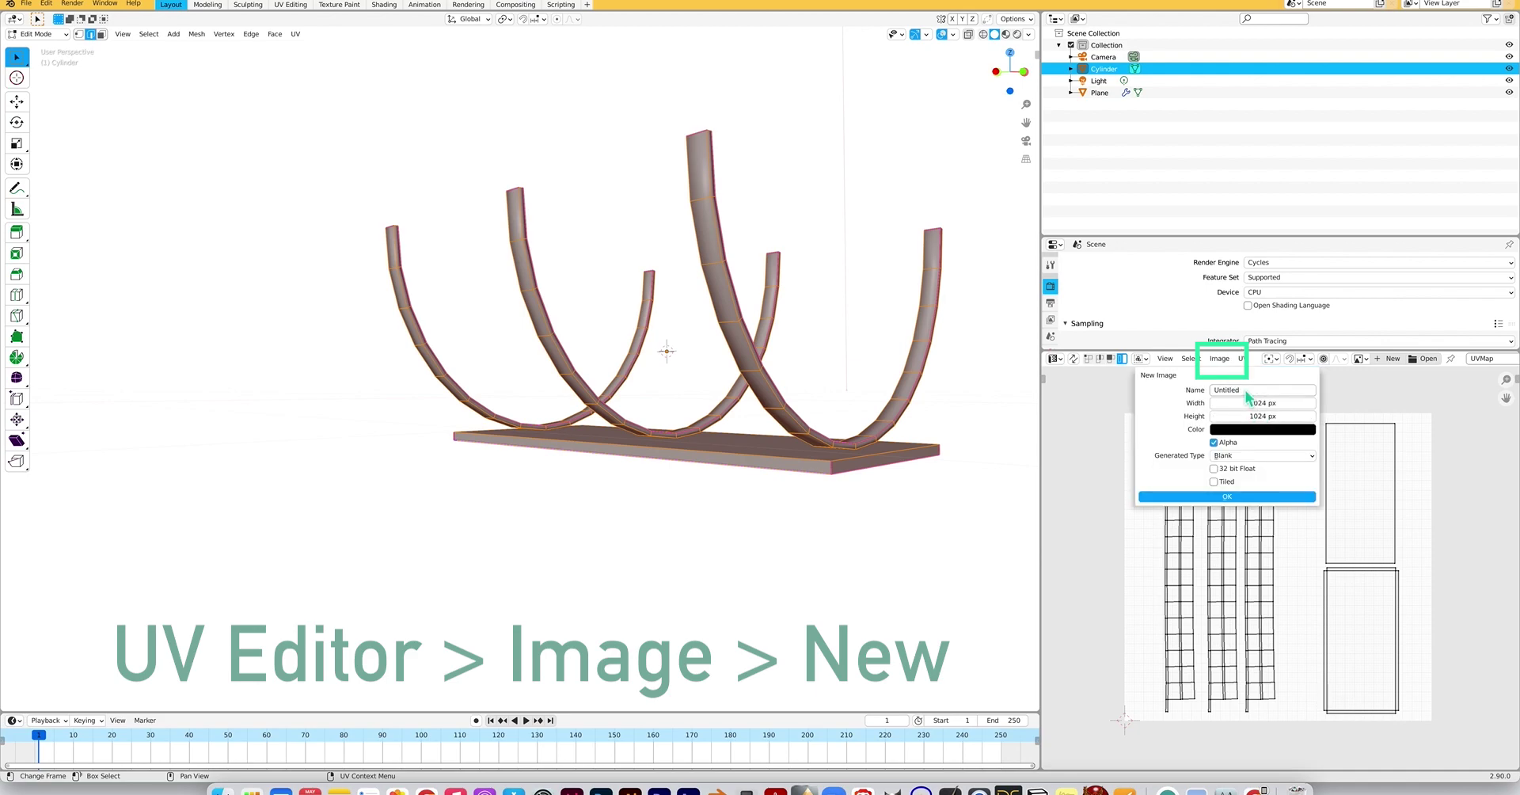
pyautogui.click(1231, 389)
pyautogui.write('Metal Parts')
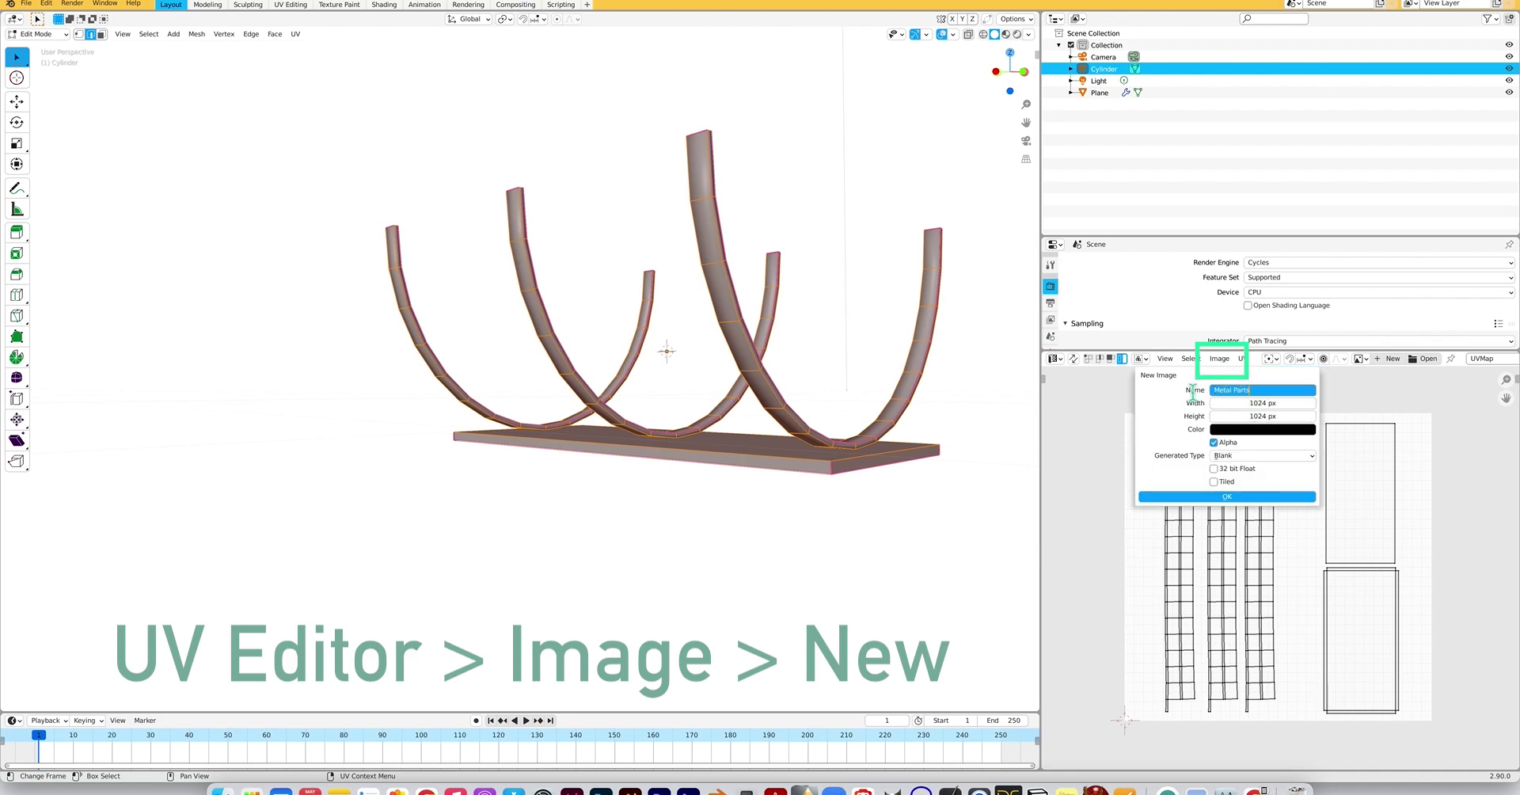
pyautogui.click(1236, 432)
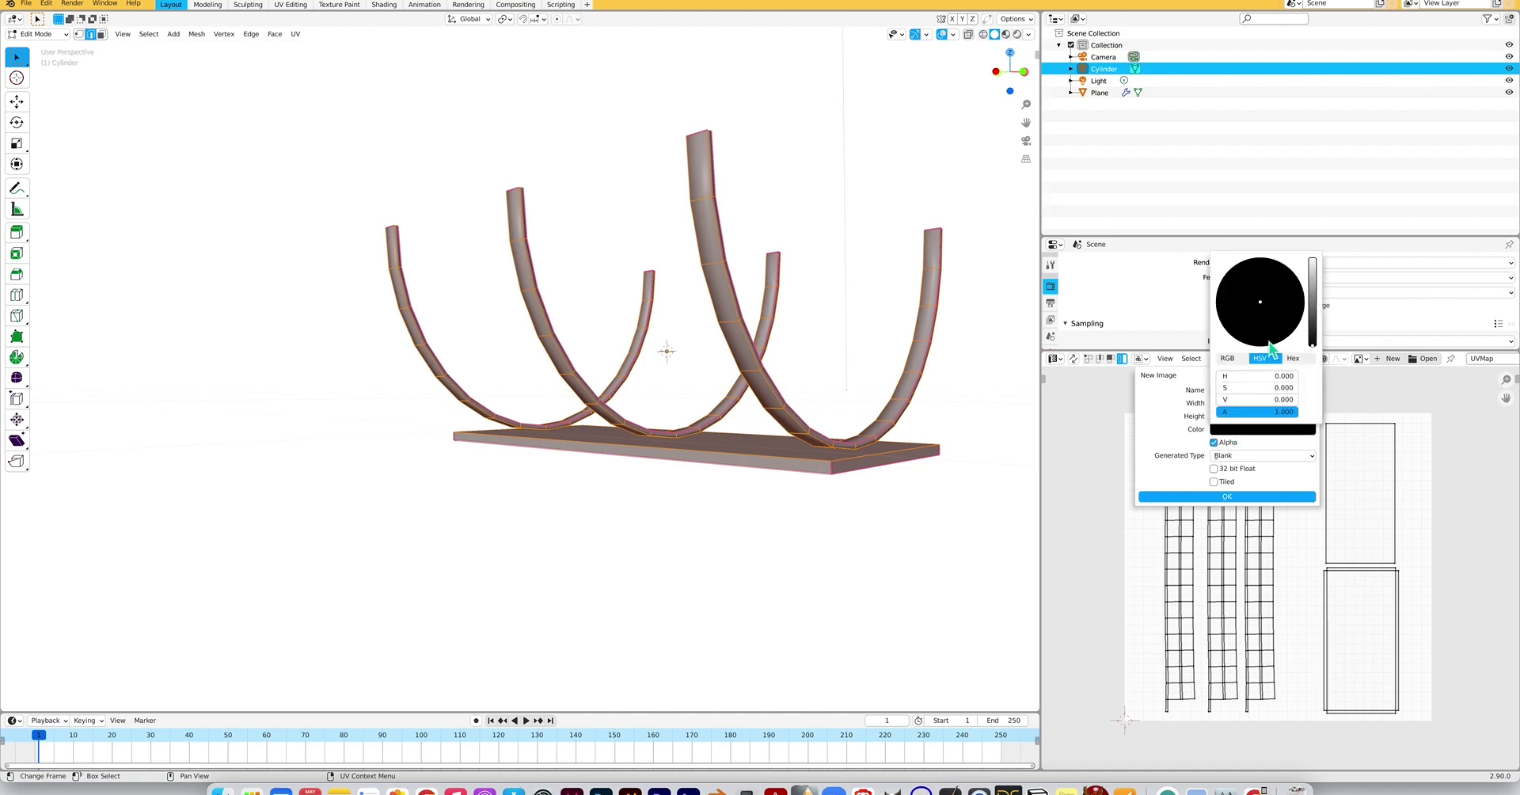
pyautogui.click(1313, 274)
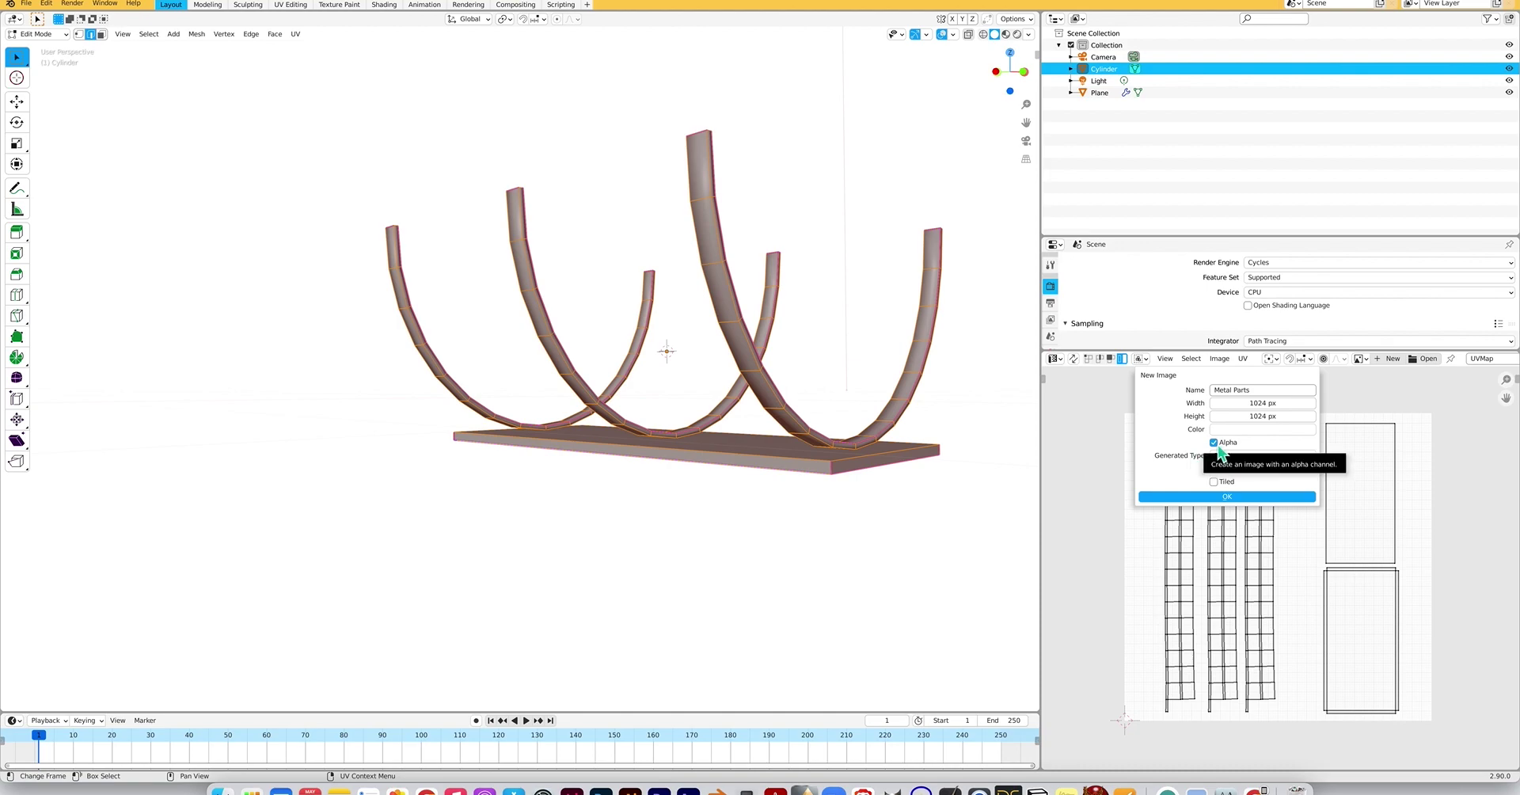
pyautogui.click(1227, 496)
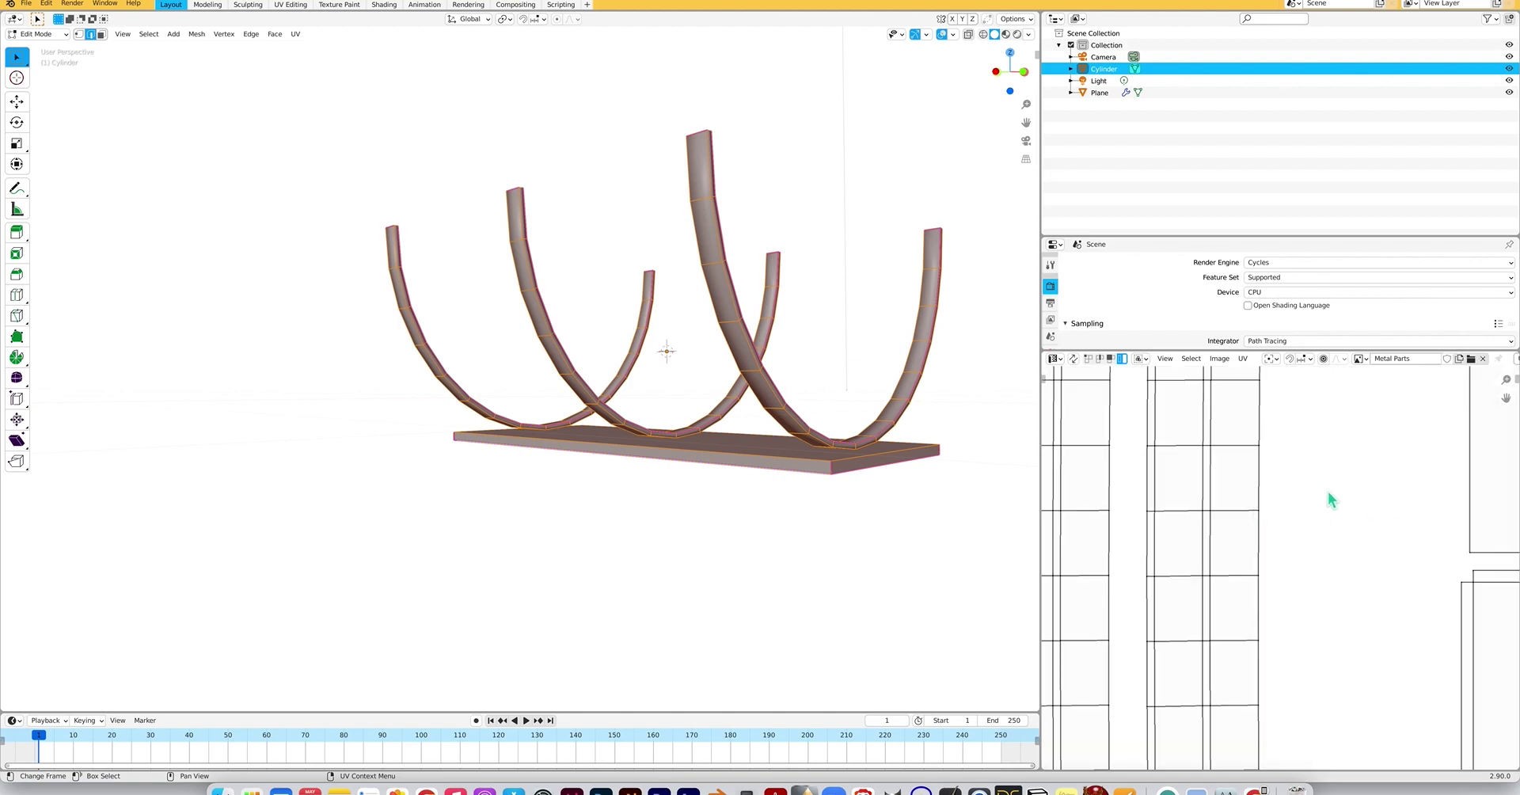
pyautogui.keyDown('ctrl'); pyautogui.scroll(-6, 1275, 491); pyautogui.keyUp('ctrl')
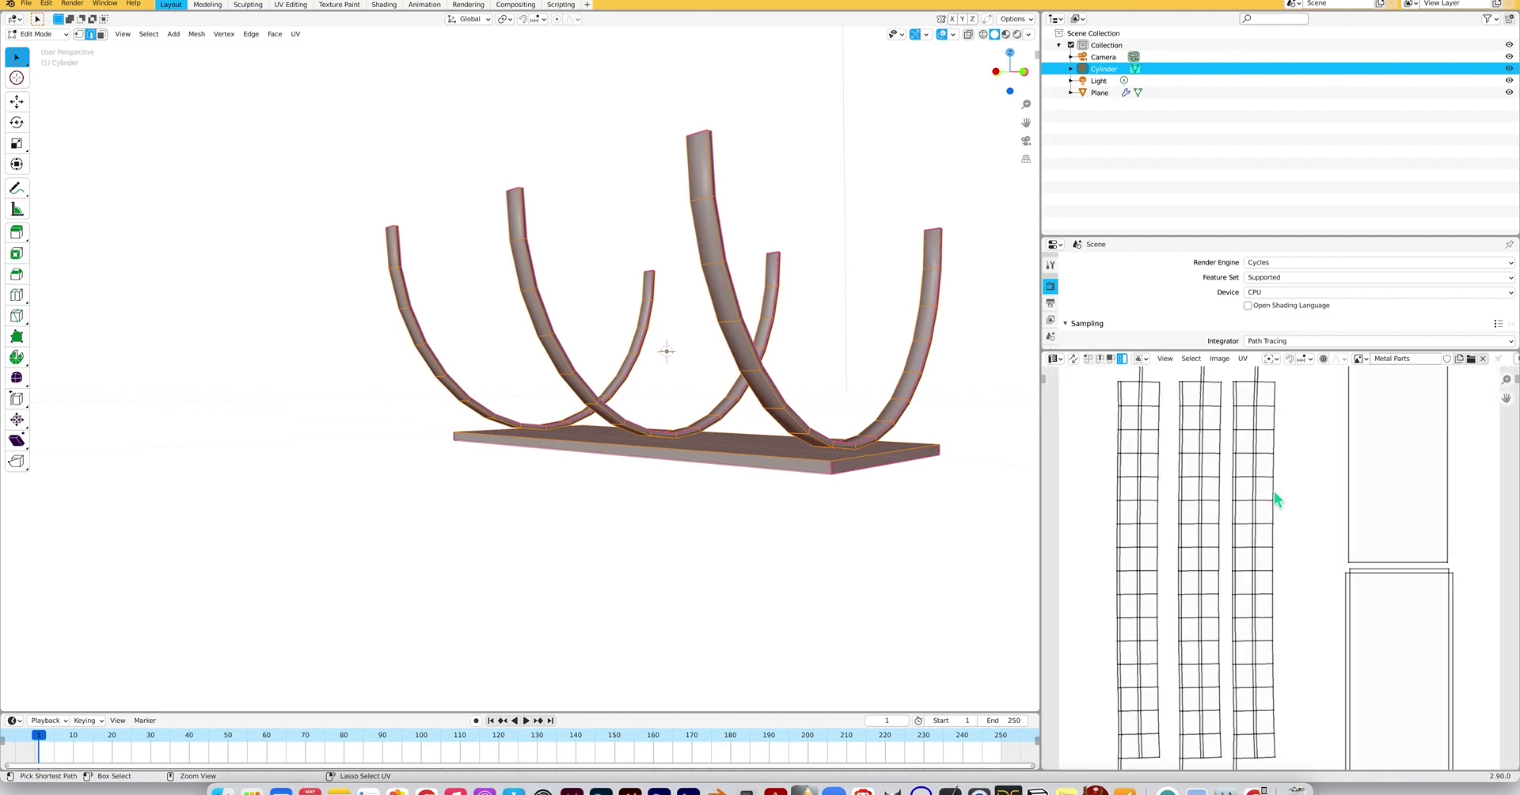
pyautogui.keyDown('ctrl'); pyautogui.scroll(1, 1274, 494); pyautogui.keyUp('ctrl')
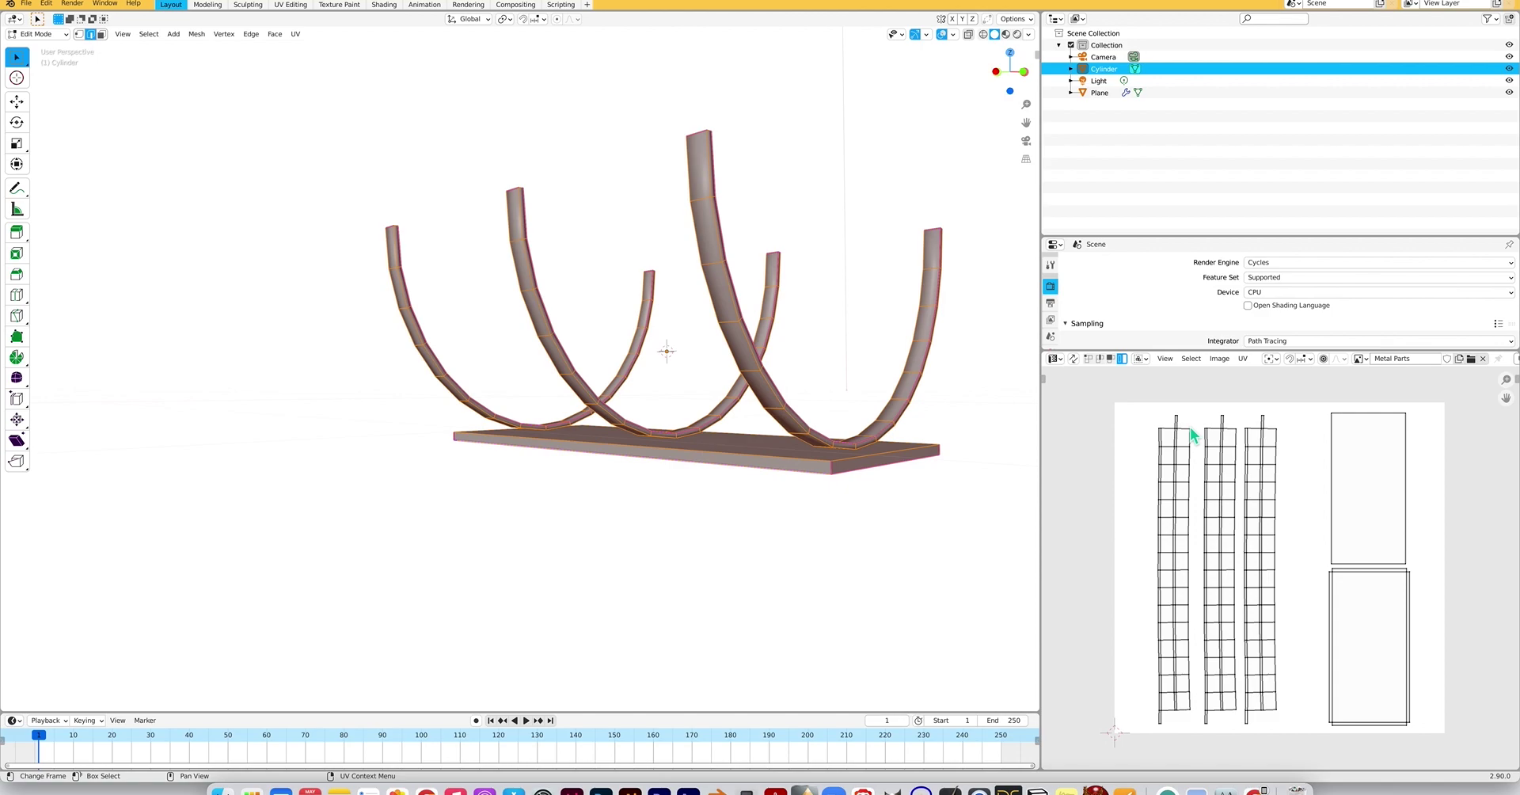
# Return to Object Mode and add a cylinder mesh with its cap fill type set to Triangle Fan.
pyautogui.press('Tab')
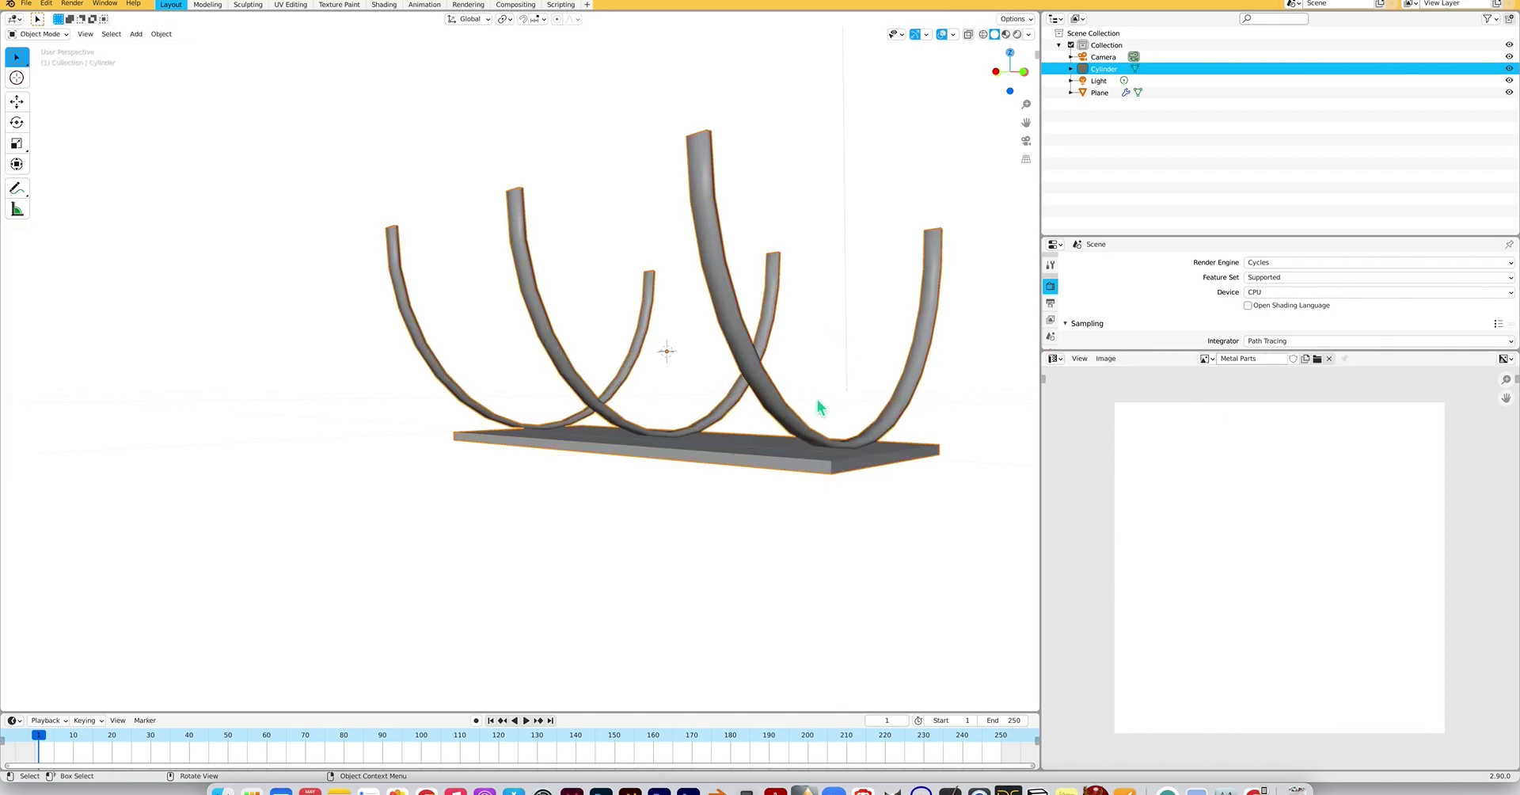
pyautogui.scroll(5, 817, 399)
pyautogui.keyDown('ctrl'); pyautogui.scroll(-3, 817, 399); pyautogui.keyUp('ctrl')
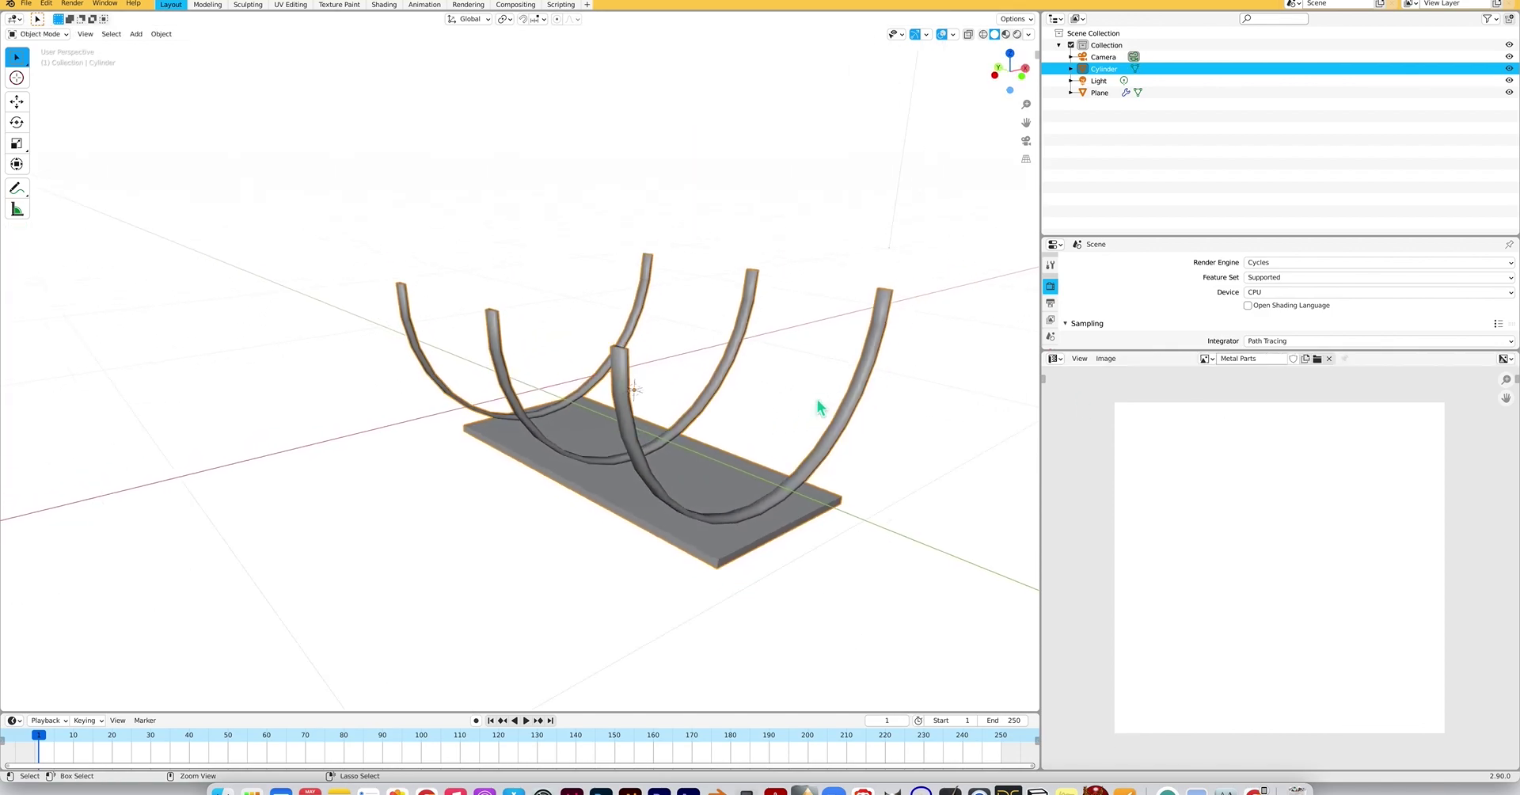
pyautogui.keyDown('ctrl'); pyautogui.scroll(-1, 817, 399); pyautogui.keyUp('ctrl')
pyautogui.keyDown('ctrl'); pyautogui.scroll(-2, 746, 406); pyautogui.keyUp('ctrl')
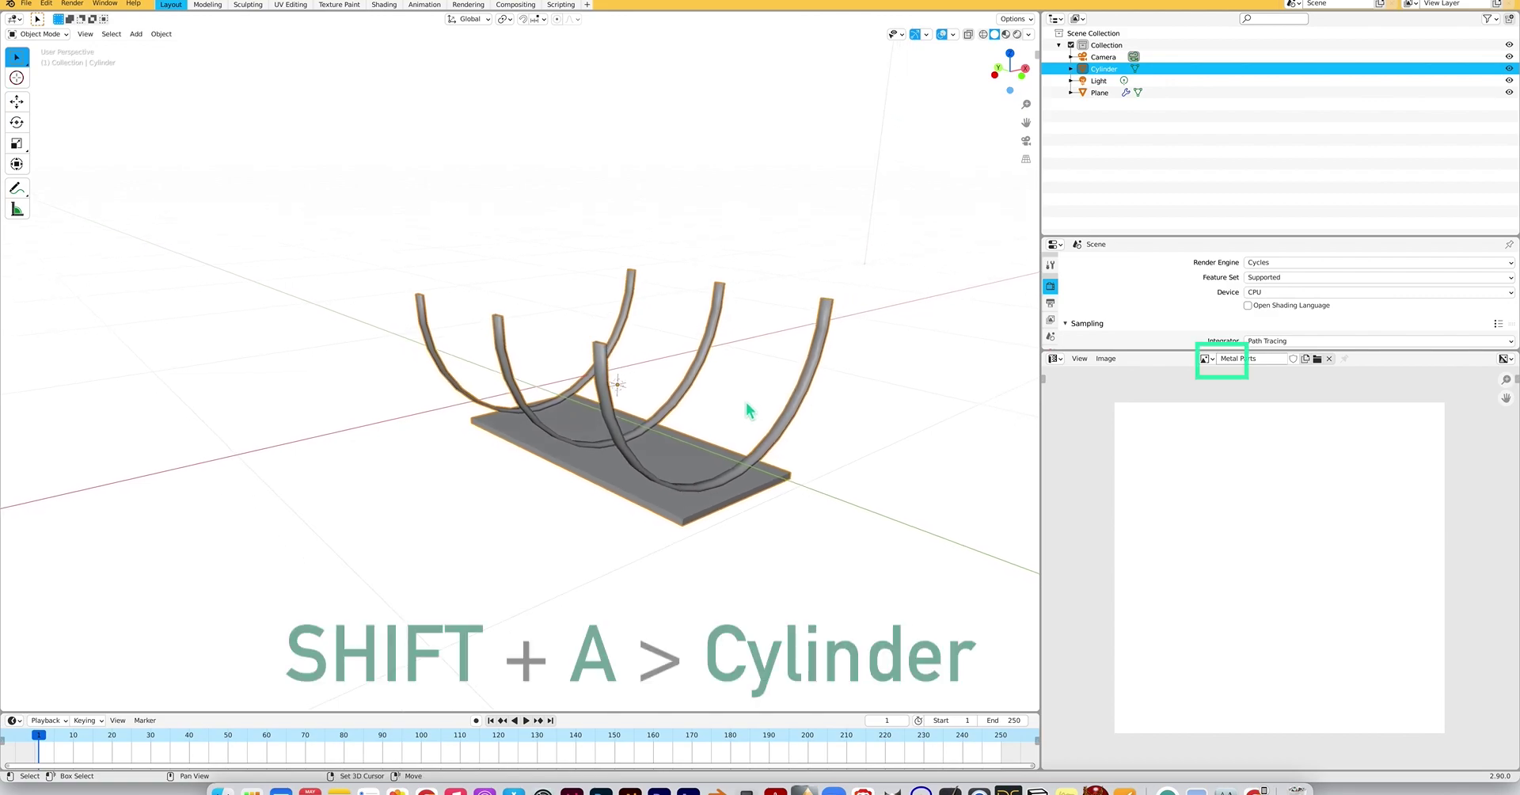
pyautogui.hotkey('shift', 'a')
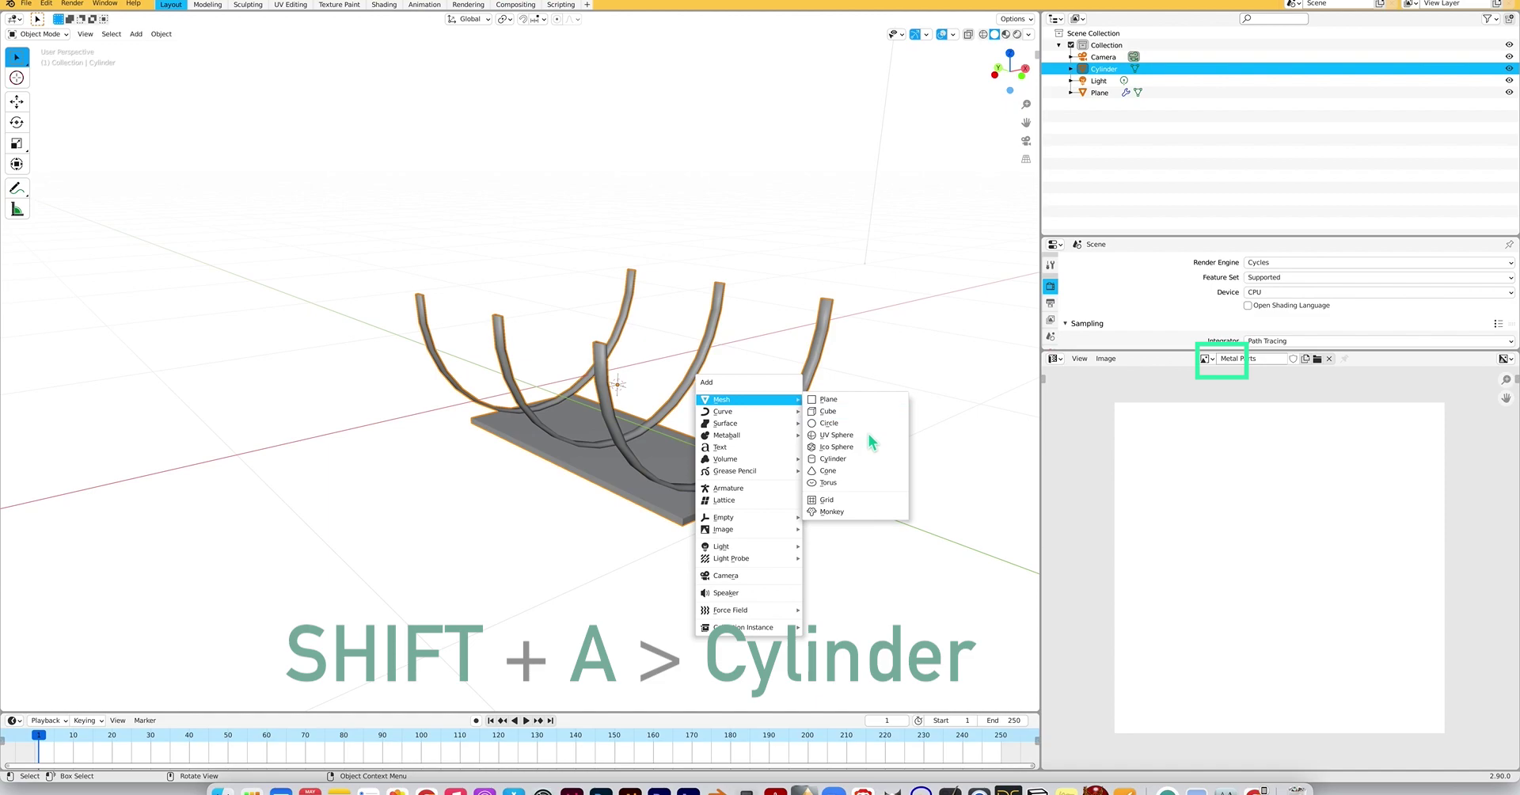
pyautogui.click(866, 461)
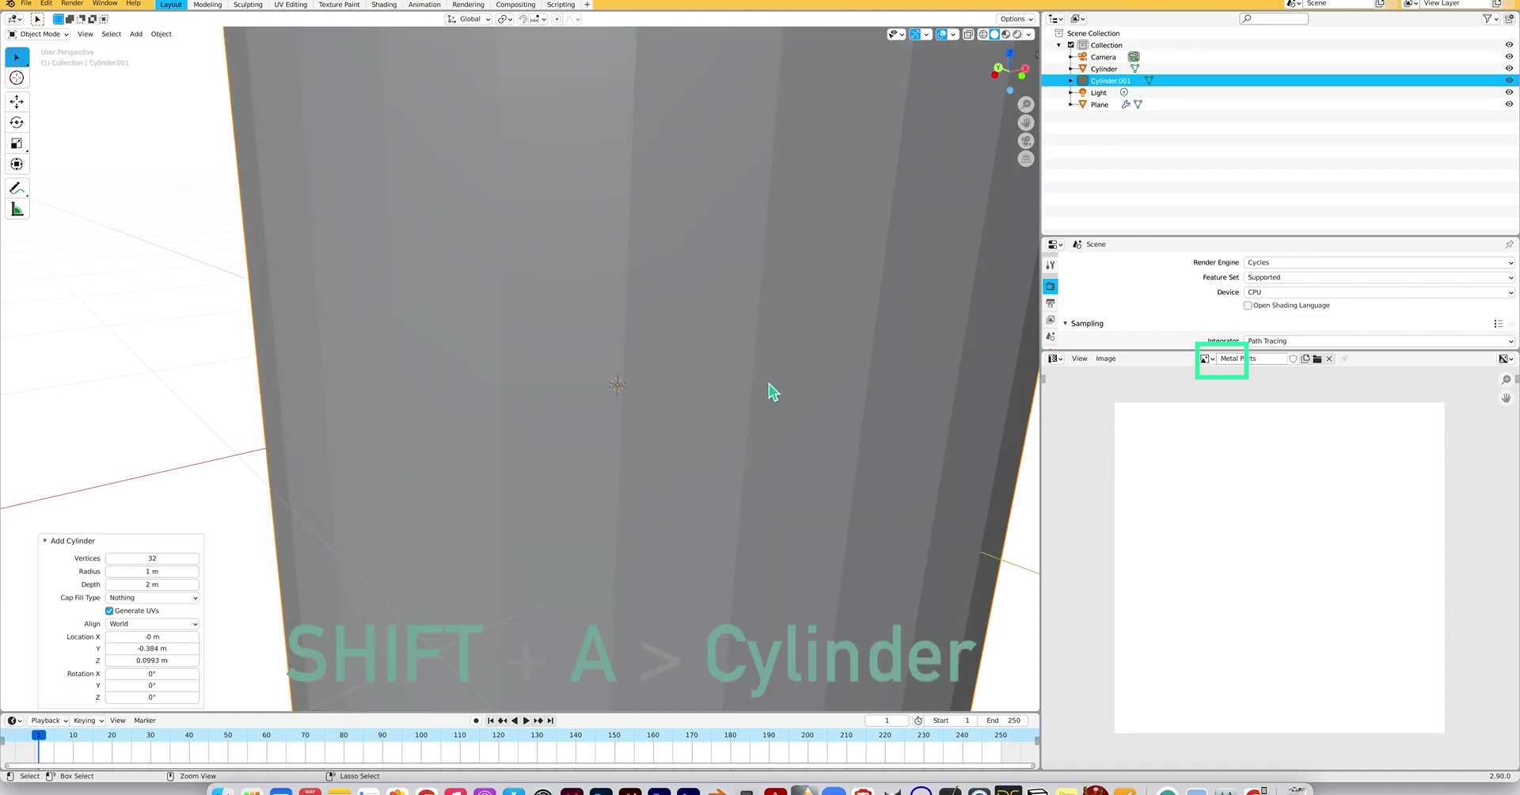
pyautogui.scroll(-4, 767, 383)
pyautogui.scroll(3, 768, 383)
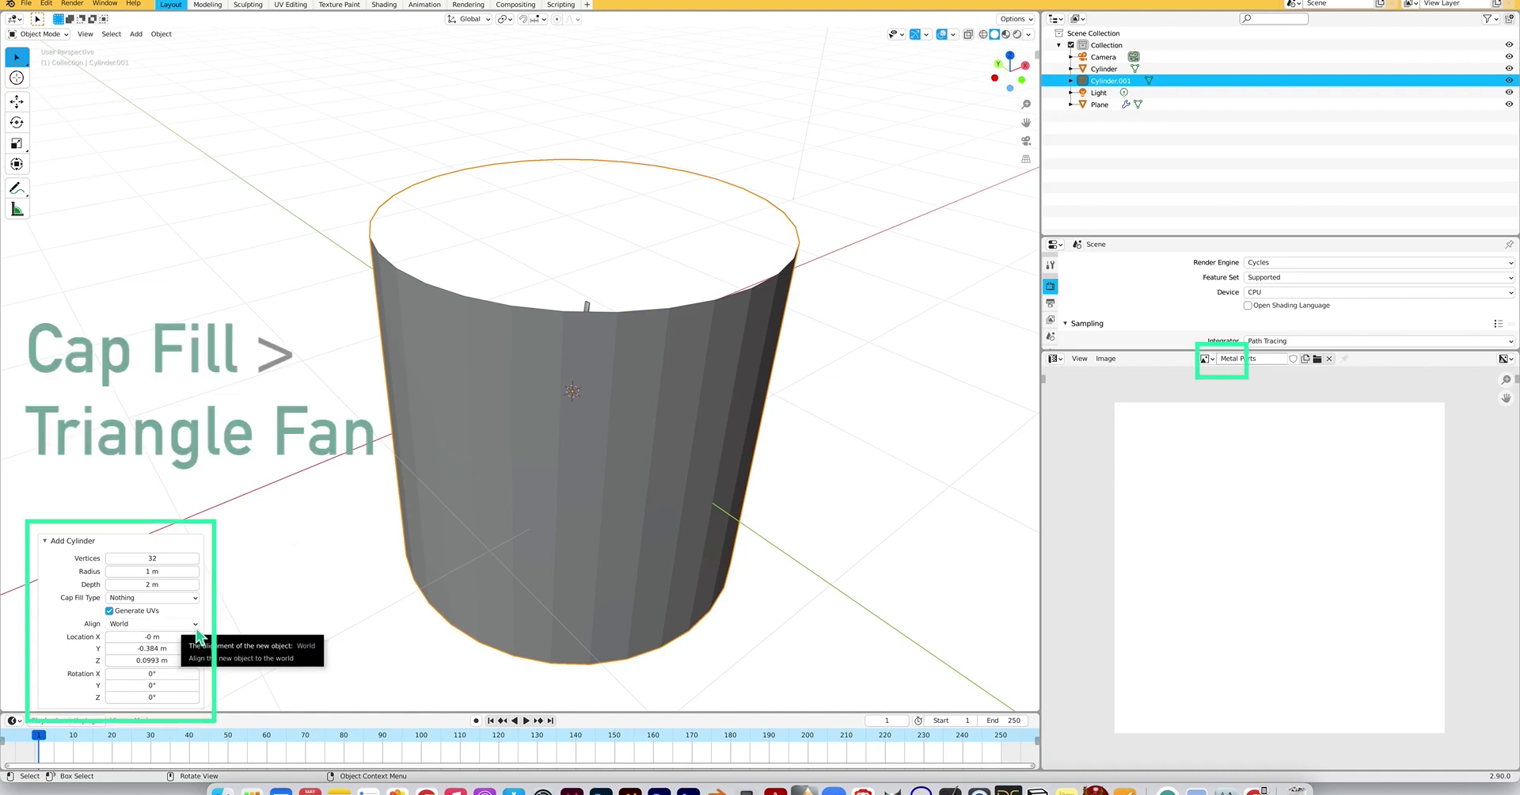
pyautogui.click(152, 597)
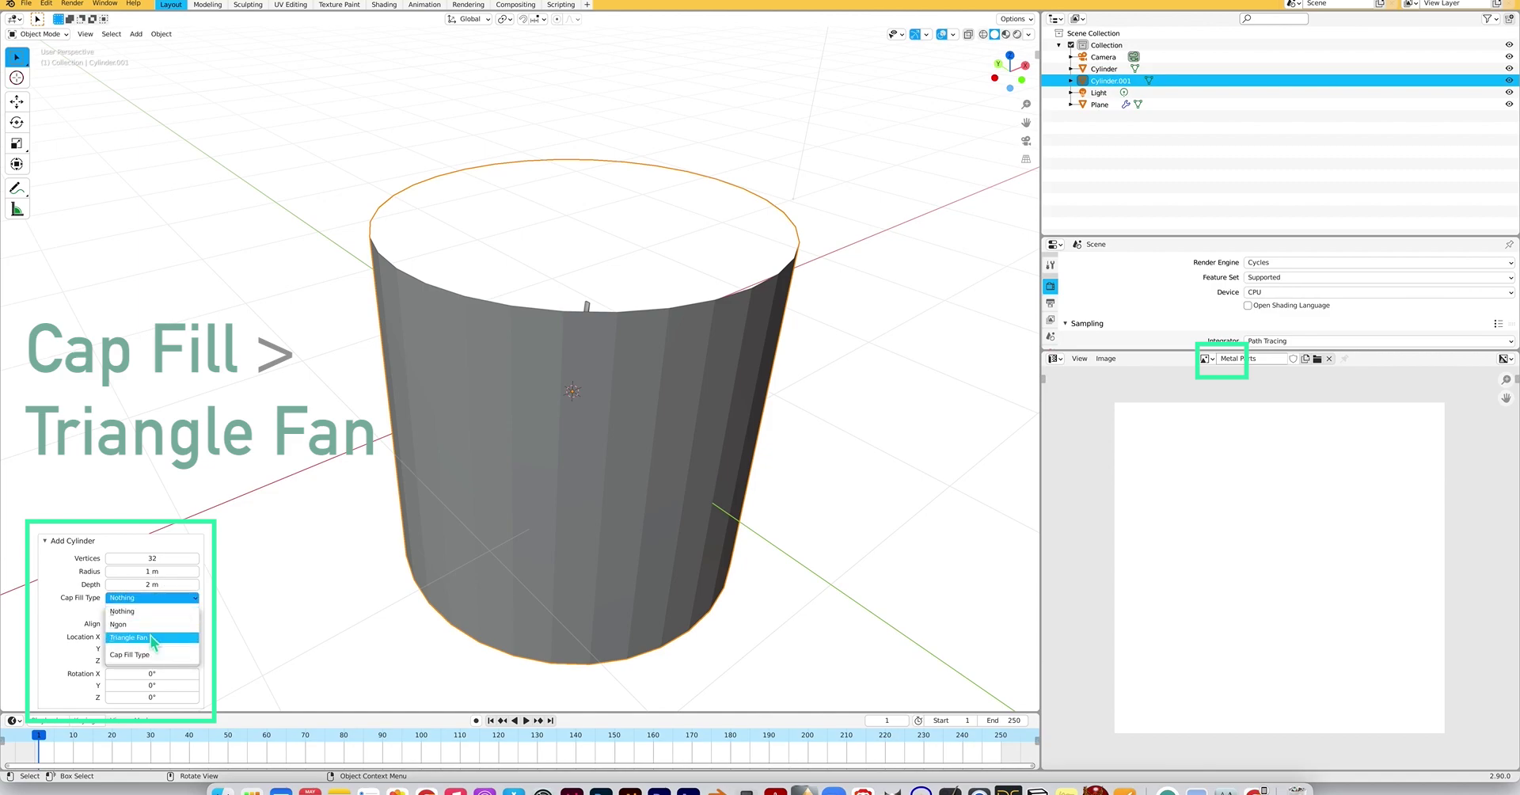
pyautogui.click(152, 638)
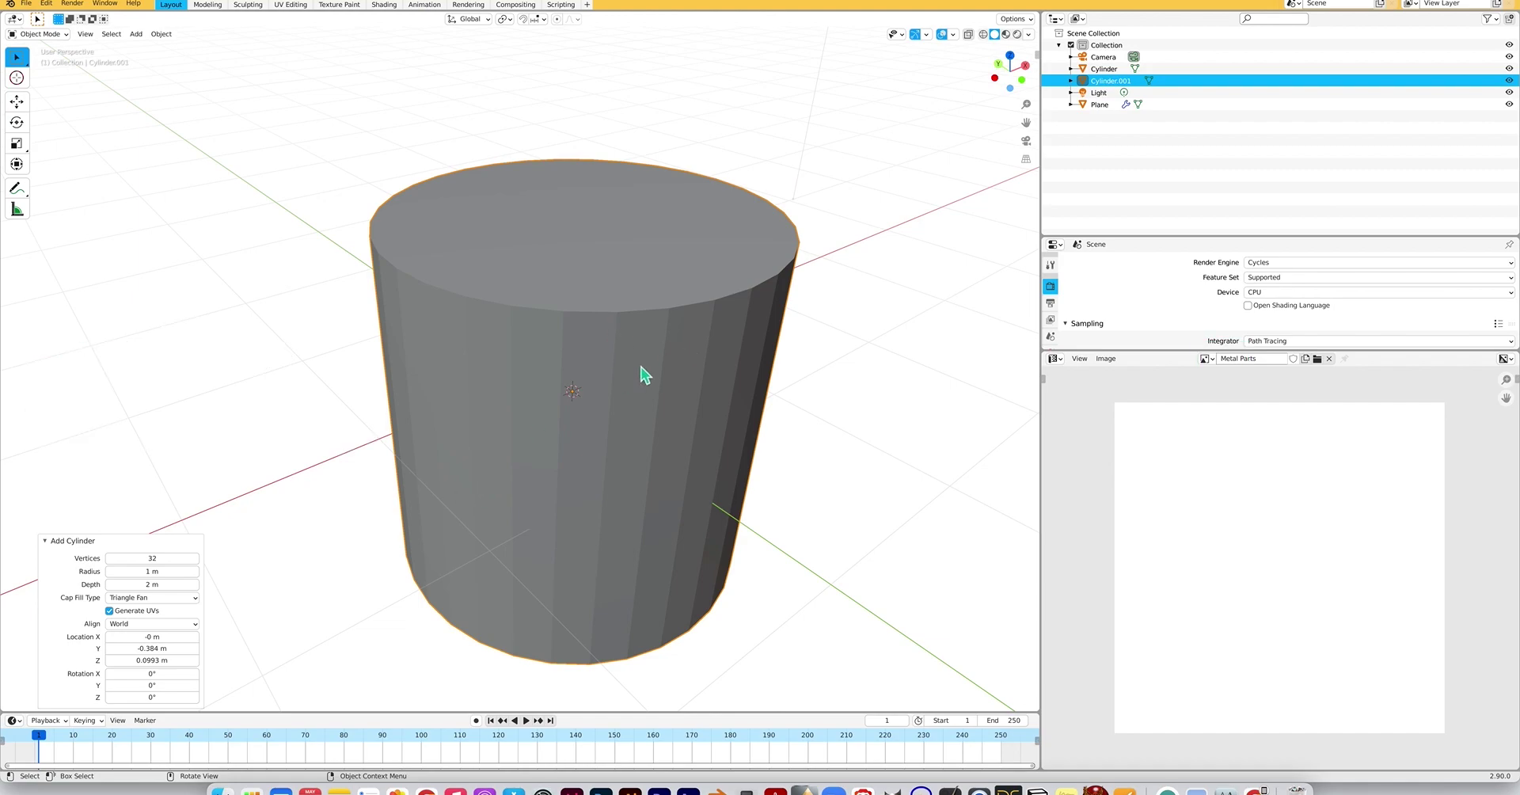
# Apply smooth shading to the new cylinder.
pyautogui.click(790, 490)
pyautogui.click(548, 414)
pyautogui.rightClick(609, 401)
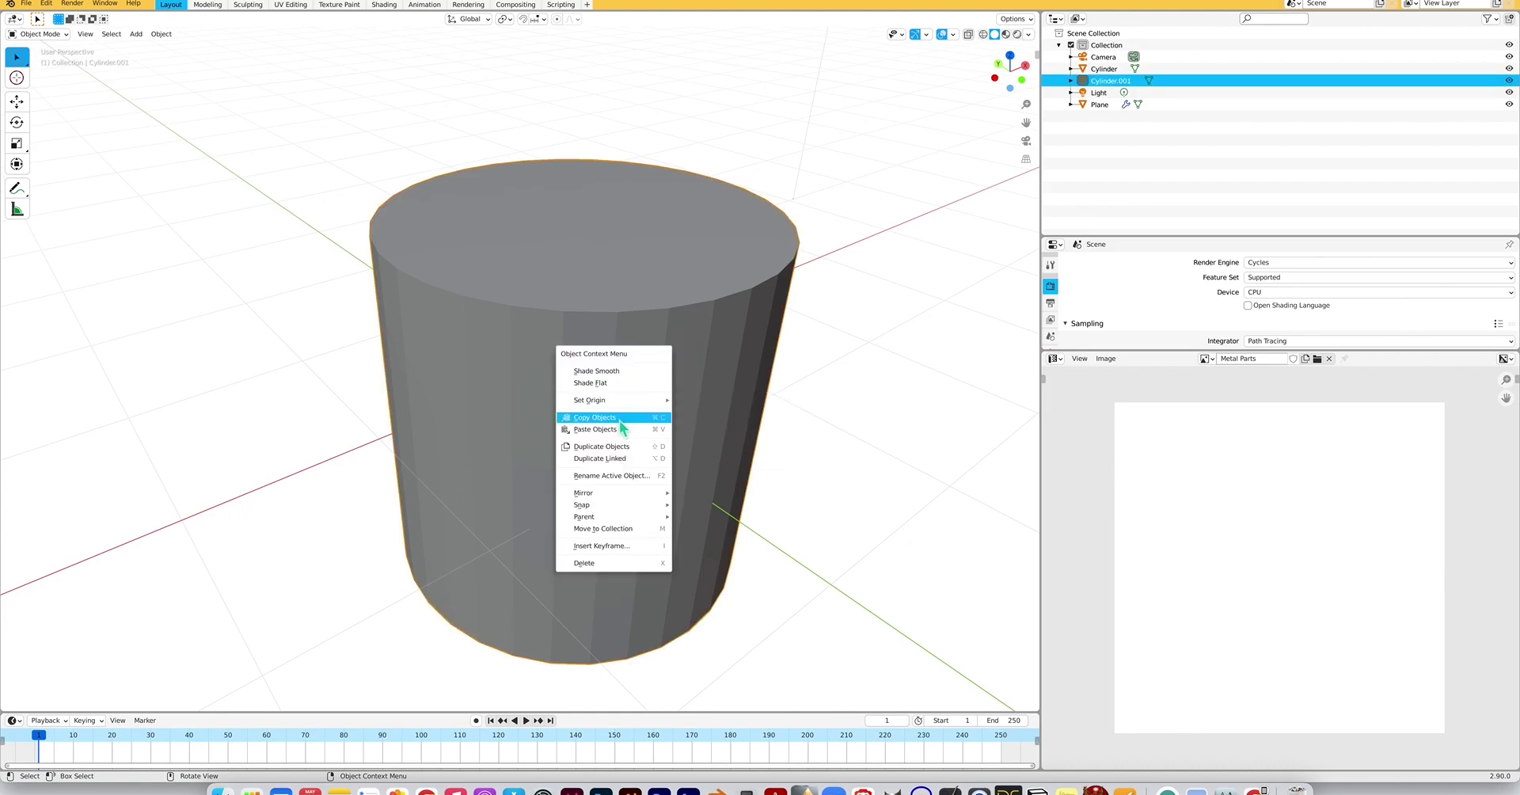
pyautogui.click(608, 372)
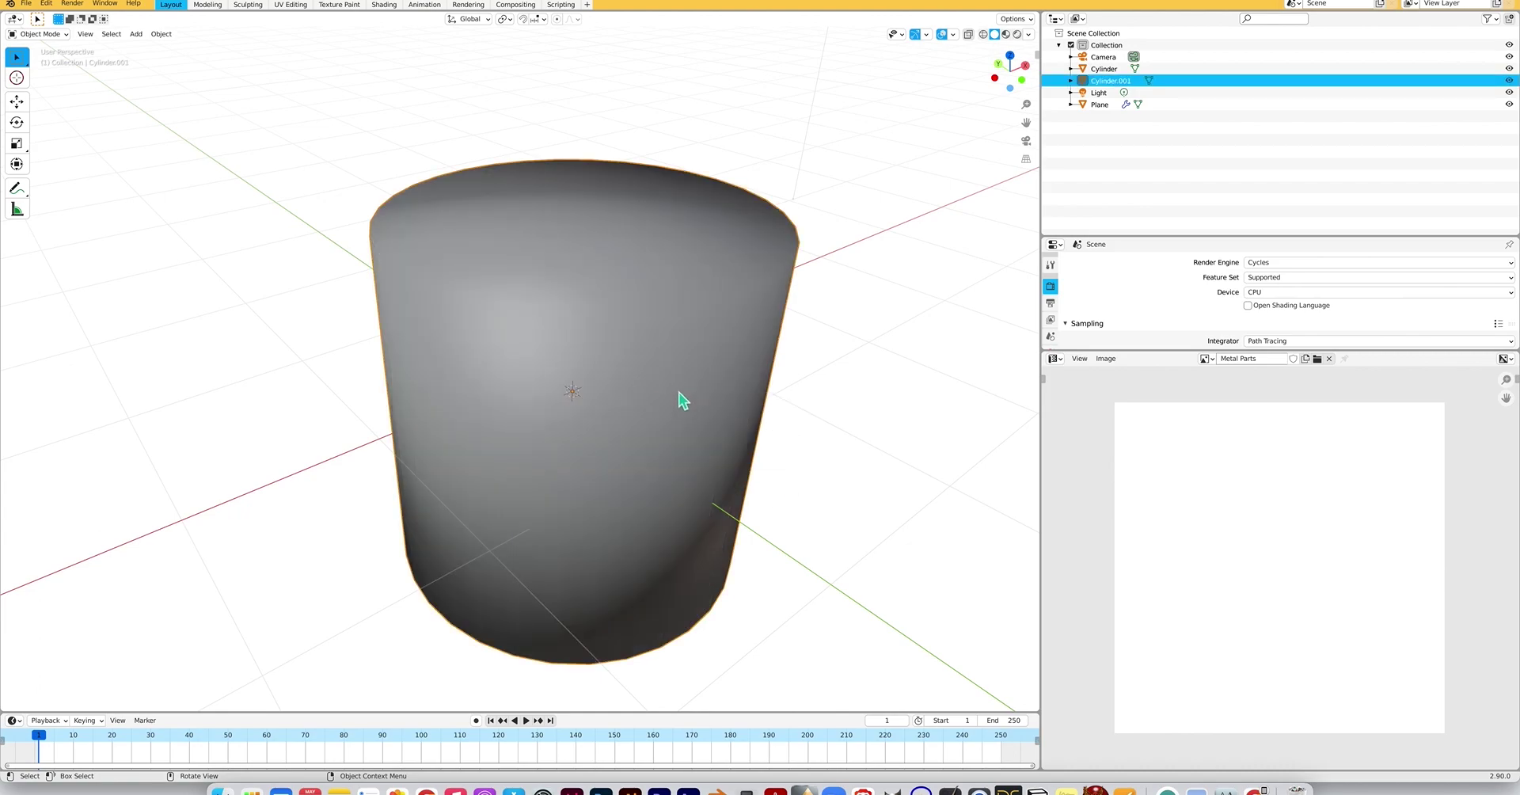
# Rotate the new cylinder's mesh 90° about the X axis in Edit Mode.
pyautogui.press('Tab')
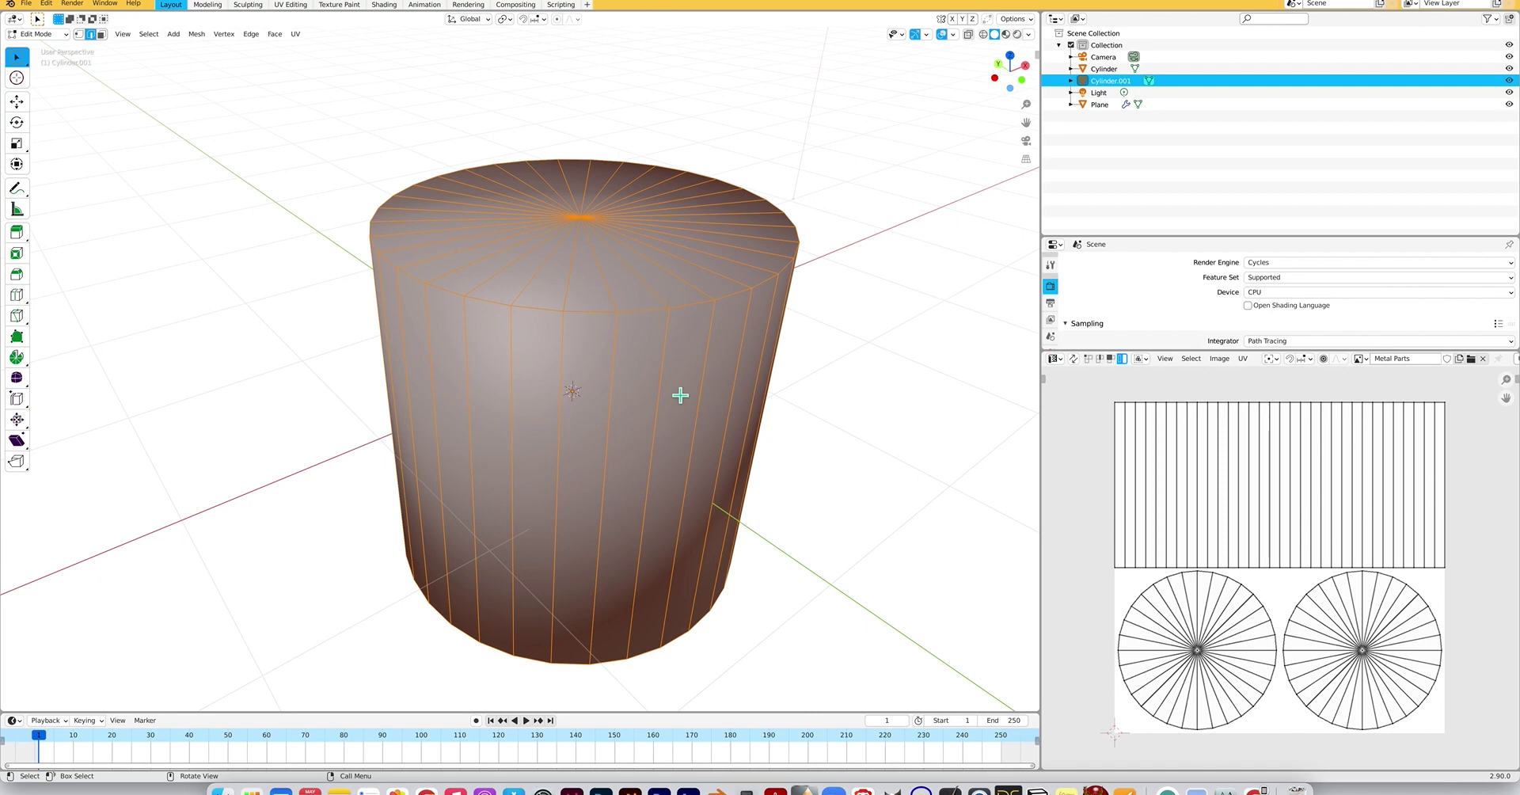
pyautogui.press('r')
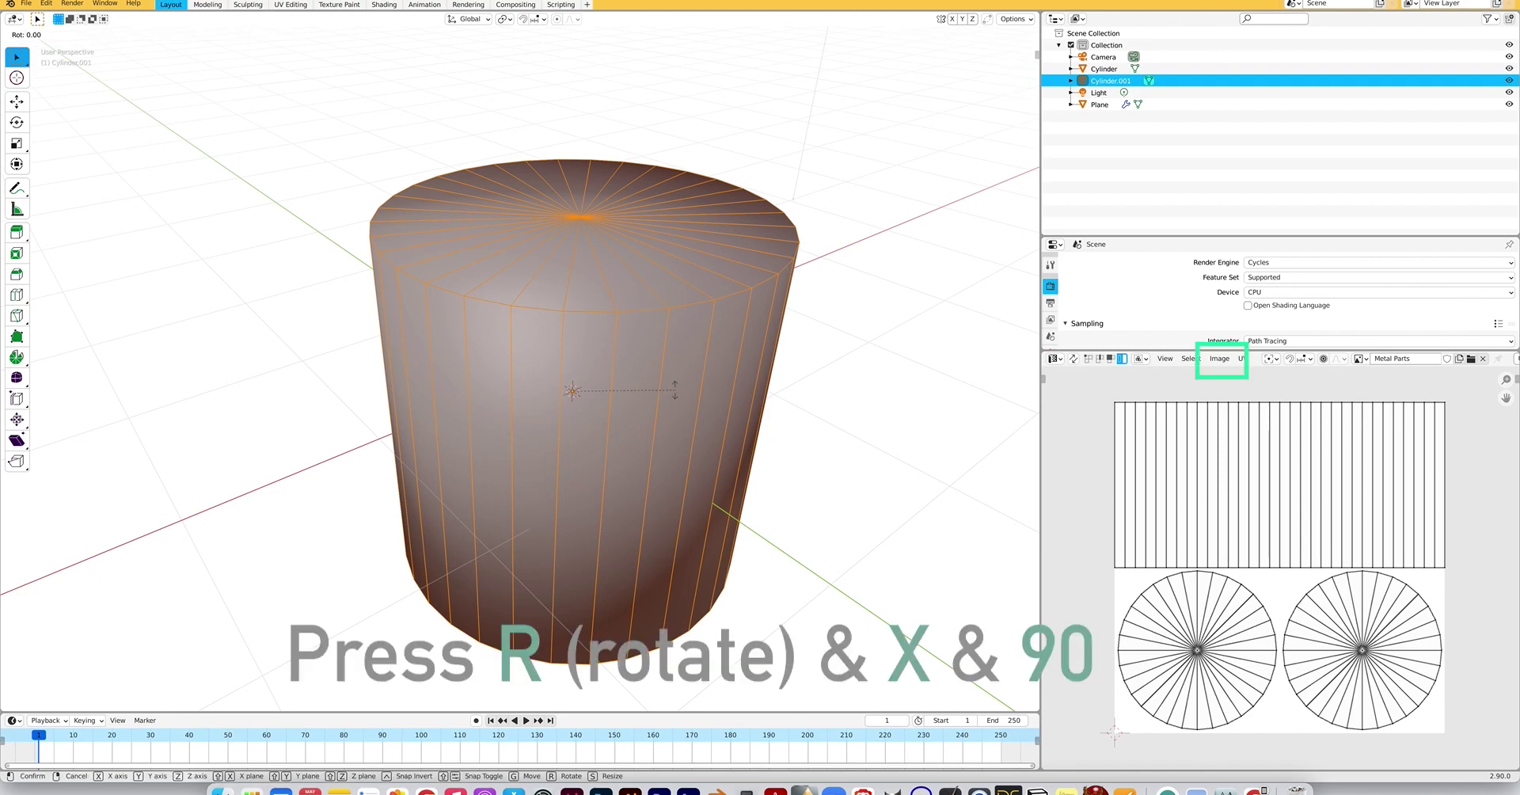
pyautogui.press('x')
pyautogui.press('9')
pyautogui.press('0')
pyautogui.press('Return')
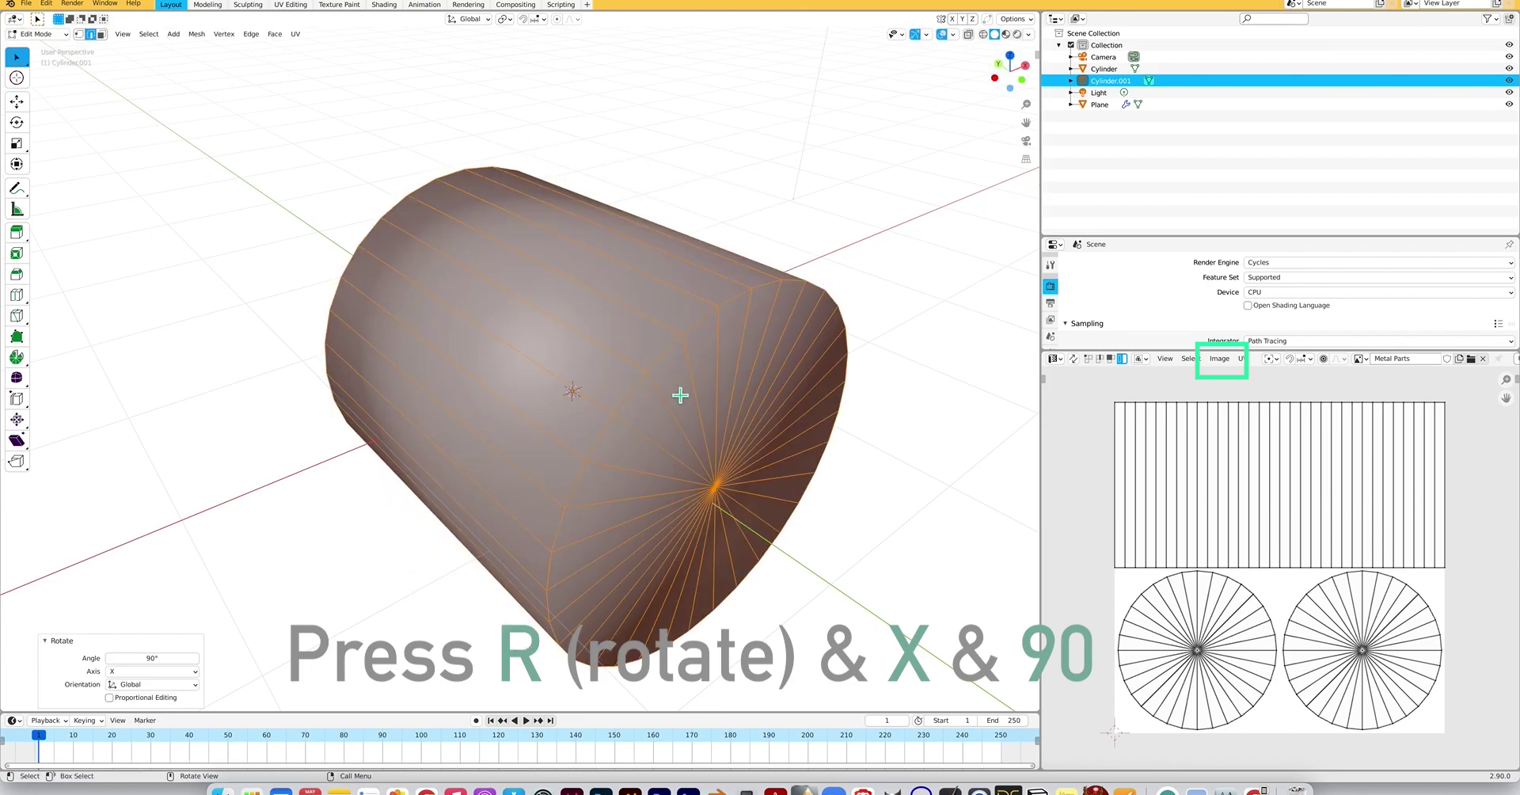
# Scale the cylinder mesh down uniformly in two passes, by about 0.33 and 0.64, to fit between the curved tubes.
pyautogui.moveTo(685, 427); pyautogui.dragTo(685, 420, button='middle')
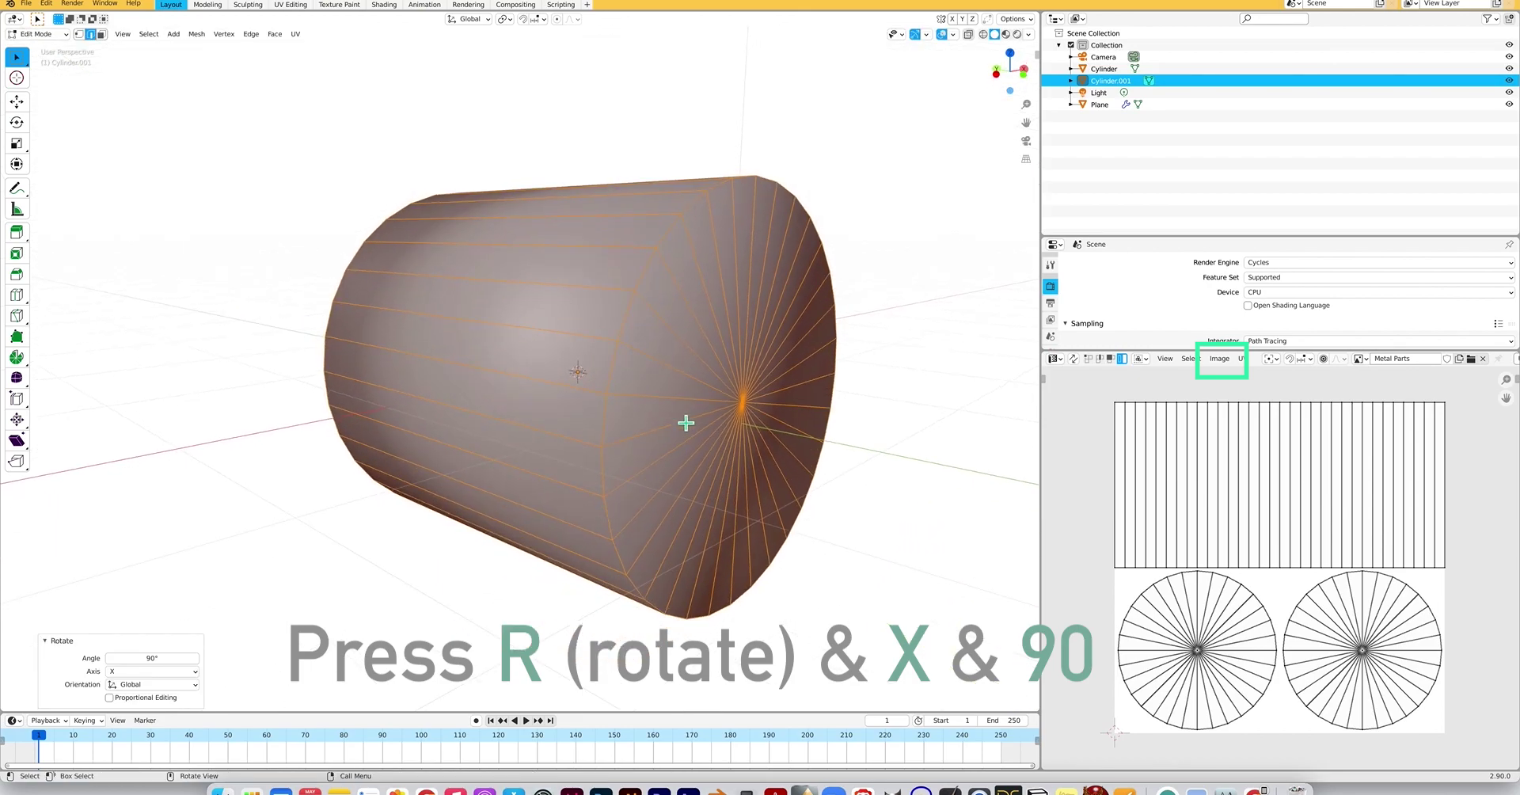
pyautogui.press('s')
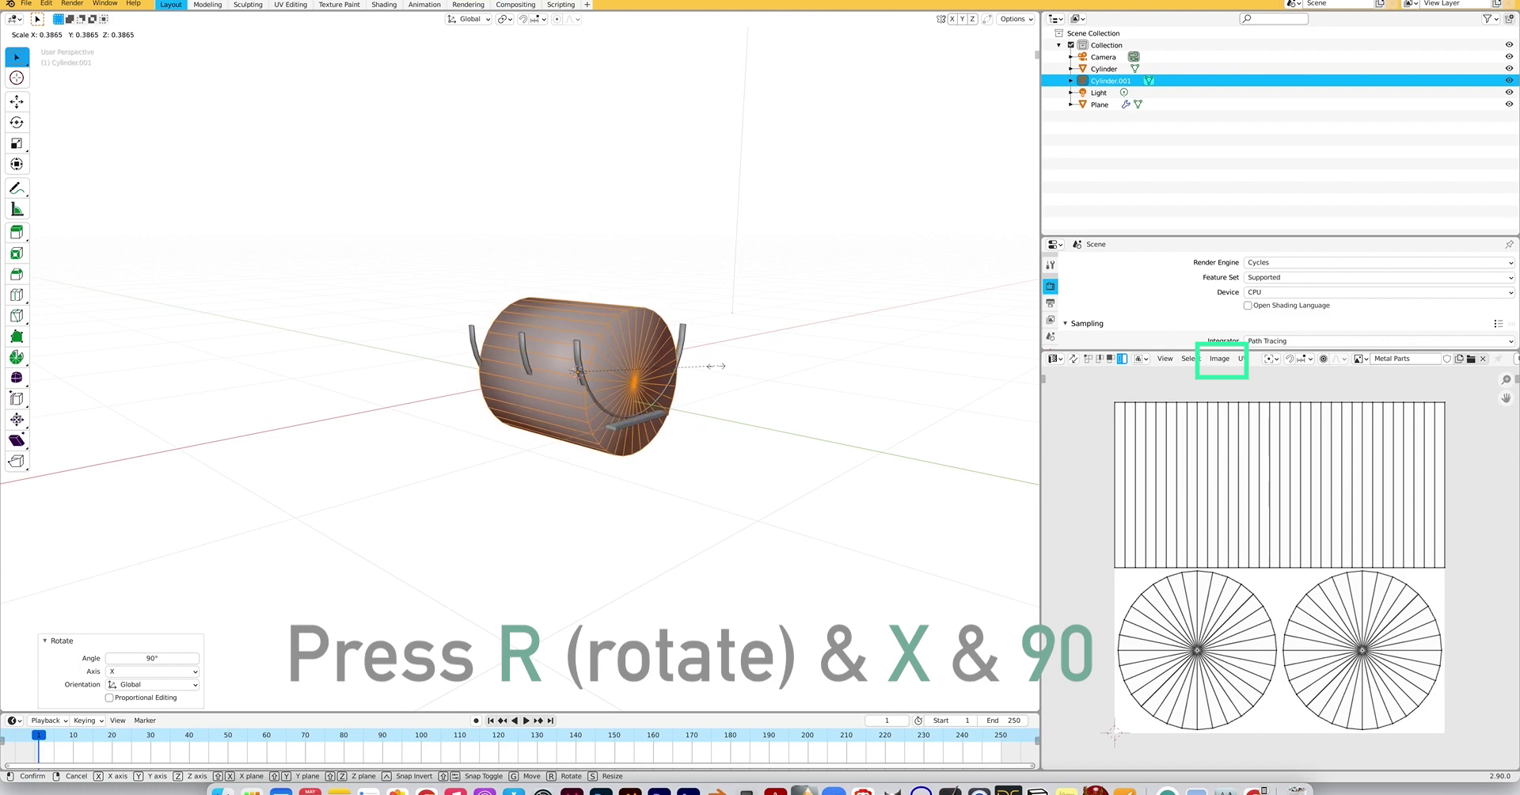
pyautogui.click(702, 377)
pyautogui.press('s')
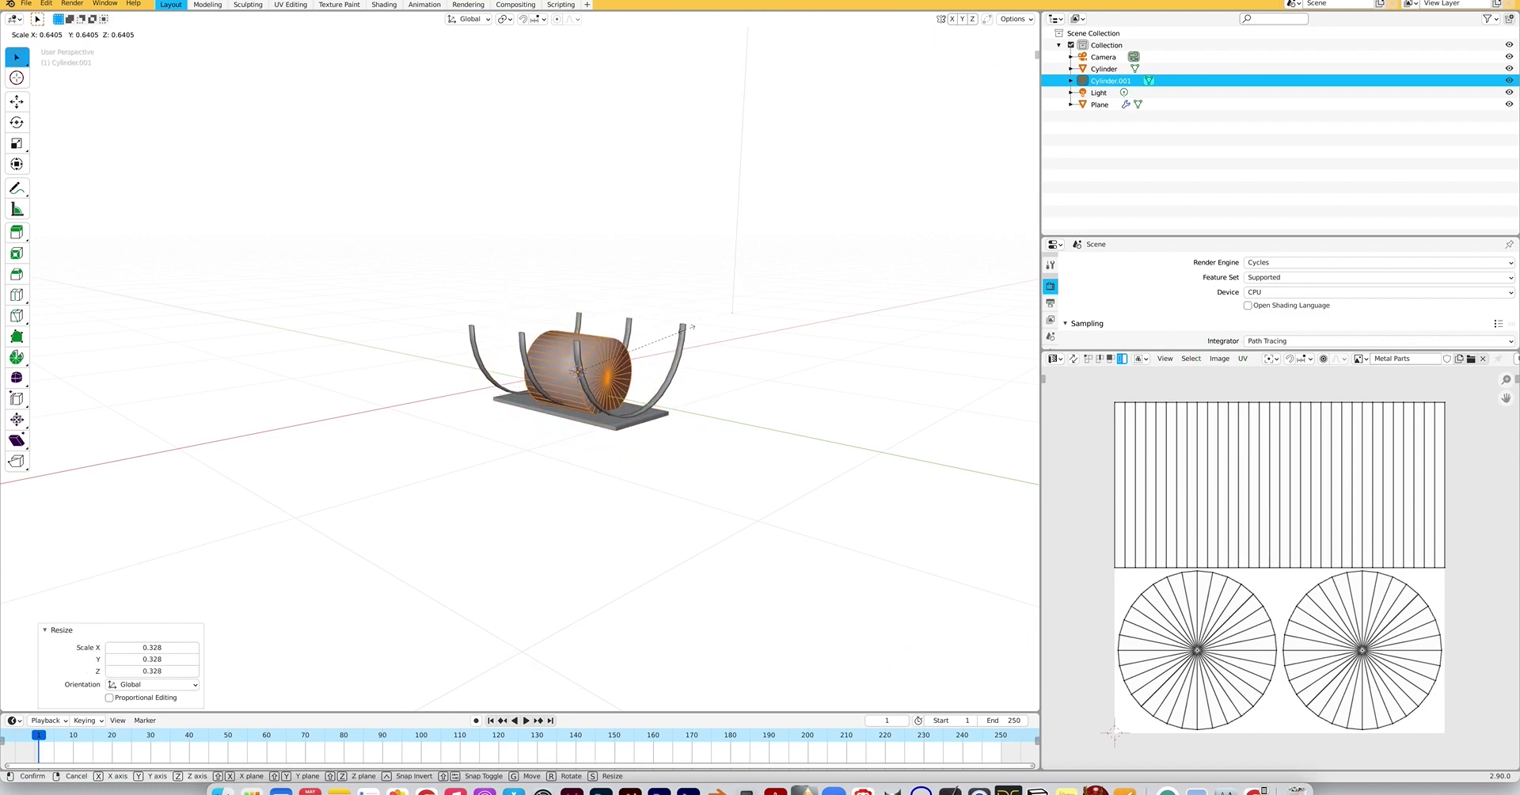
pyautogui.click(687, 336)
# Stretch the cylinder mesh along the Y axis by a factor of about 2.04.
pyautogui.moveTo(687, 336); pyautogui.dragTo(762, 326, button='middle')
pyautogui.press('s')
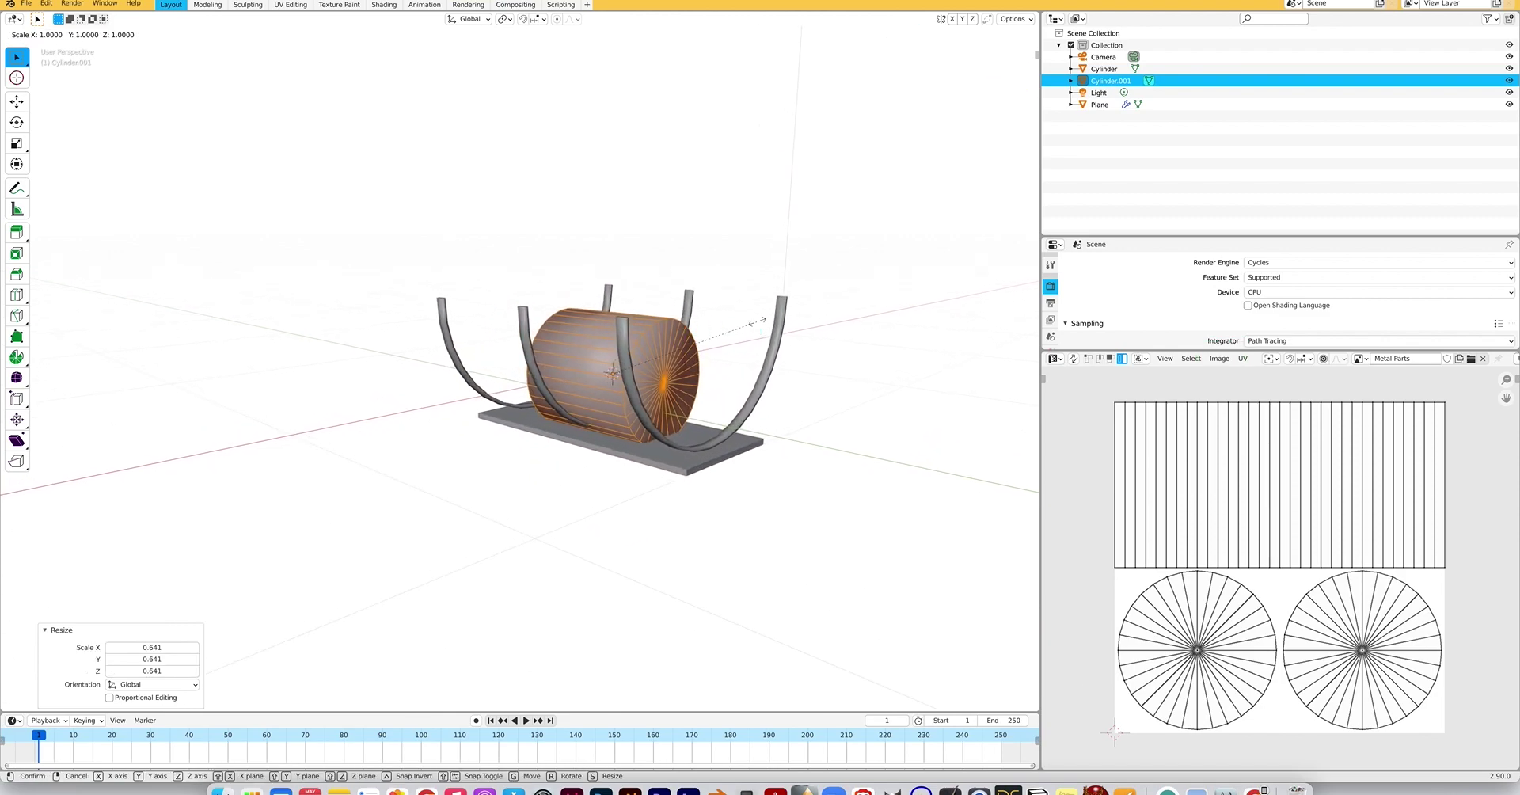
pyautogui.press('y')
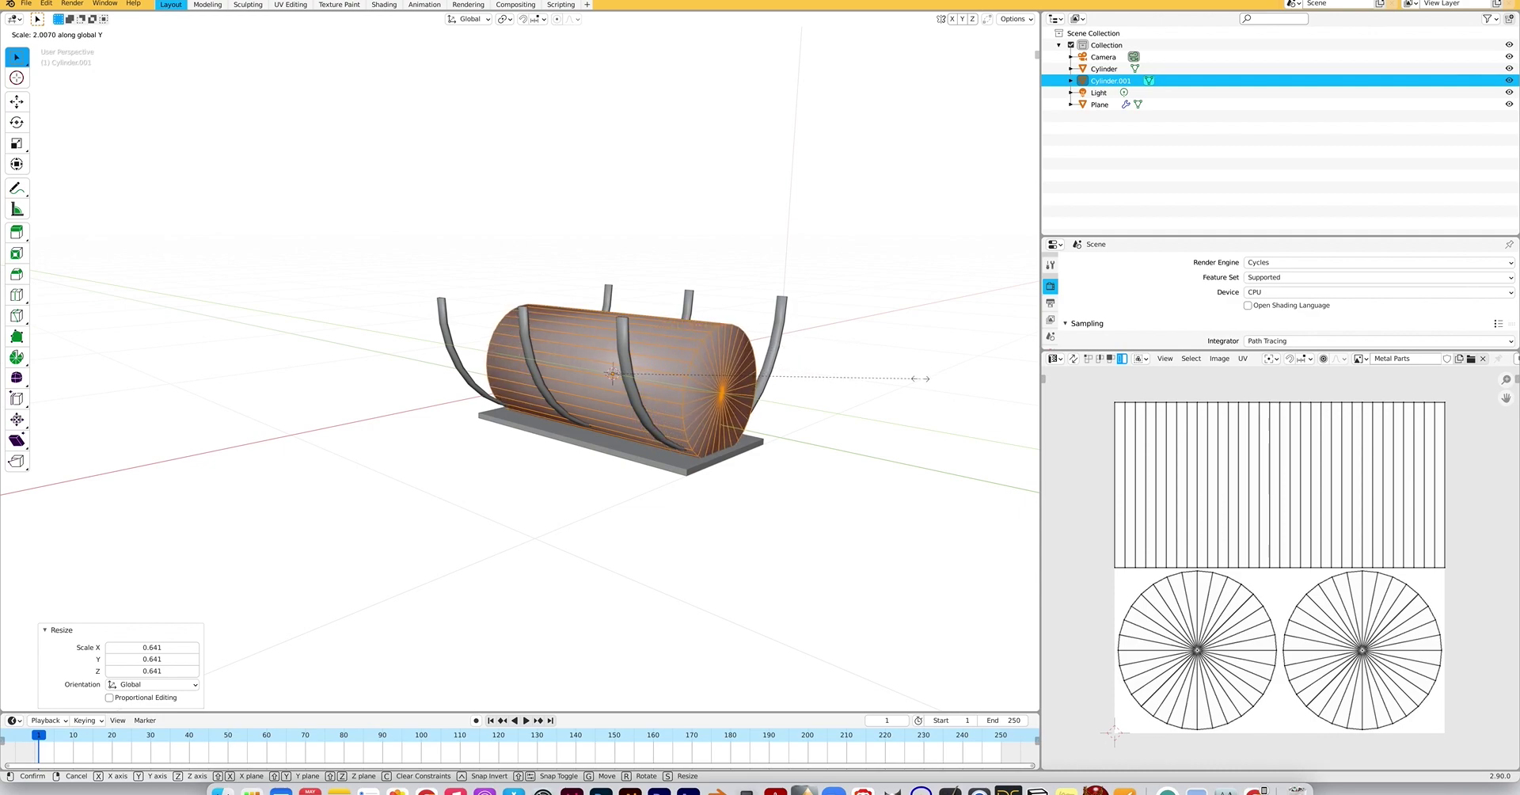
pyautogui.click(795, 327)
# Slim and lengthen the cylinder mesh by scaling it uniformly by about 0.70, along Y by about 1.58, and uniformly by about 0.935.
pyautogui.press('s')
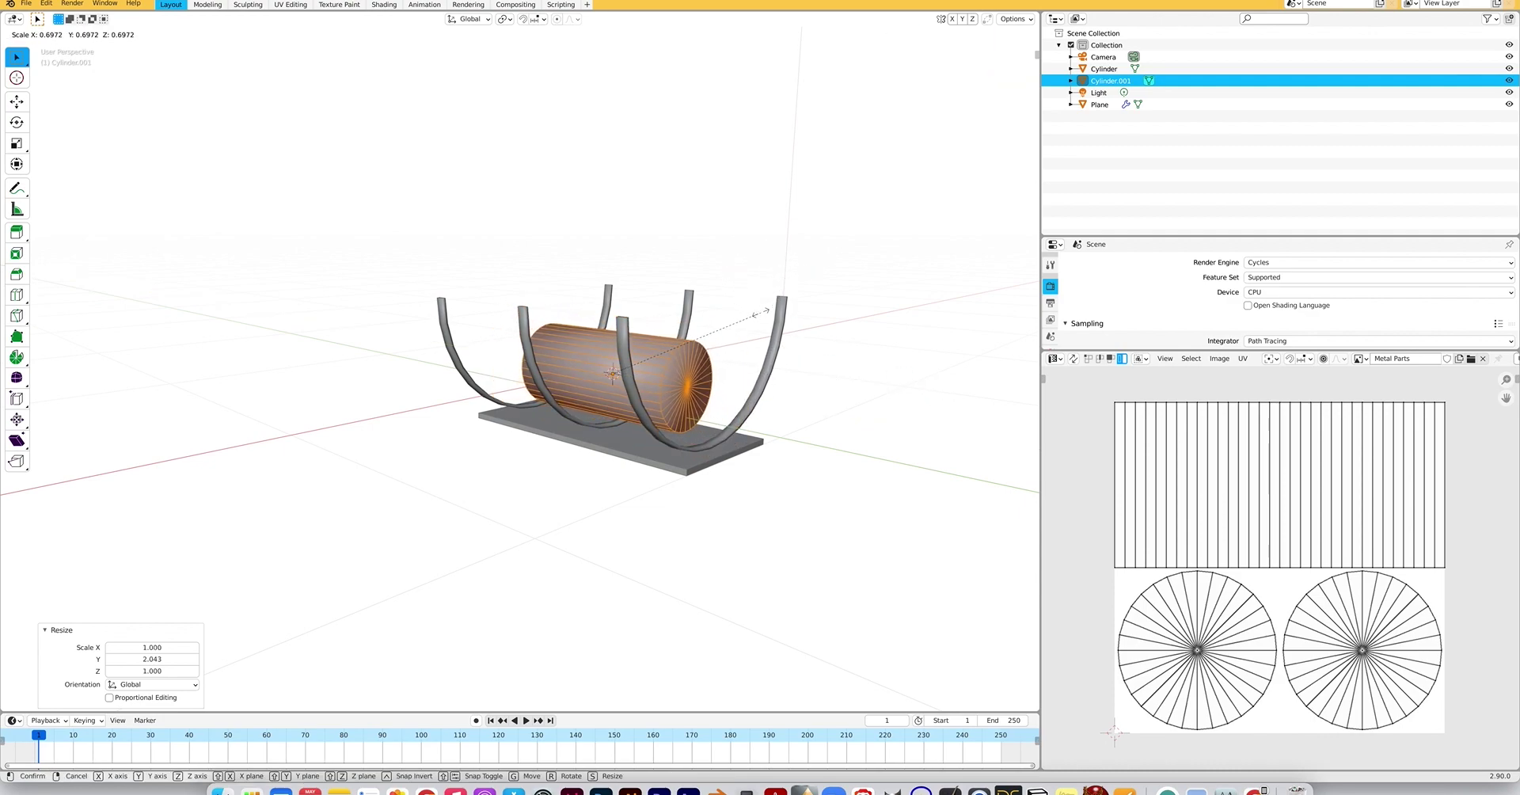
pyautogui.click(765, 318)
pyautogui.press('s')
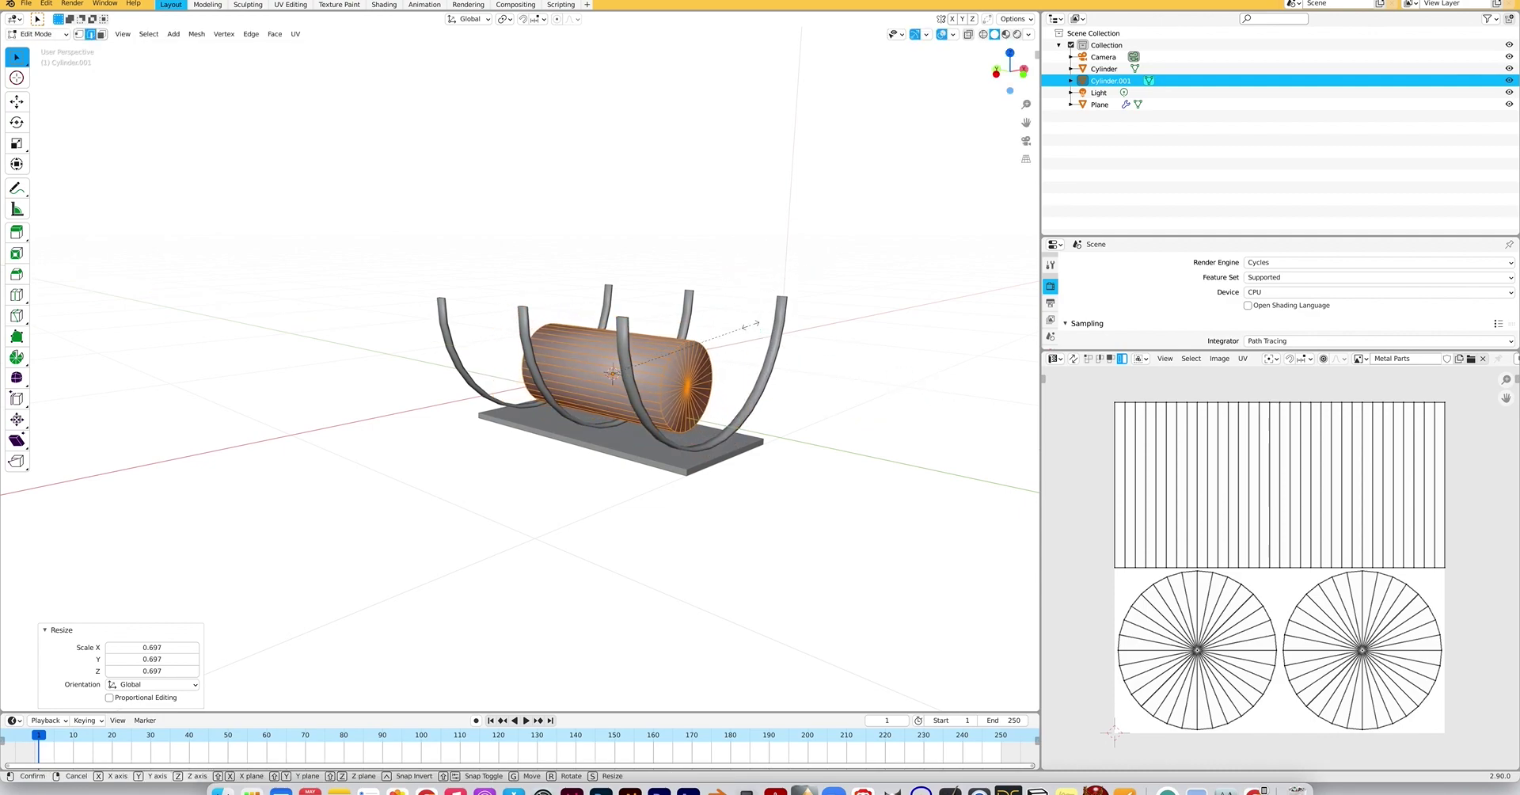
pyautogui.press('y')
pyautogui.click(837, 322)
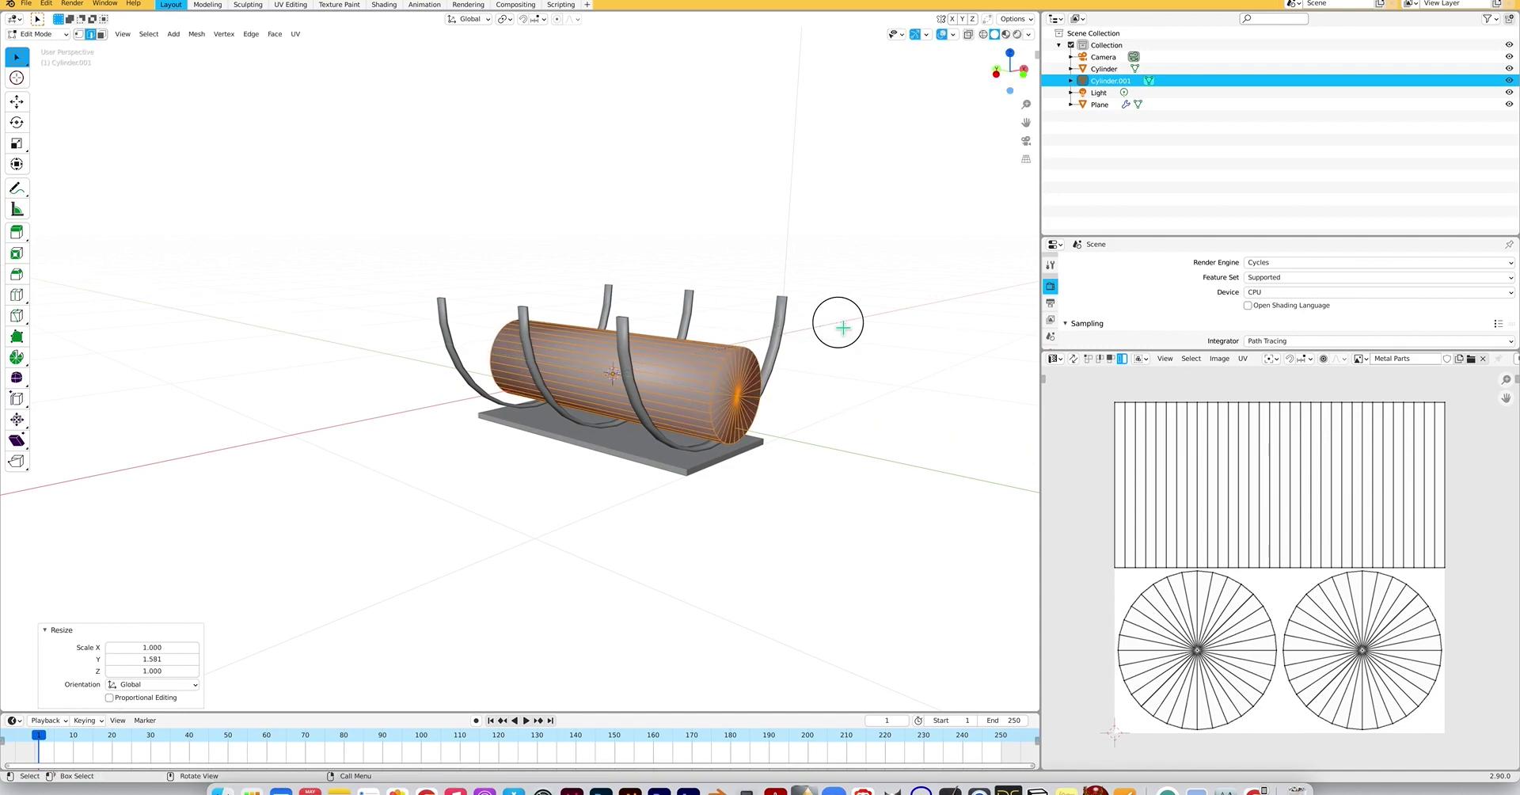
pyautogui.press('s')
pyautogui.click(826, 285)
# Lower the cylinder mesh by about 0.037 m along the Z axis towards the plank.
pyautogui.moveTo(760, 300); pyautogui.dragTo(703, 315, button='middle')
pyautogui.press('g')
pyautogui.press('z')
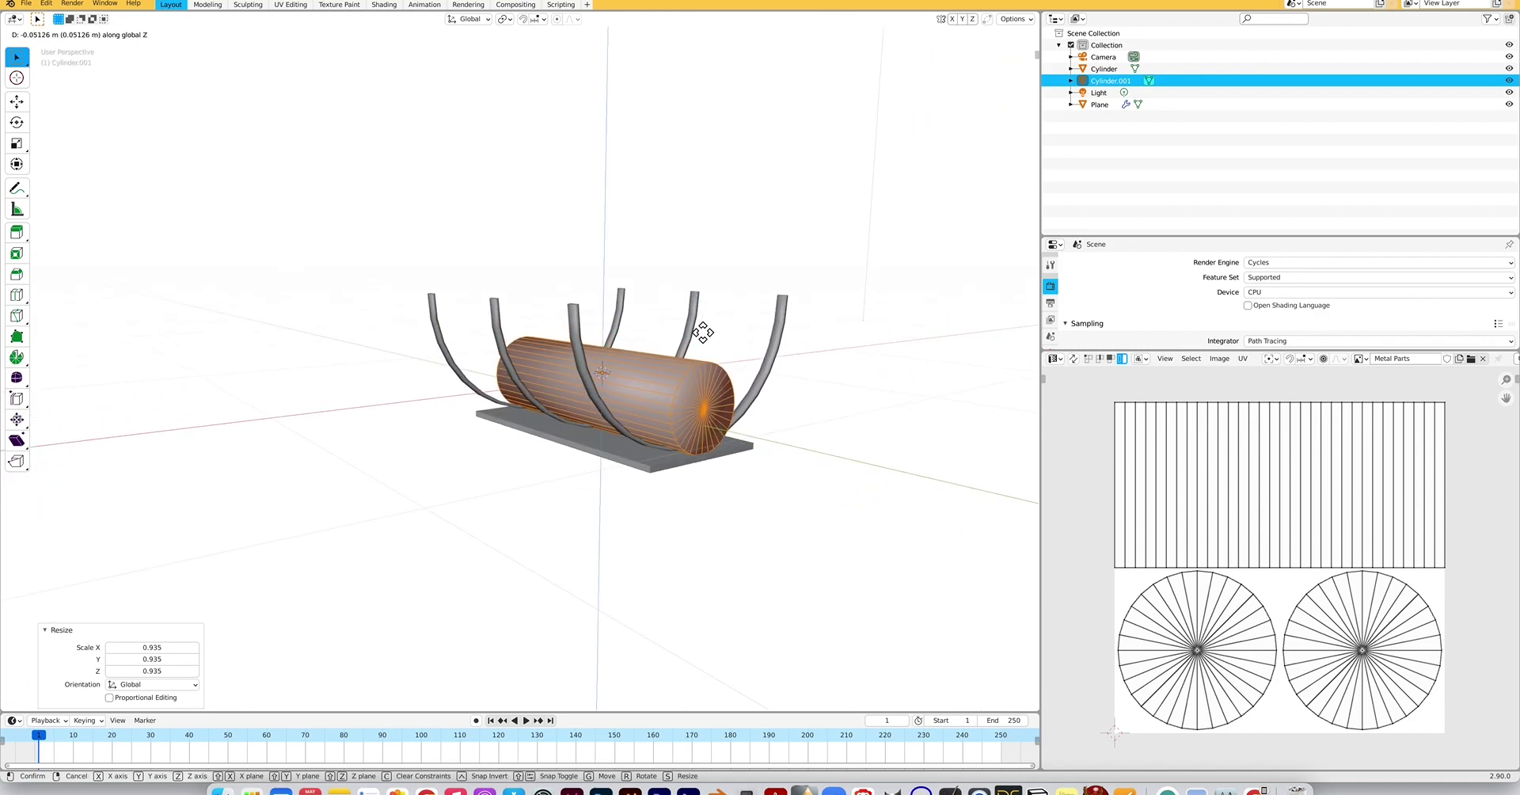
pyautogui.click(703, 324)
# Shift the cylinder mesh about -0.129 m along the X axis towards one side of the curved tubes.
pyautogui.press('KP_1')
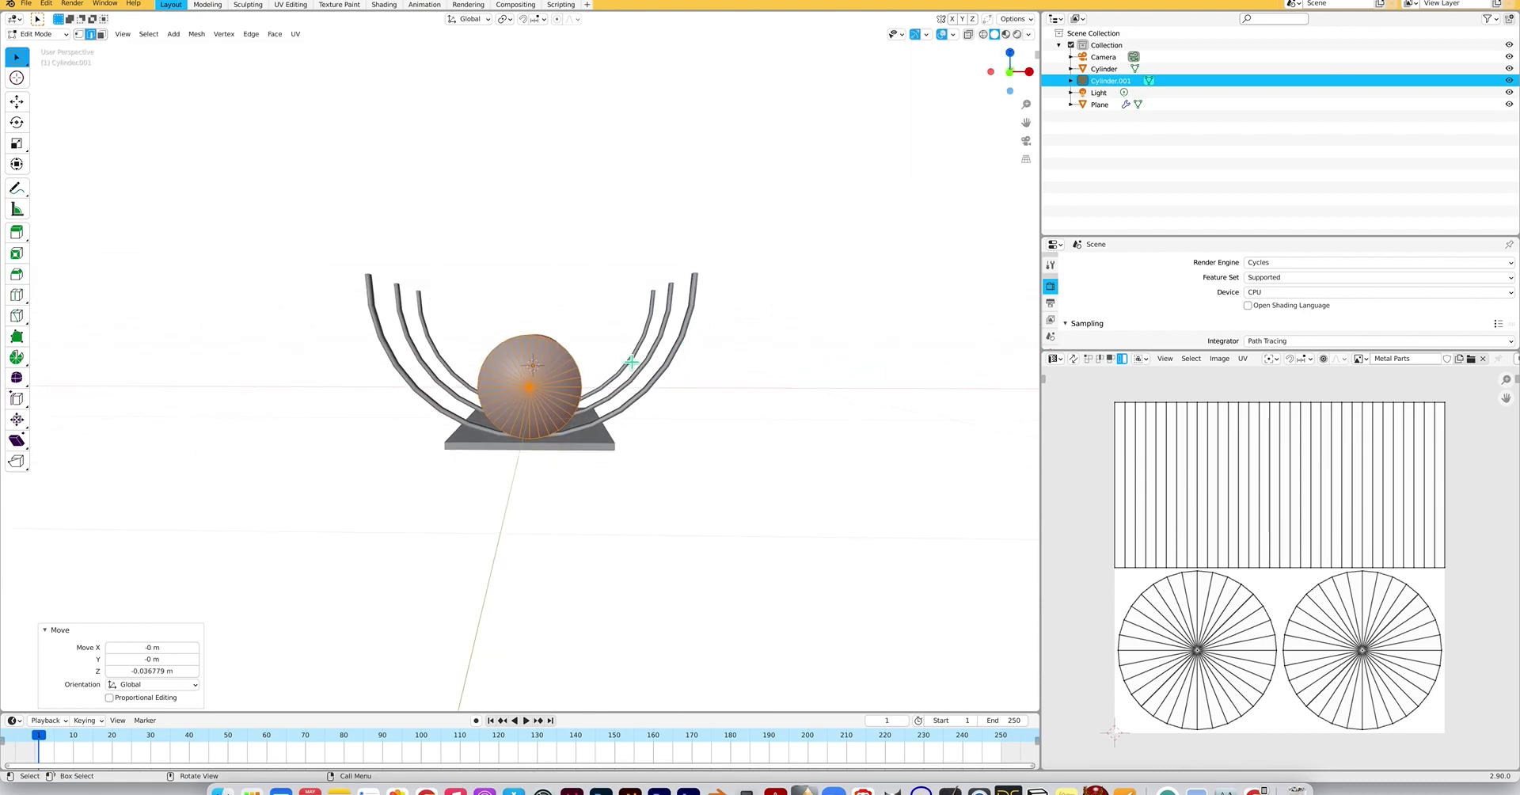
pyautogui.press('g')
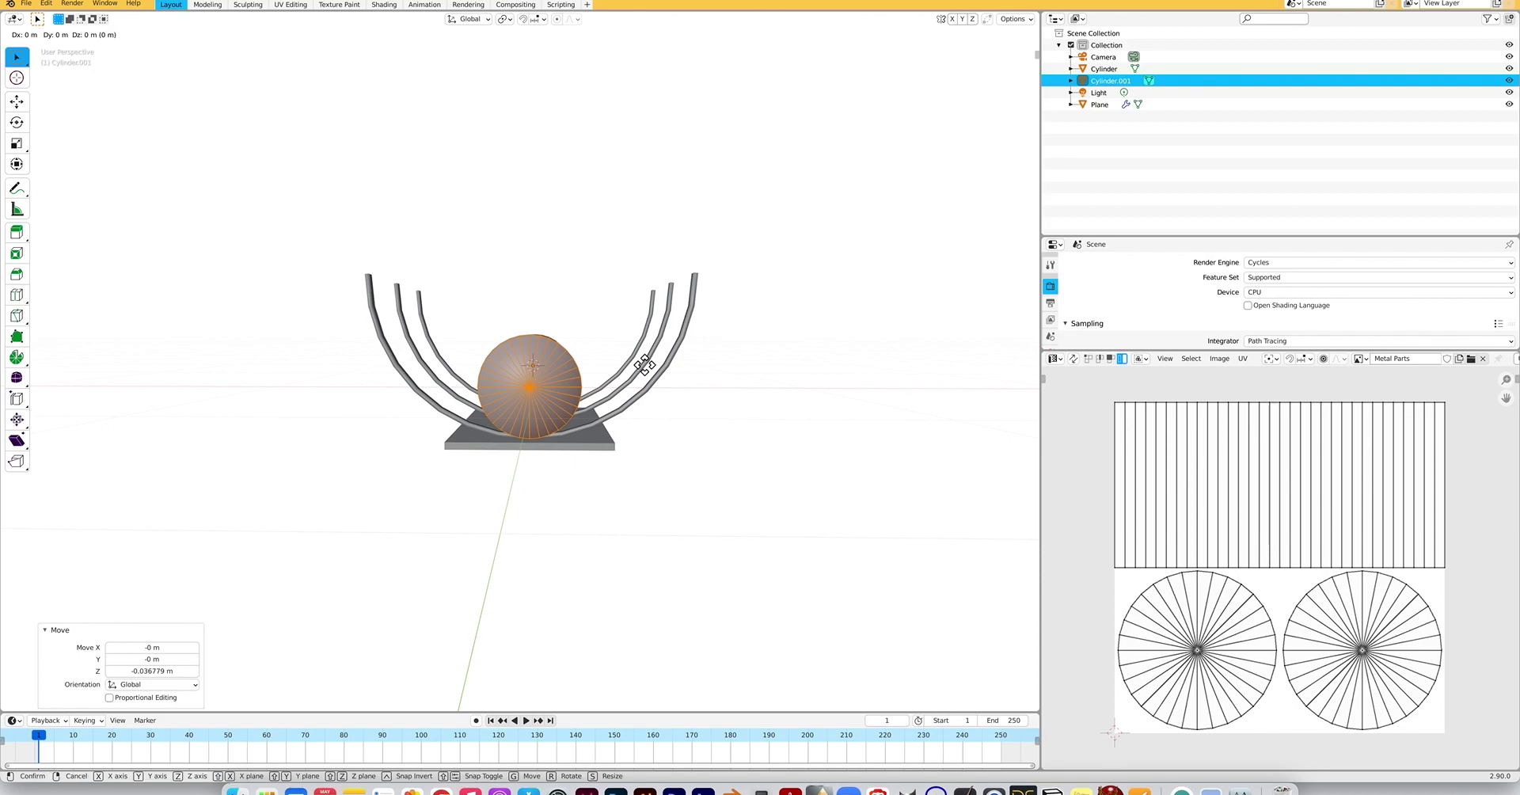
pyautogui.press('x')
pyautogui.click(605, 371)
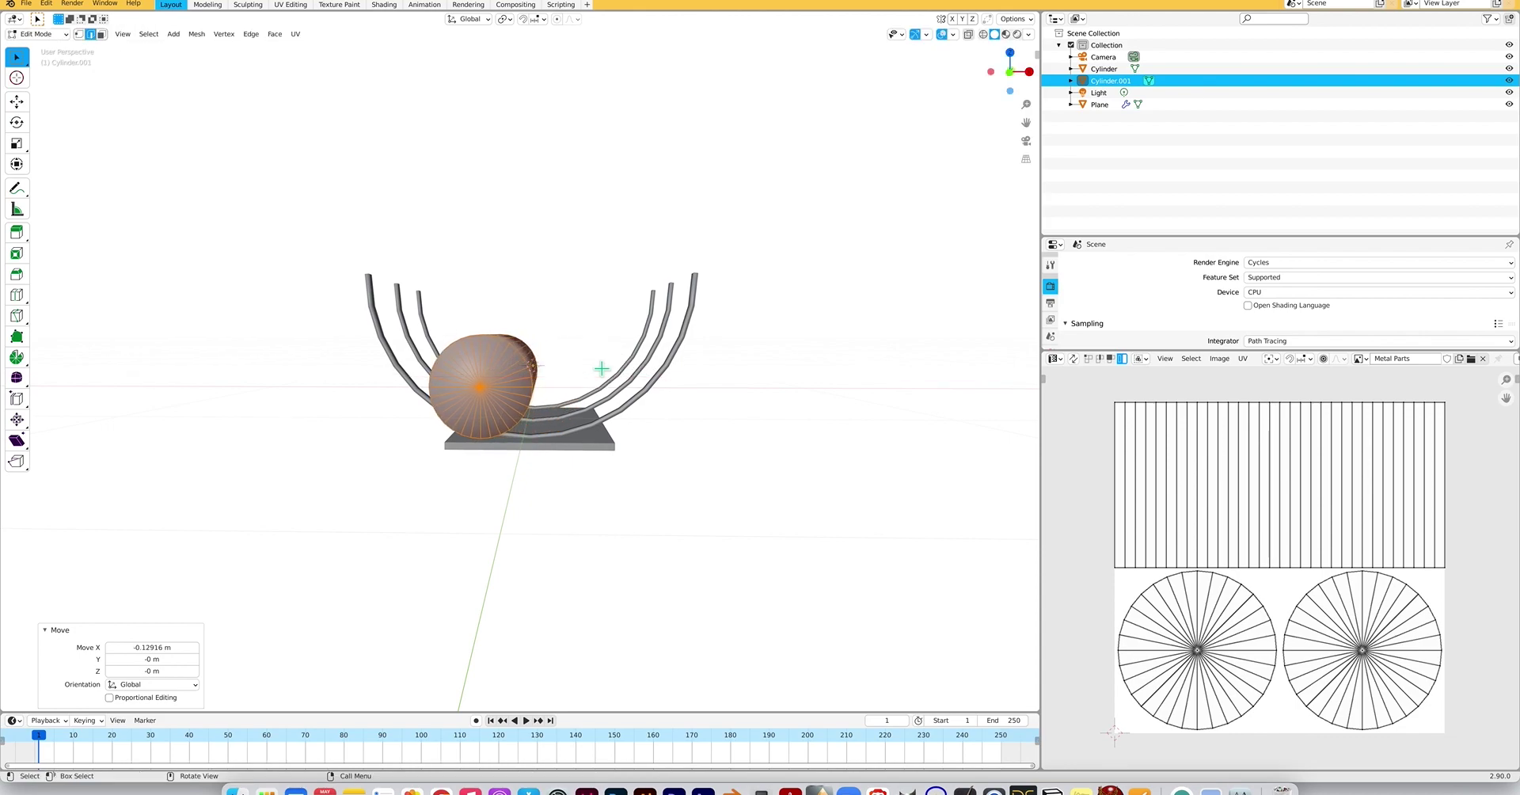
# Raise the cylinder mesh by about 0.035 m along the Z axis so it rests on the curved tubes.
pyautogui.hscroll(-10, 603, 368)
pyautogui.hscroll(5, 602, 369)
pyautogui.press('g')
pyautogui.press('z')
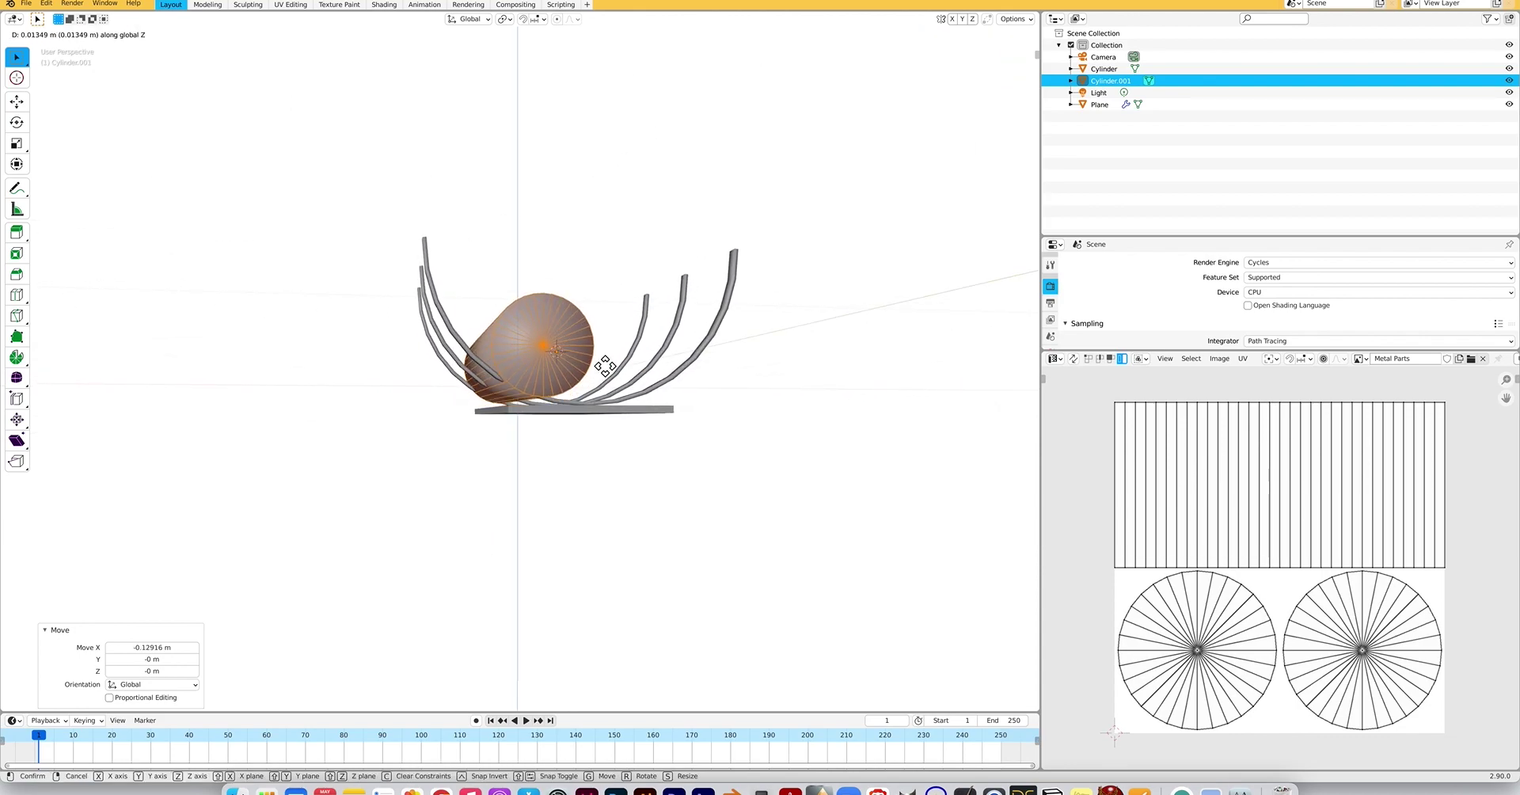
pyautogui.click(601, 361)
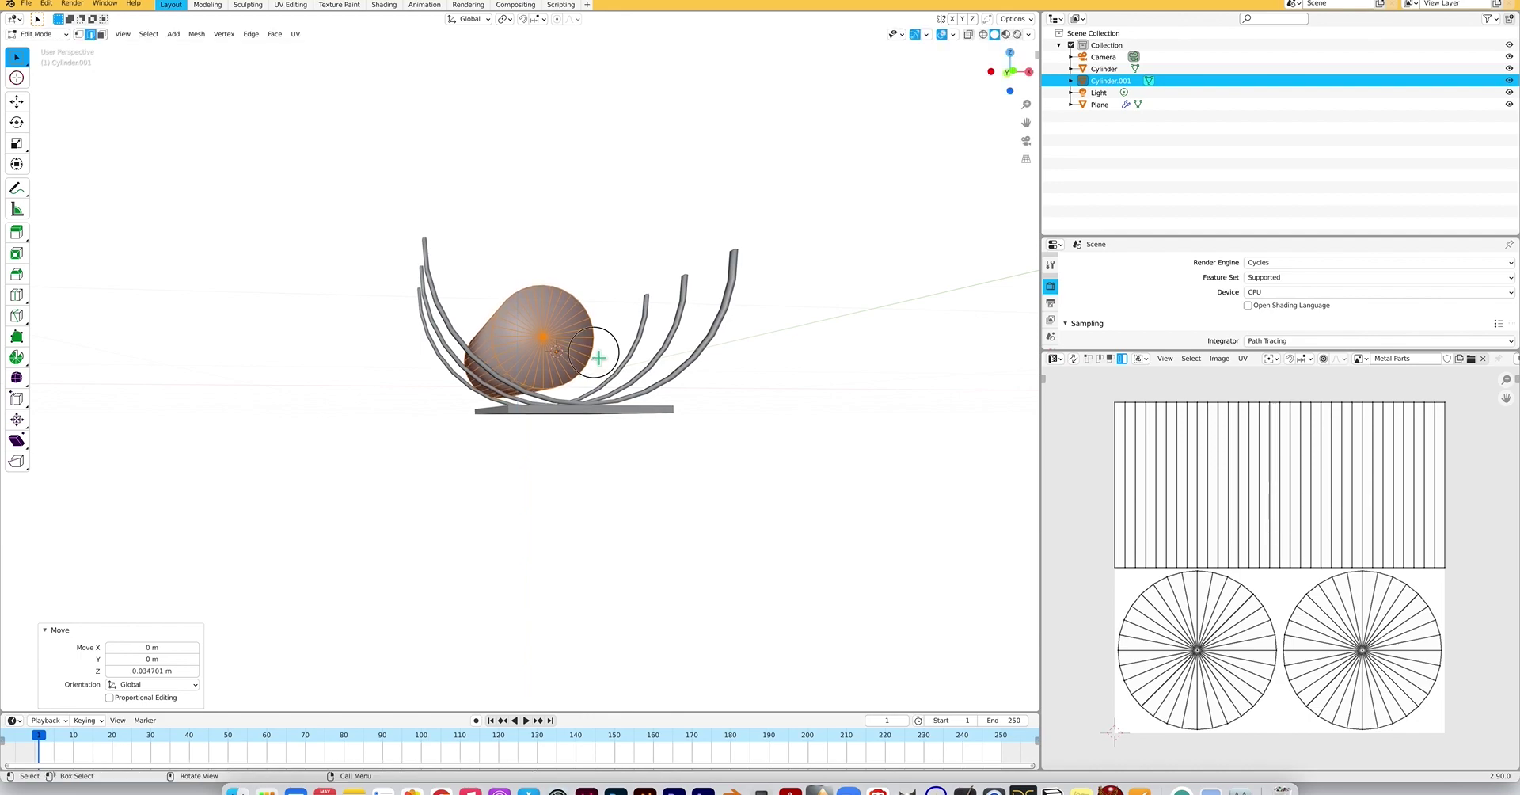
# Examine from several angles how the cylinder sits against the curved tubes and the plank.
pyautogui.scroll(-10, 600, 363)
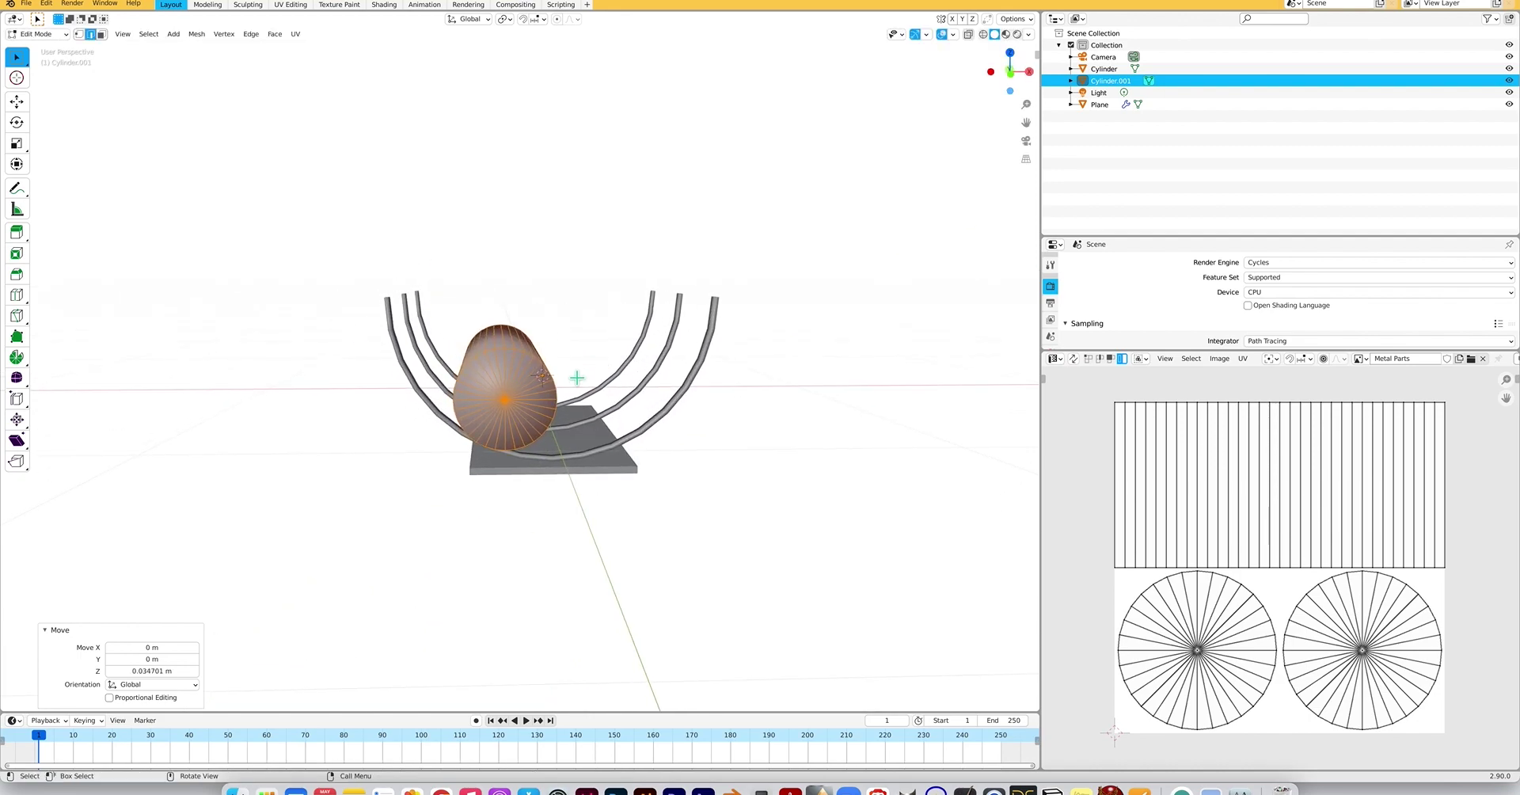
pyautogui.scroll(10, 543, 380)
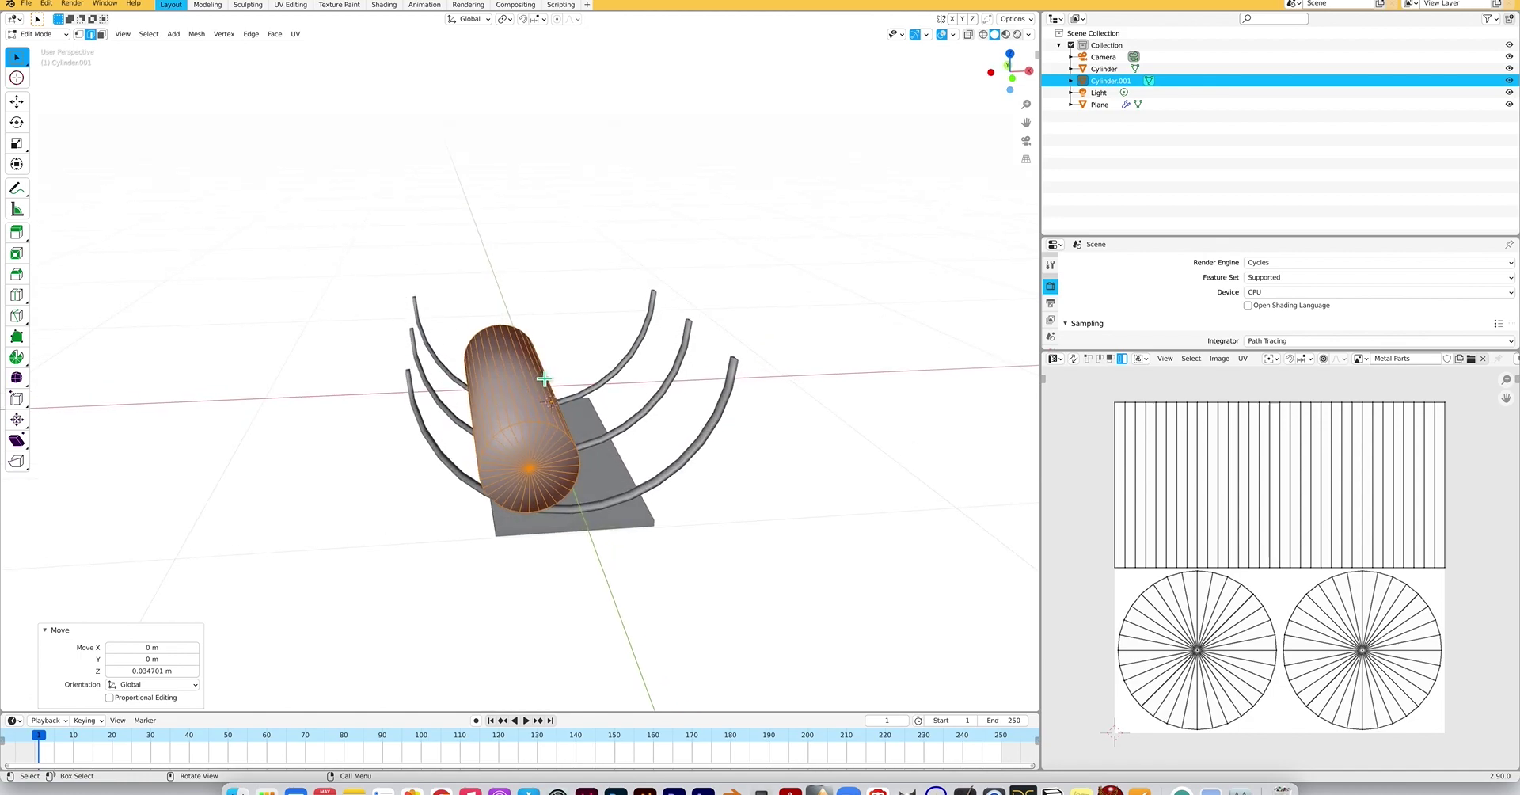
pyautogui.scroll(-8, 544, 379)
pyautogui.scroll(-5, 544, 379)
pyautogui.hscroll(-10, 543, 379)
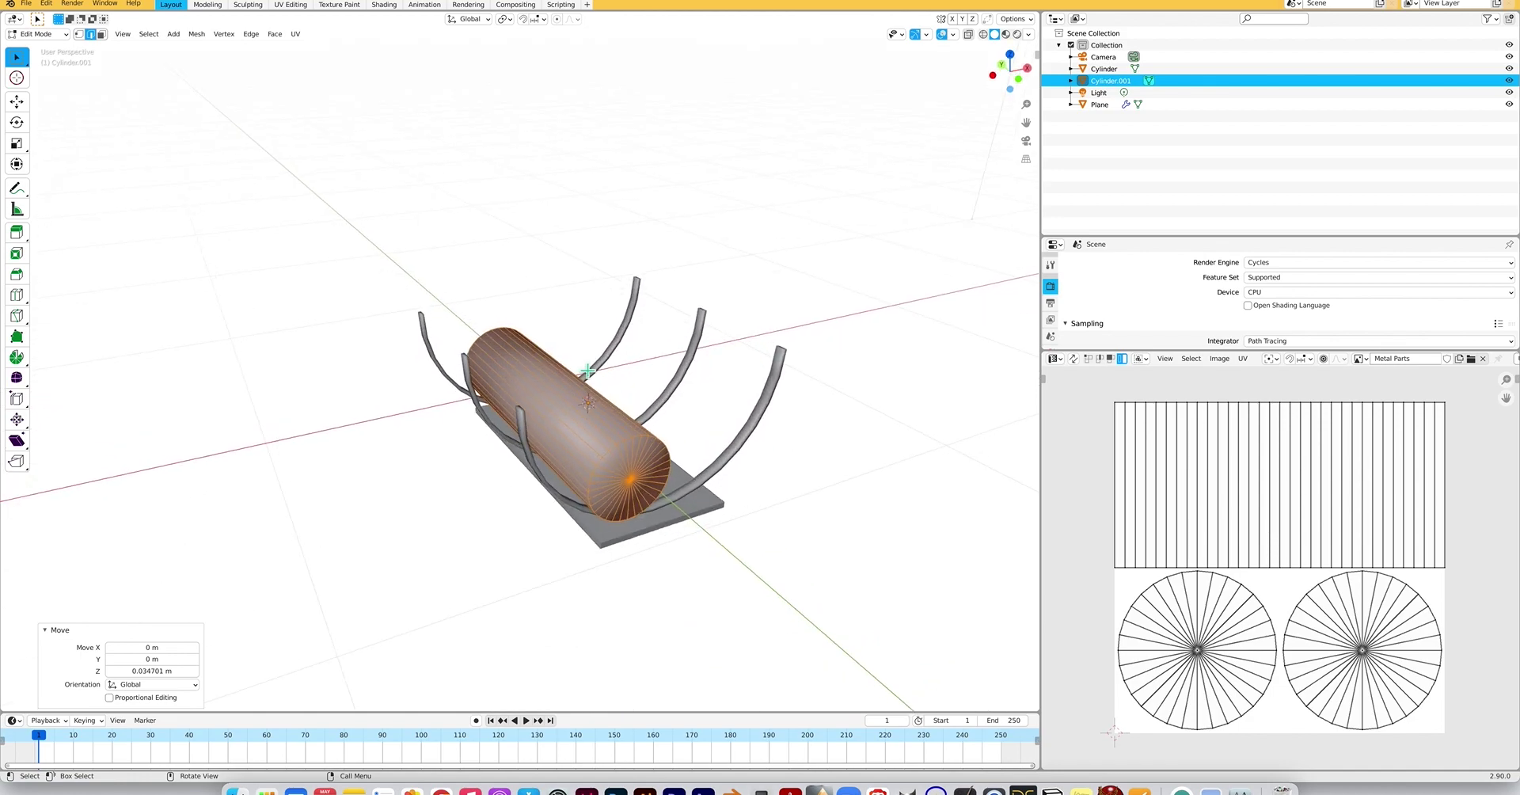
pyautogui.hscroll(-5, 588, 370)
pyautogui.scroll(-5, 805, 349)
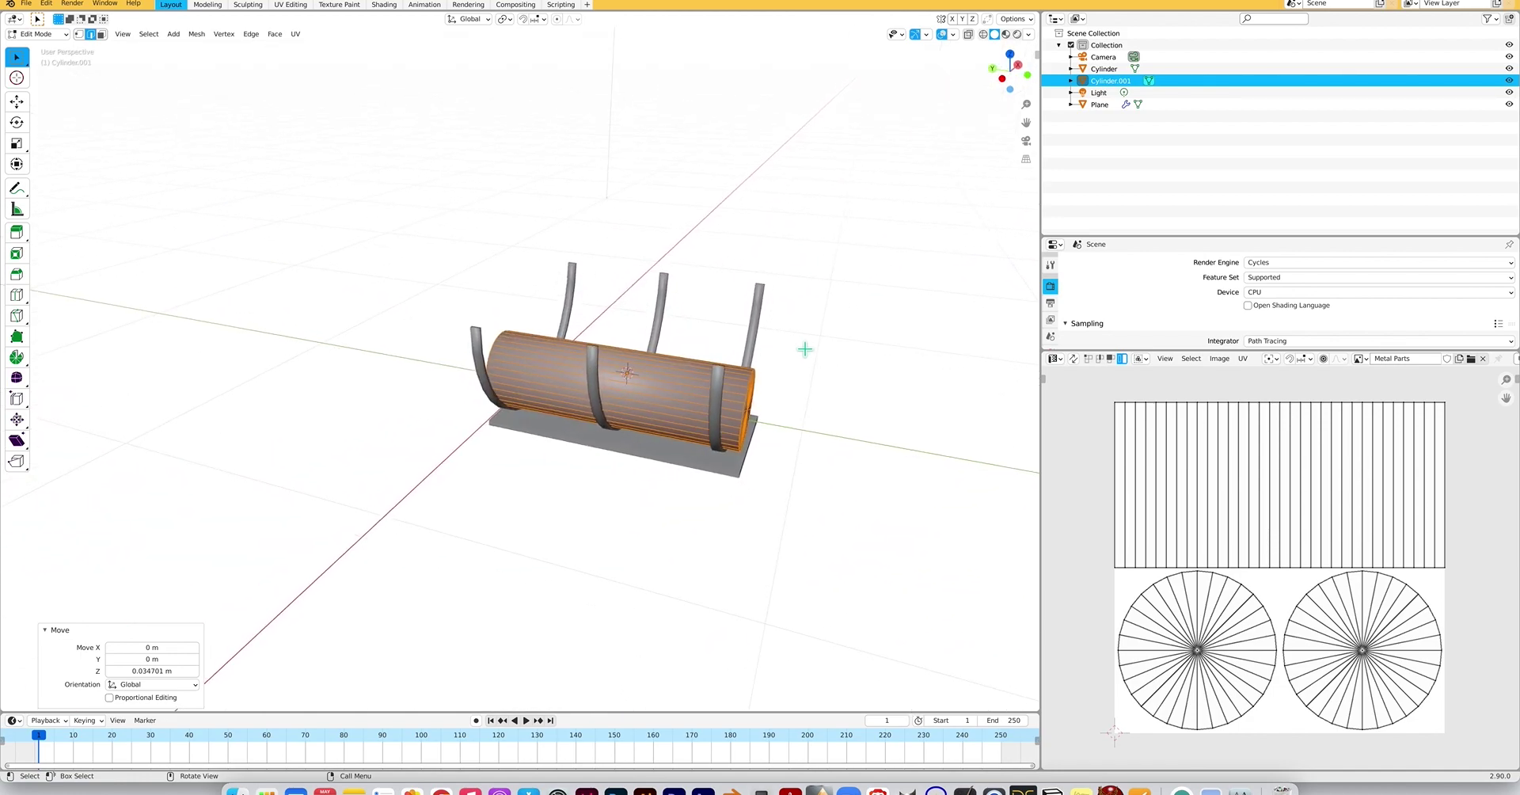
pyautogui.hscroll(-10, 806, 349)
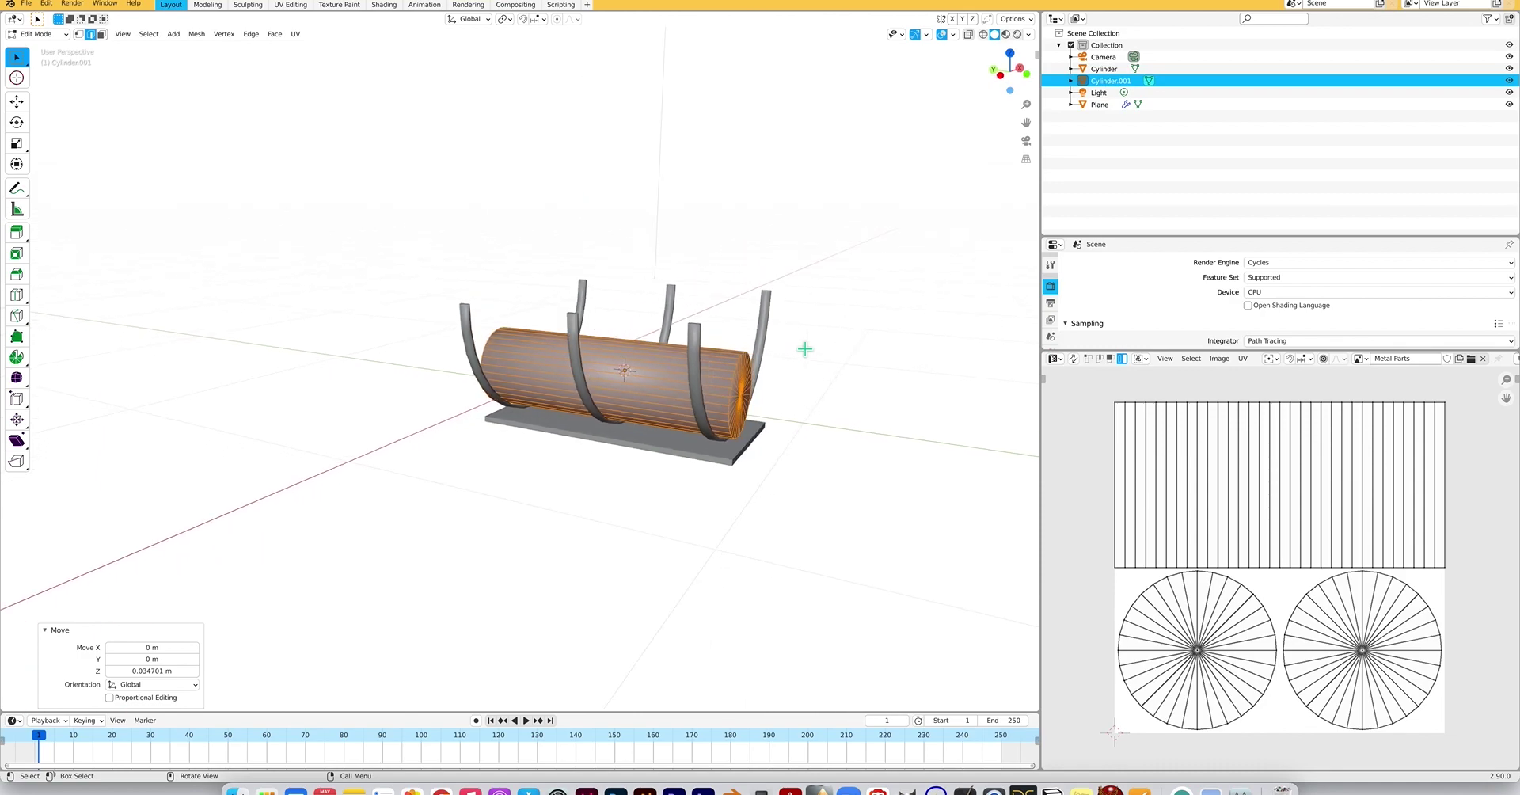
# Deselect the mesh, select the edge loop around one end cap of the cylinder and mark it as a seam.
pyautogui.scroll(5, 604, 400)
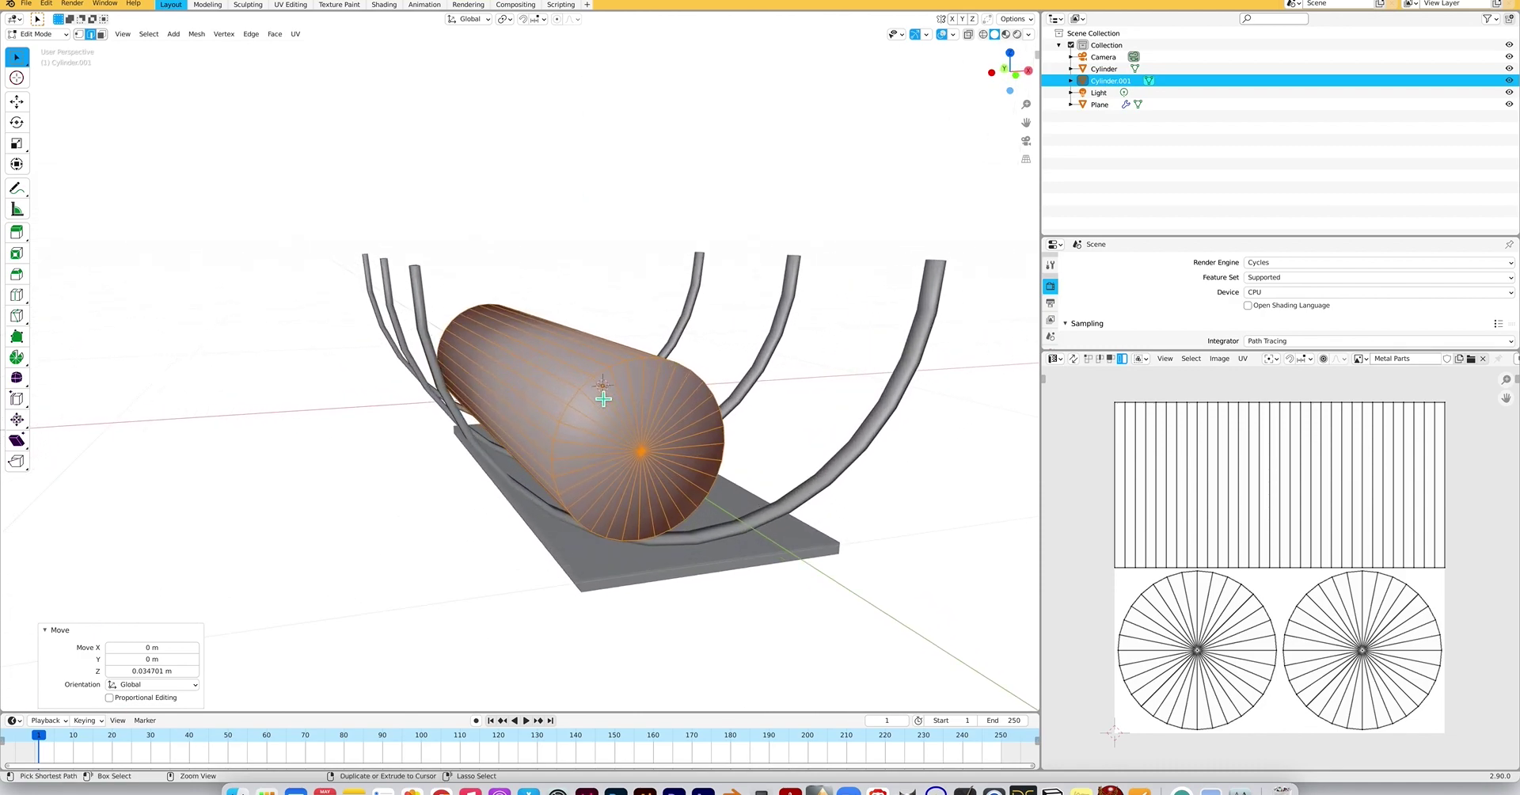
pyautogui.hotkey('alt', 'a')
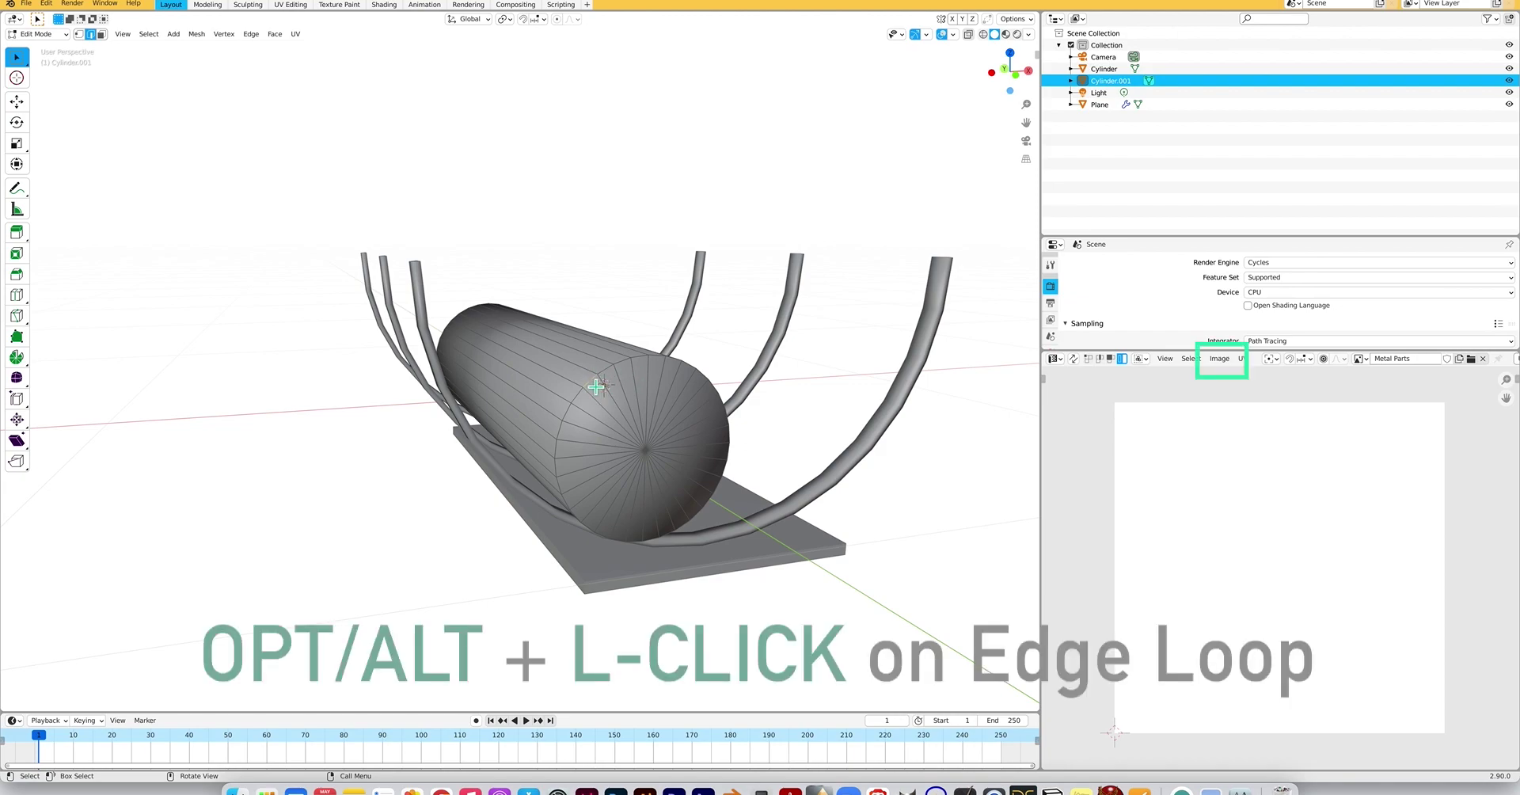
pyautogui.press('alt')
pyautogui.keyDown('alt'); pyautogui.click(594, 388); pyautogui.keyUp('alt')
pyautogui.rightClick(594, 388)
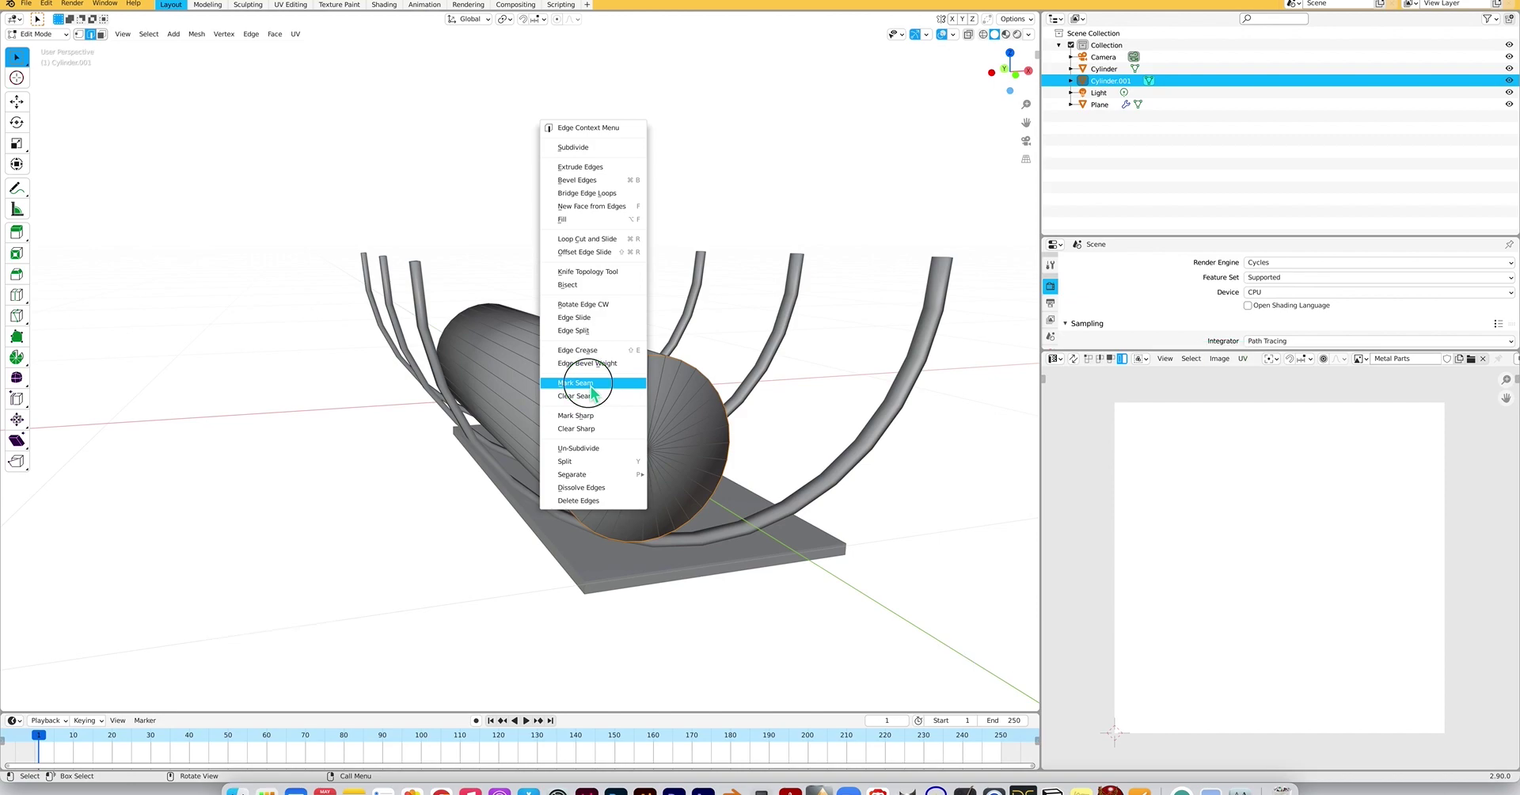
pyautogui.click(627, 390)
# Select the edge loop around the cylinder's opposite end cap and mark it as a seam.
pyautogui.moveTo(627, 391); pyautogui.dragTo(592, 412, button='middle')
pyautogui.keyDown('ctrl'); pyautogui.scroll(3, 592, 412); pyautogui.keyUp('ctrl')
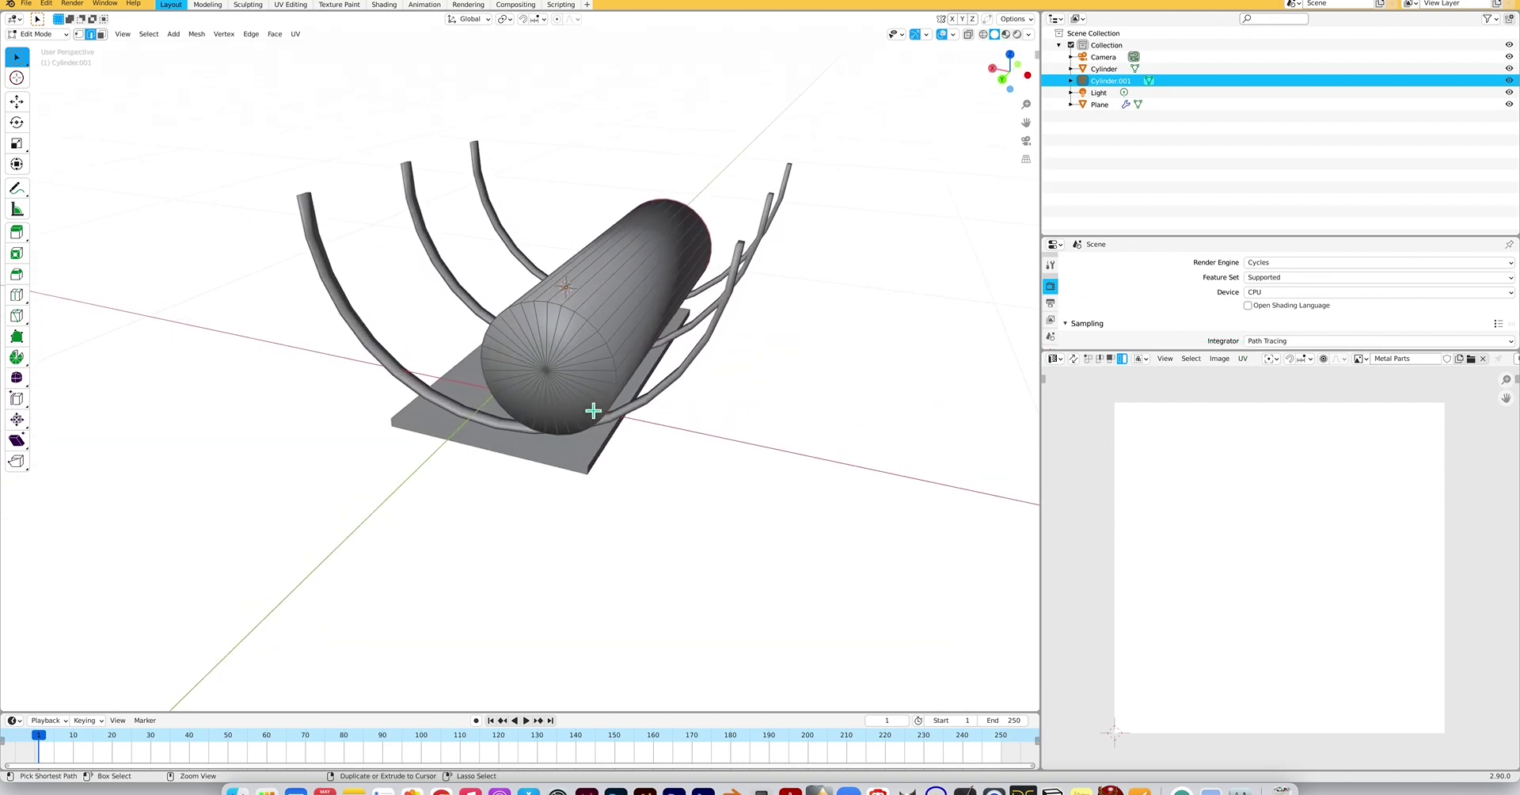
pyautogui.keyDown('alt'); pyautogui.click(597, 330); pyautogui.keyUp('alt')
pyautogui.rightClick(598, 331)
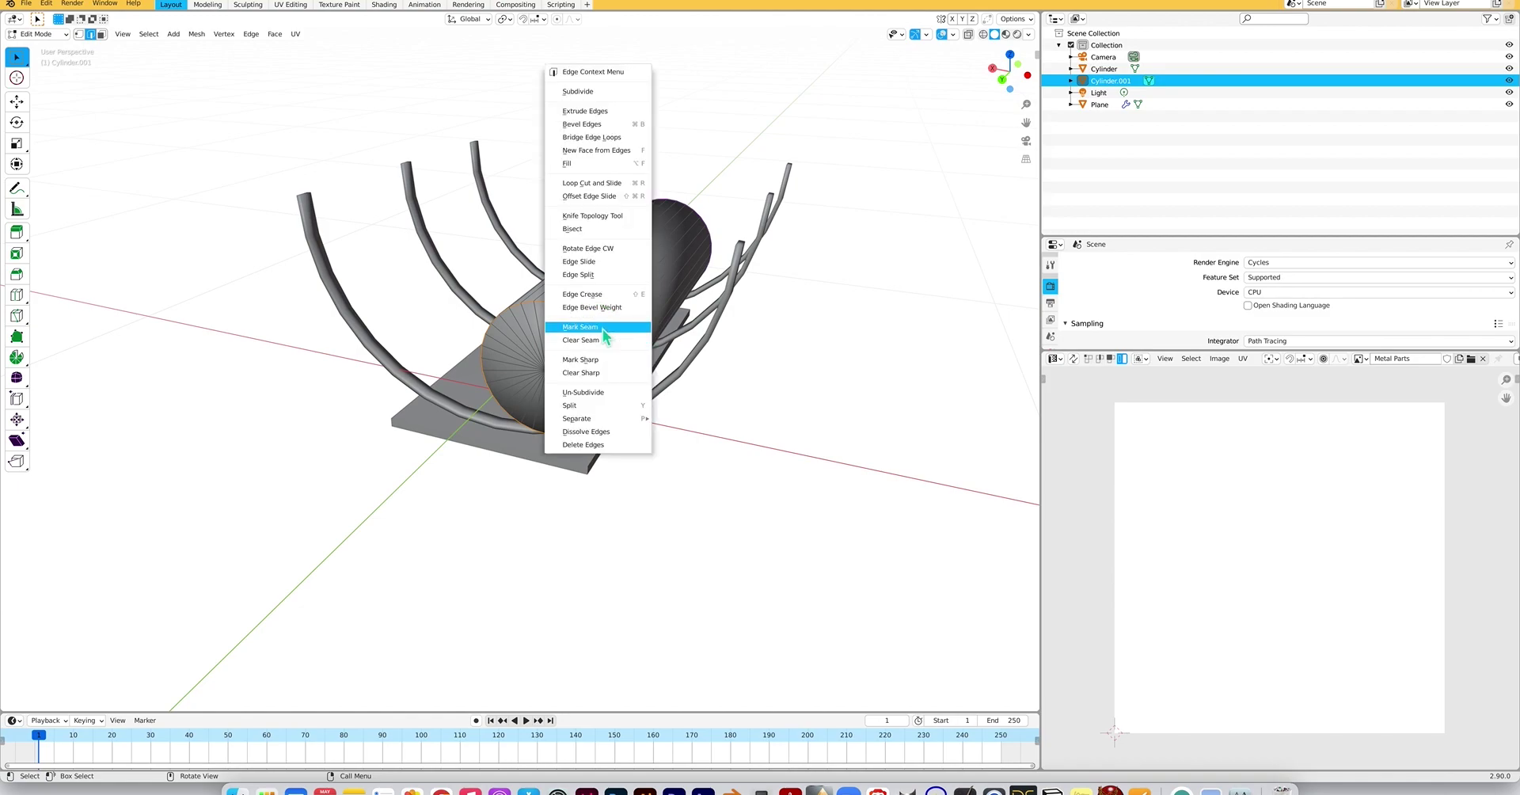
pyautogui.click(608, 326)
pyautogui.click(710, 372)
# Mark a lengthwise edge along the underside of the cylinder as a seam.
pyautogui.scroll(-10, 710, 371)
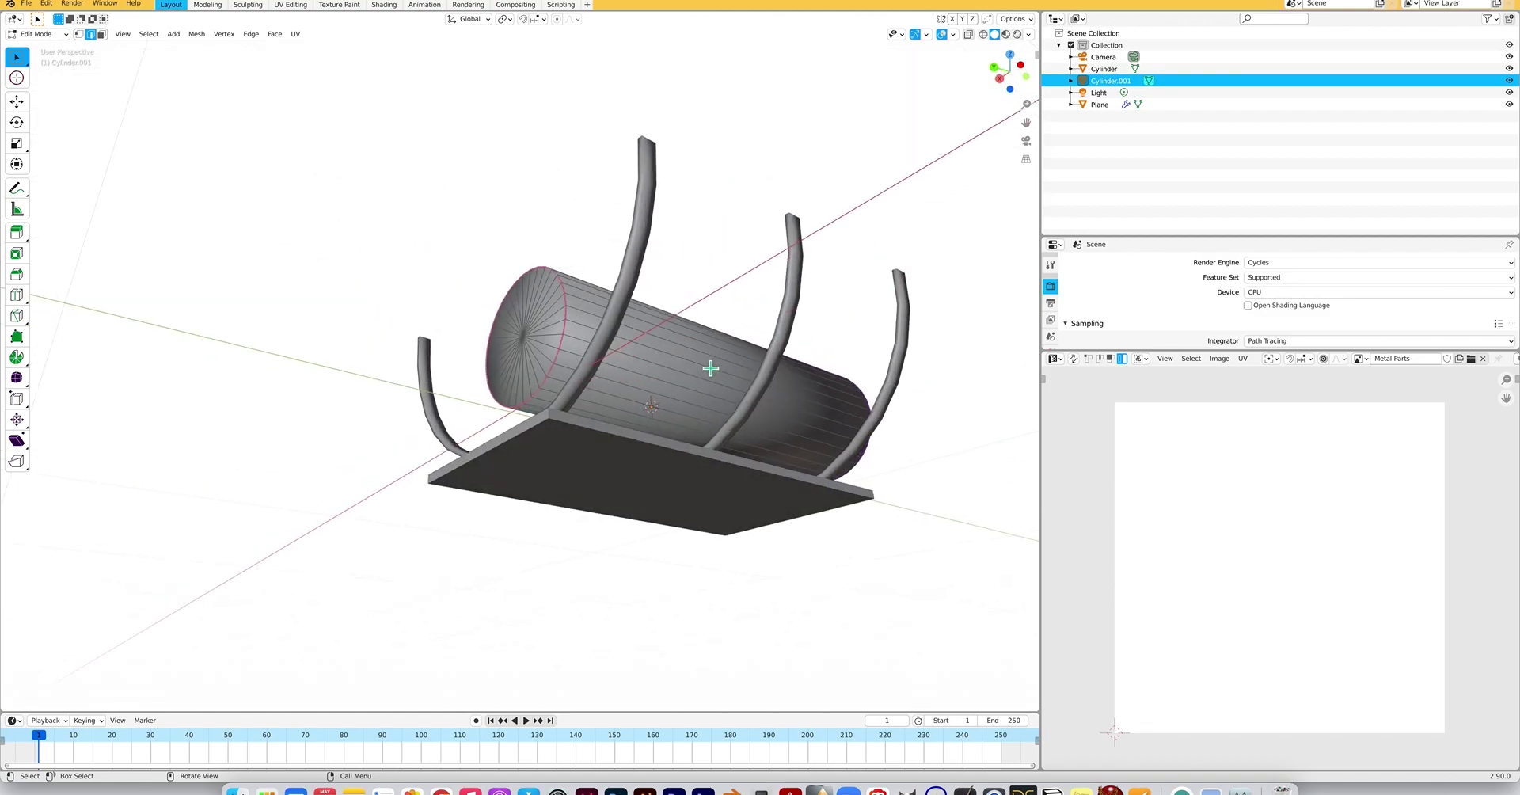
pyautogui.hscroll(-5, 710, 368)
pyautogui.hscroll(-5, 729, 370)
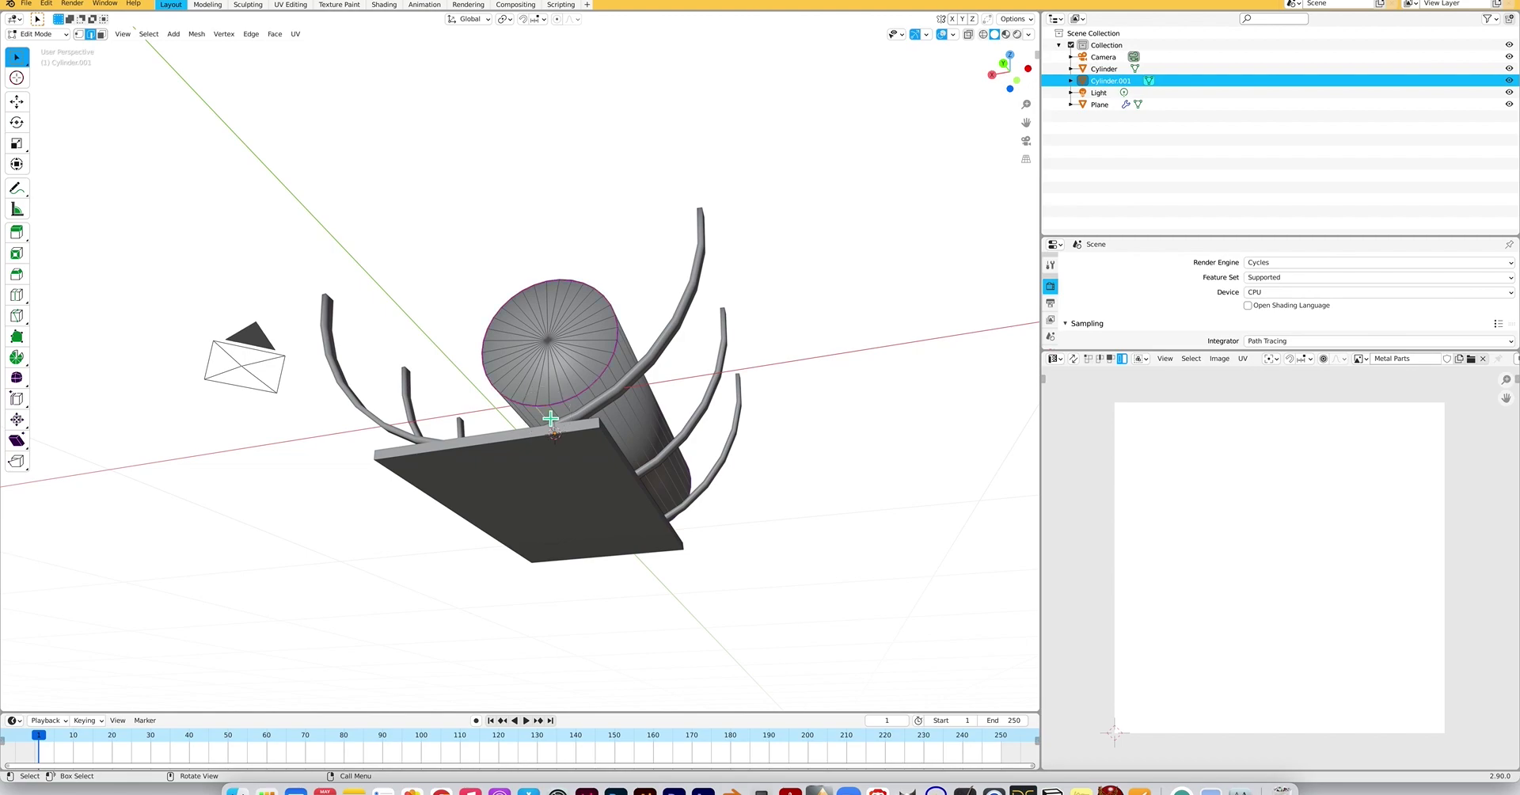
pyautogui.hscroll(-5, 641, 430)
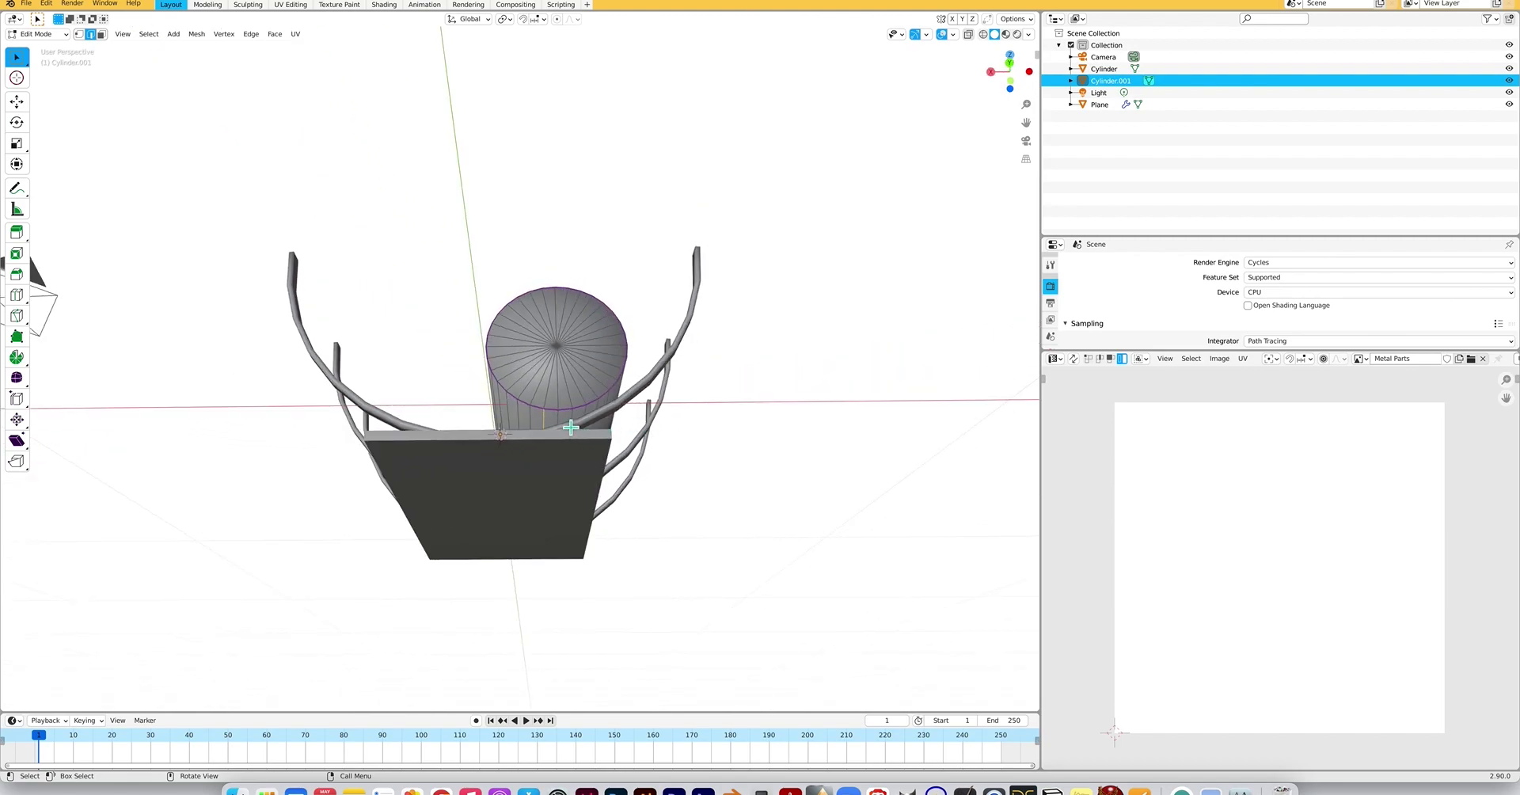
pyautogui.hscroll(-5, 616, 431)
pyautogui.scroll(5, 616, 431)
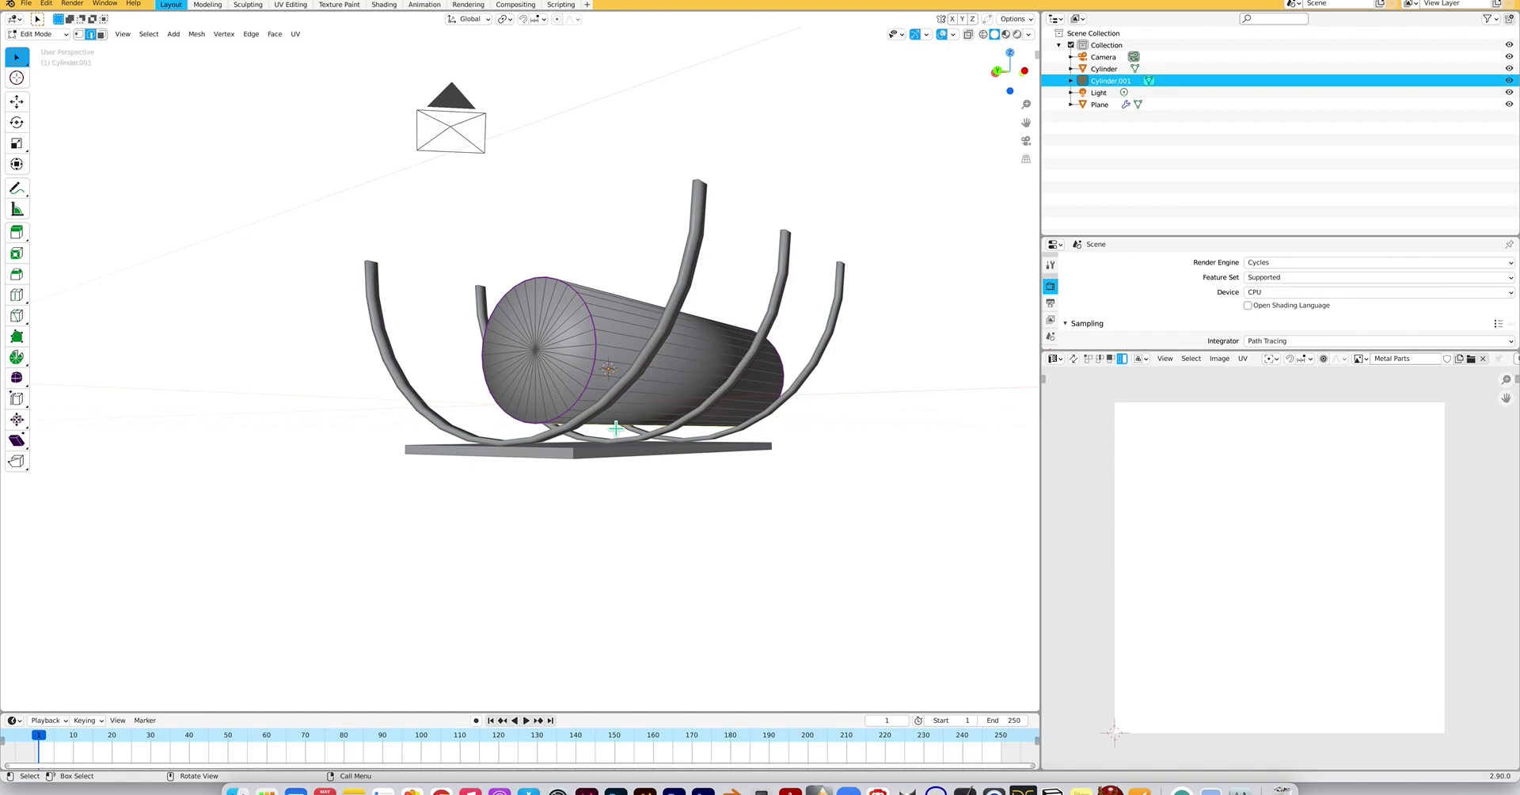
pyautogui.rightClick(616, 428)
pyautogui.click(622, 429)
# Select the entire cylinder mesh and its three UV islands, the rectangular side and both circular caps.
pyautogui.hscroll(5, 691, 388)
pyautogui.hscroll(10, 691, 388)
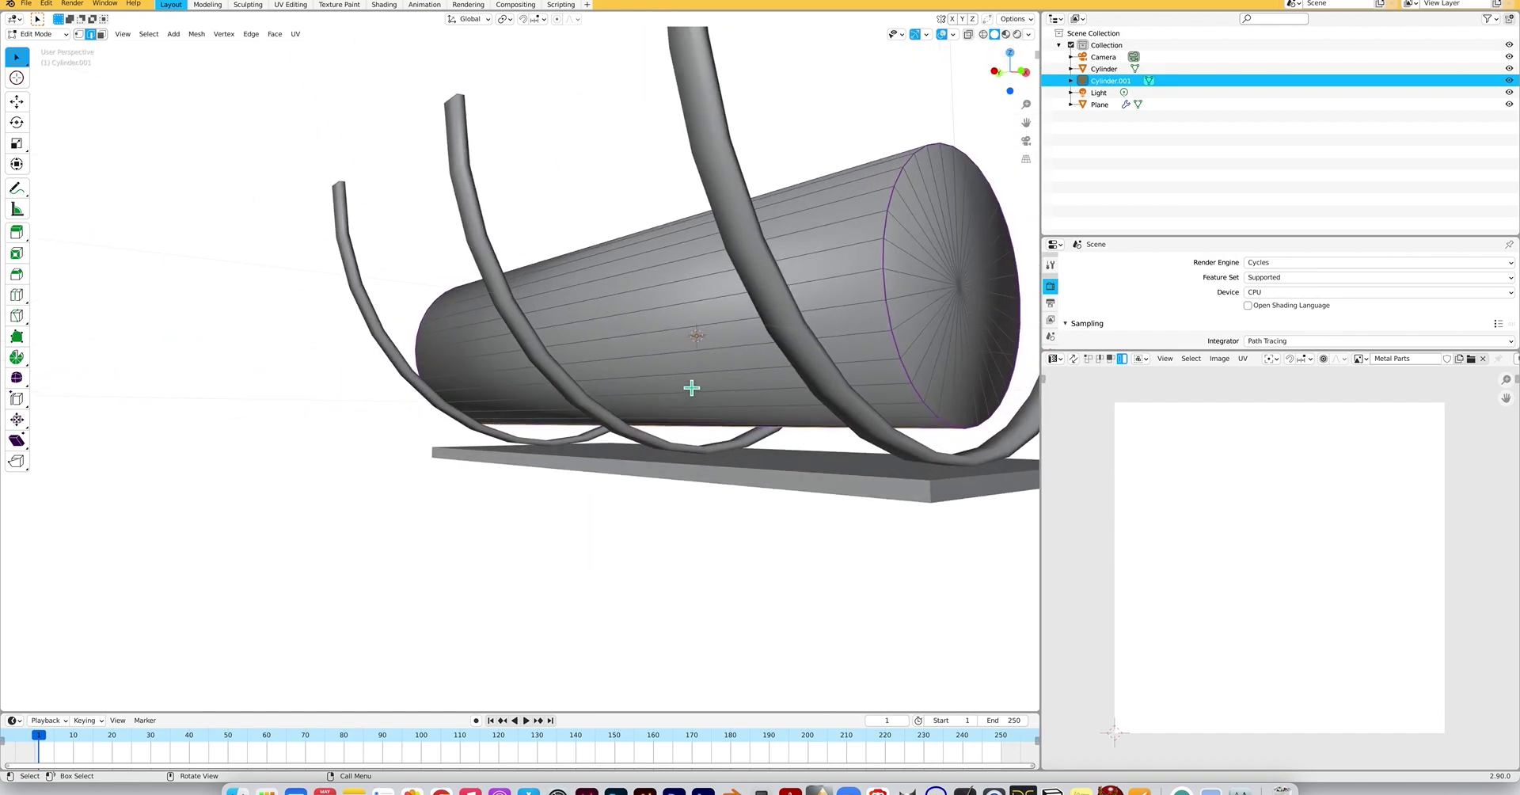
pyautogui.press('a')
pyautogui.scroll(8, 692, 388)
pyautogui.keyDown('ctrl'); pyautogui.scroll(-5, 691, 388); pyautogui.keyUp('ctrl')
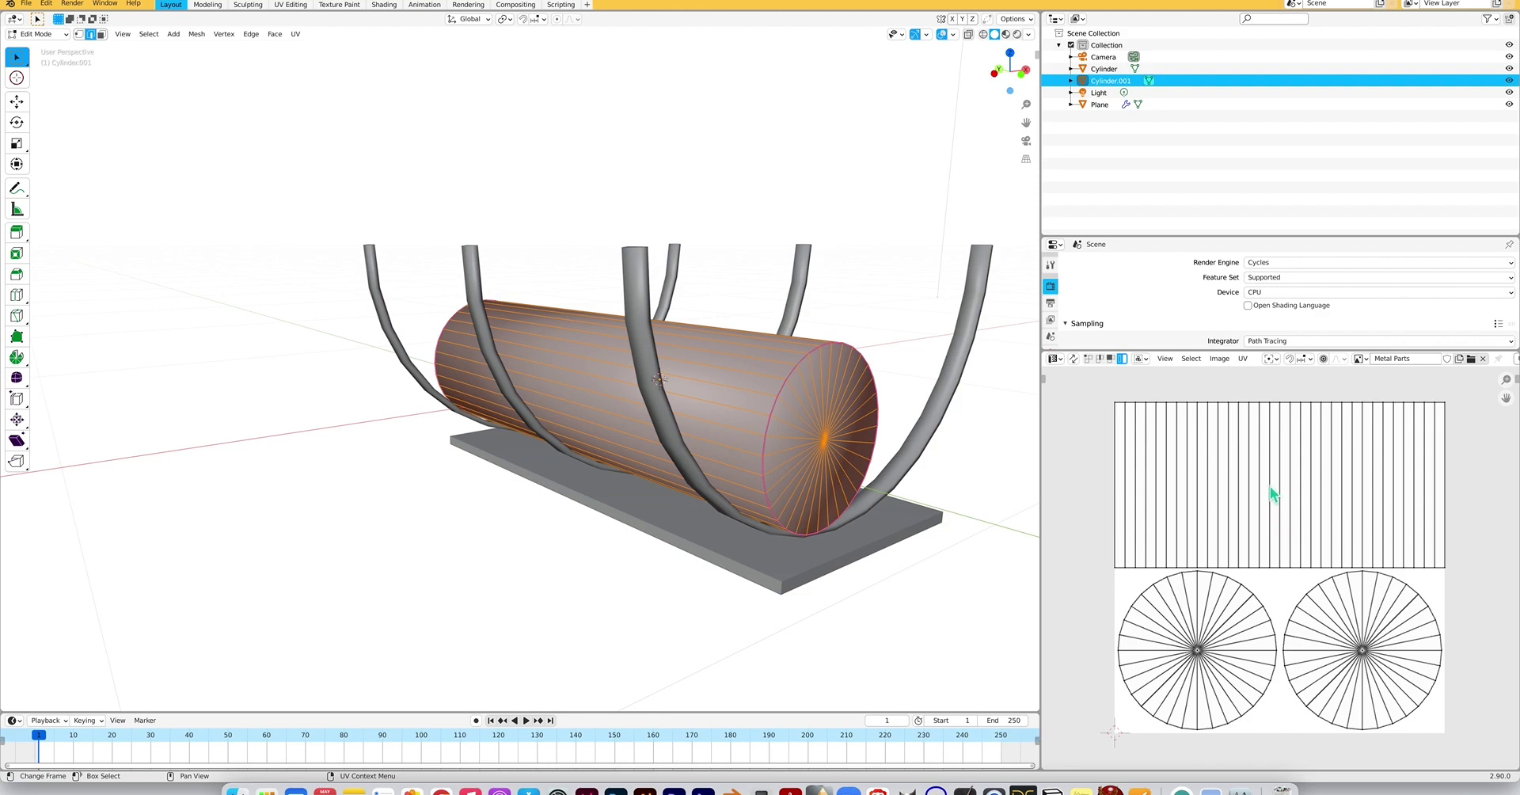
pyautogui.click(1298, 486)
pyautogui.keyDown('shift'); pyautogui.click(1235, 665); pyautogui.keyUp('shift')
pyautogui.keyDown('shift'); pyautogui.click(1408, 638); pyautogui.keyUp('shift')
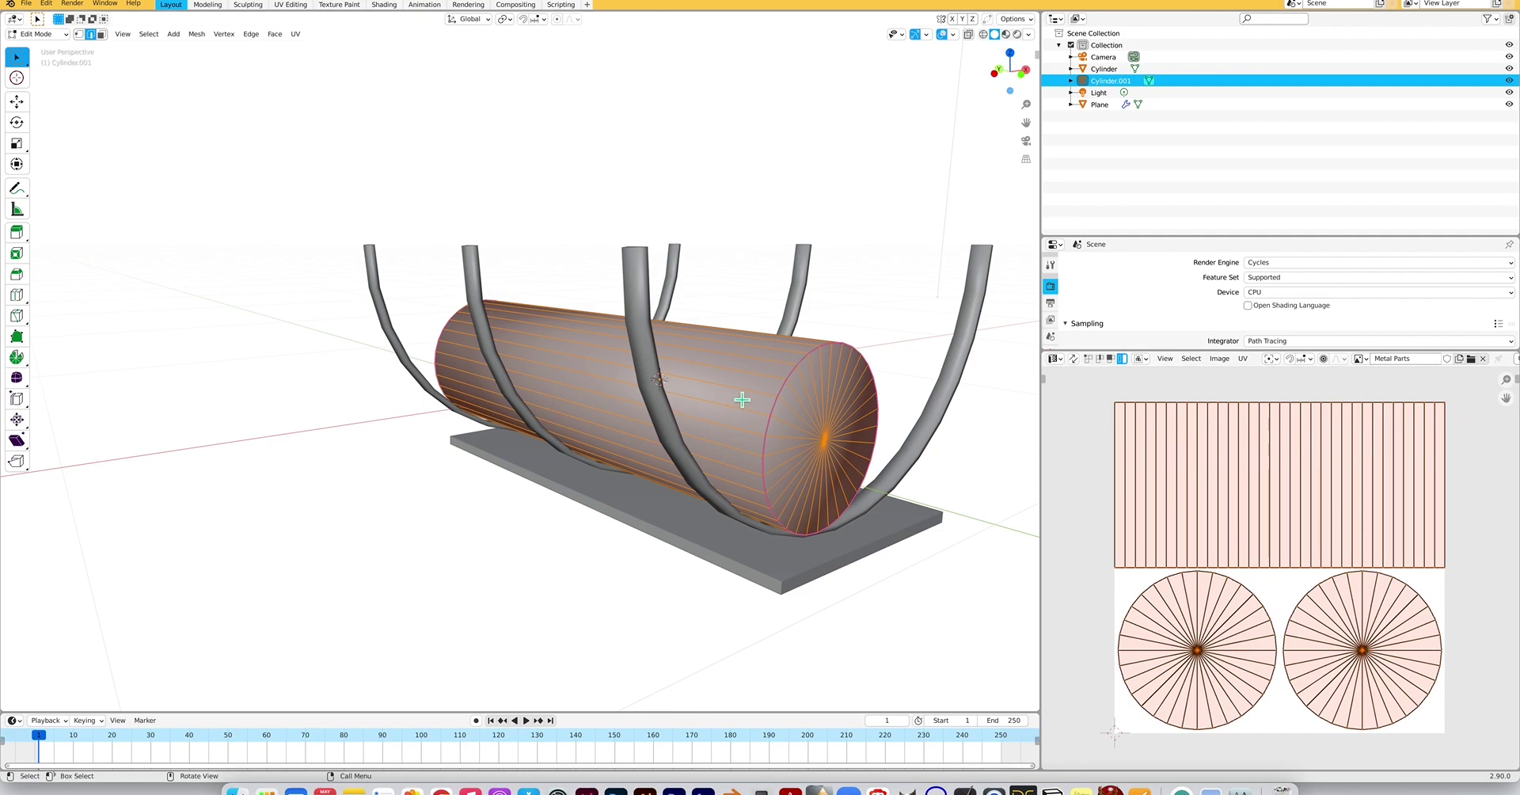
# Try to unwrap the cylinder mesh along its marked seams.
pyautogui.press('u')
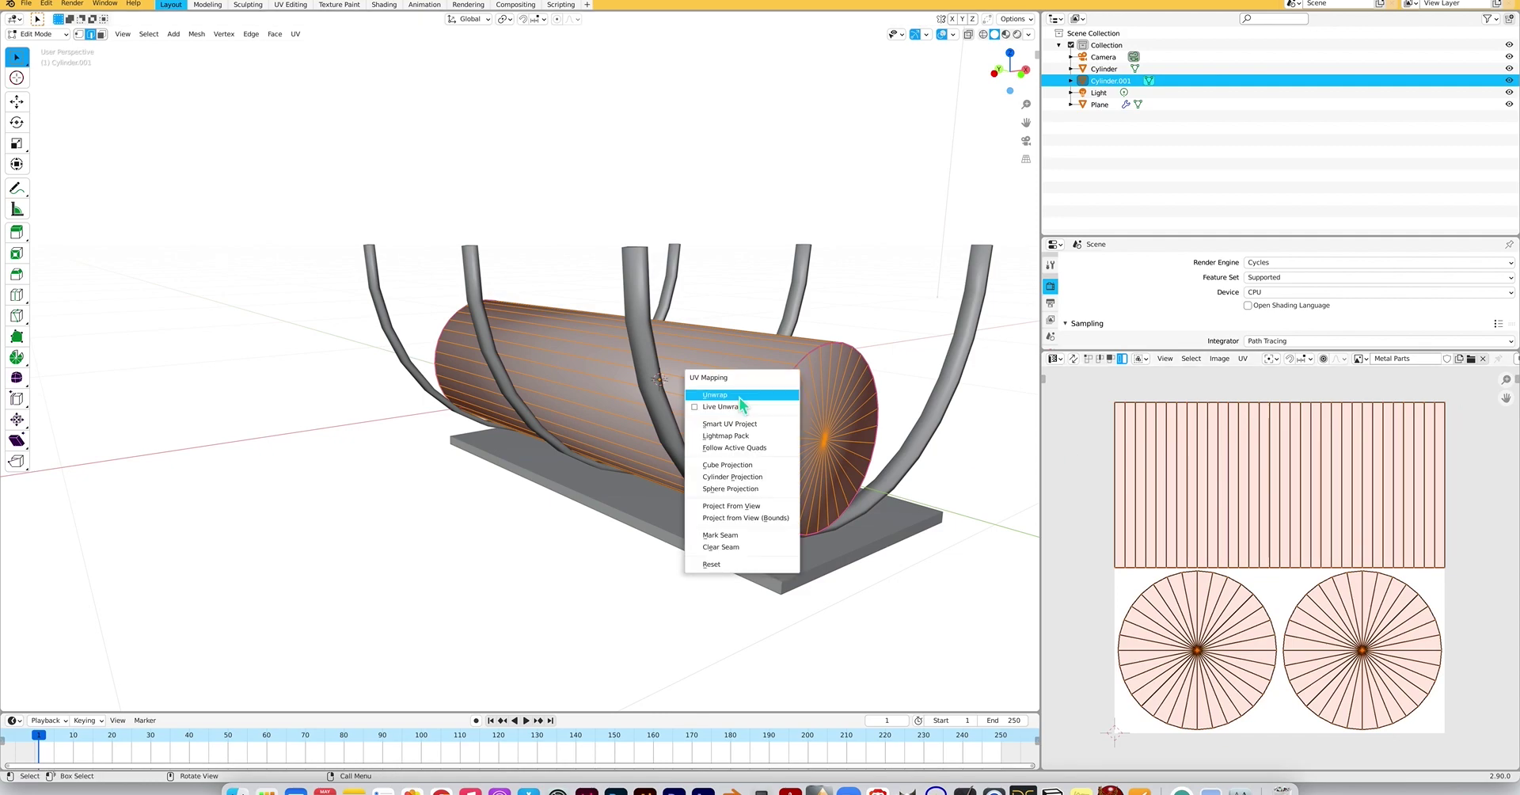
pyautogui.click(742, 400)
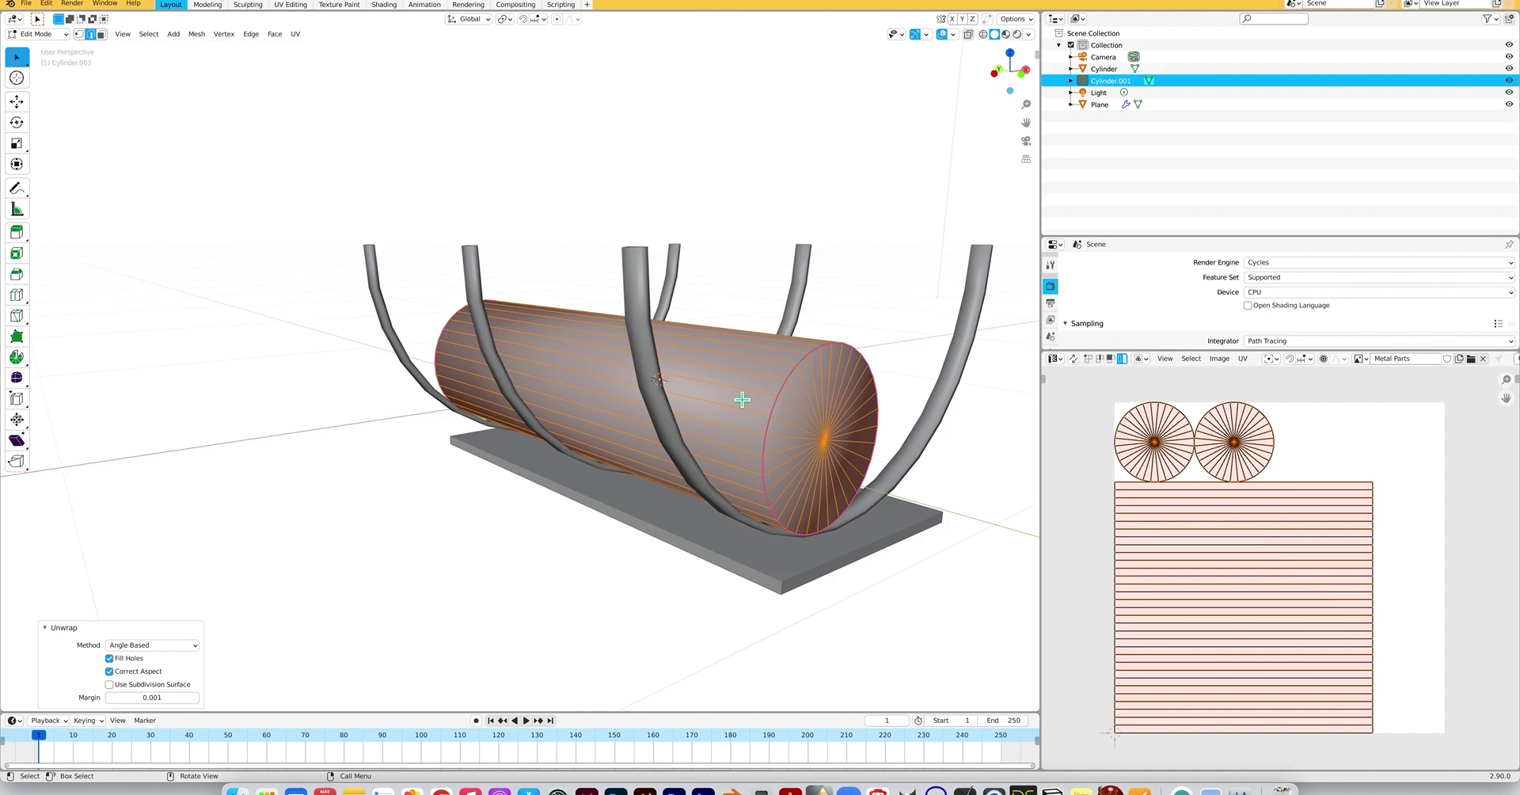
pyautogui.hotkey('ctrl', 'z')
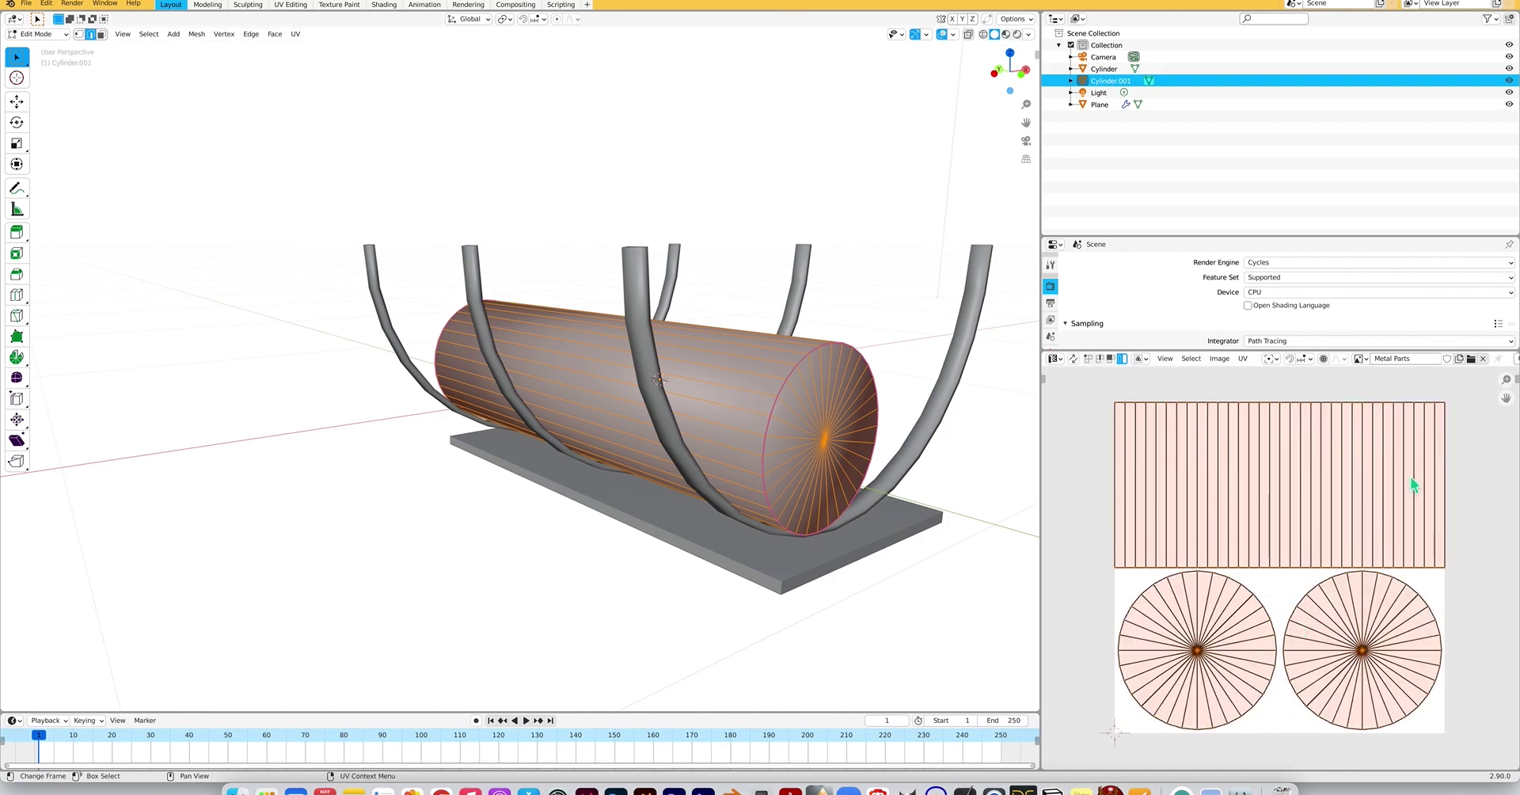
# Scale all the cylinder's UV islands to about half size and move them into the upper-left corner of the Metal Parts image.
pyautogui.press('s')
pyautogui.click(1364, 496)
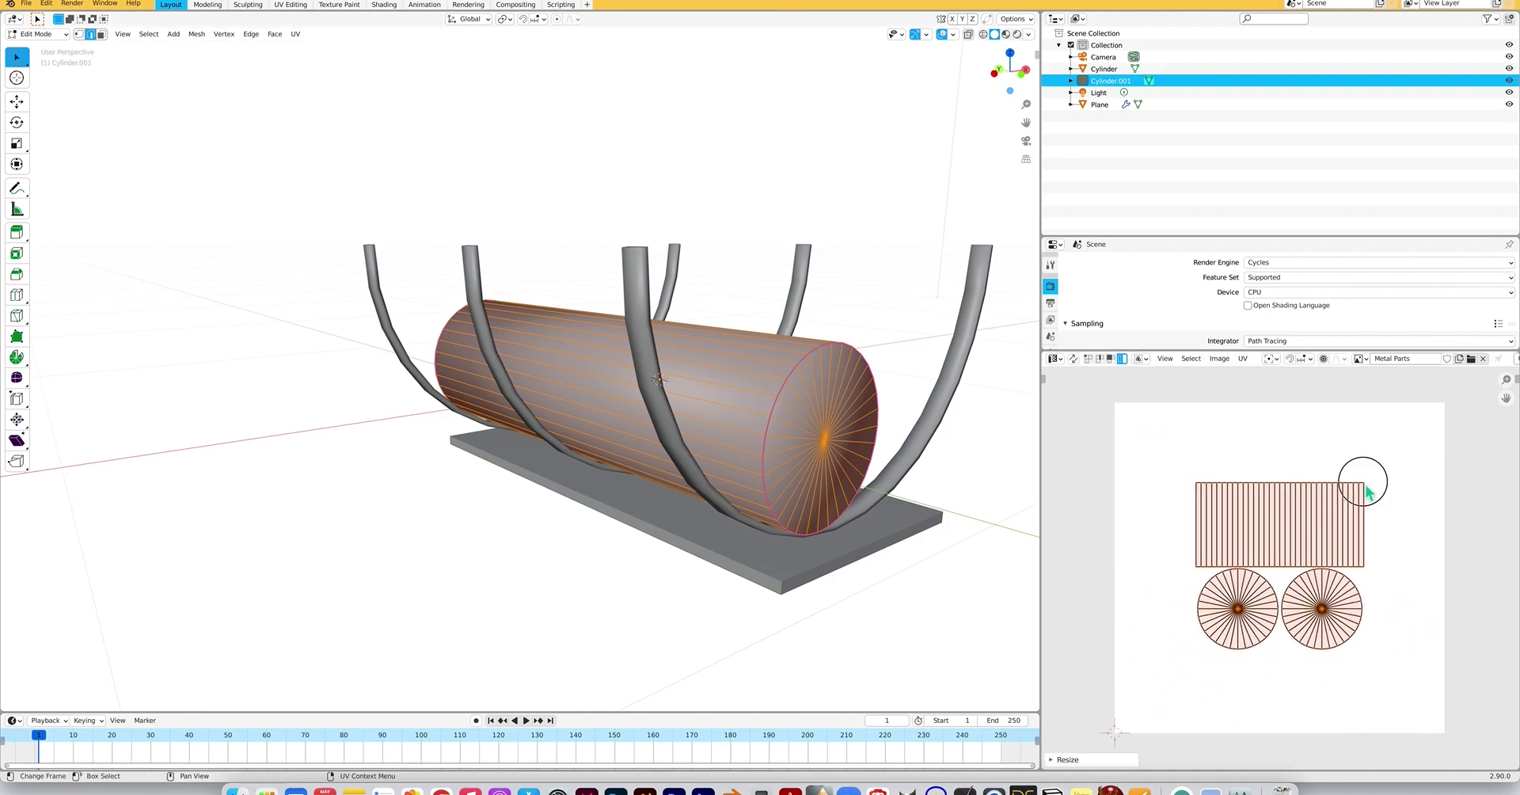
pyautogui.press('g')
pyautogui.click(1323, 431)
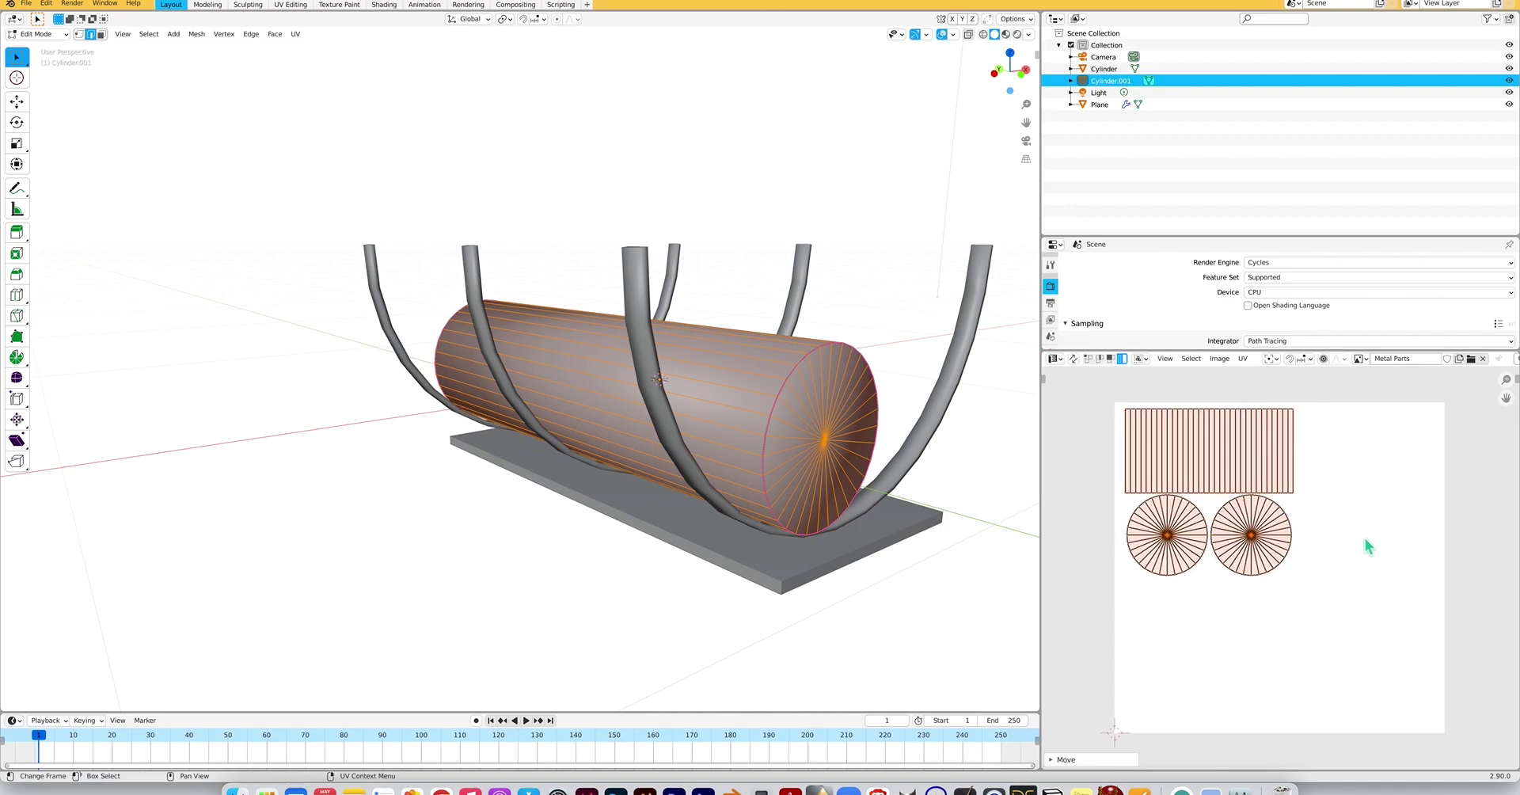
# Select the two circular cap UV islands and move them slightly down, away from the rectangular side island.
pyautogui.click(1150, 544)
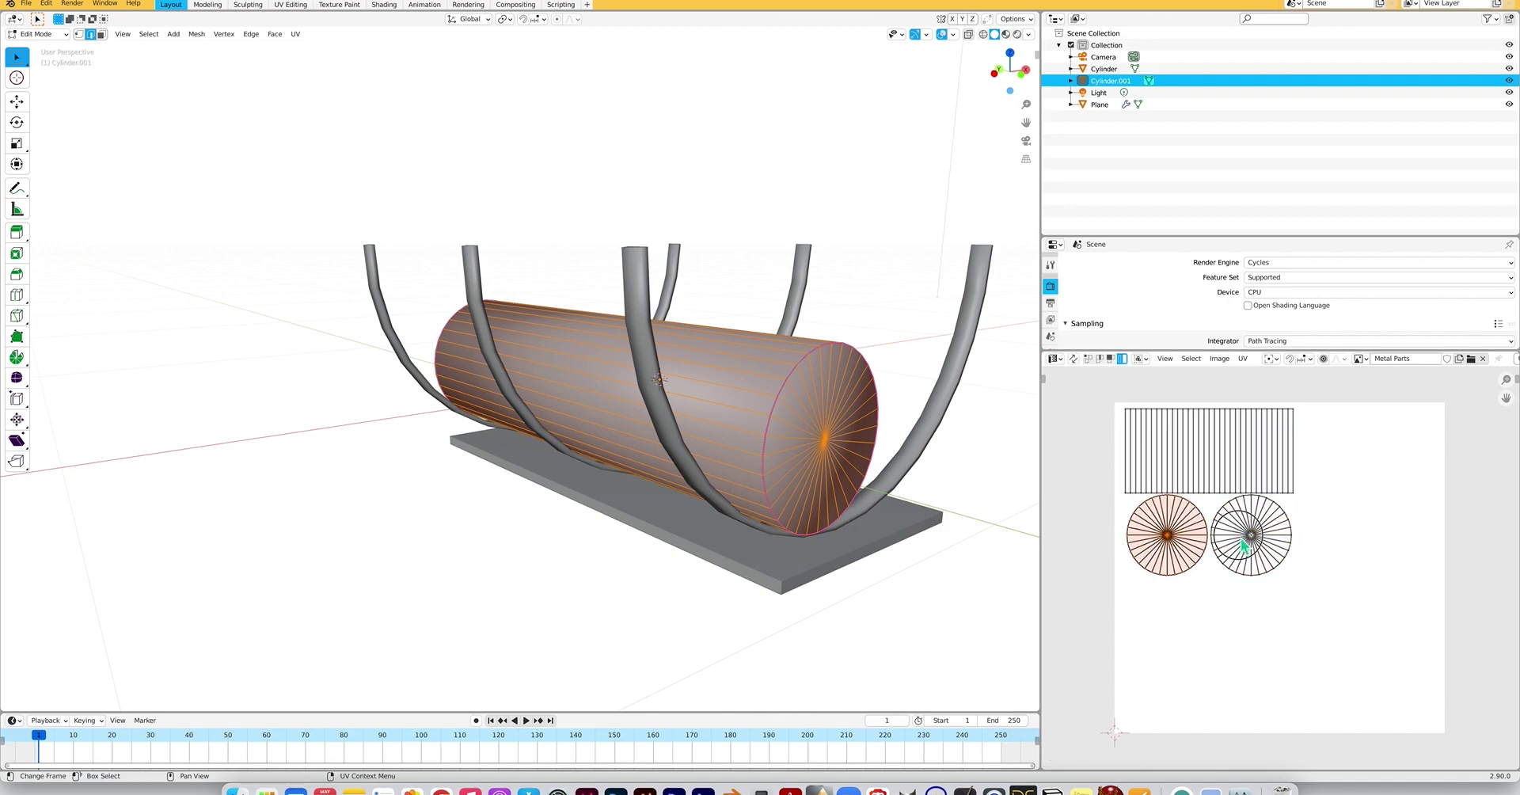
pyautogui.keyDown('shift'); pyautogui.click(1244, 545); pyautogui.keyUp('shift')
pyautogui.press('g')
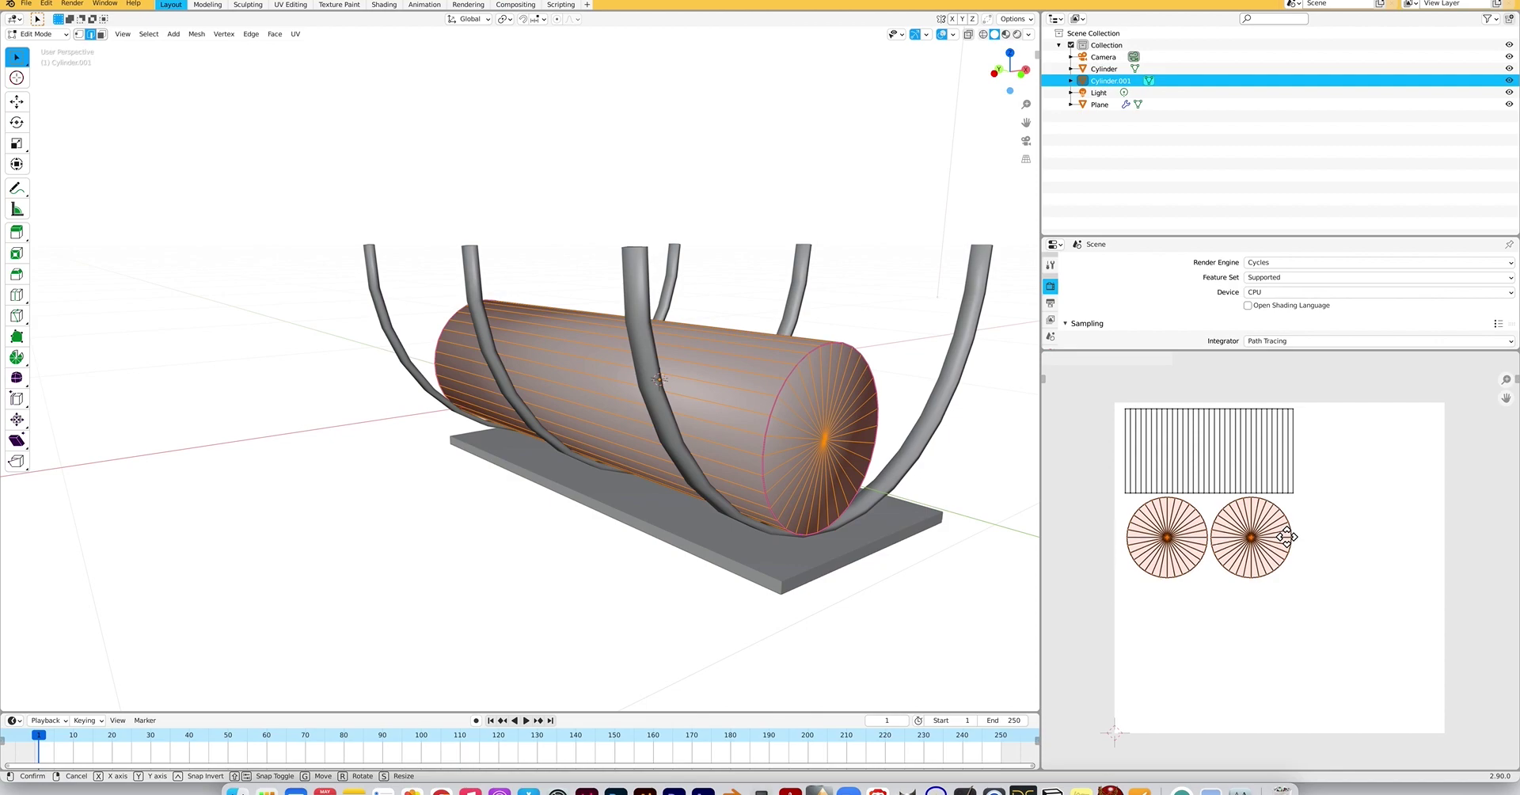
pyautogui.click(1286, 536)
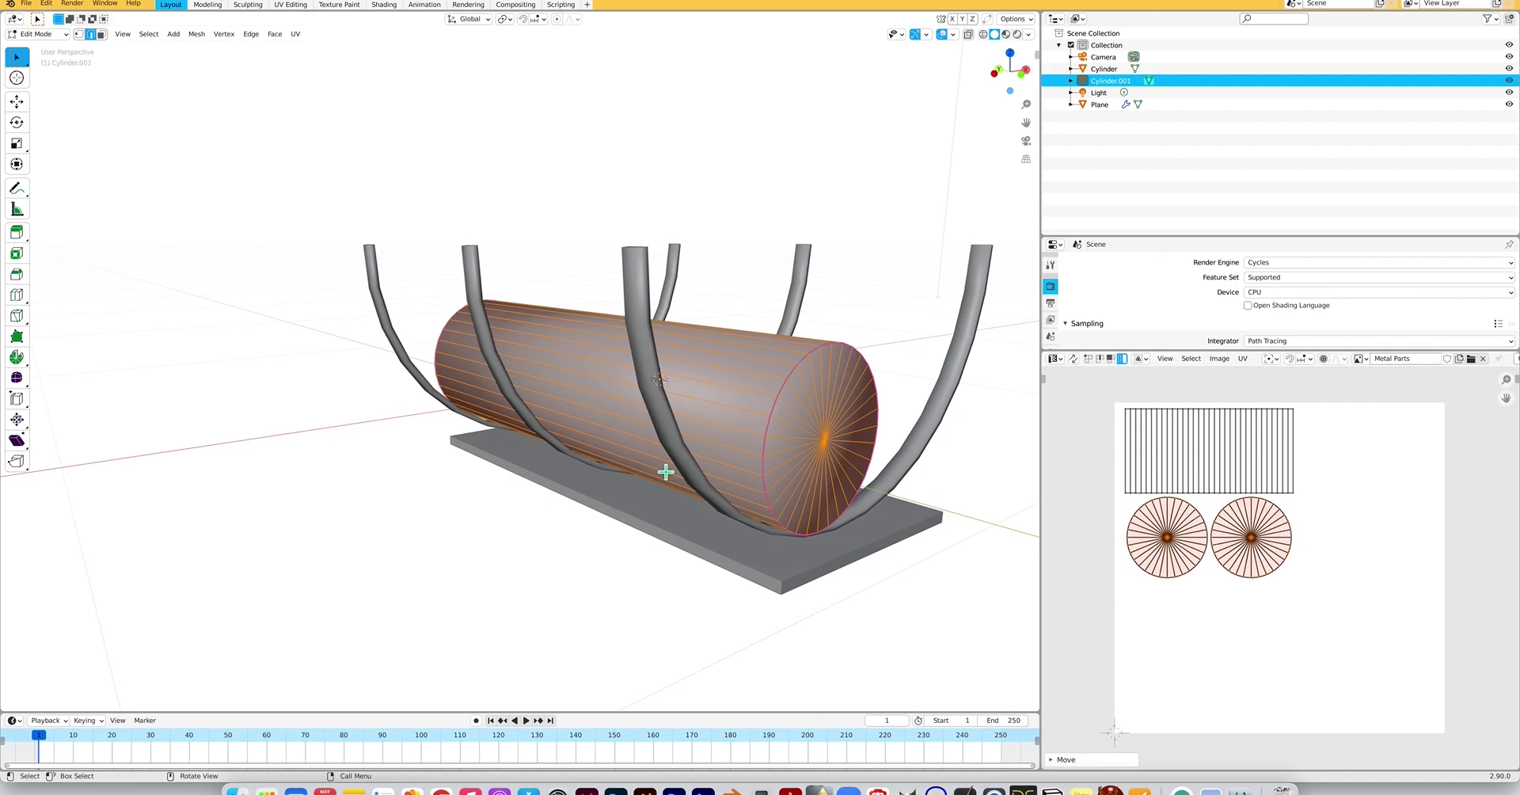
pyautogui.scroll(-3, 668, 471)
pyautogui.keyDown('ctrl'); pyautogui.scroll(1, 668, 471); pyautogui.keyUp('ctrl')
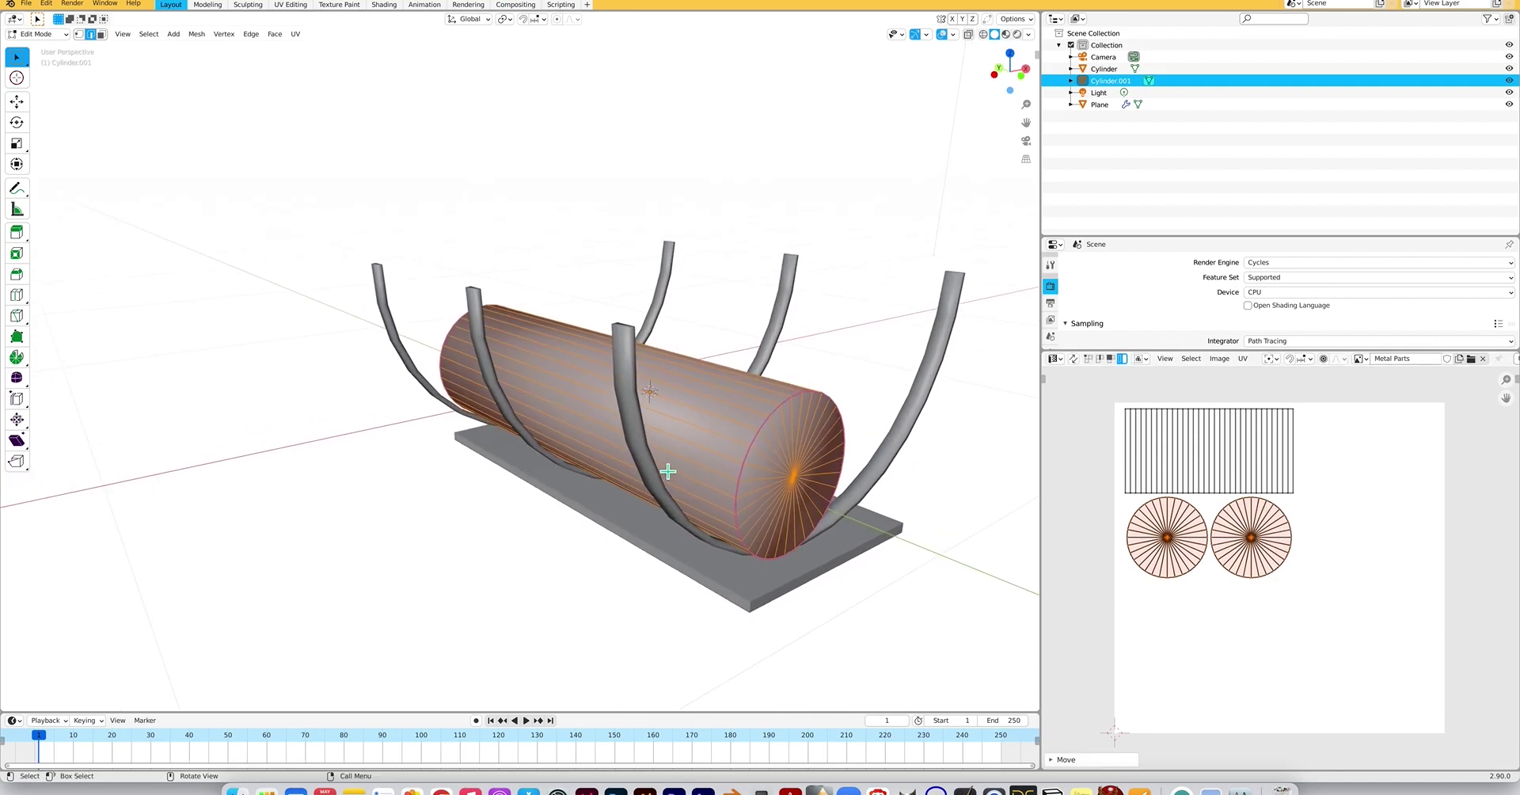
# Duplicate the cylinder and move the copy about 0.279 m along X, beside the original in the curved tubes.
pyautogui.hscroll(5, 665, 473)
pyautogui.hscroll(8, 648, 495)
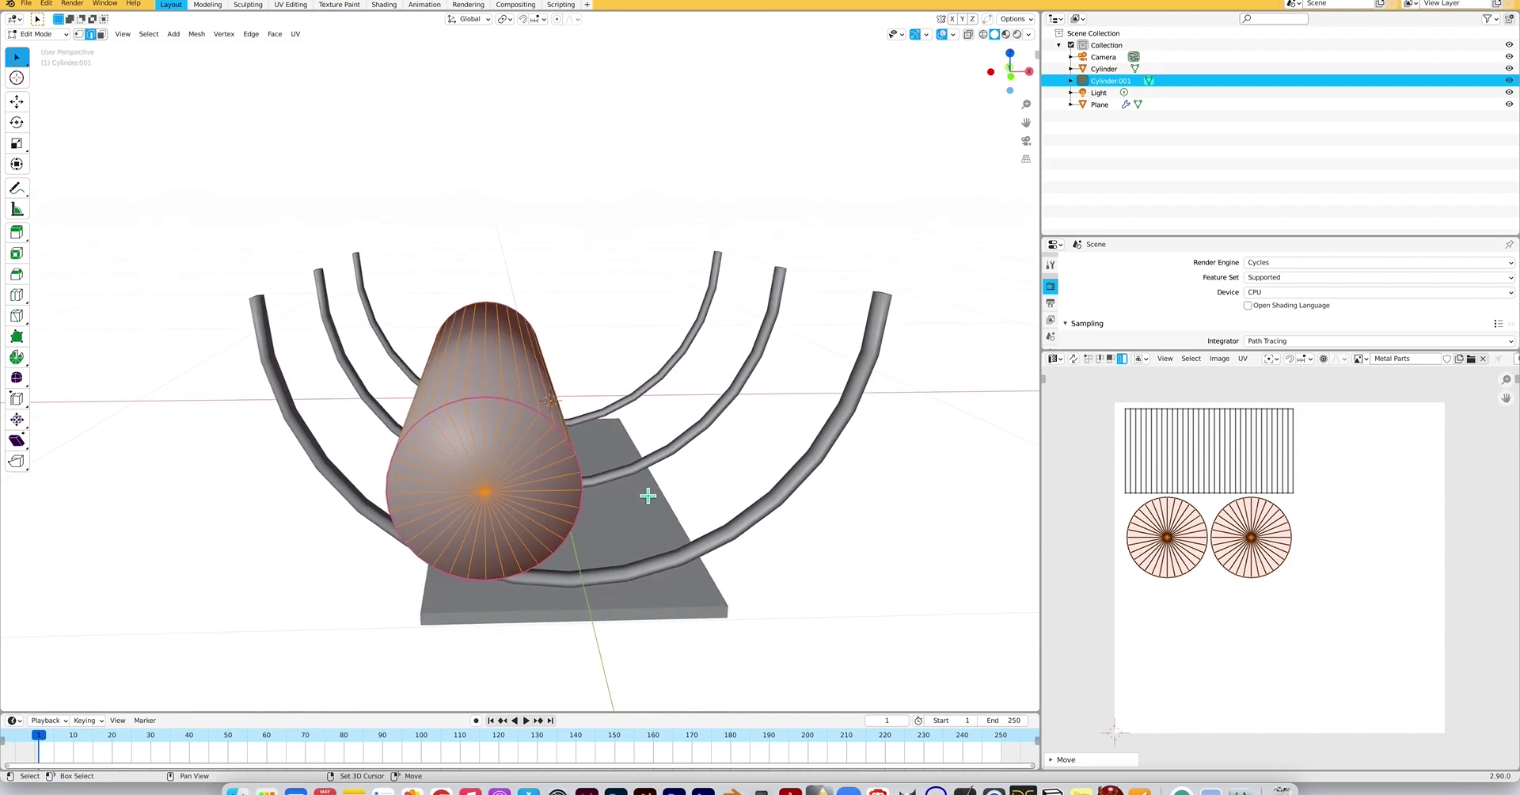
pyautogui.hscroll(6, 647, 496)
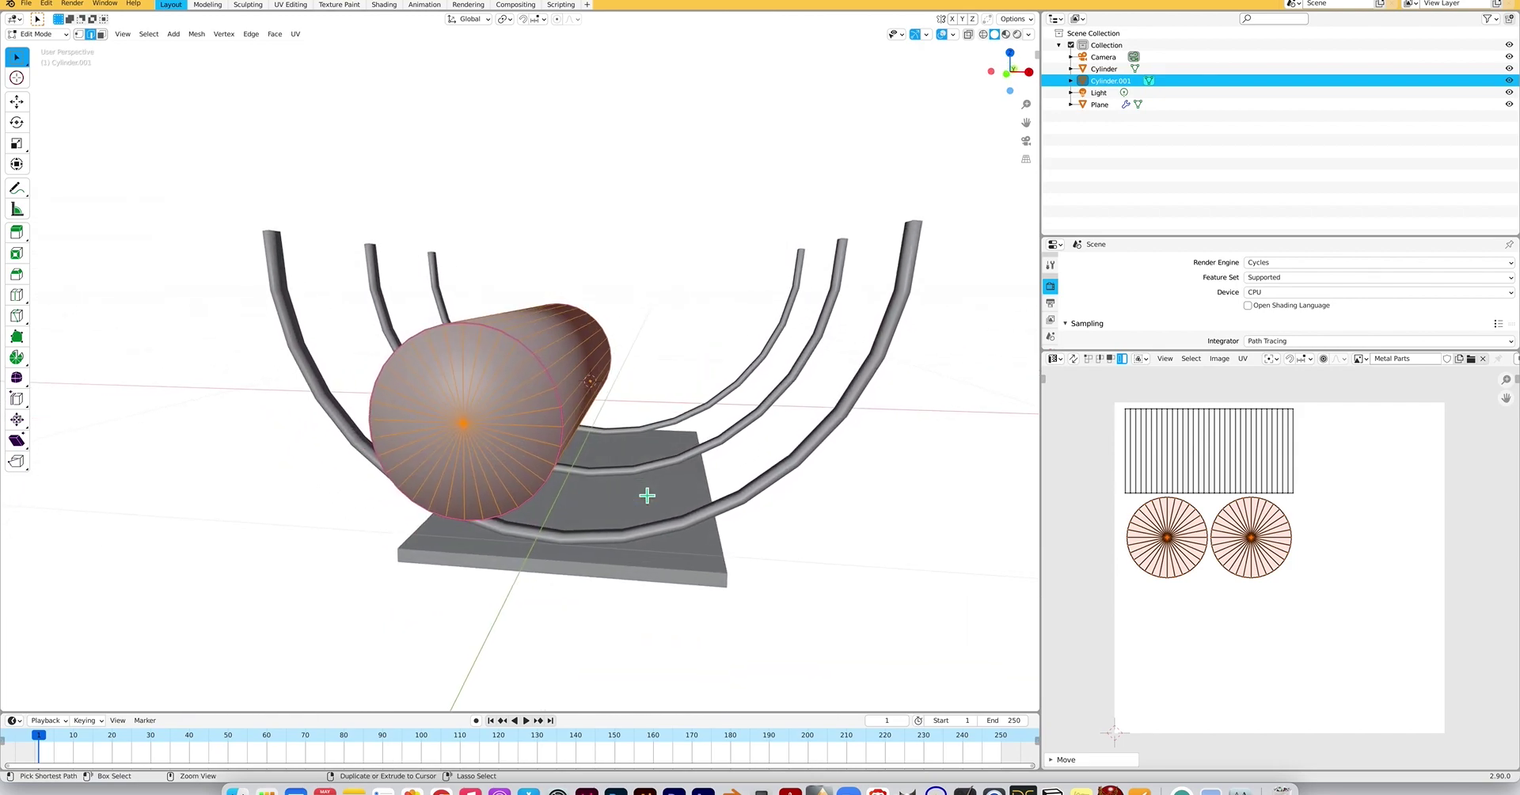
pyautogui.keyDown('ctrl'); pyautogui.scroll(-1, 645, 492); pyautogui.keyUp('ctrl')
pyautogui.hscroll(-6, 645, 492)
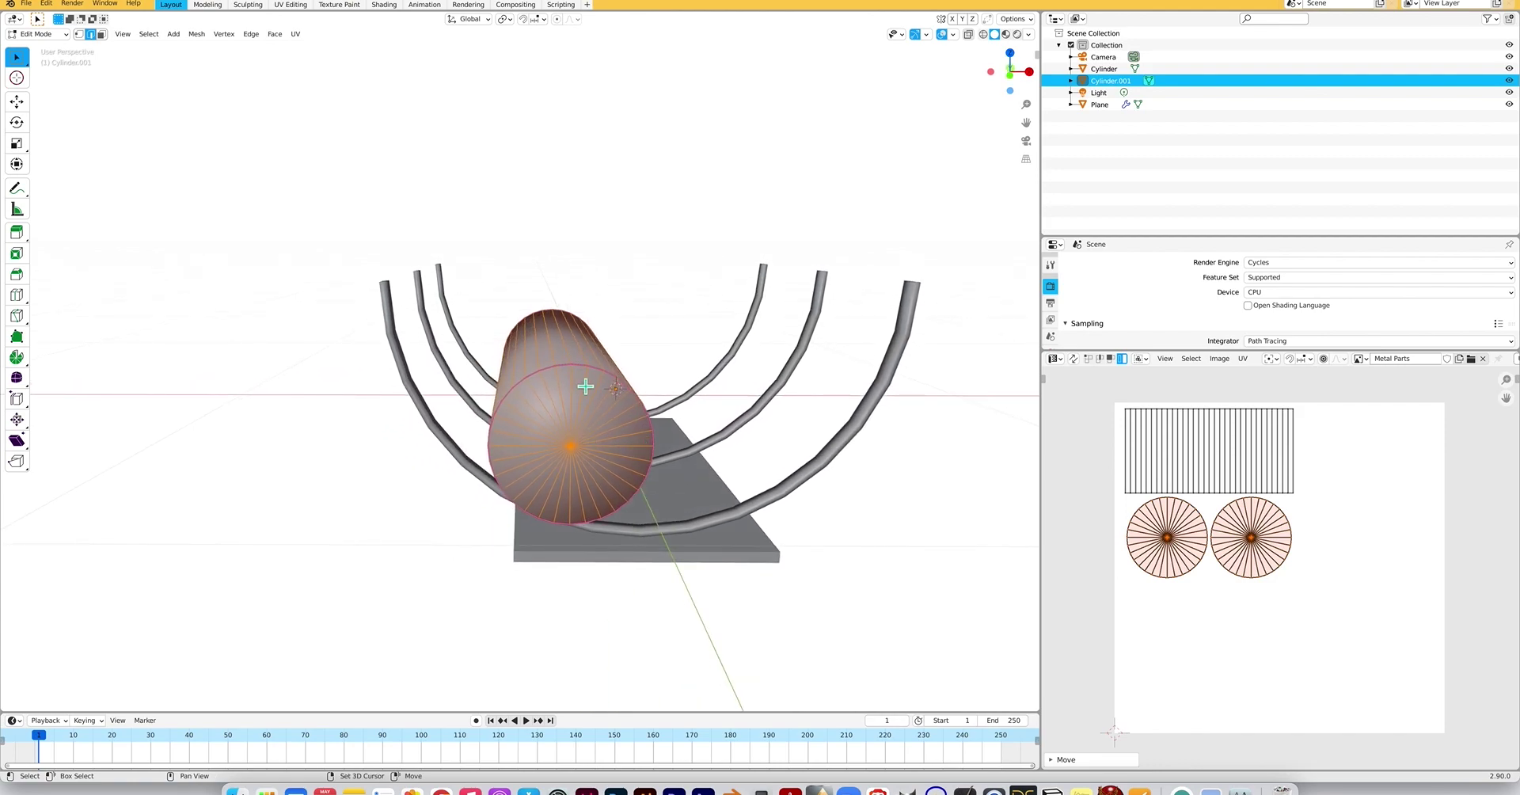
pyautogui.press('g')
pyautogui.press('x')
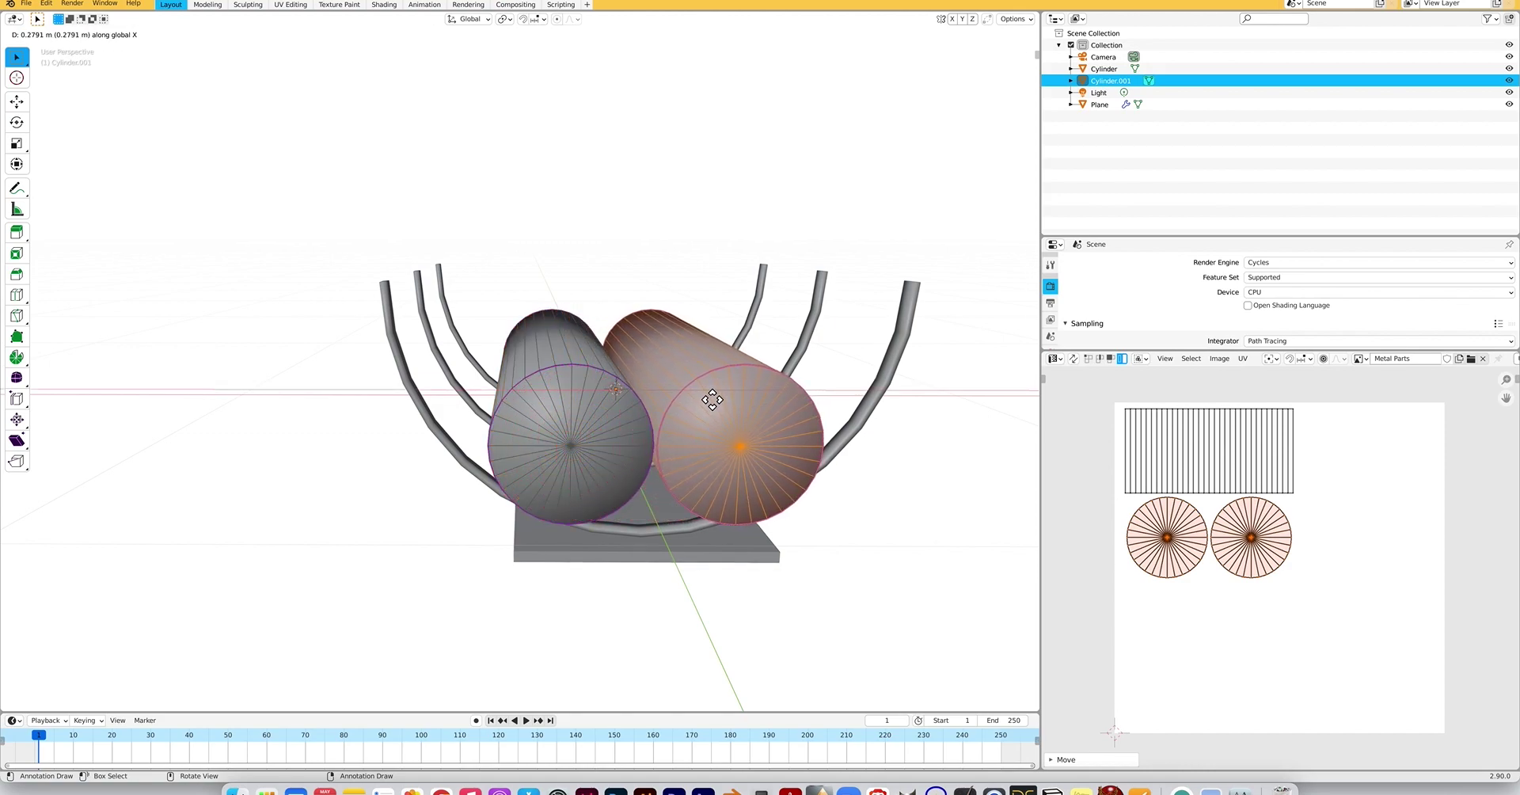
pyautogui.click(712, 400)
# Raise the duplicated cylinder by about 0.0077 m along Z so it rests on the curved tubes.
pyautogui.hscroll(5, 706, 409)
pyautogui.hscroll(-4, 707, 408)
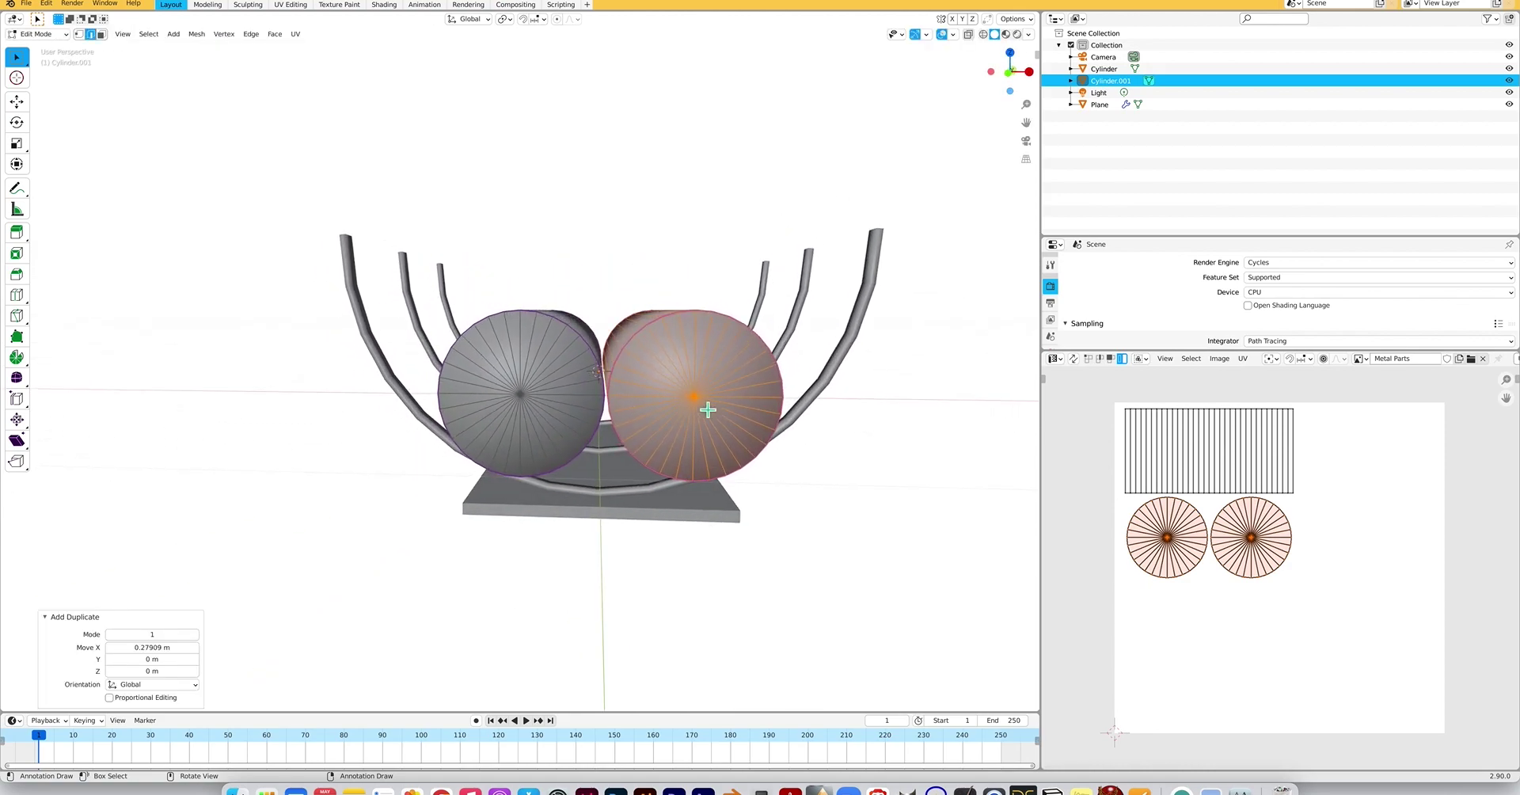
pyautogui.hscroll(5, 707, 409)
pyautogui.scroll(-5, 707, 410)
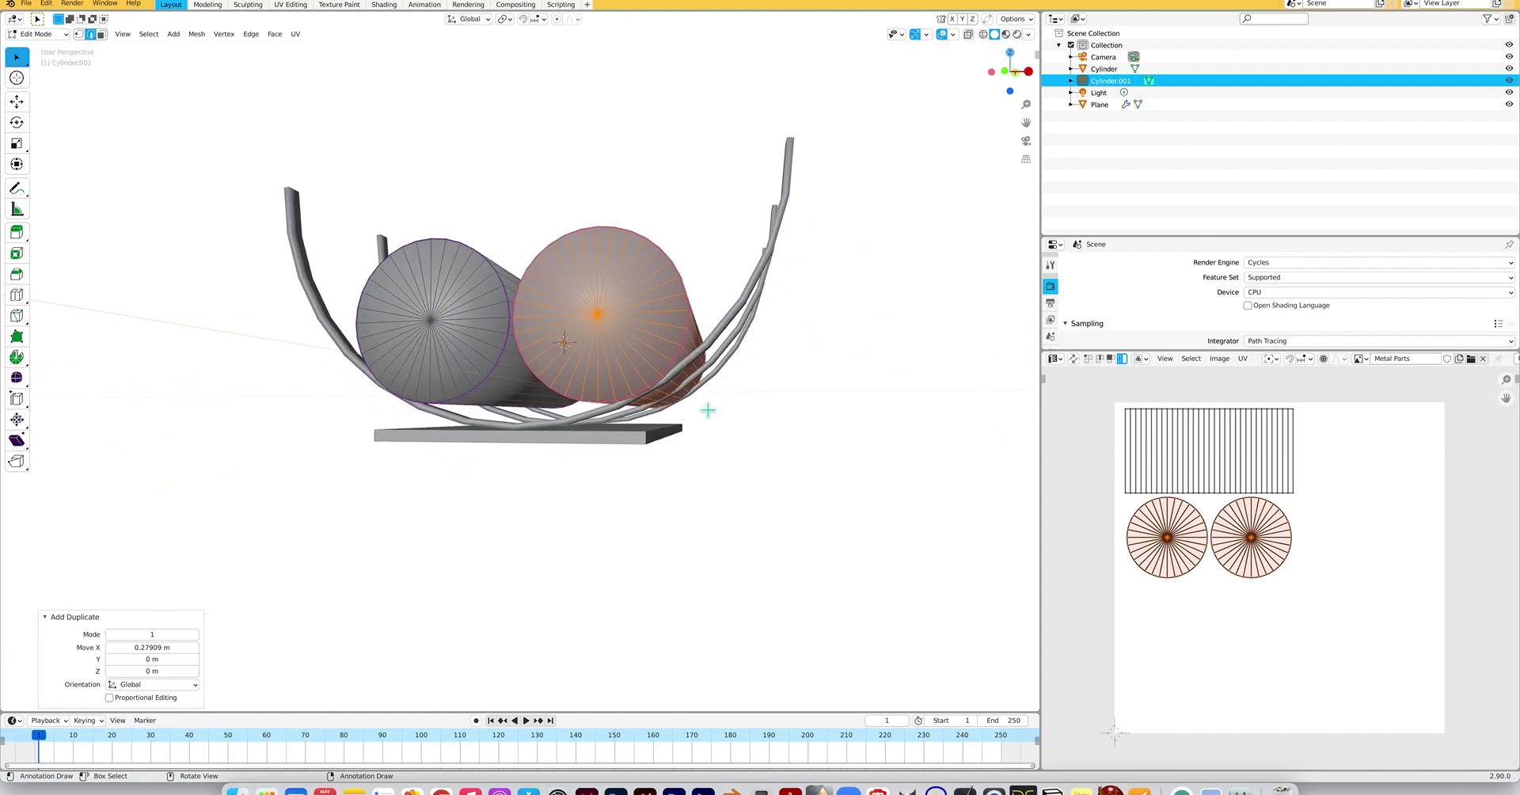
pyautogui.press('g')
pyautogui.press('z')
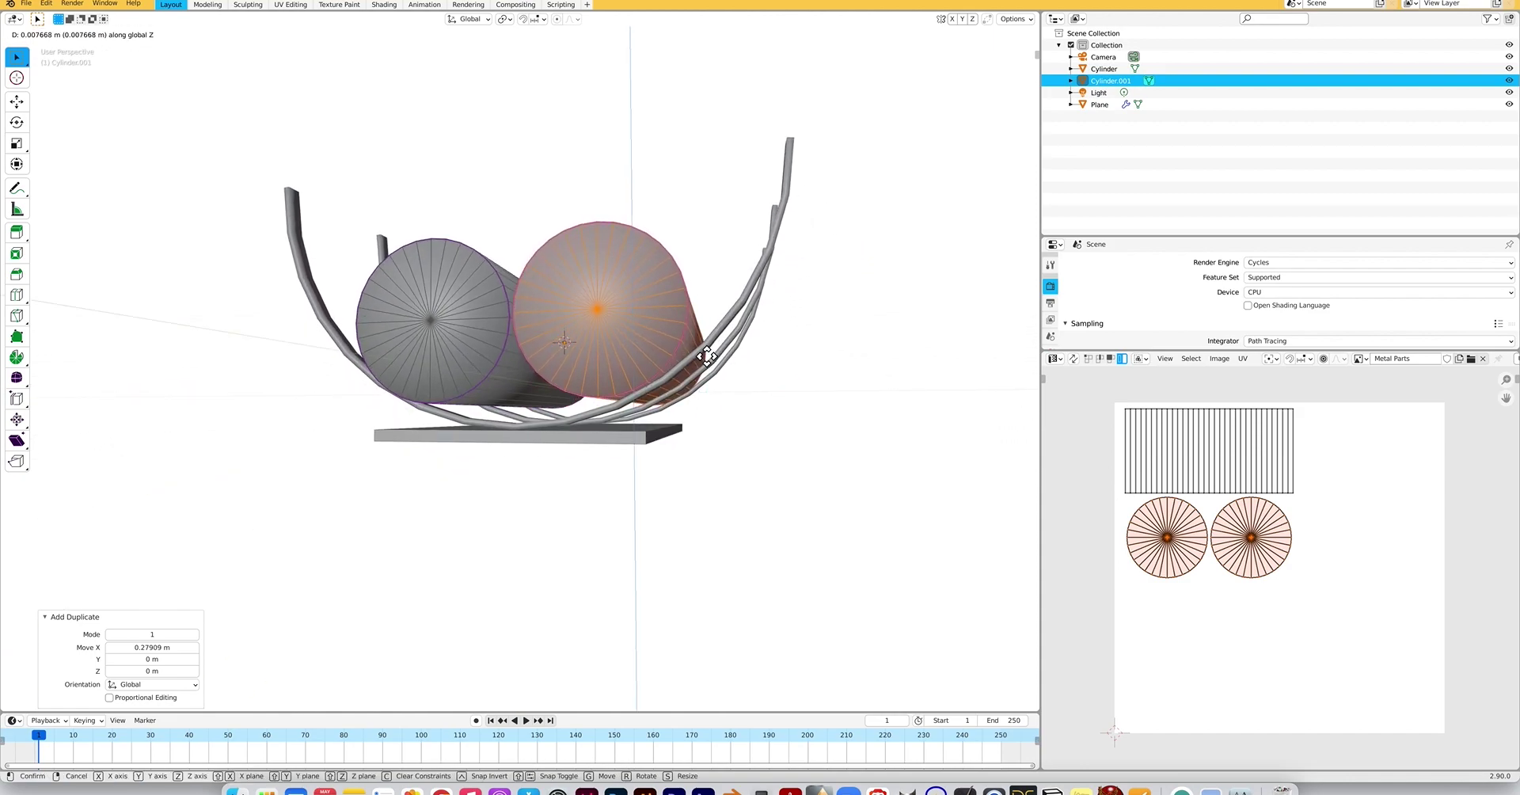
pyautogui.click(707, 355)
# Duplicate the selected cylinder again and place the copy about 0.278 m above it along Z.
pyautogui.scroll(5, 681, 380)
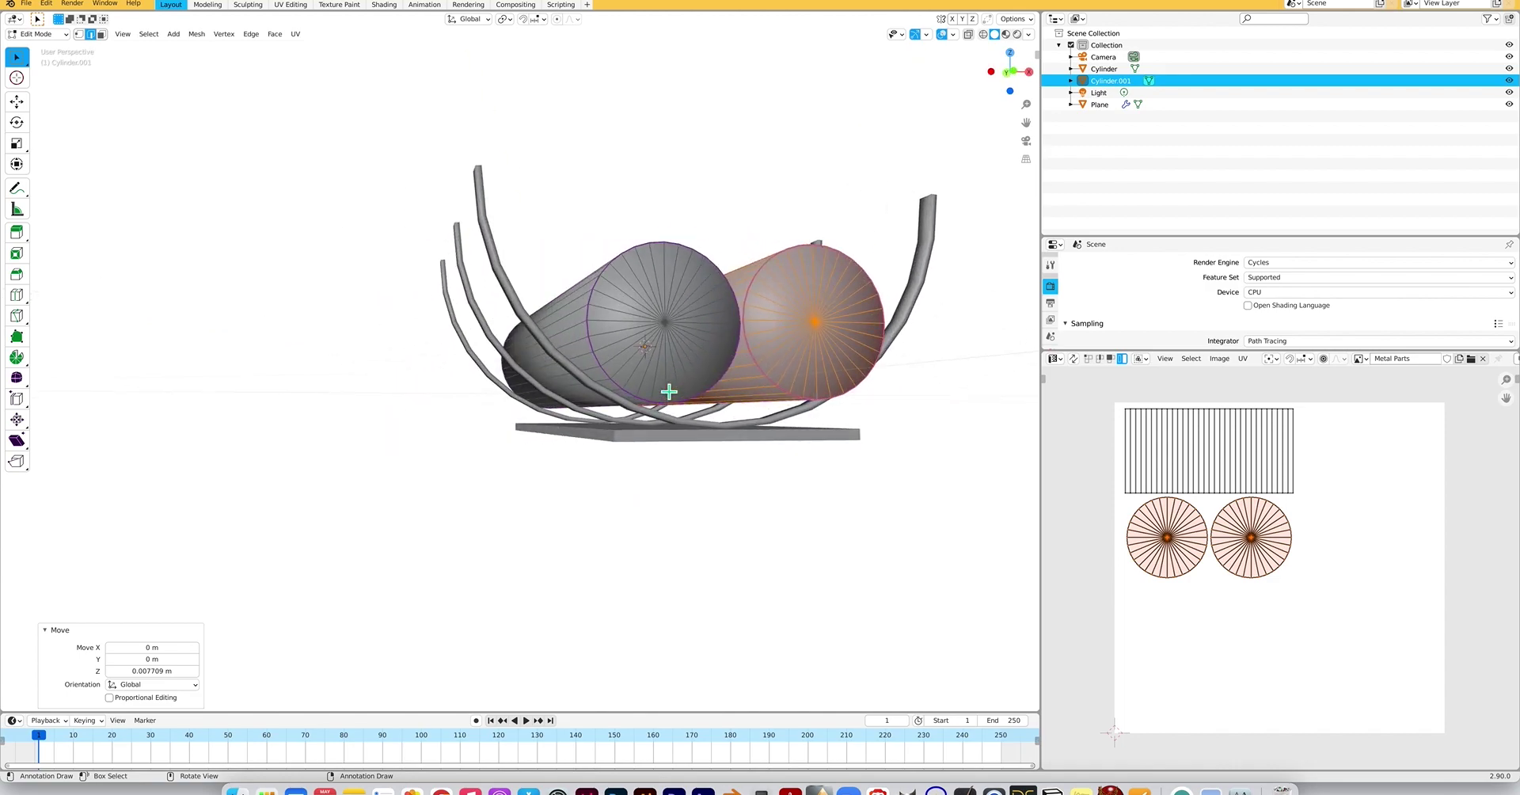
pyautogui.hscroll(-3, 669, 391)
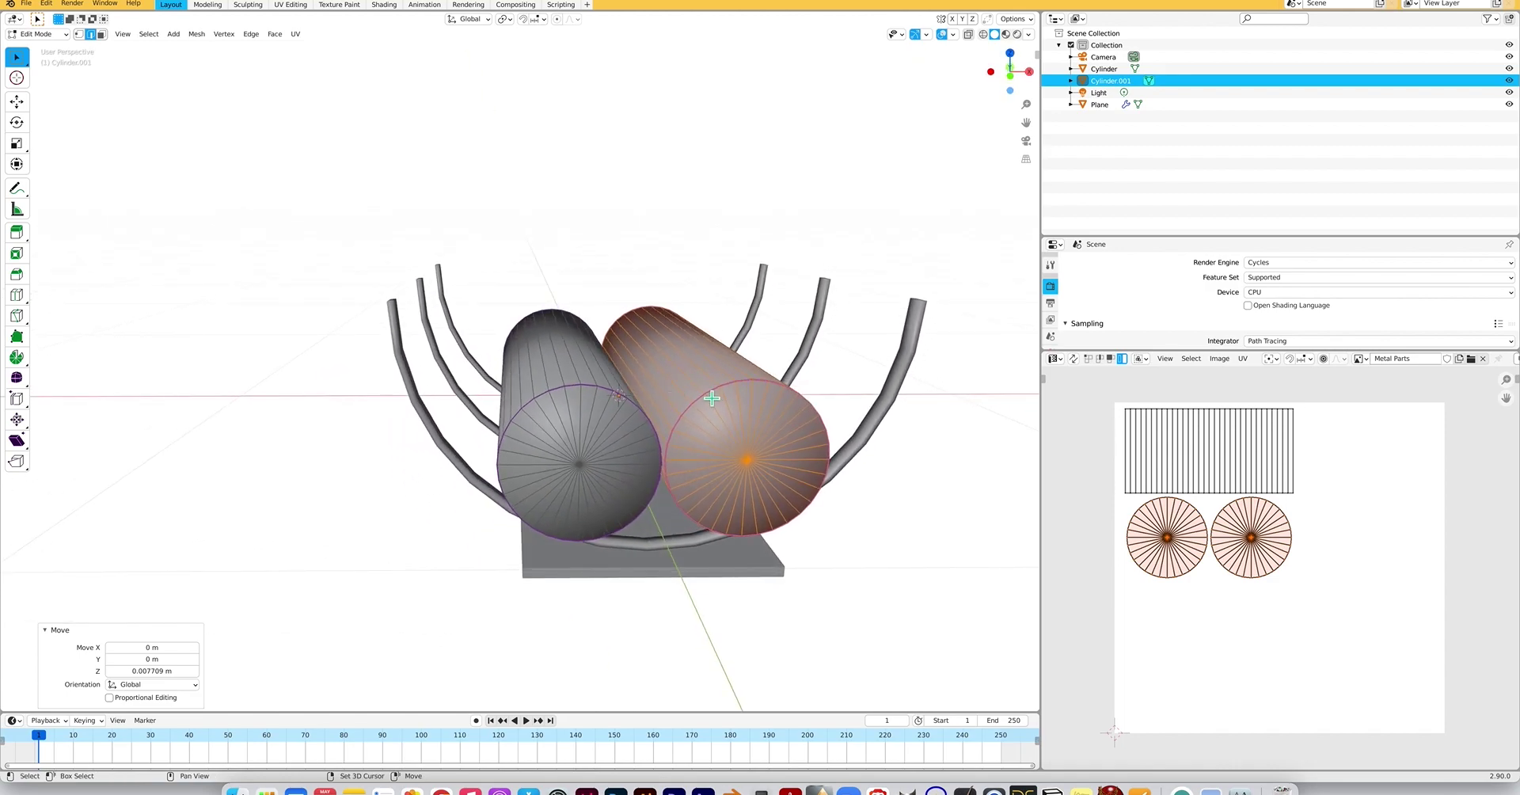
pyautogui.press('g')
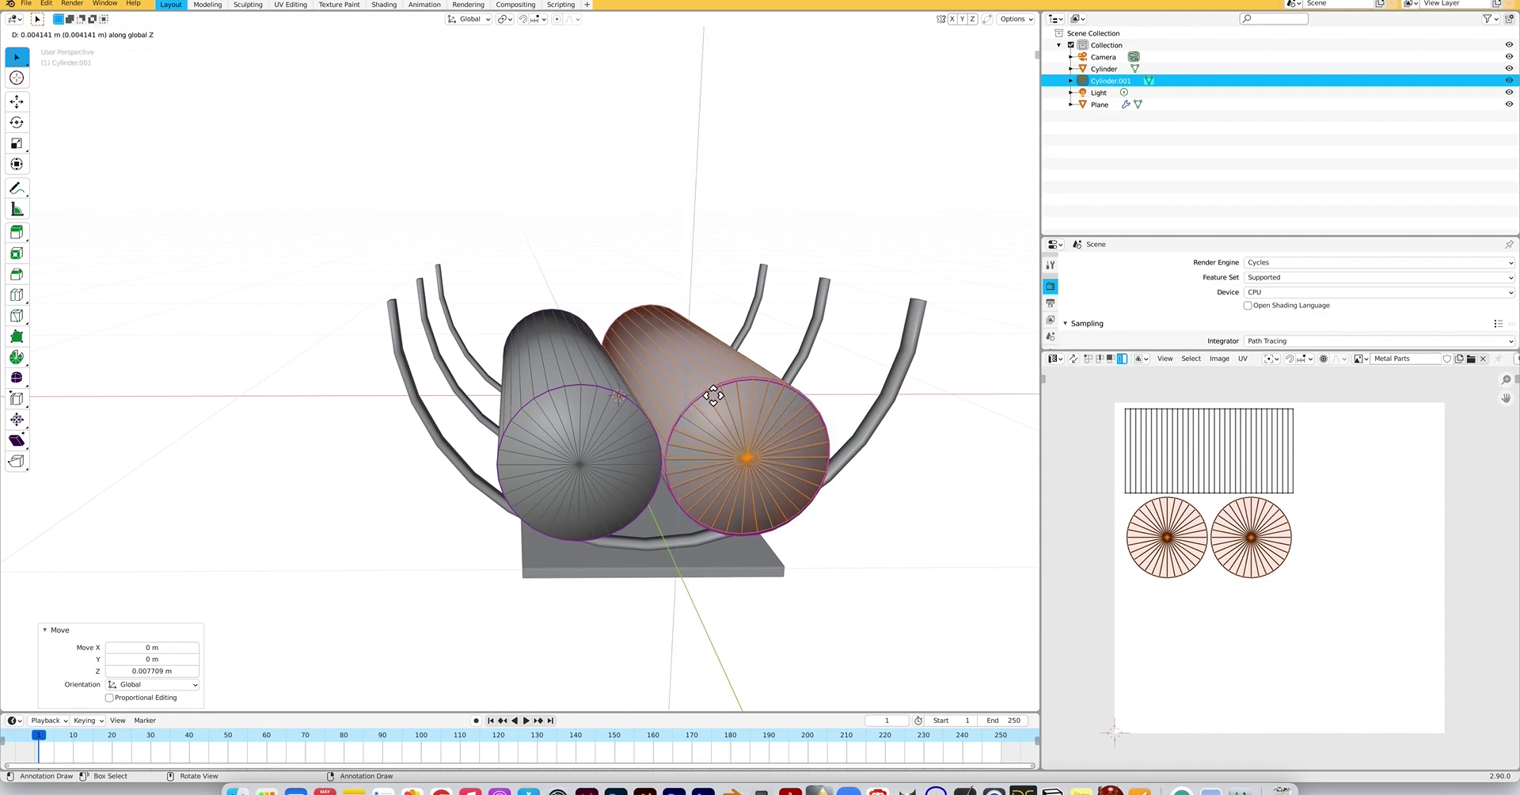
pyautogui.click(704, 276)
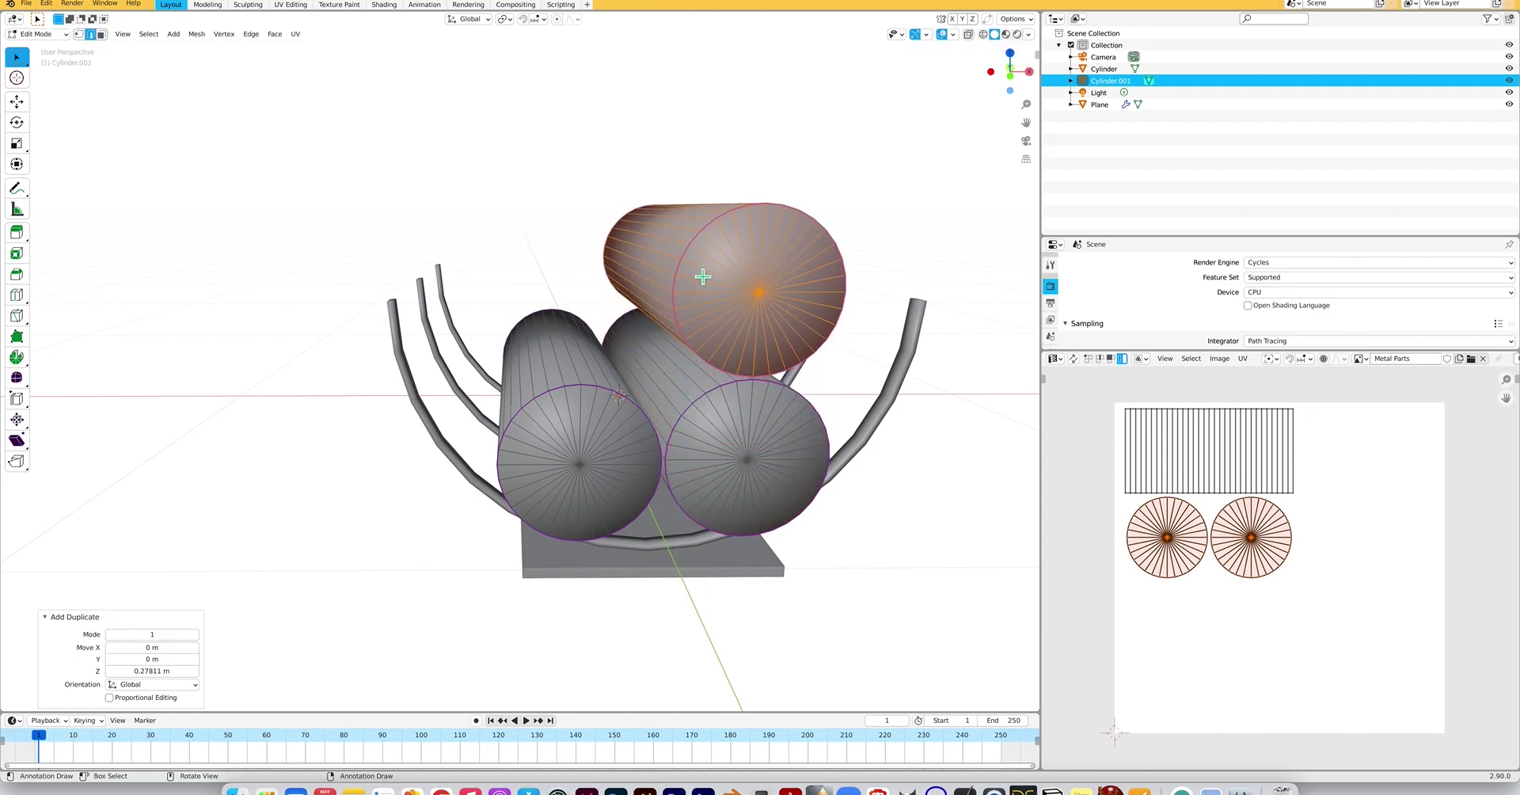
# Move the upper cylinder about -0.14 m along X and -0.039 m along Z, between the two lower cylinders.
pyautogui.scroll(-5, 704, 368)
pyautogui.scroll(3, 704, 367)
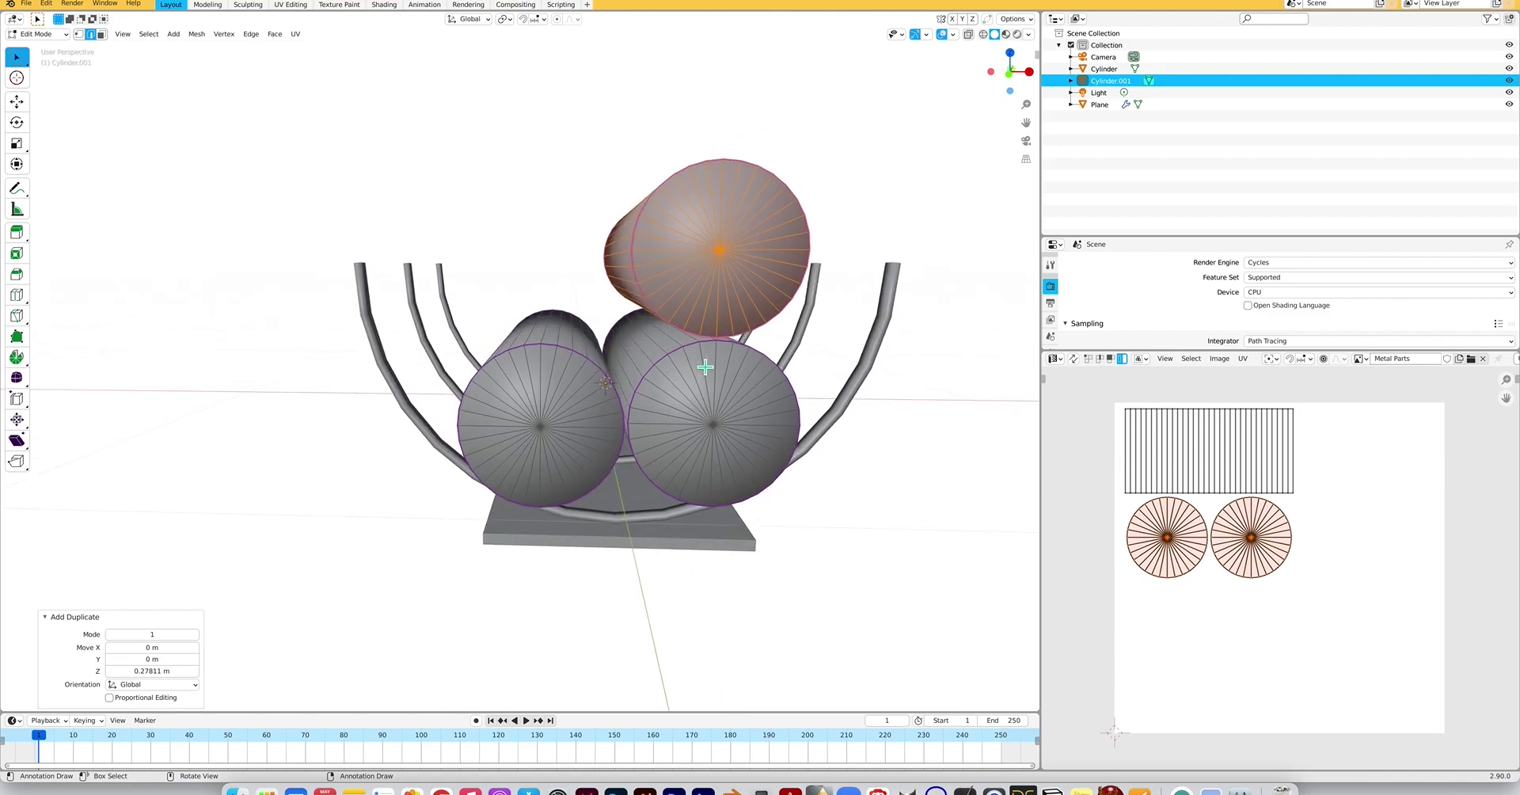
pyautogui.scroll(-4, 713, 300)
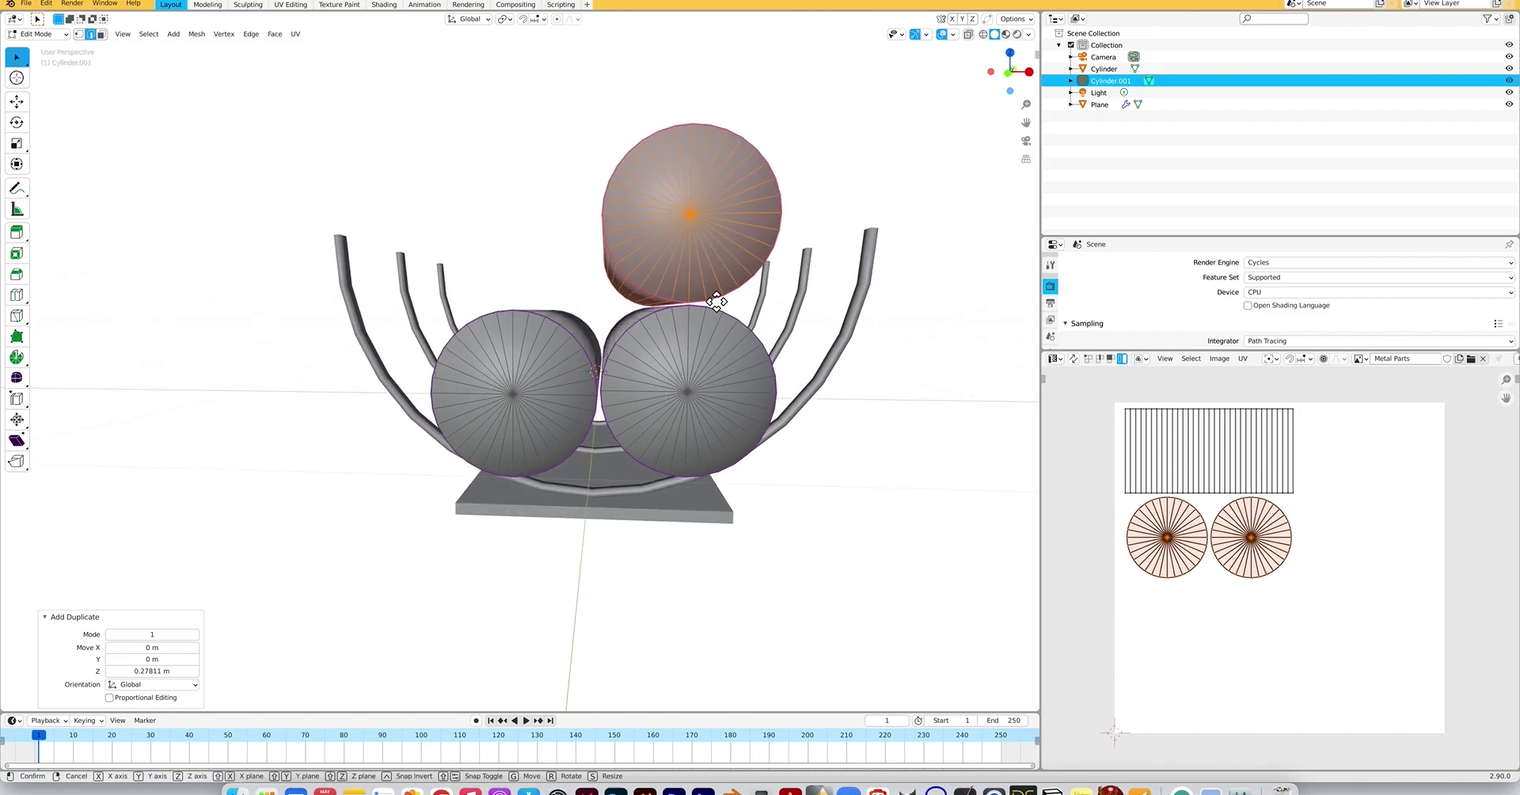
pyautogui.press('g')
pyautogui.press('x')
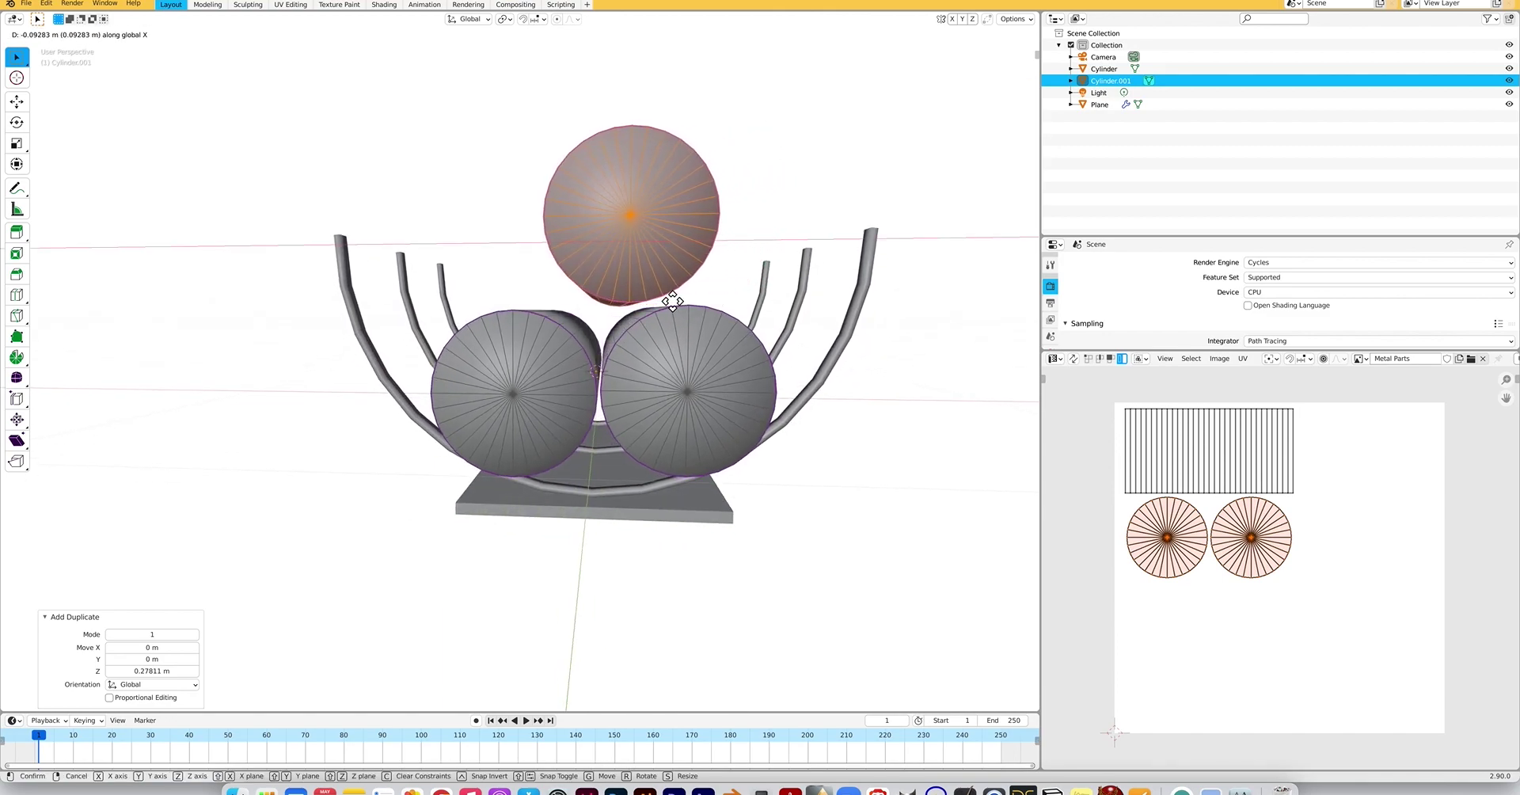
pyautogui.click(649, 298)
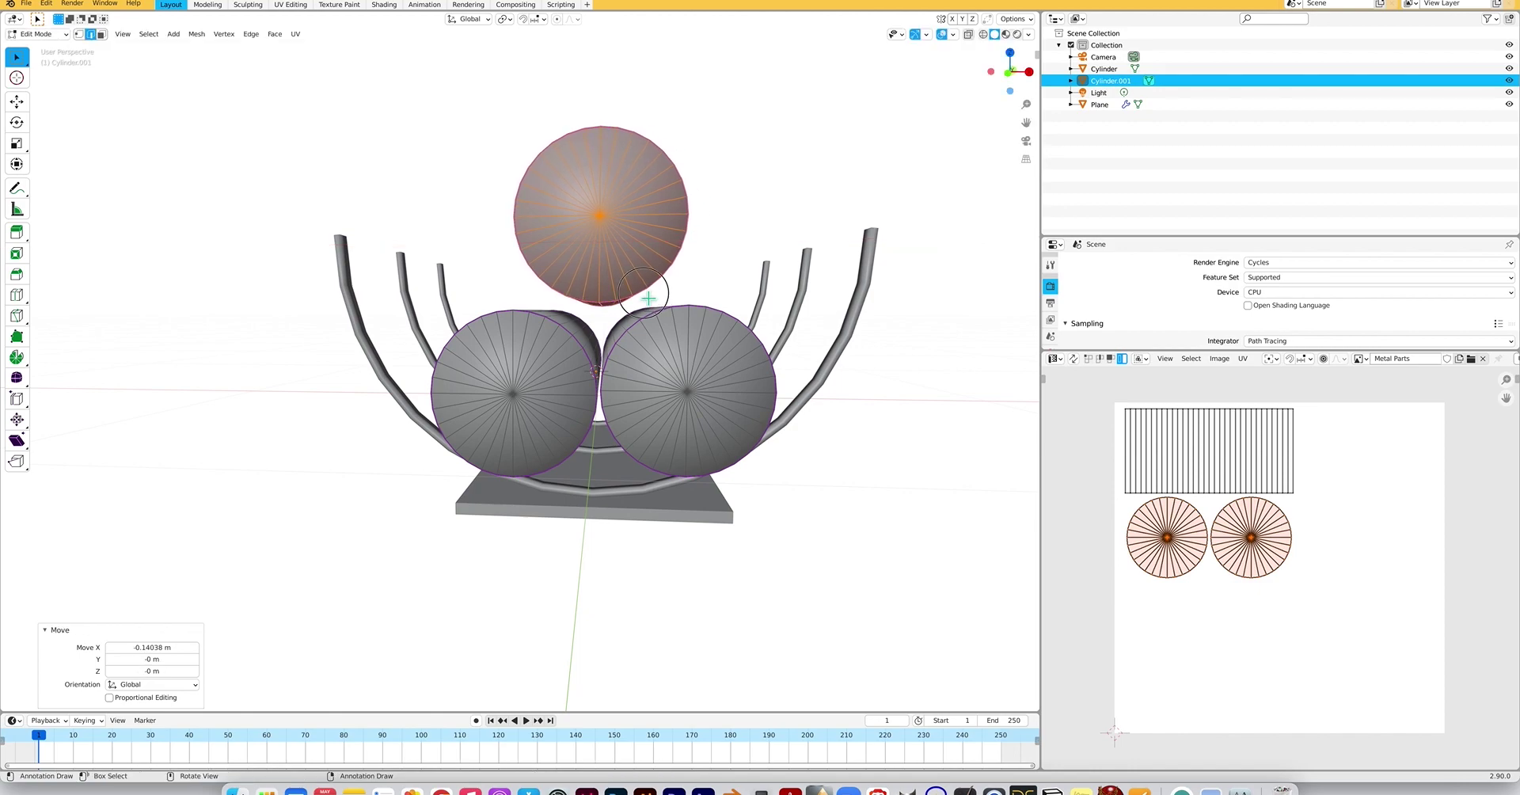
pyautogui.press('g')
pyautogui.press('z')
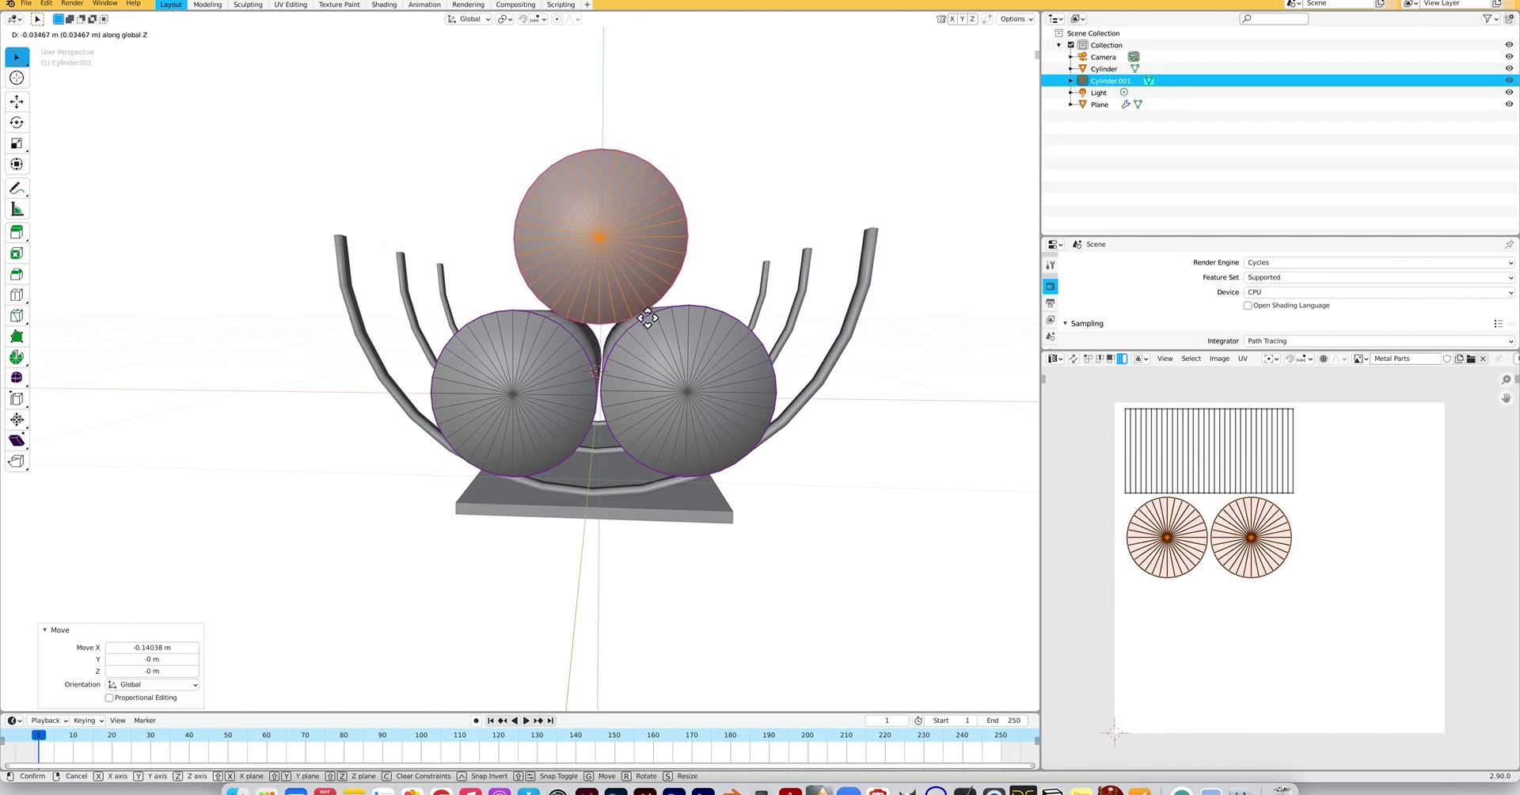
pyautogui.click(648, 320)
# Fine-tune the upper cylinder's position by about -0.010 m along X and -0.0026 m along Z.
pyautogui.scroll(-3, 650, 324)
pyautogui.scroll(3, 649, 323)
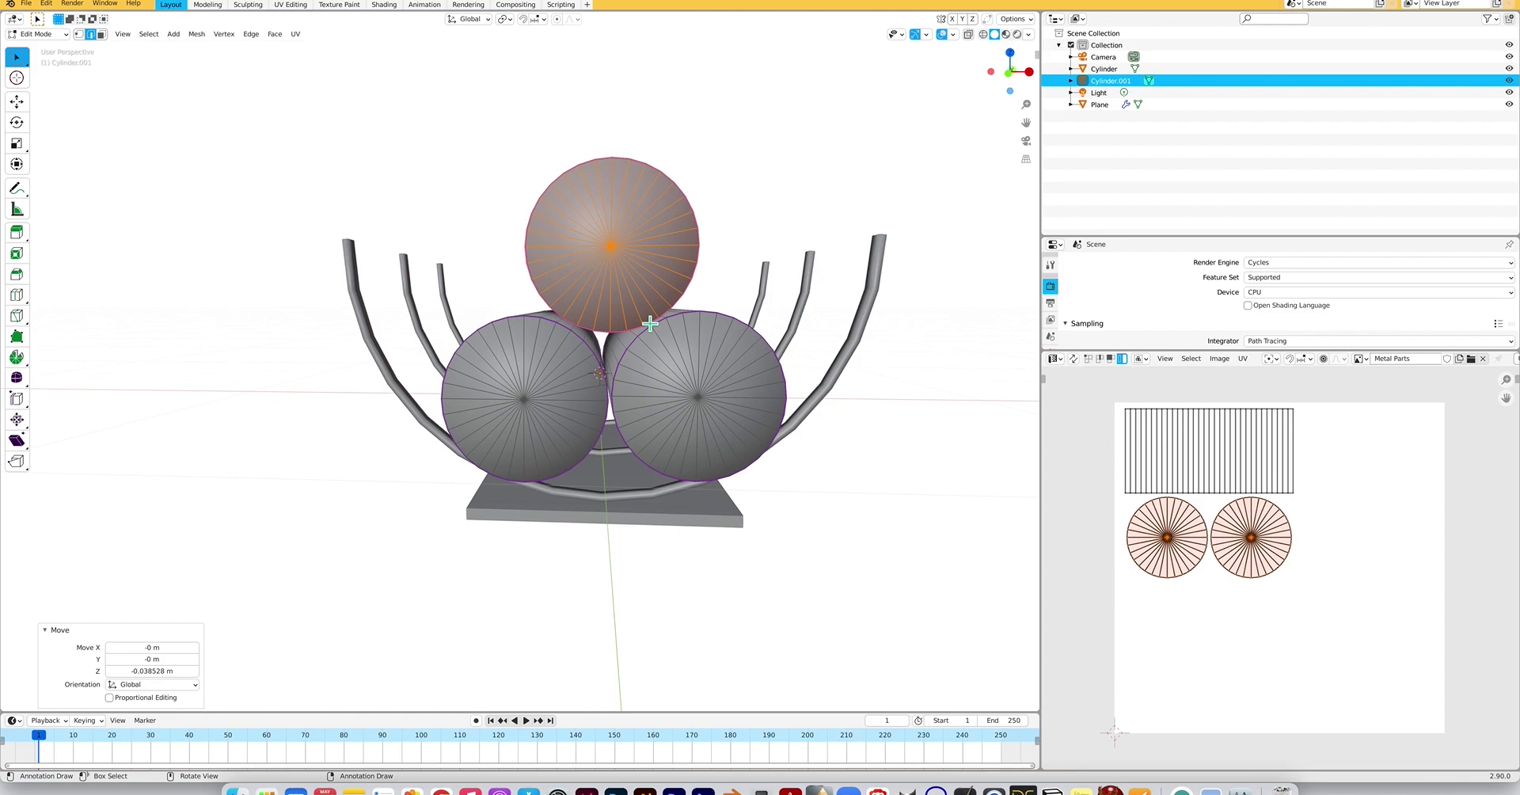
pyautogui.scroll(-2, 650, 324)
pyautogui.scroll(2, 650, 324)
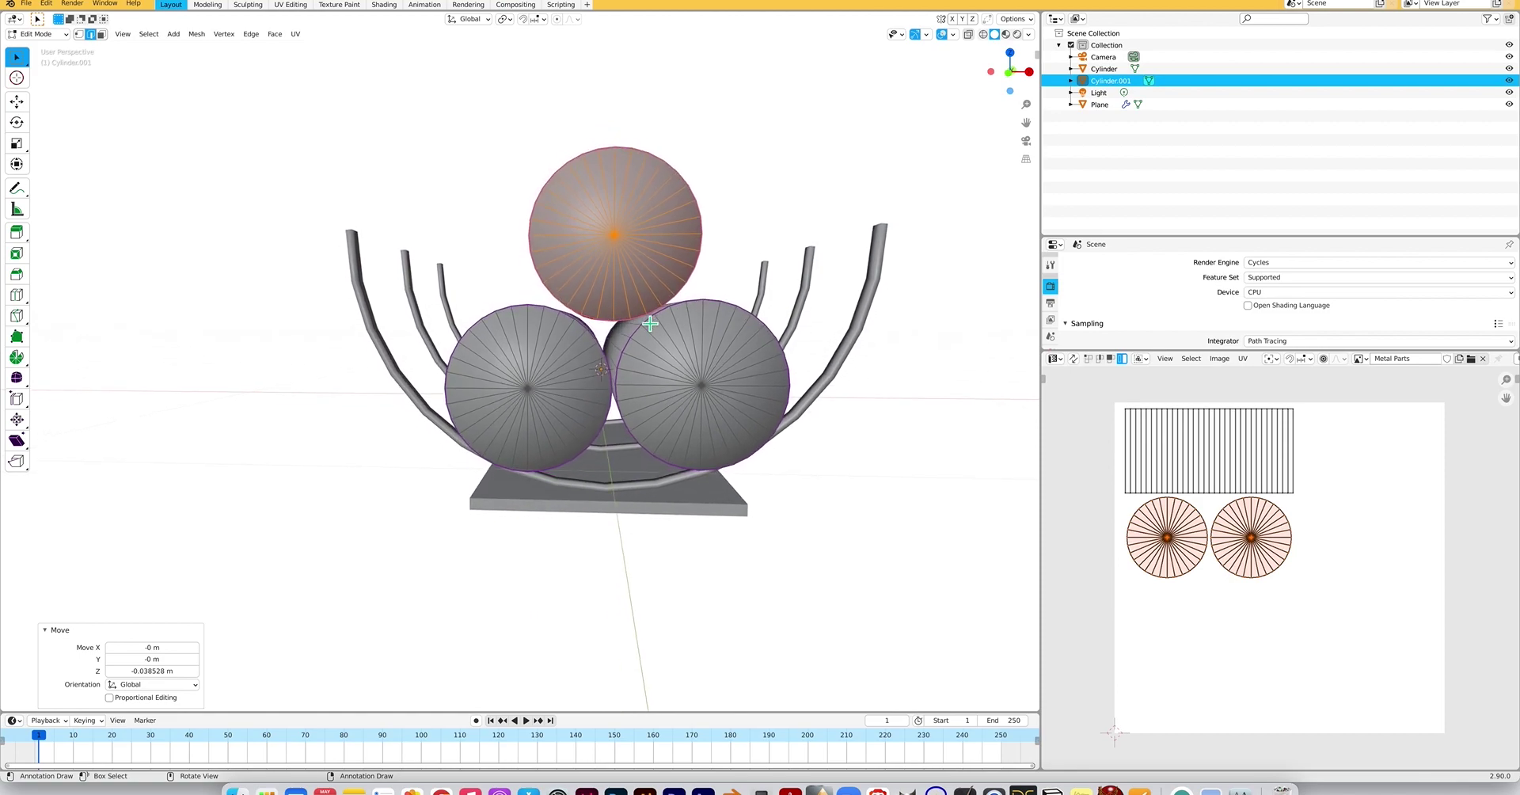
pyautogui.press('g')
pyautogui.press('x')
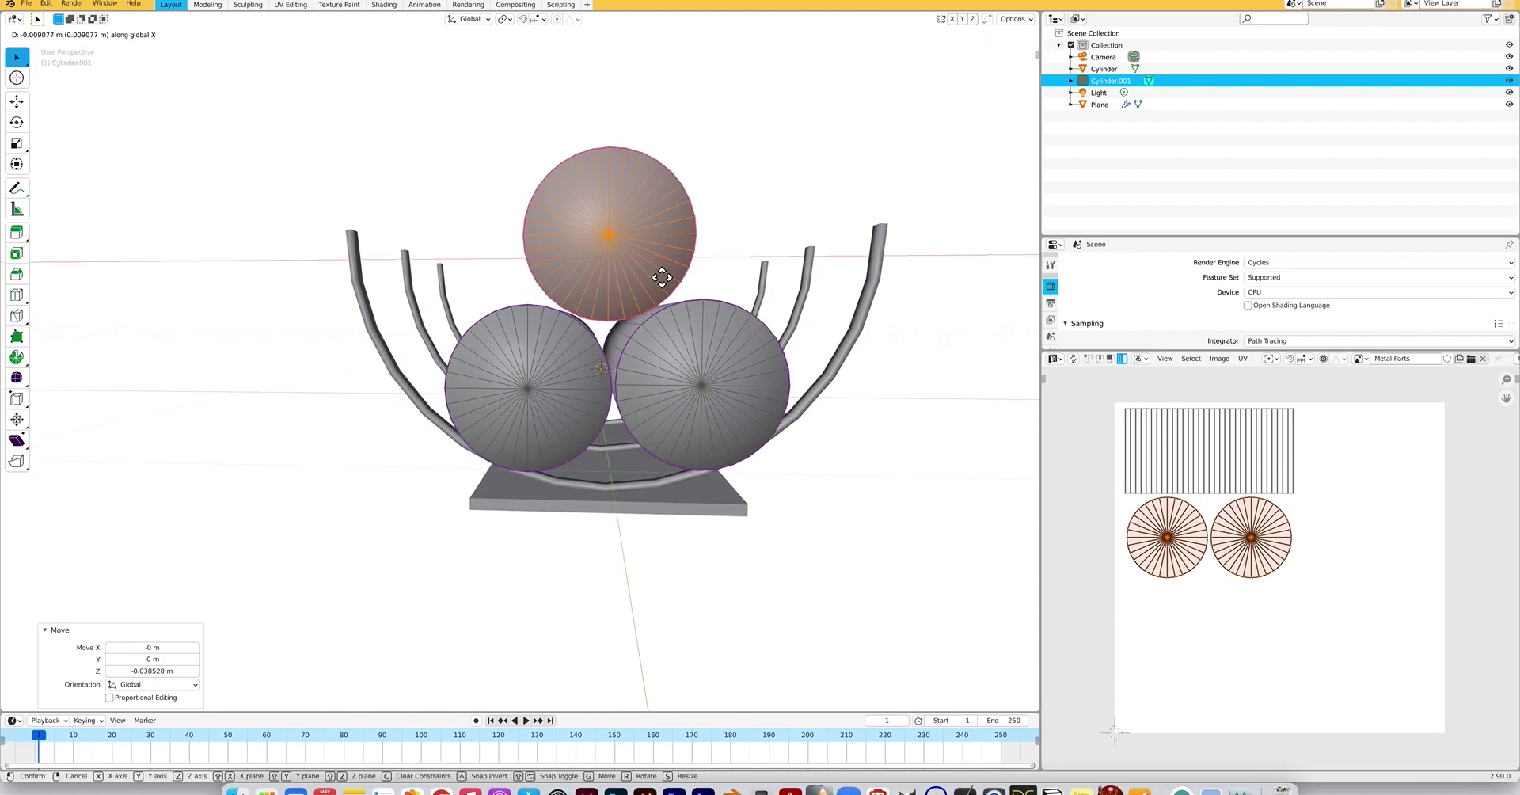
pyautogui.click(662, 277)
pyautogui.press('g')
pyautogui.press('x')
pyautogui.press('Escape')
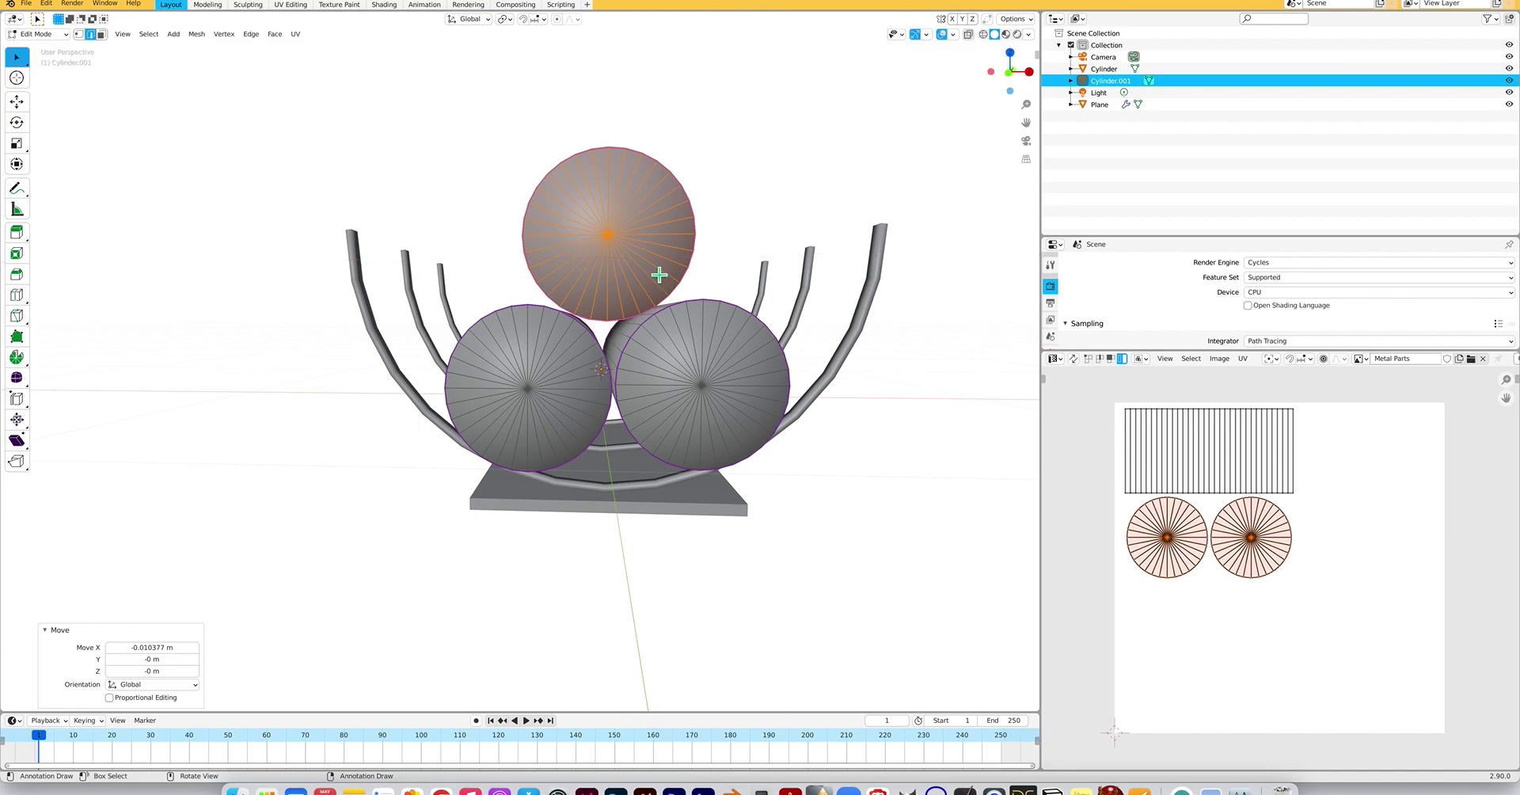
pyautogui.press('g')
pyautogui.press('z')
pyautogui.click(660, 278)
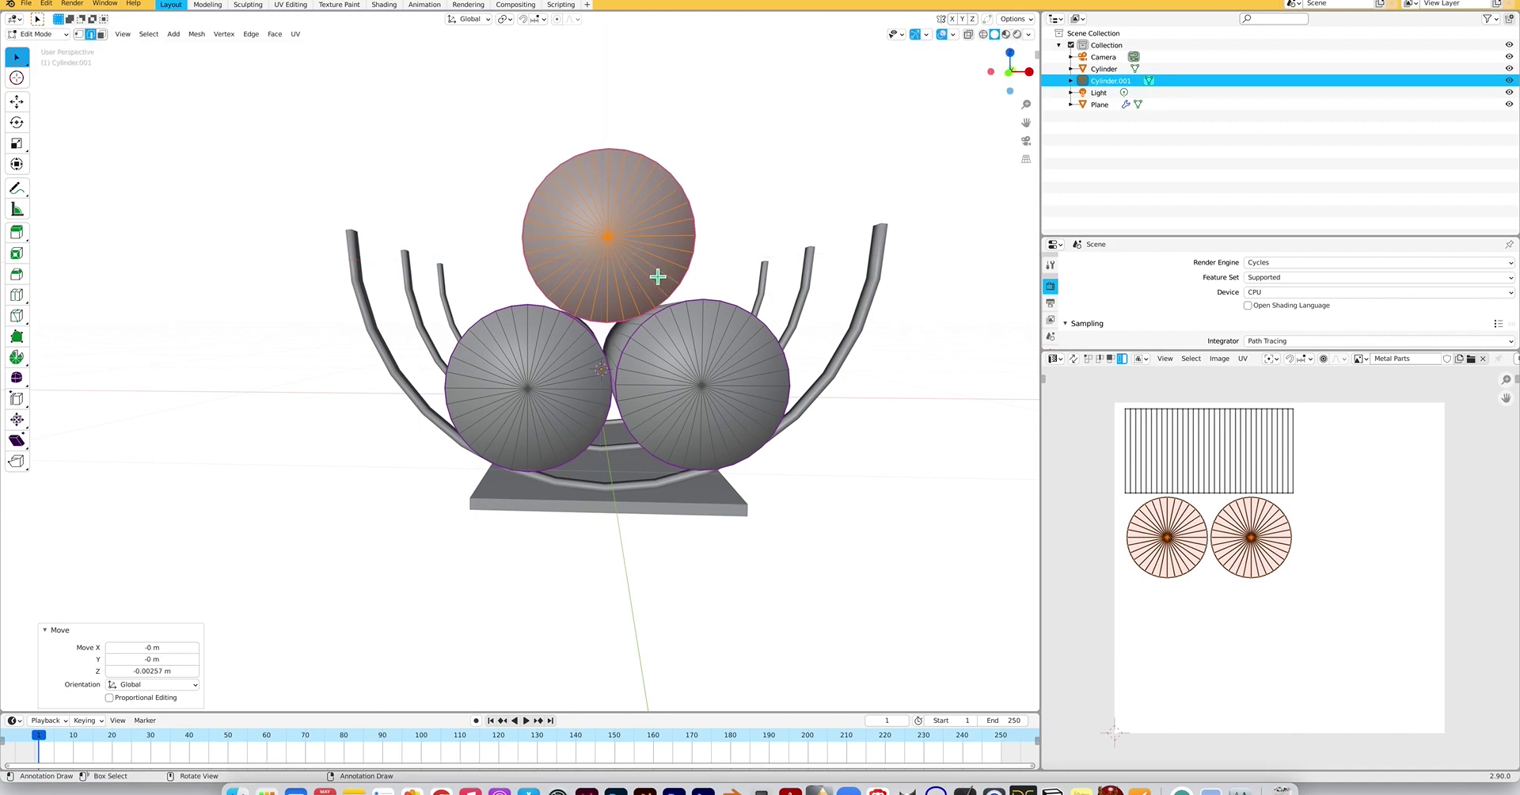
# Nudge the upper cylinder about 0.0065 m along X and -0.0013 m along Z to settle it on the lower pair.
pyautogui.scroll(-3, 658, 279)
pyautogui.hscroll(3, 659, 279)
pyautogui.scroll(3, 659, 279)
pyautogui.scroll(-2, 658, 280)
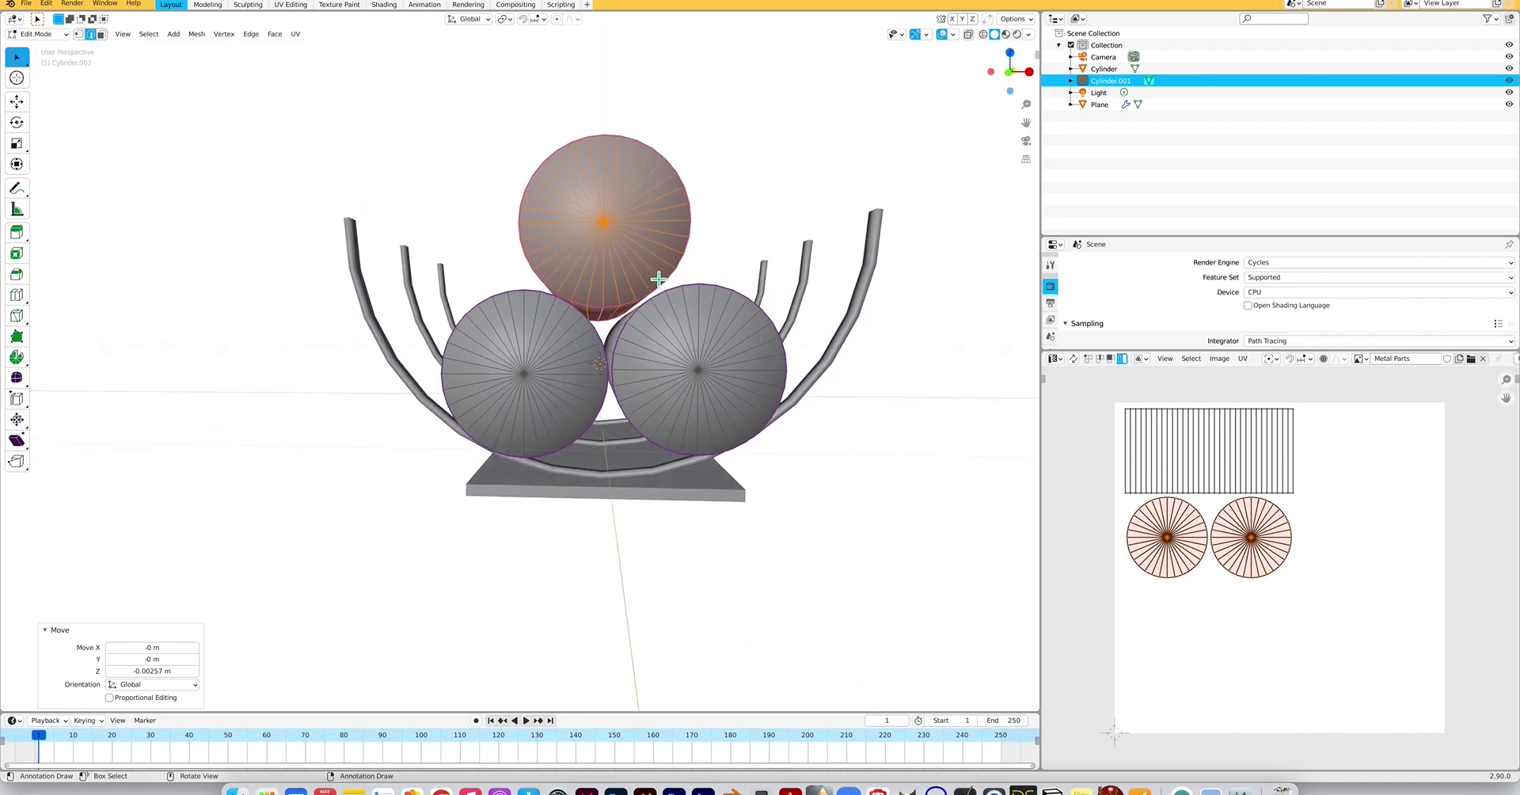
pyautogui.press('g')
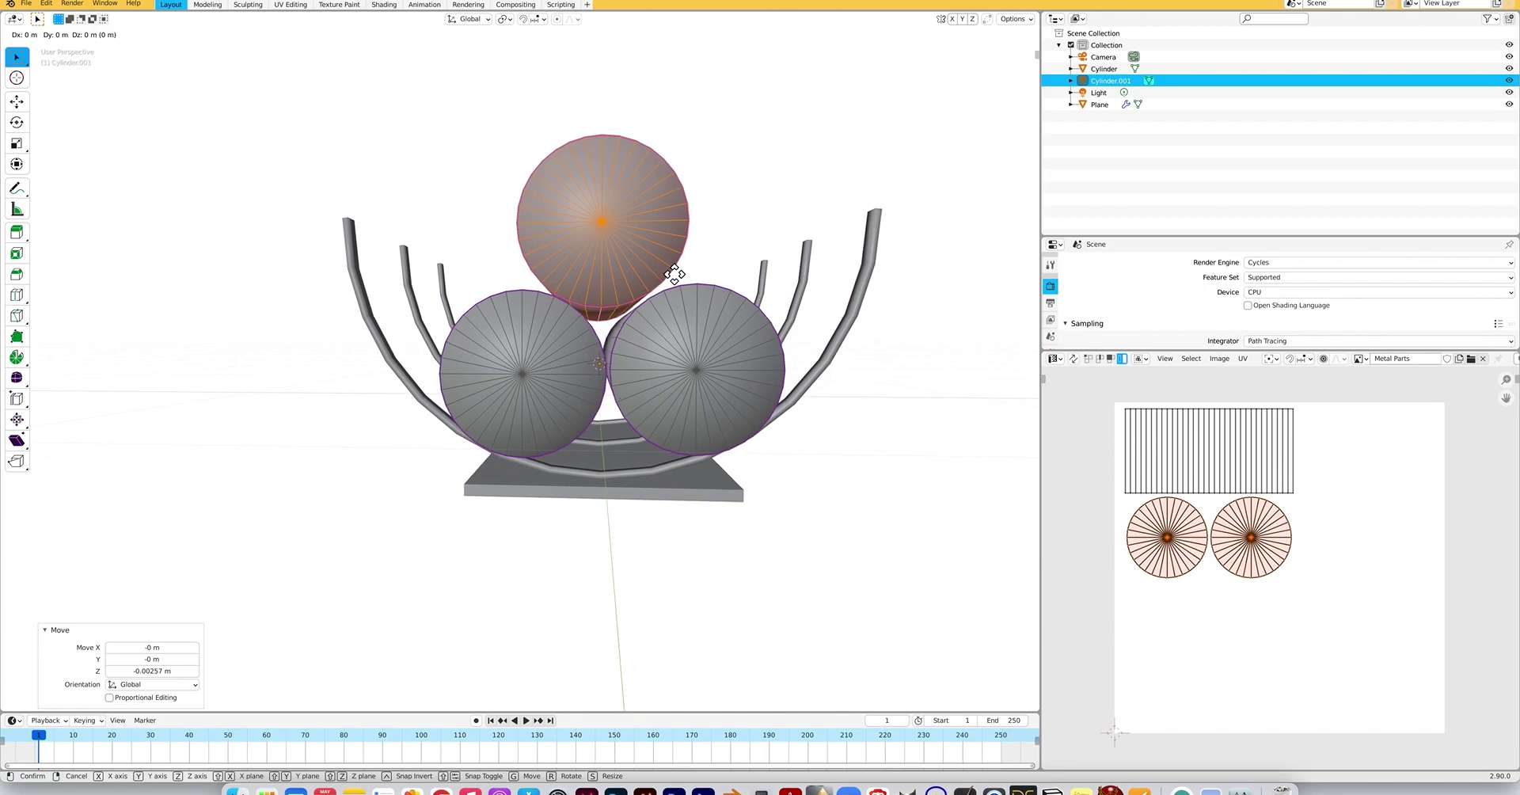
pyautogui.click(677, 274)
pyautogui.press('g')
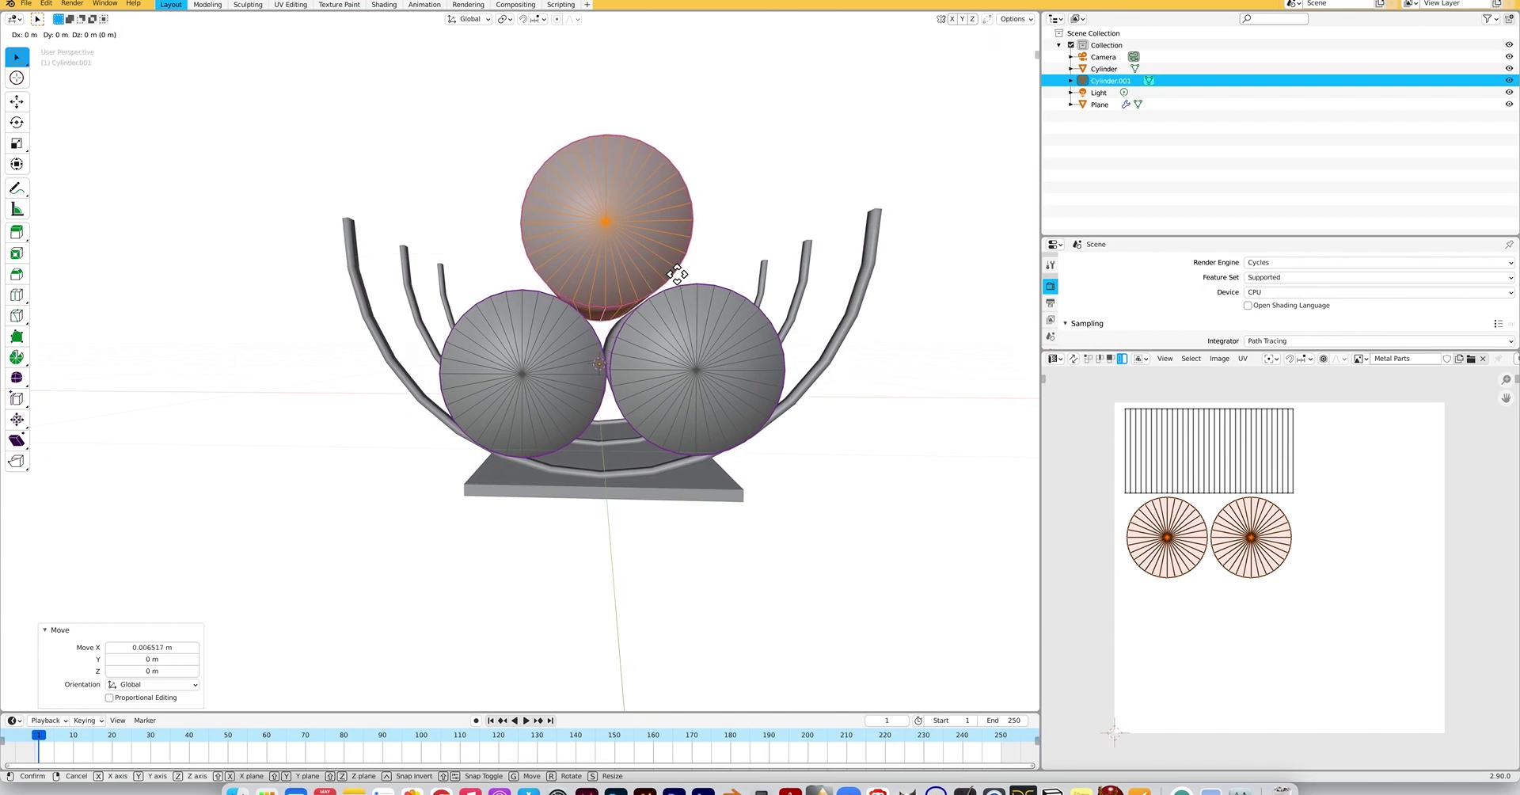
pyautogui.press('z')
pyautogui.click(673, 280)
# Add two loop cuts around the middle of the upper cylinder's side.
pyautogui.hscroll(-8, 673, 283)
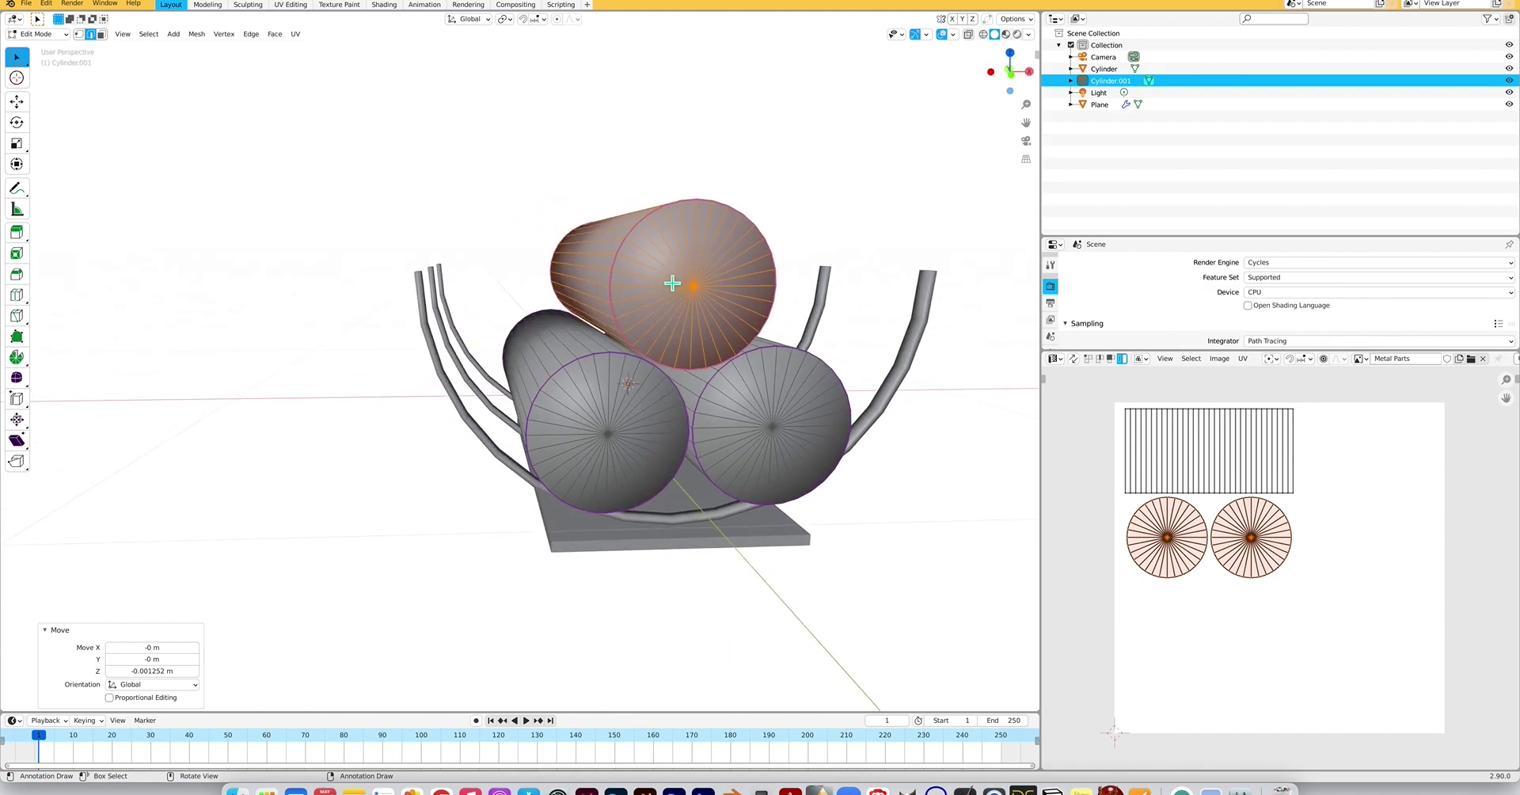
pyautogui.hscroll(-15, 673, 283)
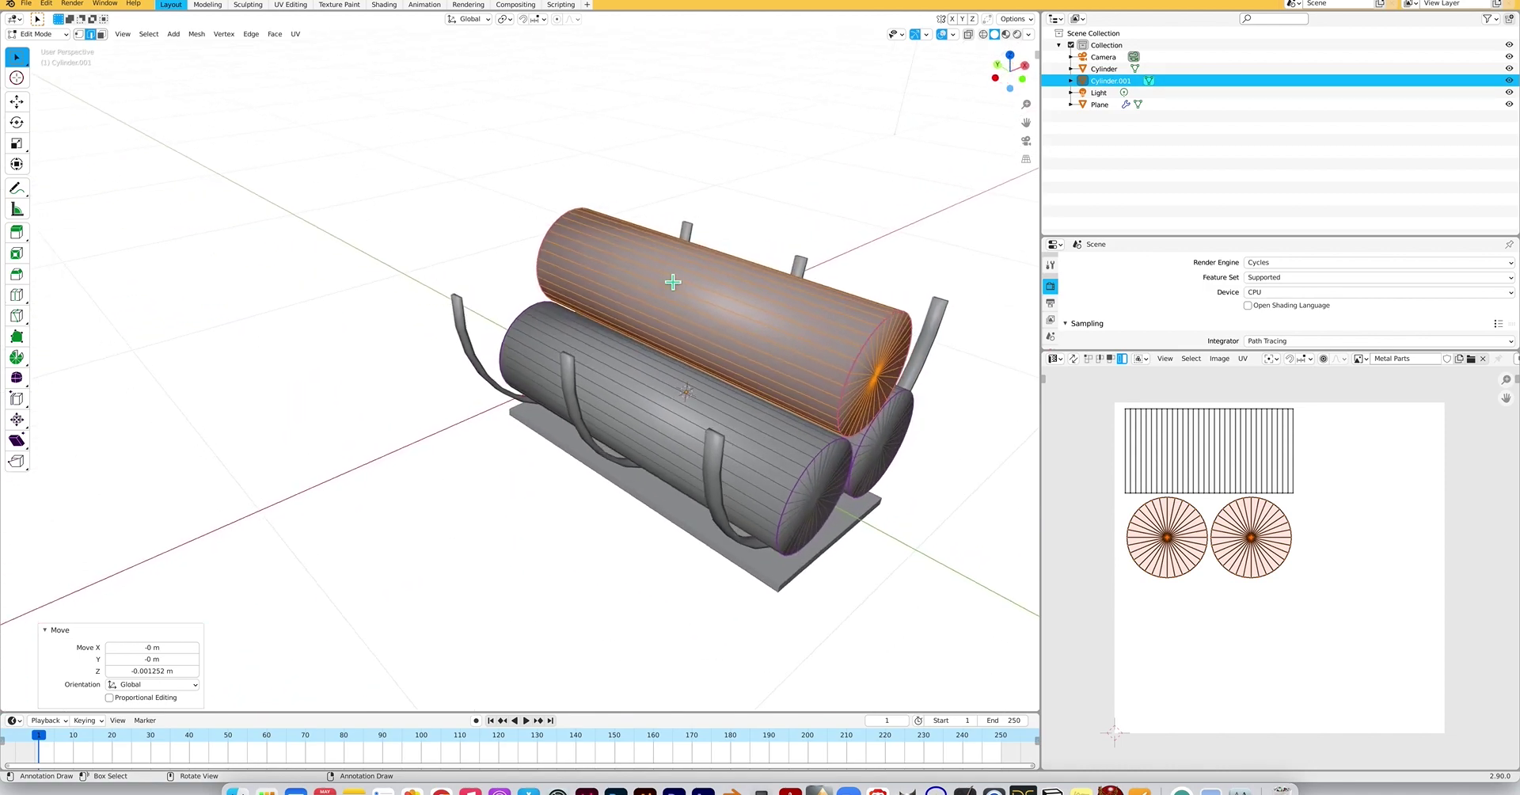
pyautogui.hscroll(-15, 672, 281)
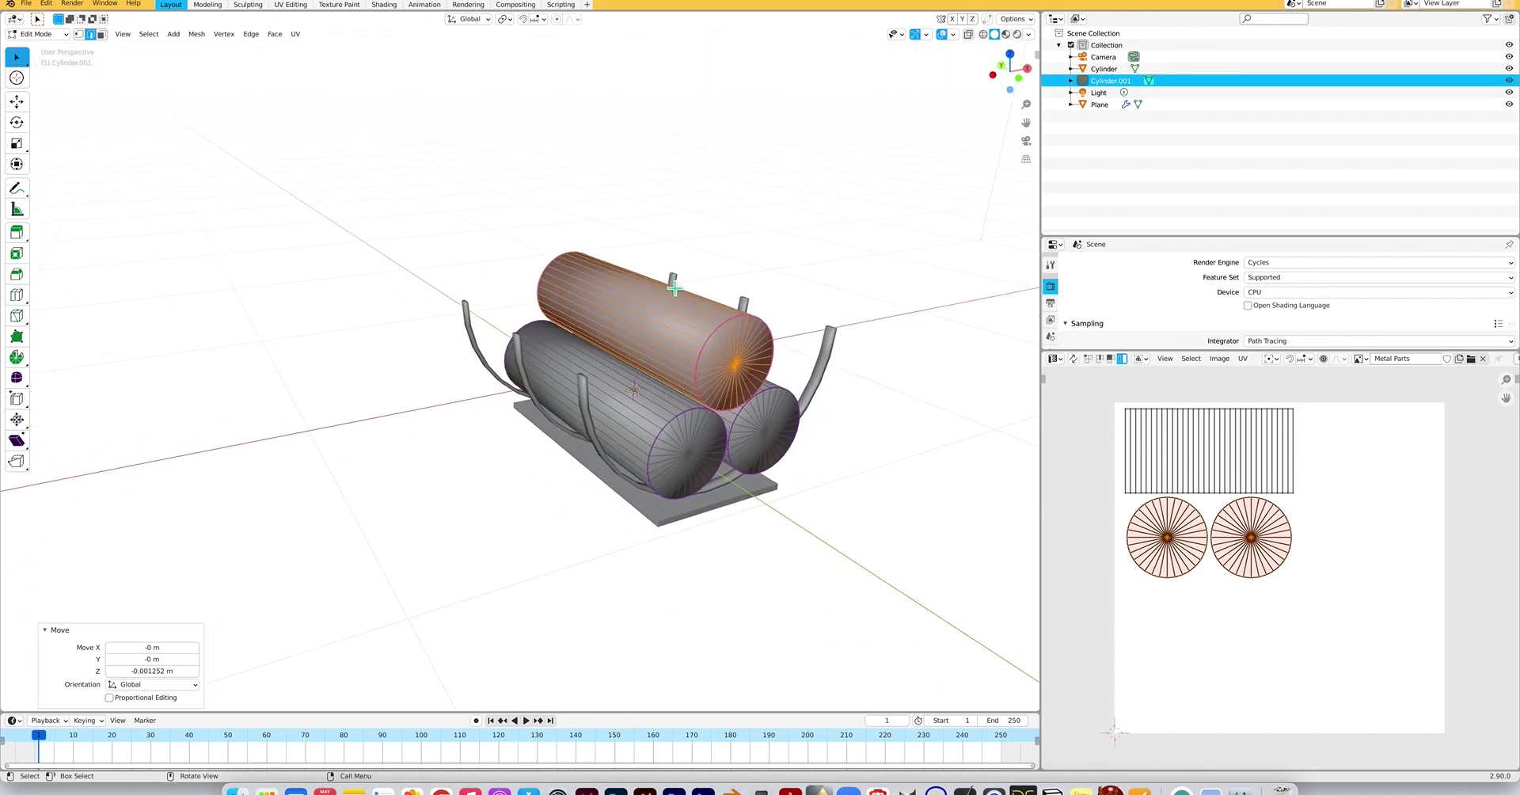
pyautogui.hscroll(-10, 678, 301)
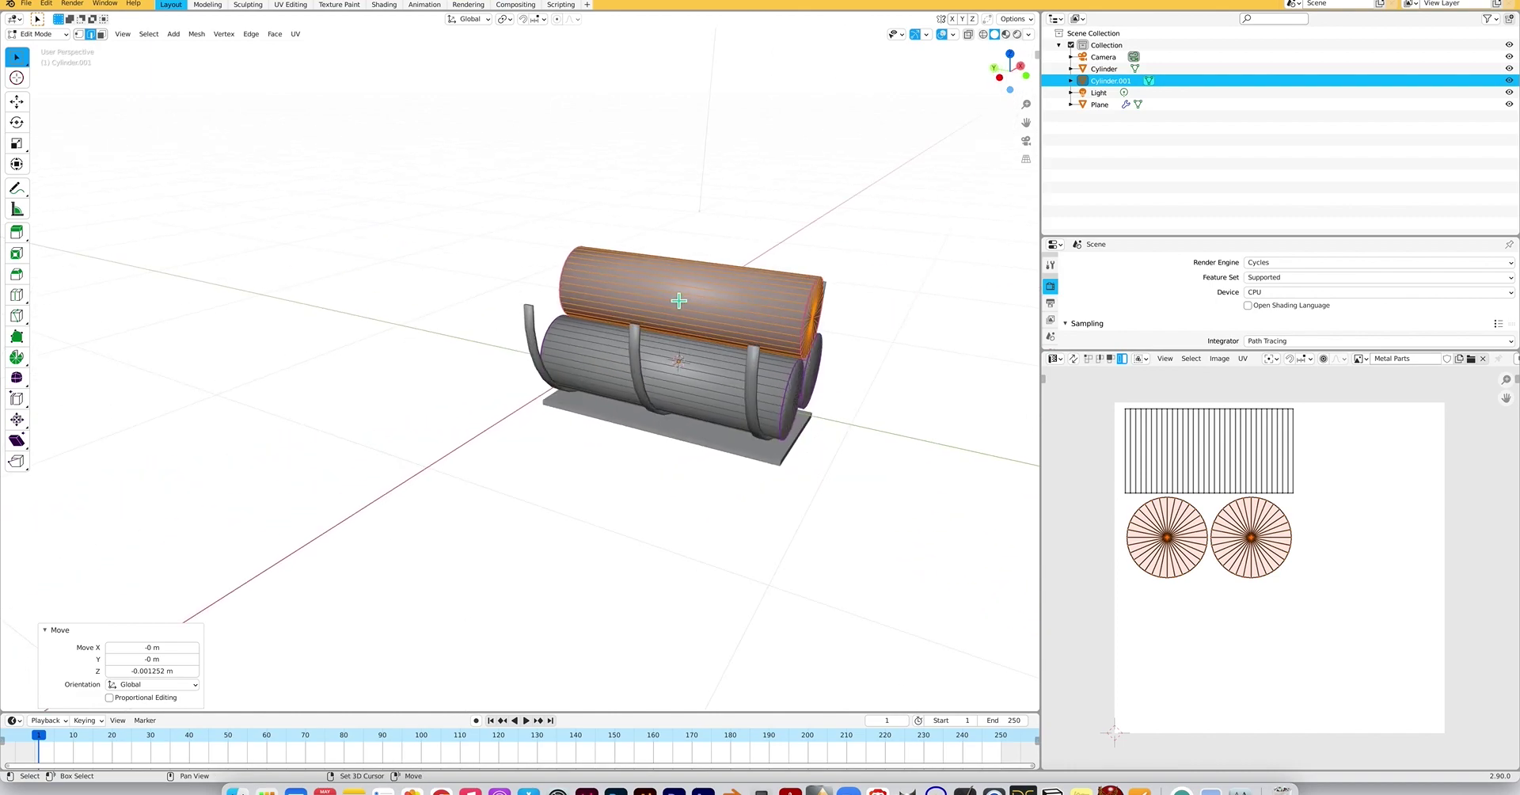
pyautogui.hscroll(-10, 678, 301)
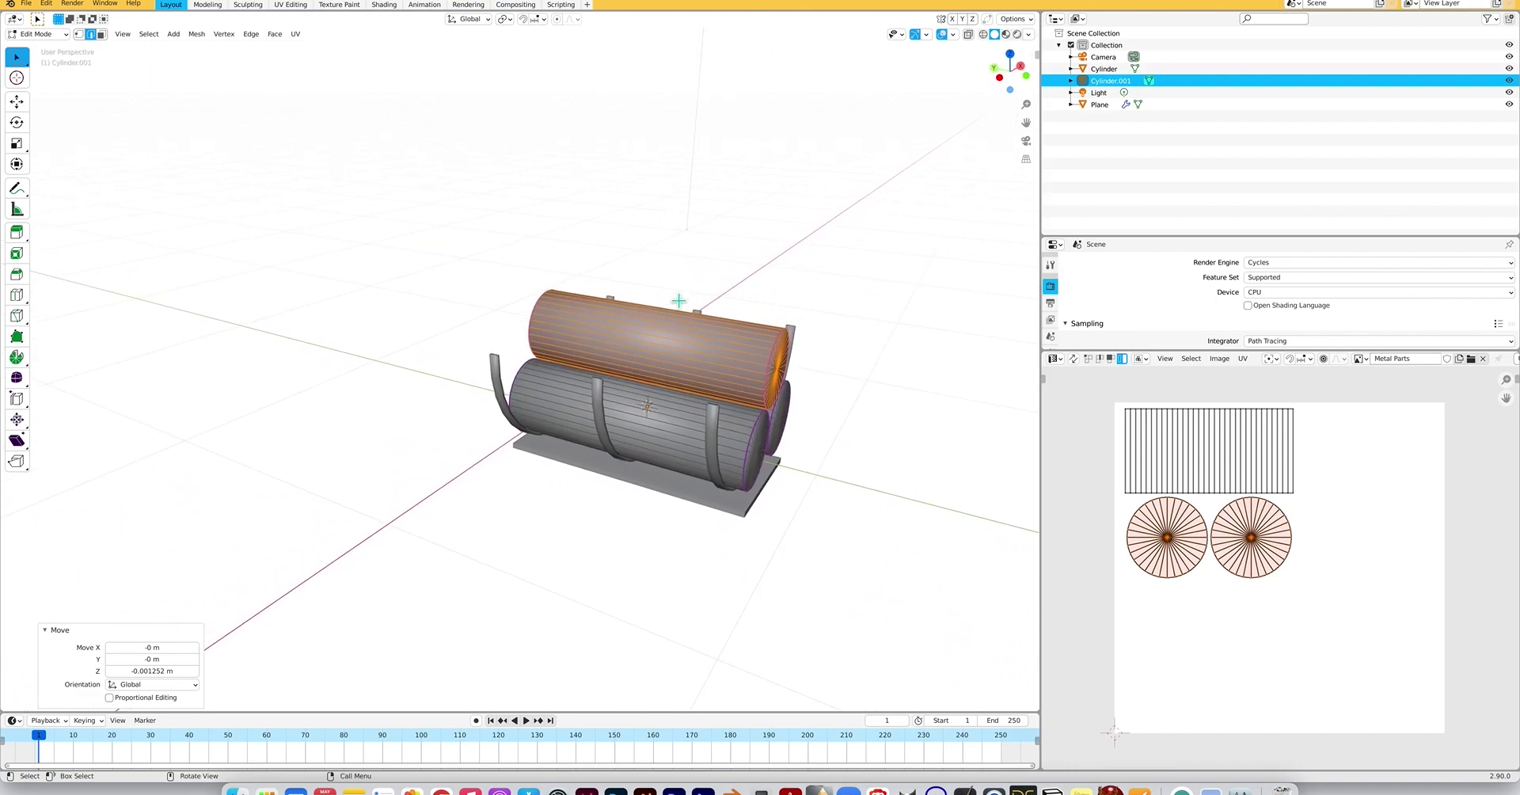
pyautogui.hscroll(-5, 678, 301)
pyautogui.click(686, 342)
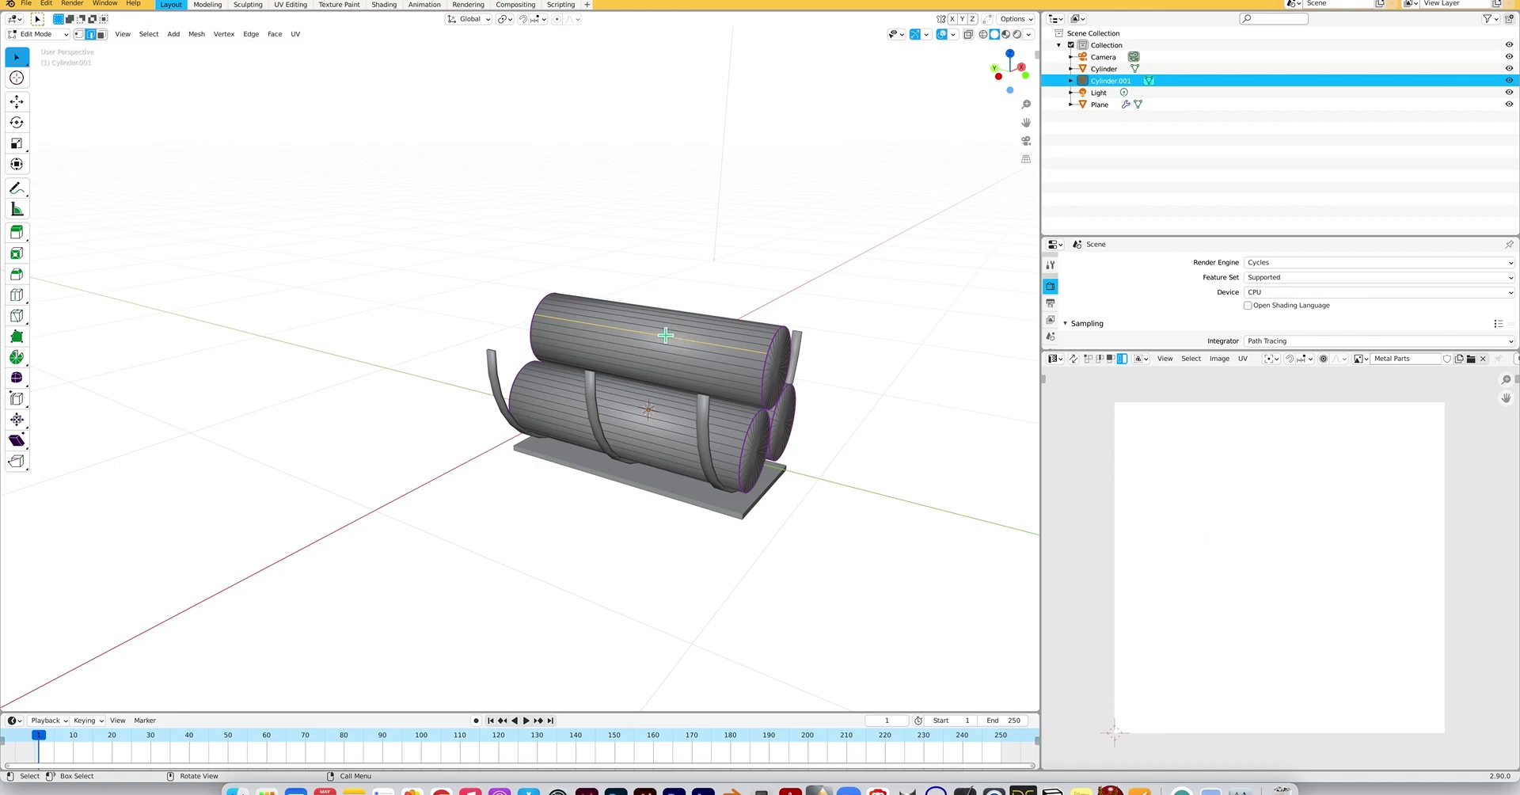
pyautogui.hotkey('ctrl', 'r')
pyautogui.click(665, 334)
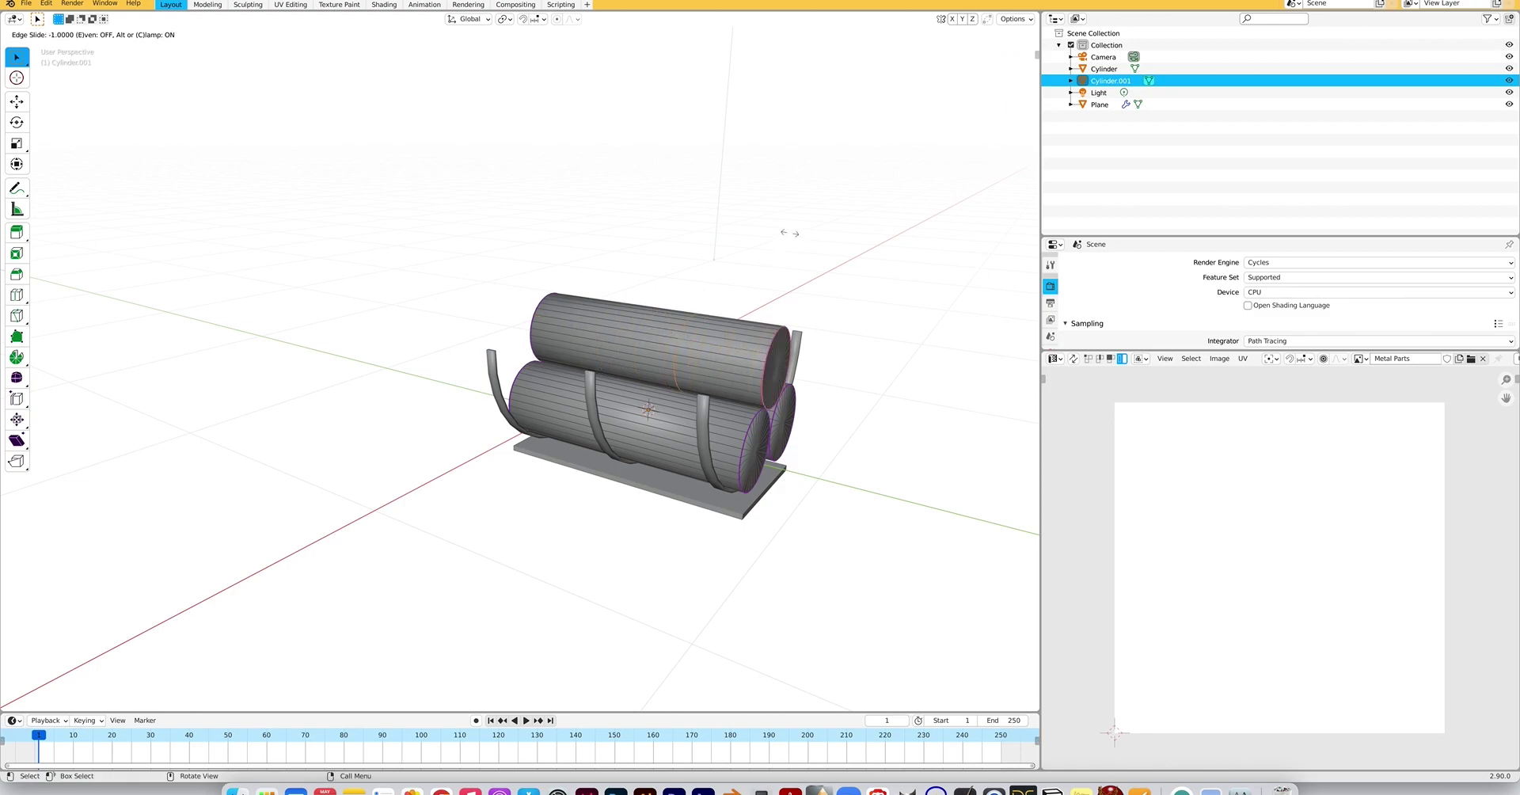
pyautogui.click(662, 291)
# Scale the upper cylinder's two new edge loops to about 0.958.
pyautogui.press('s')
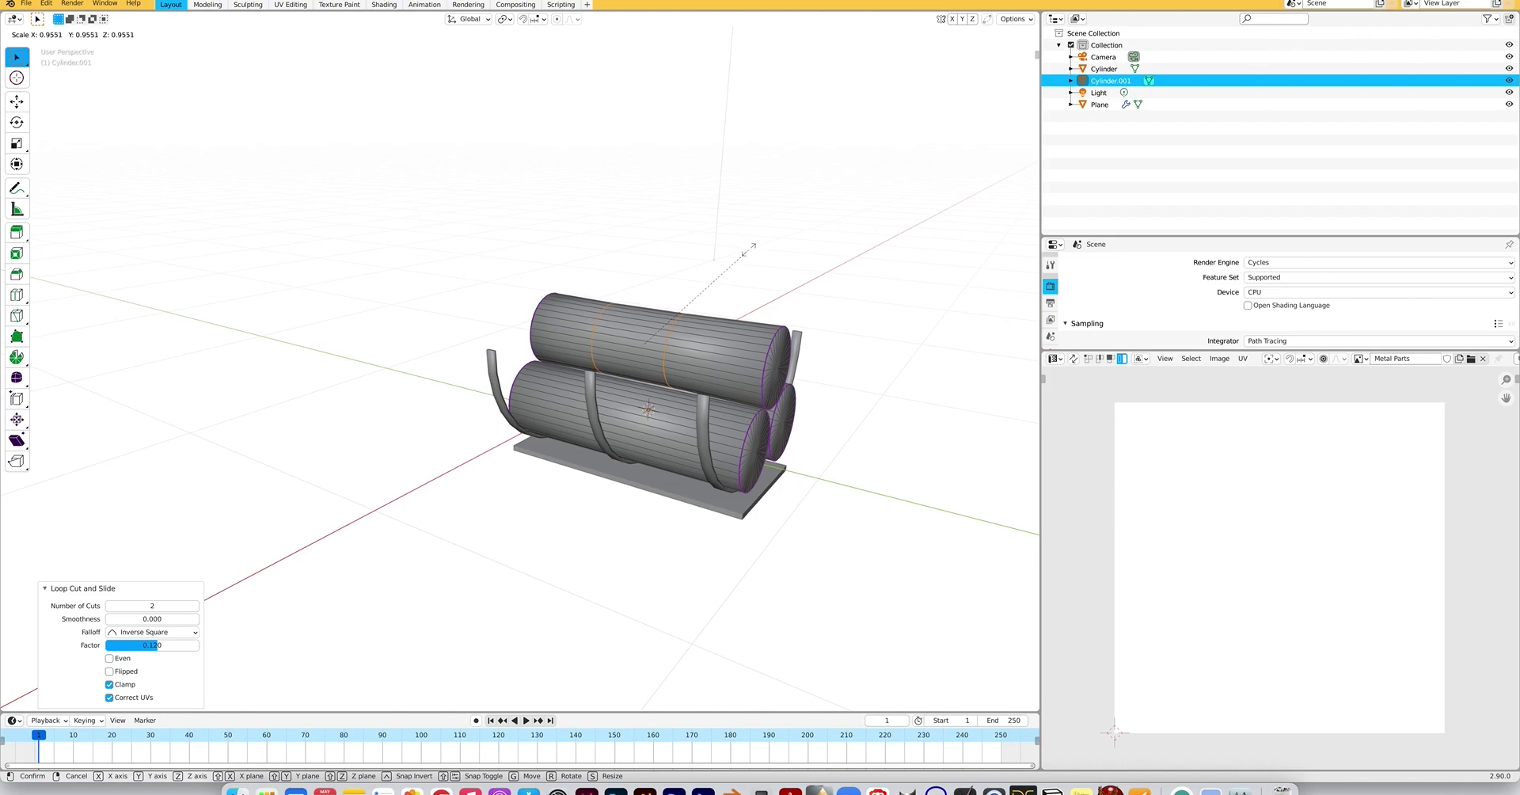
pyautogui.click(753, 253)
pyautogui.hscroll(-5, 755, 321)
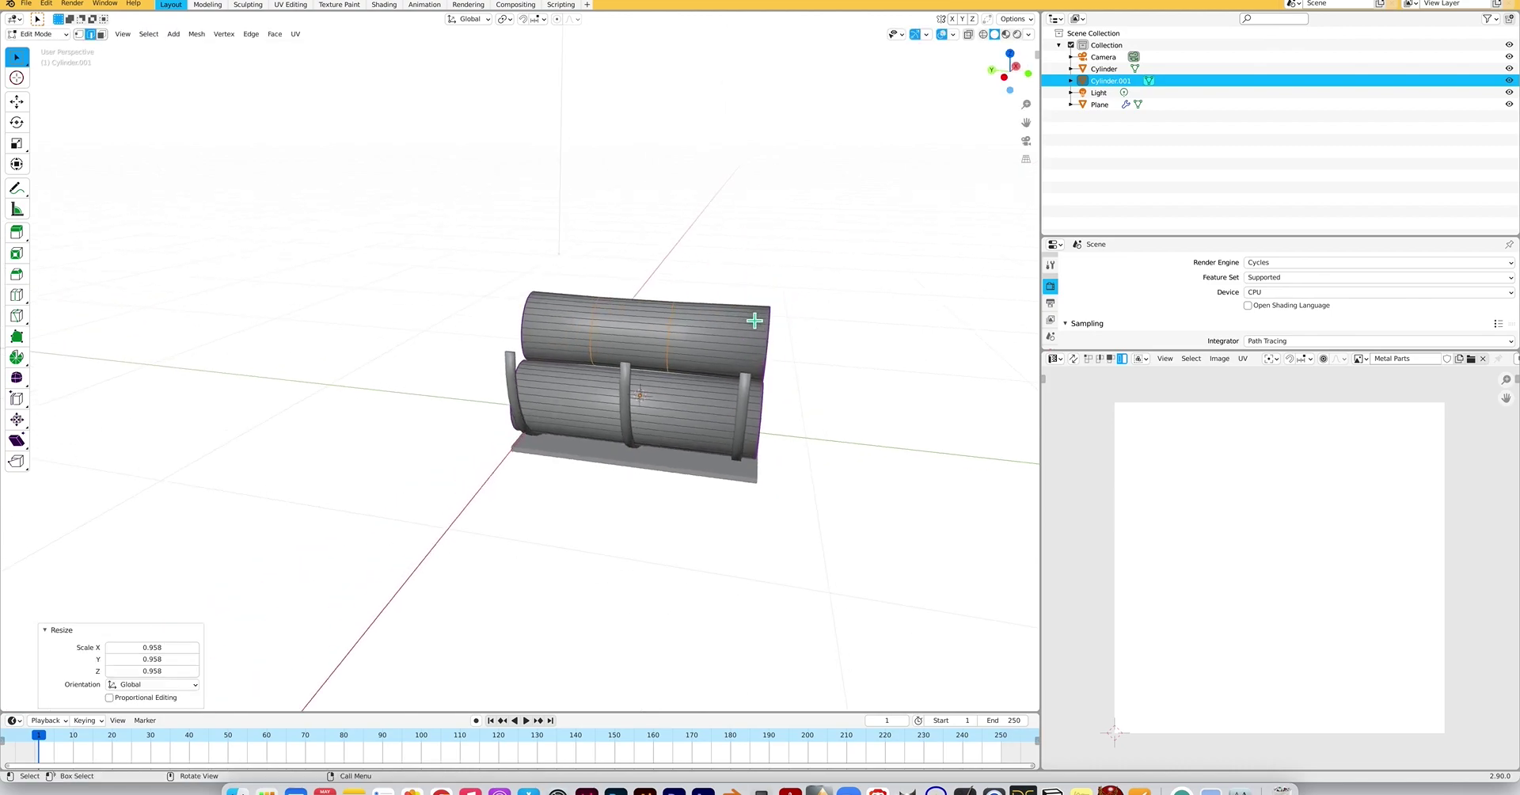
pyautogui.hscroll(-10, 755, 320)
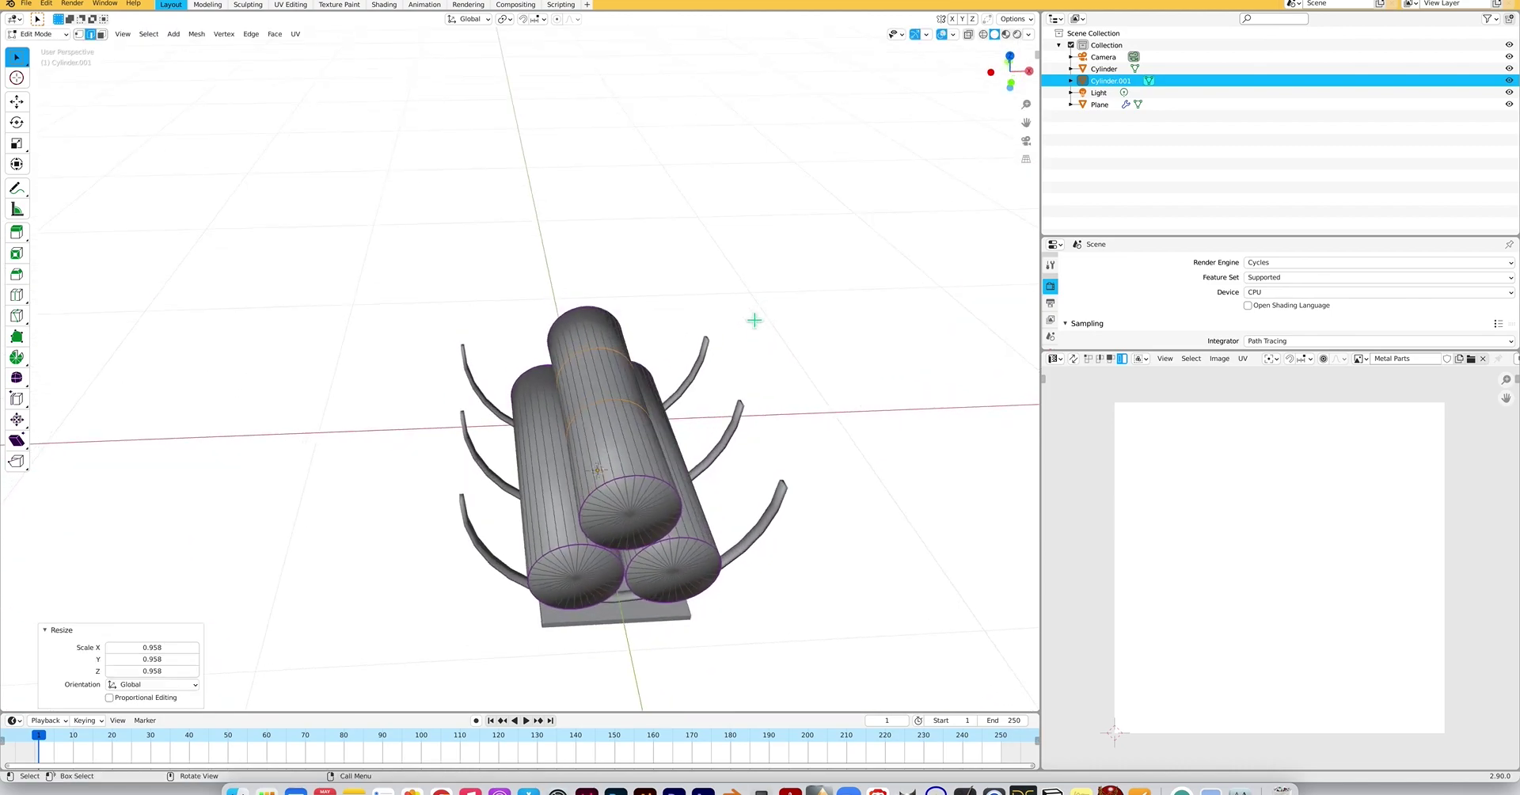
pyautogui.hscroll(-10, 754, 321)
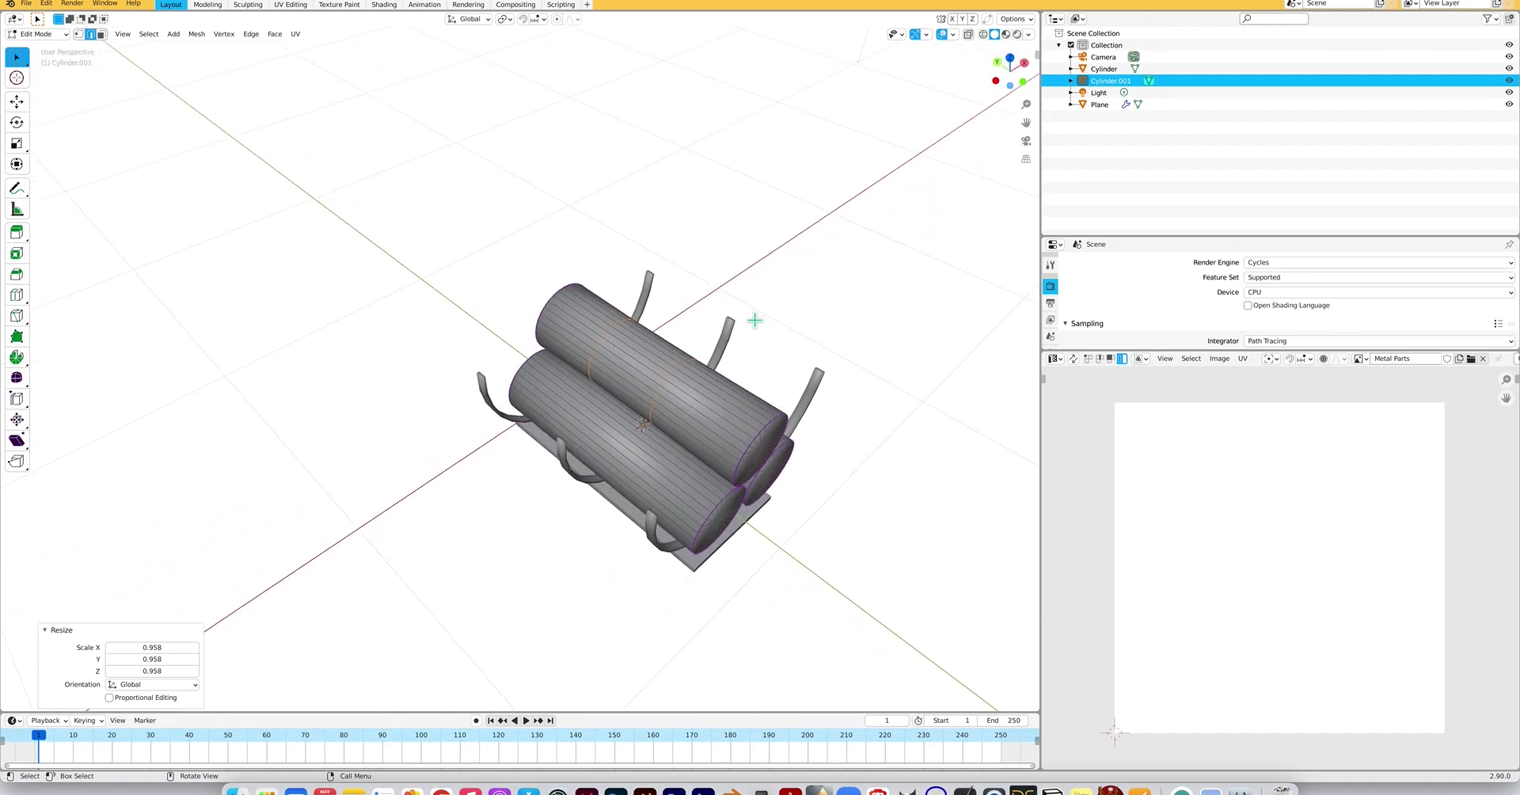
pyautogui.press('Tab')
pyautogui.hscroll(-5, 754, 324)
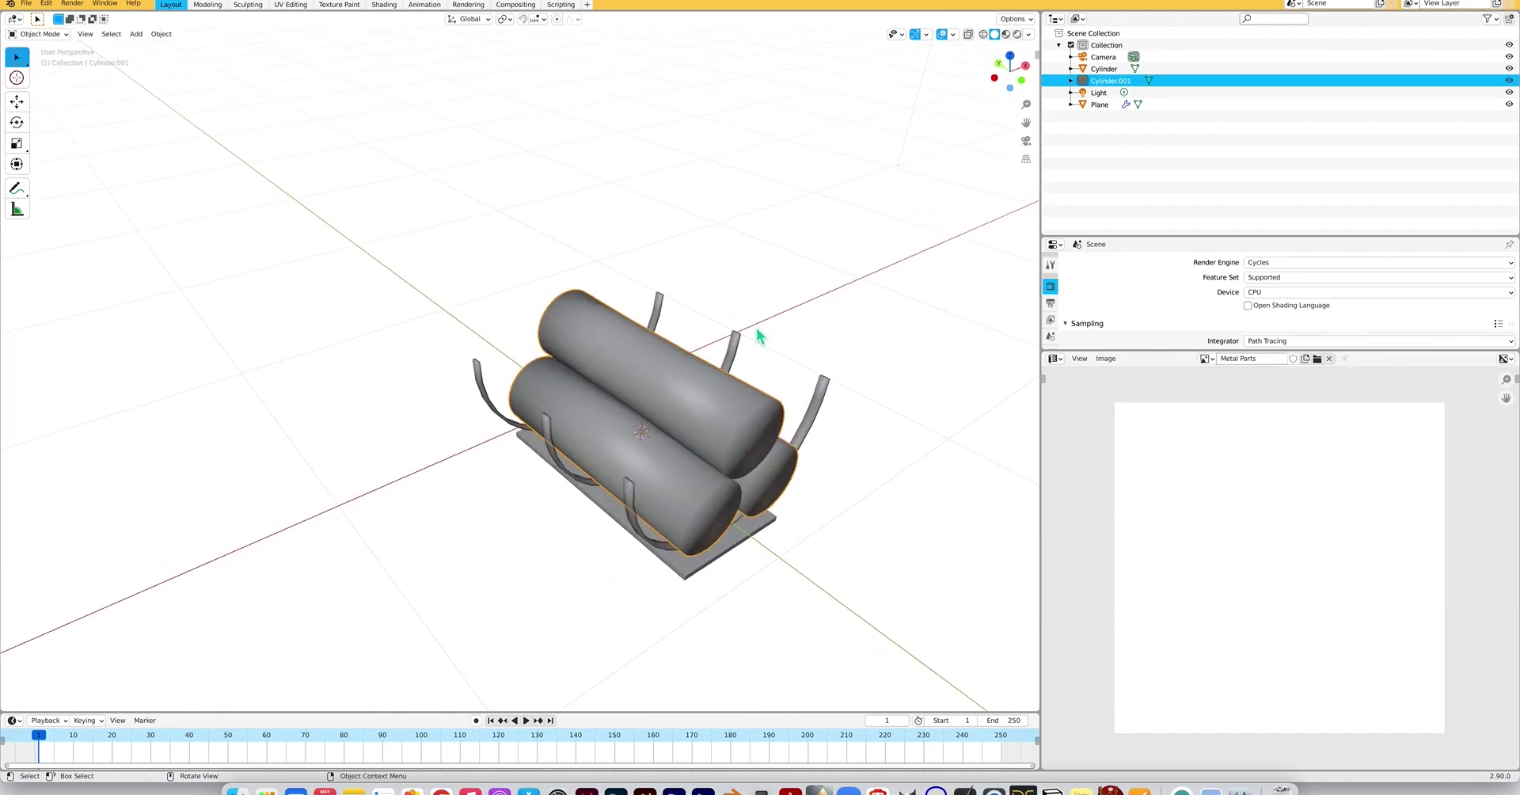
pyautogui.hscroll(6, 756, 328)
pyautogui.hscroll(-6, 756, 328)
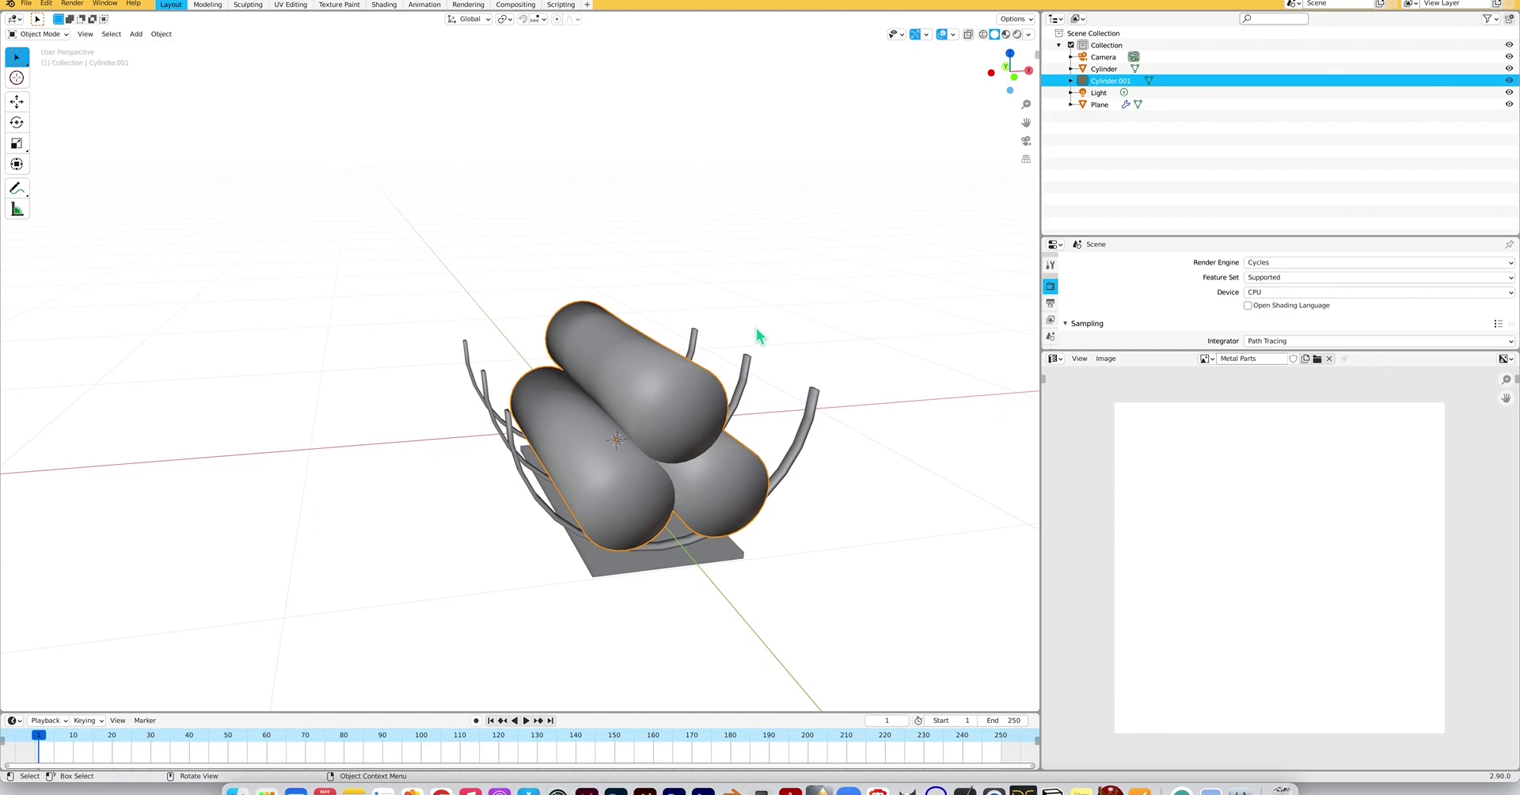
# Select all cylinder geometry and move one cylinder's side and two cap UV islands below the other overlapping islands.
pyautogui.press('Tab')
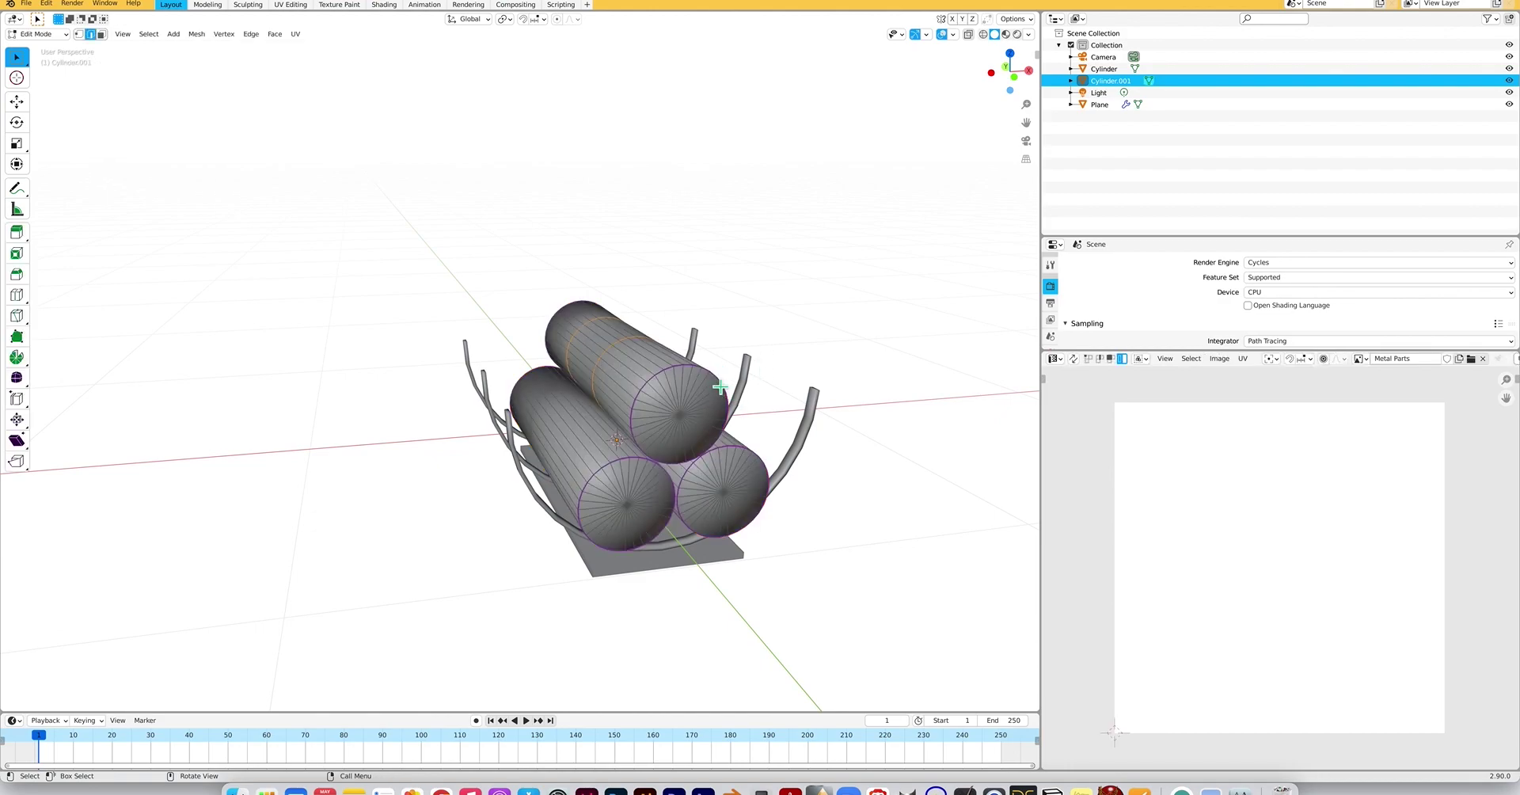
pyautogui.press('a')
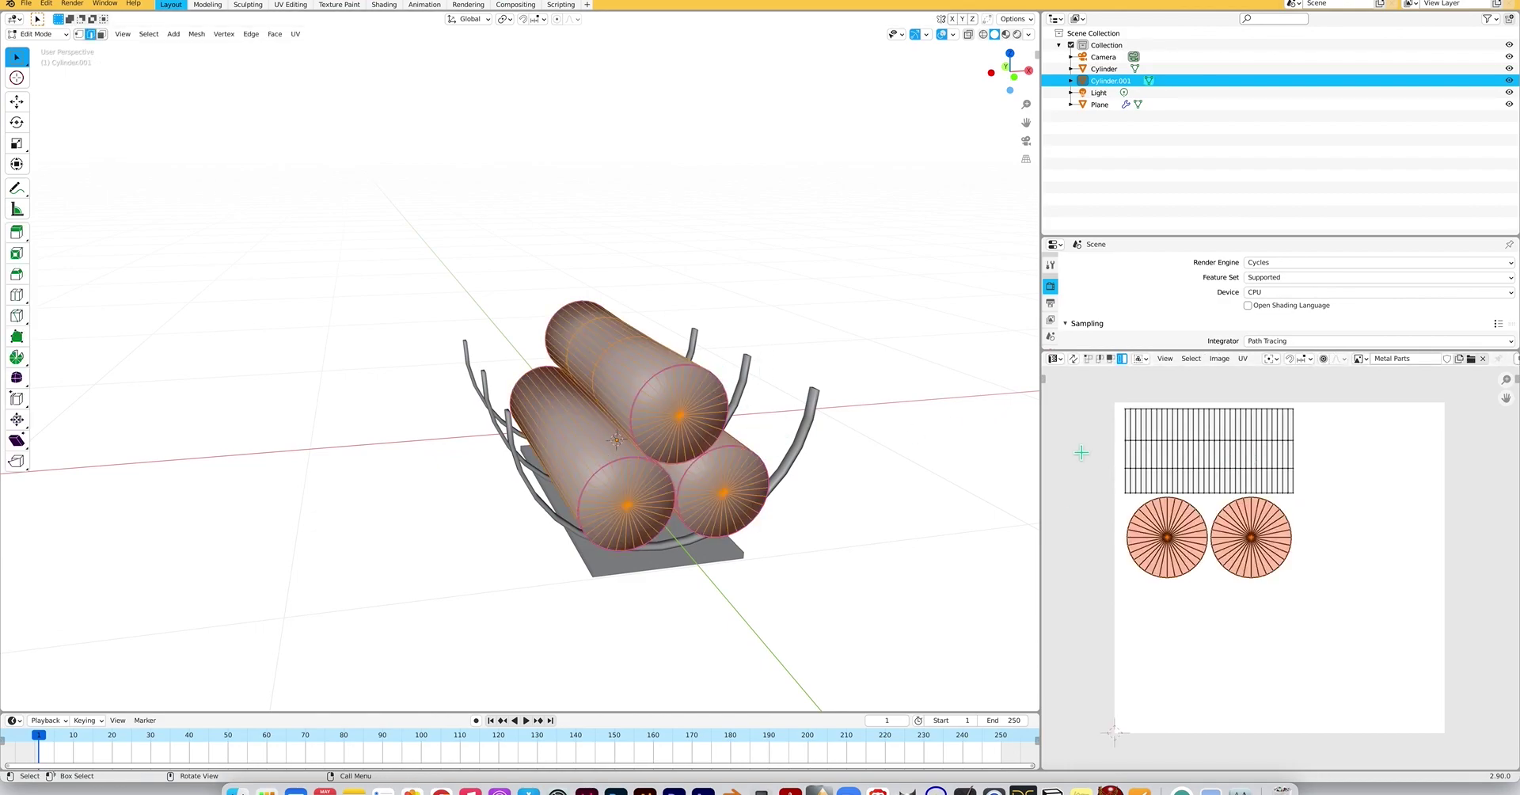
pyautogui.click(1148, 456)
pyautogui.keyDown('shift'); pyautogui.click(1160, 553); pyautogui.keyUp('shift')
pyautogui.keyDown('shift'); pyautogui.click(1242, 544); pyautogui.keyUp('shift')
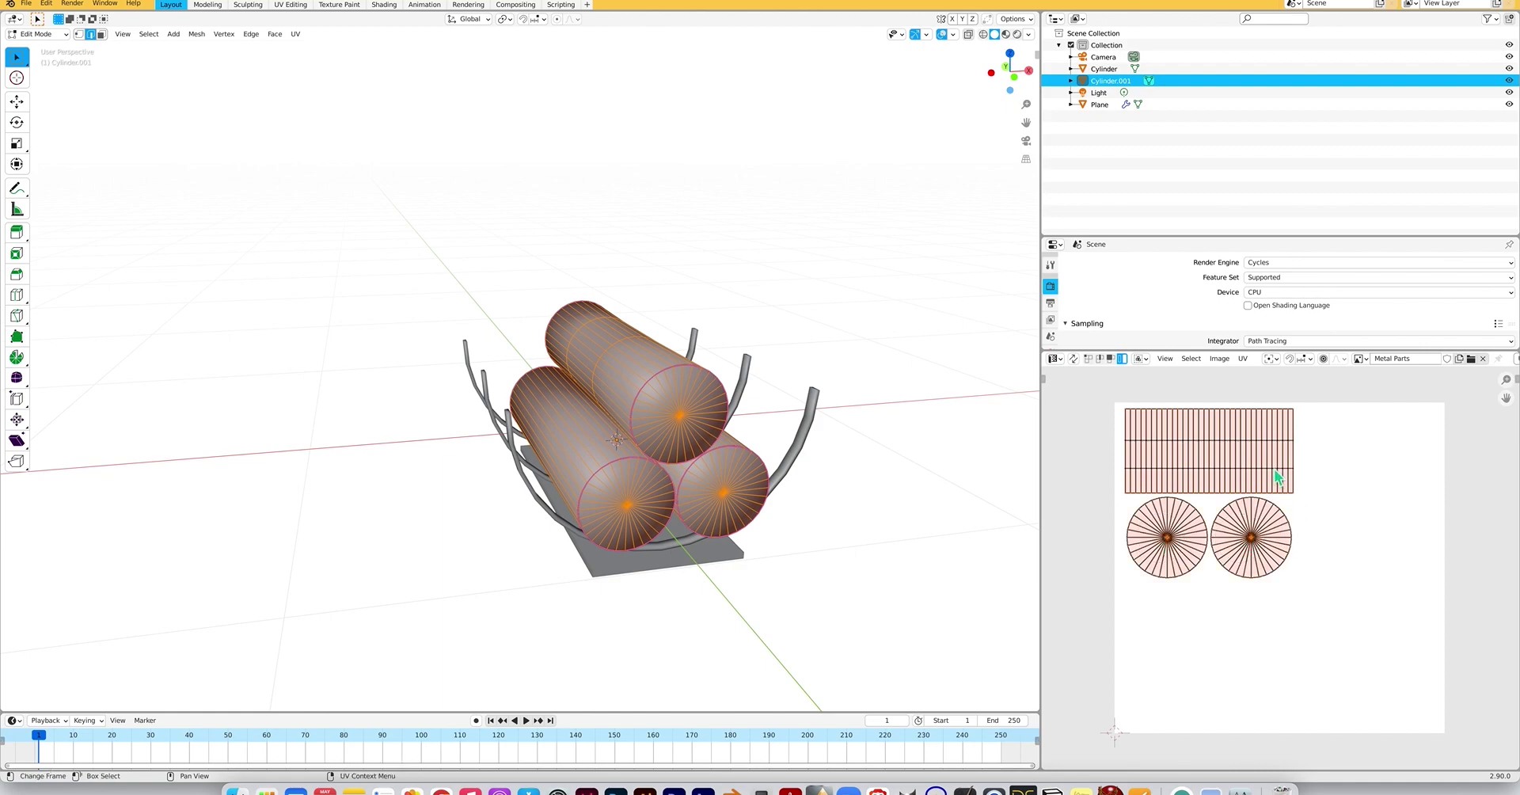
pyautogui.hotkey('shift', 'd')
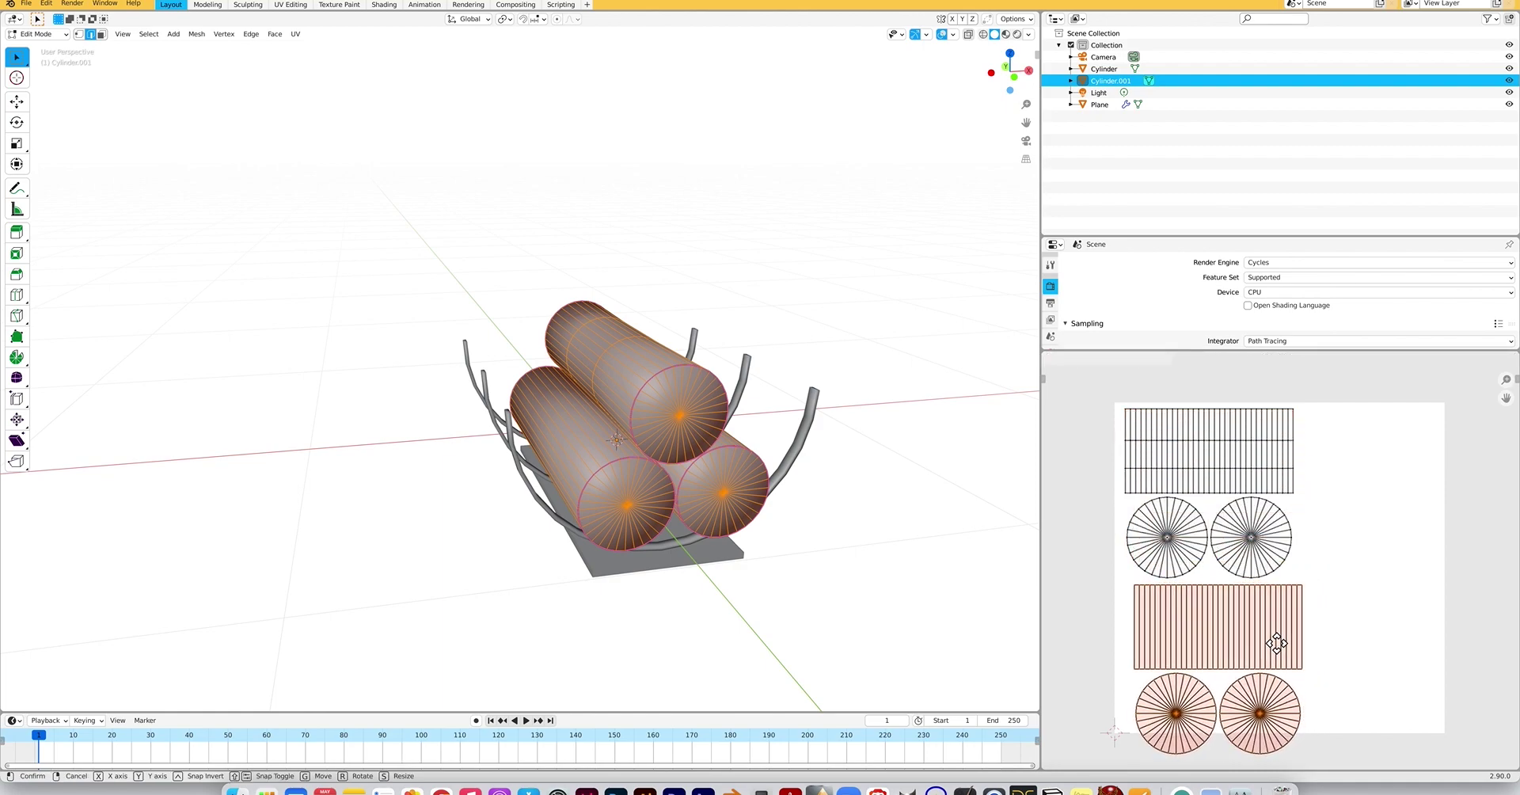
pyautogui.click(1270, 636)
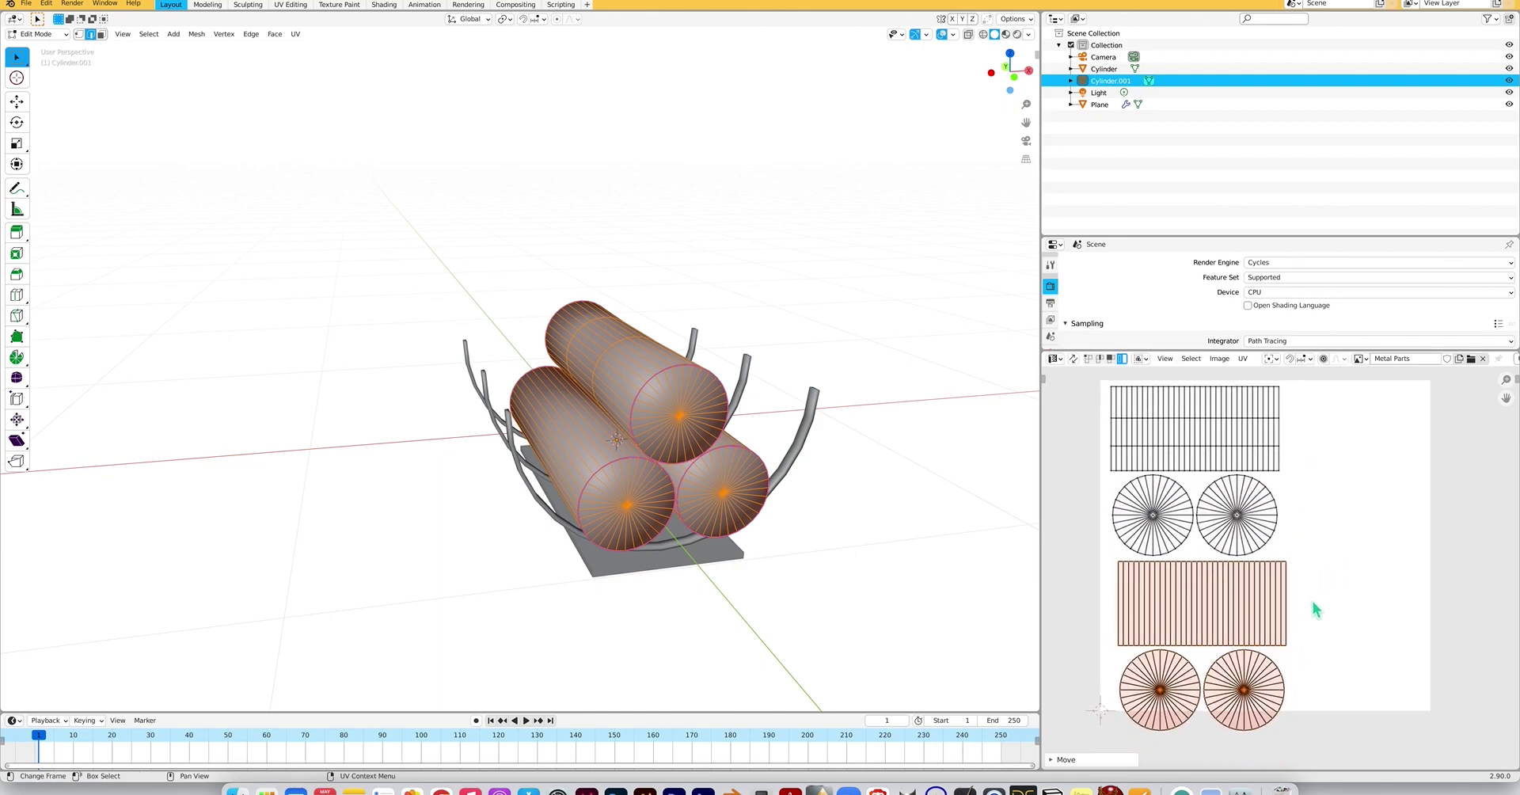
# Move one overlapping pair of circular cap islands out past the left edge of the UV square.
pyautogui.click(1160, 605)
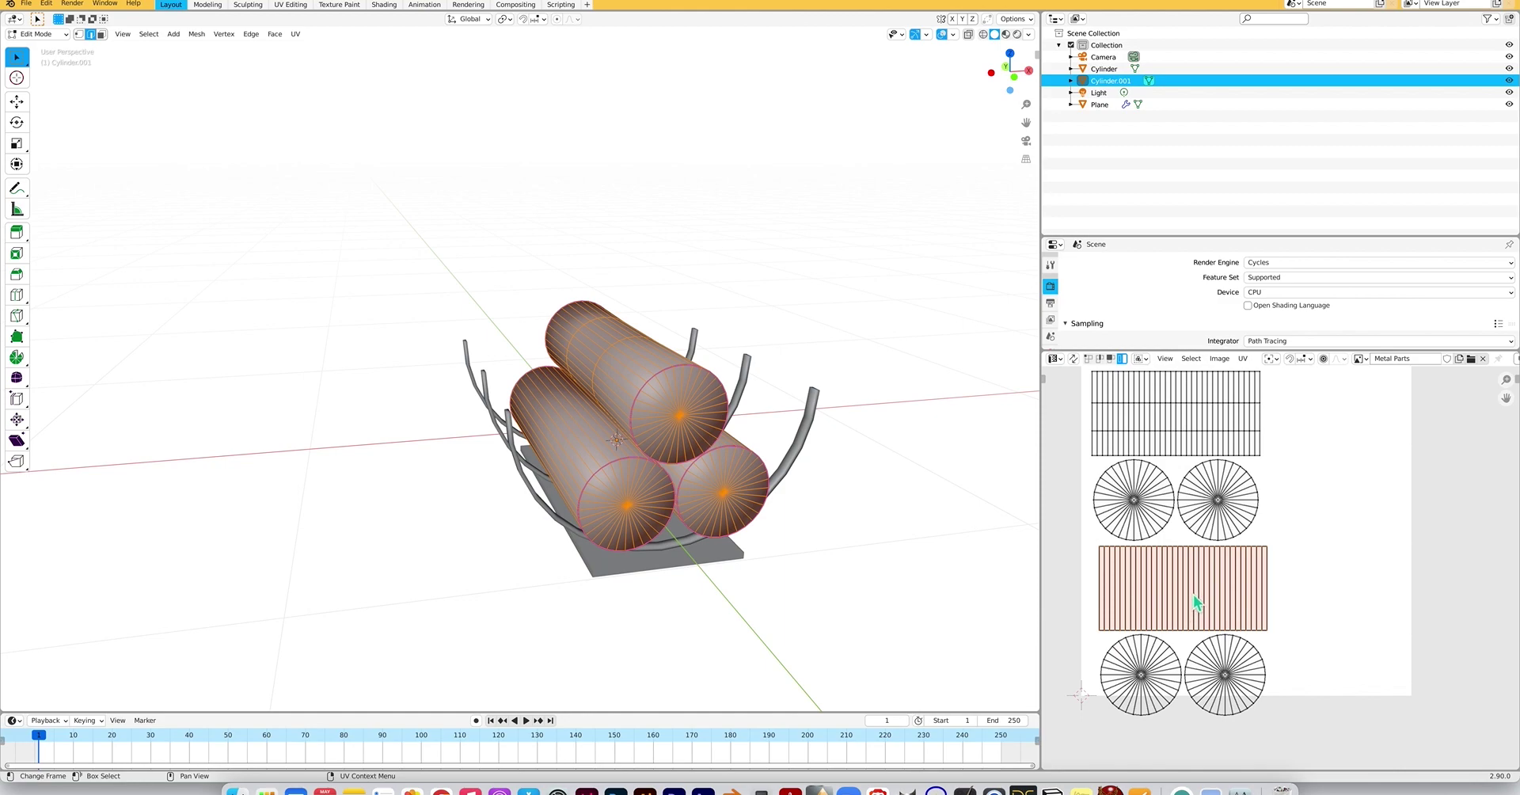
pyautogui.click(1165, 534)
pyautogui.keyDown('shift'); pyautogui.click(1243, 521); pyautogui.keyUp('shift')
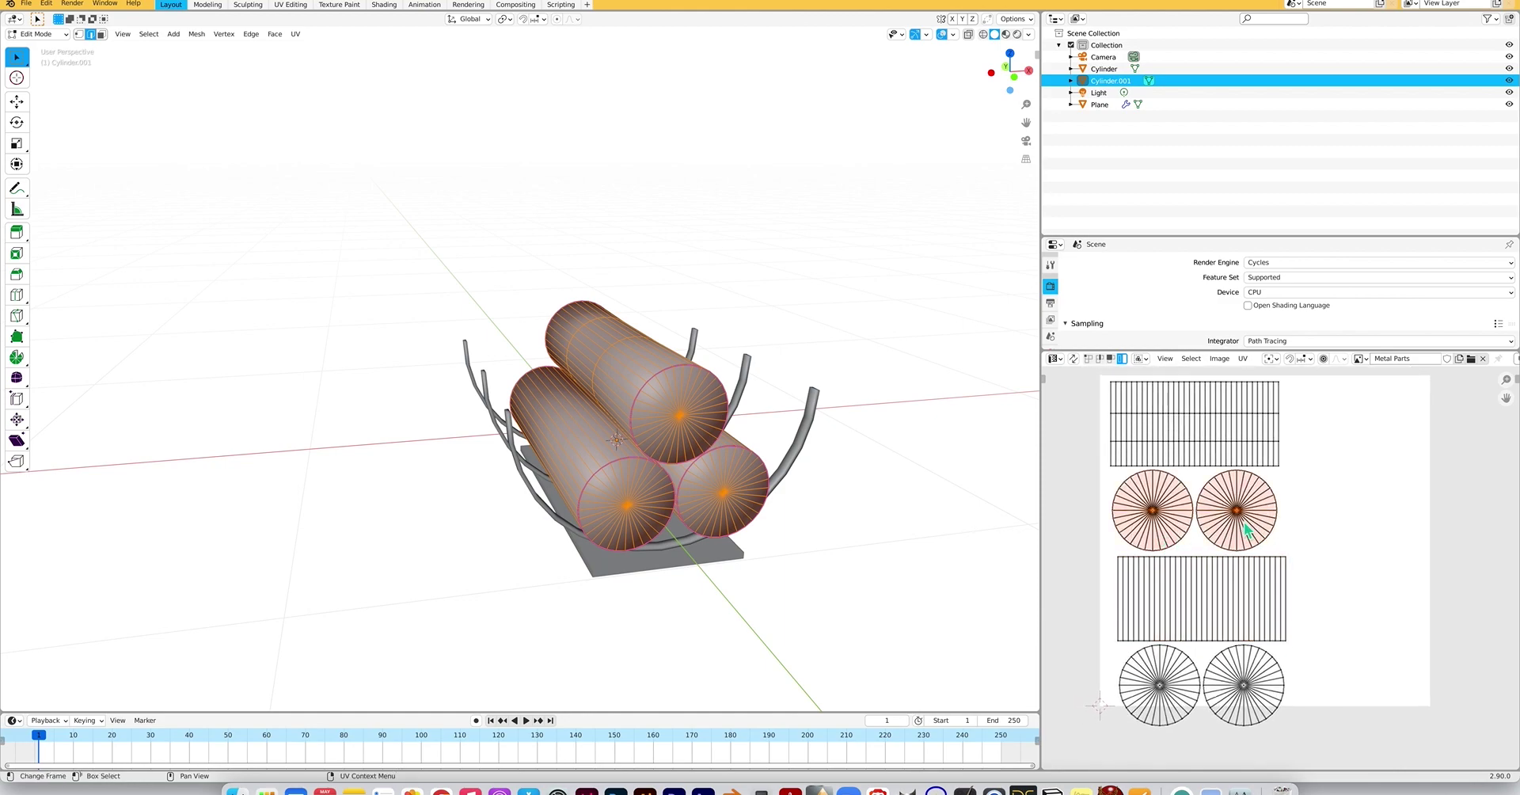
pyautogui.press('g')
pyautogui.click(1137, 532)
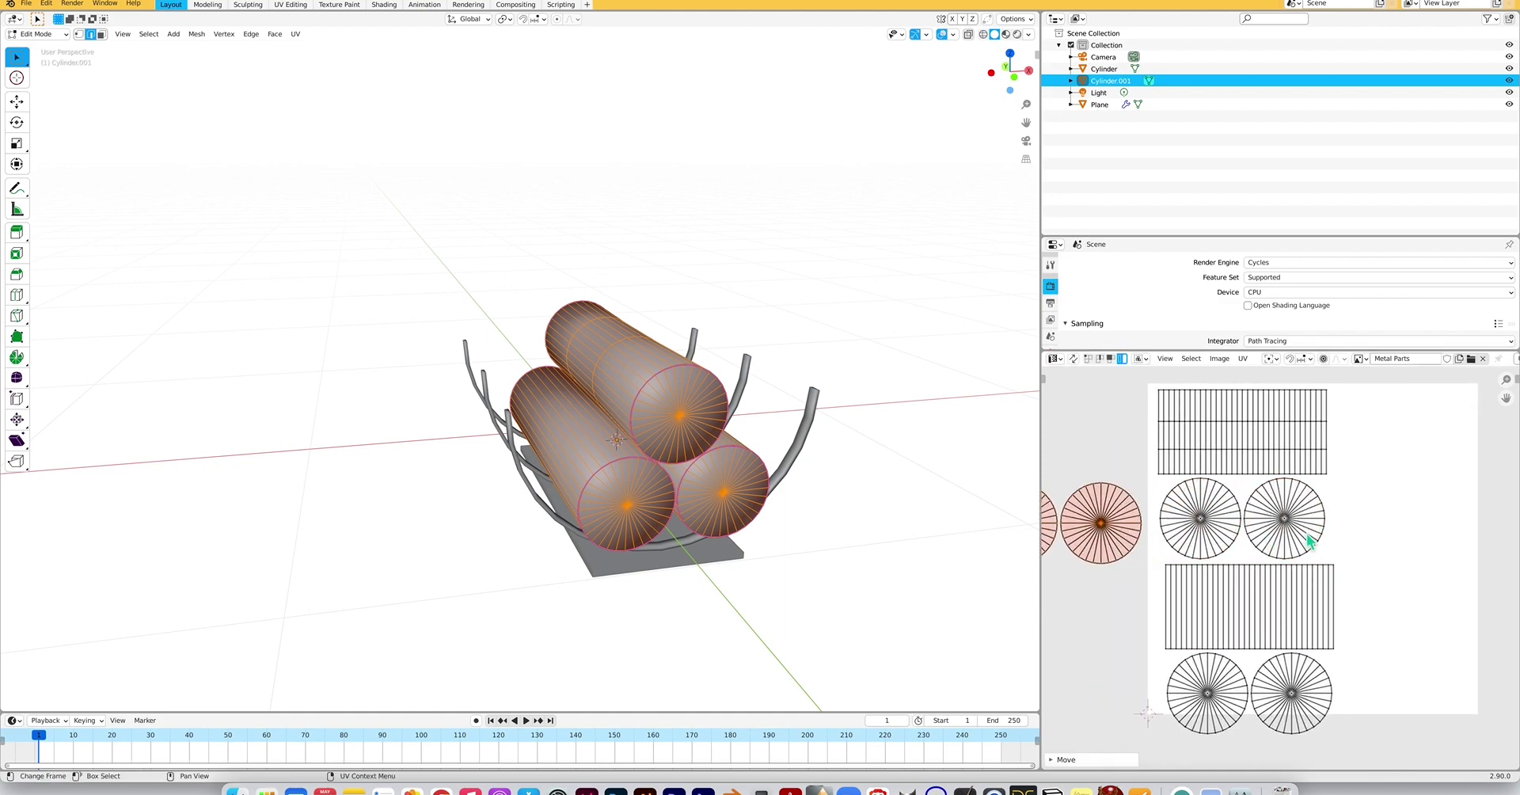
# Move the remaining pair of cap islands under the upper side strip to the lower-right corner of the UV square.
pyautogui.click(1223, 531)
pyautogui.keyDown('shift'); pyautogui.click(1273, 536); pyautogui.keyUp('shift')
pyautogui.hscroll(2, 1264, 537)
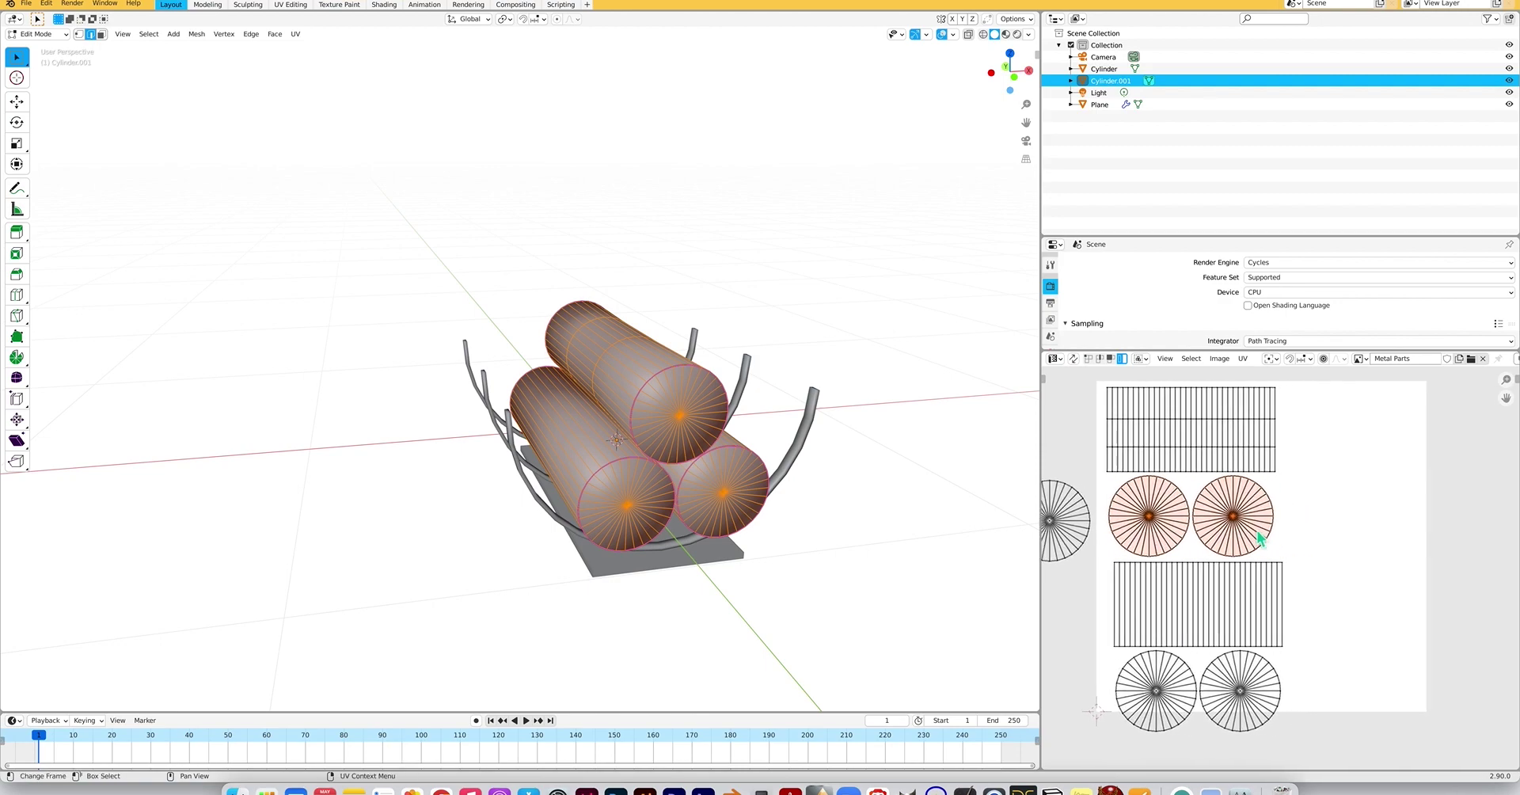
pyautogui.press('g')
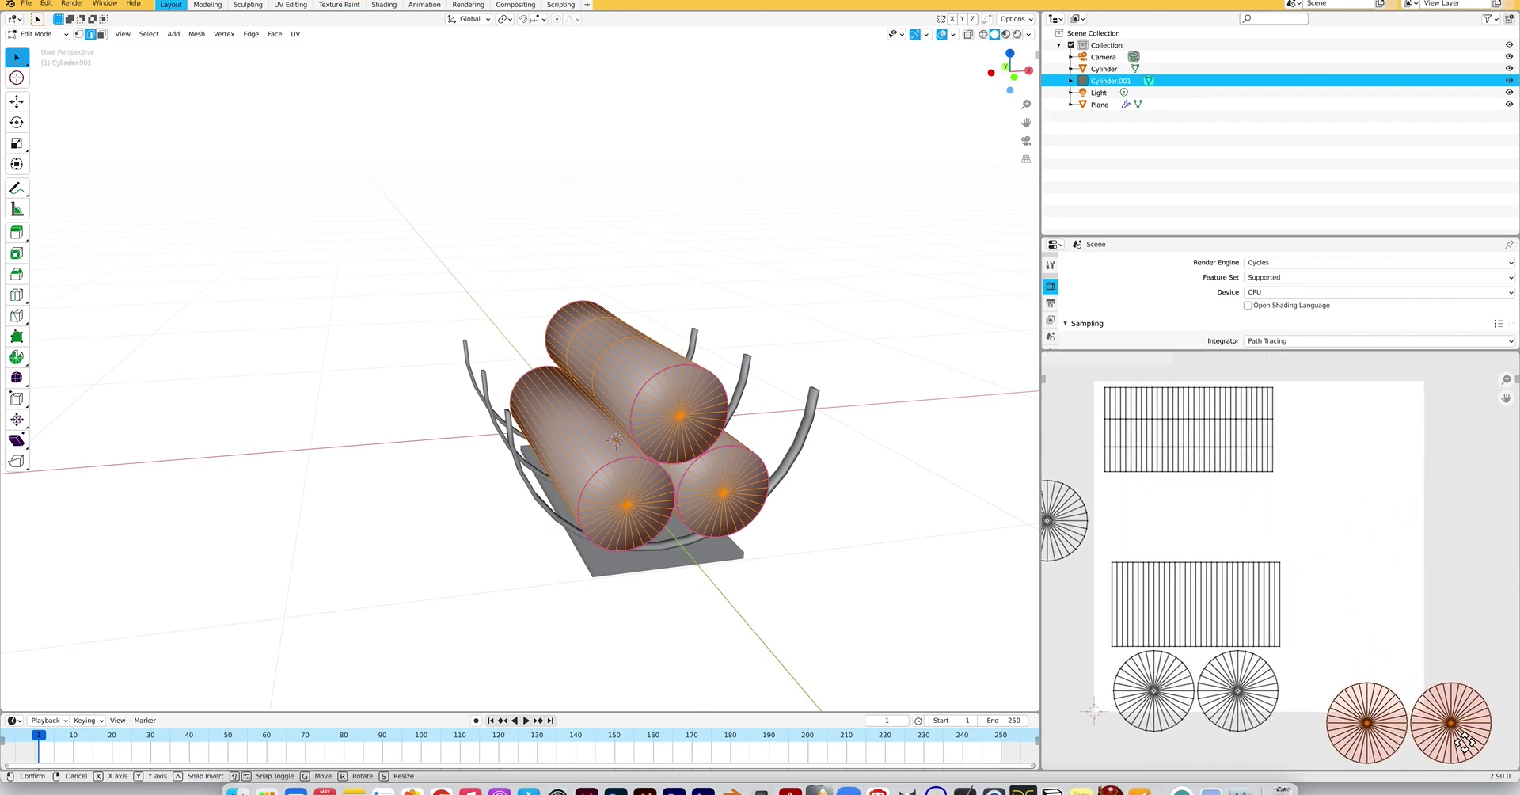
pyautogui.click(1246, 442)
# Separate the overlapping upper side islands by moving the one without loop cuts to the right.
pyautogui.click(1247, 443)
pyautogui.press('g')
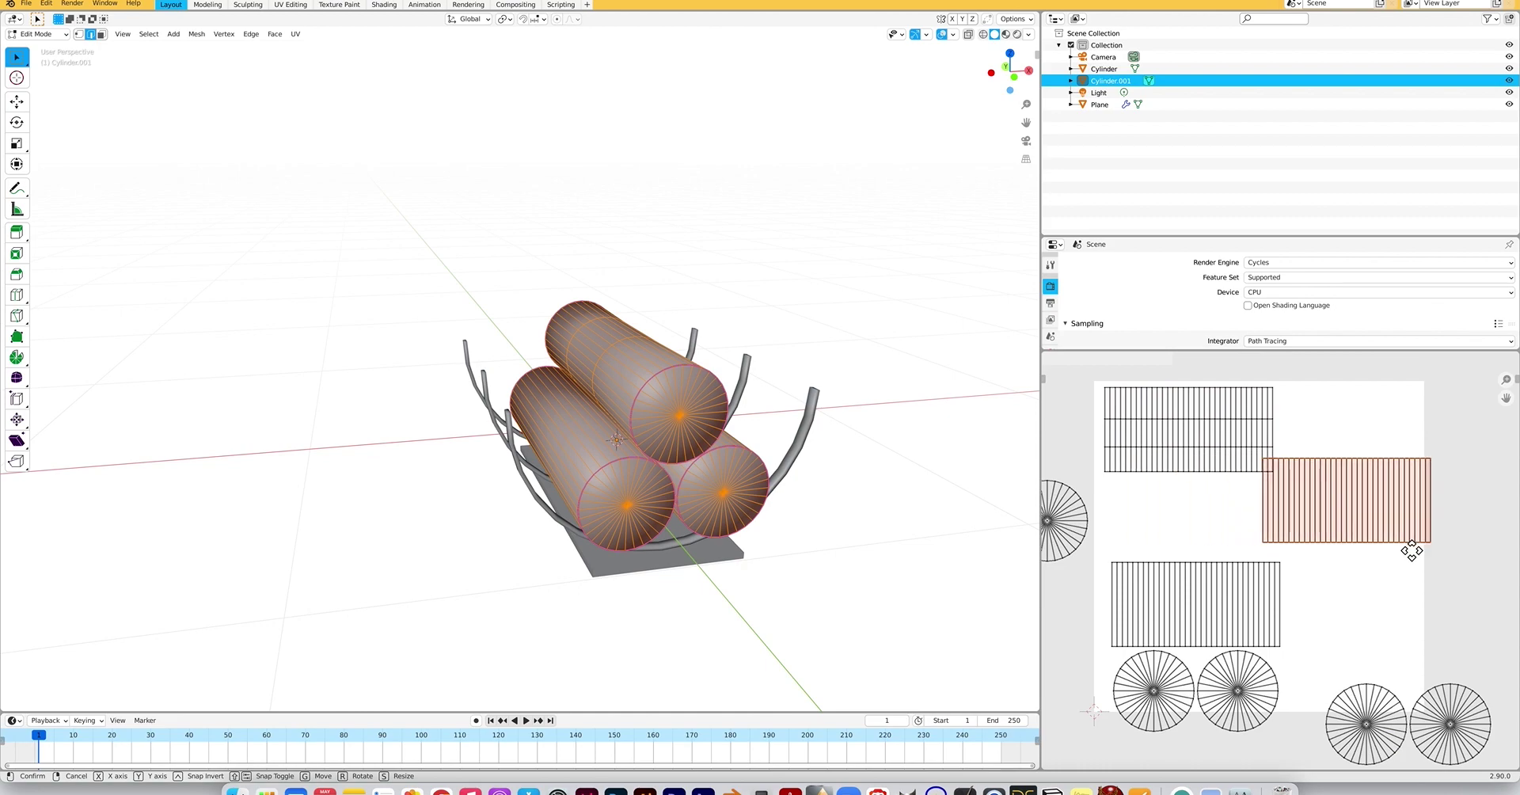
pyautogui.click(1421, 556)
# Rotate the side island with the two loop cuts by 90° and place it in the UV square's upper-left corner.
pyautogui.click(1238, 443)
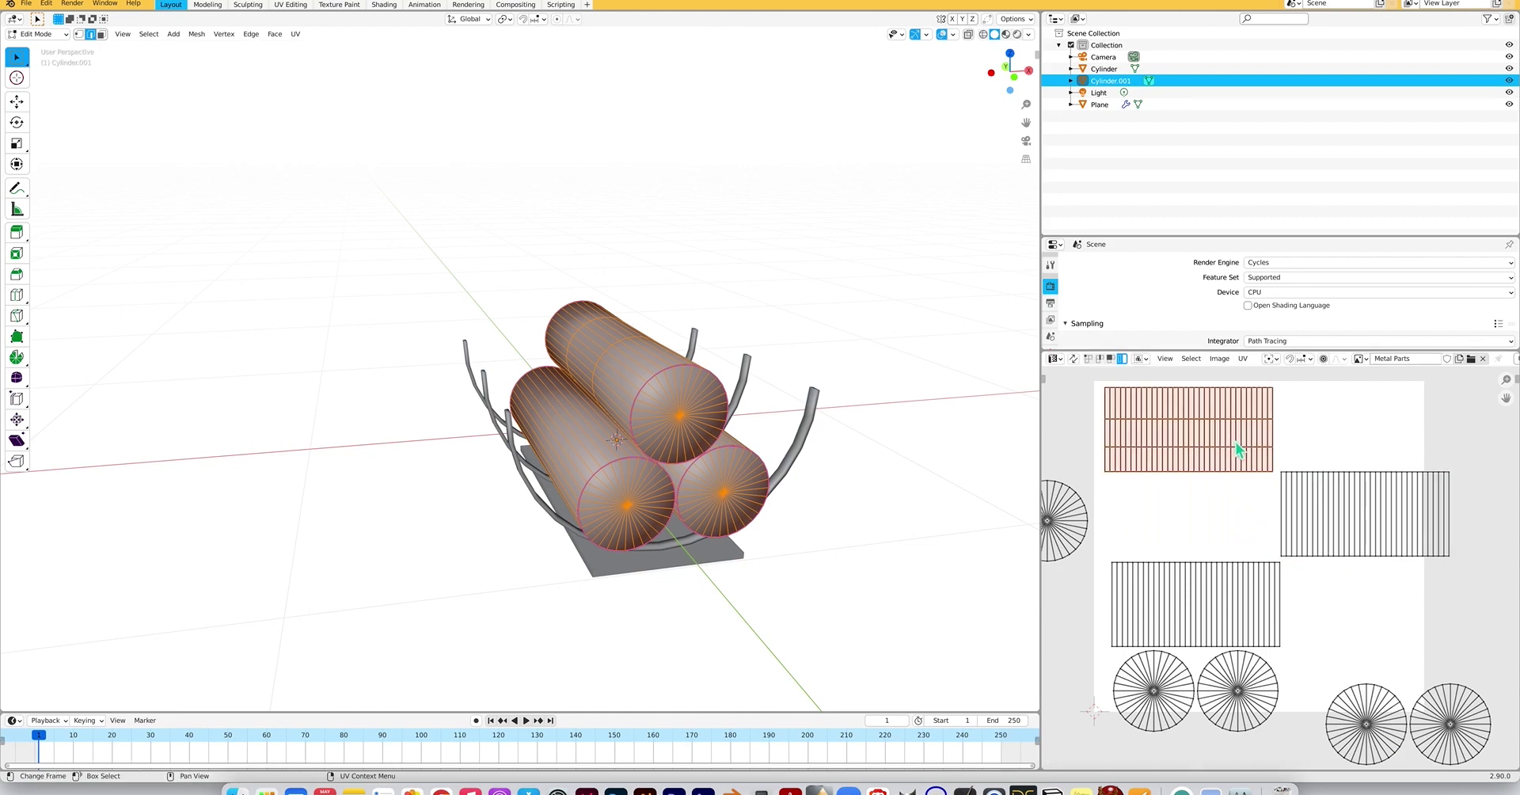
pyautogui.write('r')
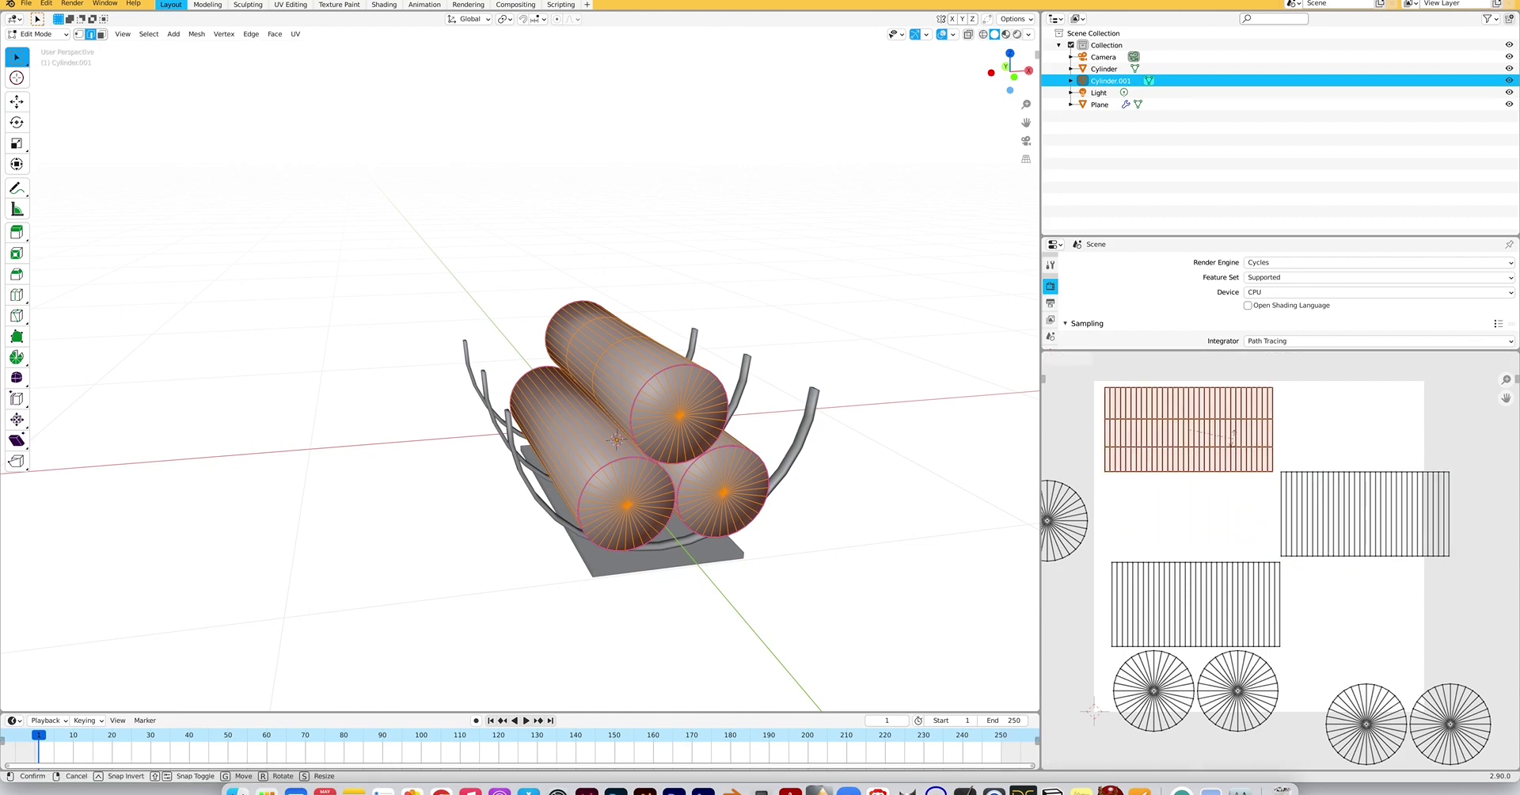
pyautogui.write('90')
pyautogui.press('Return')
pyautogui.press('g')
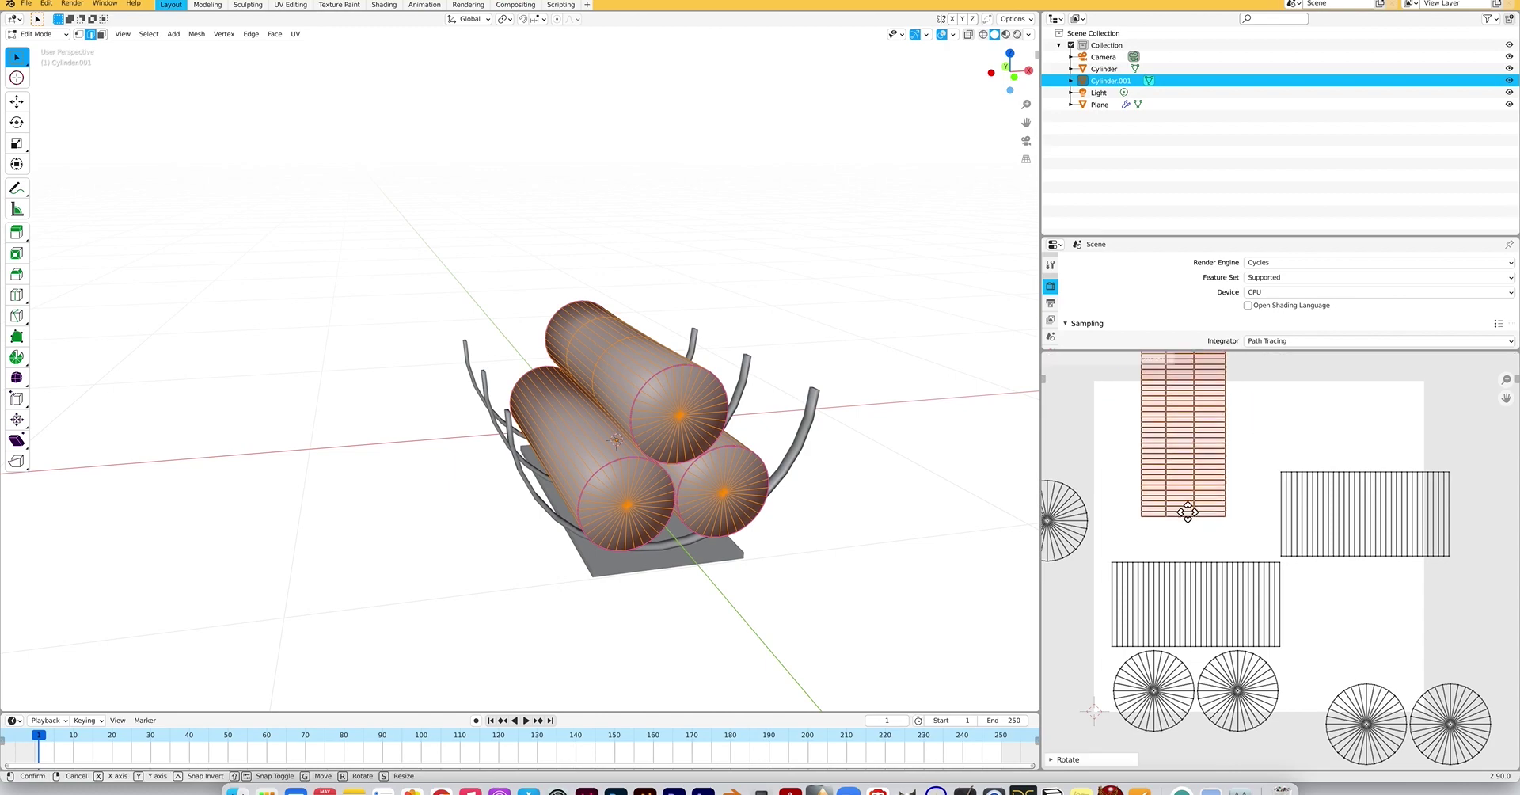
pyautogui.click(1161, 532)
# Rotate the plain side island at the UV square's right edge by 90° and place it beside the loop-cut strip.
pyautogui.click(1372, 519)
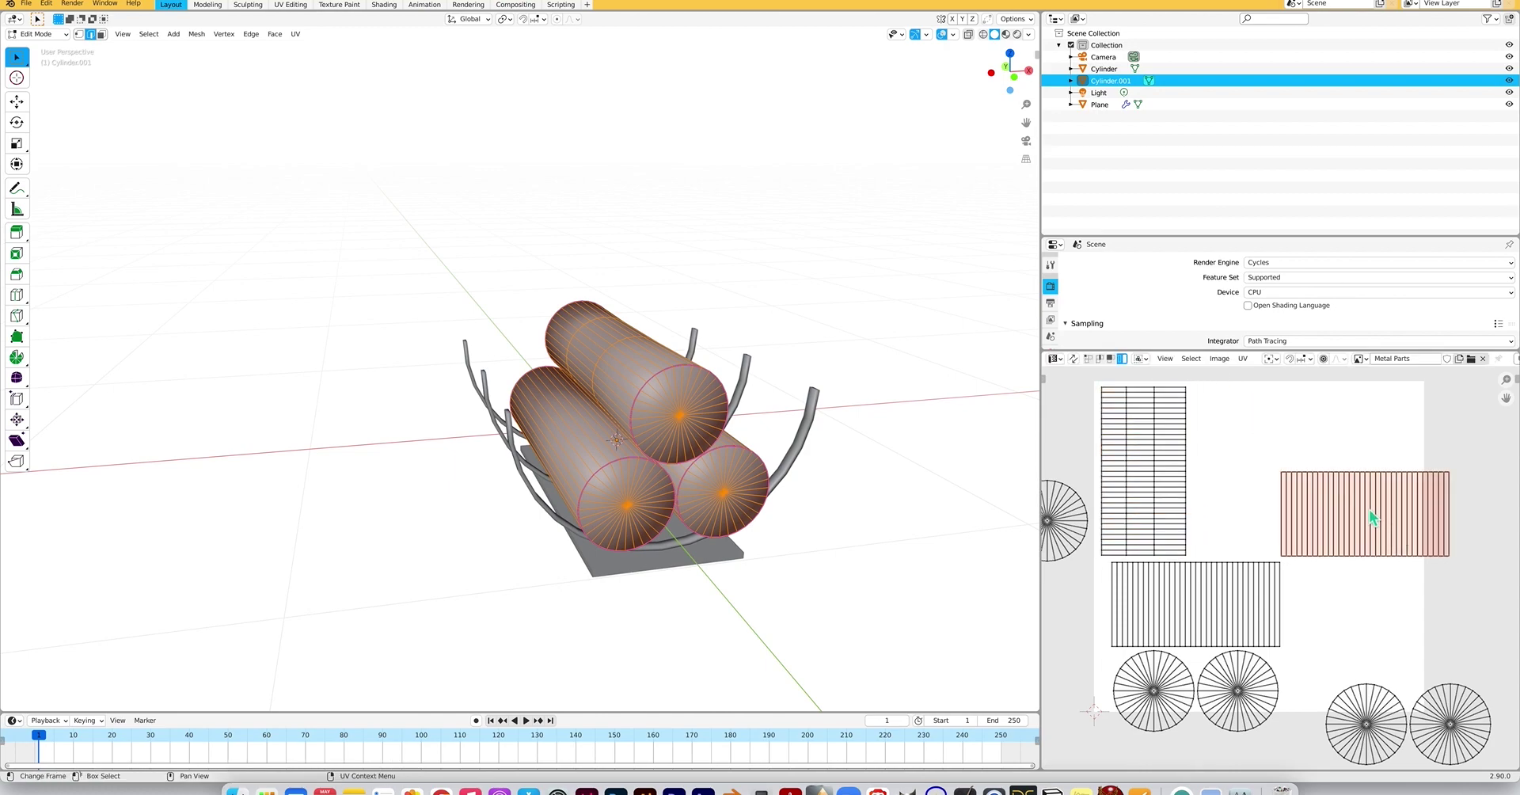
pyautogui.write('r90')
pyautogui.press('Return')
pyautogui.press('g')
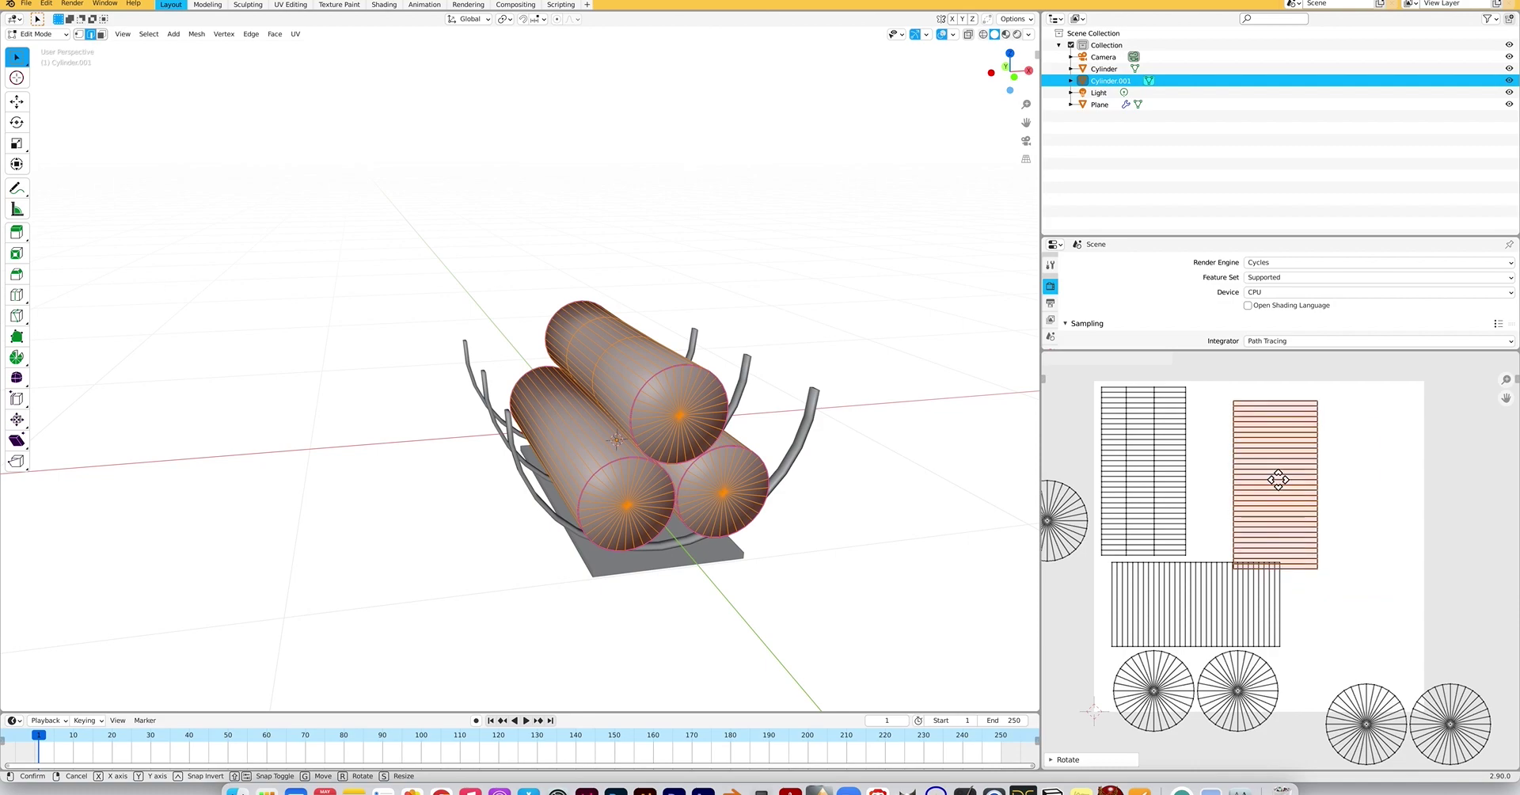
pyautogui.click(1250, 468)
# Rotate the last horizontal side island by 90° and place it as the third upright strip in the row.
pyautogui.click(1228, 606)
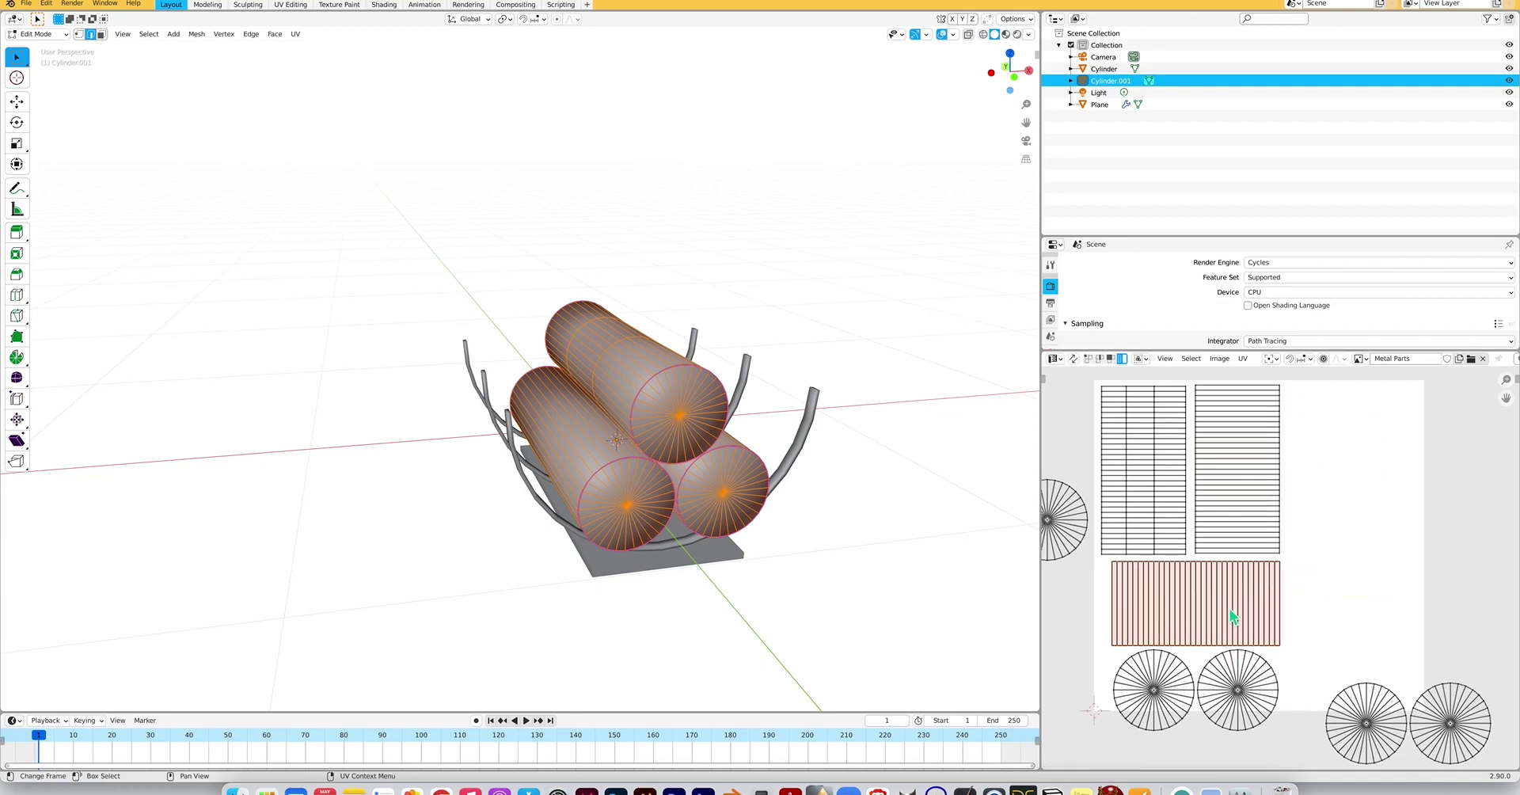
pyautogui.write('r90')
pyautogui.press('Return')
pyautogui.press('g')
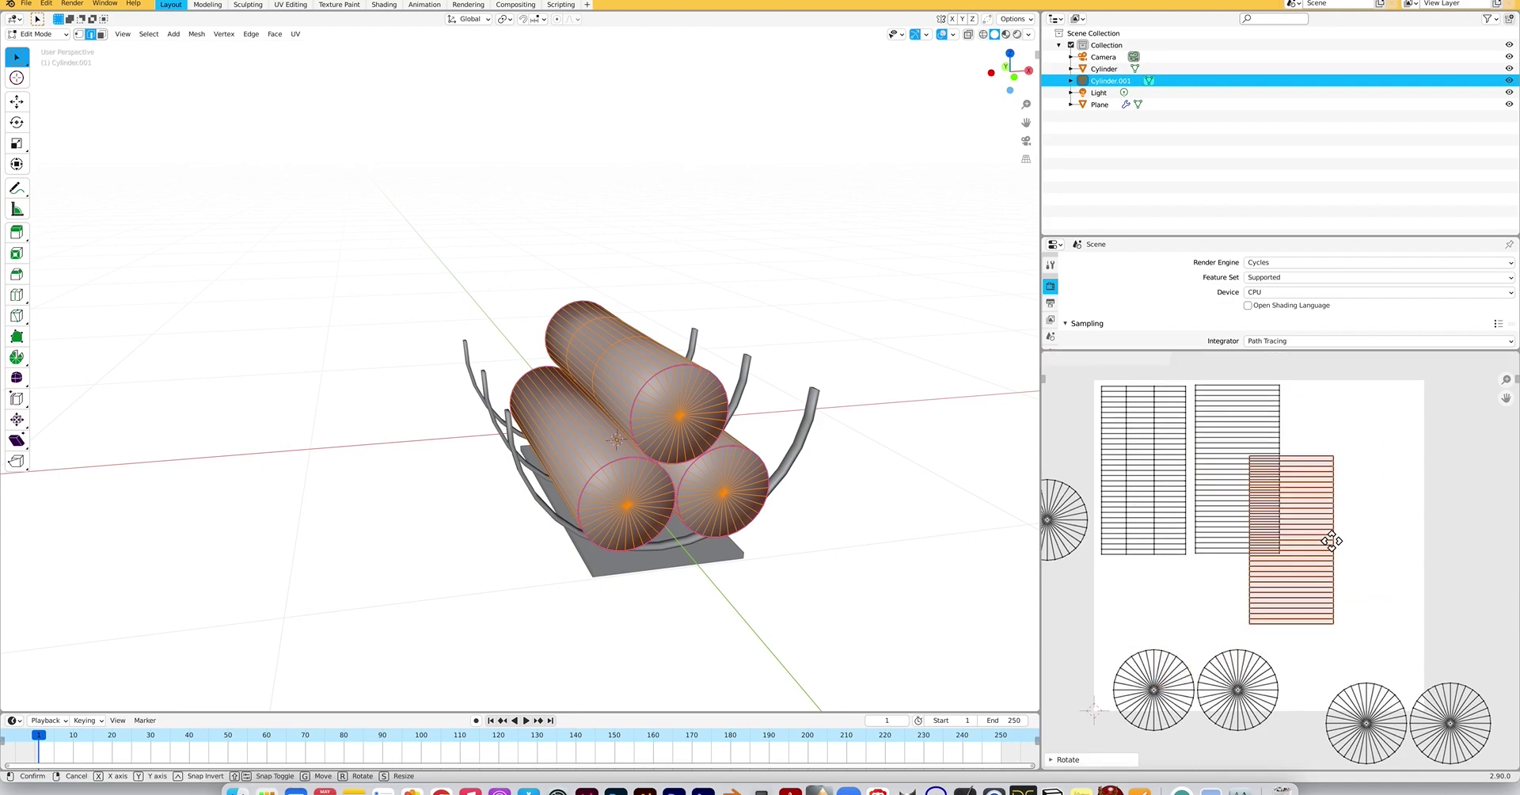
pyautogui.click(1372, 484)
# Enlarge the three upright side strips together and position them to fill the width of the UV square's upper part.
pyautogui.keyDown('shift'); pyautogui.click(1235, 499); pyautogui.keyUp('shift')
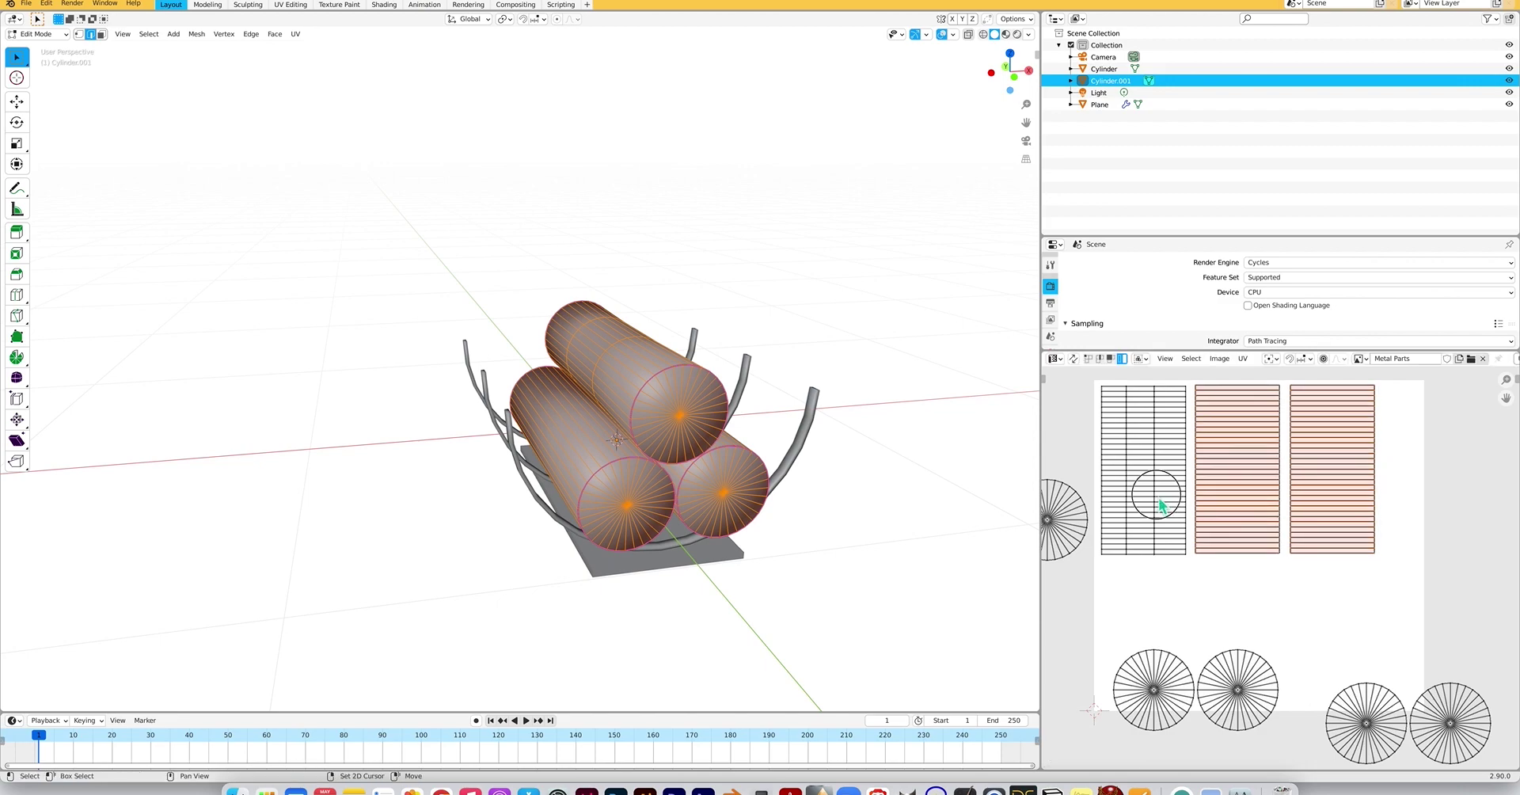
pyautogui.keyDown('shift'); pyautogui.click(1157, 497); pyautogui.keyUp('shift')
pyautogui.press('s')
pyautogui.click(1345, 489)
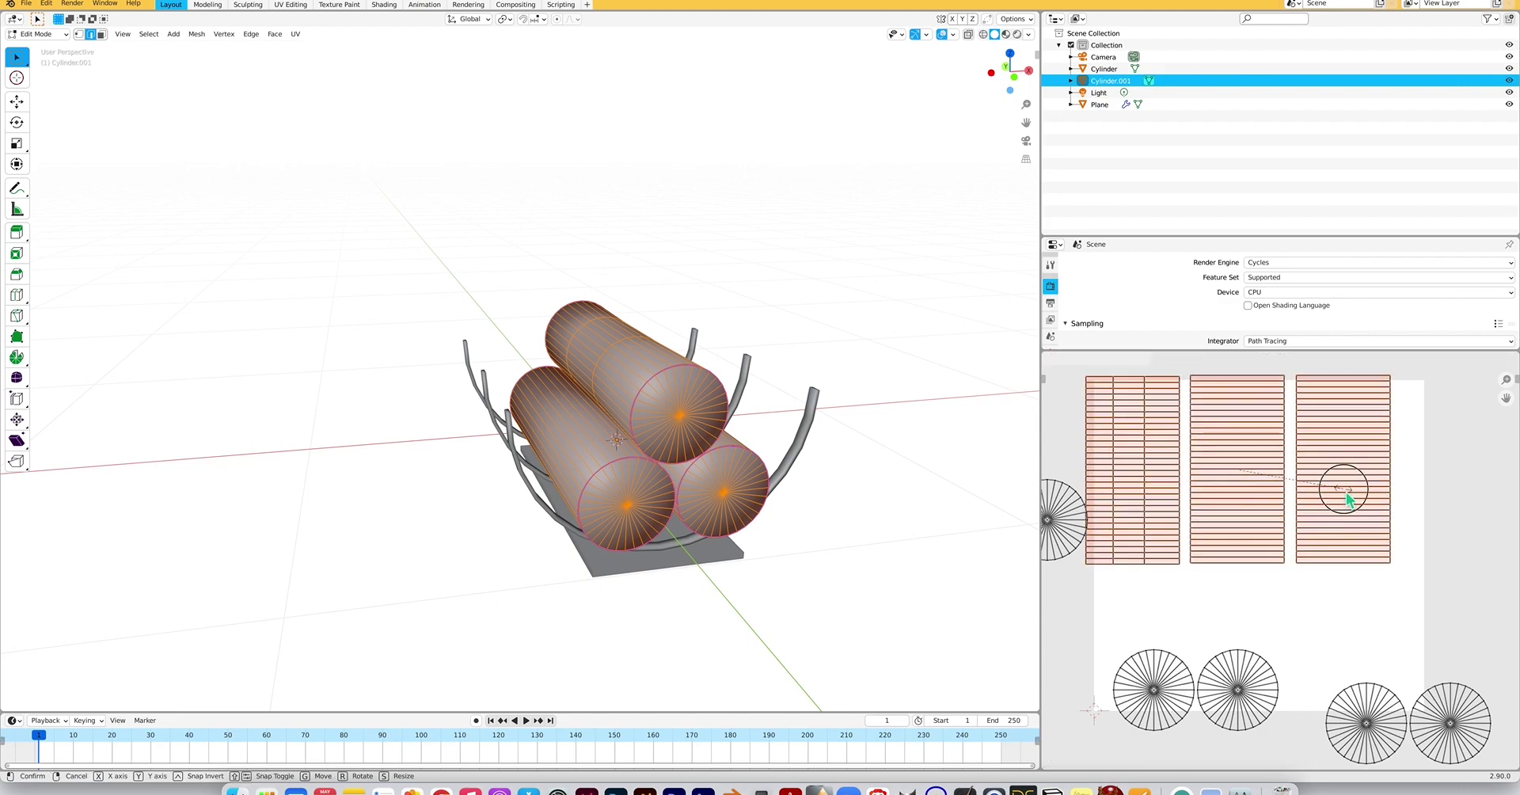
pyautogui.press('g')
pyautogui.click(1369, 502)
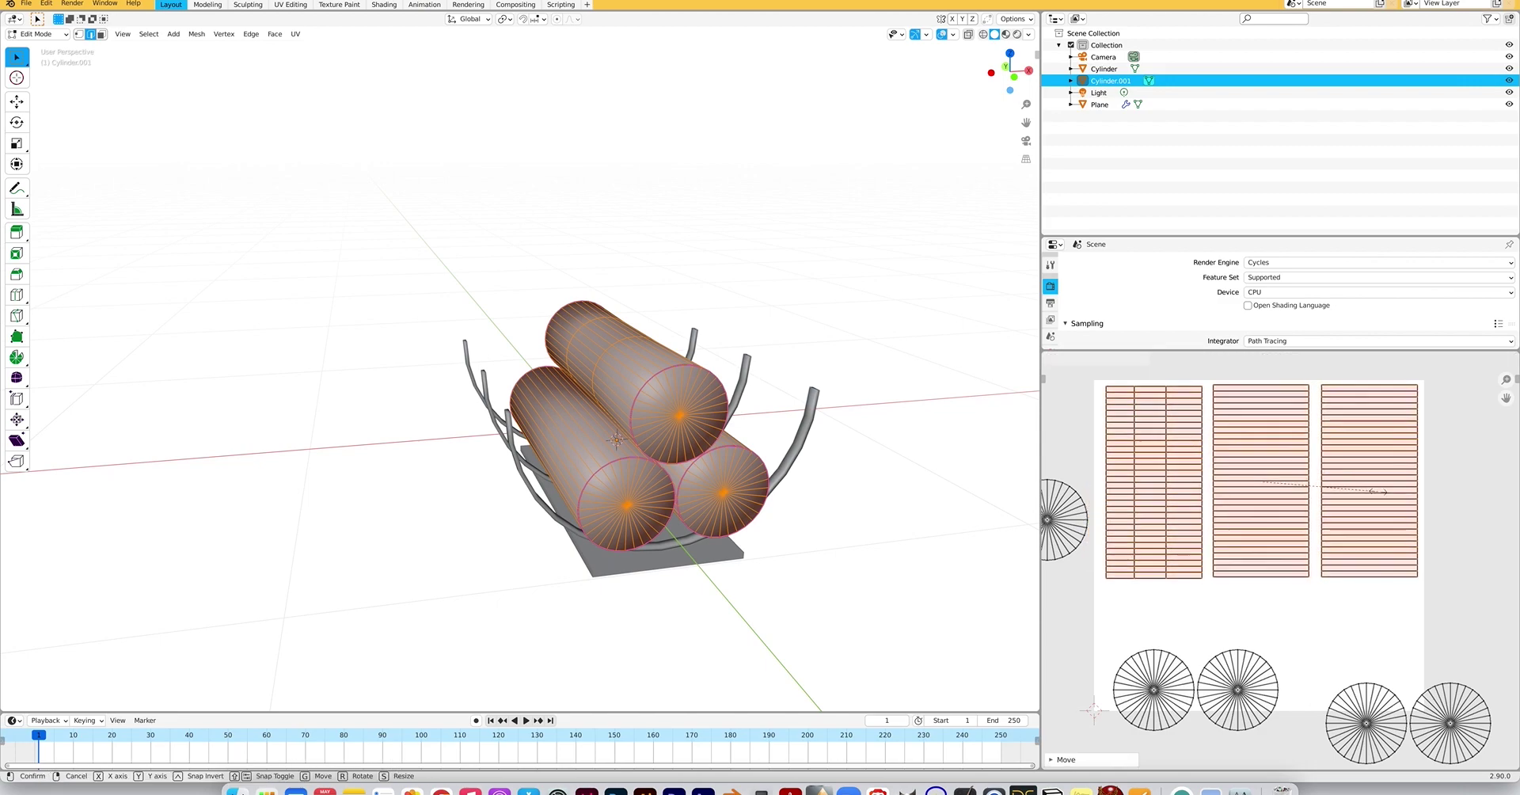
pyautogui.click(1383, 505)
# Reposition one cap island from the outer-left pair, leaving it outside the UV square's lower-left side.
pyautogui.click(1072, 530)
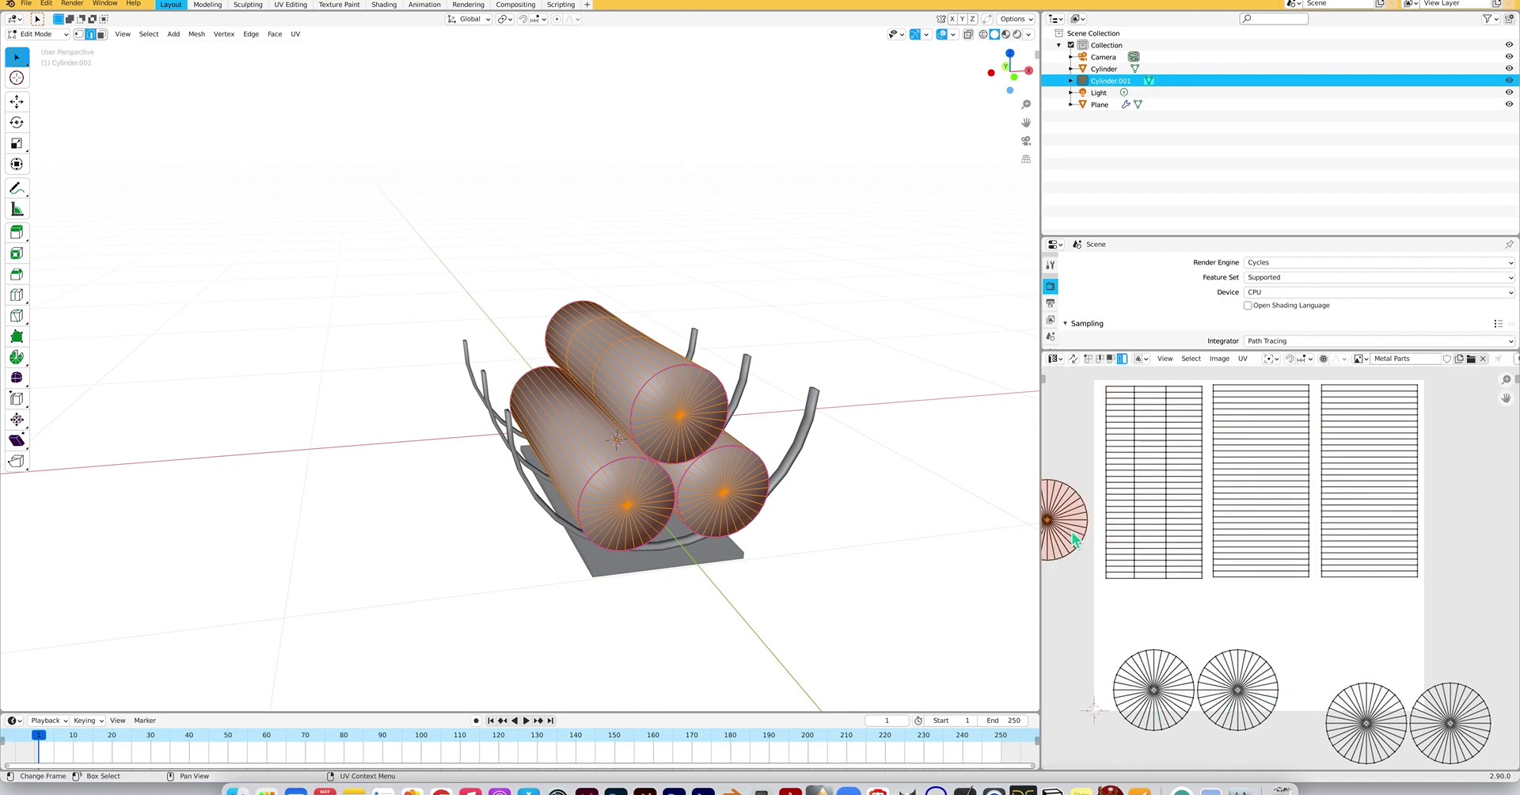
pyautogui.press('g')
pyautogui.click(1160, 651)
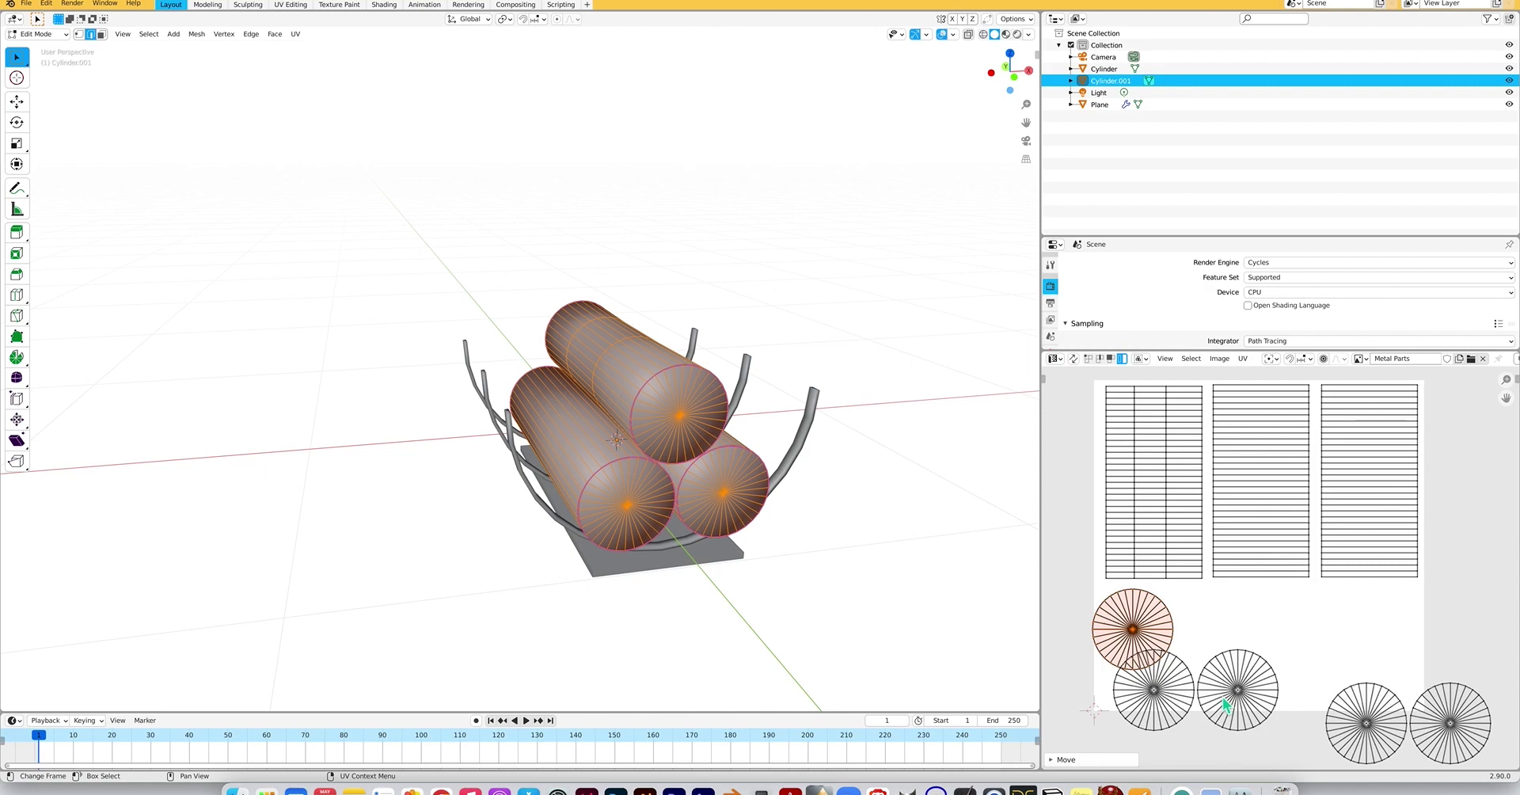
pyautogui.scroll(-3, 1276, 663)
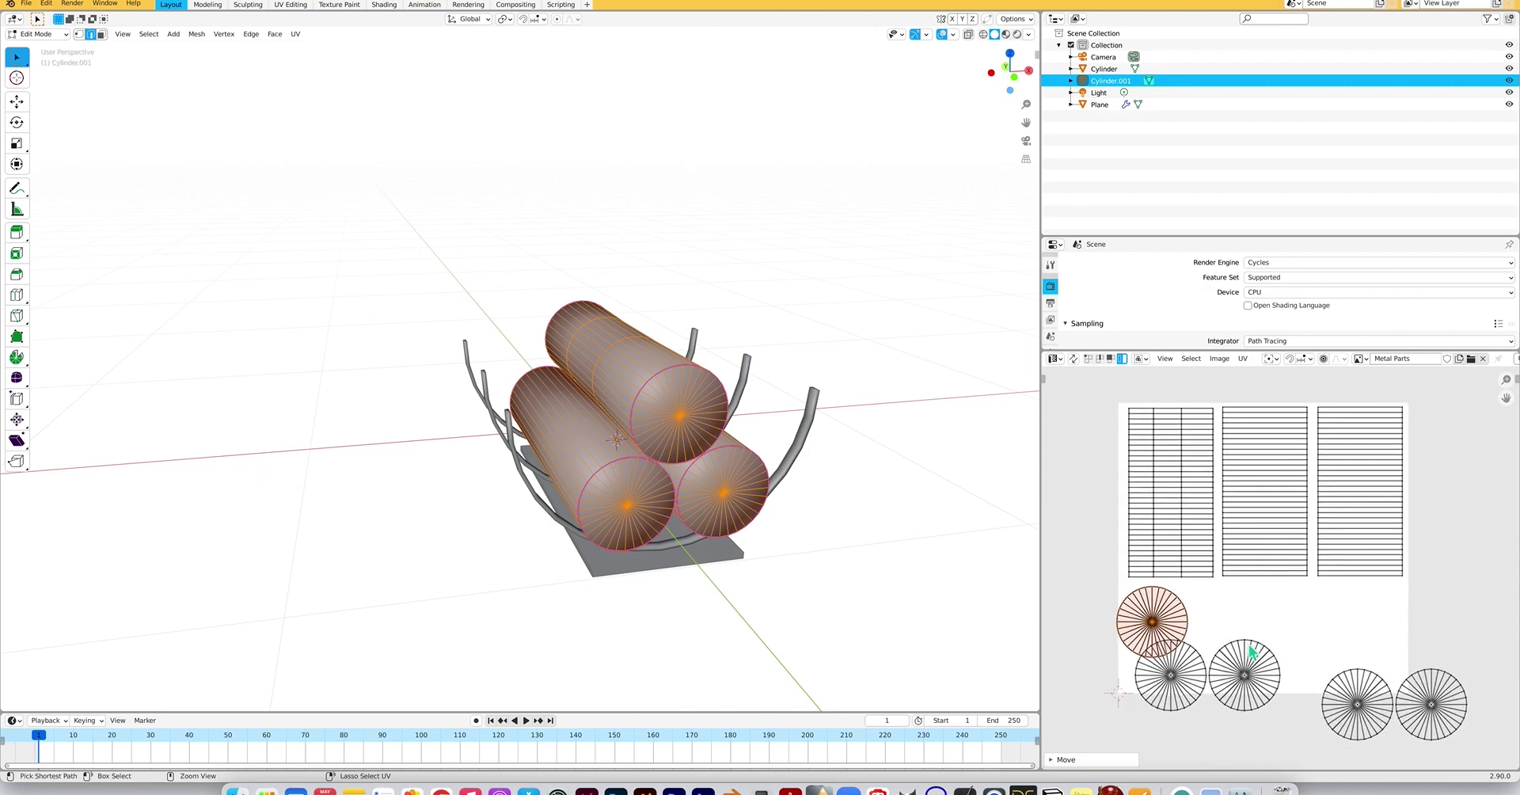
pyautogui.scroll(3, 1251, 651)
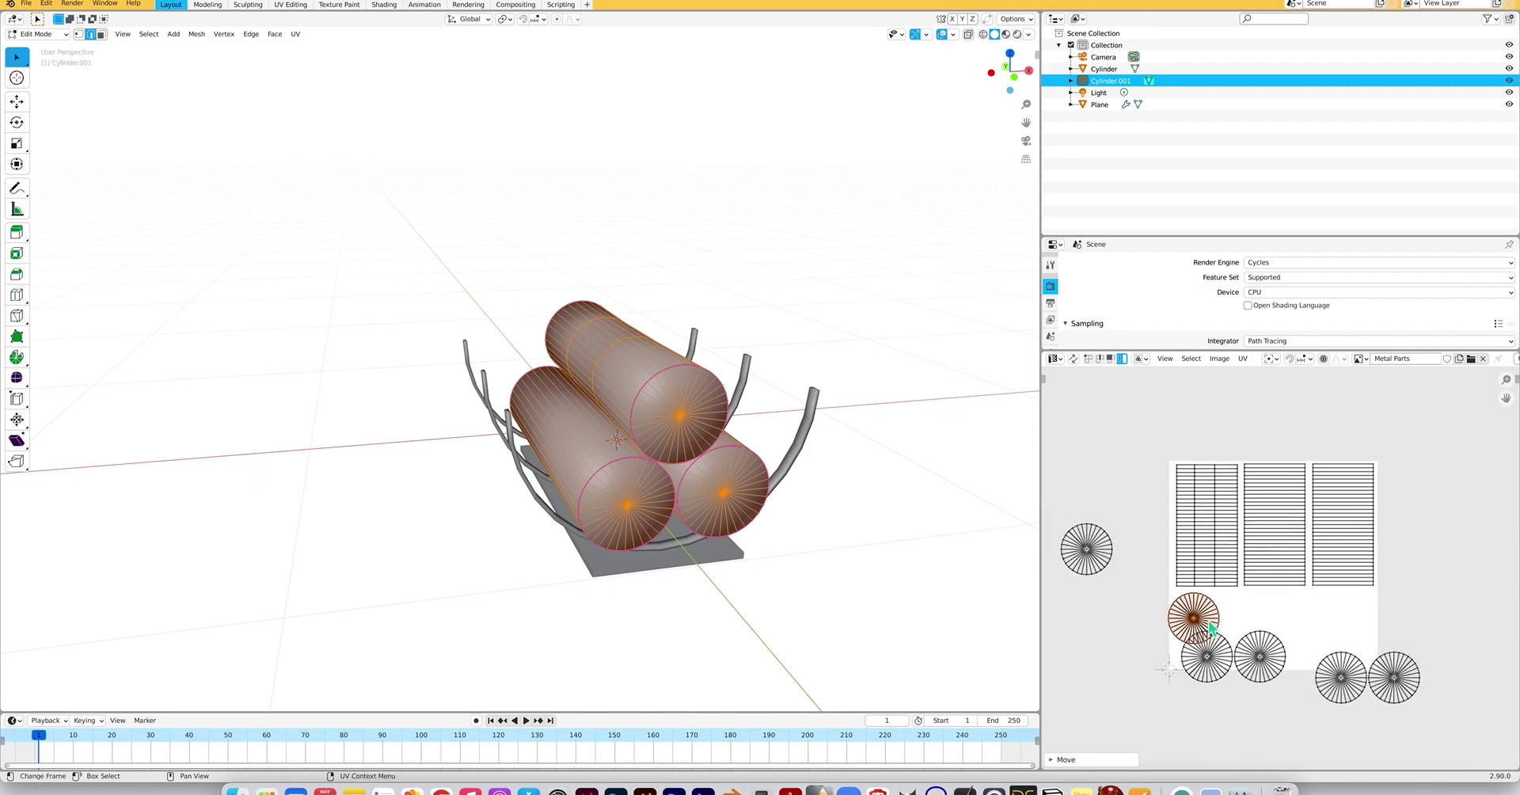
pyautogui.press('g')
pyautogui.click(1166, 643)
# Scale down the pair of caps in the lower left of the UV square and center them below the side strips.
pyautogui.click(1273, 668)
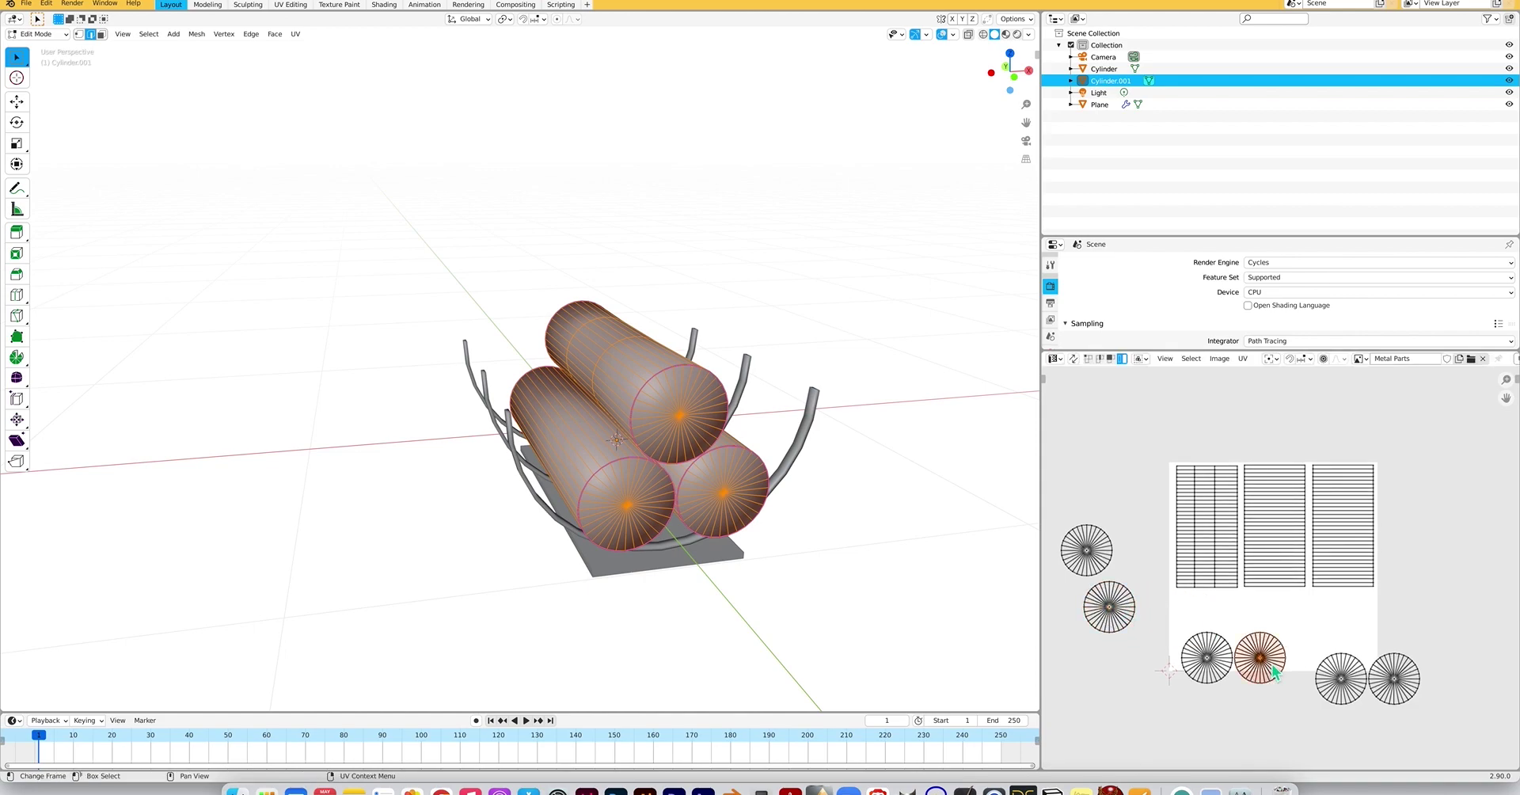
pyautogui.press('g')
pyautogui.click(1241, 639)
pyautogui.press('s')
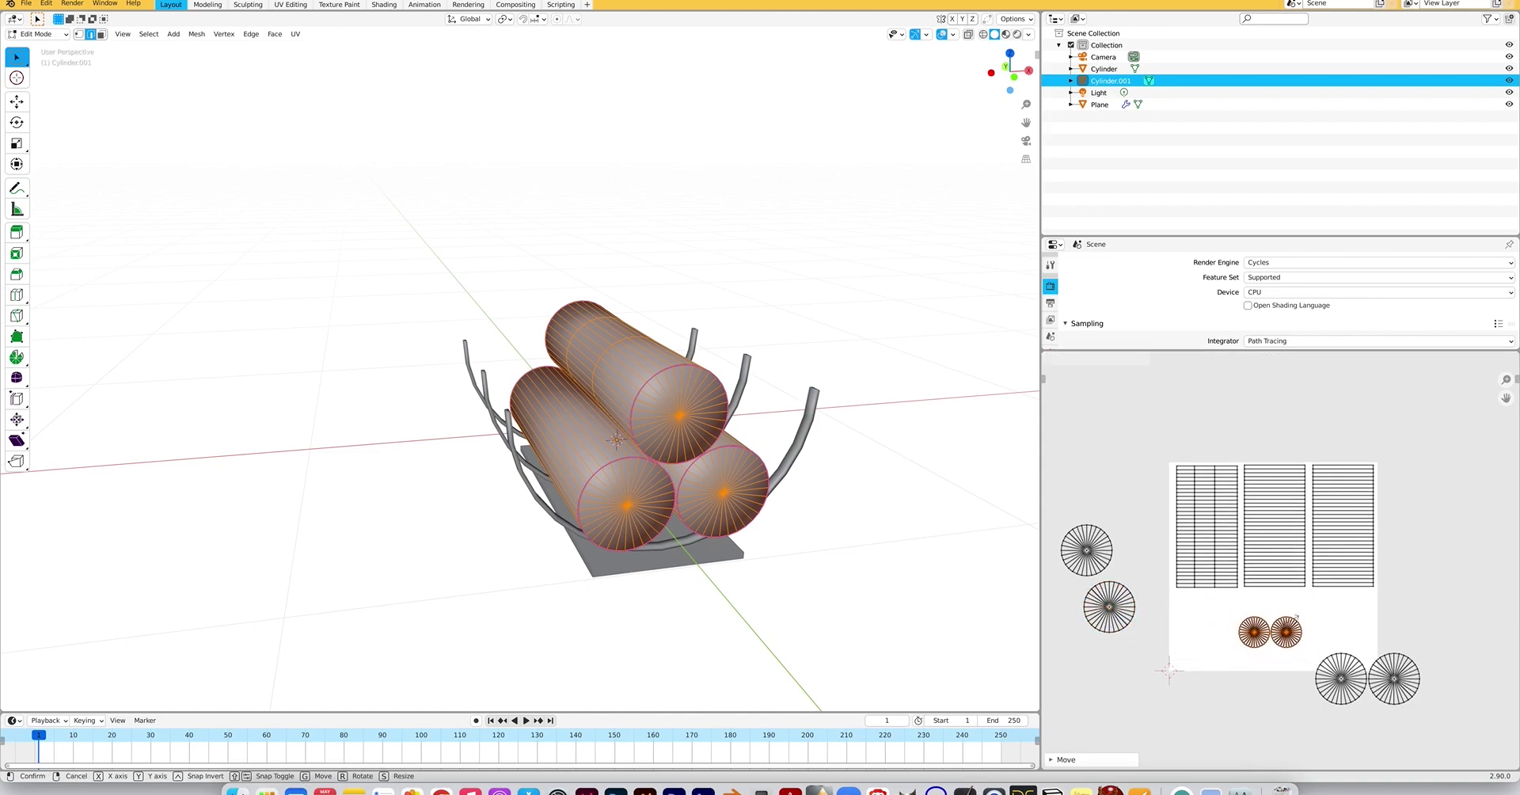
pyautogui.click(1299, 627)
pyautogui.press('g')
pyautogui.click(1299, 617)
# Stack the two small cap islands vertically, then enlarge them slightly and center them under the middle strip.
pyautogui.click(1299, 624)
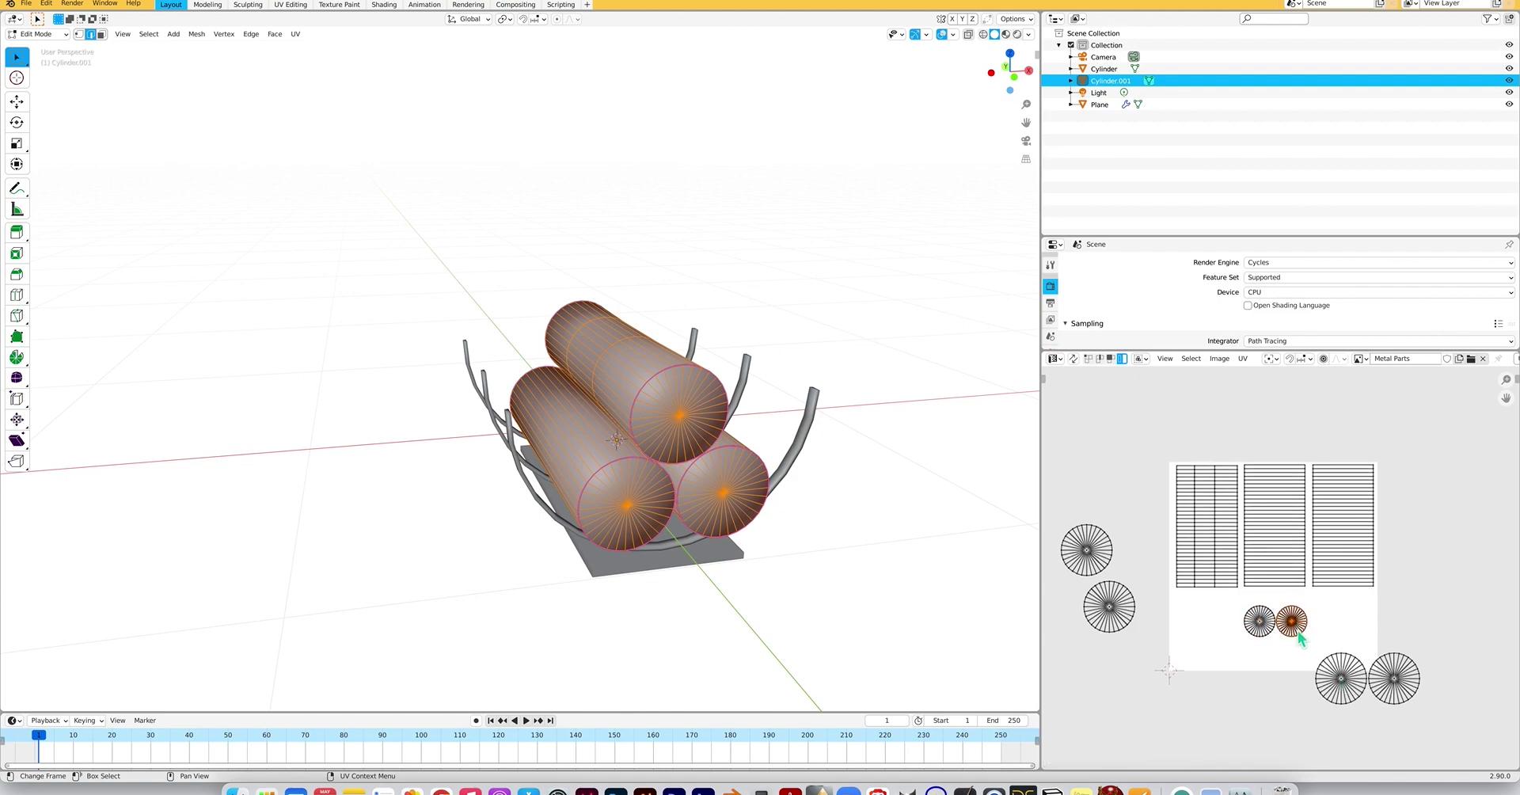
pyautogui.press('g')
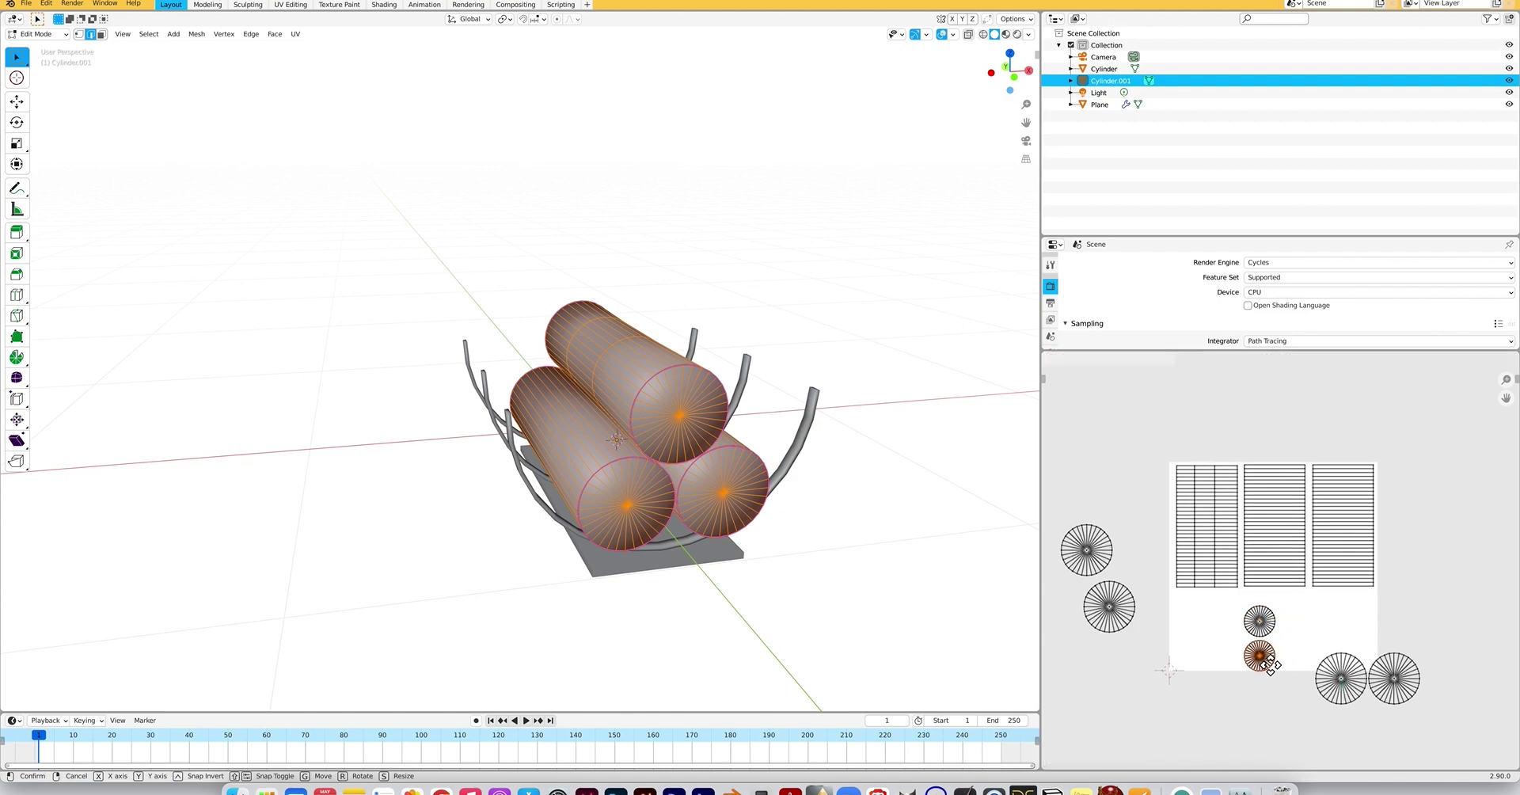
pyautogui.click(1271, 663)
pyautogui.keyDown('shift'); pyautogui.click(1259, 621); pyautogui.keyUp('shift')
pyautogui.press('s')
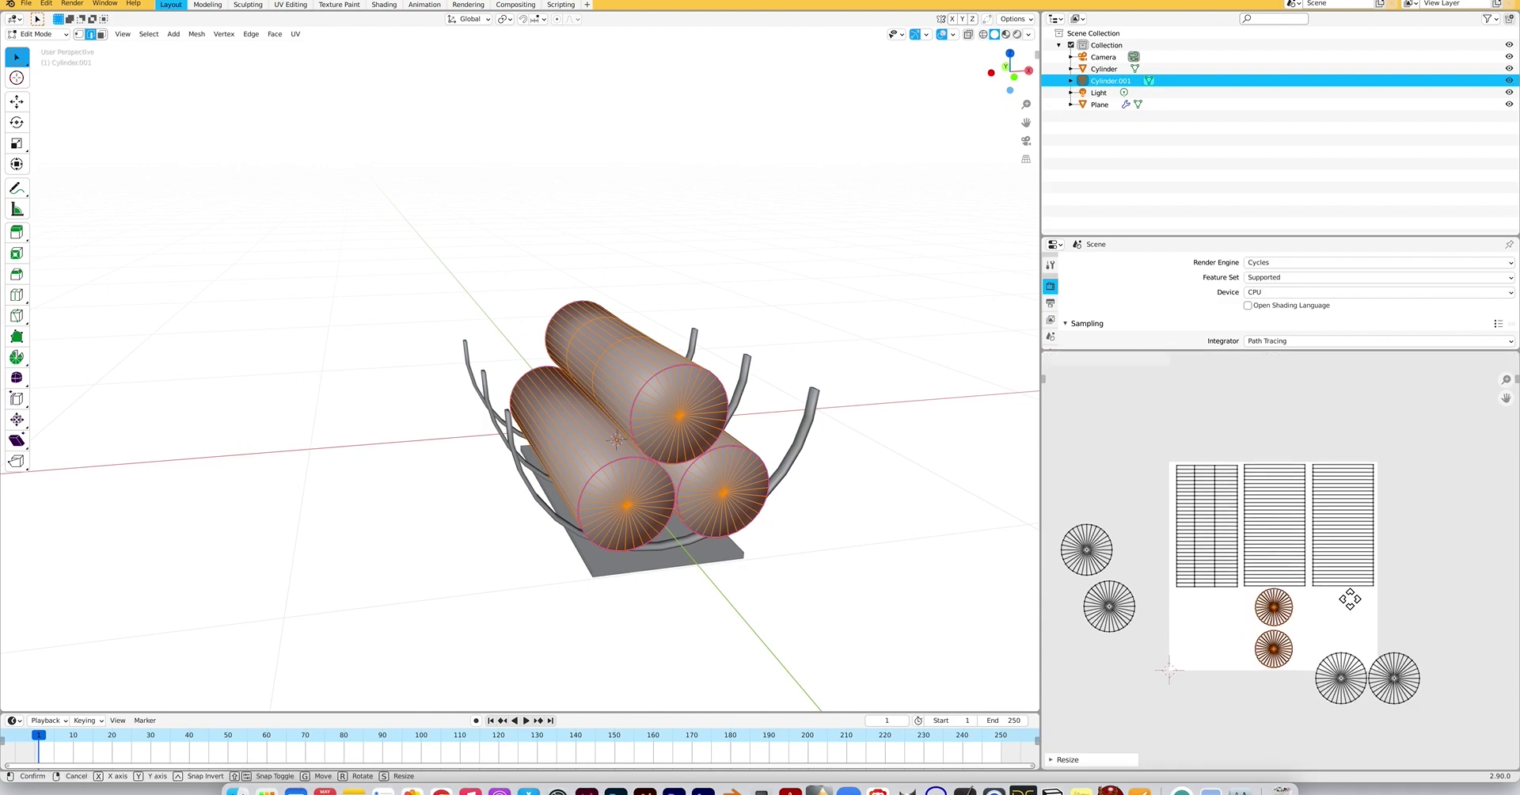
pyautogui.click(1350, 599)
# Scale down the three side strips together and position them near the top of the UV square.
pyautogui.click(1204, 539)
pyautogui.keyDown('shift'); pyautogui.click(1274, 526); pyautogui.keyUp('shift')
pyautogui.keyDown('shift'); pyautogui.click(1353, 519); pyautogui.keyUp('shift')
pyautogui.press('s')
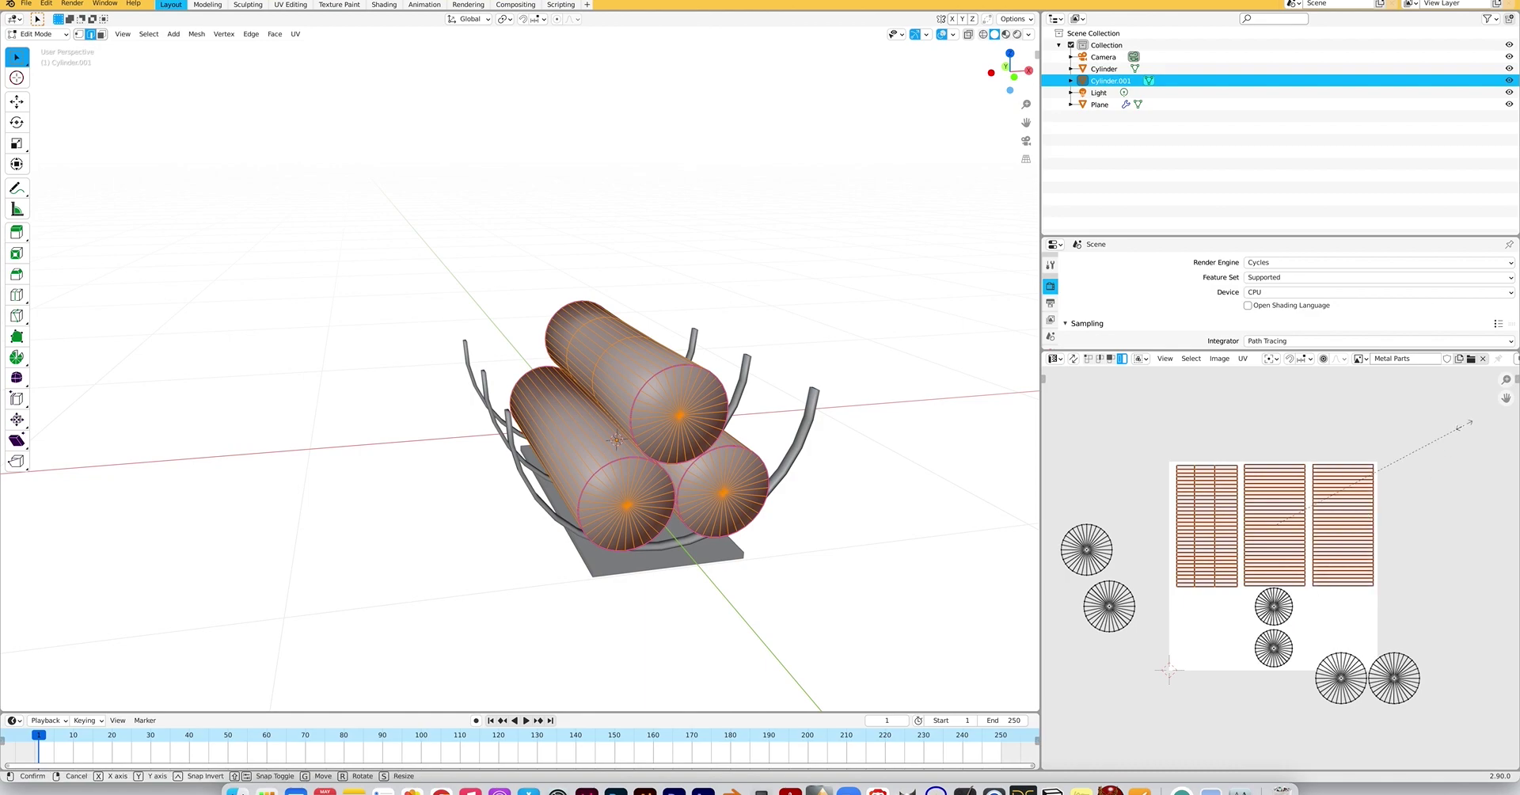
pyautogui.click(1446, 440)
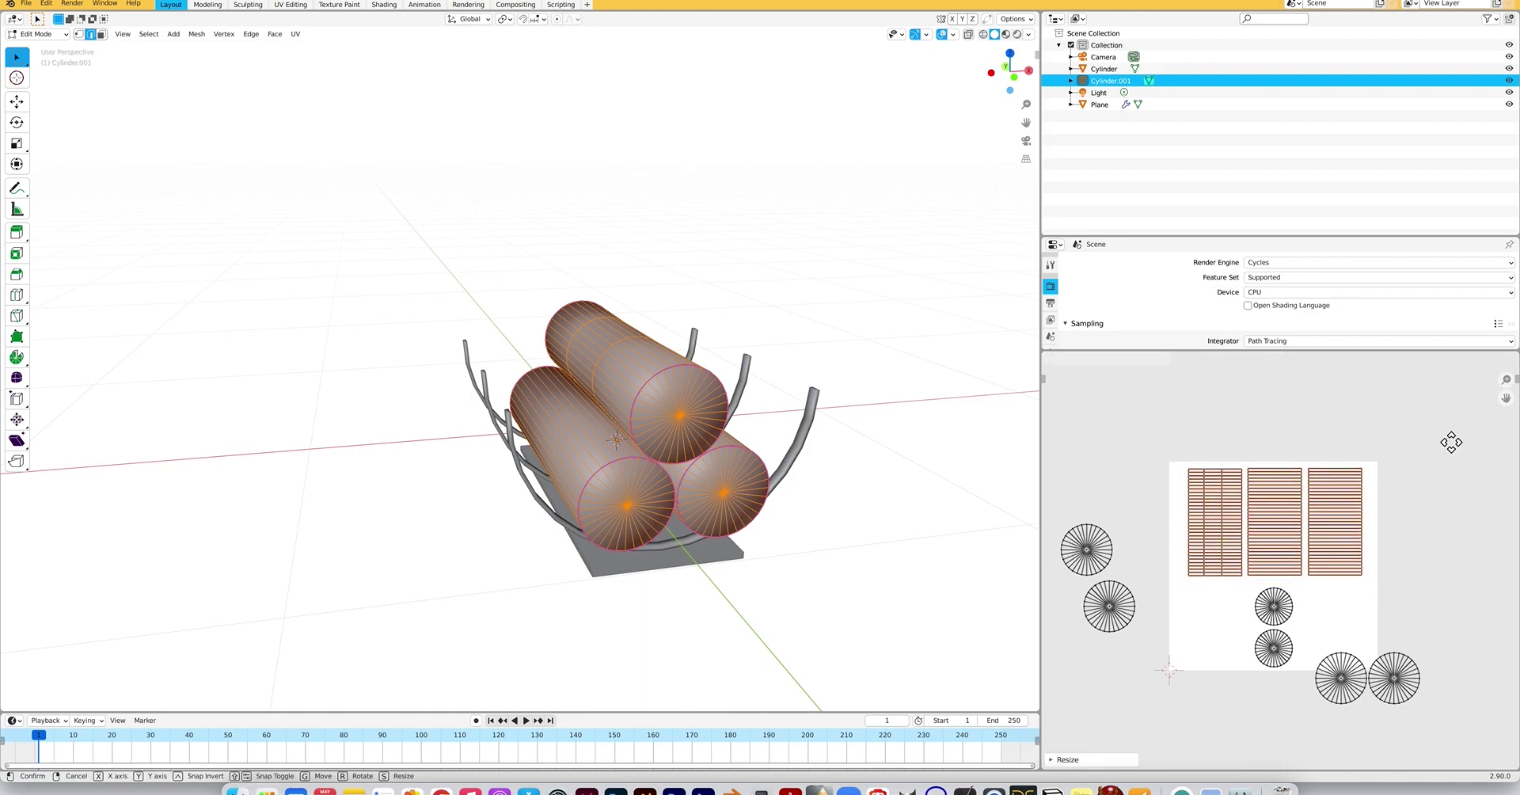
# Slightly enlarge the two stacked cap islands under the middle side strip and shift them upward.
pyautogui.click(1283, 605)
pyautogui.keyDown('shift'); pyautogui.click(1284, 653); pyautogui.keyUp('shift')
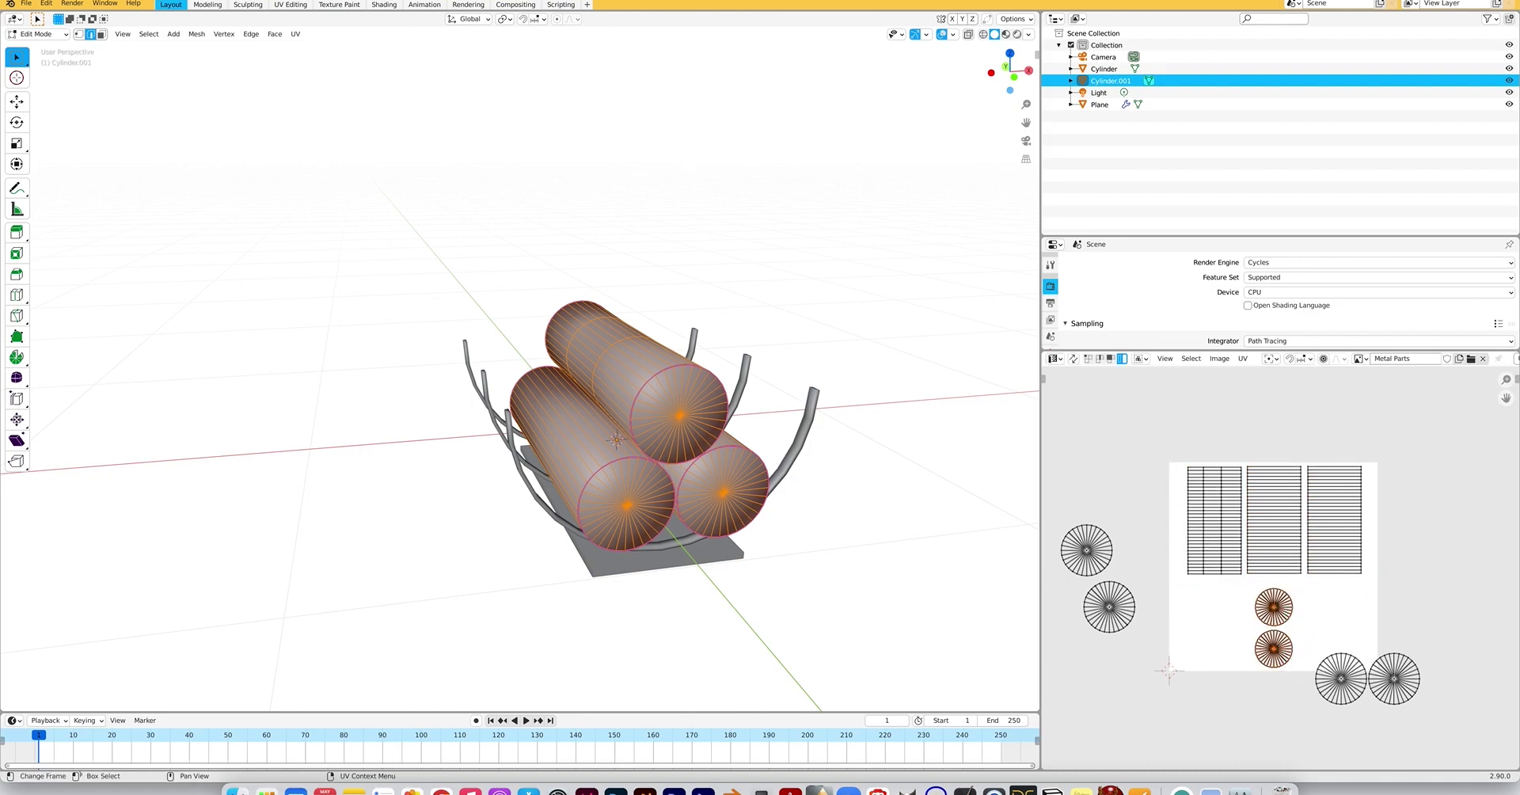
pyautogui.press('s')
pyautogui.click(1337, 598)
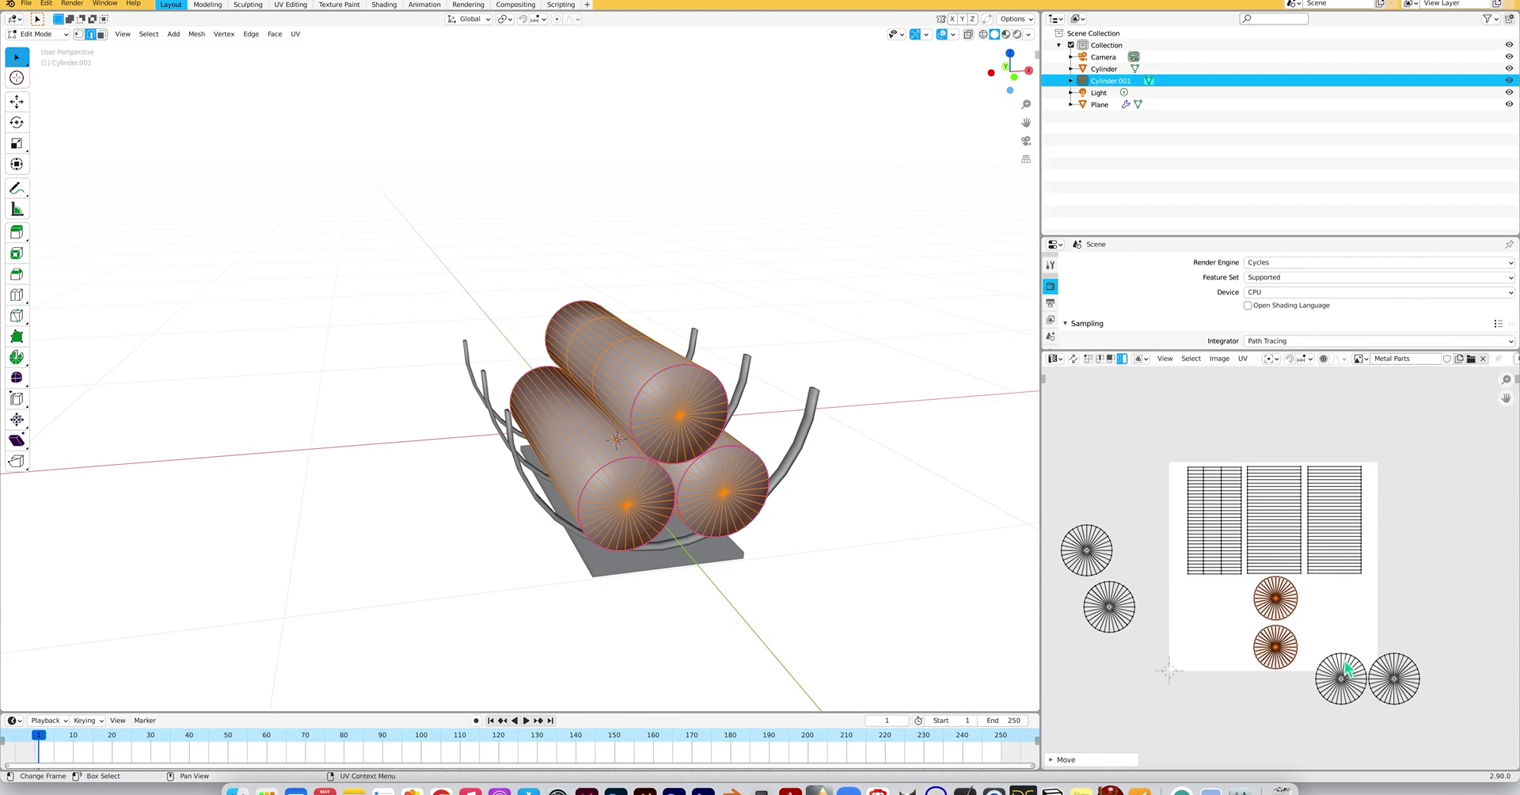
# Move the pair of cap islands at the UV square's lower-right corner upward and scale them down to match the middle caps.
pyautogui.click(1346, 678)
pyautogui.keyDown('shift'); pyautogui.click(1388, 676); pyautogui.keyUp('shift')
pyautogui.press('g')
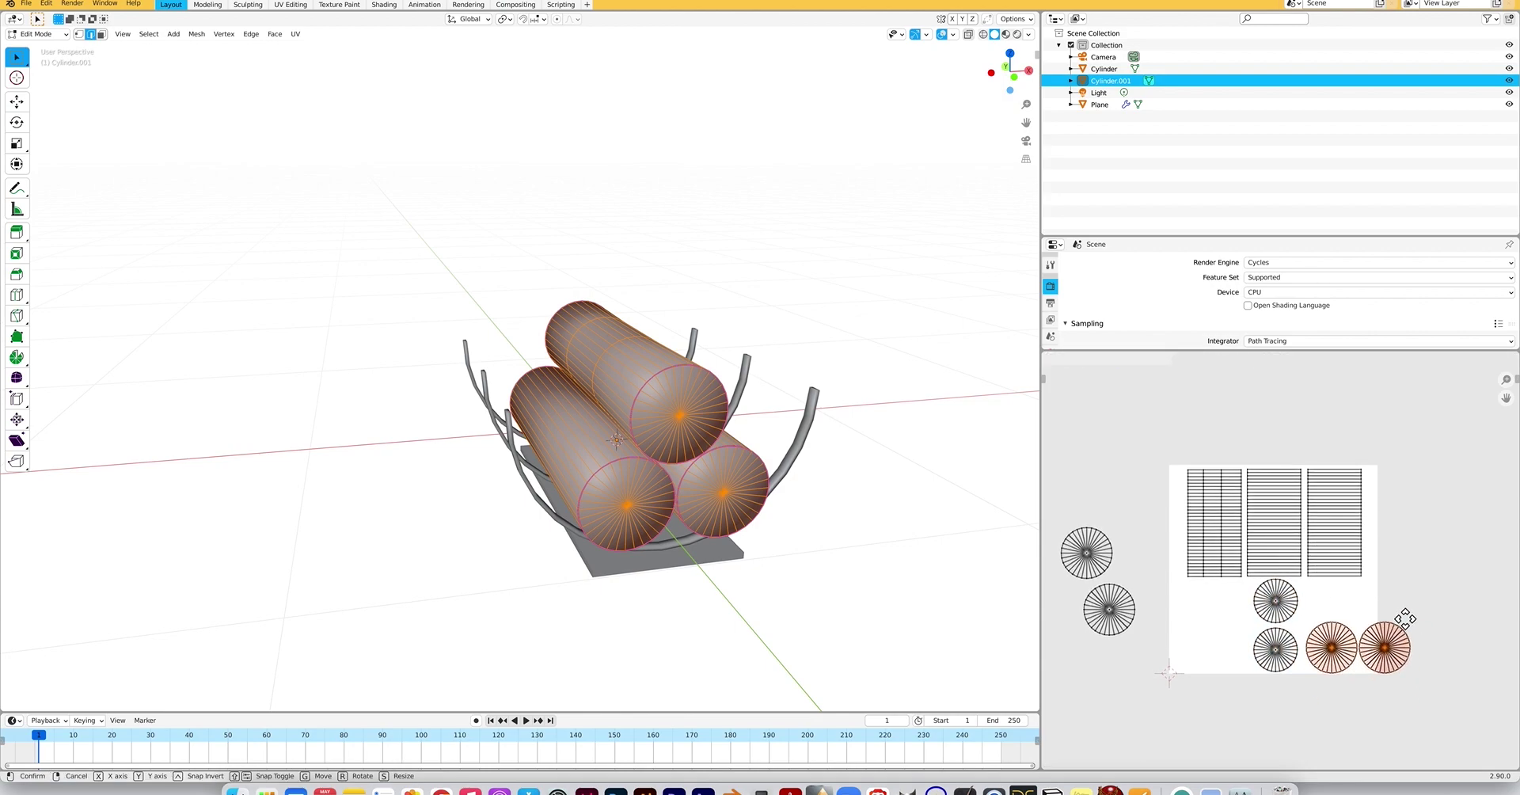
pyautogui.click(1398, 595)
pyautogui.press('s')
pyautogui.click(1397, 614)
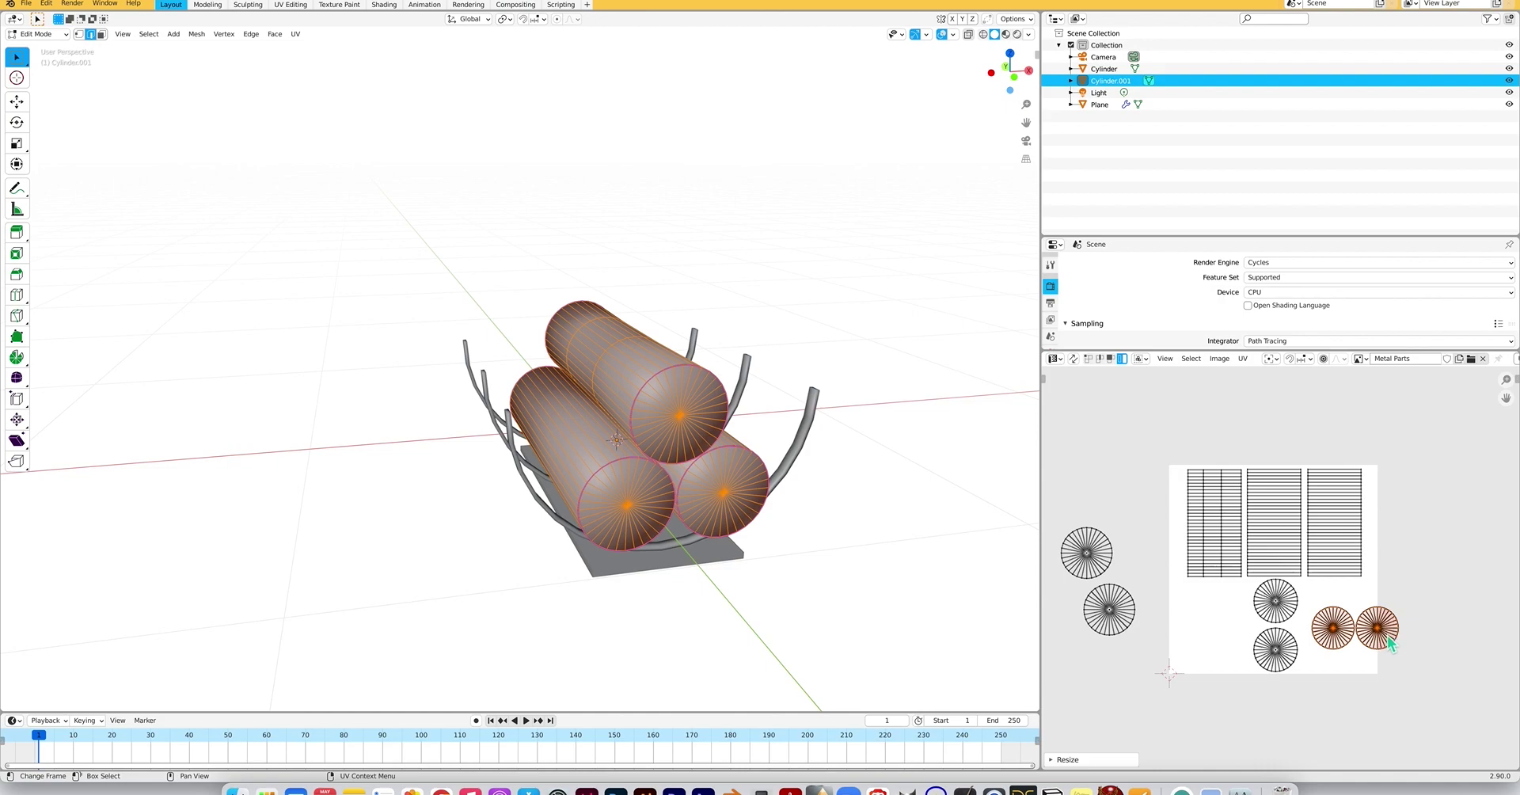
# Stack the two scaled-down caps under the right side strip and nudge the middle column's lower cap into line.
pyautogui.click(1387, 645)
pyautogui.press('g')
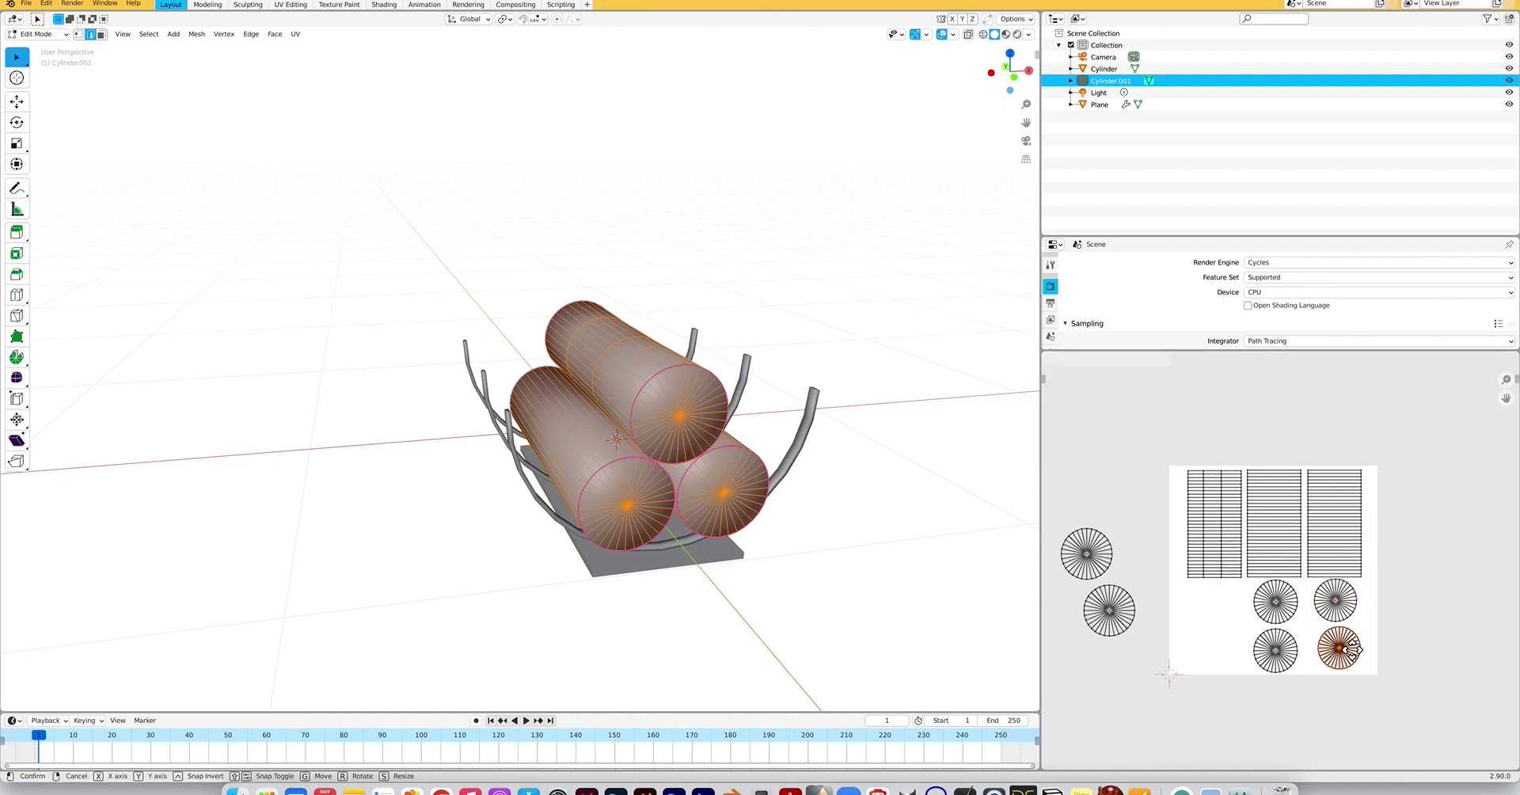
pyautogui.click(1352, 649)
pyautogui.click(1273, 654)
pyautogui.press('g')
pyautogui.click(1275, 652)
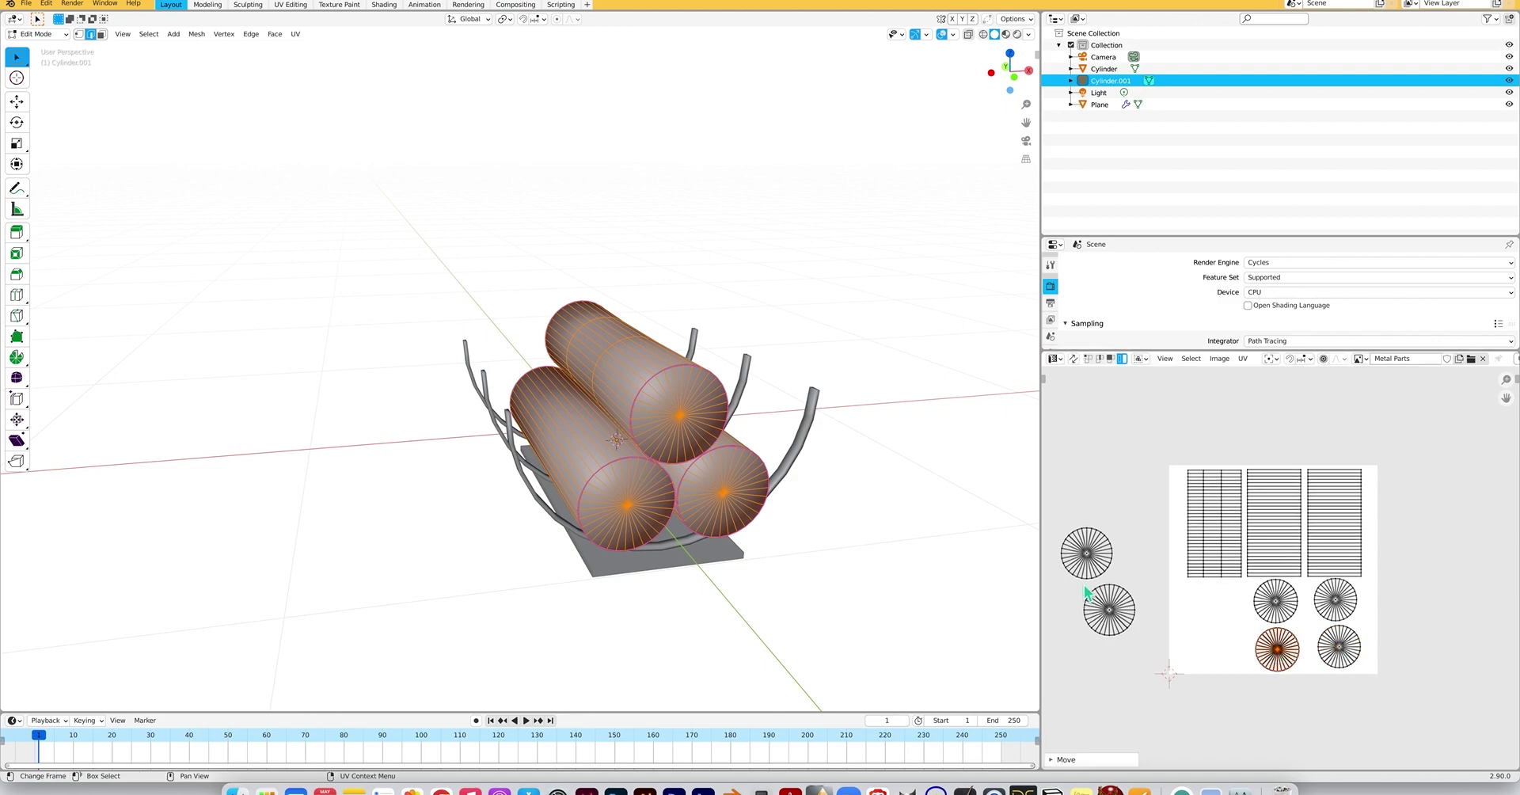
# Scale down the two cap islands outside the UV square's left side and stack them under the left side strip.
pyautogui.click(1081, 553)
pyautogui.press('s')
pyautogui.click(1158, 560)
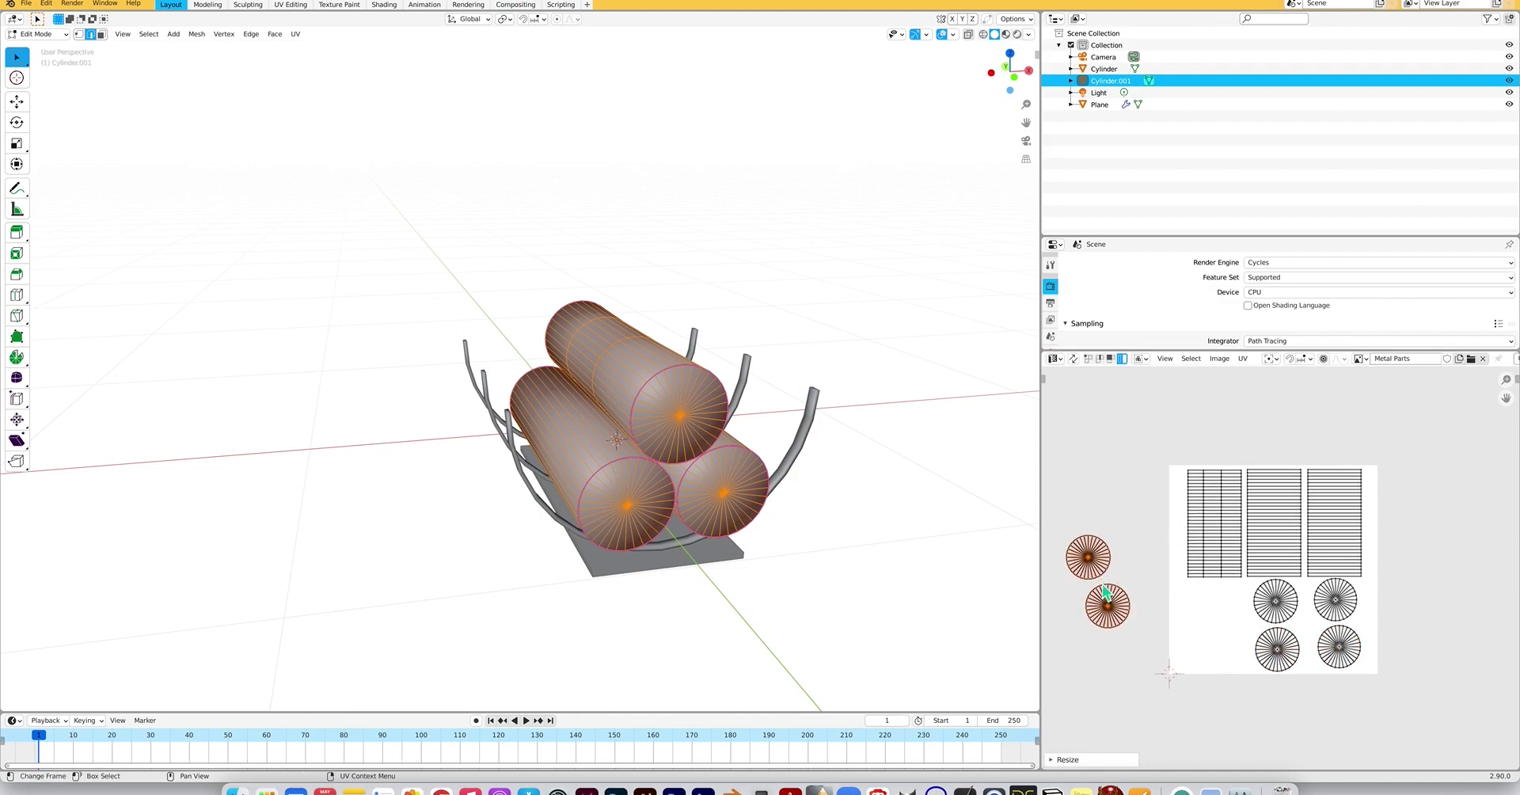
pyautogui.click(1104, 562)
pyautogui.press('g')
pyautogui.click(1231, 605)
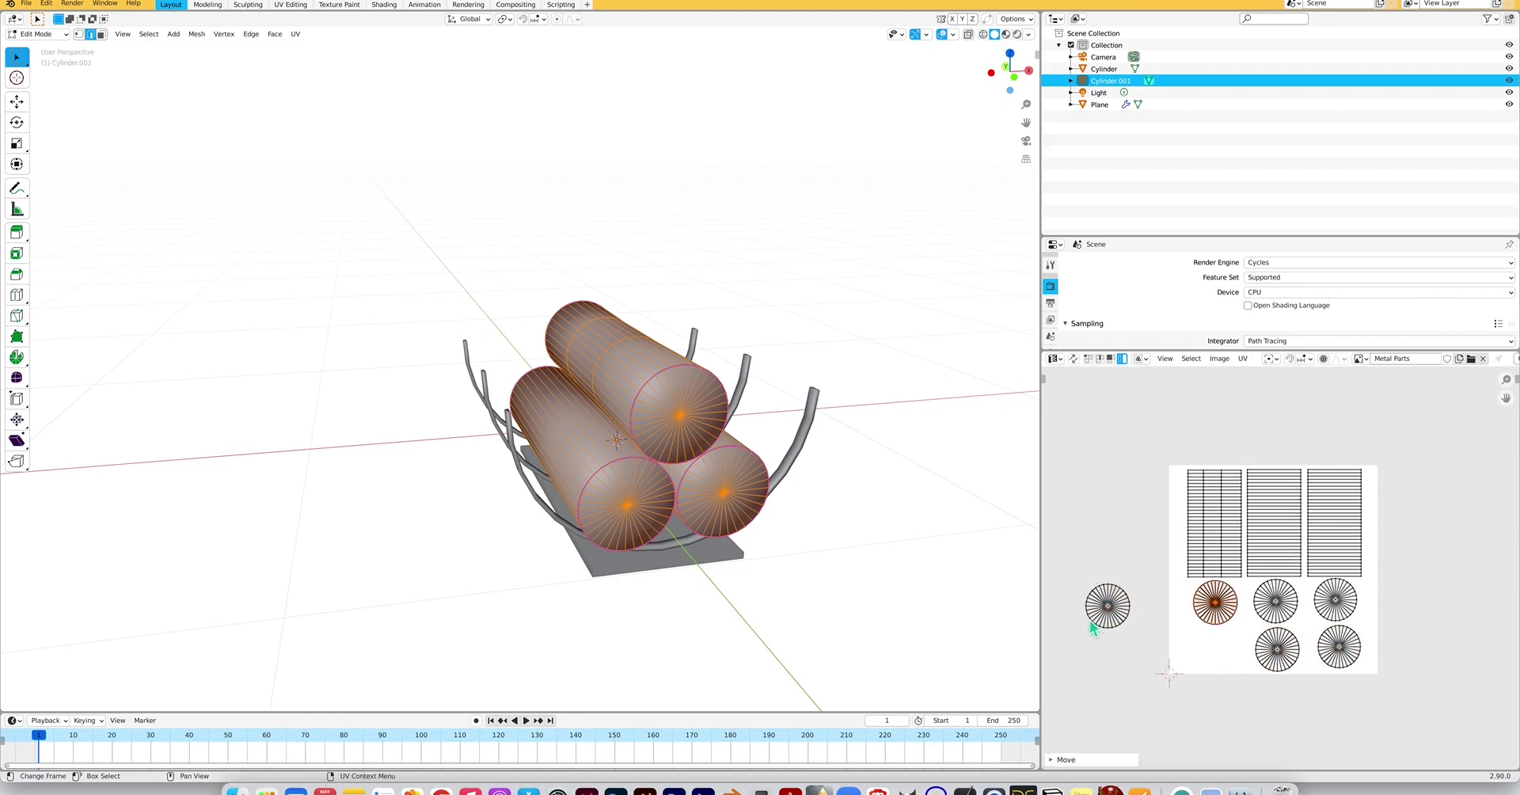
pyautogui.click(1124, 613)
pyautogui.press('g')
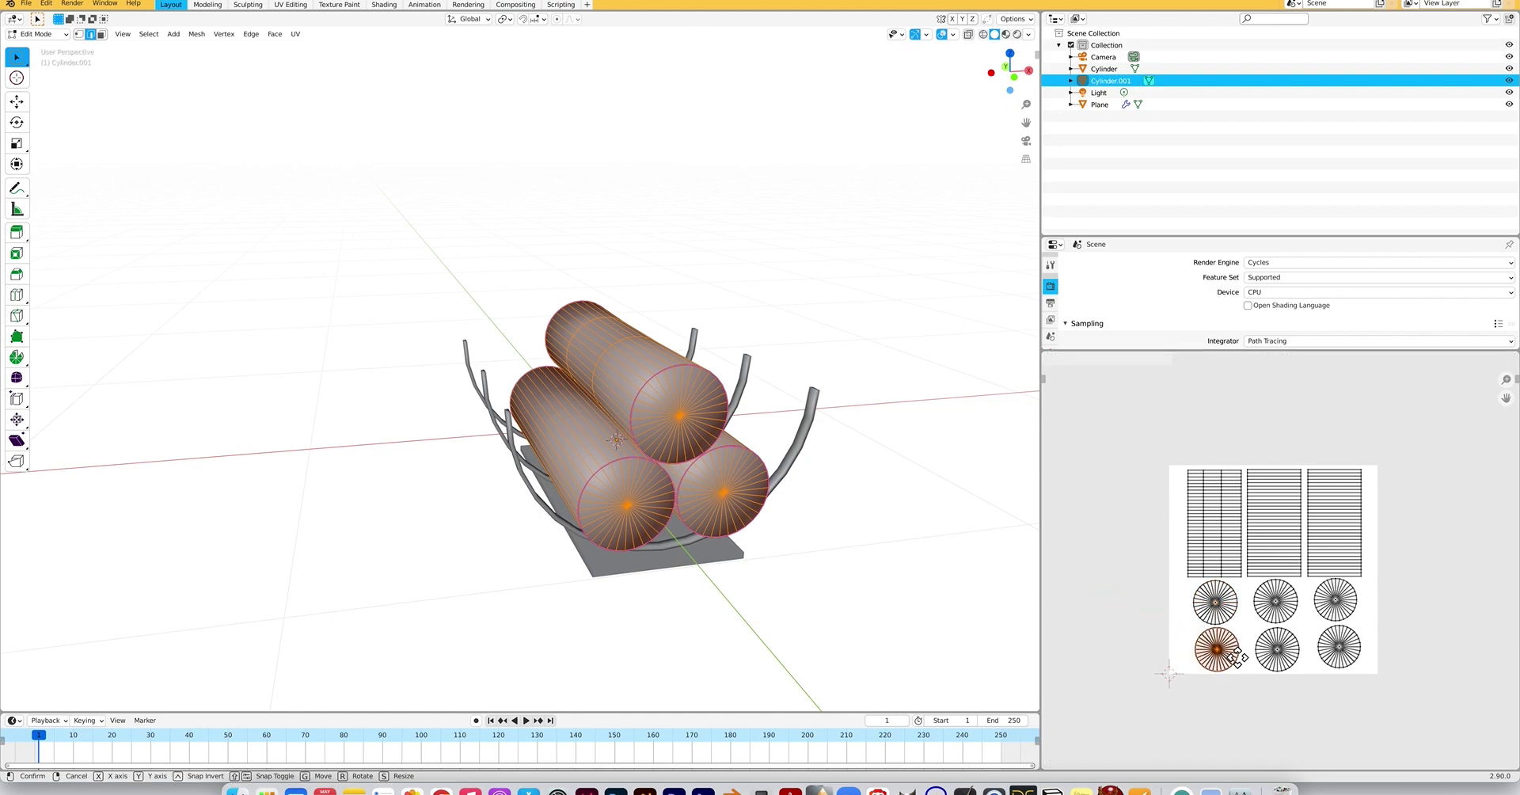
pyautogui.click(1236, 657)
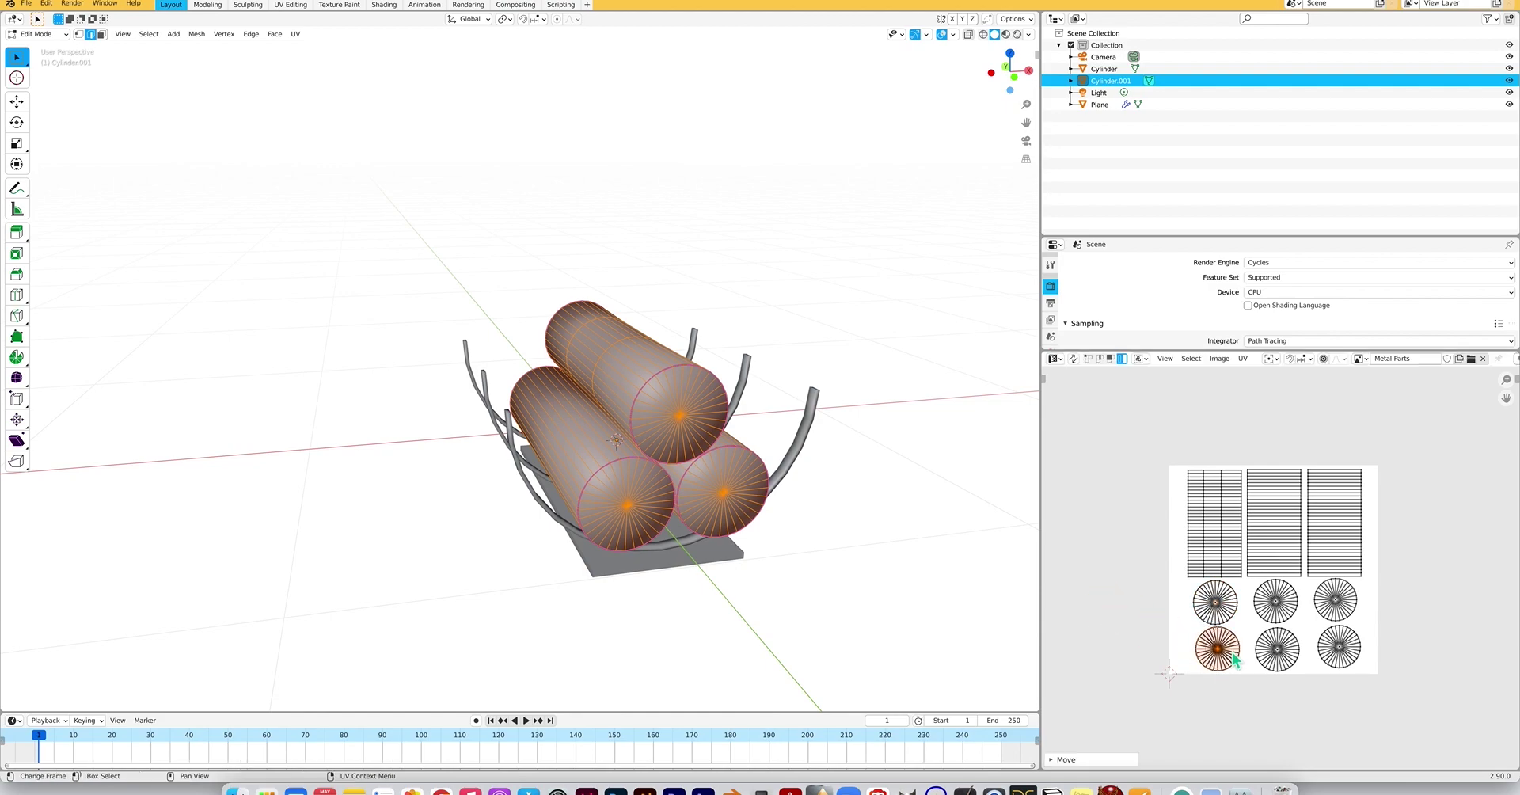
# Nudge the two caps under the right side strip together so they line up with the other cap rows.
pyautogui.click(1352, 619)
pyautogui.keyDown('shift'); pyautogui.click(1351, 655); pyautogui.keyUp('shift')
pyautogui.press('g')
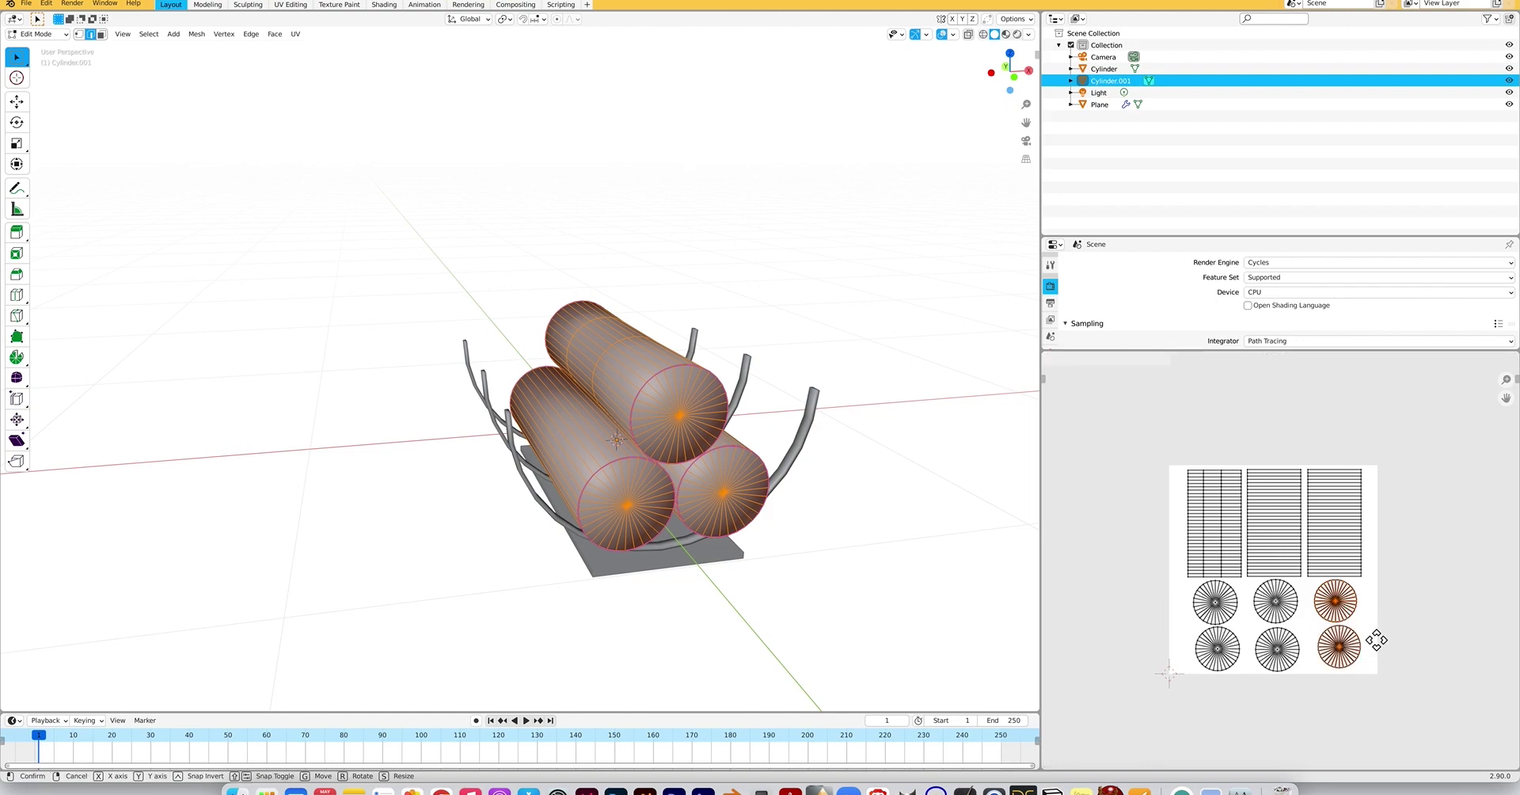
pyautogui.click(1378, 638)
# Select all UV islands and create a new blank image named Logs in the UV editor.
pyautogui.press('a')
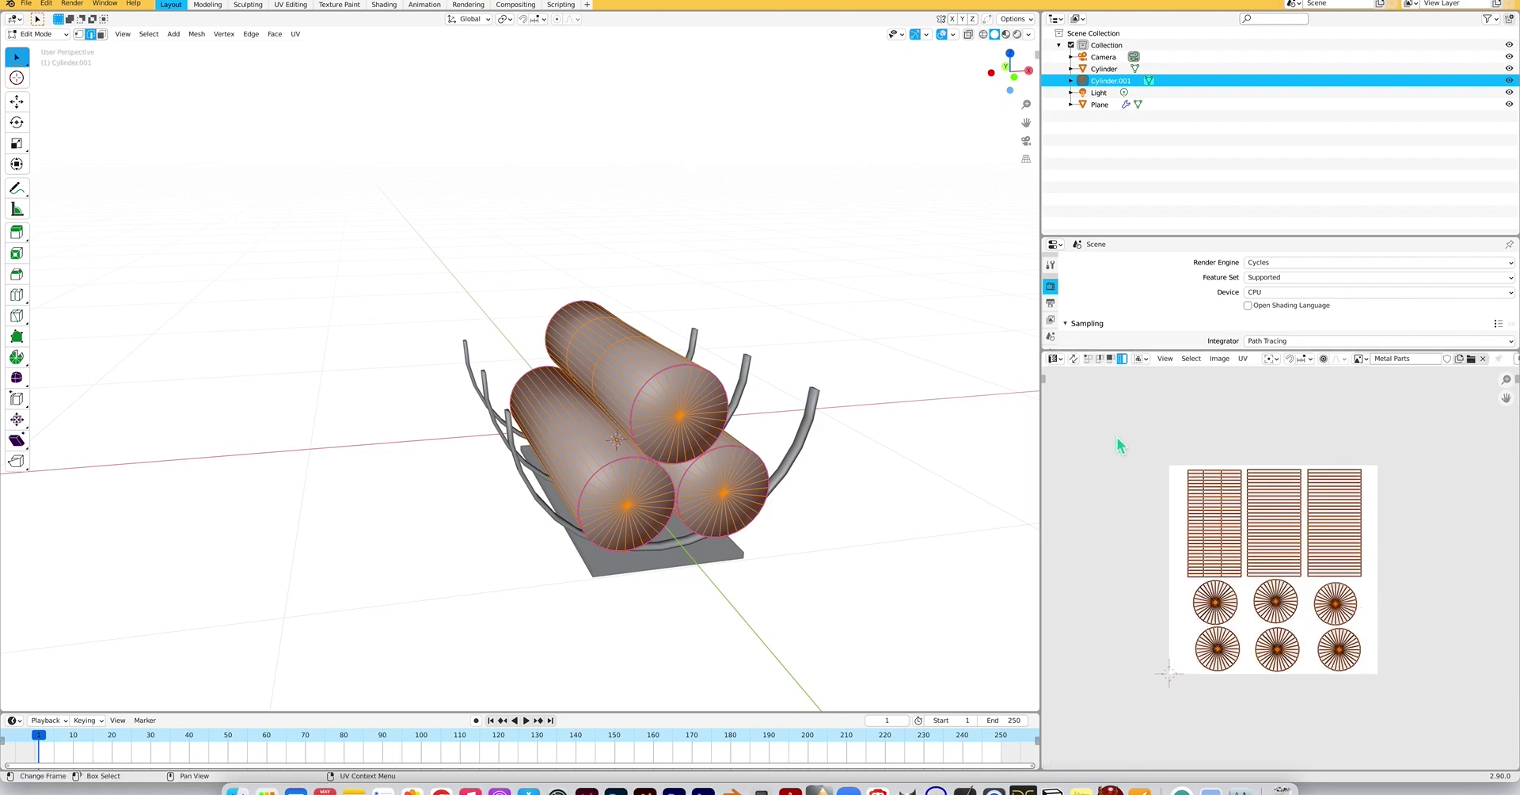
pyautogui.click(1219, 360)
pyautogui.click(1229, 372)
pyautogui.click(1246, 393)
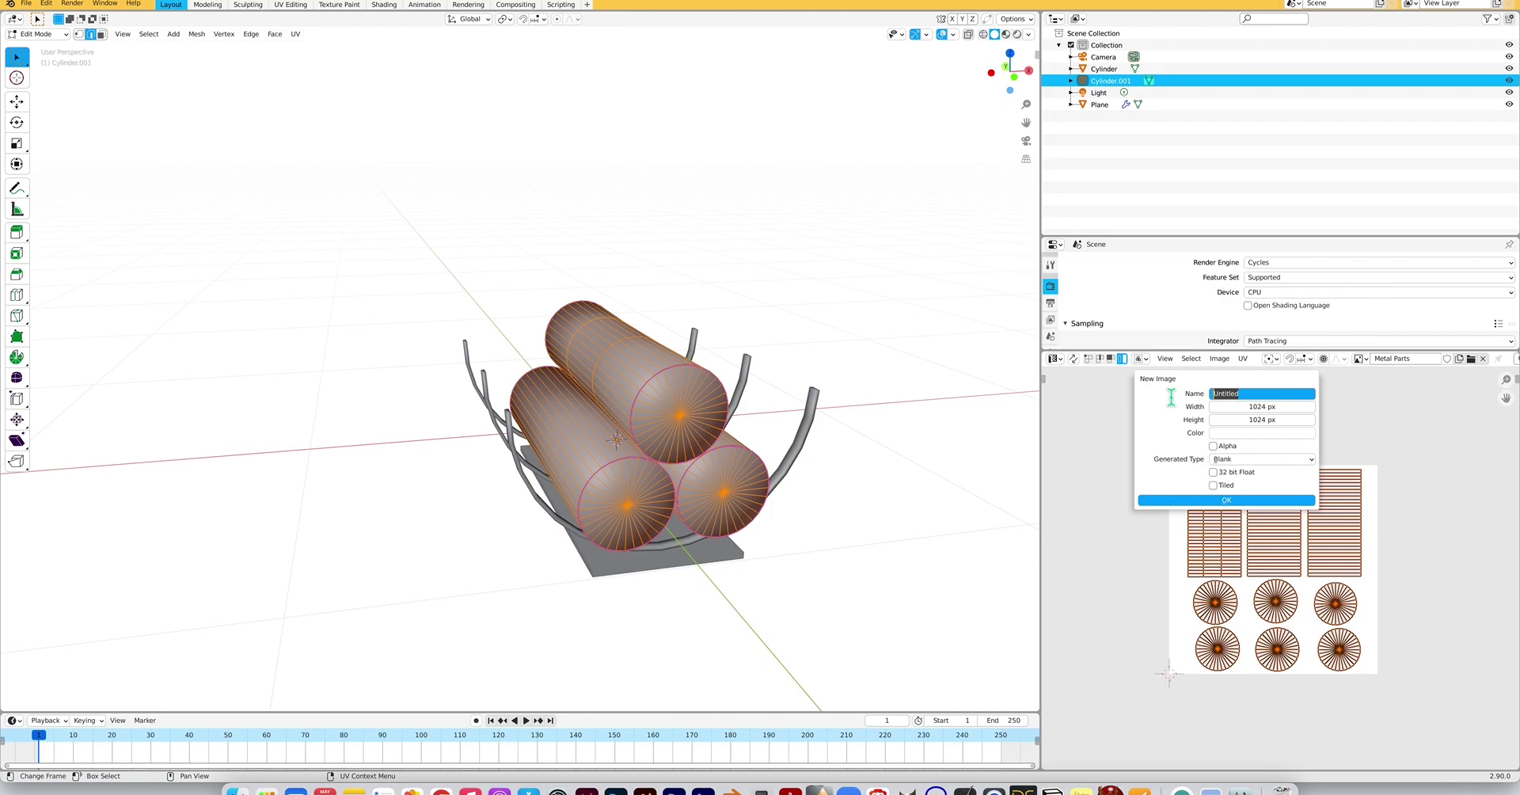
pyautogui.write('Wo')
pyautogui.click(1202, 501)
pyautogui.click(1202, 501)
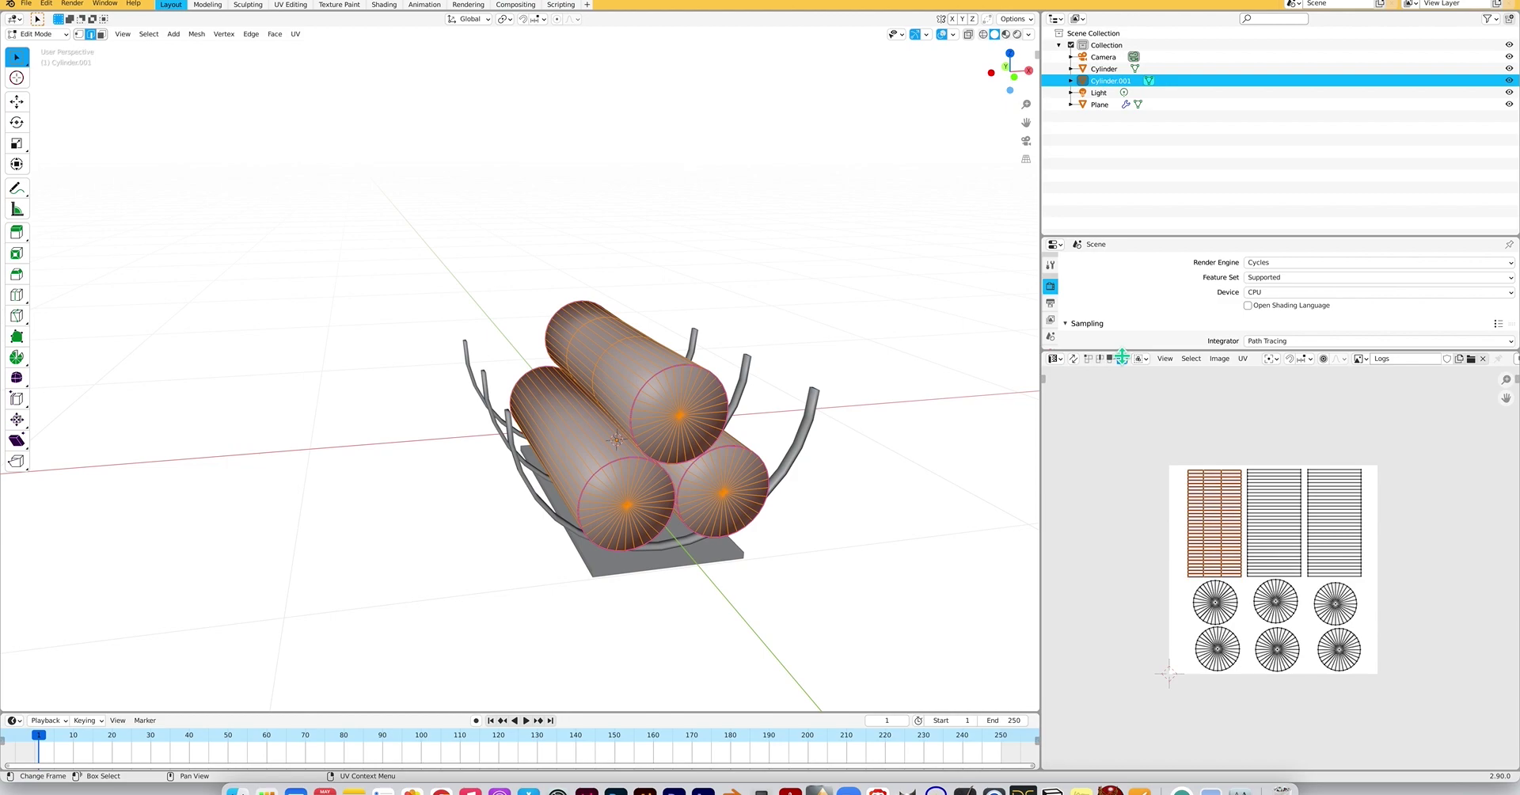
# Enlarge the properties editor's height and show the material settings of the cylinder stack.
pyautogui.moveTo(1121, 351); pyautogui.dragTo(1133, 505)
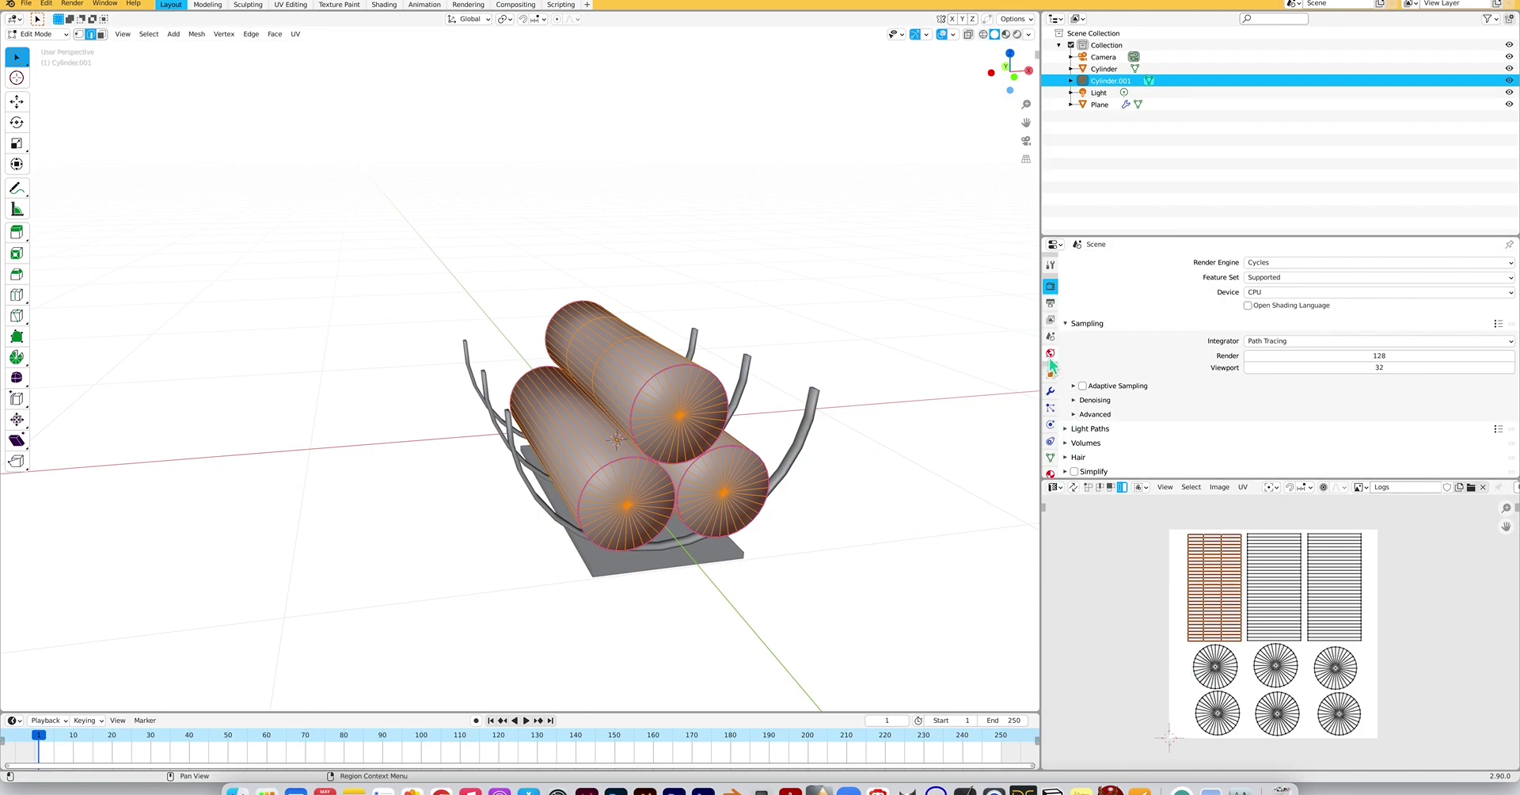
pyautogui.scroll(-1, 1052, 364)
pyautogui.scroll(-1, 1066, 421)
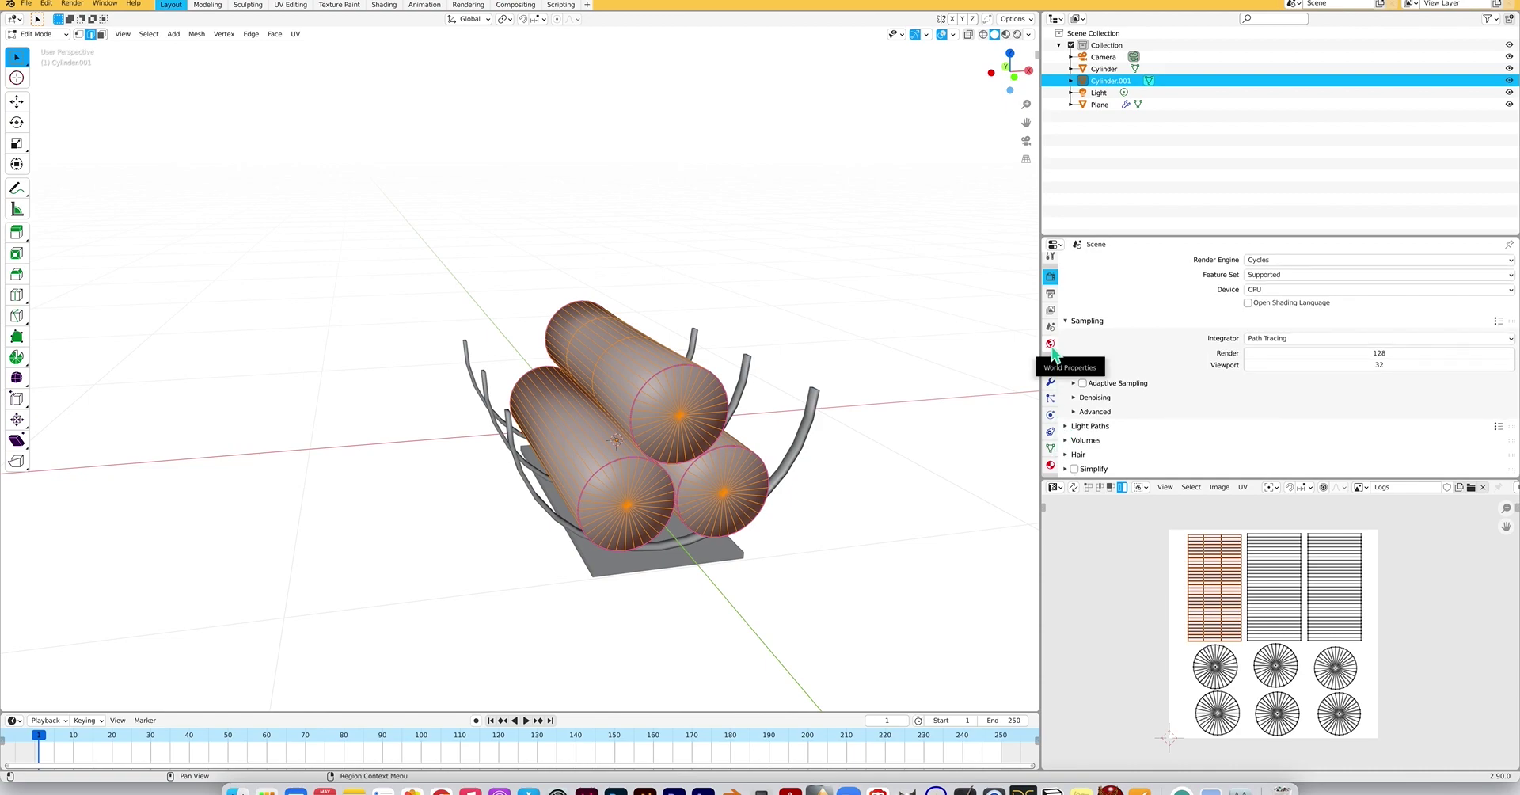
pyautogui.click(1051, 465)
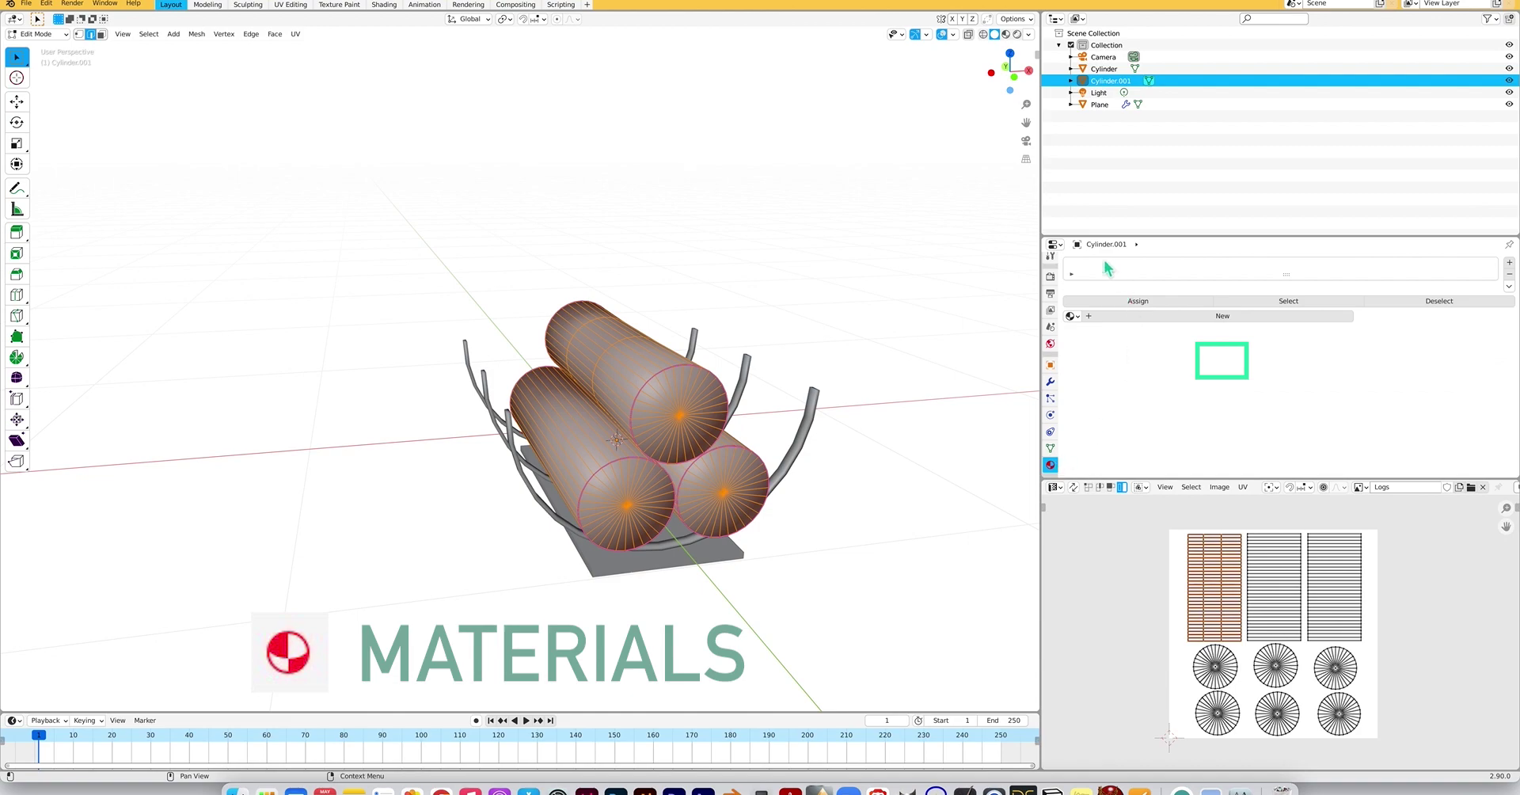
# Add a new material slot with a material named Logs and assign it to the three cylinders.
pyautogui.click(1508, 262)
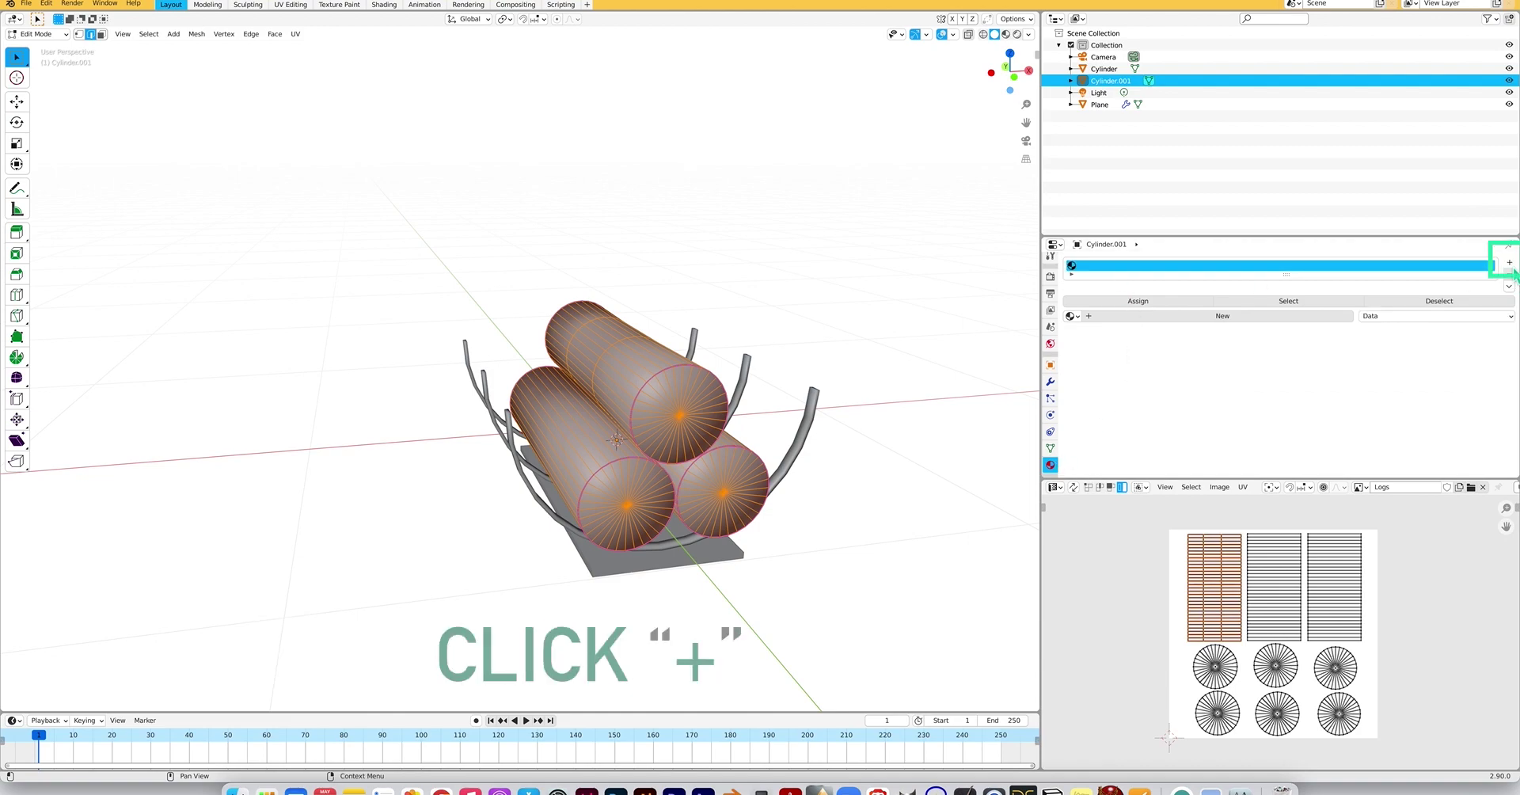
pyautogui.click(1213, 315)
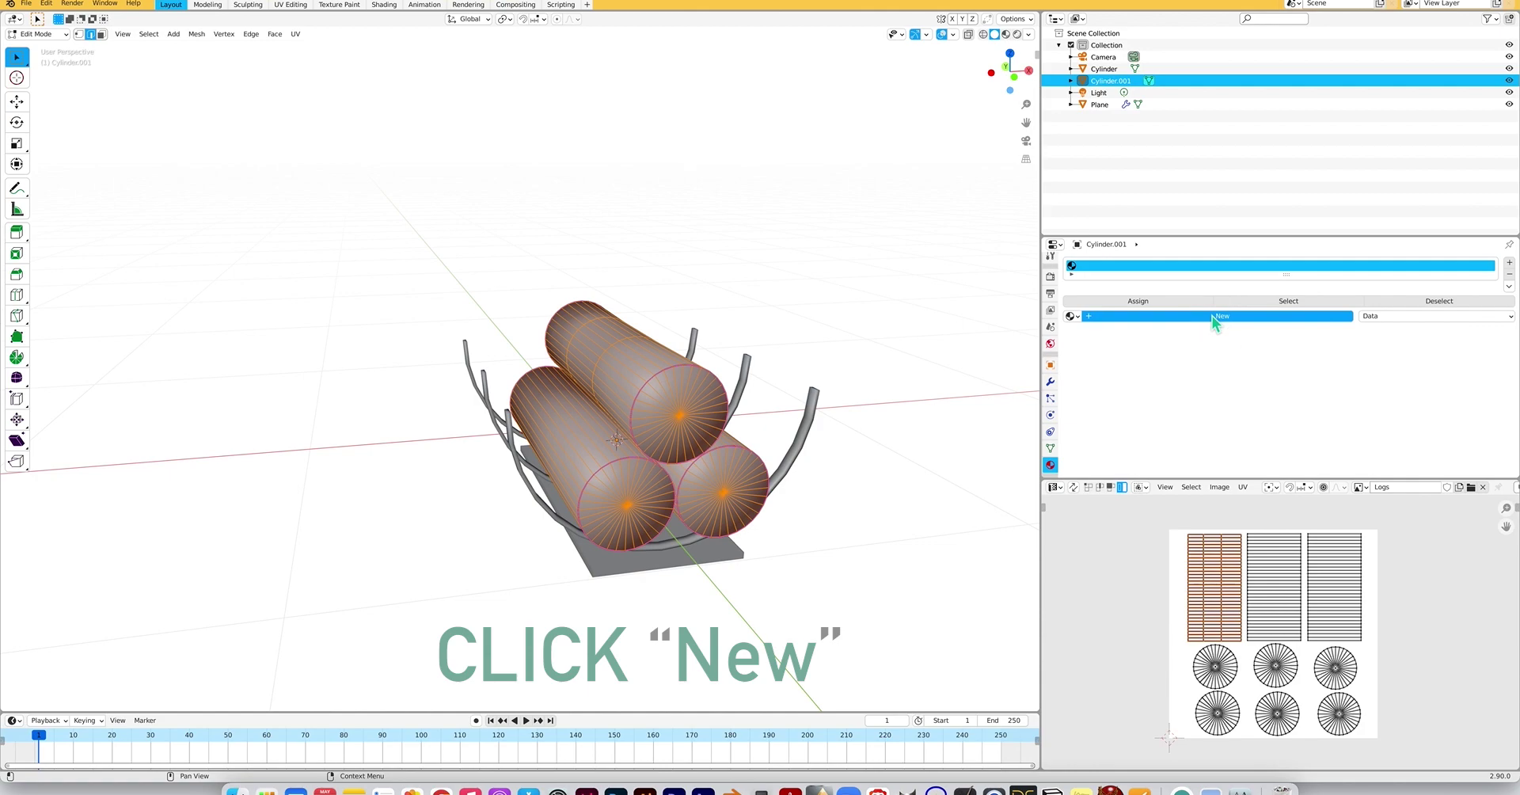
pyautogui.doubleClick(1110, 267)
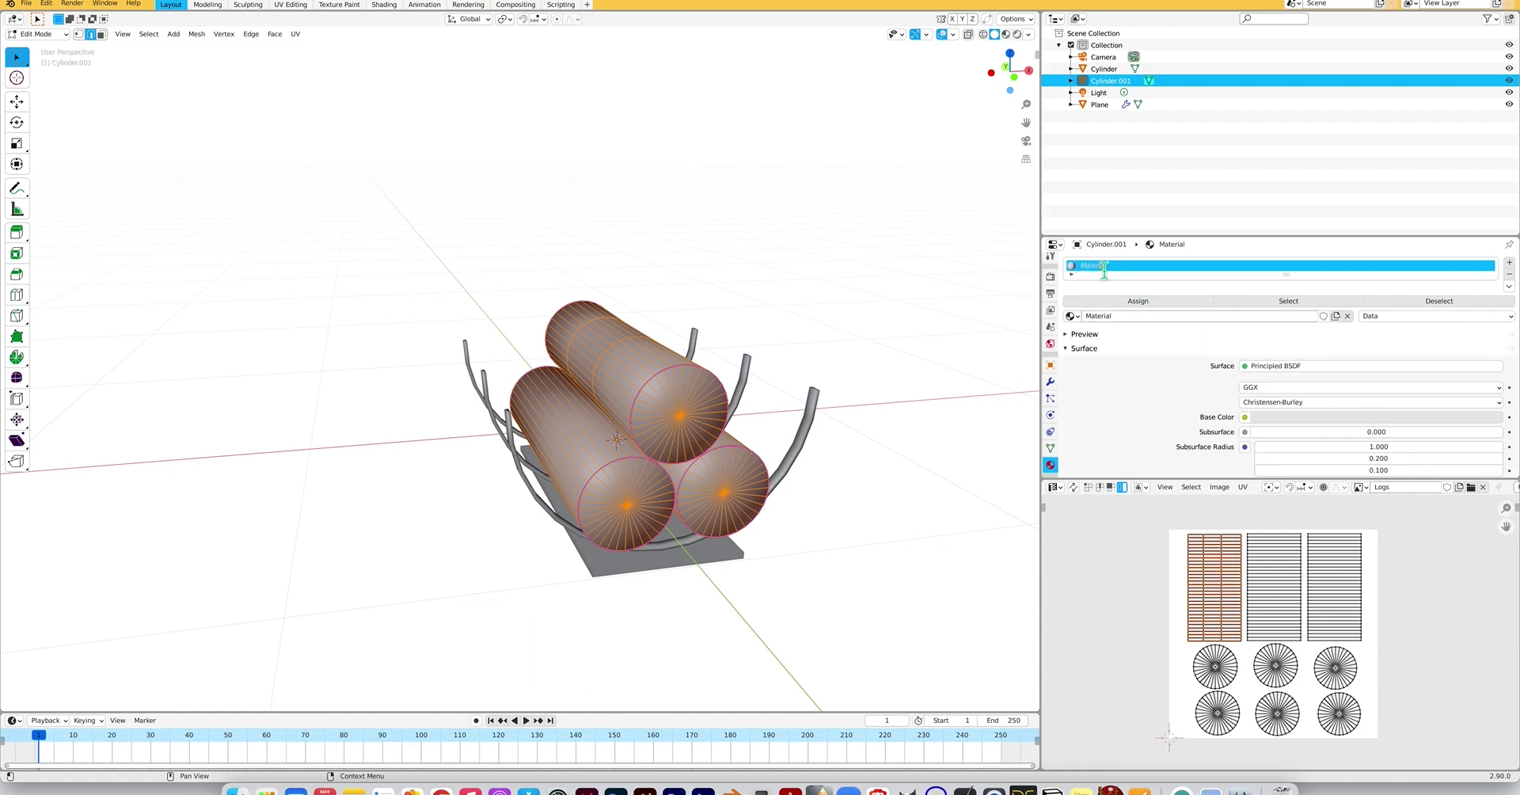
pyautogui.write('Logs')
pyautogui.press('Return')
pyautogui.click(1147, 300)
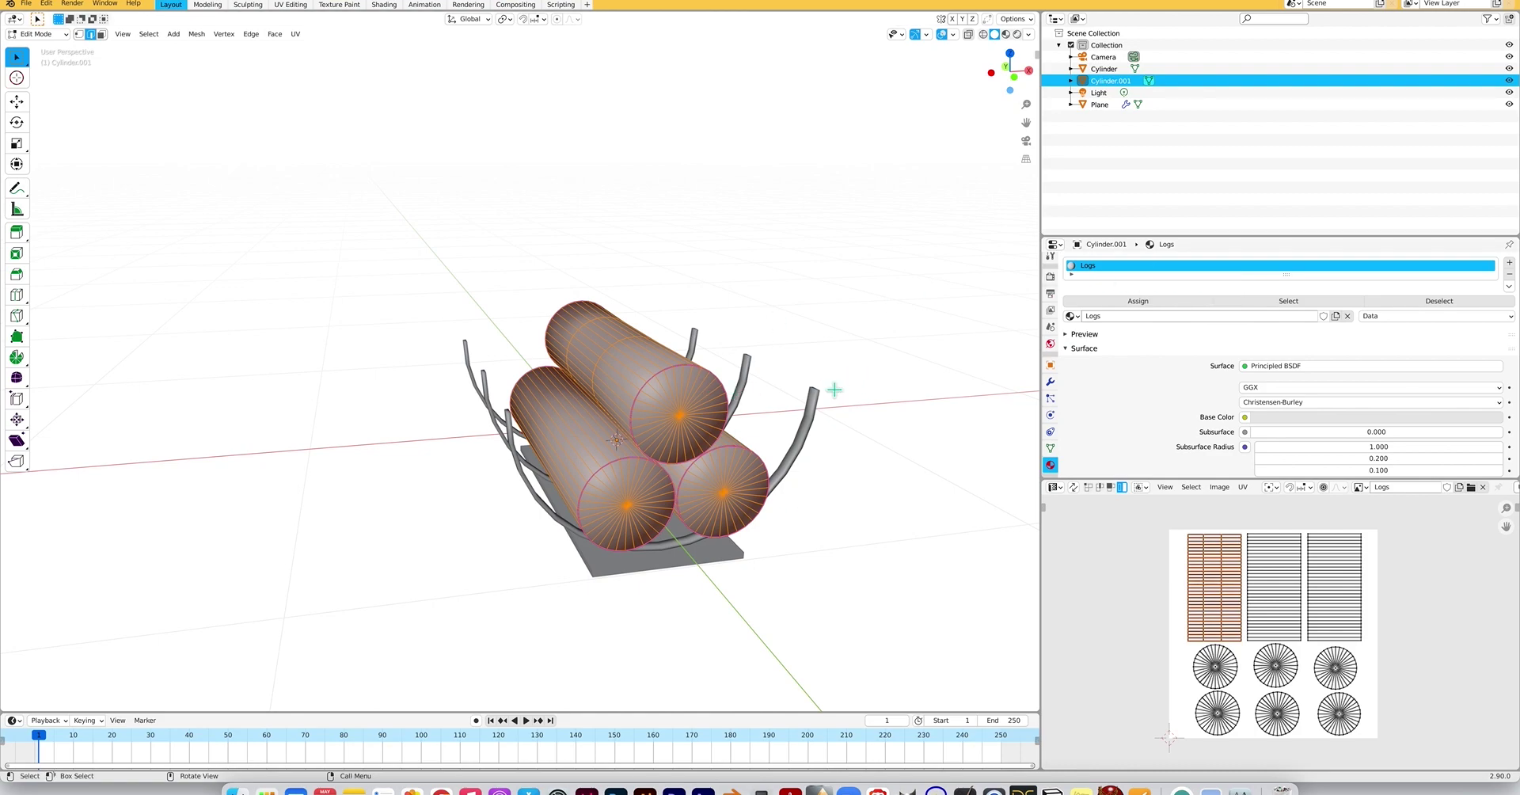
pyautogui.click(1164, 301)
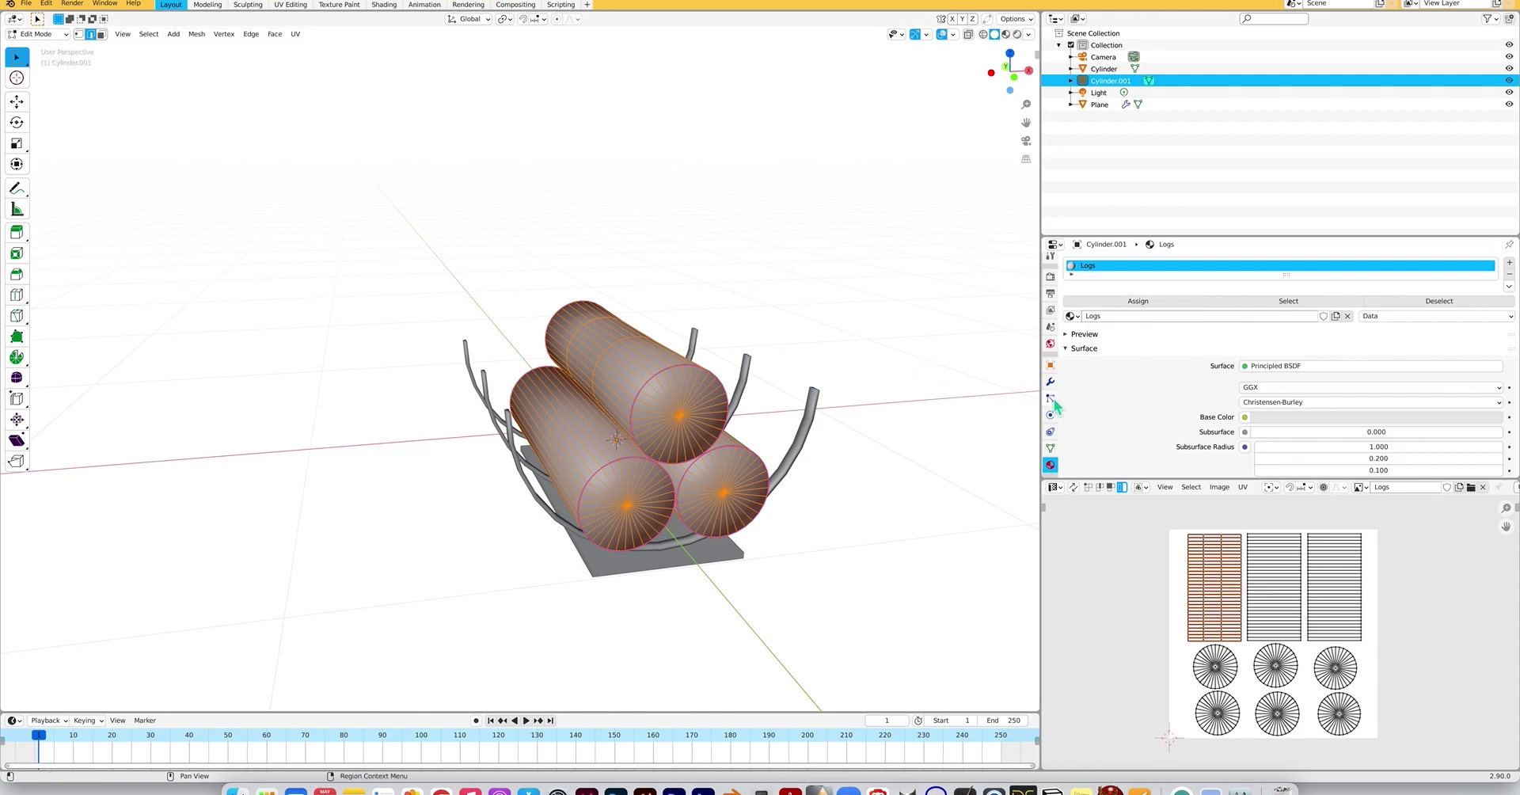
# Switch from the cylinders to editing the rack object and add a new material named Rack to it.
pyautogui.press('Tab')
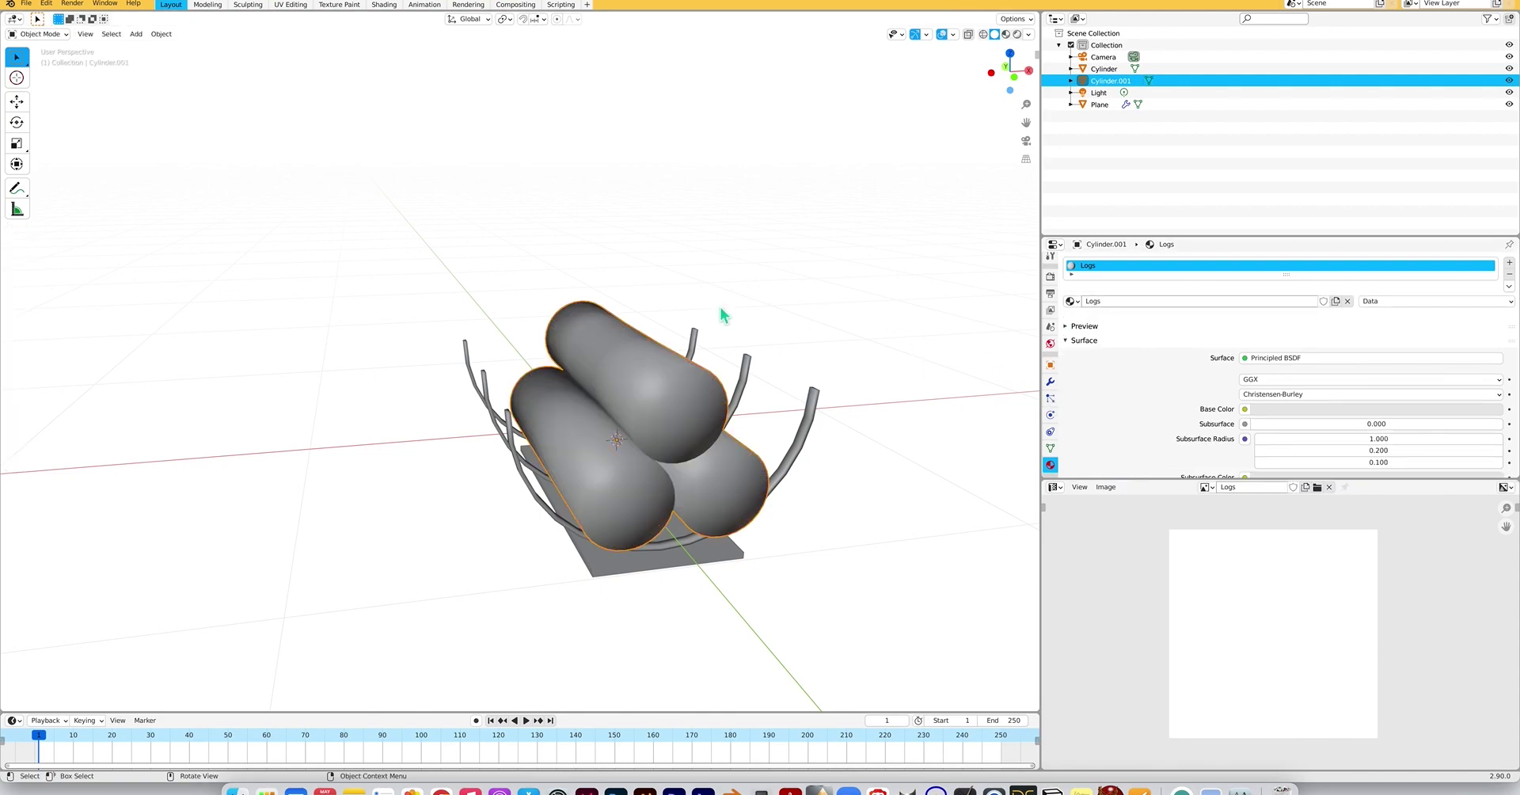
pyautogui.click(815, 411)
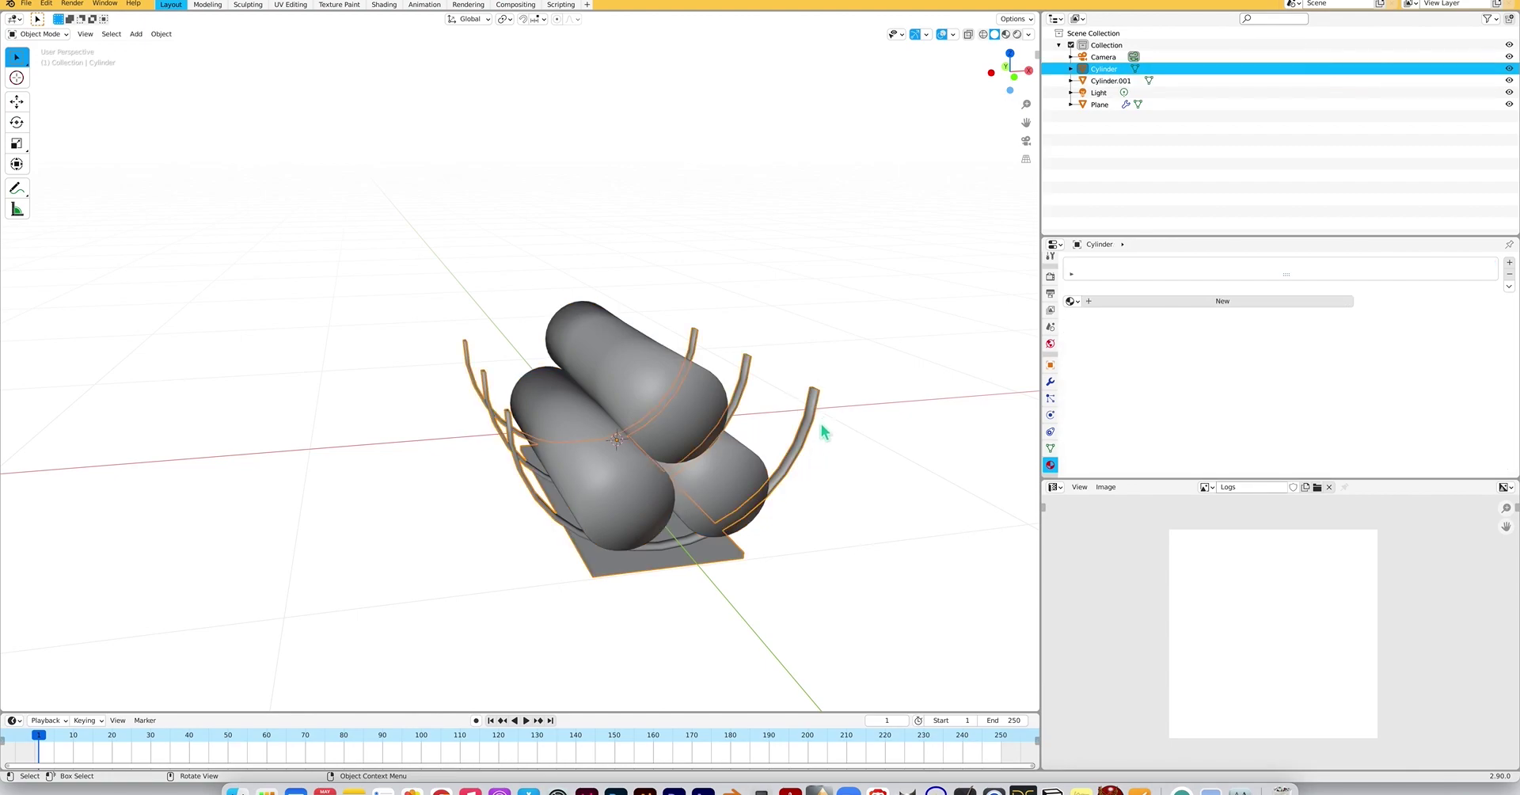
pyautogui.press('Tab')
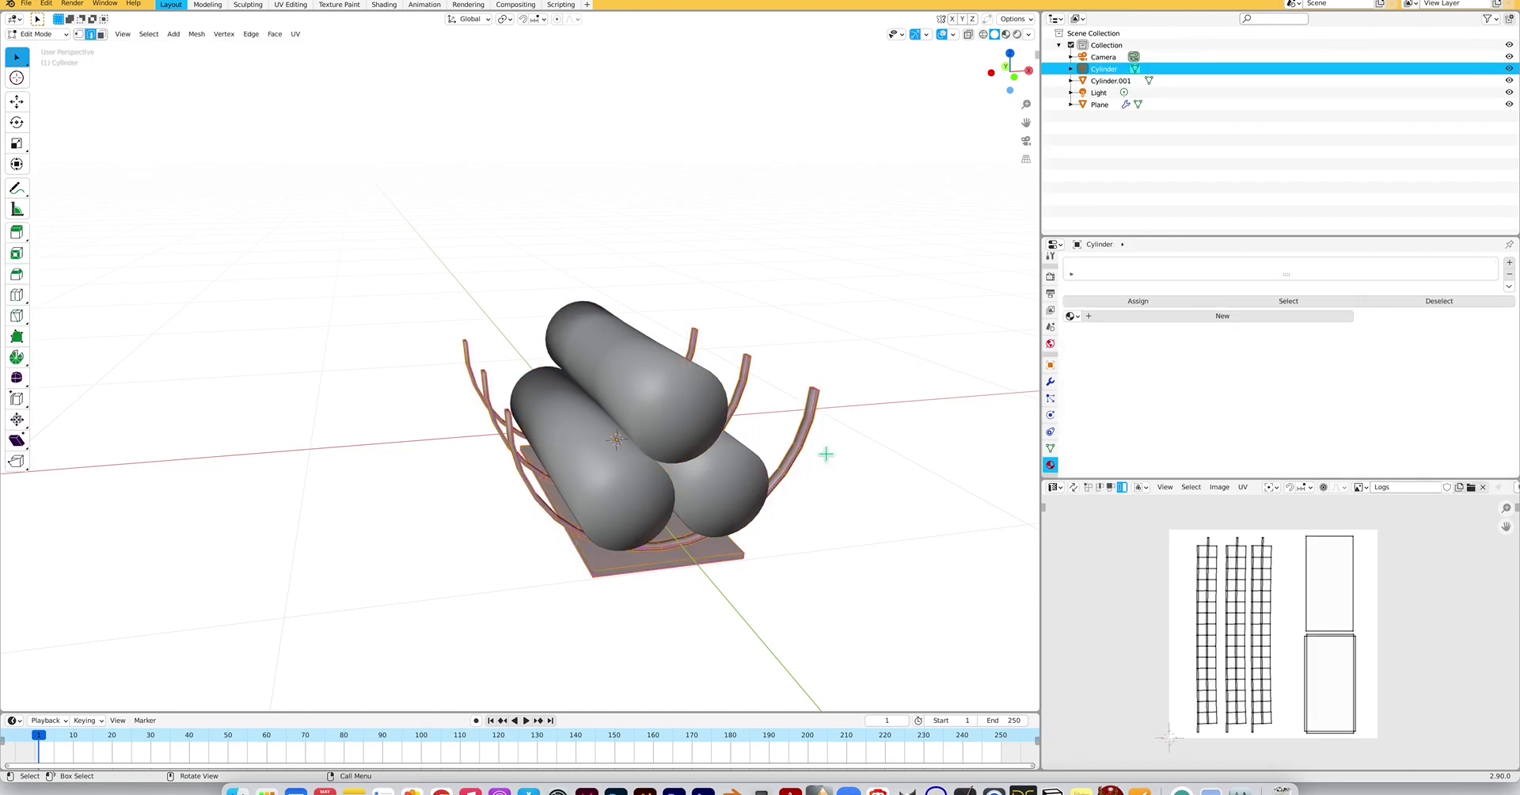
pyautogui.press('Tab')
pyautogui.press('Tab')
pyautogui.click(1509, 262)
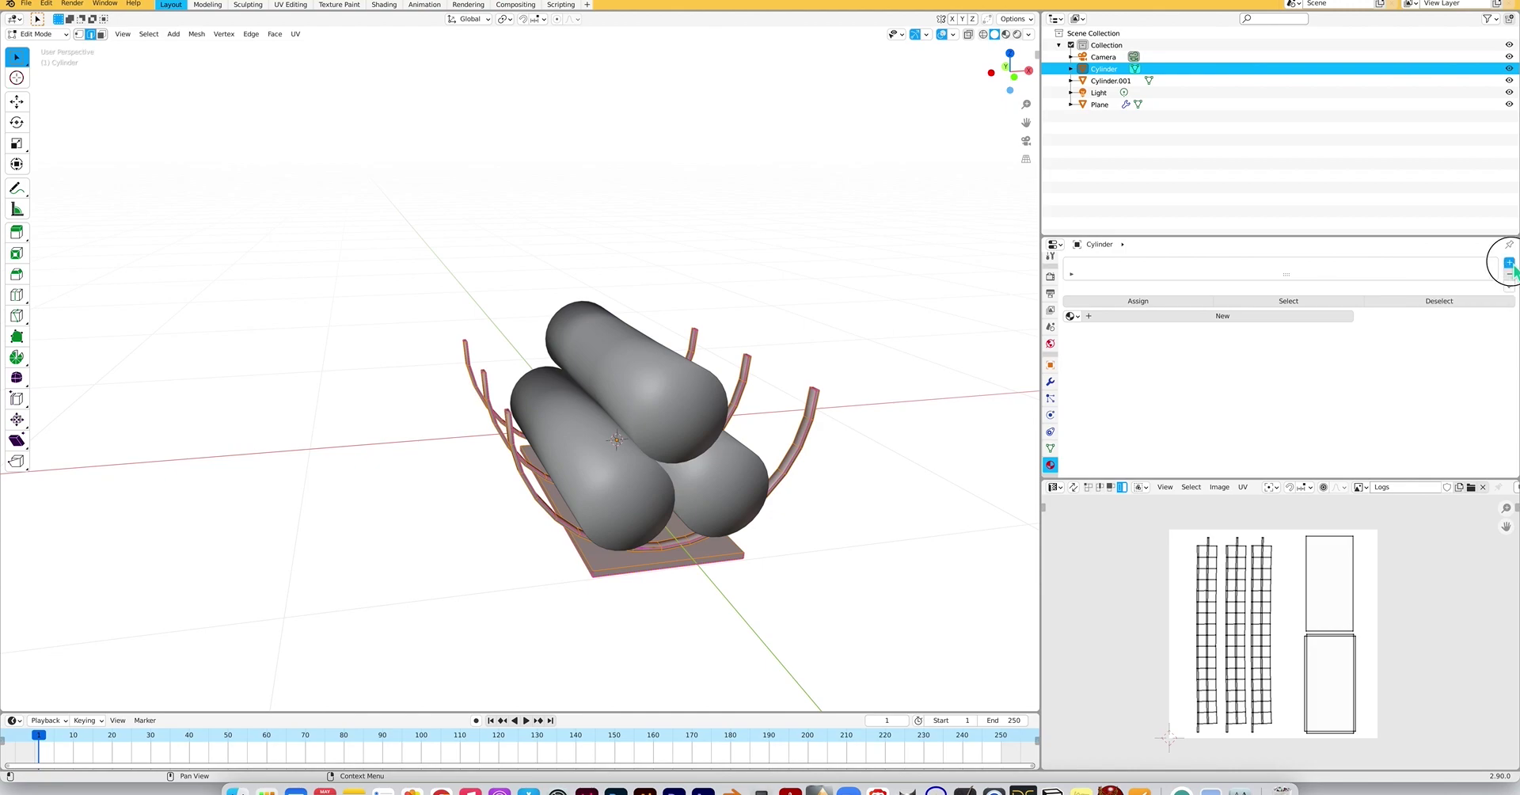
pyautogui.click(1121, 317)
pyautogui.doubleClick(1113, 269)
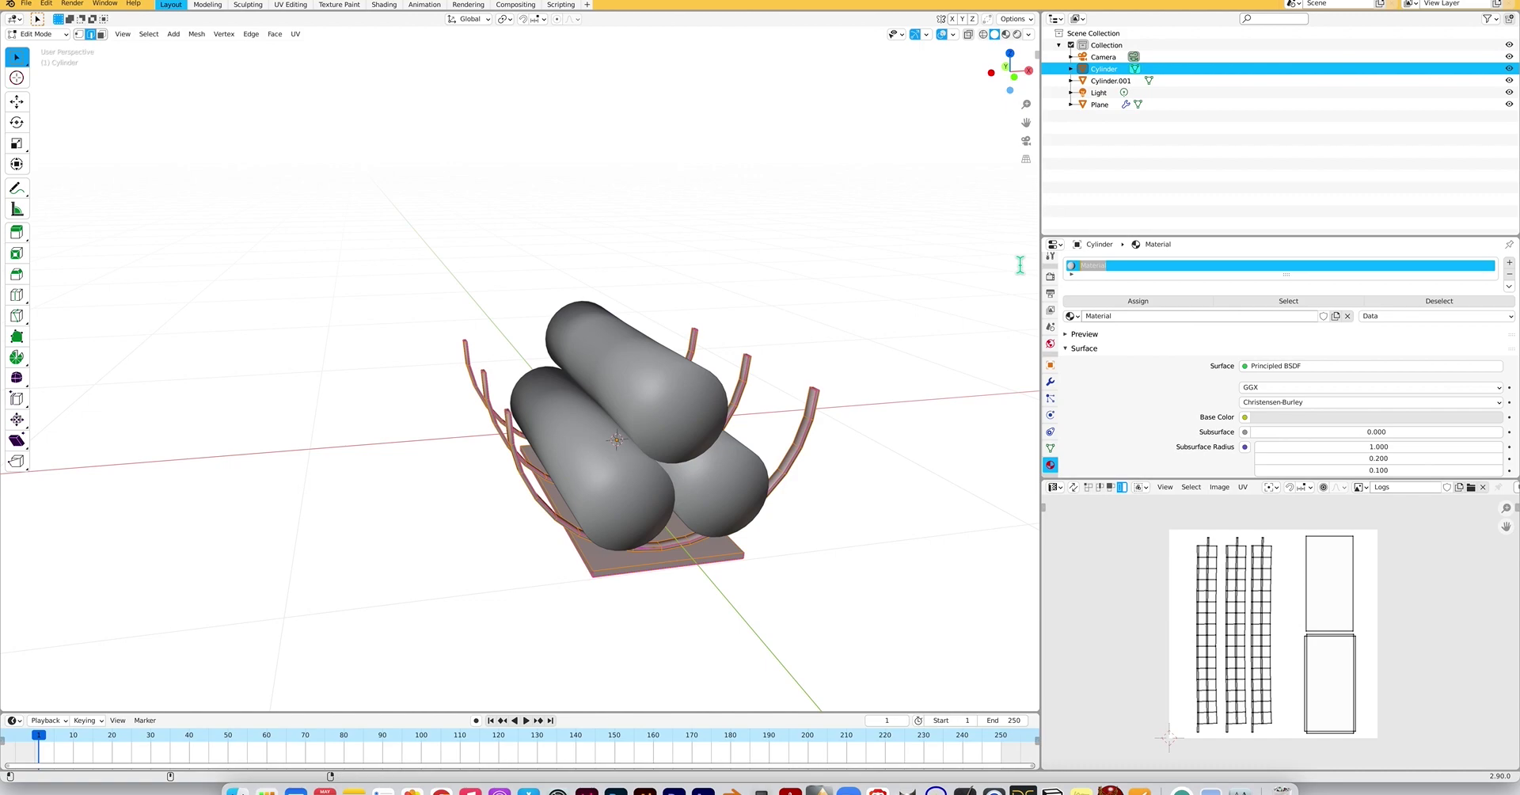
pyautogui.write('Rack')
pyautogui.press('Return')
pyautogui.press('Tab')
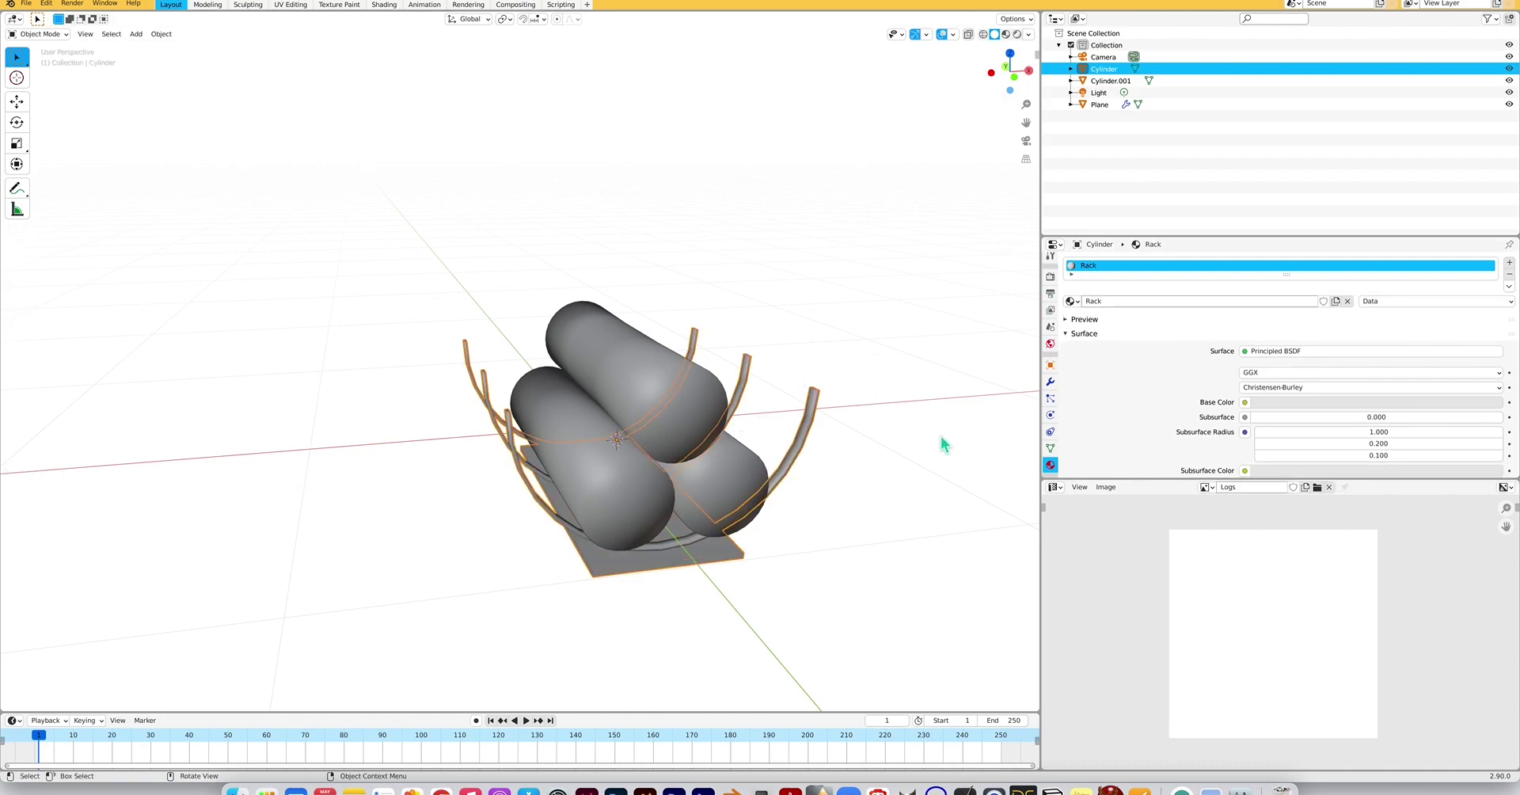
# Deselect the rack, start saving the Blender file and browse to the Desktop.
pyautogui.click(854, 473)
pyautogui.hscroll(-5, 857, 472)
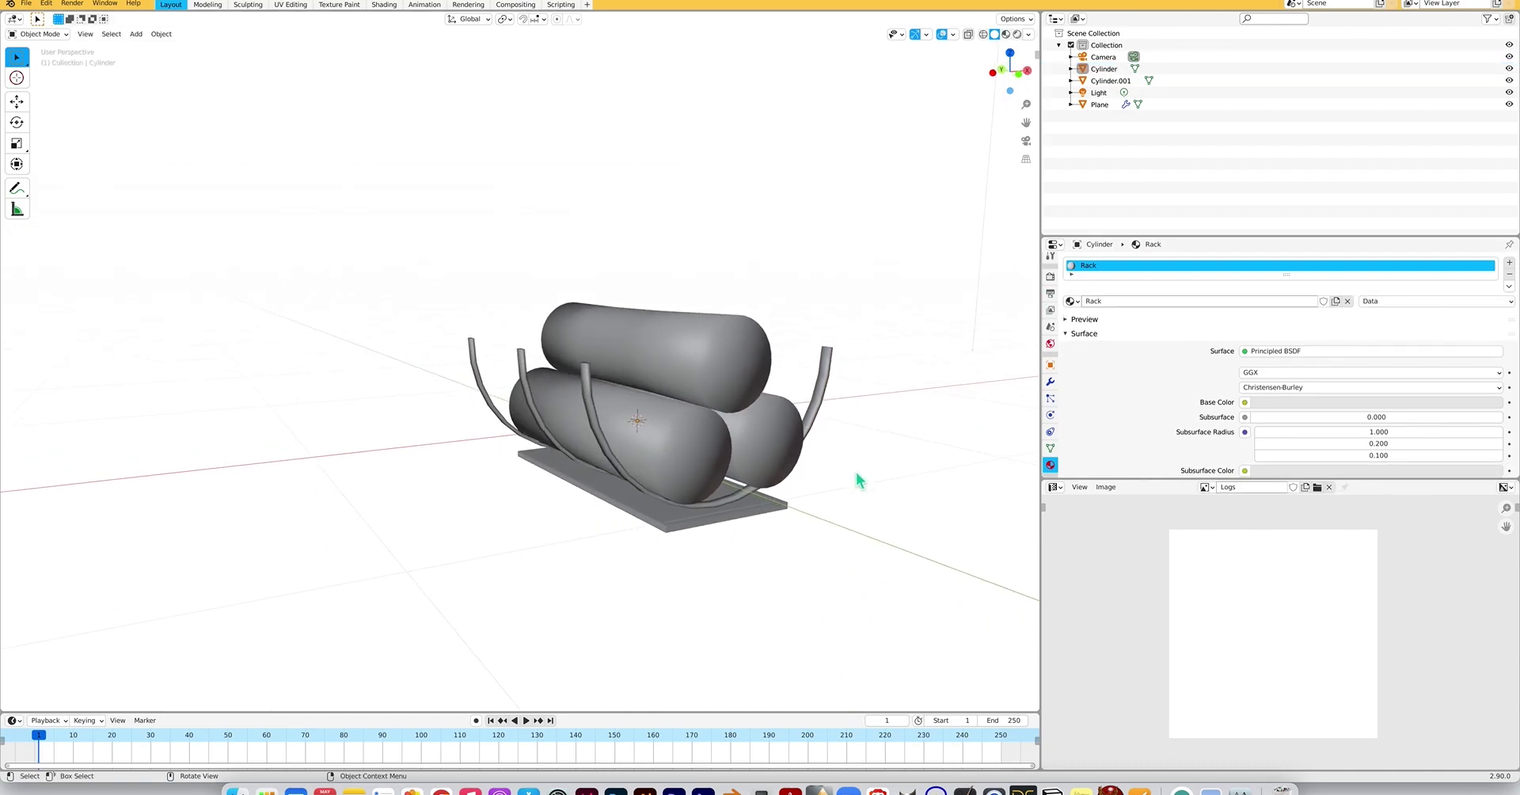
pyautogui.click(26, 4)
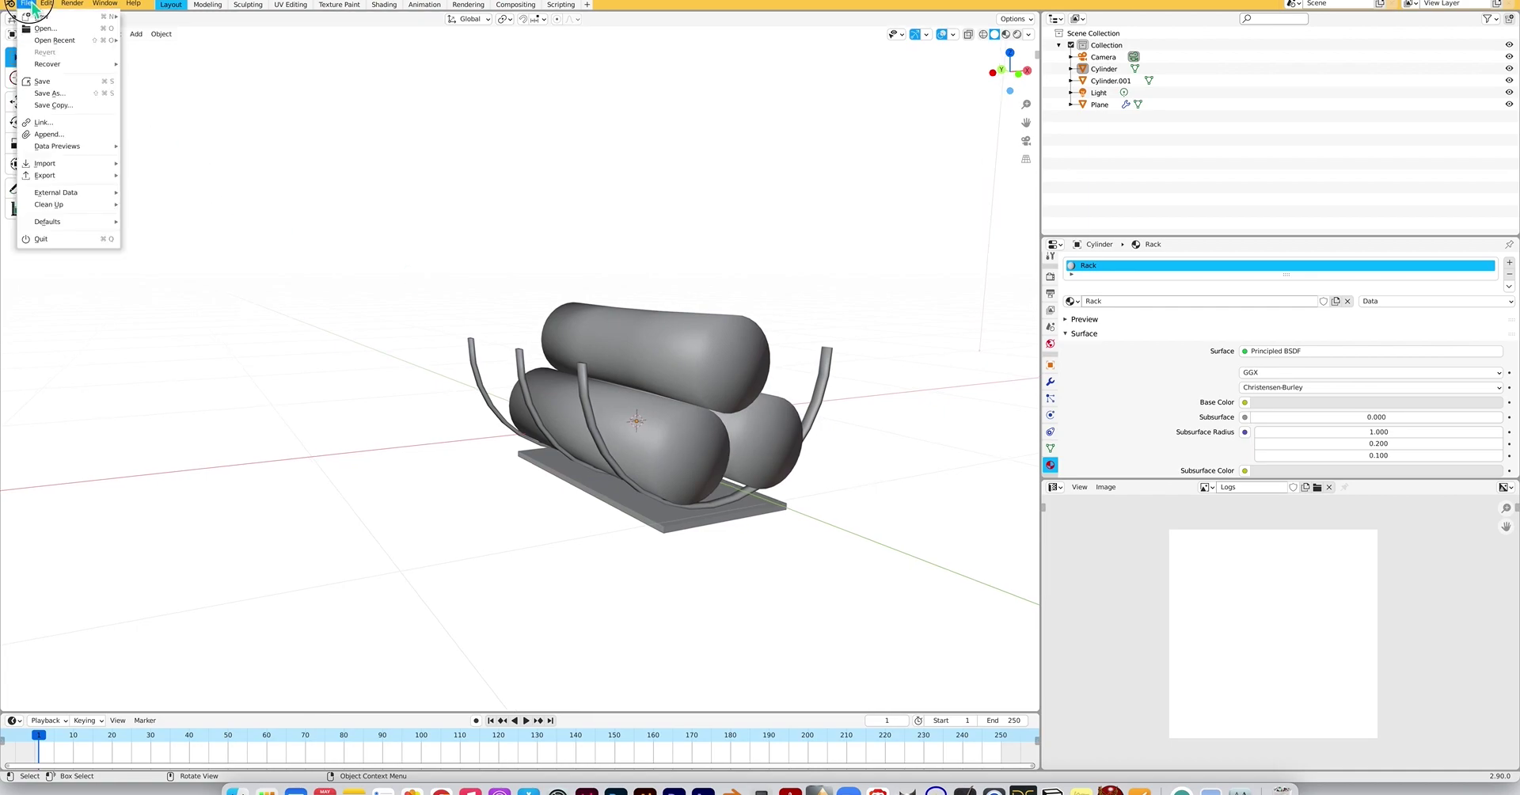
pyautogui.click(63, 82)
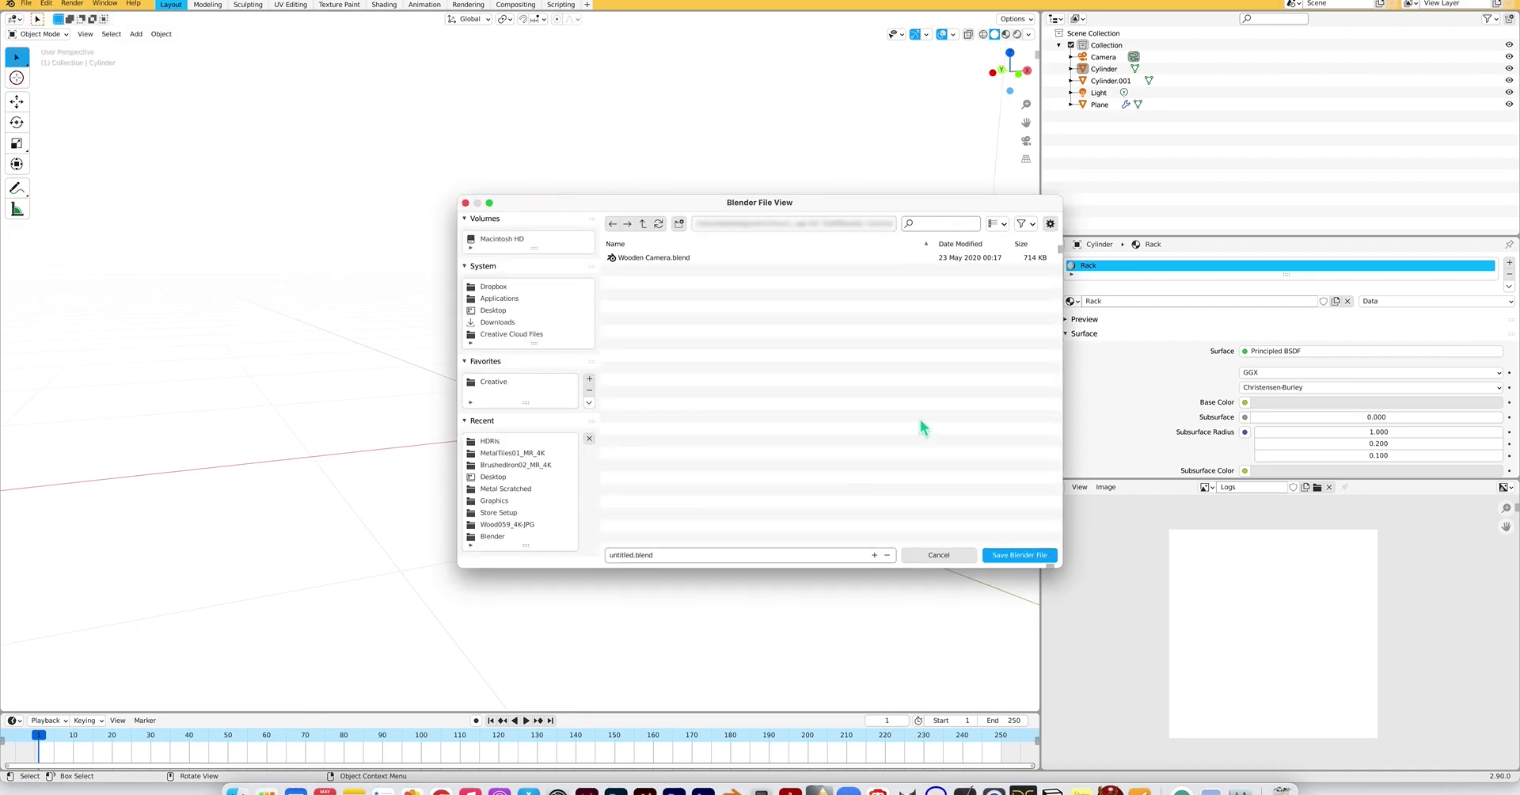
pyautogui.click(494, 477)
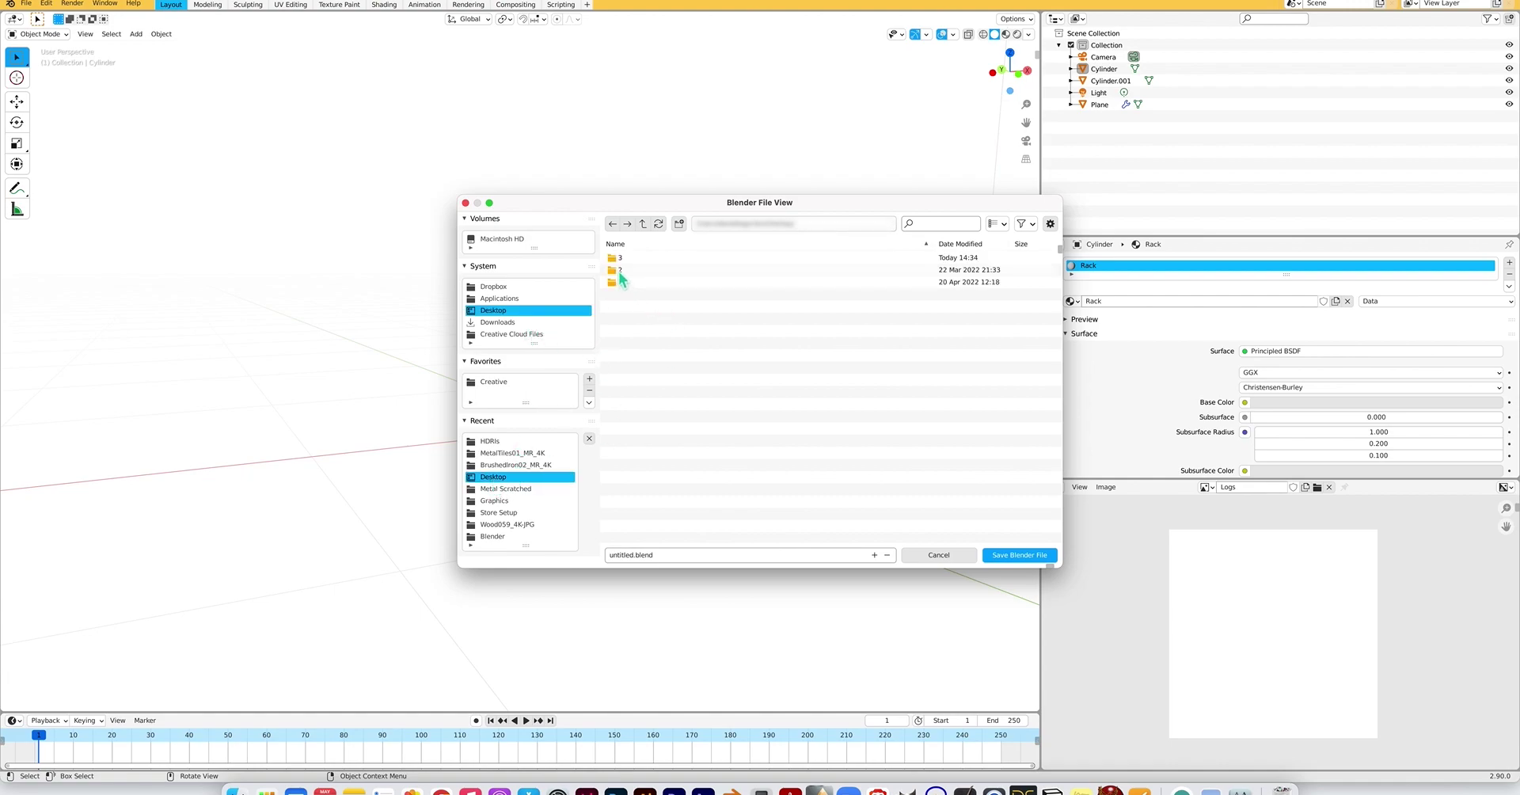
pyautogui.doubleClick(619, 270)
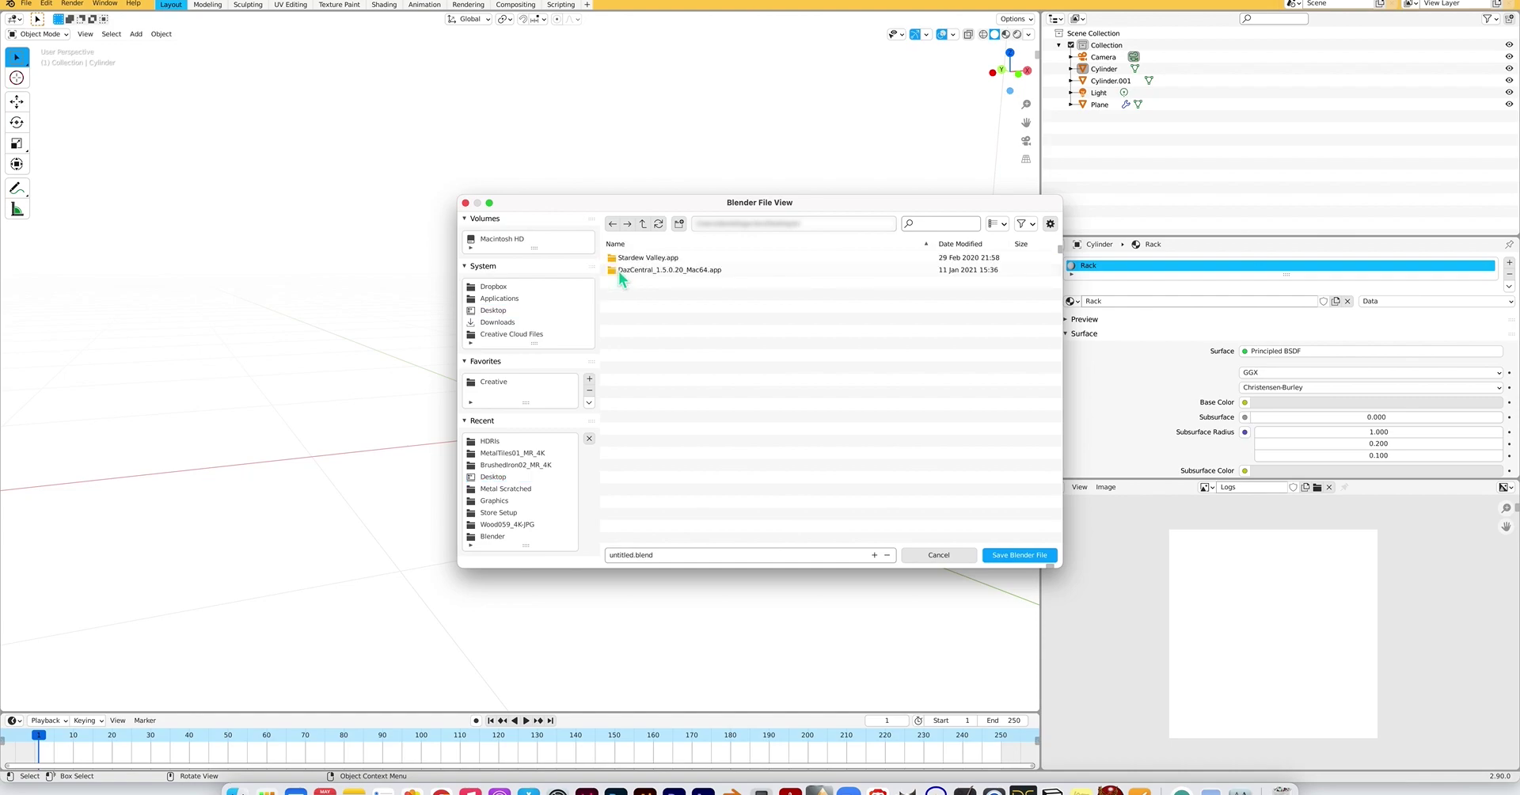
pyautogui.click(643, 223)
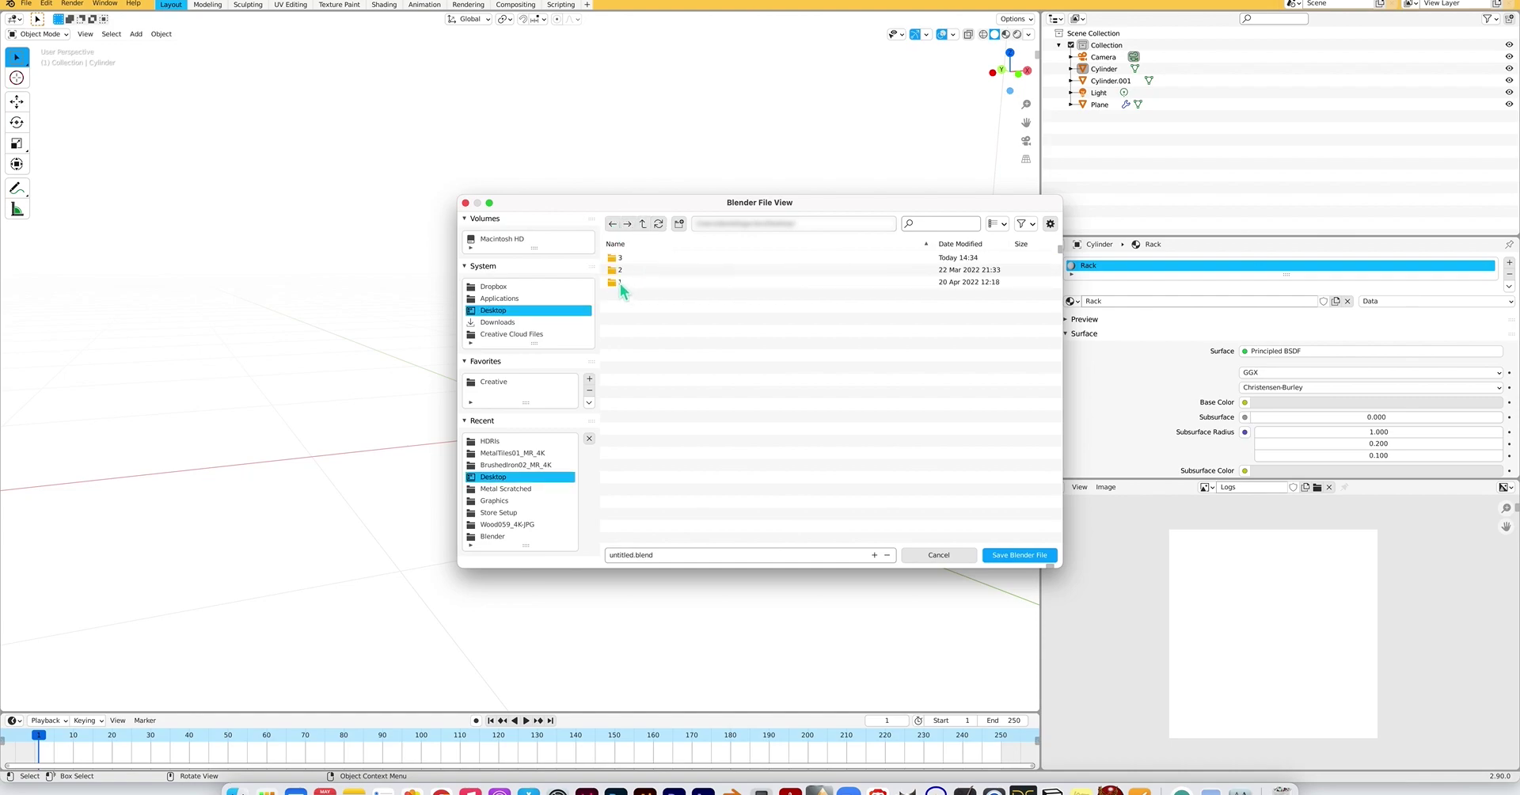
pyautogui.doubleClick(650, 284)
pyautogui.click(642, 223)
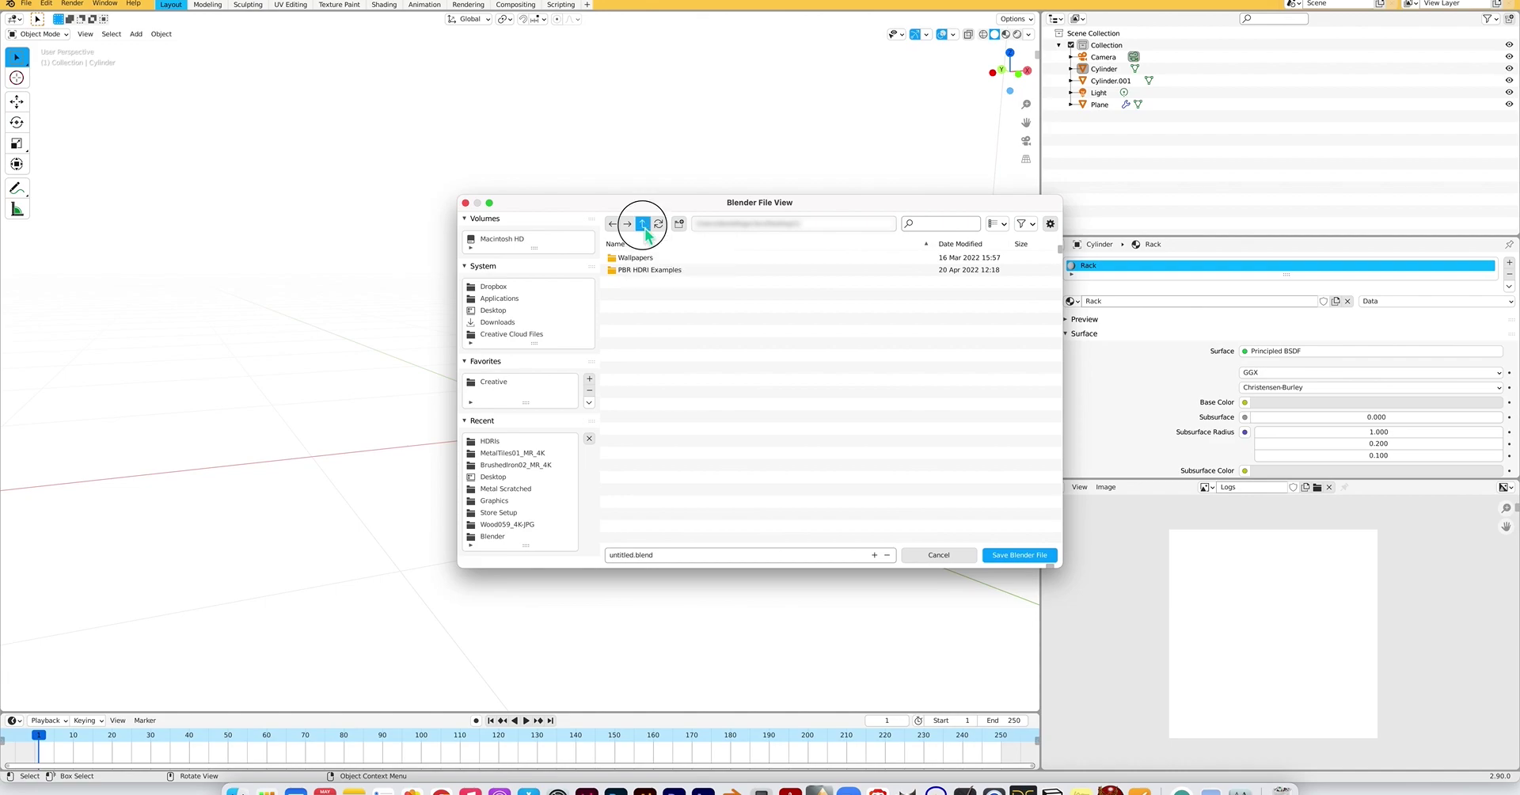
# Save the Blender file as Log Holder in the Desktop's folder 3.
pyautogui.doubleClick(626, 258)
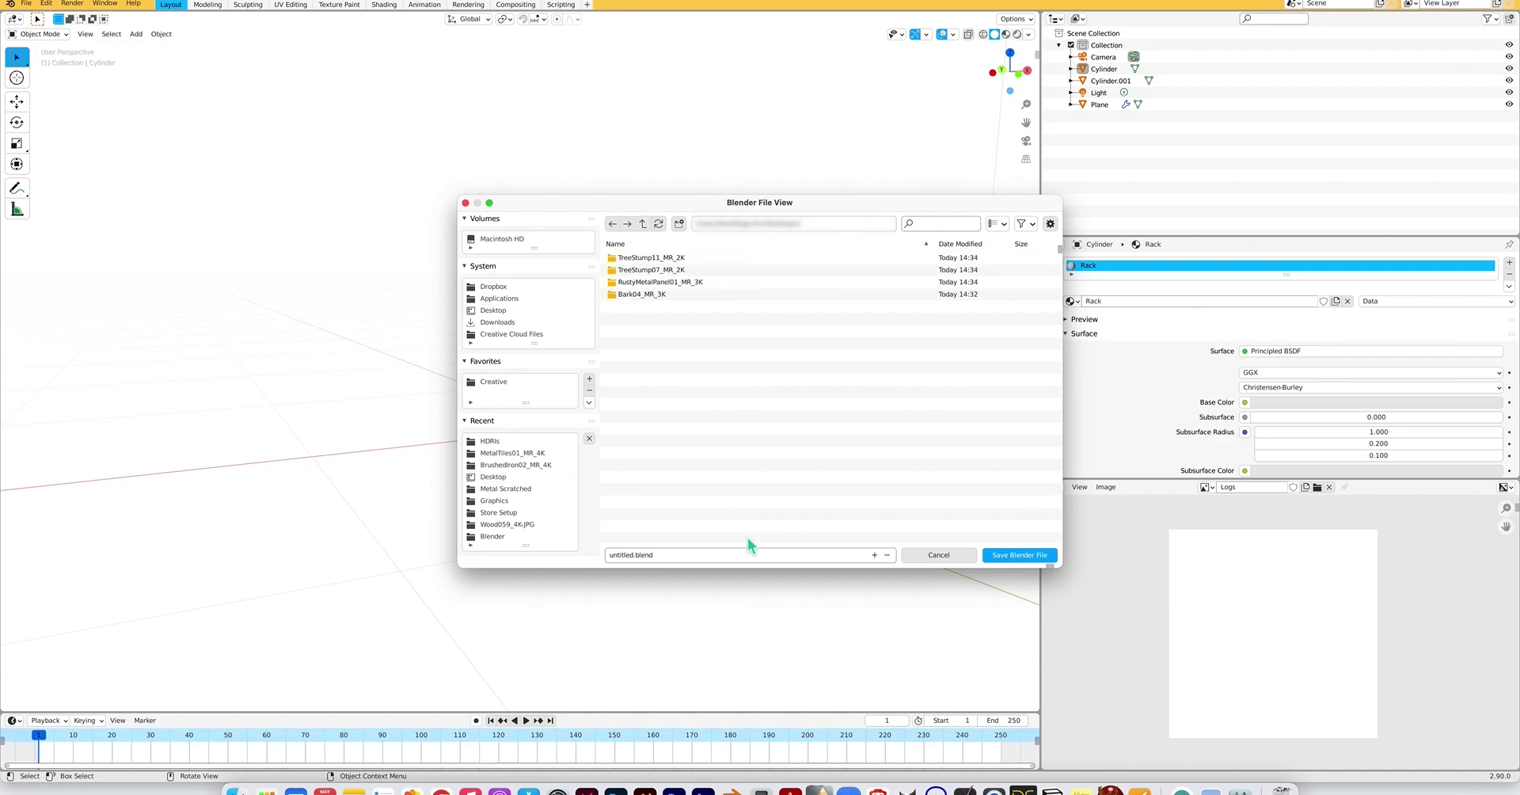
pyautogui.click(701, 555)
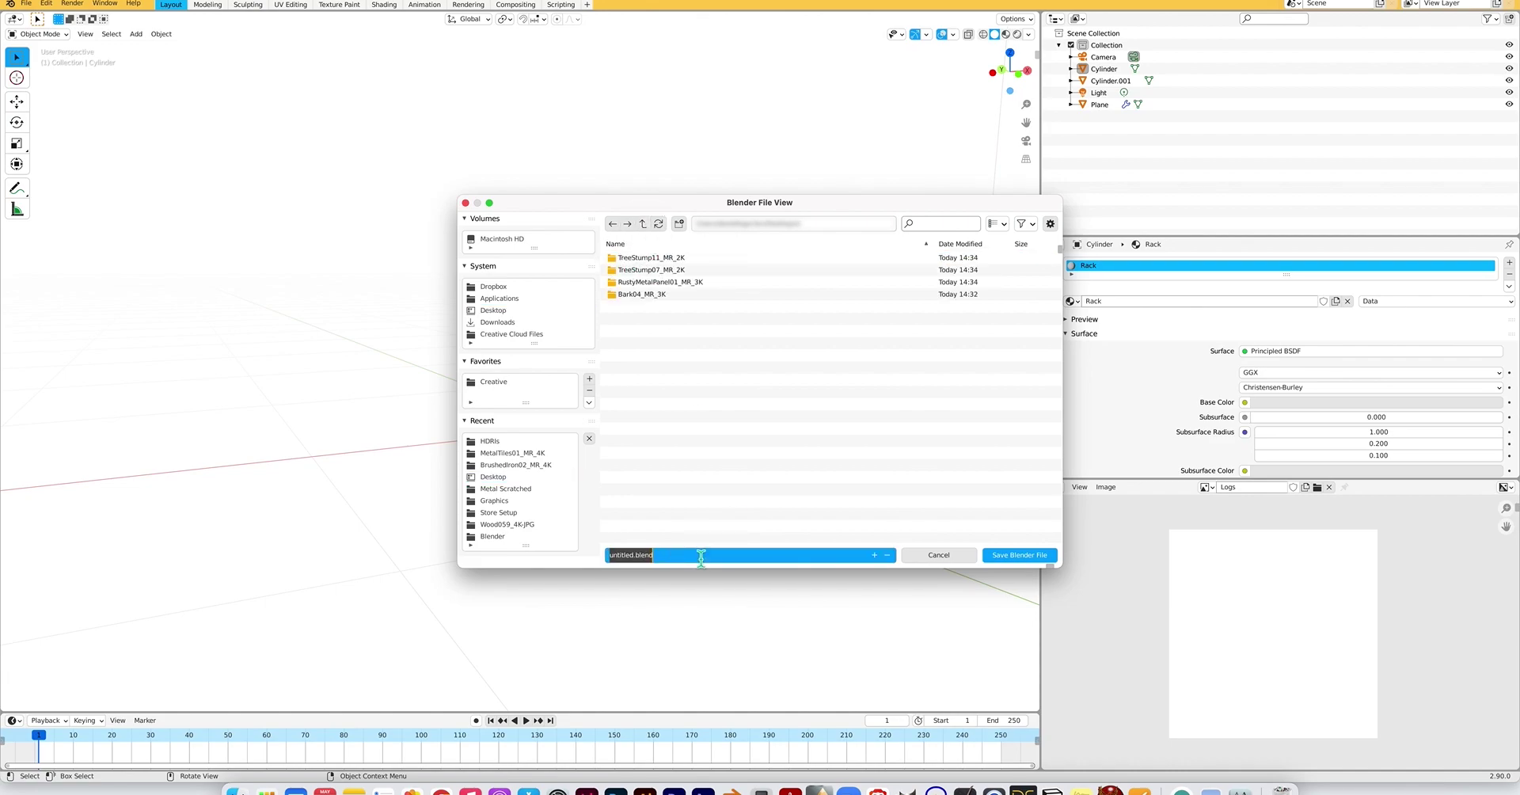
pyautogui.write('Log Holder')
pyautogui.click(1011, 556)
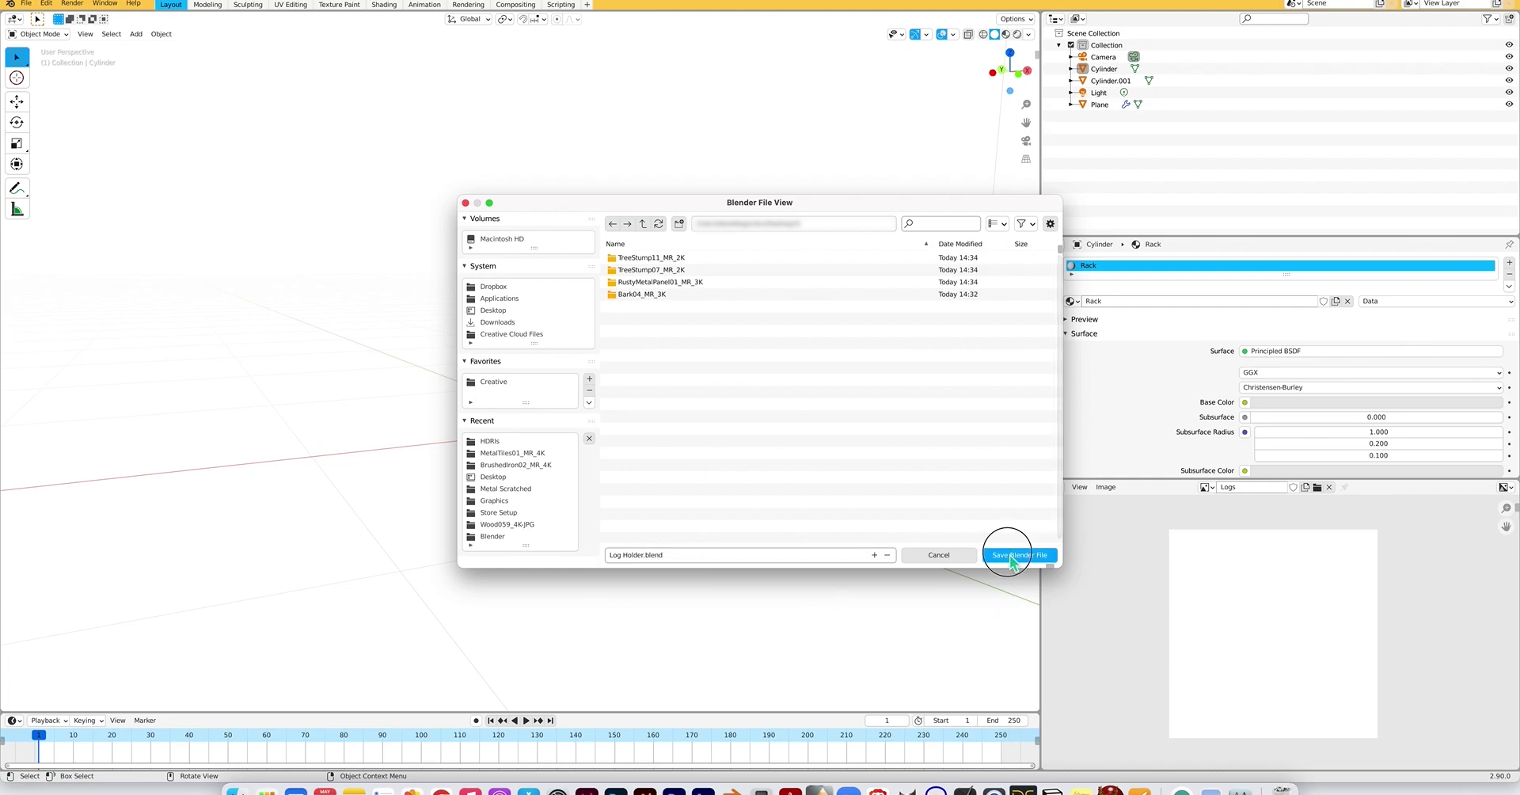
# Narrow the 3D viewport to give the outliner, properties and image editors more width.
pyautogui.scroll(3, 642, 394)
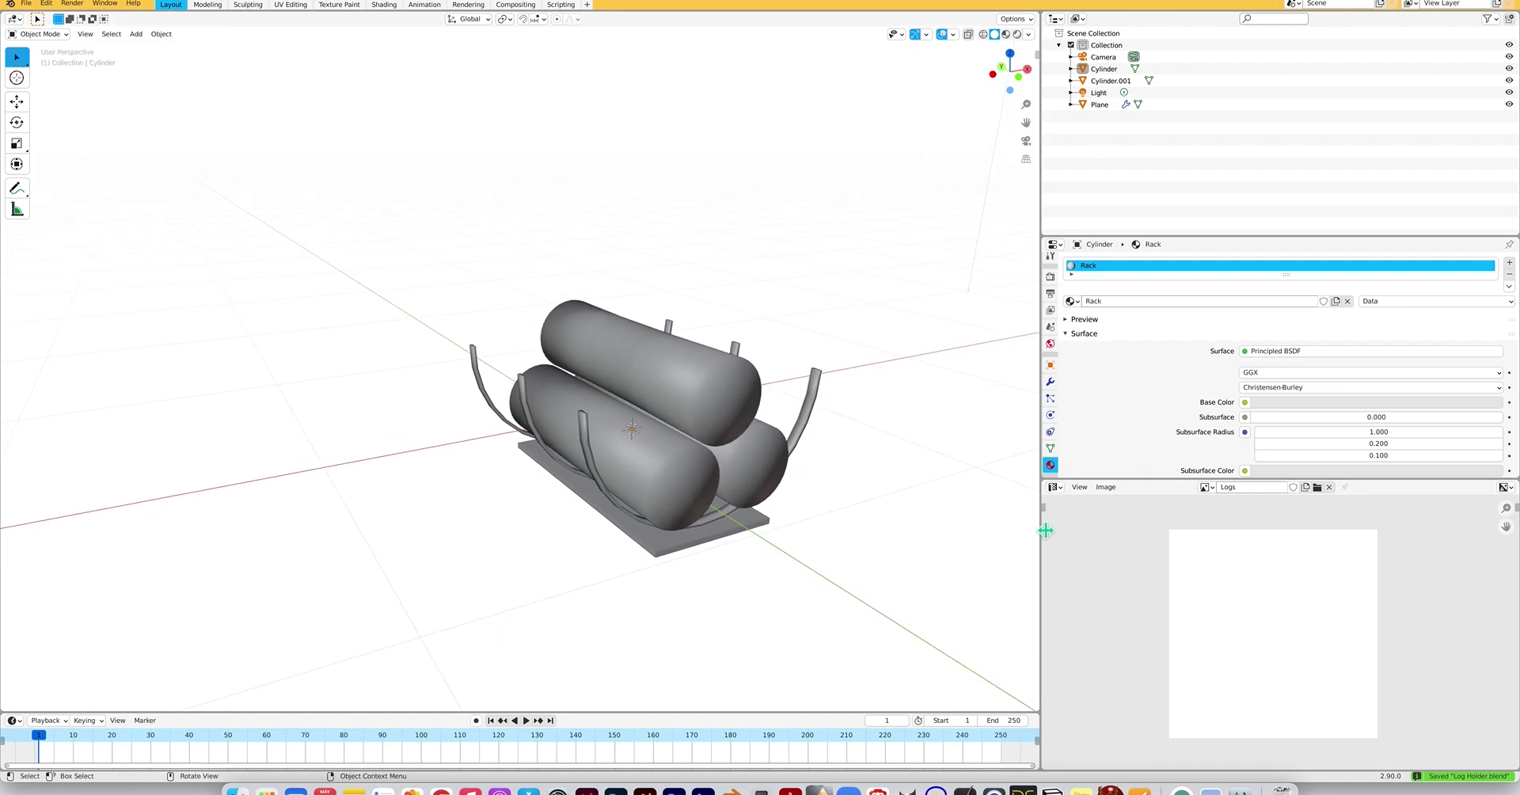
pyautogui.moveTo(1041, 527); pyautogui.dragTo(903, 516)
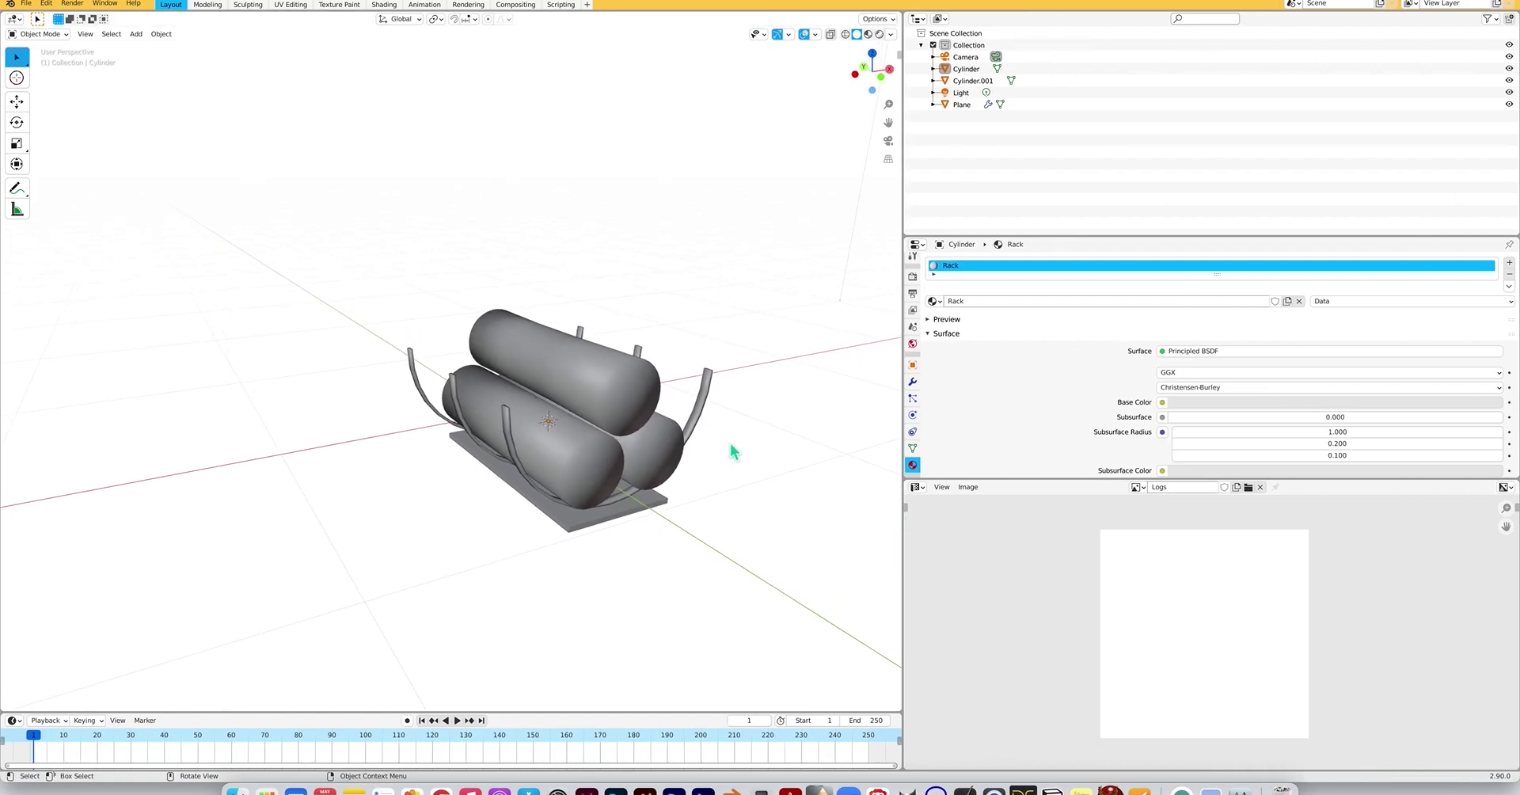